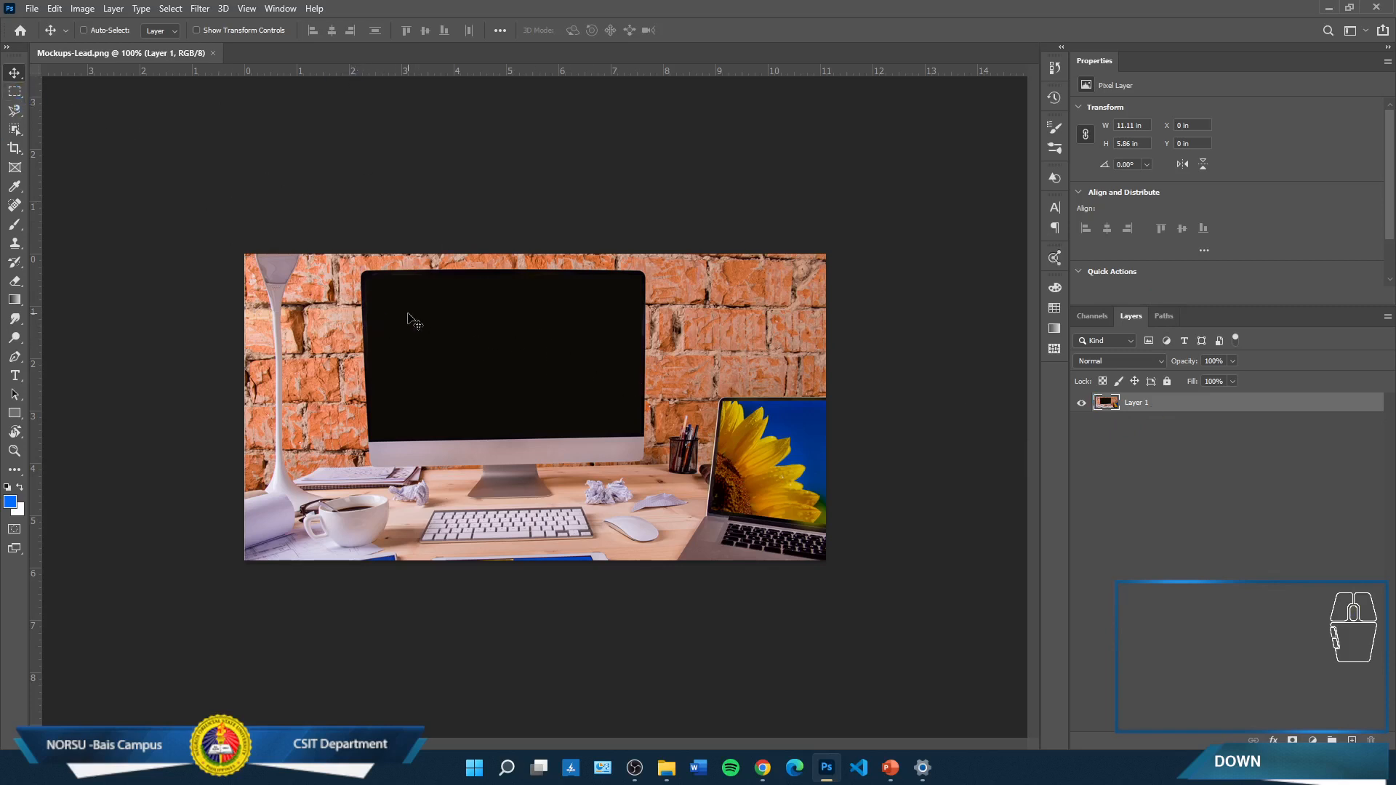
key(ctrl+plus)
key(ctrl+plus)
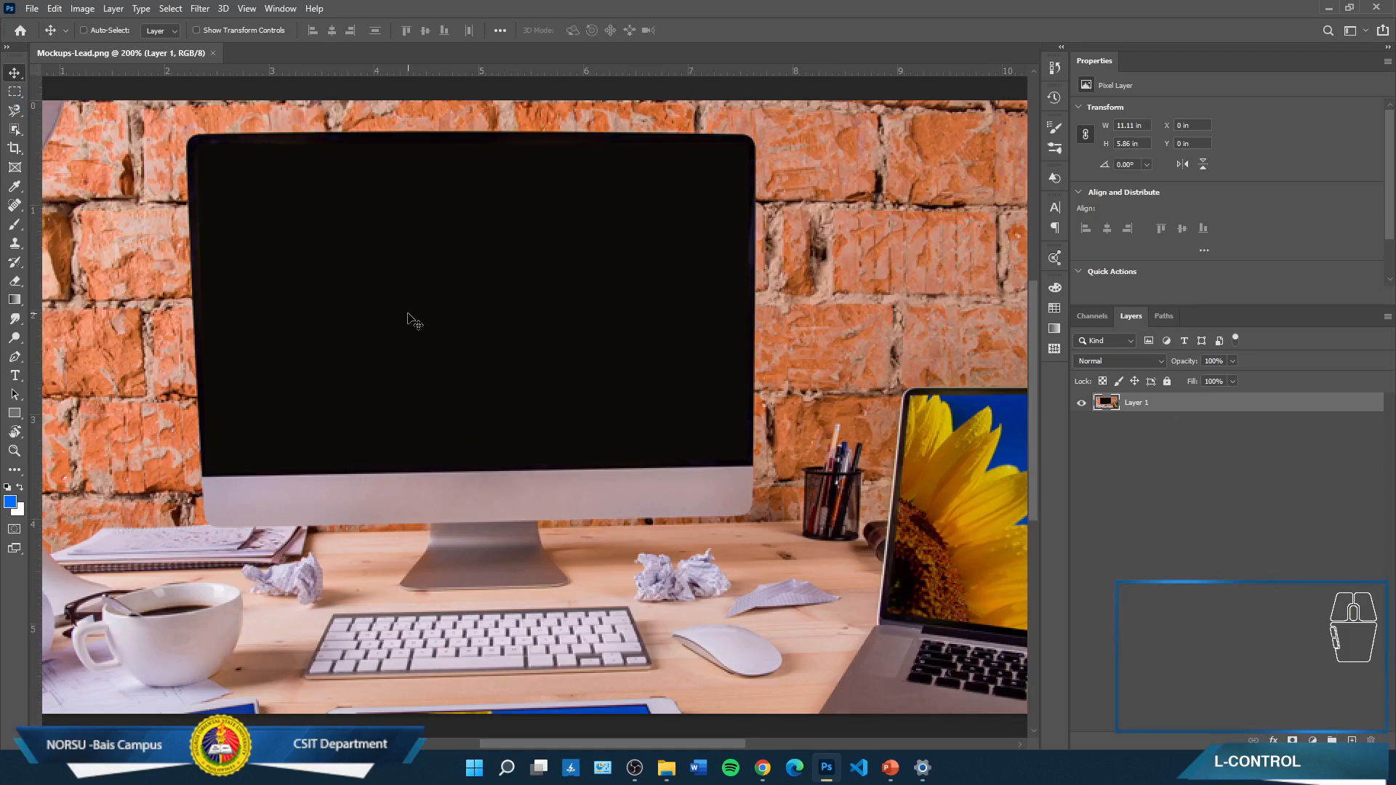
key(ctrl+minus)
key(ctrl+minus)
key(ctrl+minus)
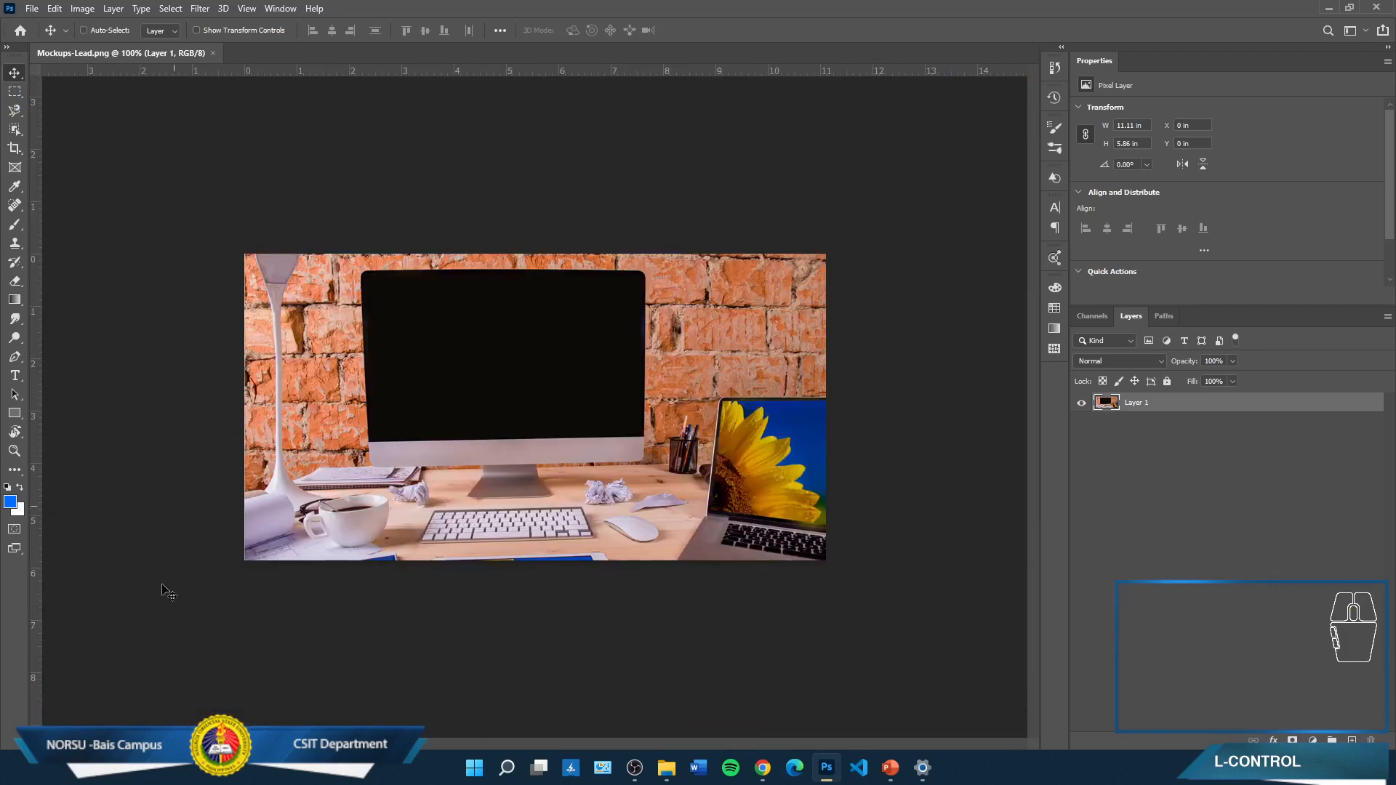
Set the document's zoom level to 120%, followed by 130%
click(29, 757)
key(KP_2)
text(0)
key(Return)
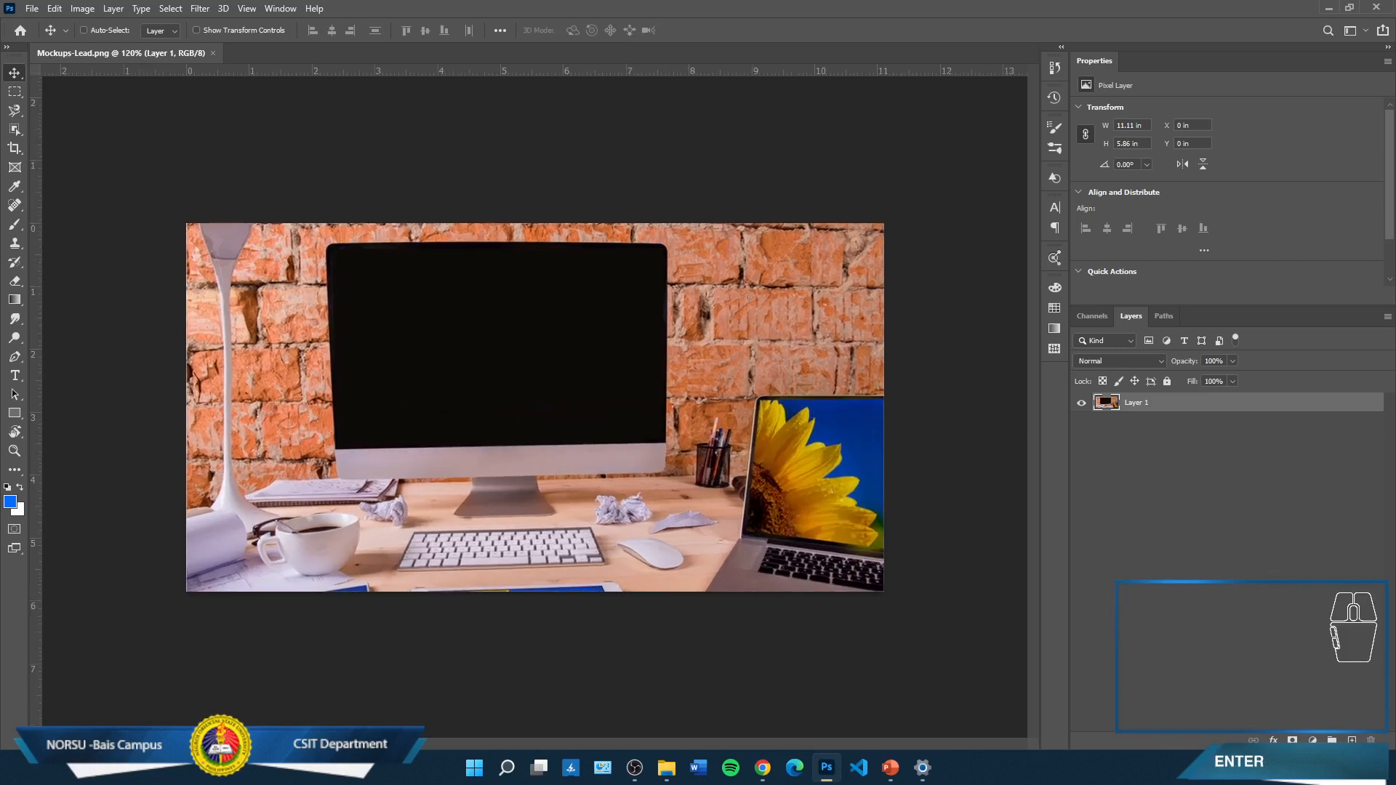
click(16, 753)
text(130)
key(Return)
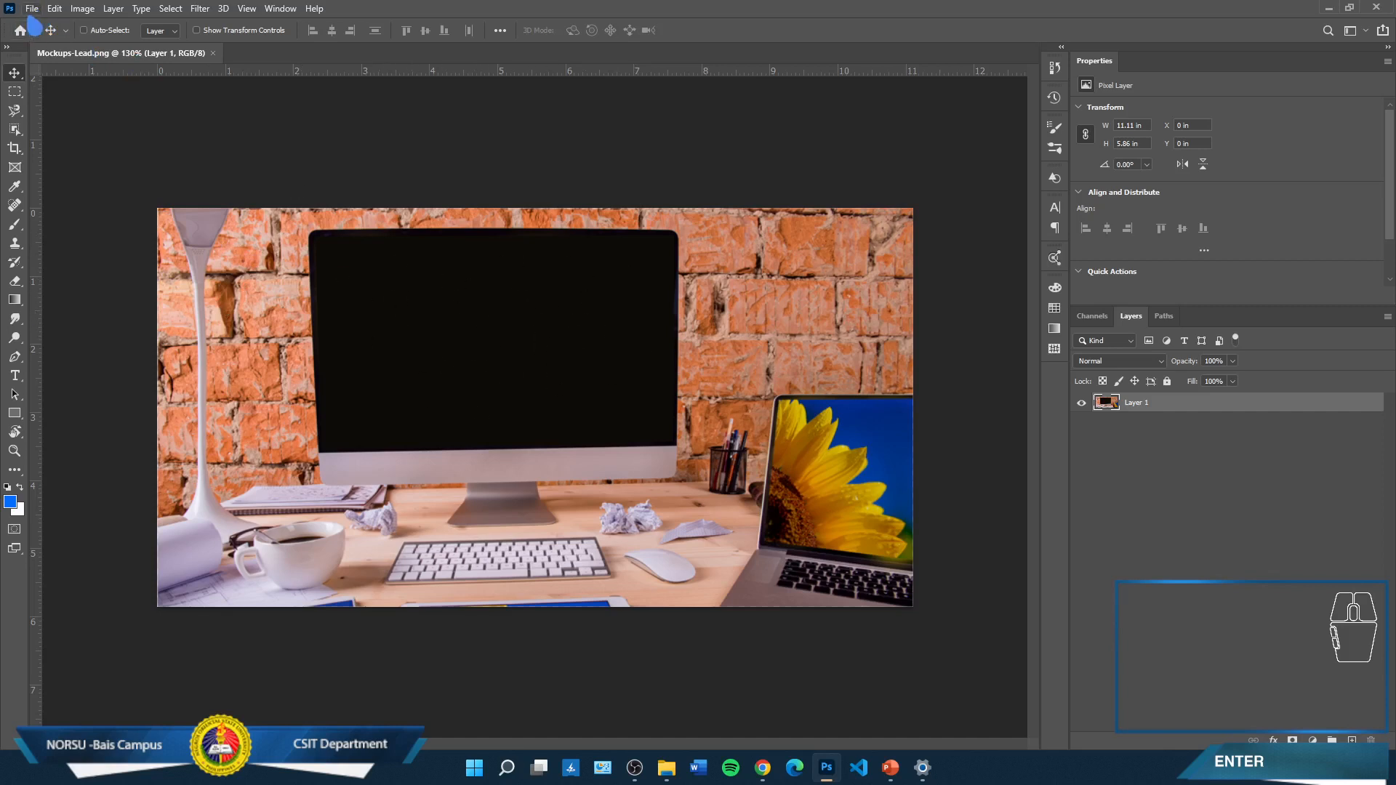
click(32, 10)
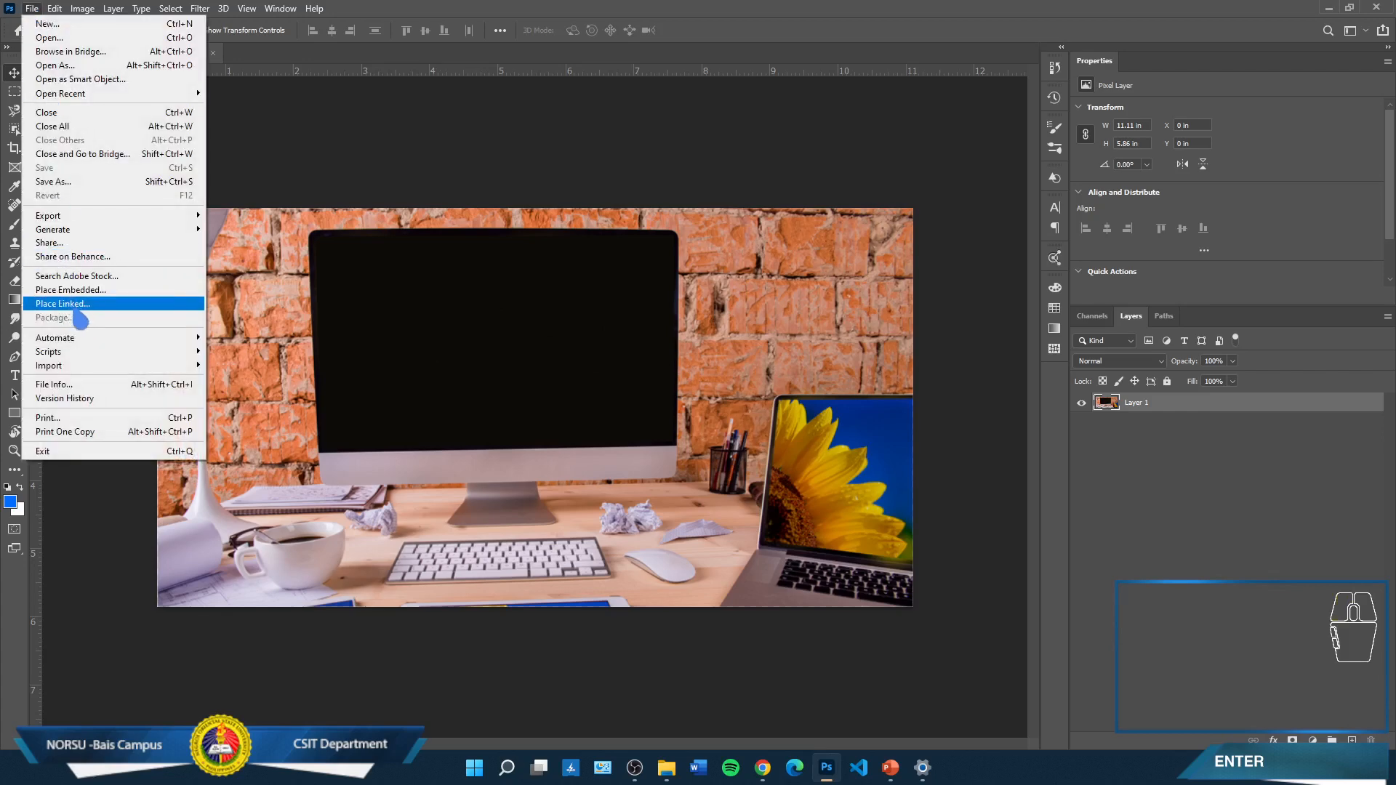
click(31, 6)
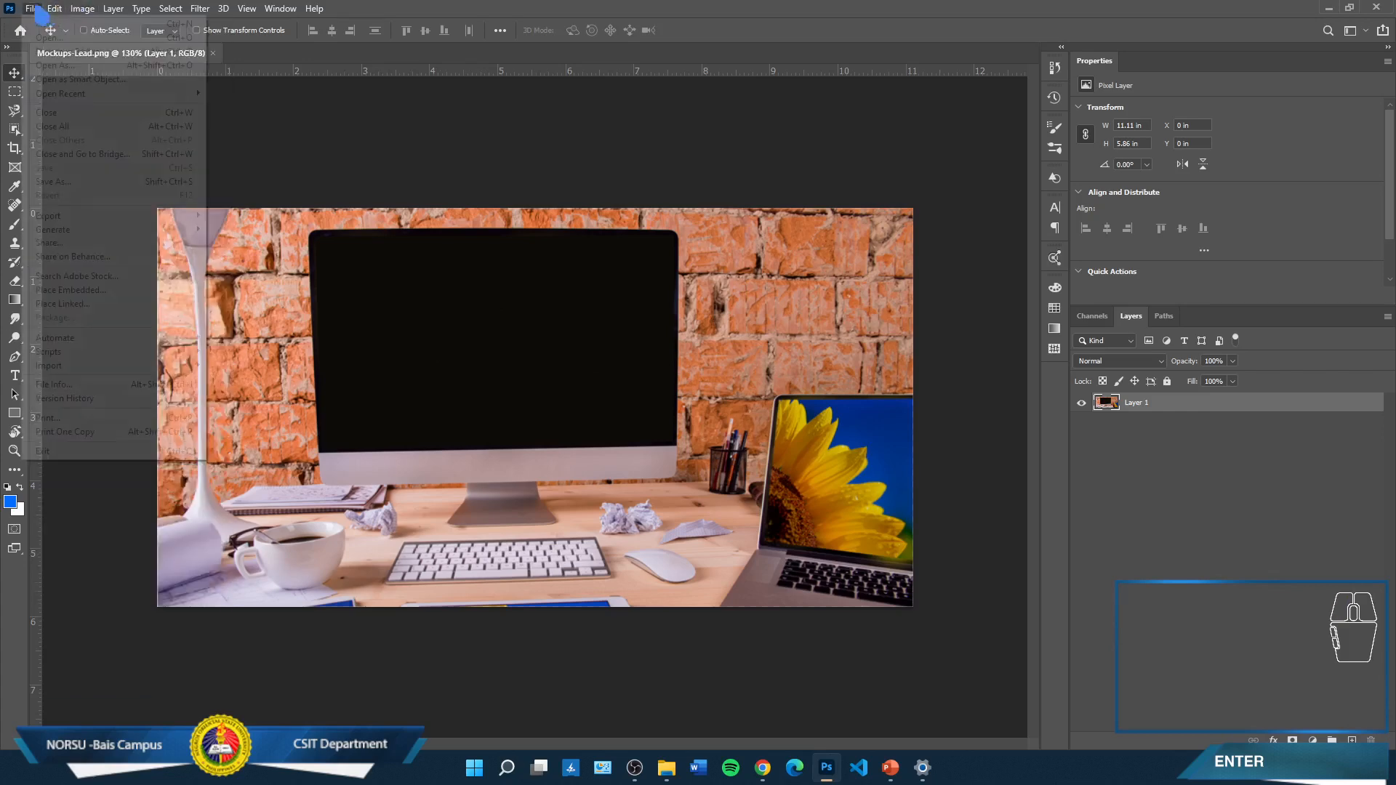
click(32, 6)
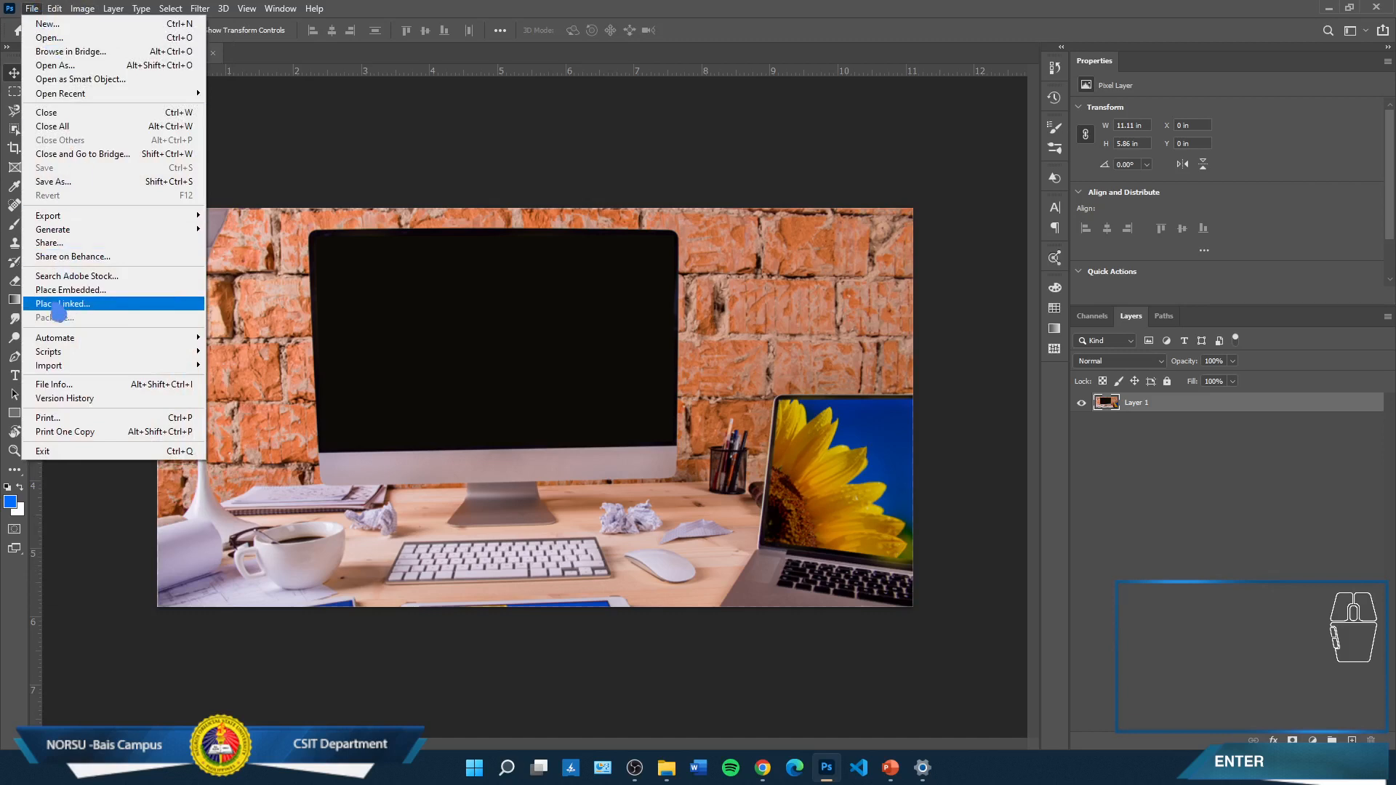
click(58, 305)
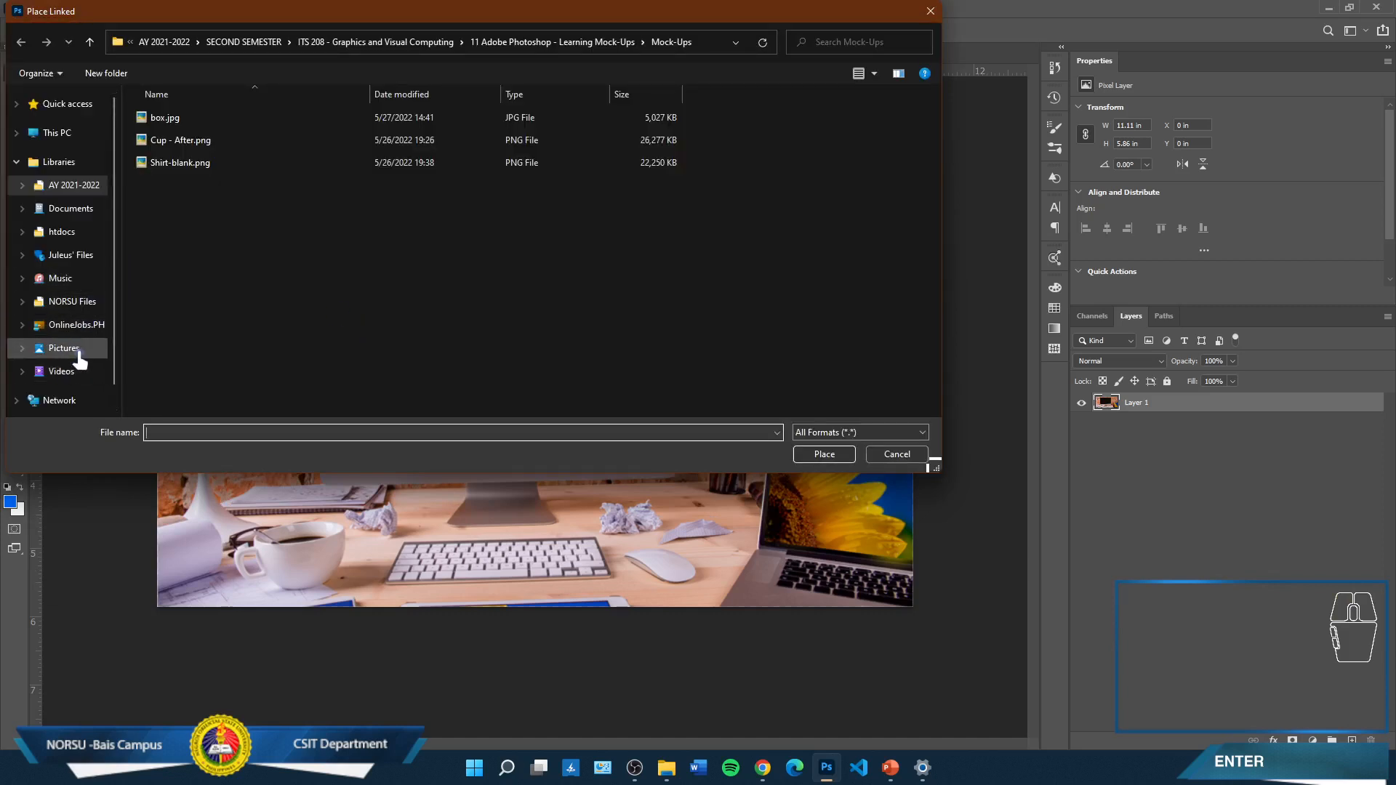
click(77, 352)
click(71, 346)
click(71, 349)
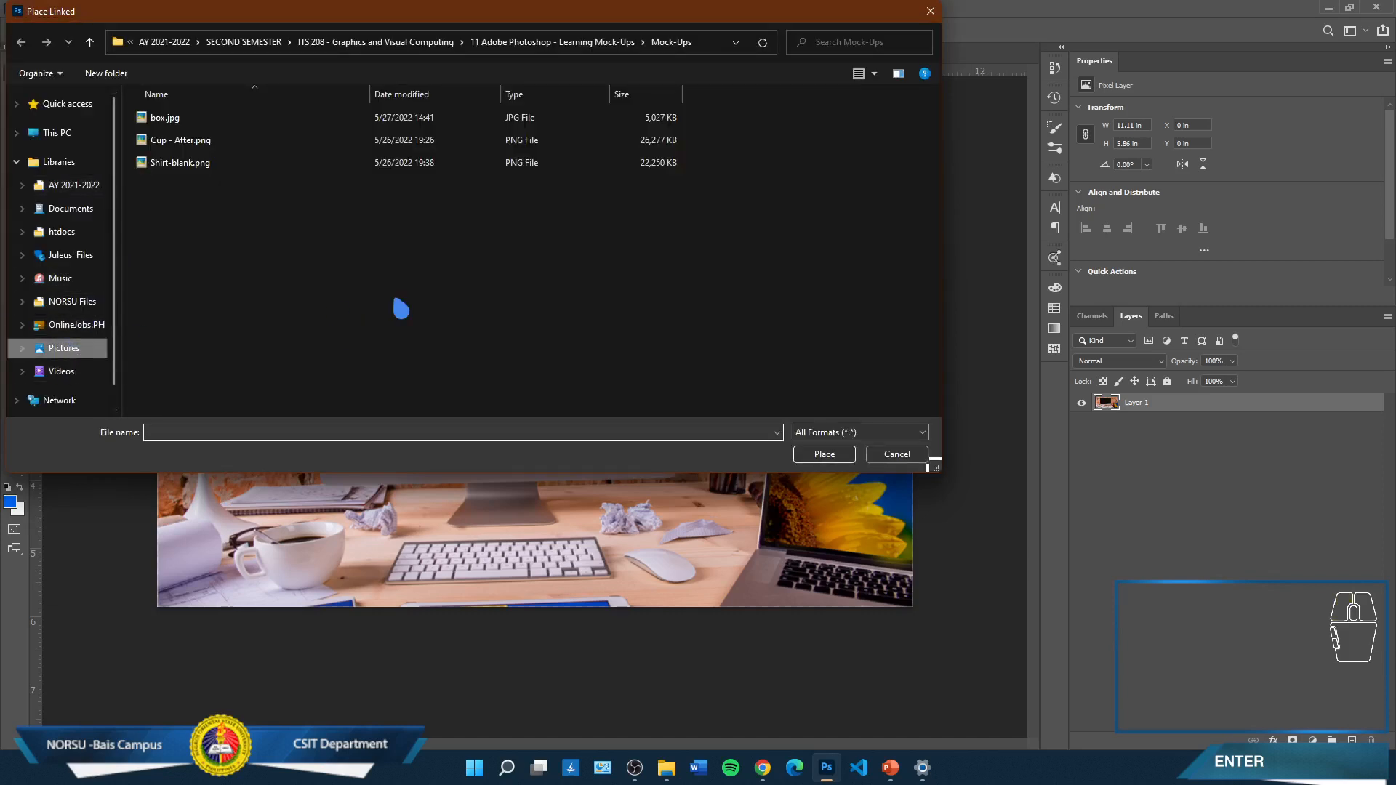
click(330, 266)
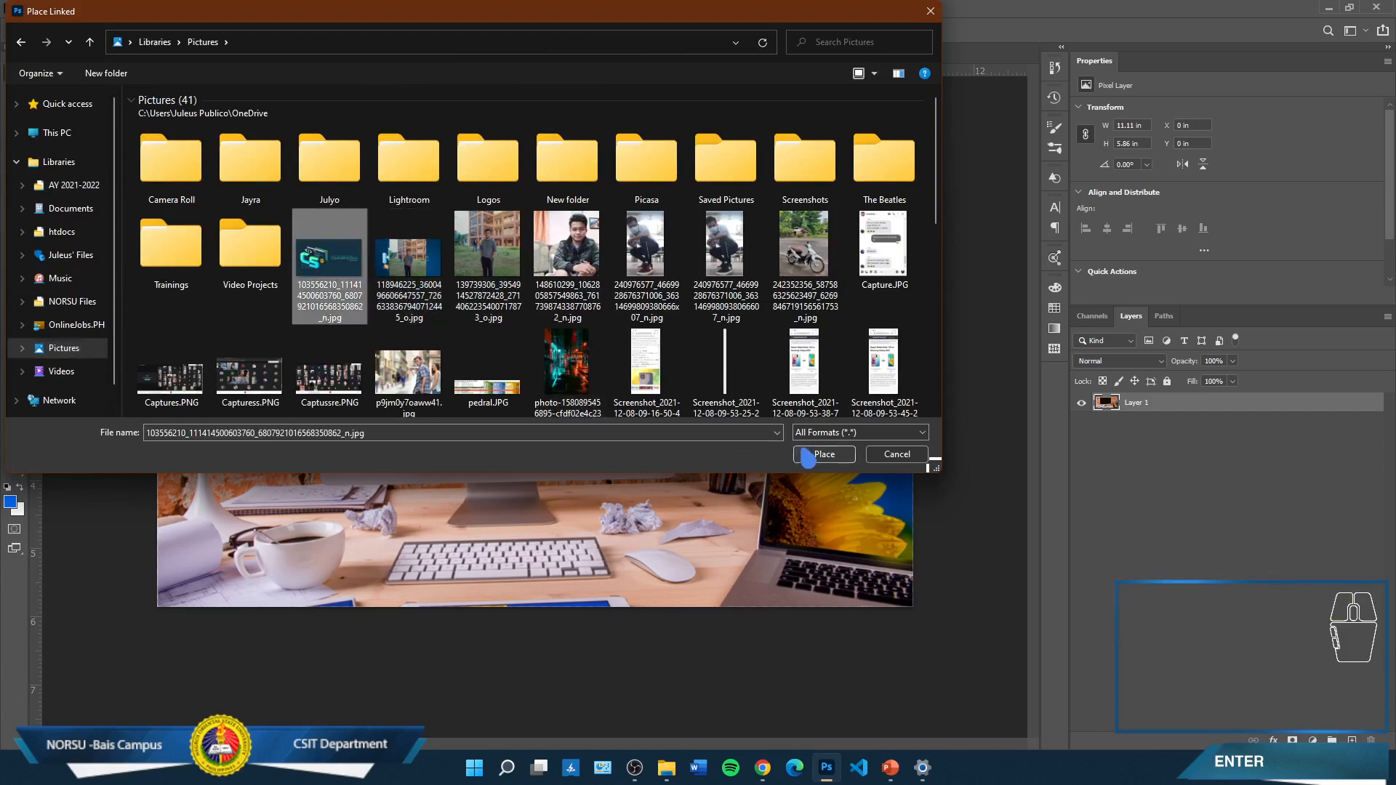
click(825, 454)
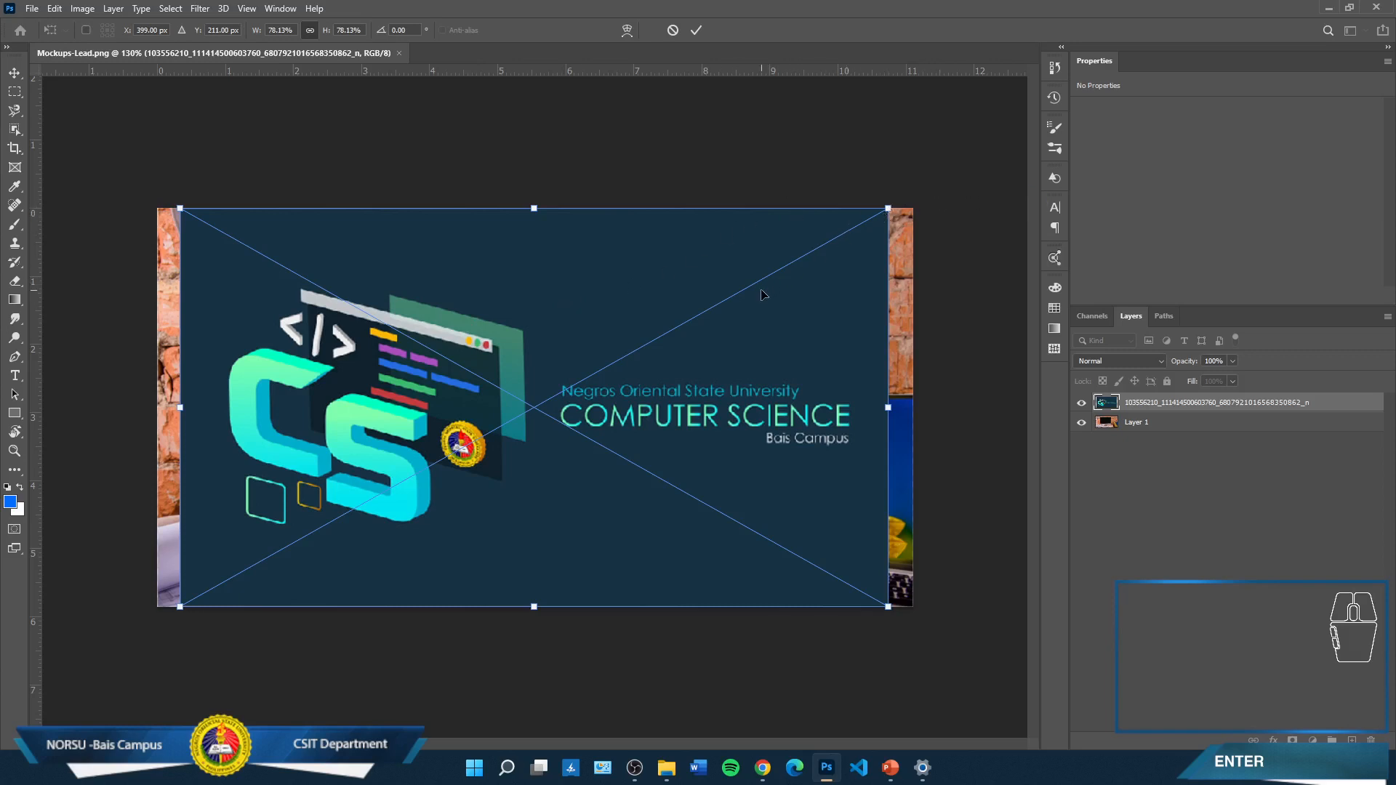
key(Return)
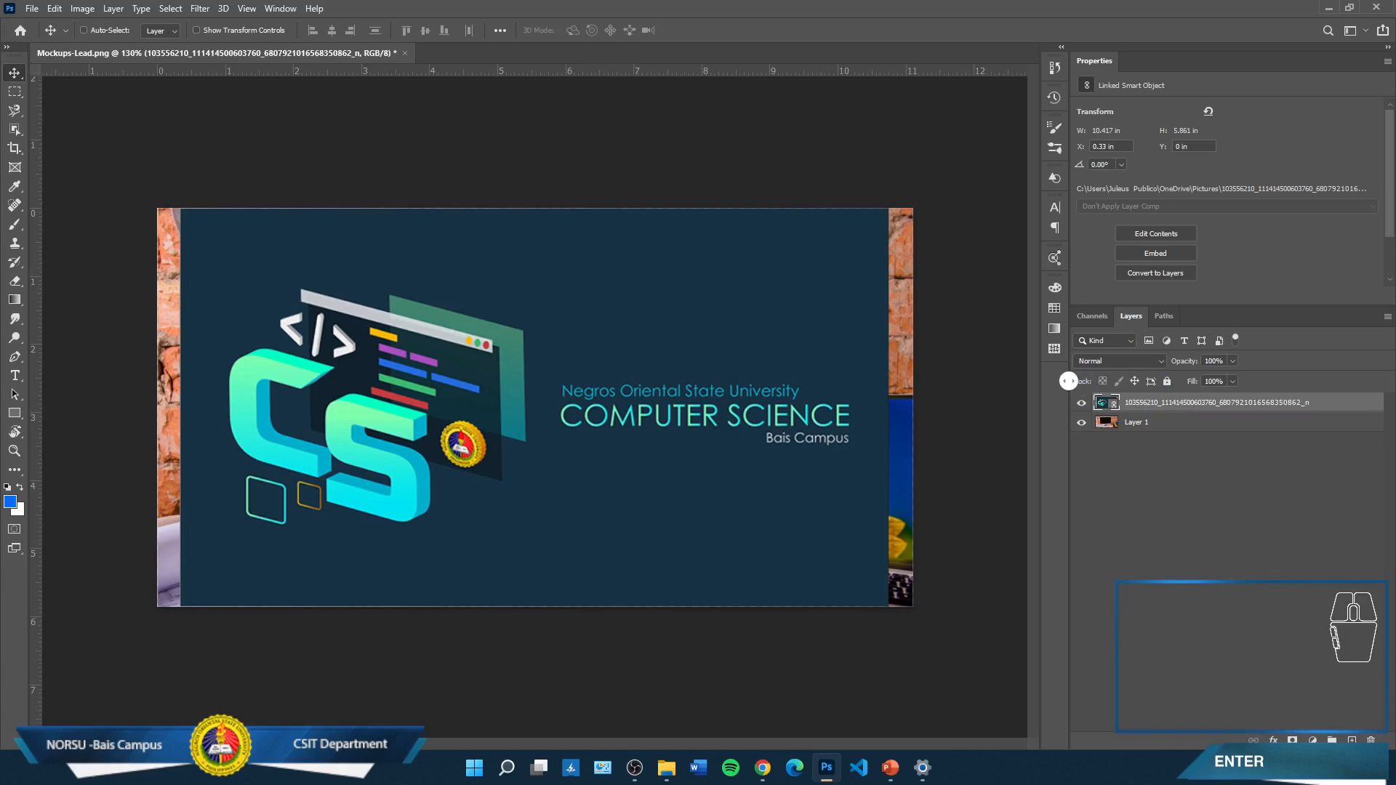
Convert the linked Computer Science banner layer to a smart object
drag(1044, 375, 967, 378)
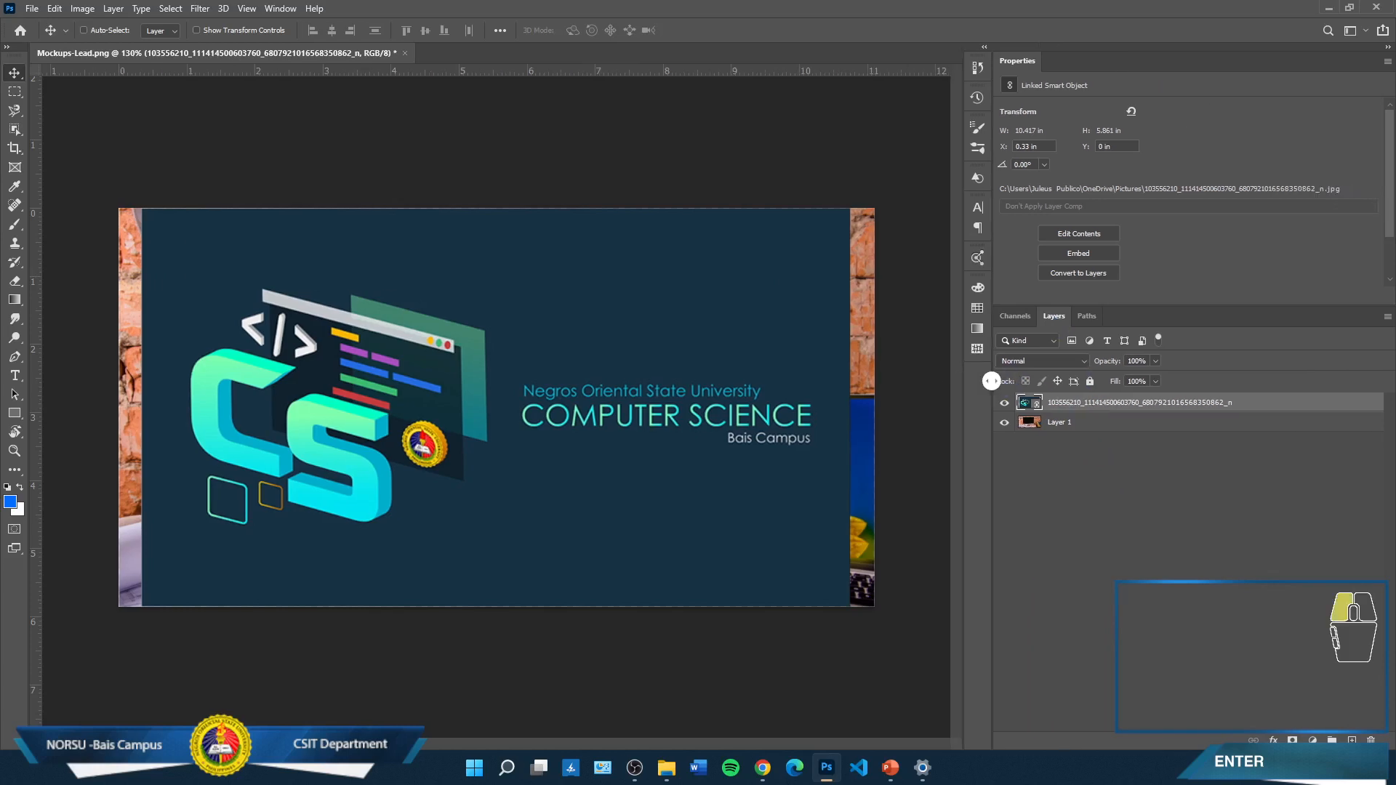
right_click(1168, 408)
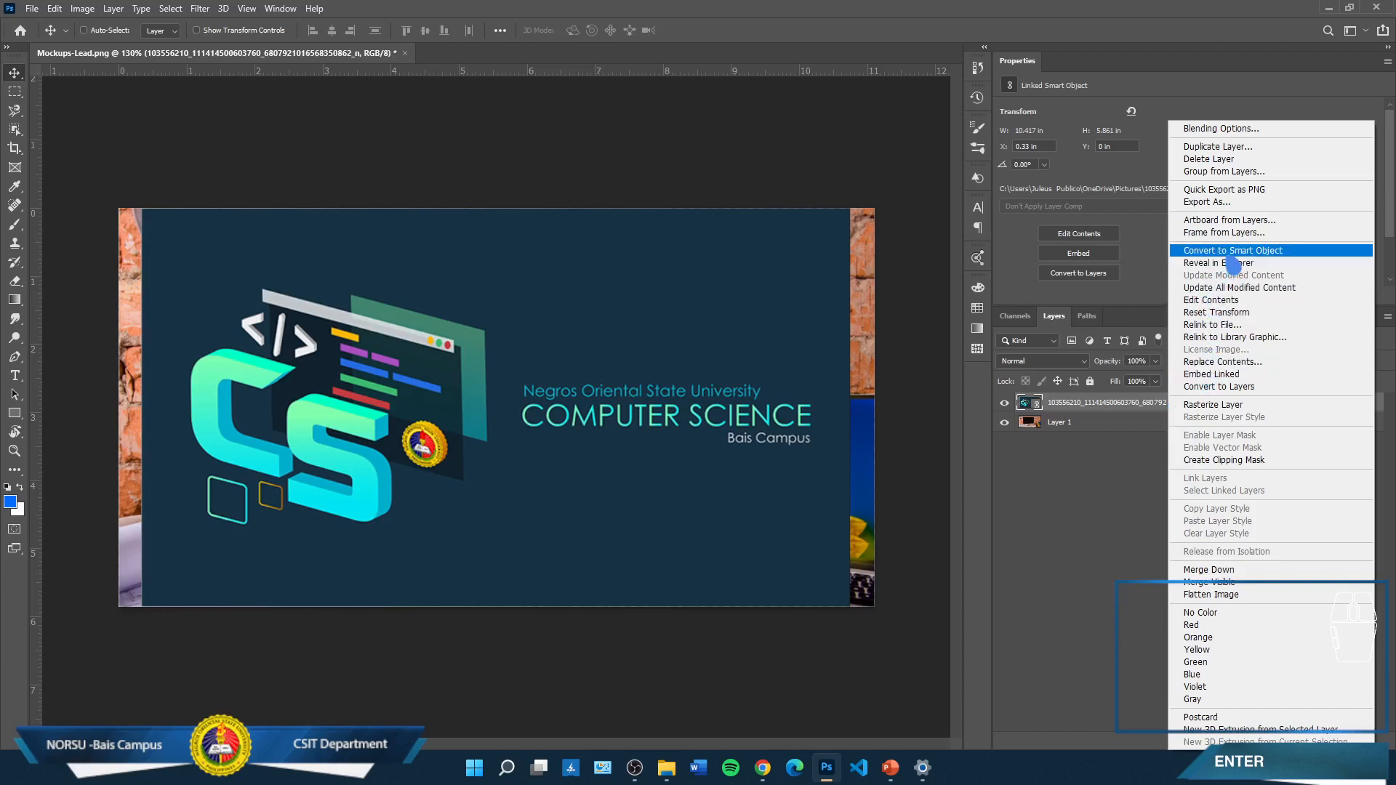
click(1101, 499)
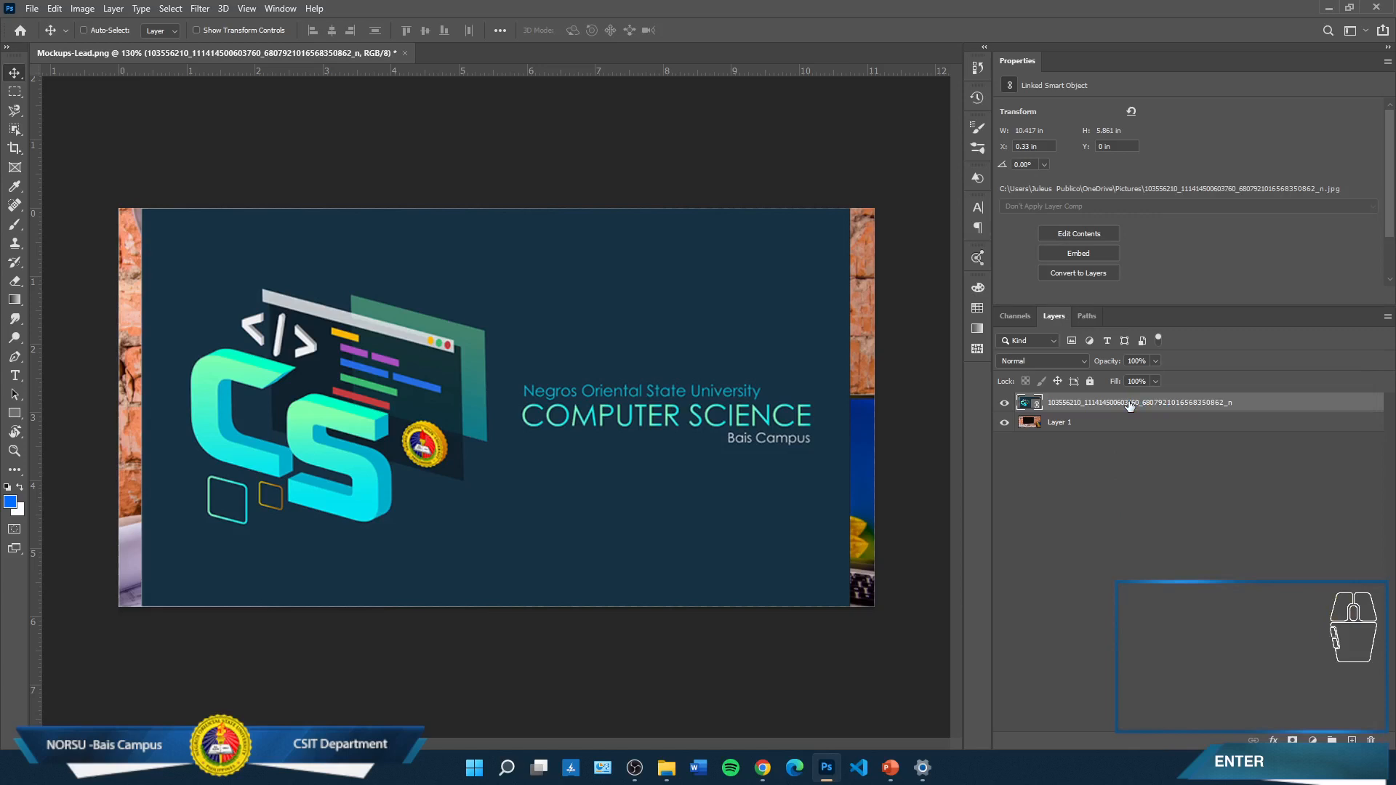
right_click(1130, 406)
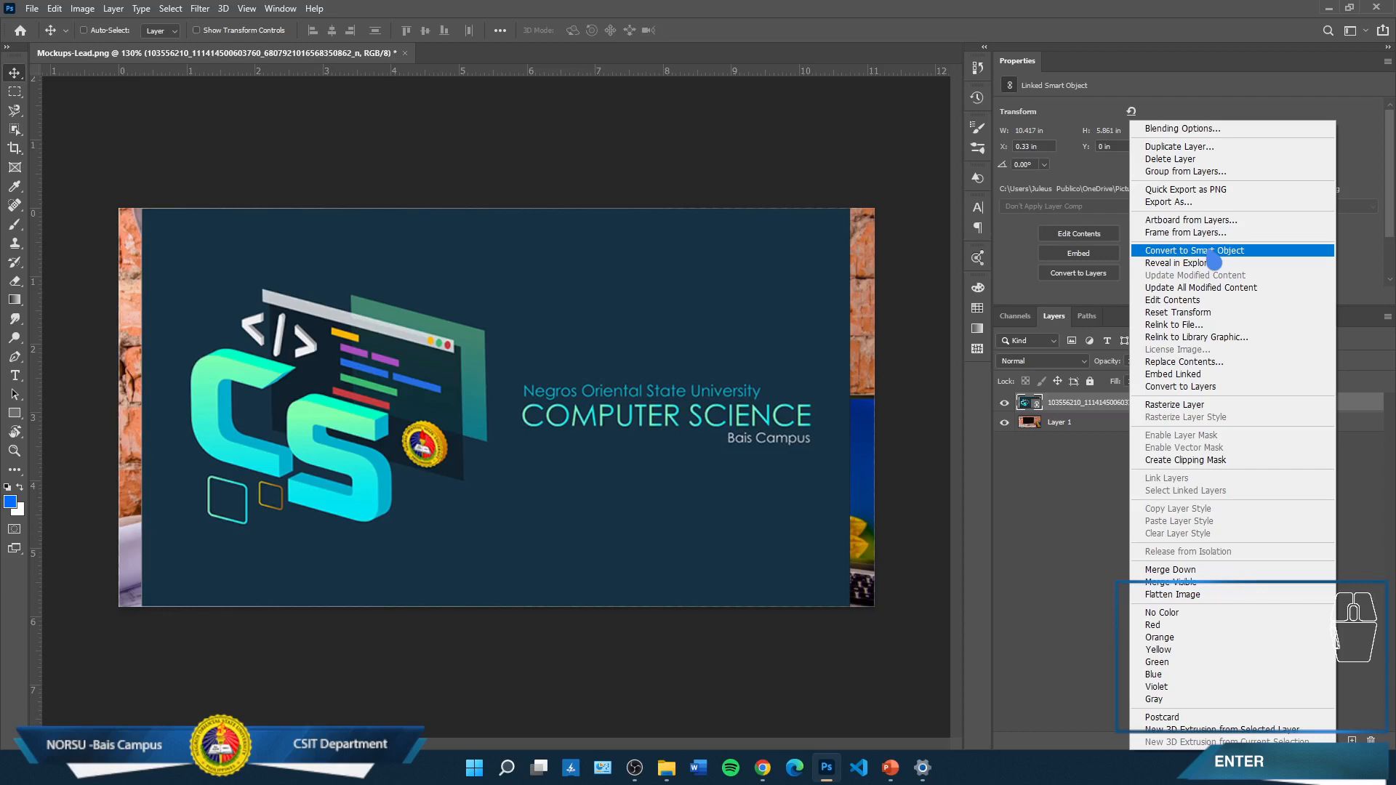
click(1211, 253)
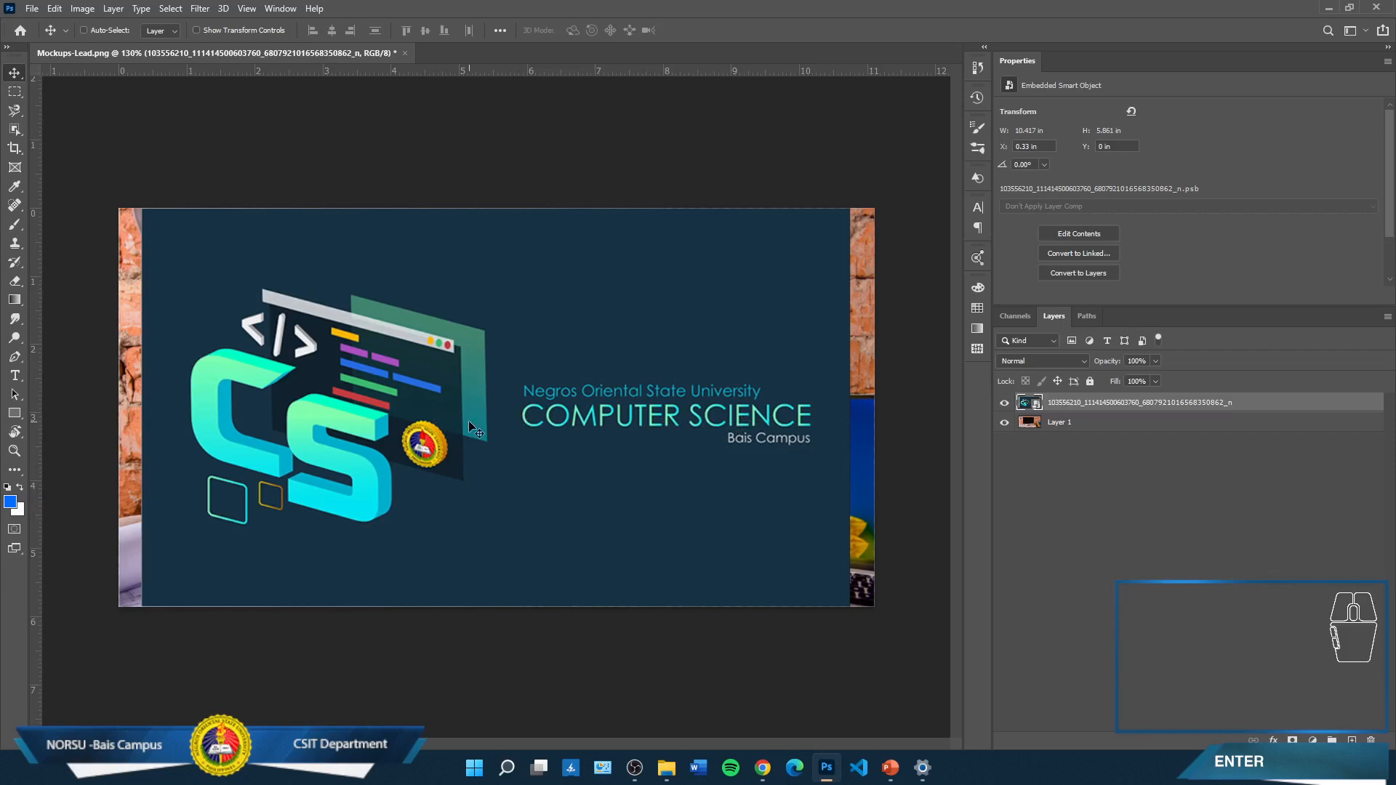
right_click(1121, 408)
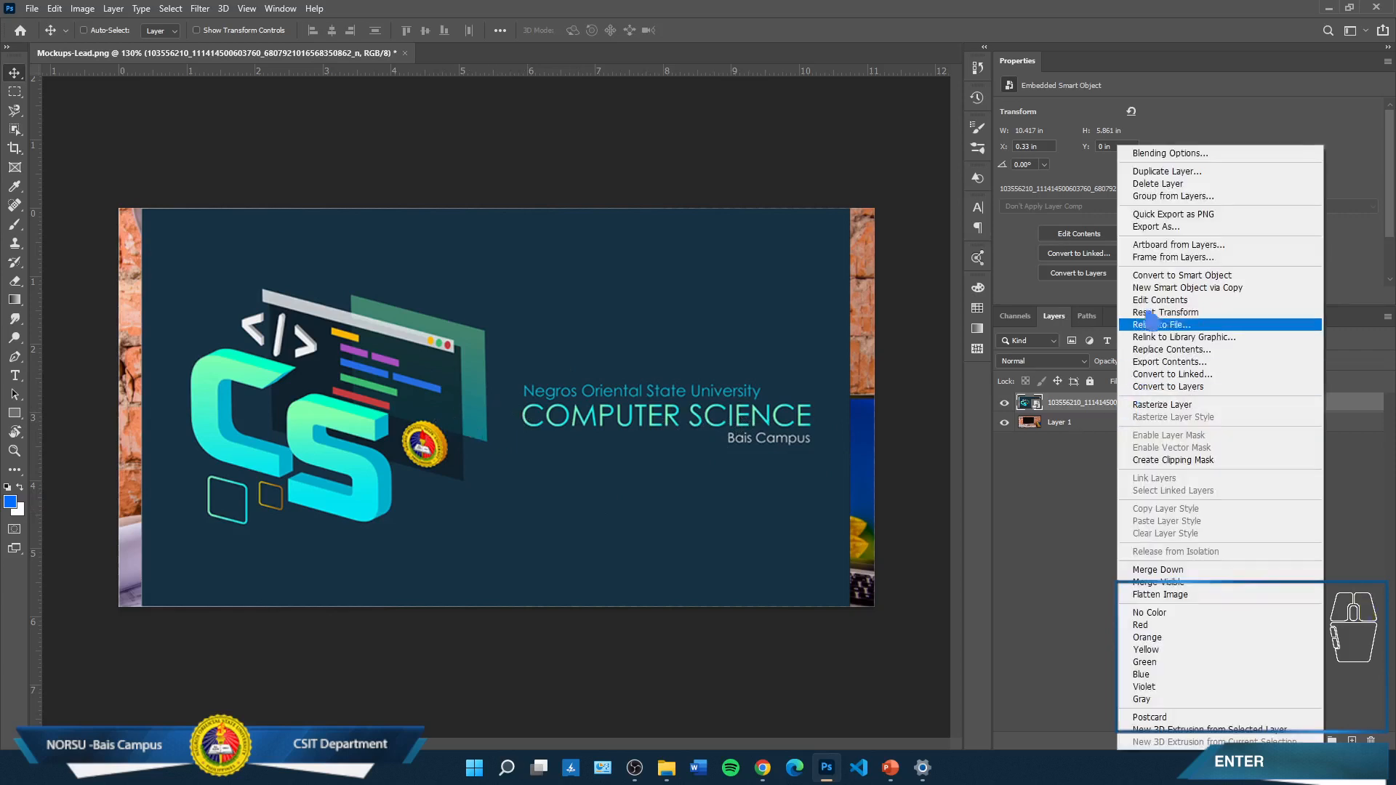
click(670, 371)
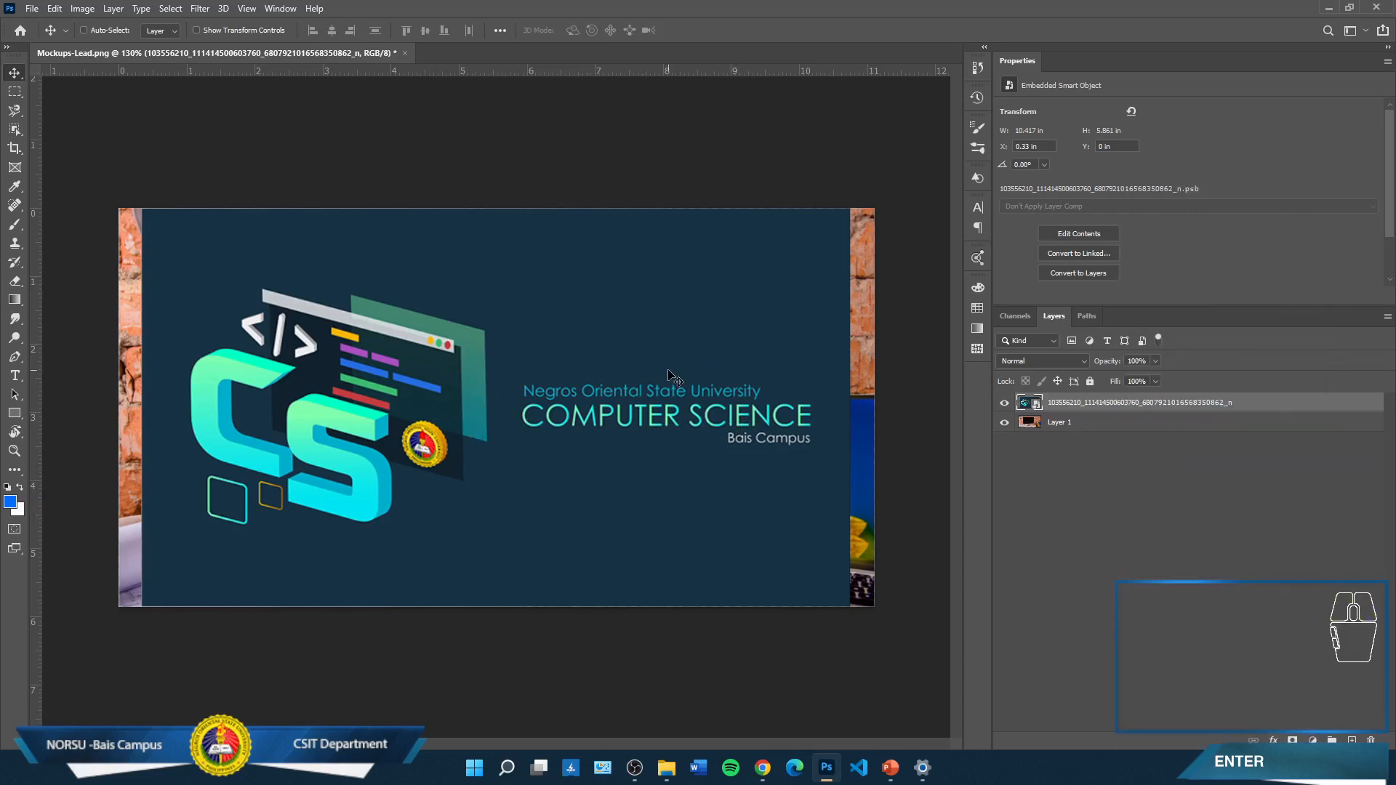
Scale the banner proportionally to about 50% and position it over the desktop monitor's black screen
key(ctrl)
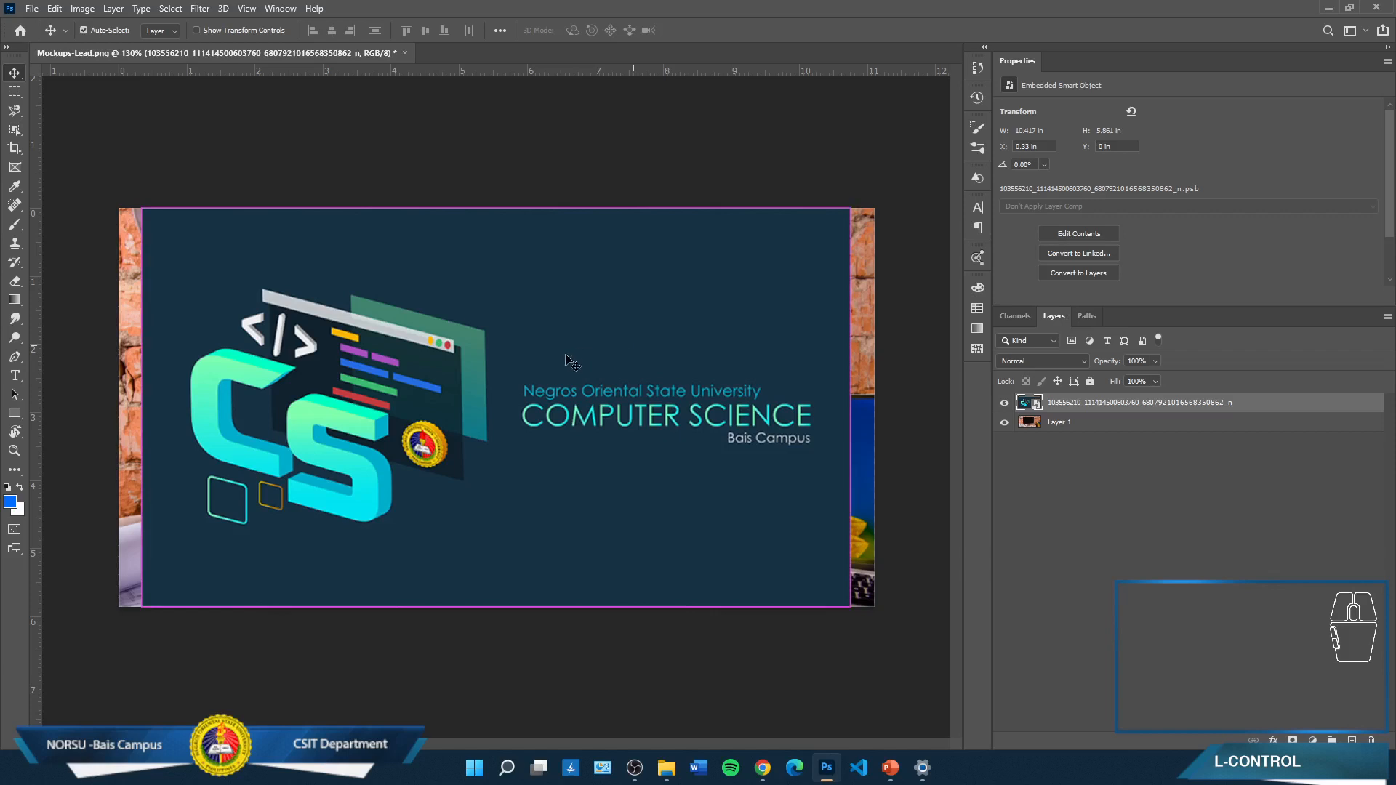
drag(490, 324, 471, 384)
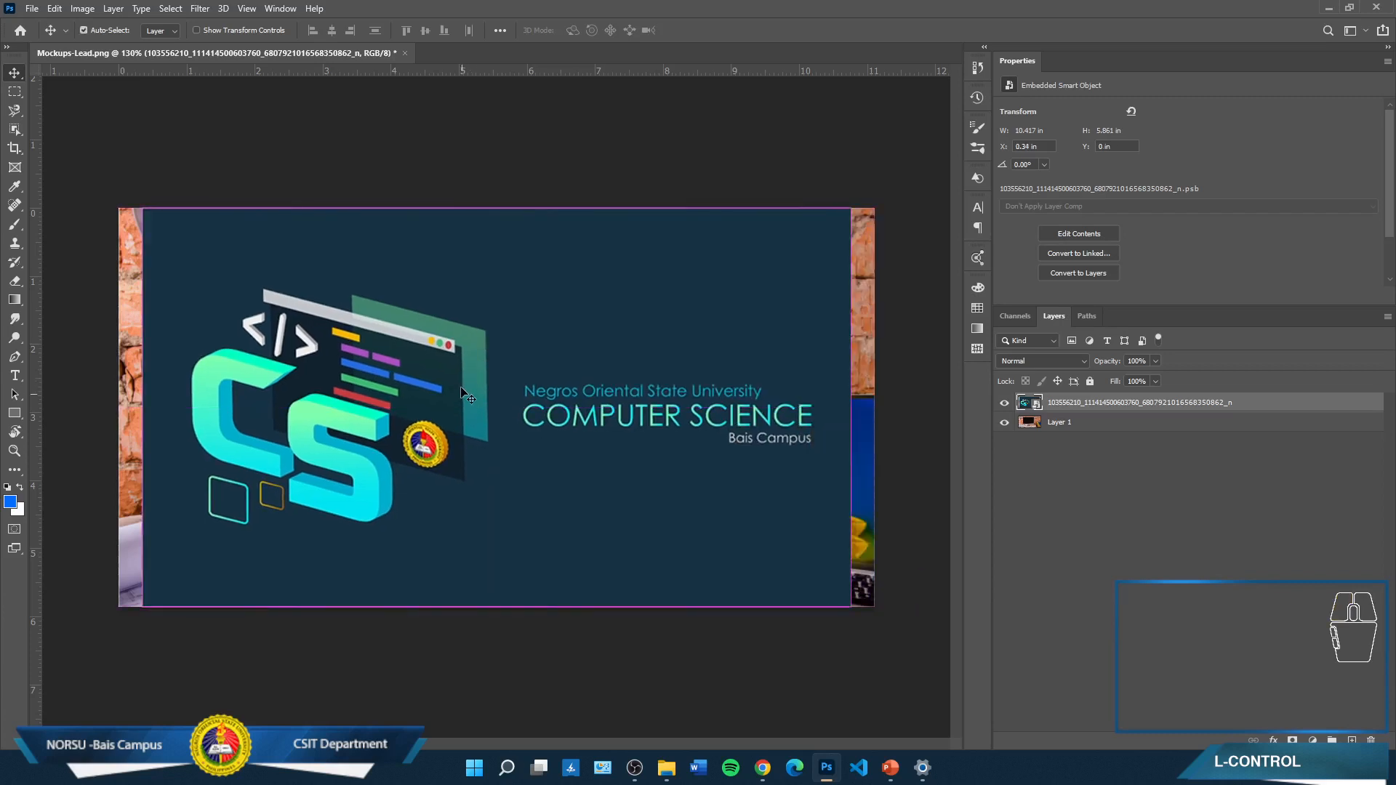
key(ctrl+t)
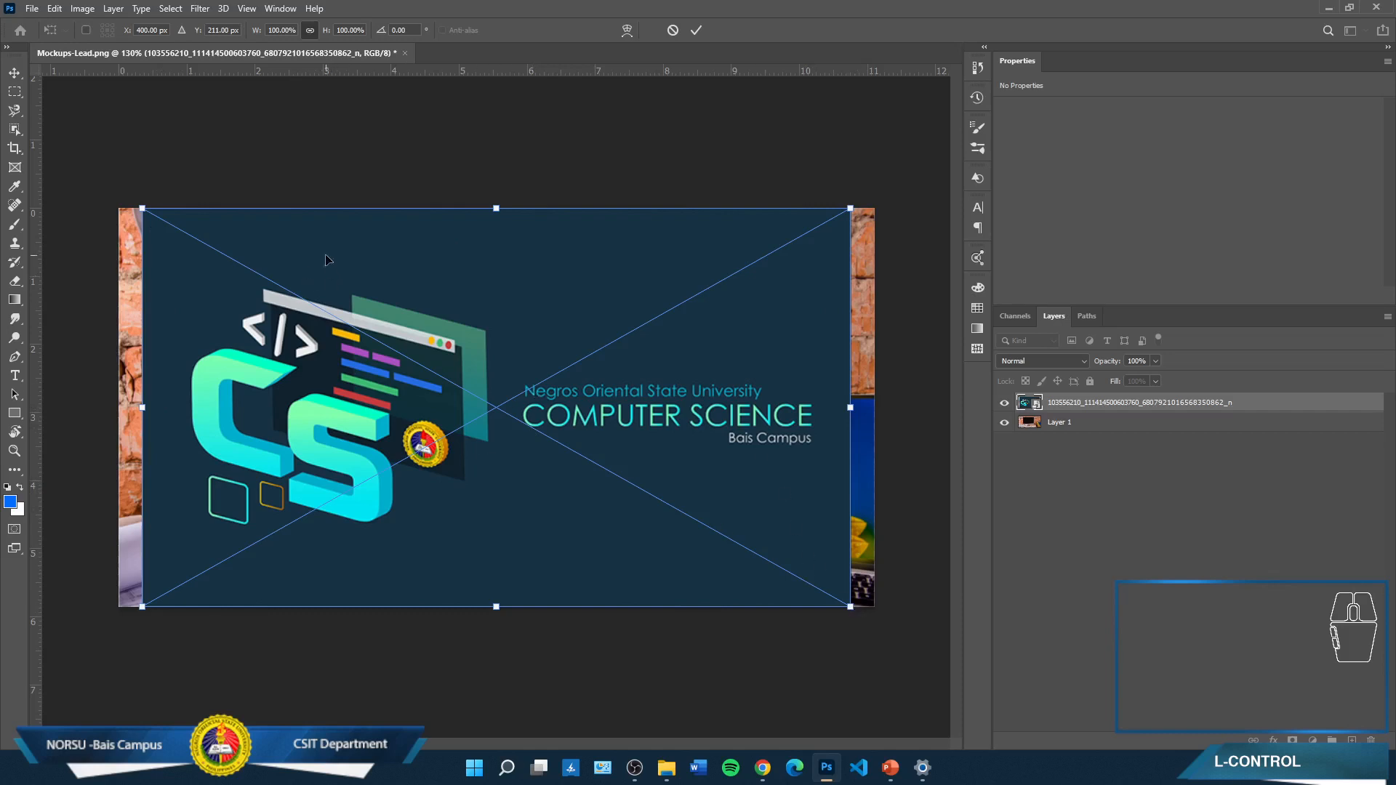
drag(325, 260, 462, 285)
key(ctrl+minus)
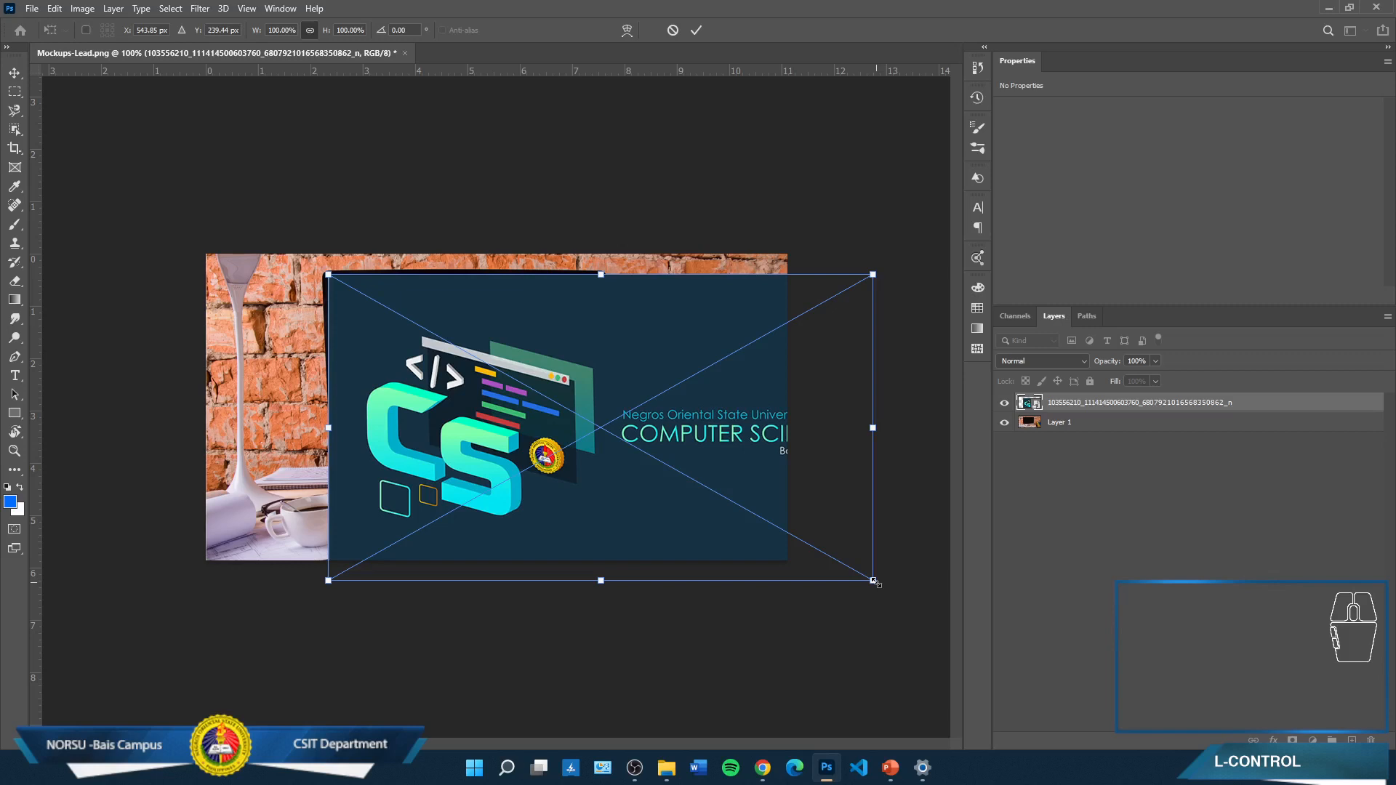
key(shift)
drag(873, 580, 580, 470)
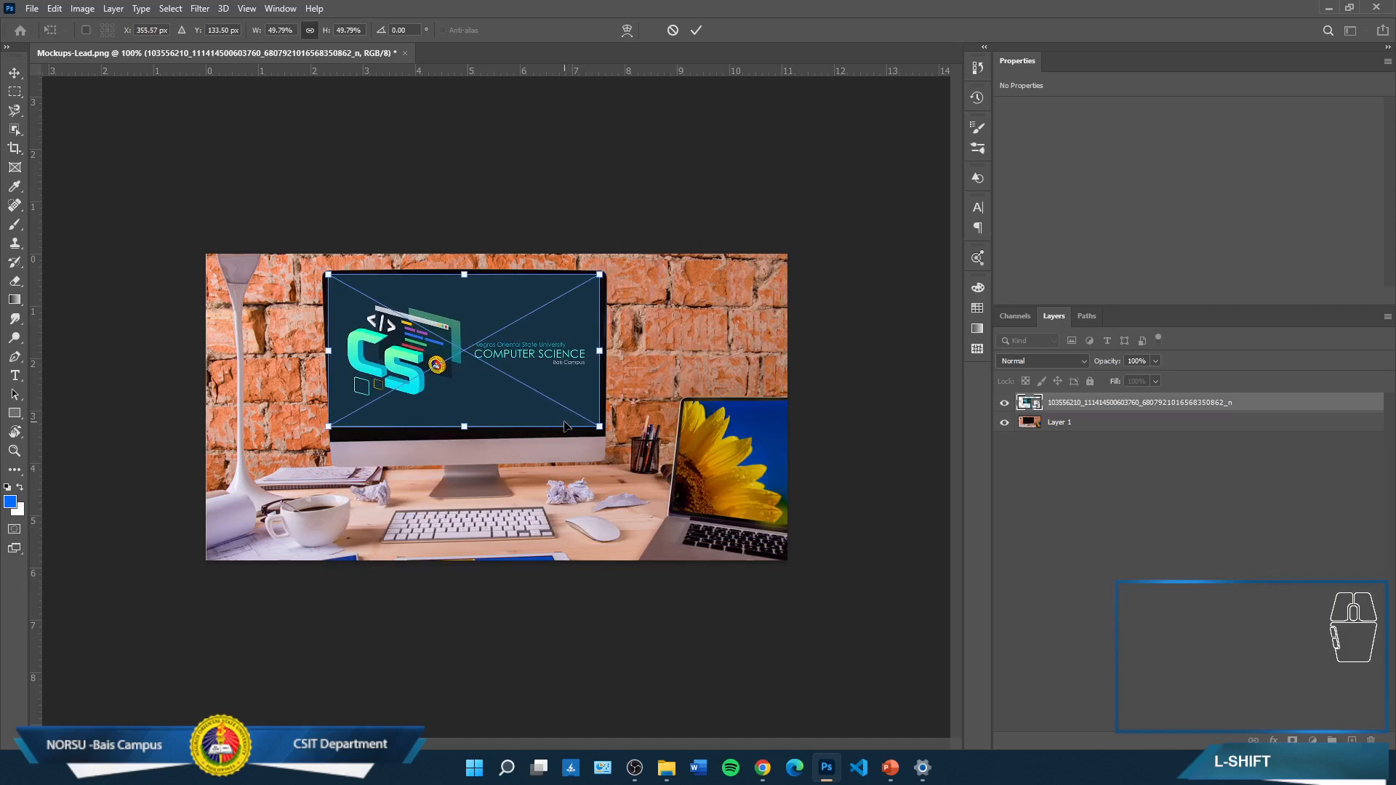
key(Return)
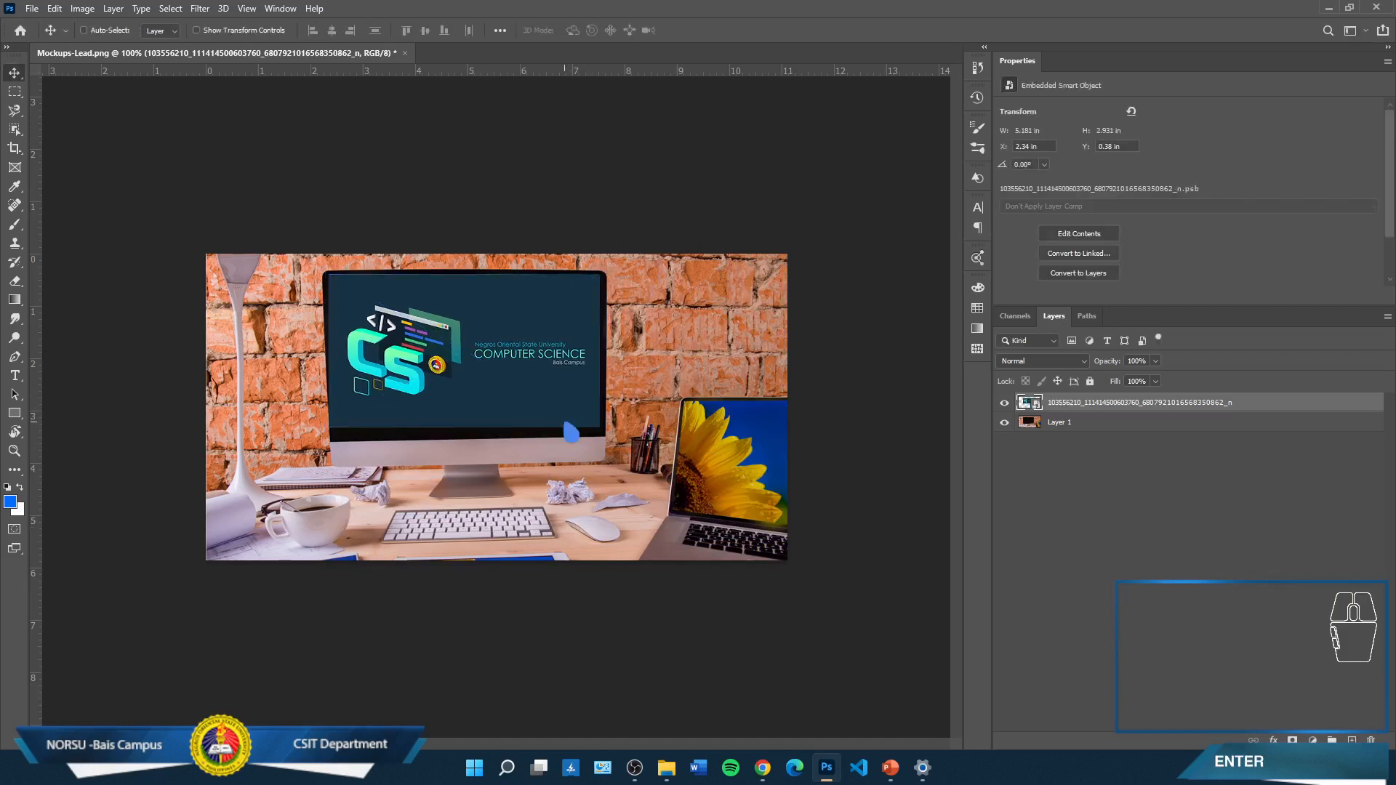
Begin a Distort transform of the banner and align its upper-left corner with the monitor screen's upper-left corner
key(ctrl+plus)
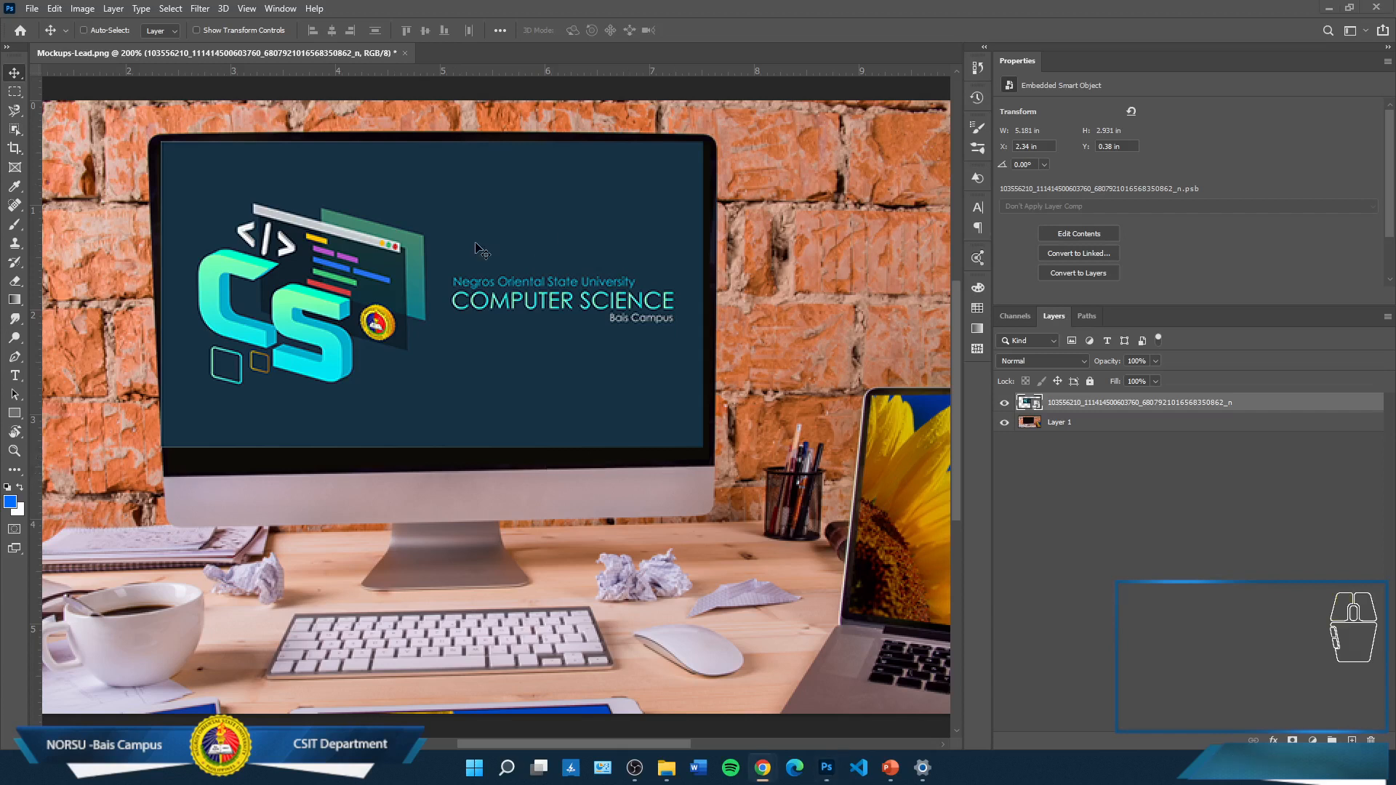
key(ctrl)
key(ctrl+t)
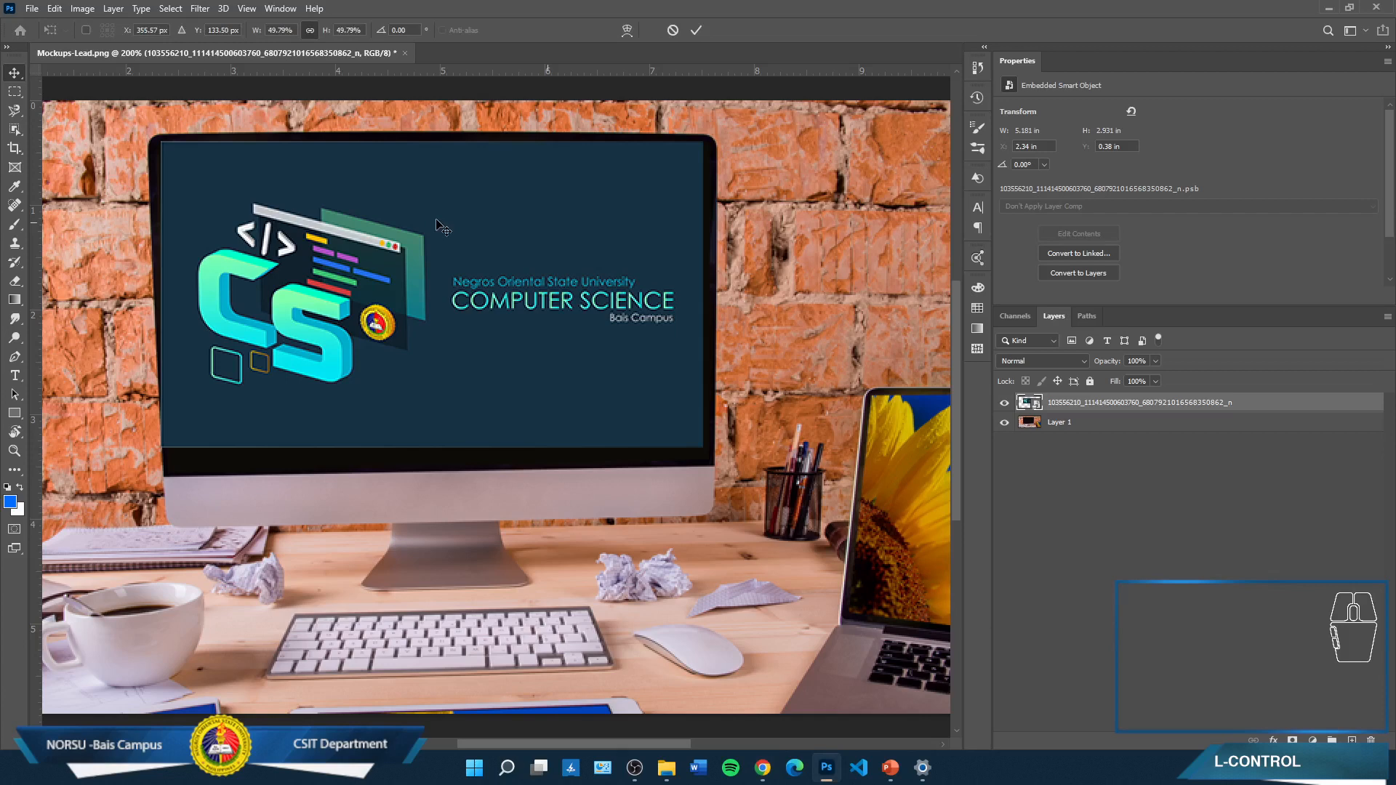
right_click(445, 315)
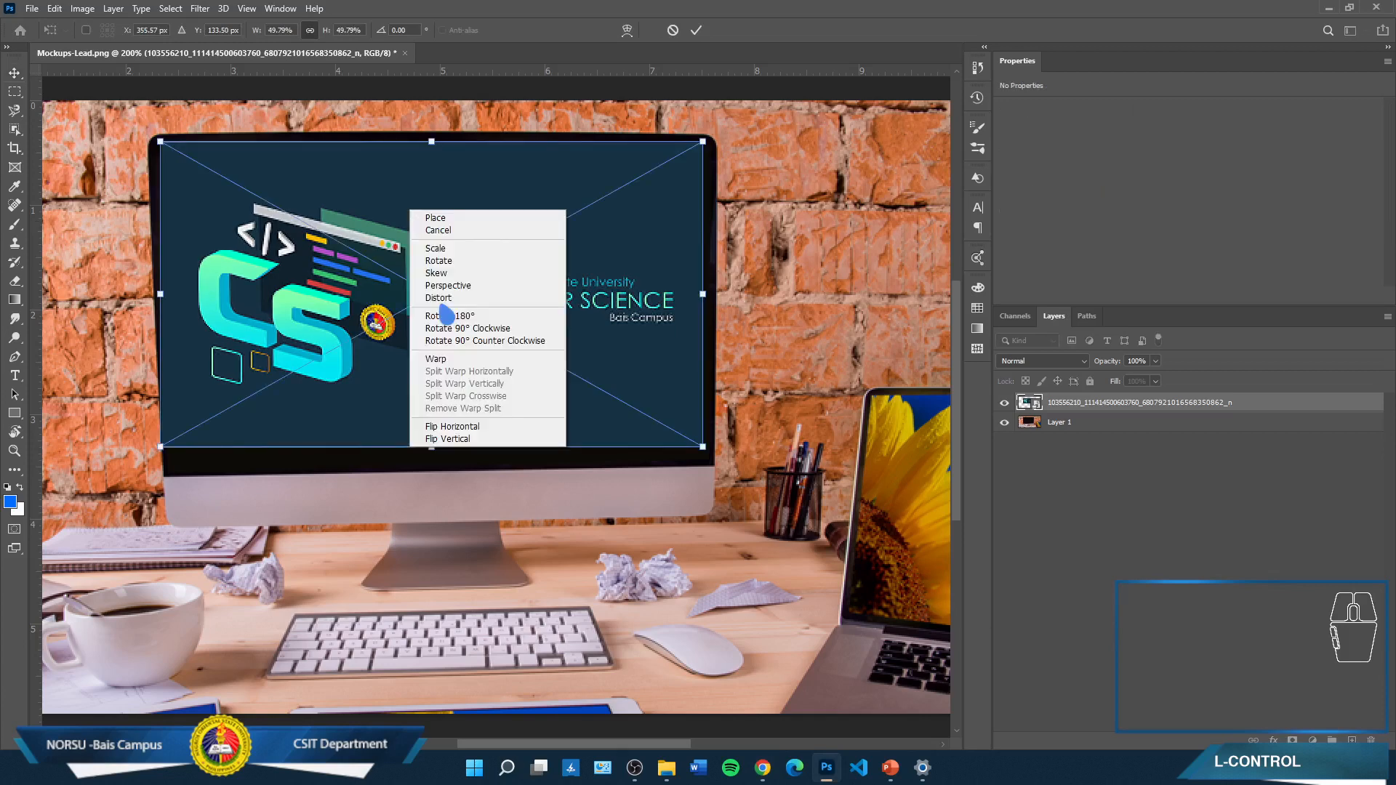
click(444, 299)
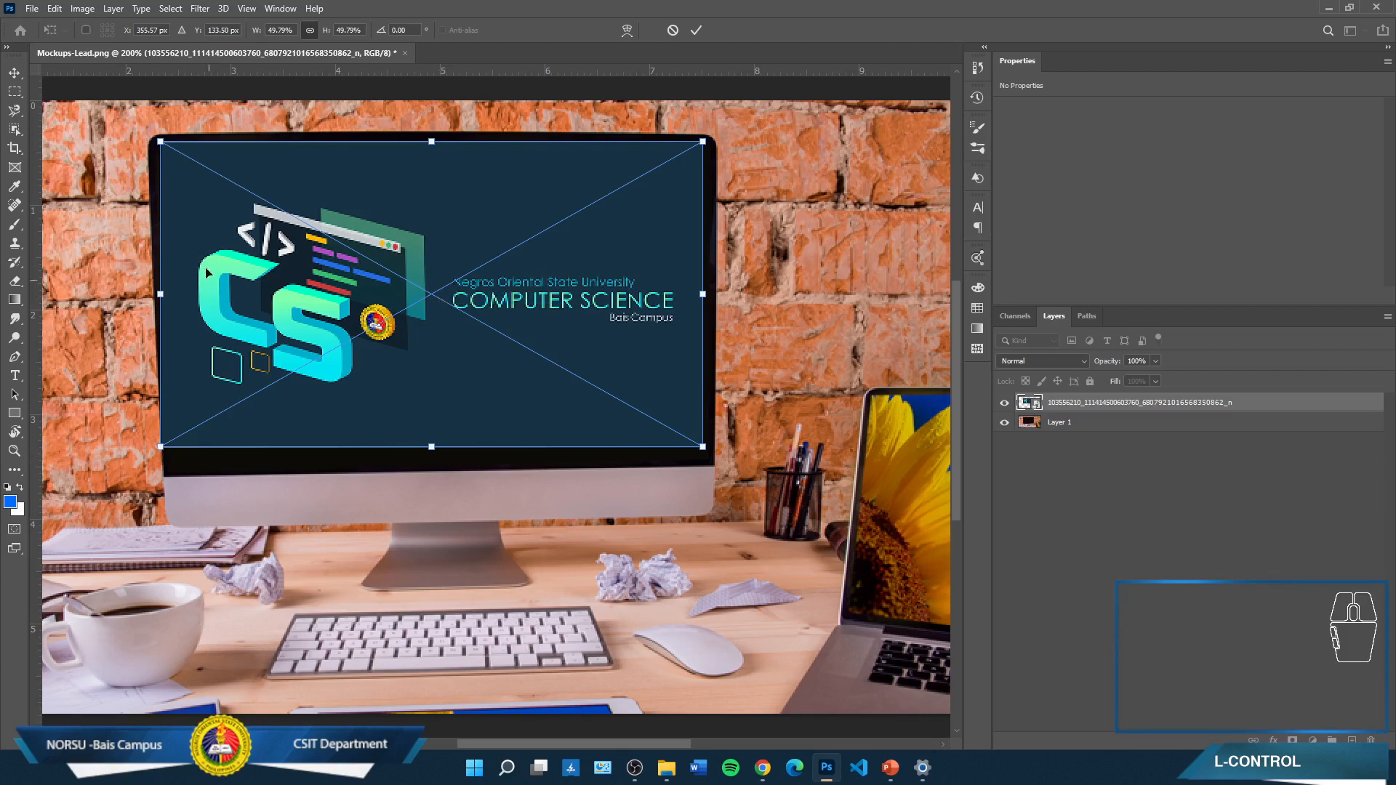
key(ctrl+plus)
key(ctrl+plus)
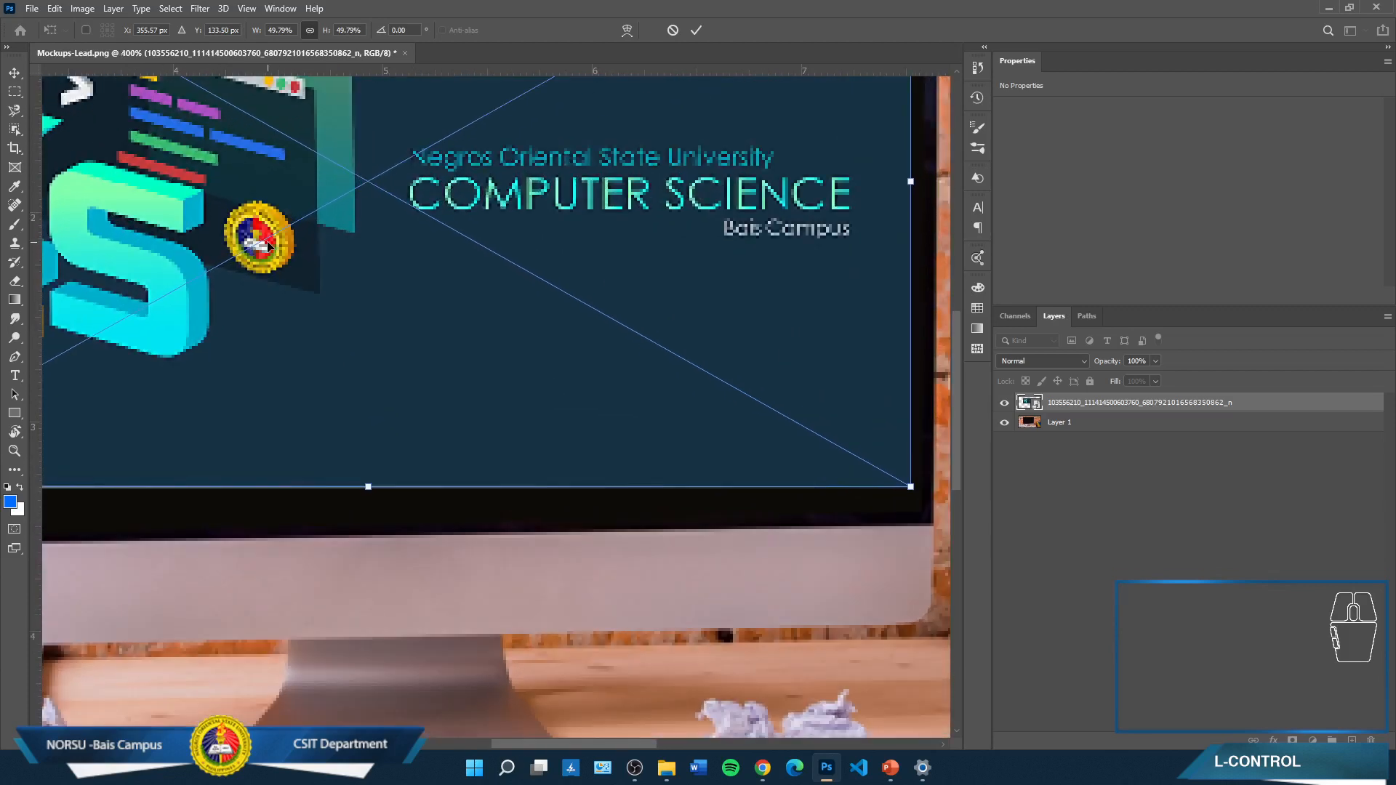
drag(420, 271, 655, 513)
drag(369, 351, 505, 427)
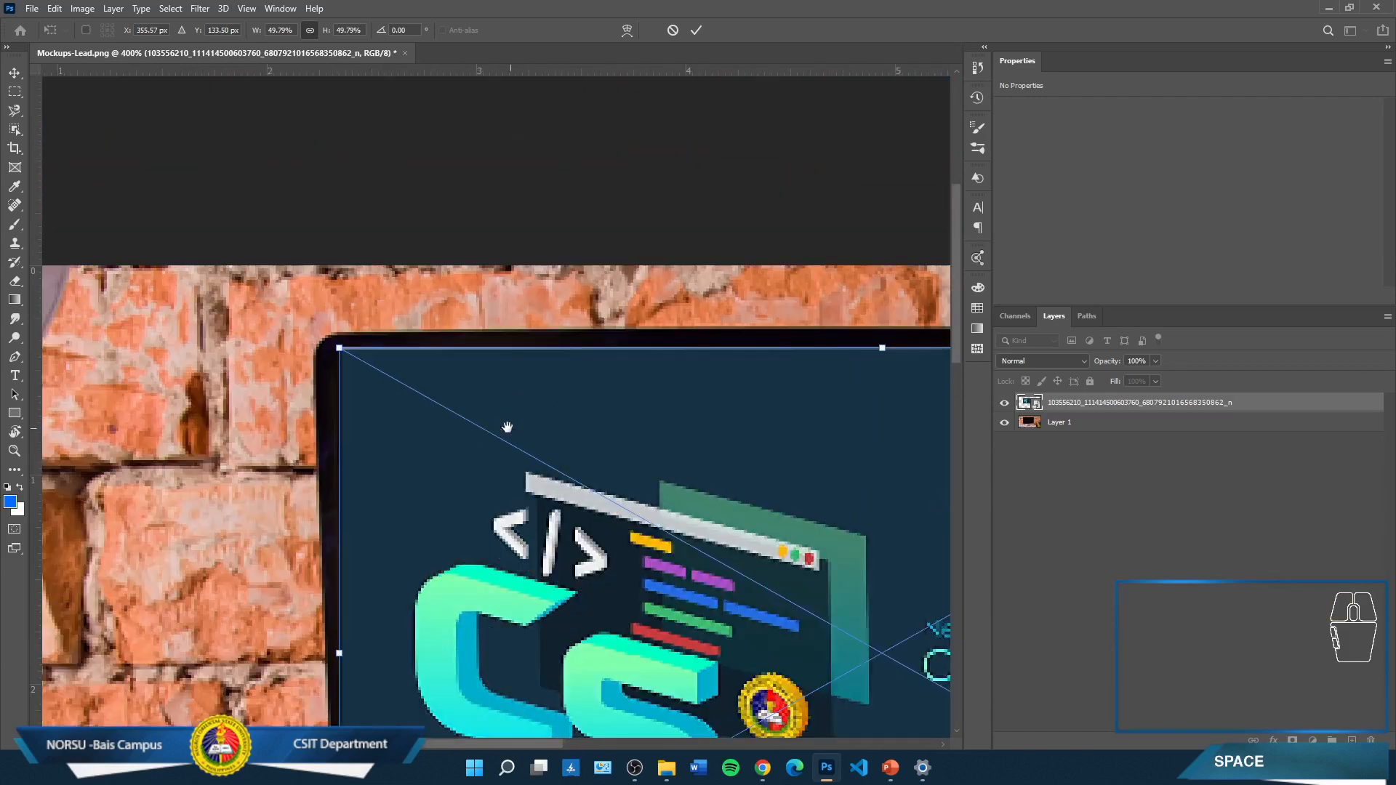
drag(340, 351, 330, 350)
drag(331, 354, 329, 348)
Distort the banner's two lower corners to match the lower-left and lower-right corners of the monitor screen
drag(446, 536, 379, 63)
drag(279, 494, 297, 525)
drag(480, 373, 51, 338)
drag(909, 373, 273, 367)
drag(290, 444, 300, 465)
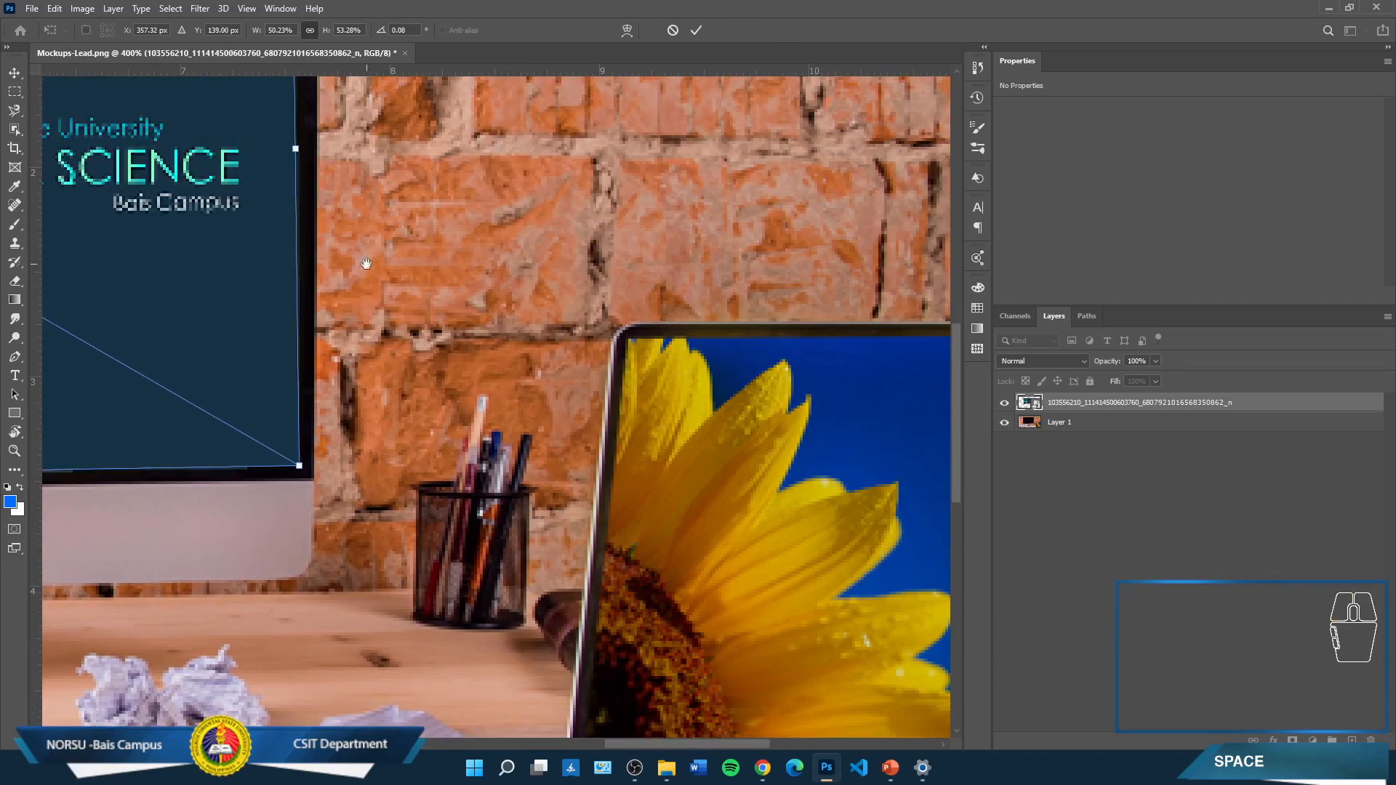
Align the banner's upper-right corner with the monitor screen's upper-right corner and commit the distortion
drag(366, 264, 434, 627)
drag(359, 196, 369, 194)
drag(306, 352, 762, 490)
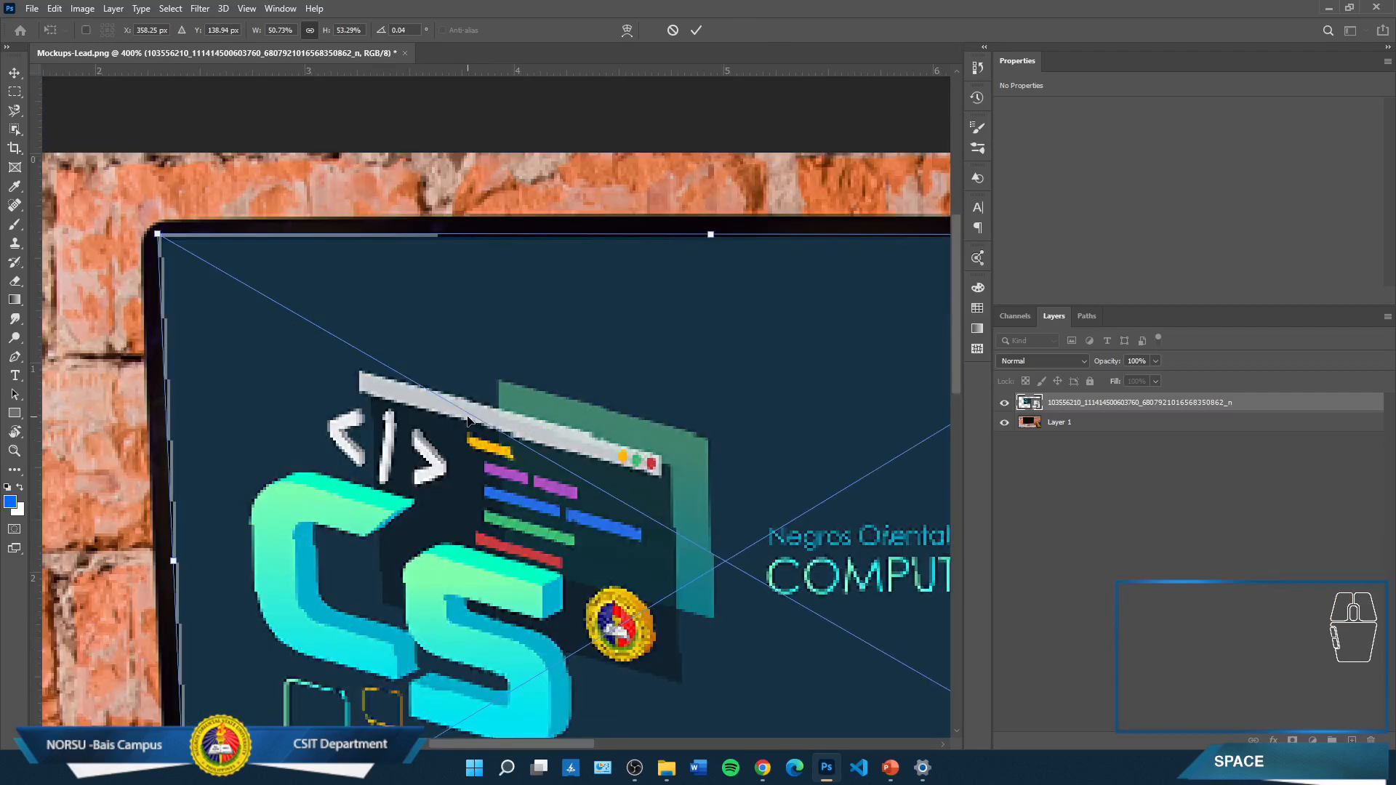
key(Return)
key(ctrl+minus)
key(ctrl+minus)
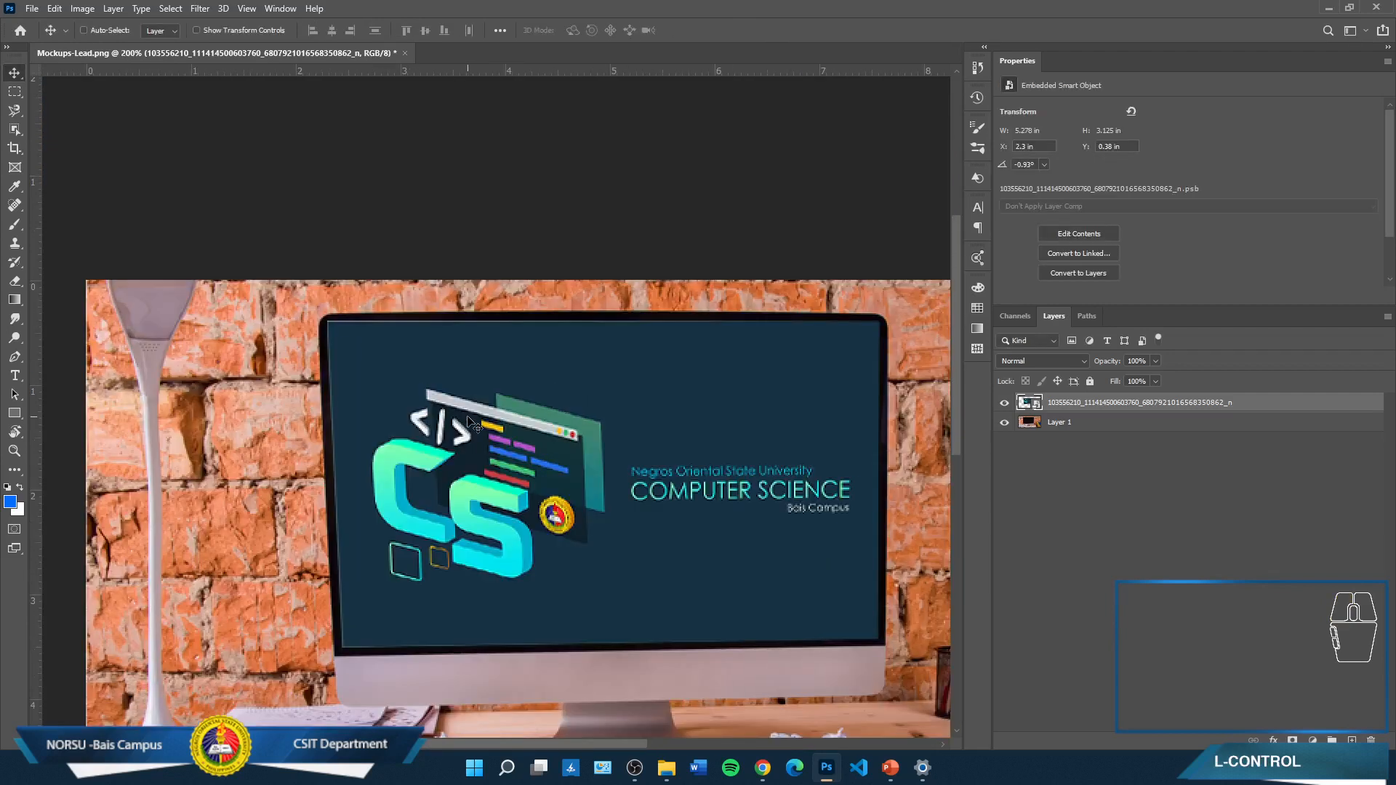
Distort the banner's upper-left corner again to fit the monitor screen's upper-left corner and commit the transform
key(ctrl+t)
right_click(469, 429)
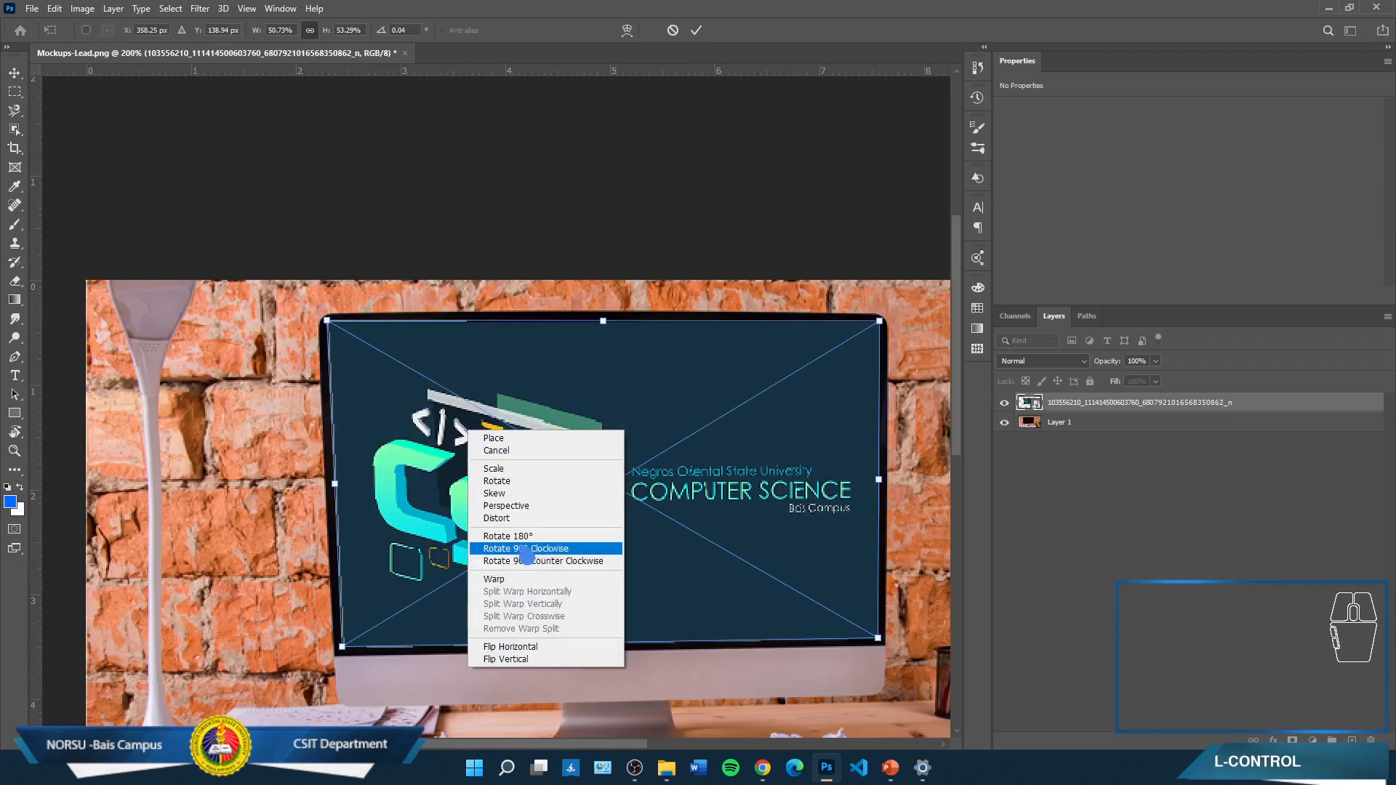
click(522, 518)
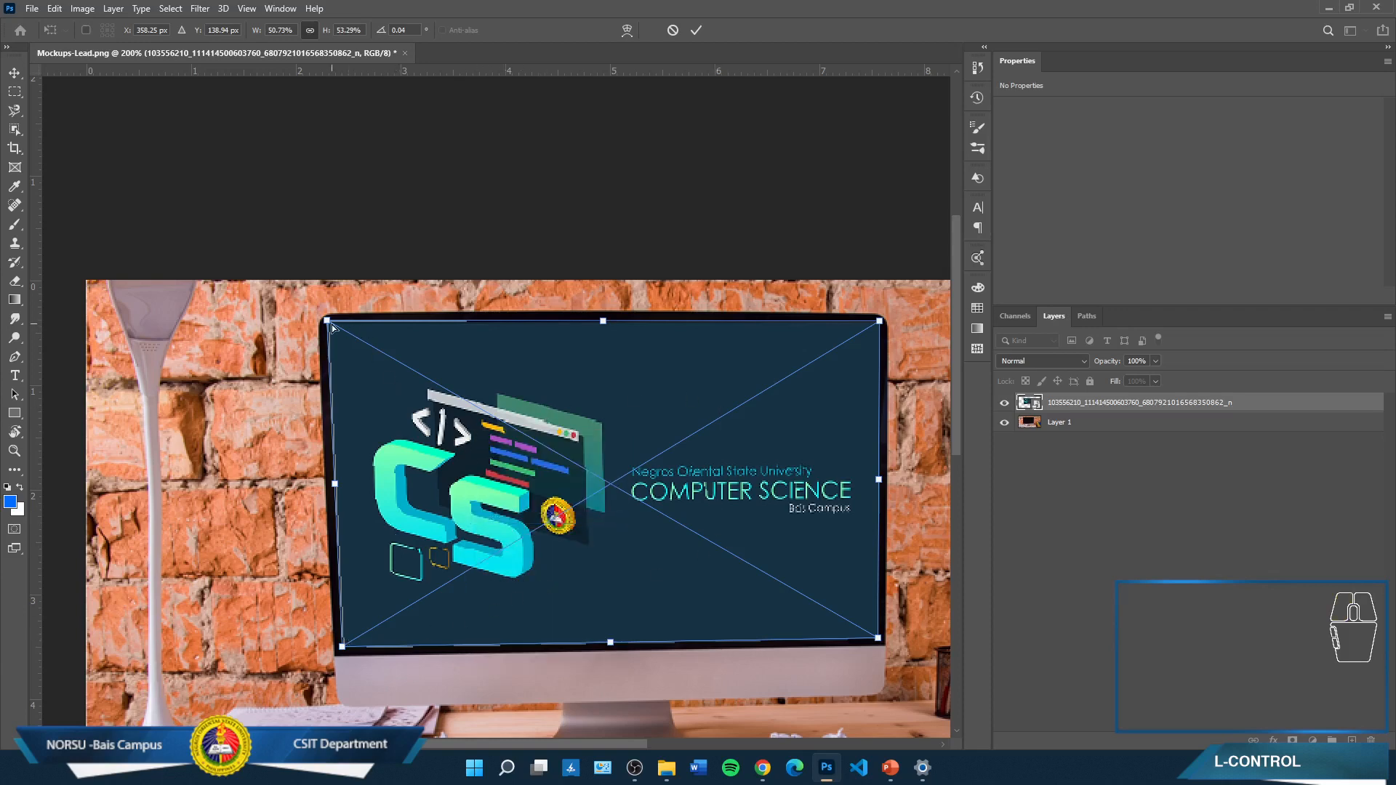
mouse_move(331, 325)
mouse_down()
mouse_move(280, 311)
mouse_move(218, 408)
mouse_move(376, 522)
mouse_move(325, 428)
mouse_move(307, 479)
mouse_move(334, 326)
mouse_up()
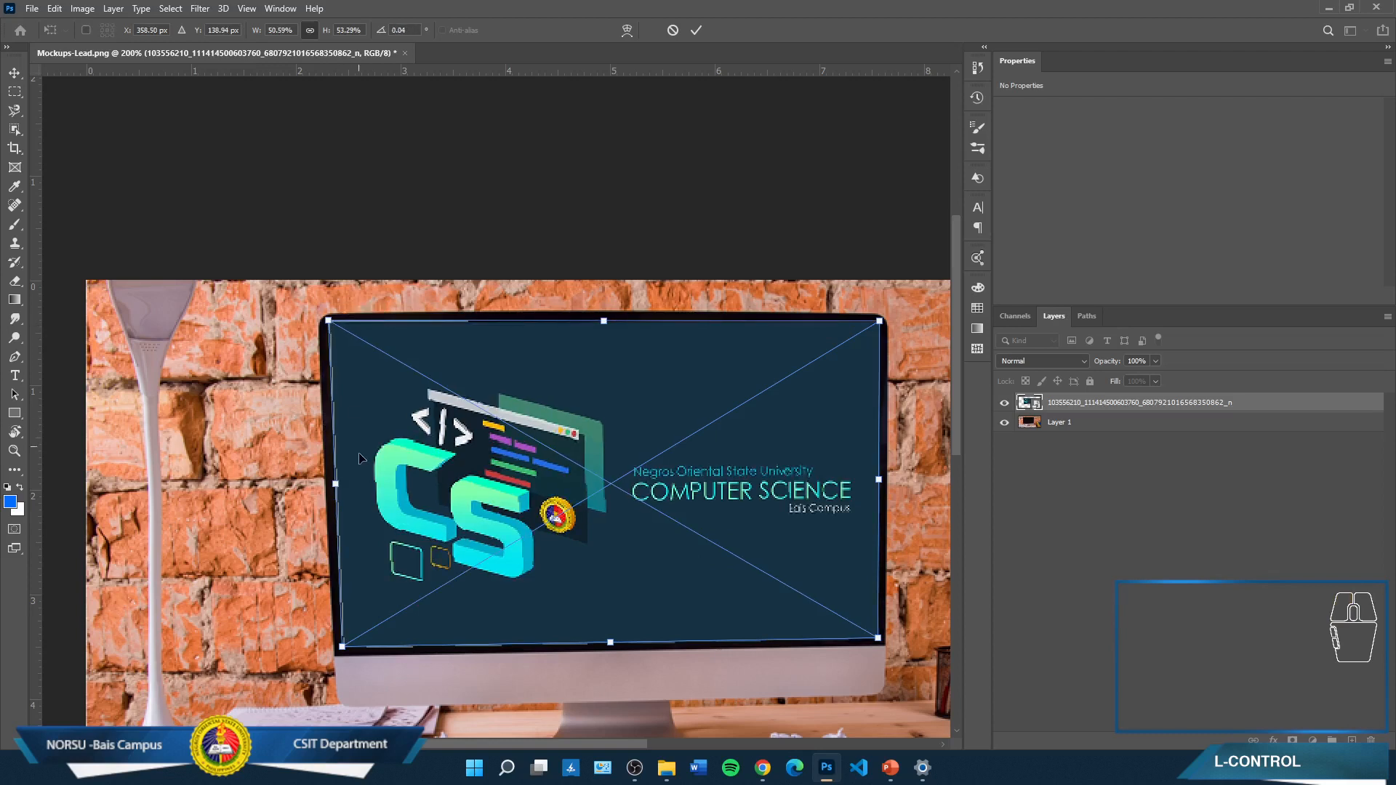
drag(334, 326, 331, 326)
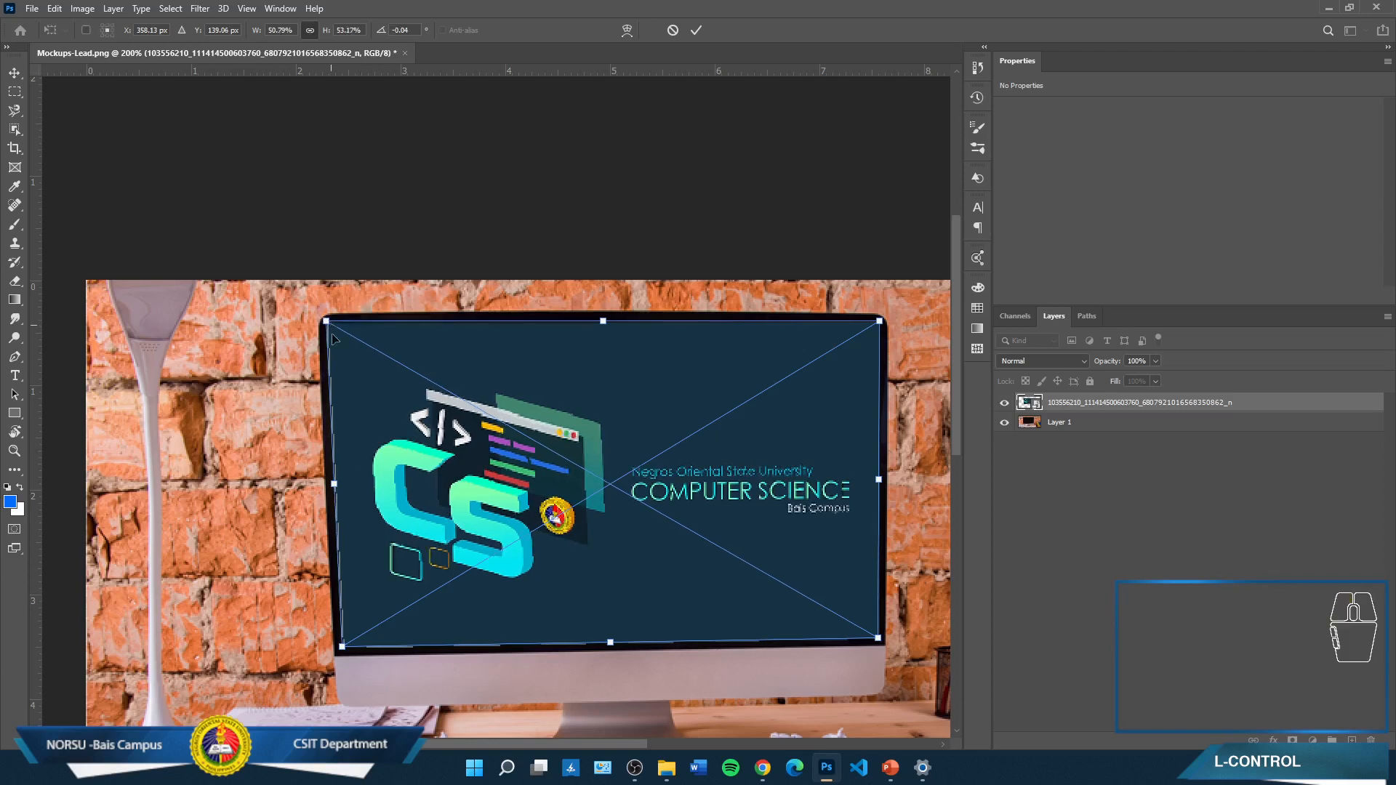
key(Return)
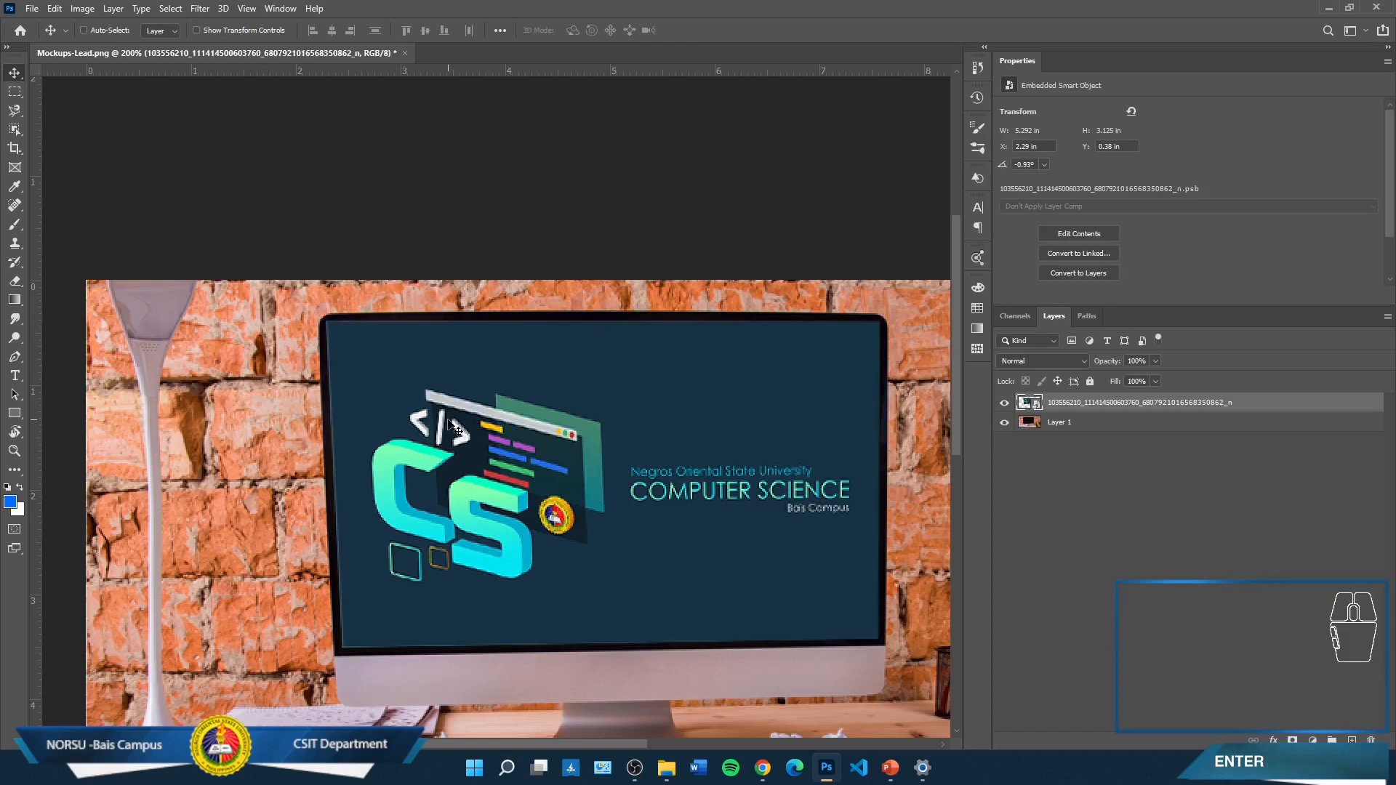
key(ctrl+minus)
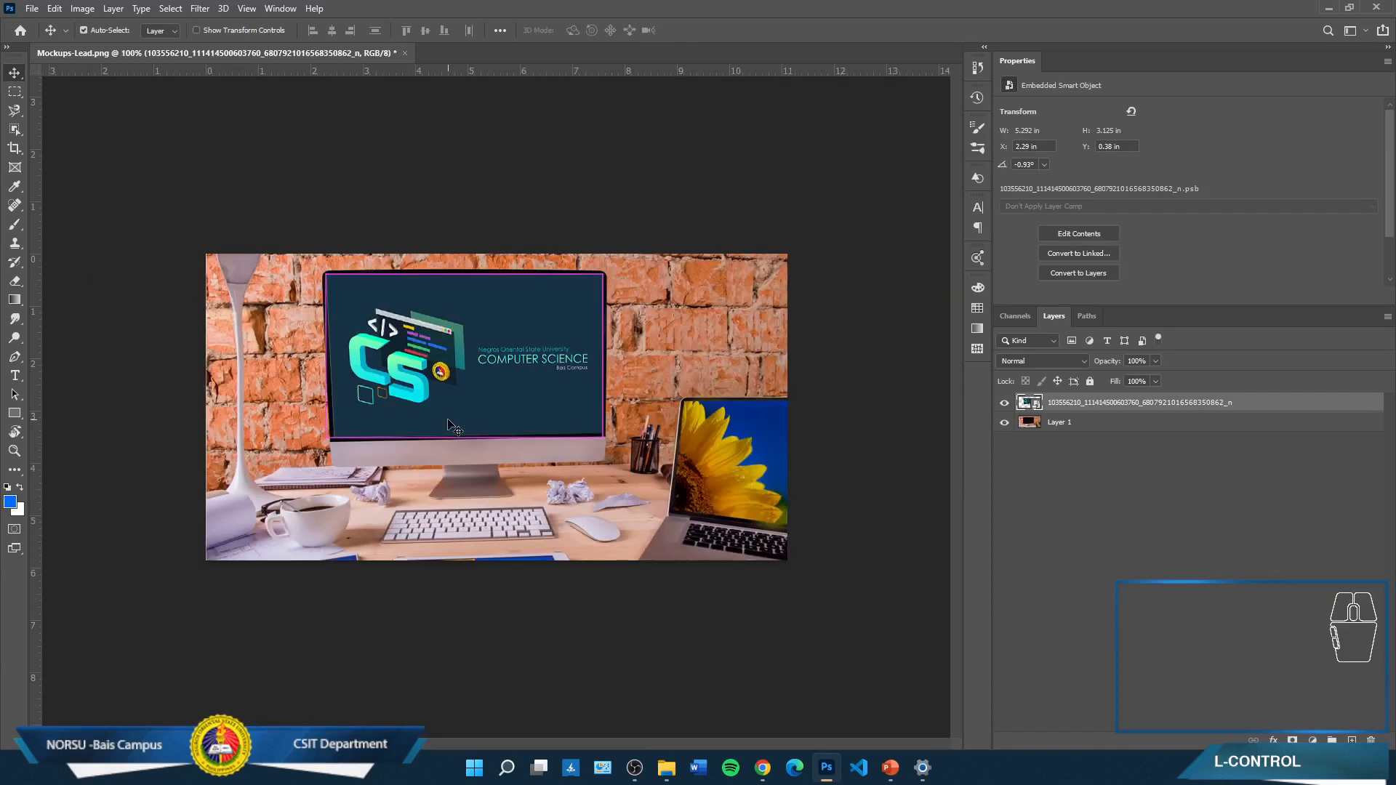
key(ctrl+minus)
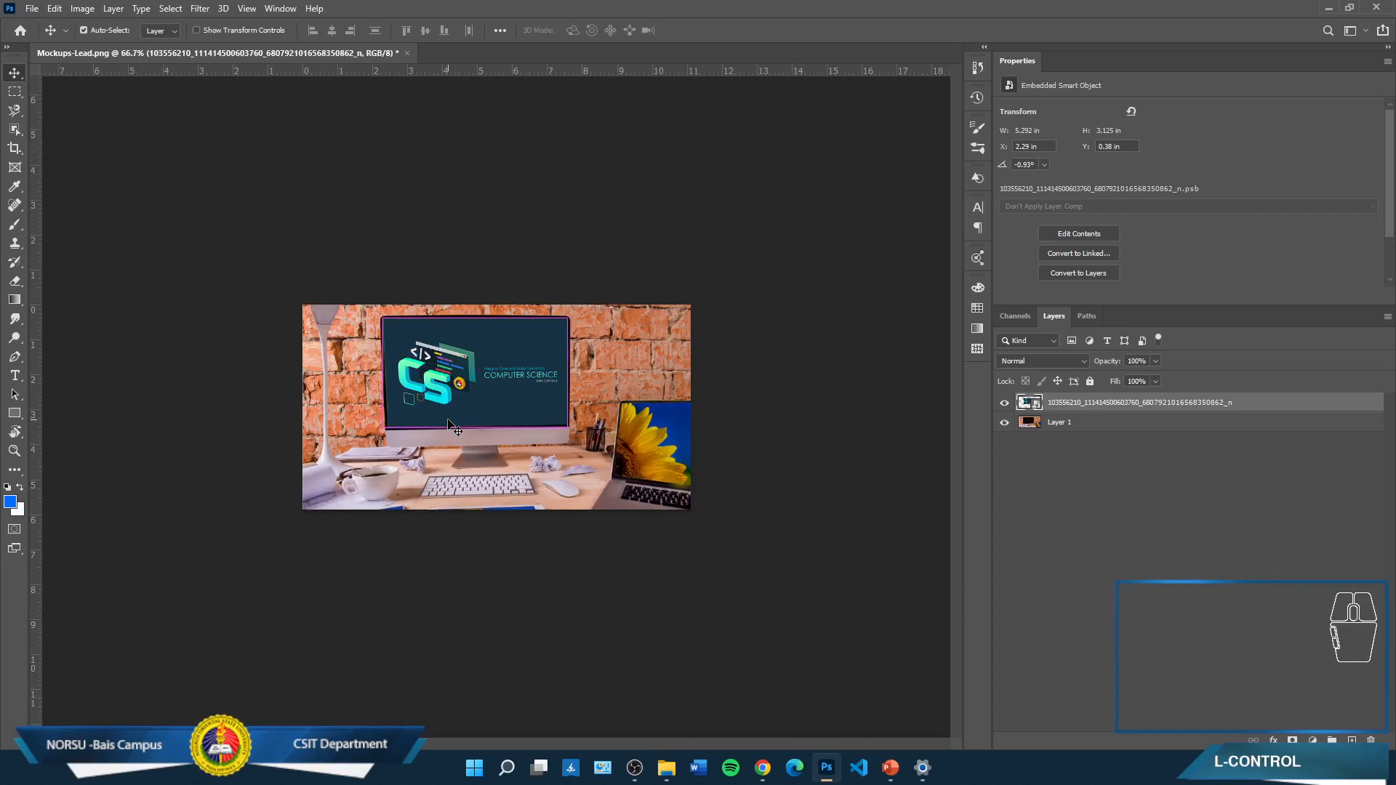
key(ctrl+plus)
key(ctrl+plus)
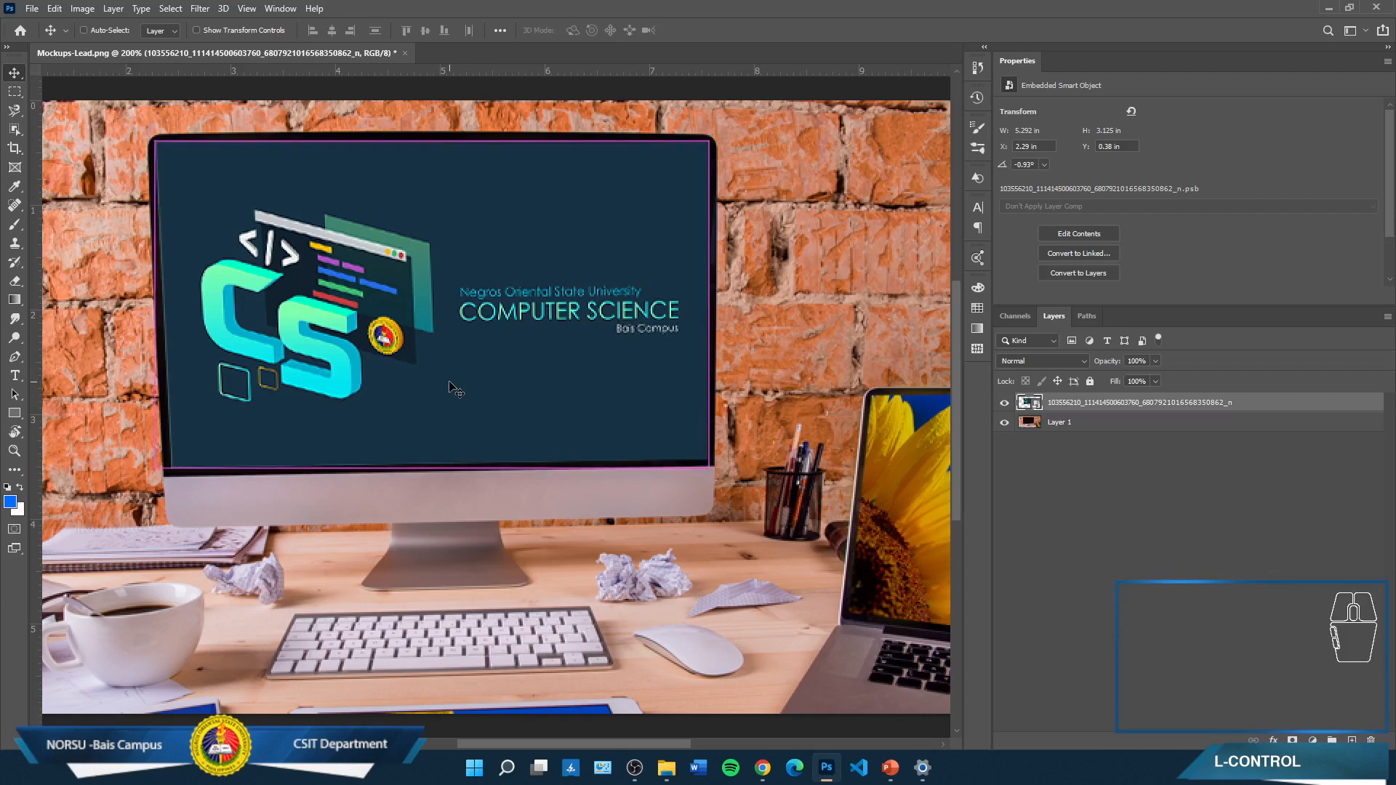
key(ctrl+minus)
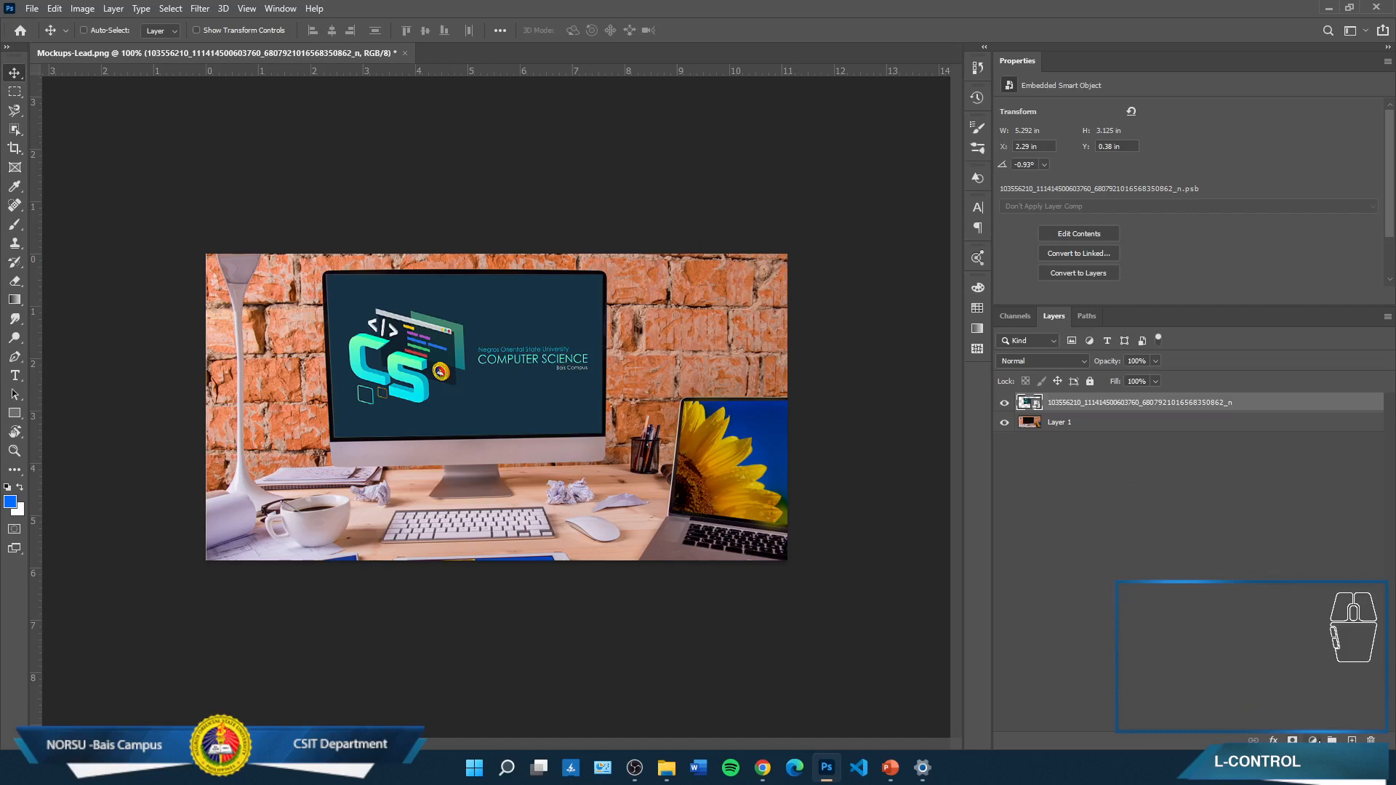
click(1313, 741)
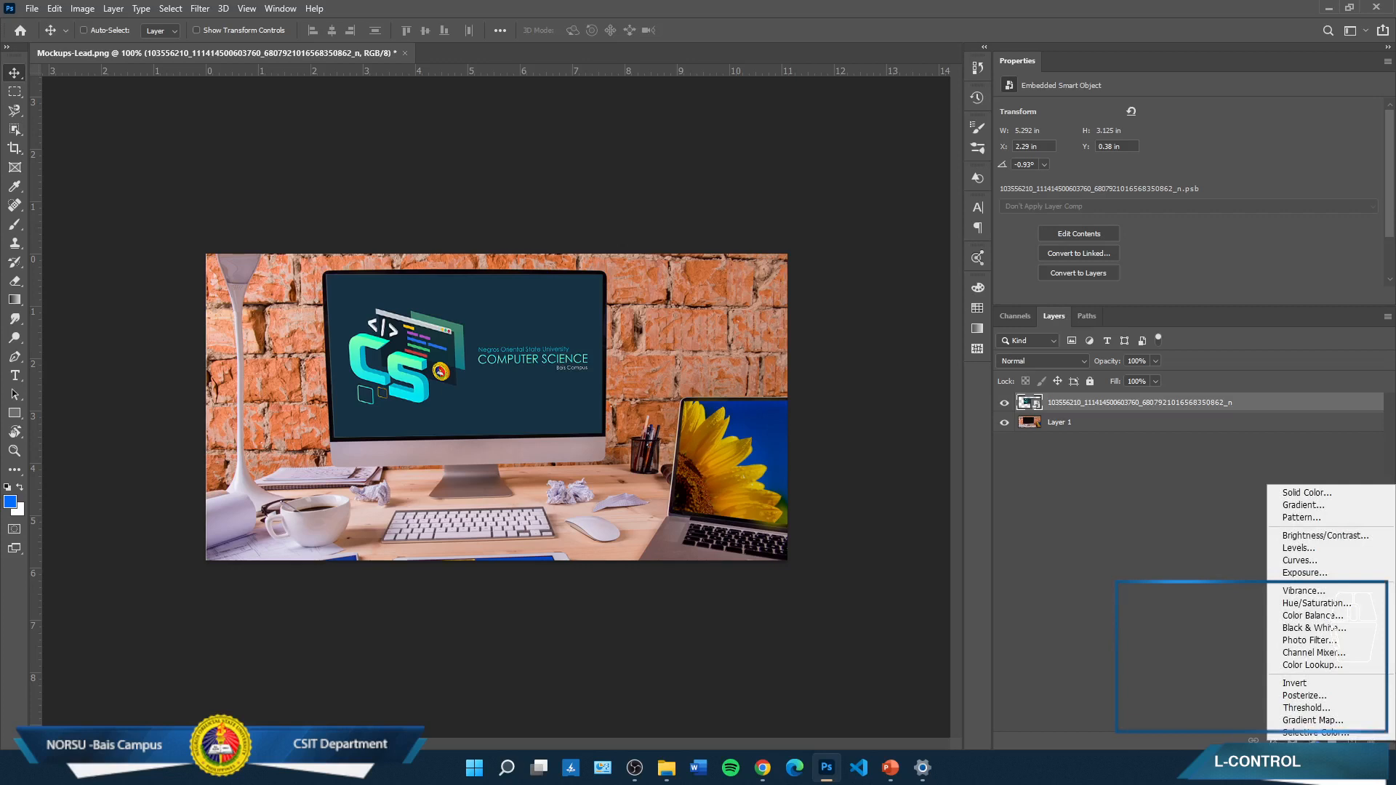
click(1260, 721)
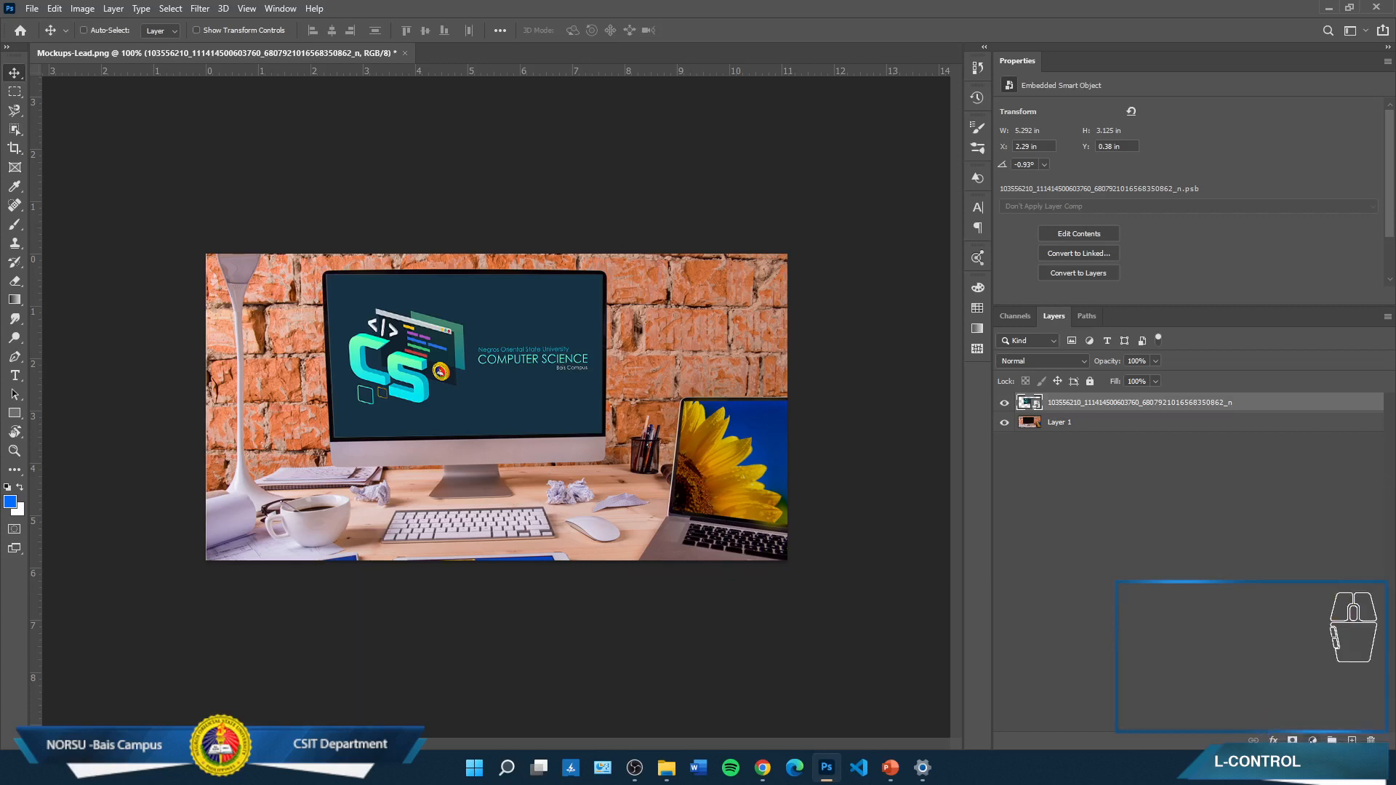
Add a Brightness/Contrast adjustment layer above the banner with brightness 56 and contrast 19
click(1312, 740)
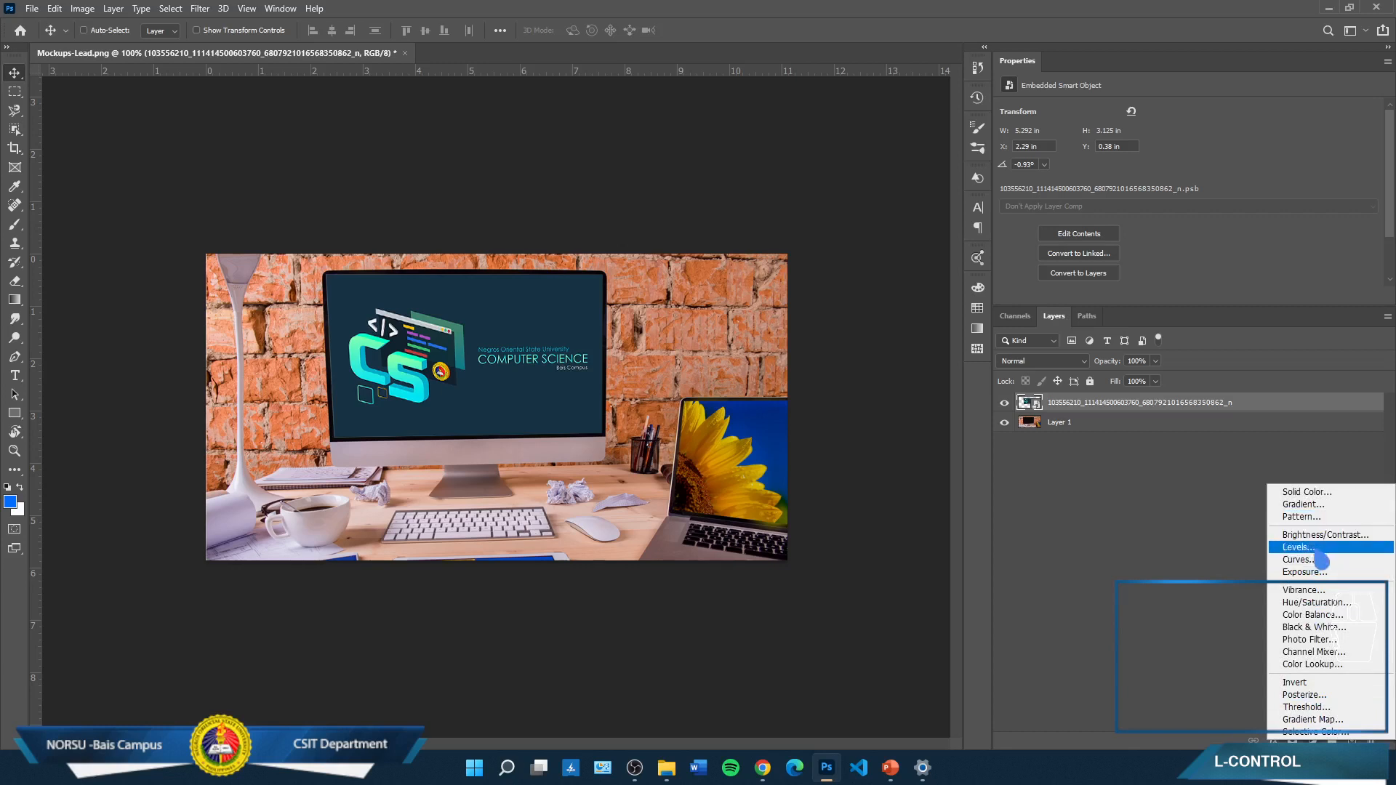
click(1320, 535)
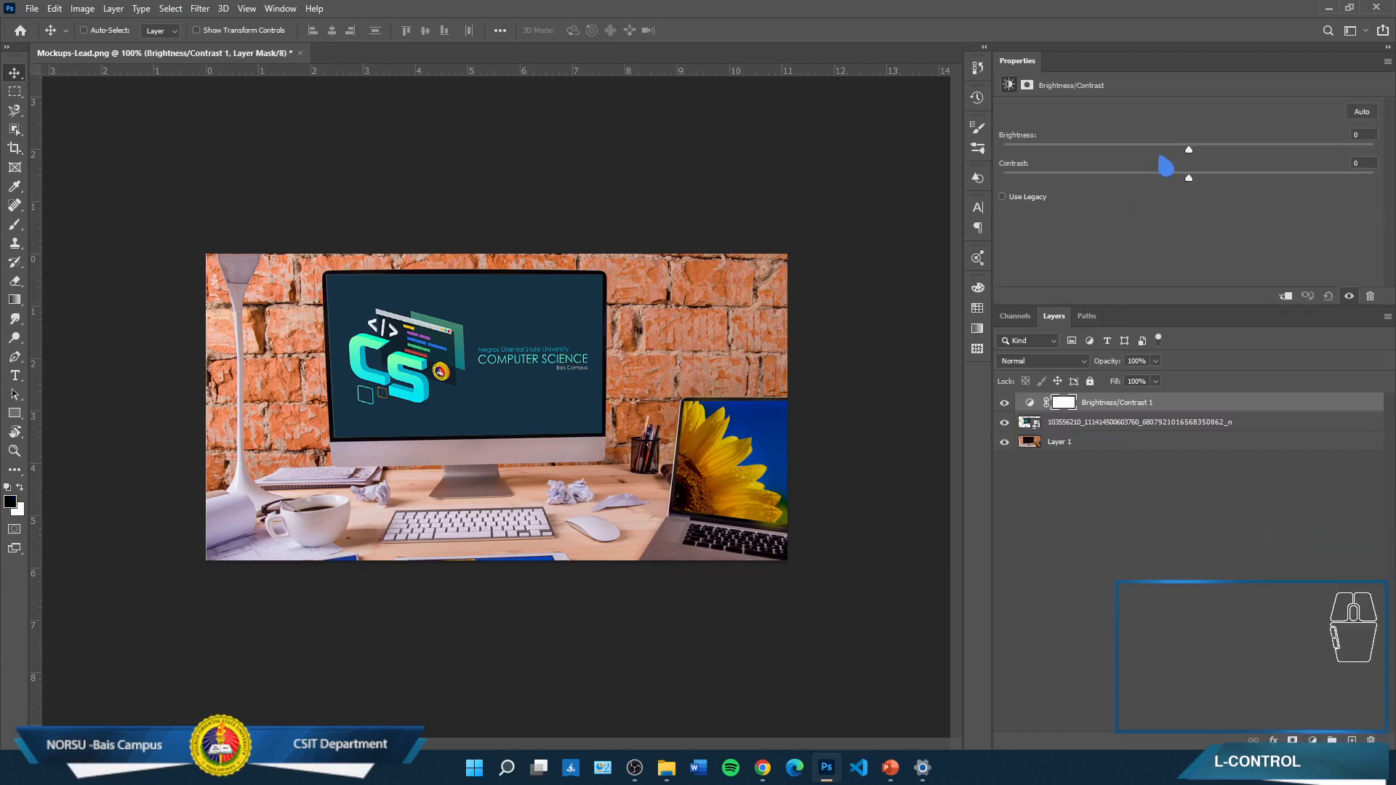
drag(1190, 149, 1257, 151)
drag(1189, 178, 1224, 178)
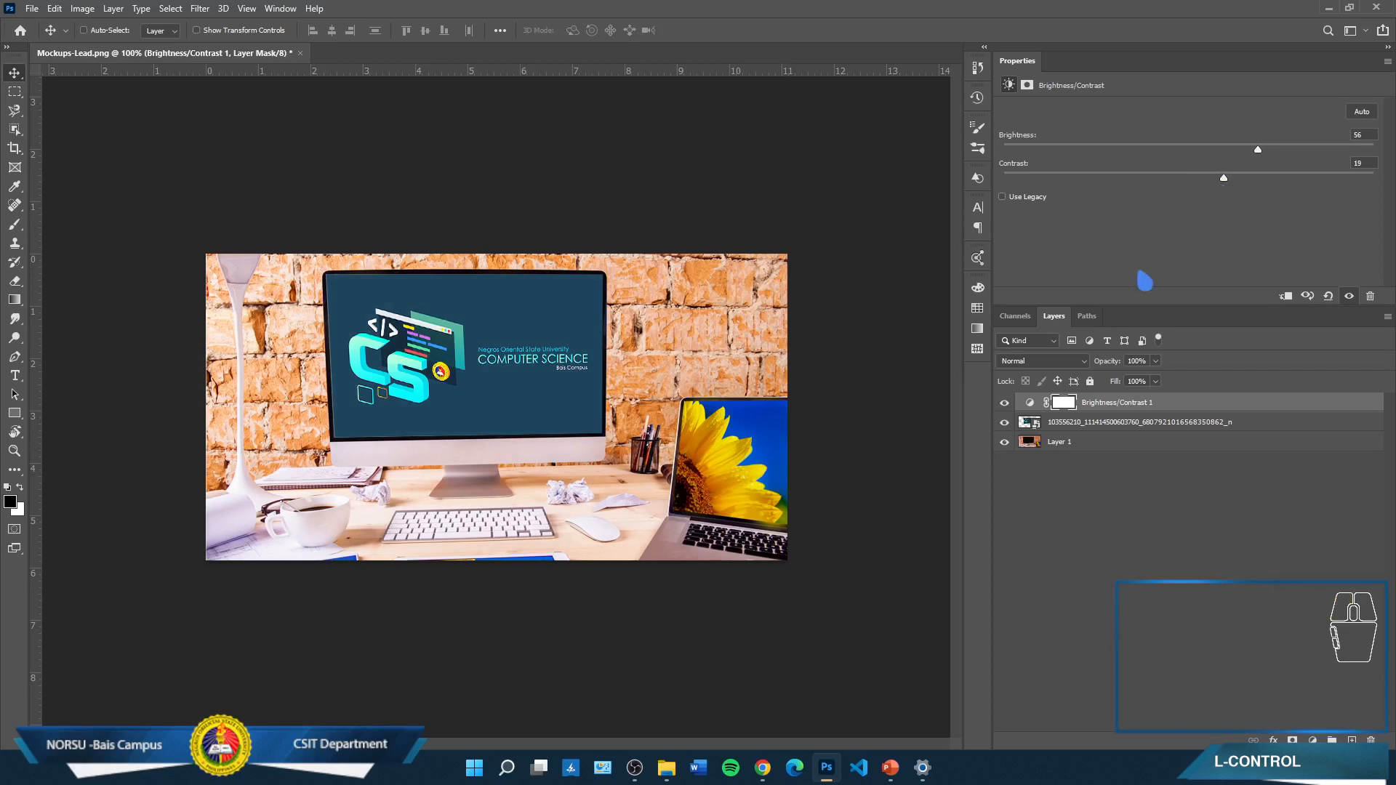
Clip the Brightness/Contrast adjustment to the banner layer and toggle its visibility to compare before and after
click(1285, 299)
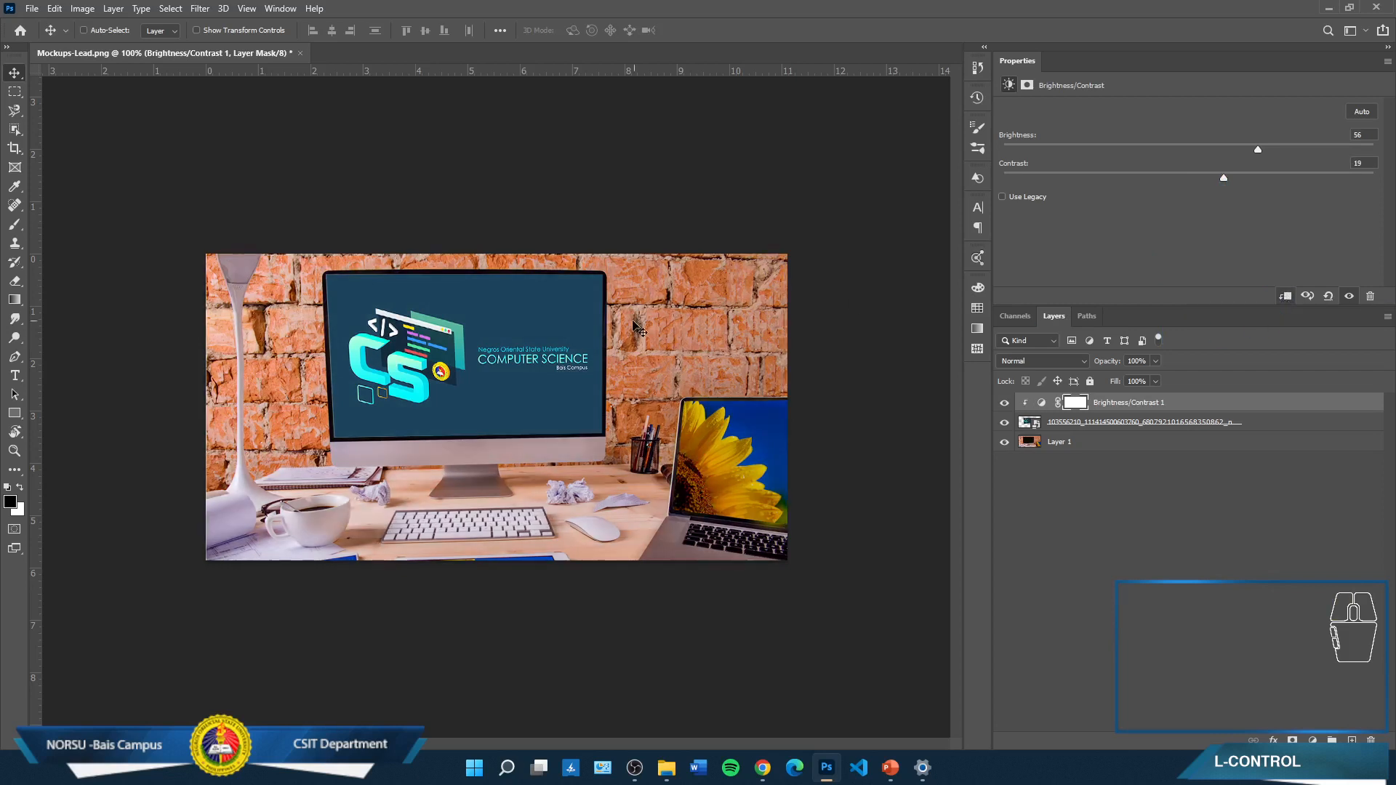
click(1005, 404)
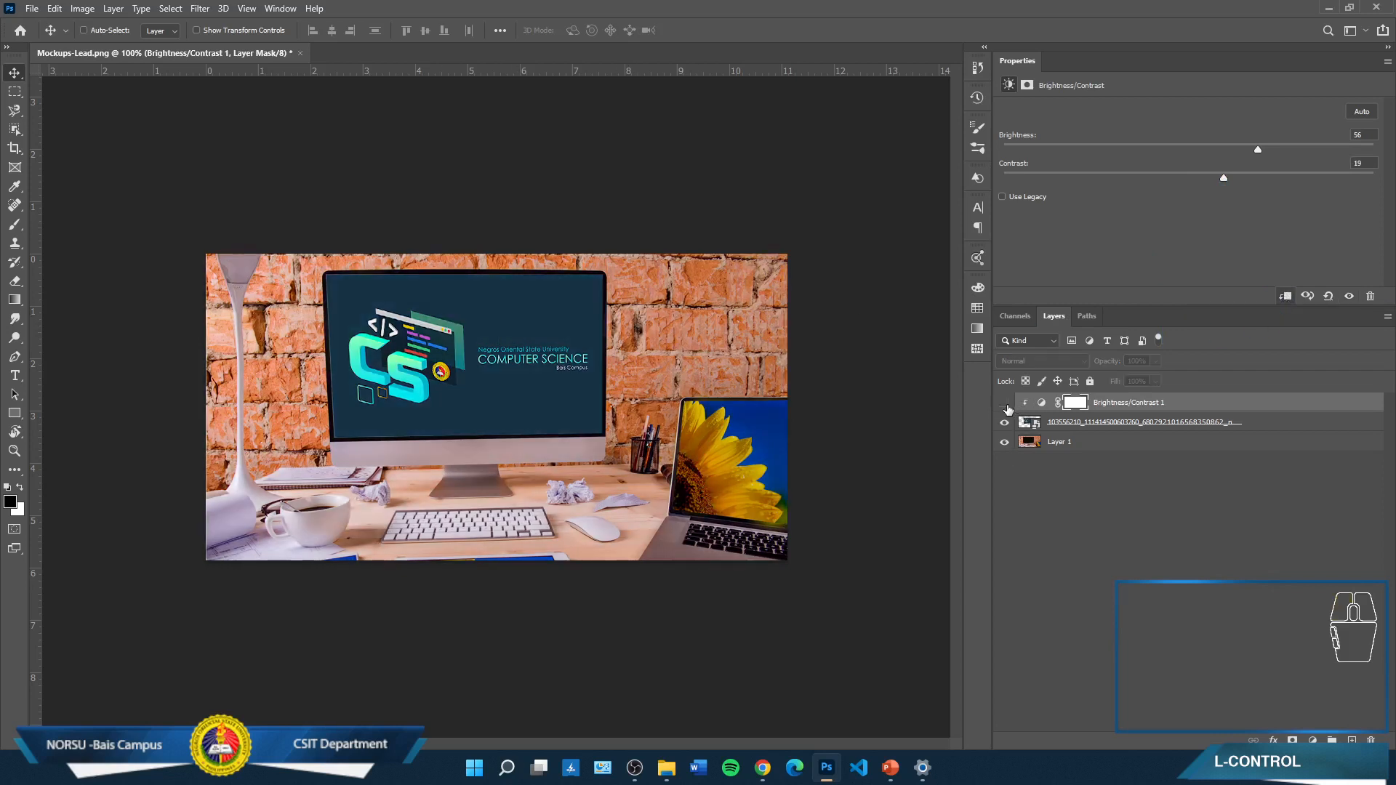
click(1005, 403)
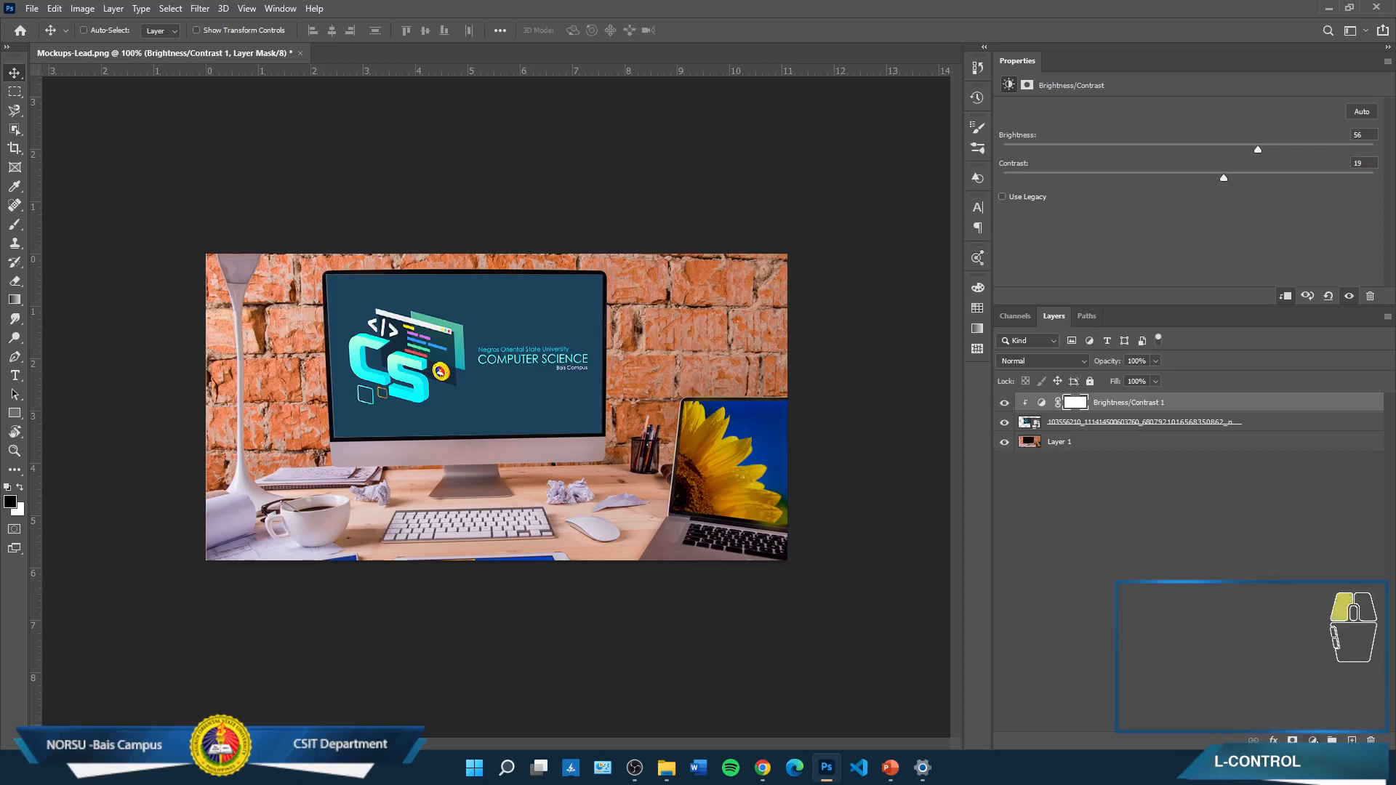
Add a Hue/Saturation adjustment clipped to the banner with saturation +27, and toggle its visibility to compare
click(1313, 740)
click(1342, 603)
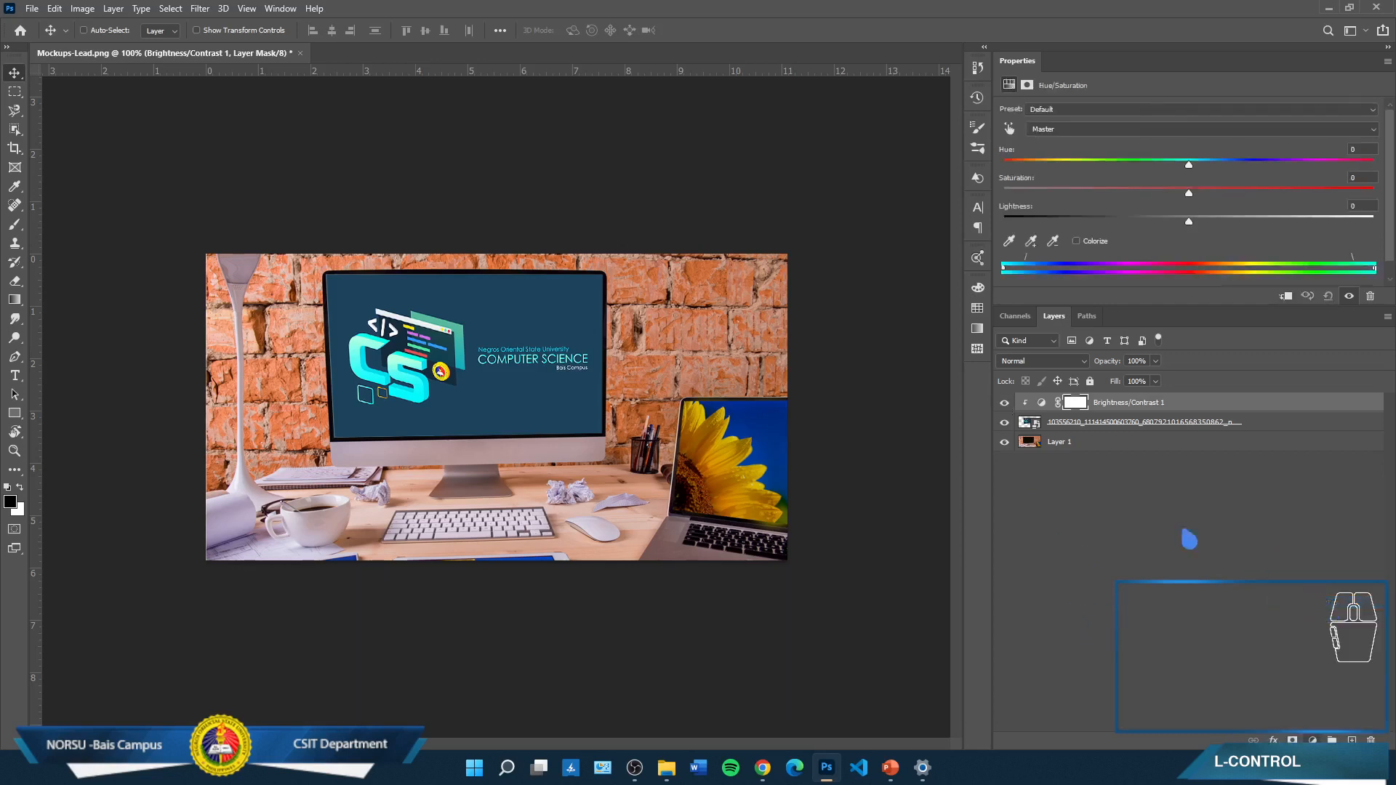
click(1287, 297)
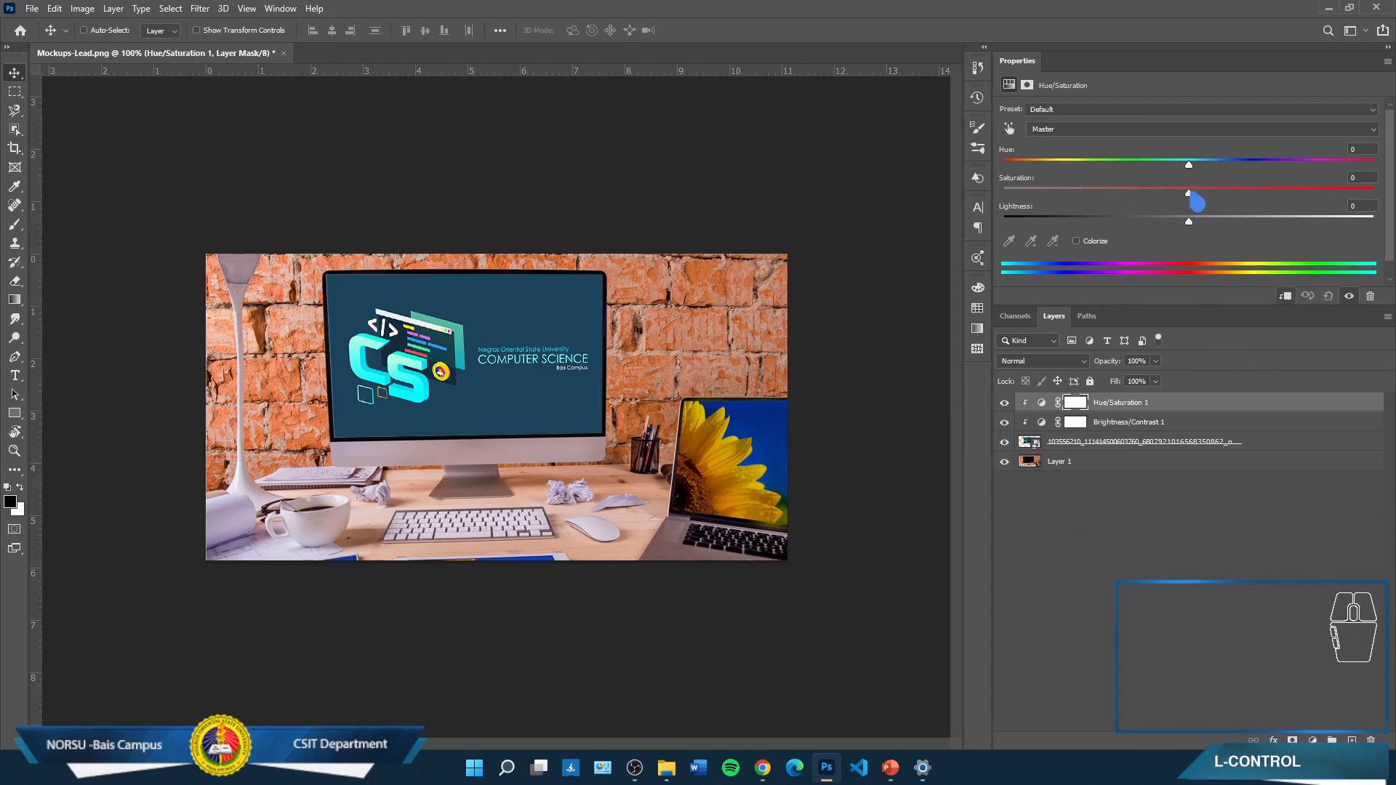
drag(1199, 208, 1241, 209)
click(1006, 403)
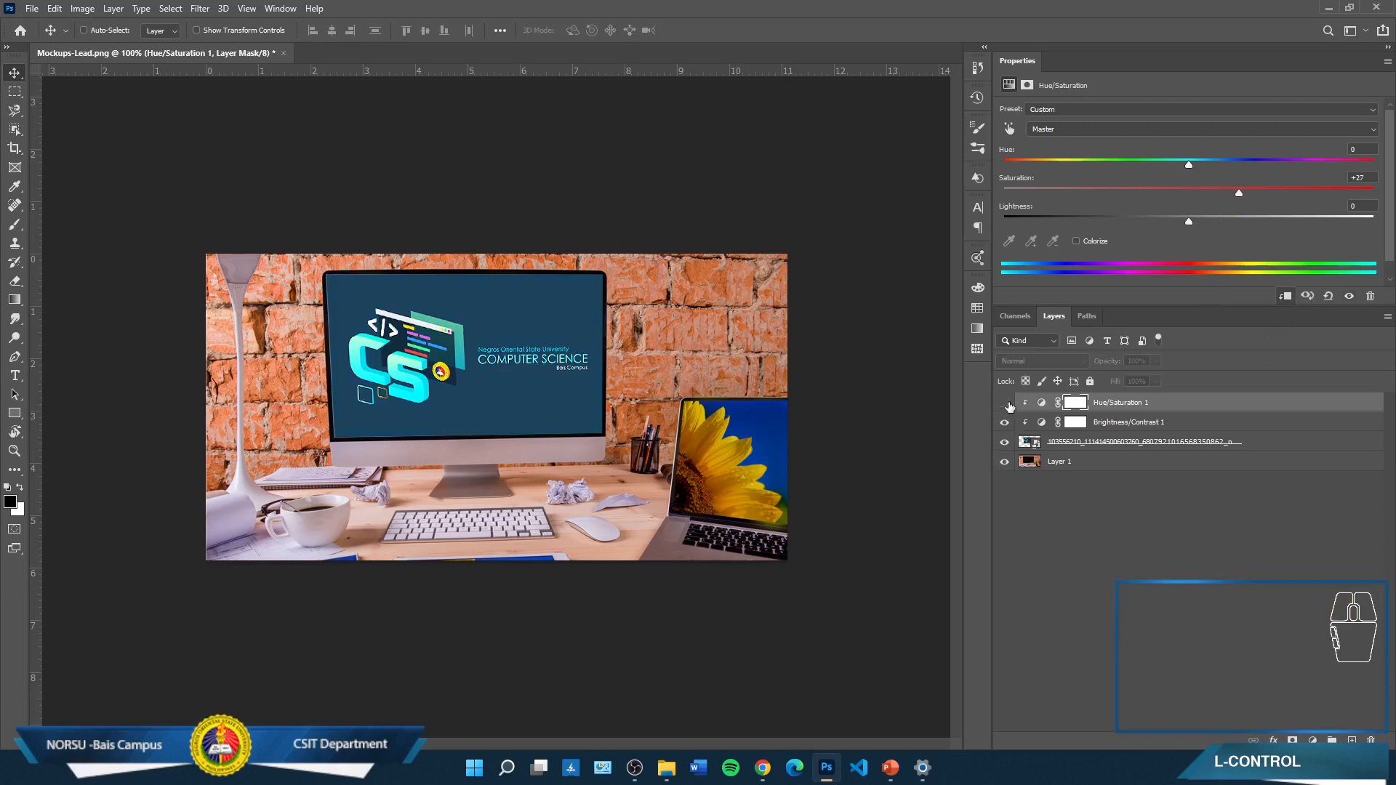
click(1006, 403)
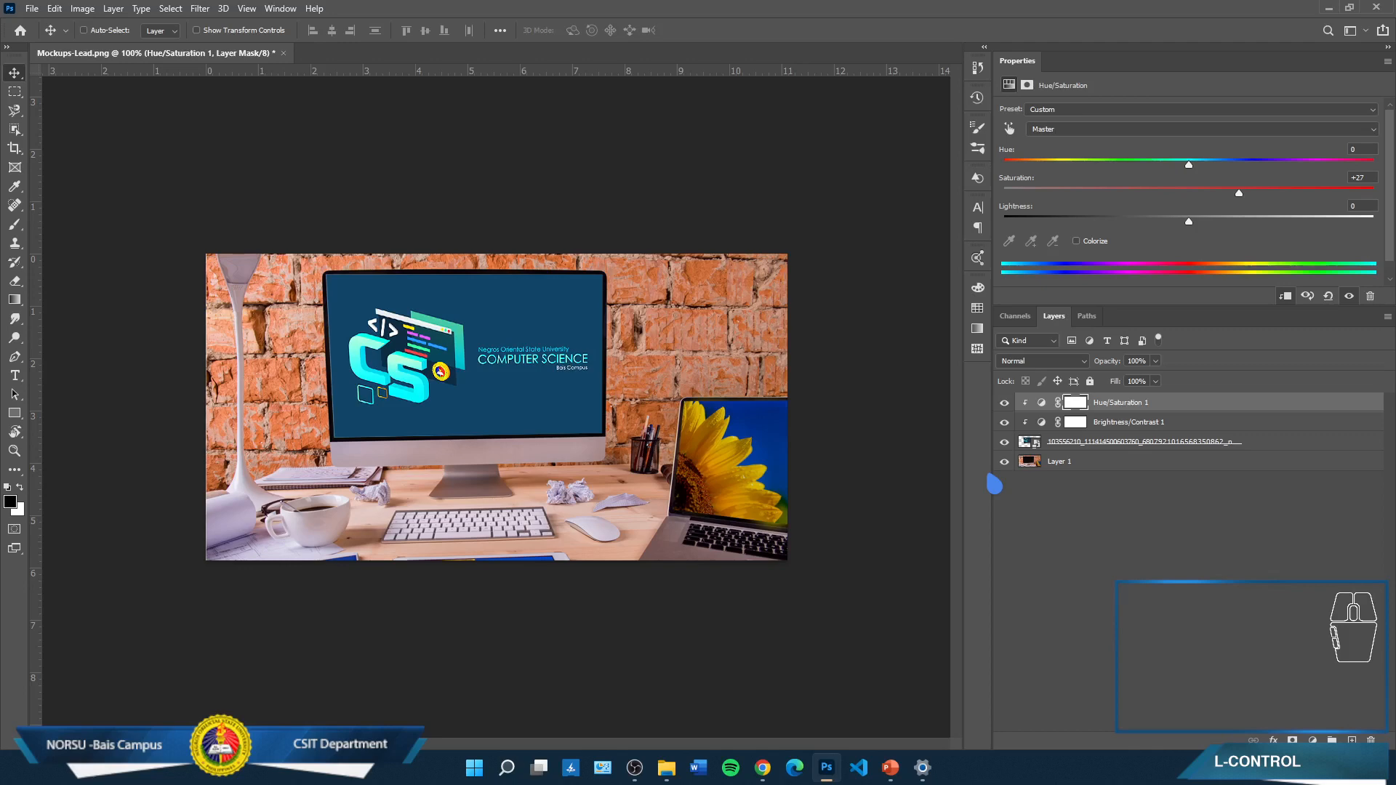
Open the banner smart object's contents for editing in its own document
click(1110, 445)
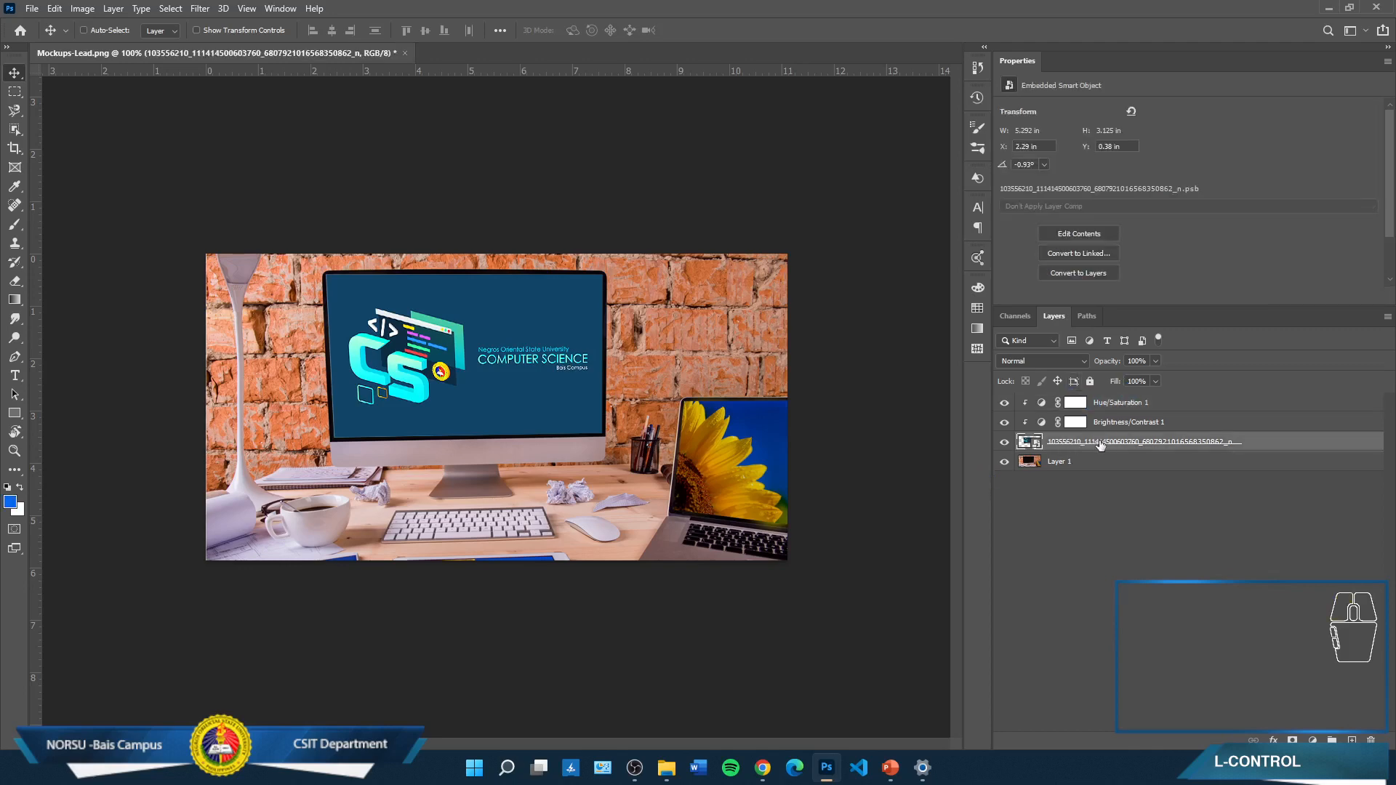
right_click(1095, 445)
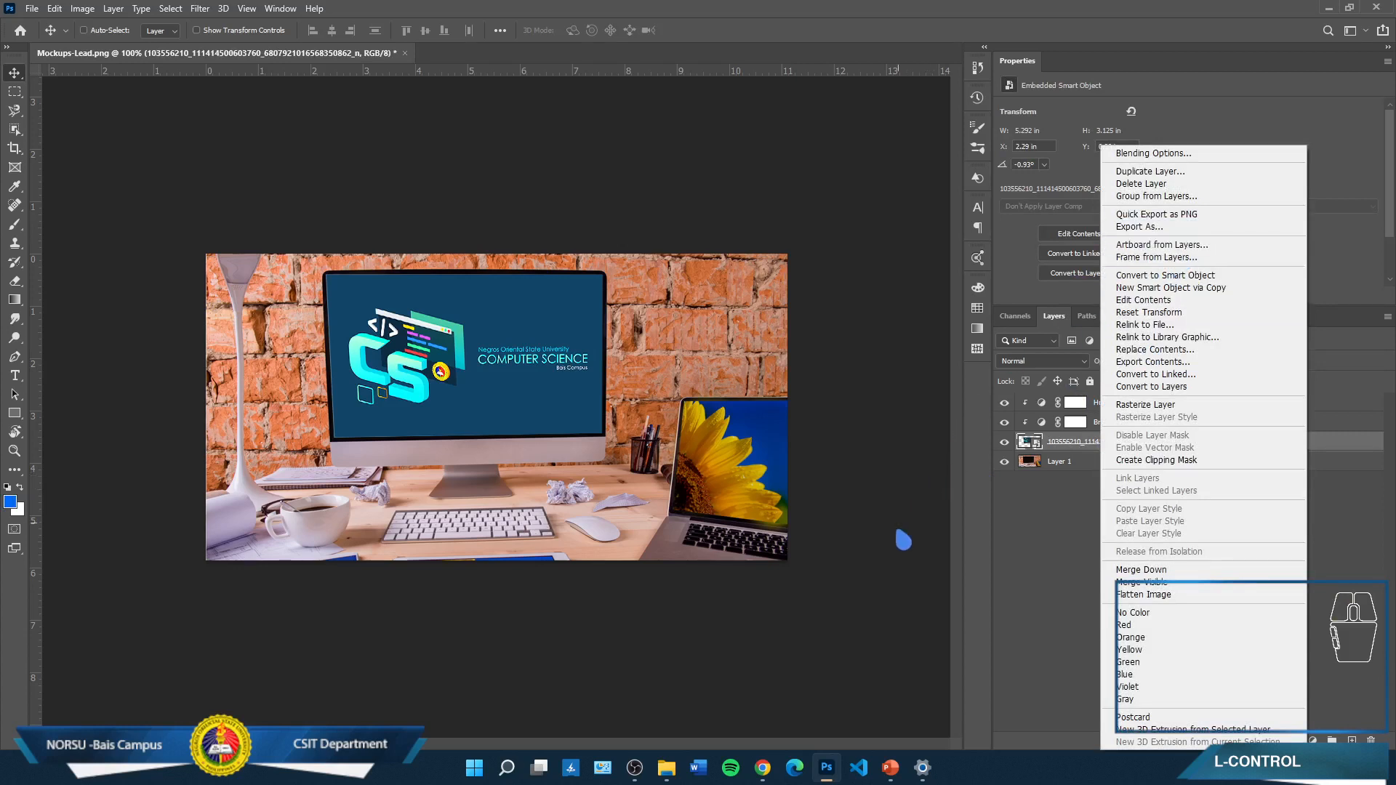
click(1019, 544)
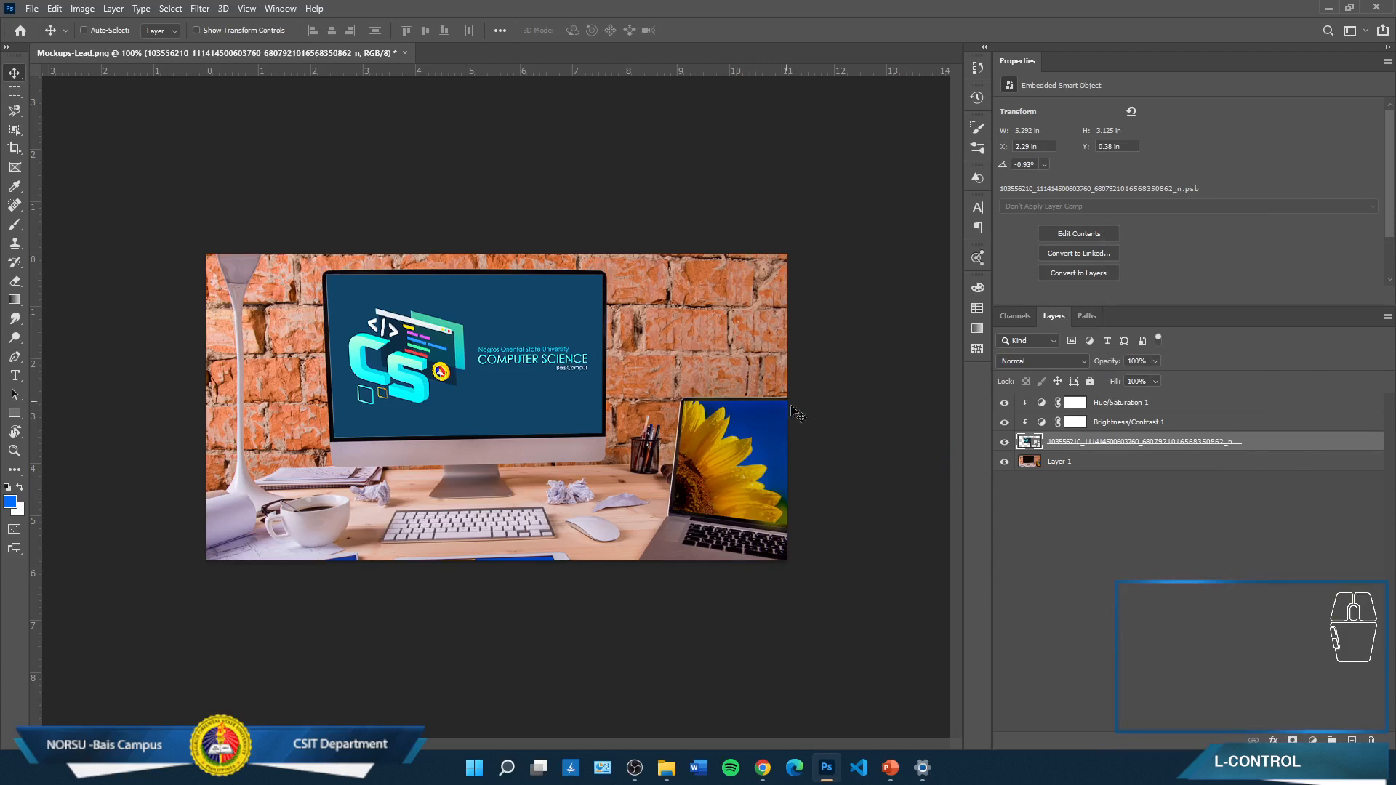
double_click(1023, 444)
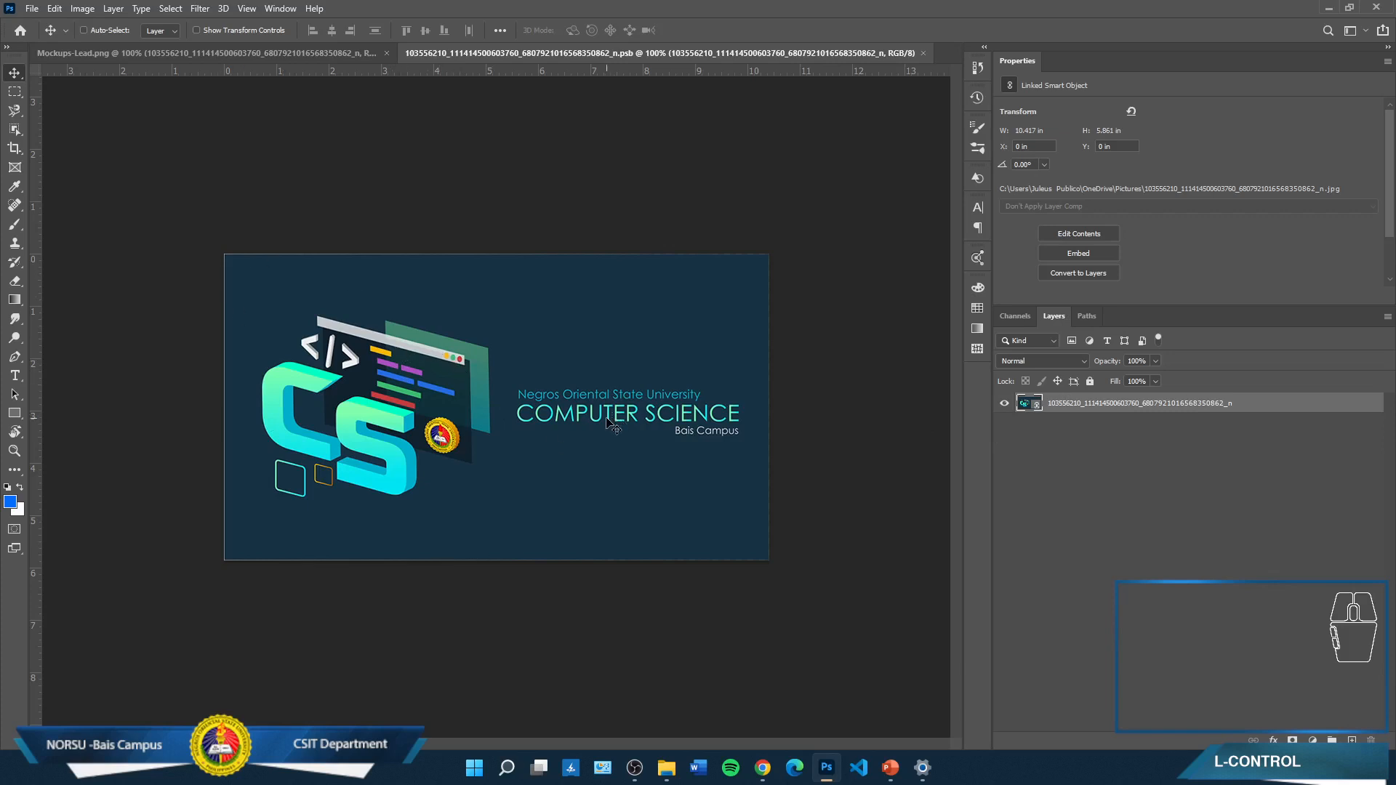
click(32, 9)
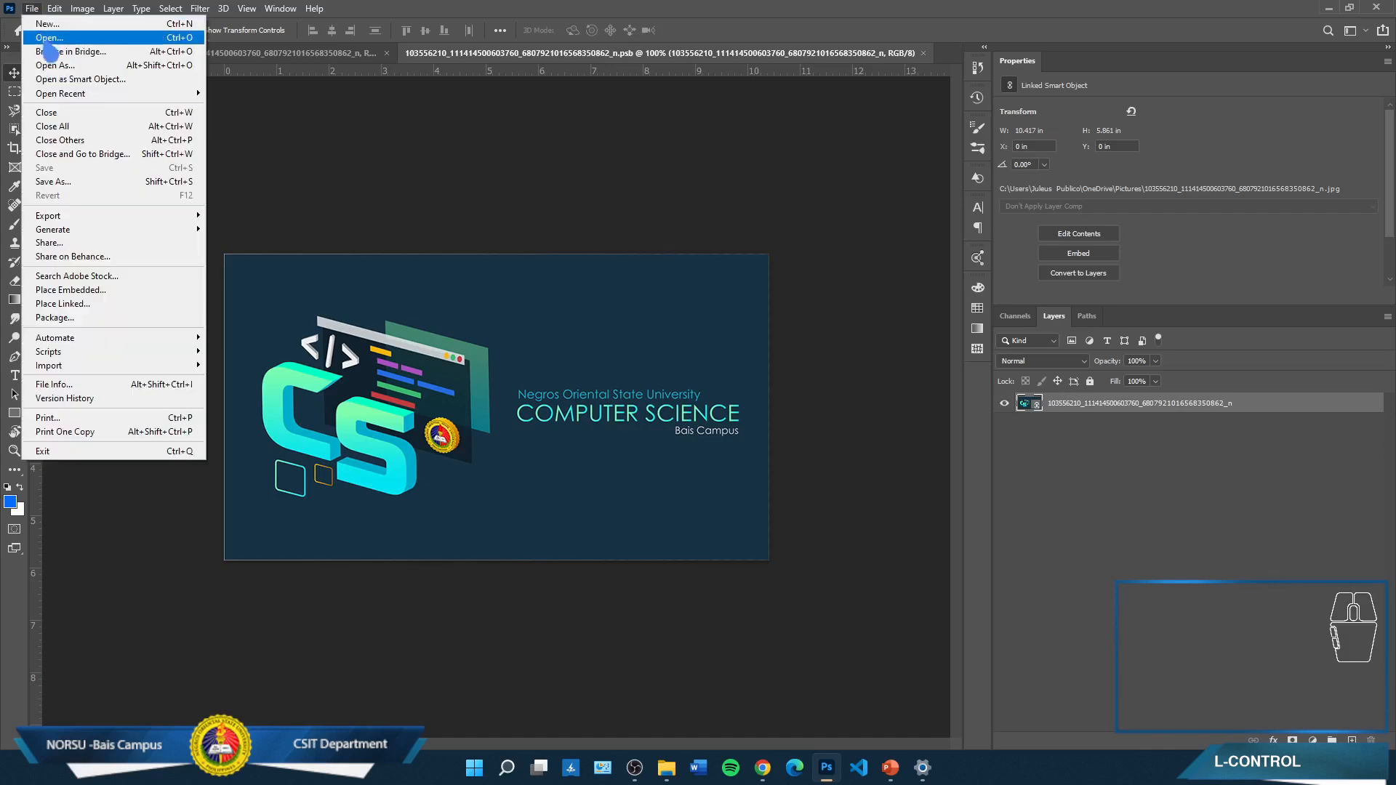
click(365, 359)
key(ctrl+o)
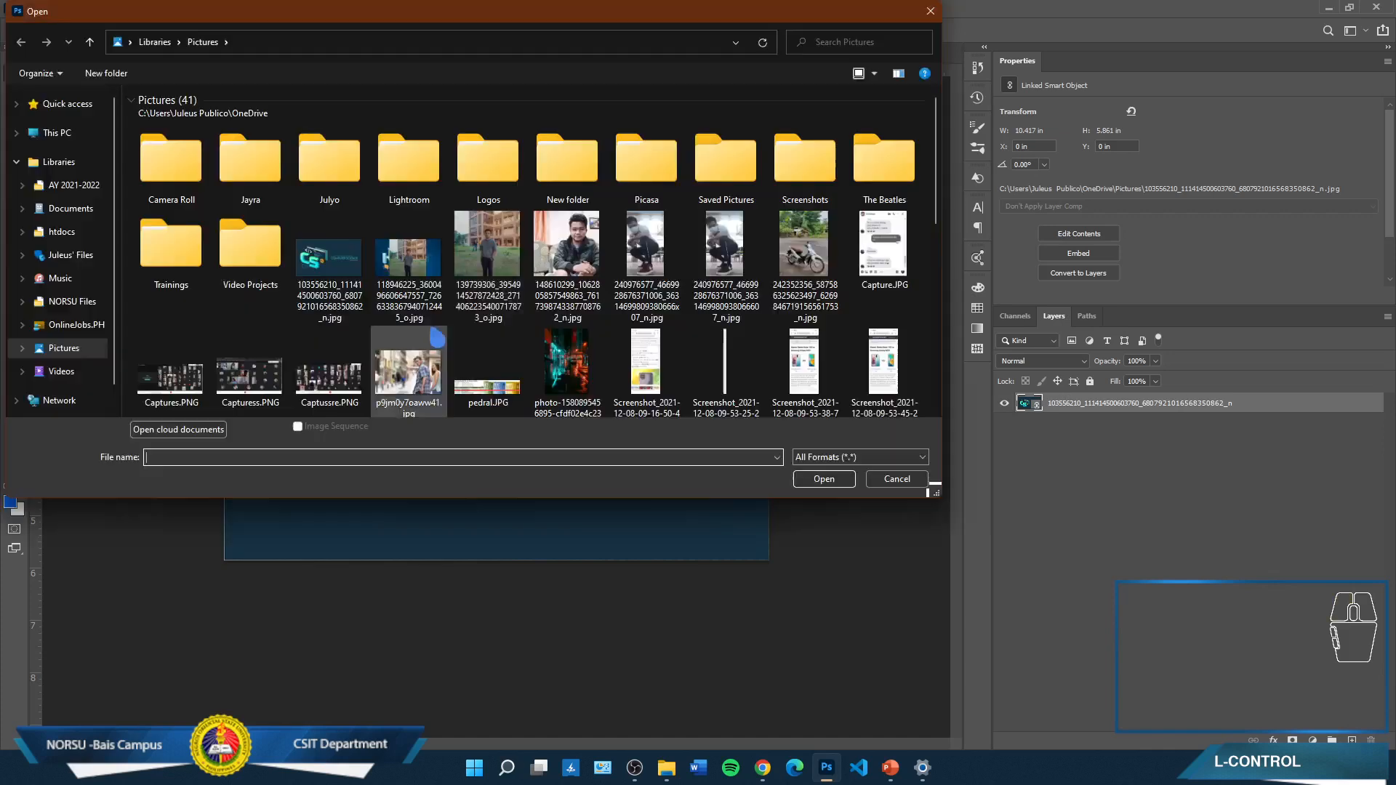
scroll(483, 336, down, 5)
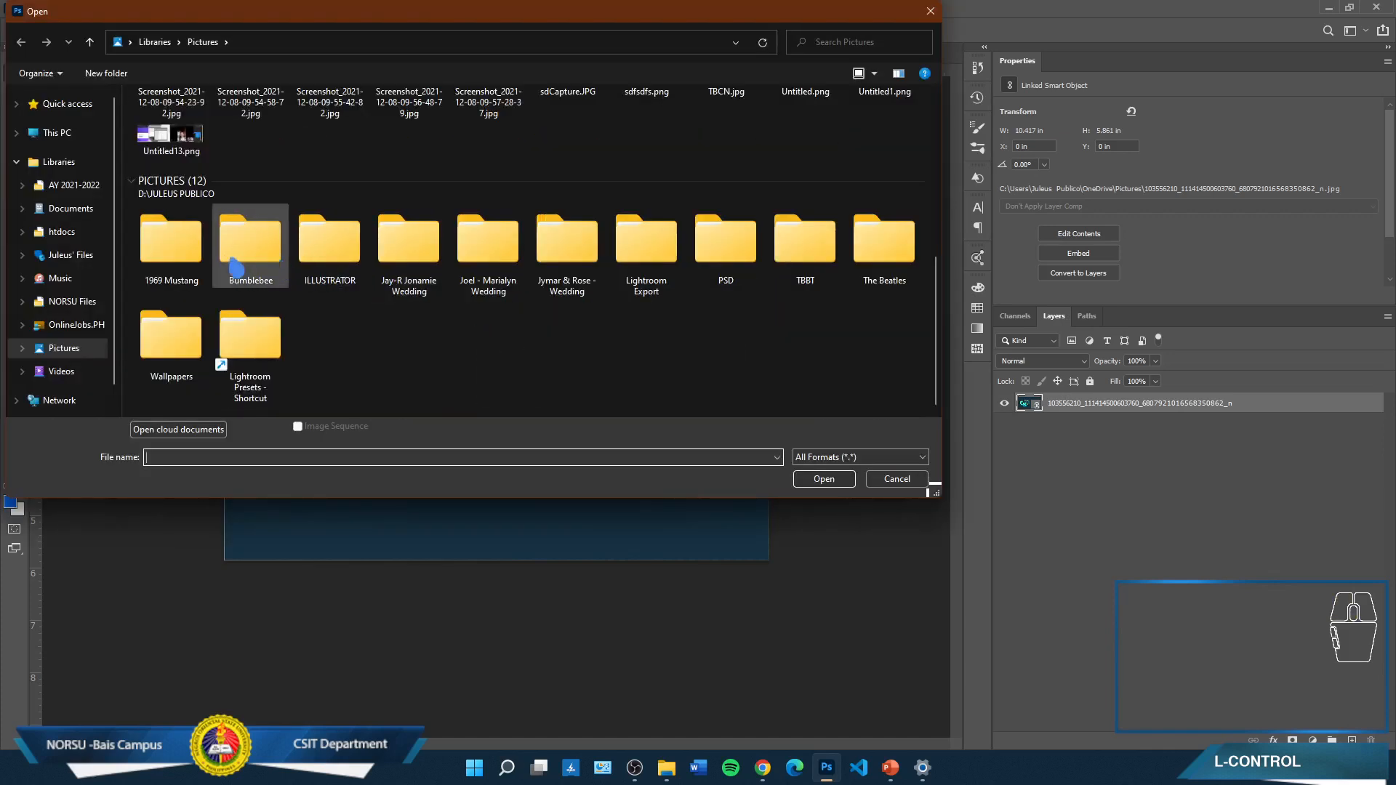
scroll(655, 320, up, 5)
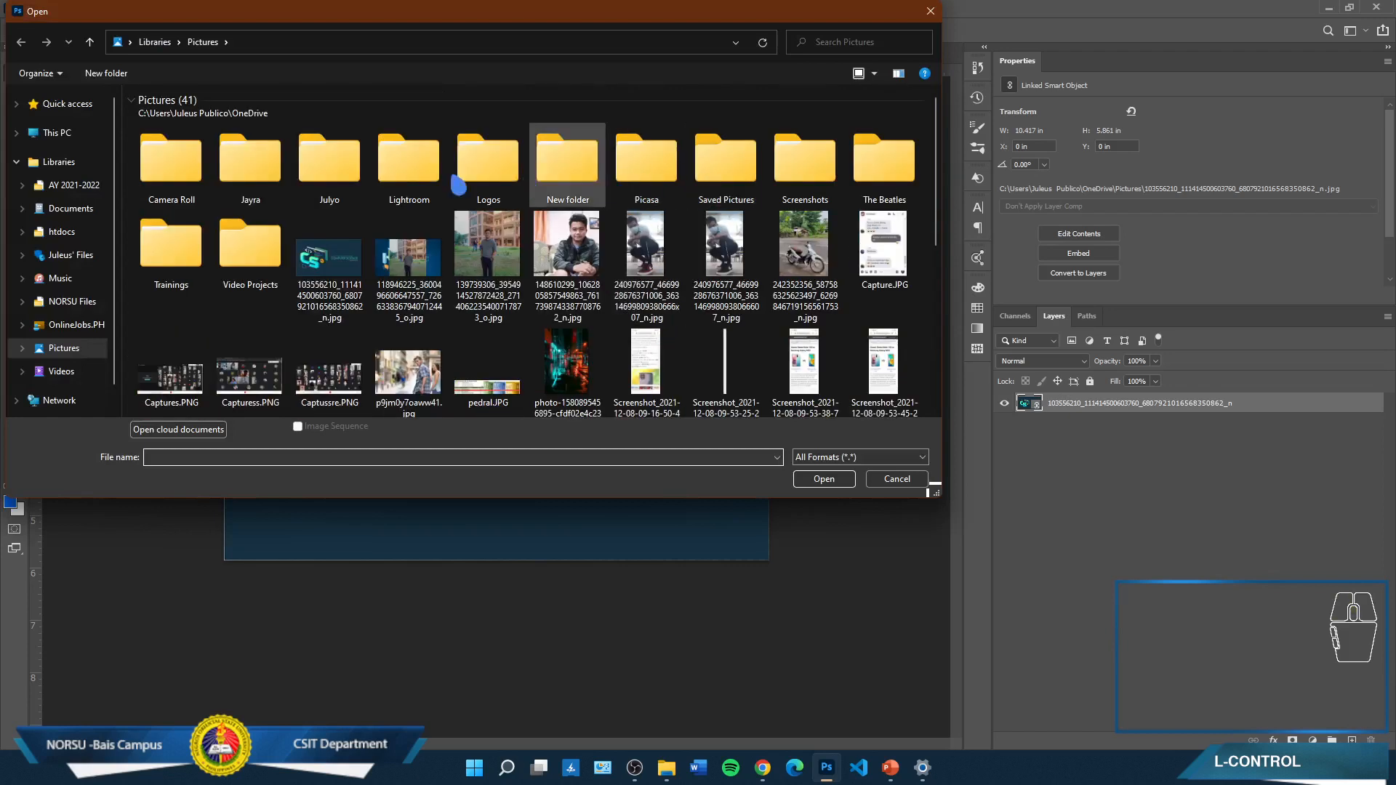
double_click(504, 180)
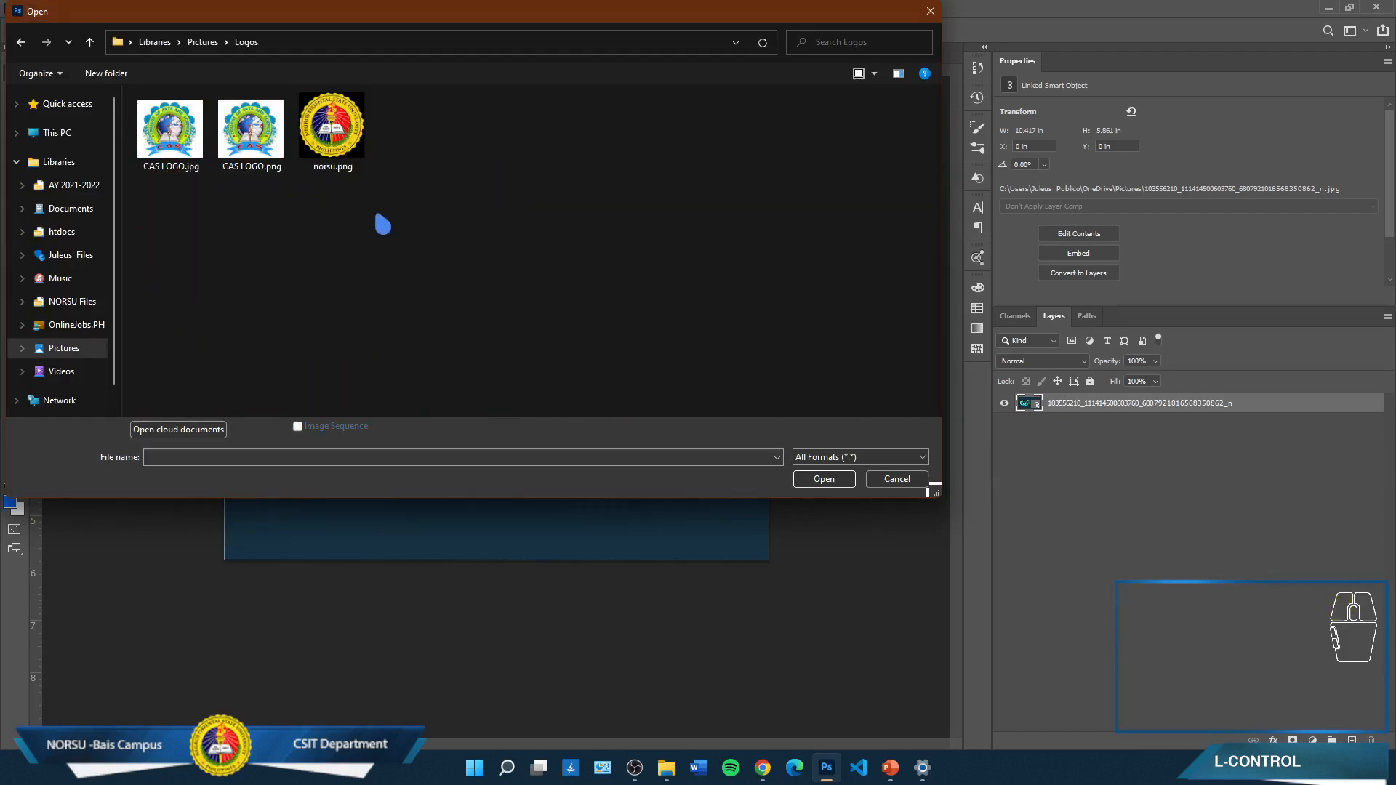
click(333, 131)
click(822, 479)
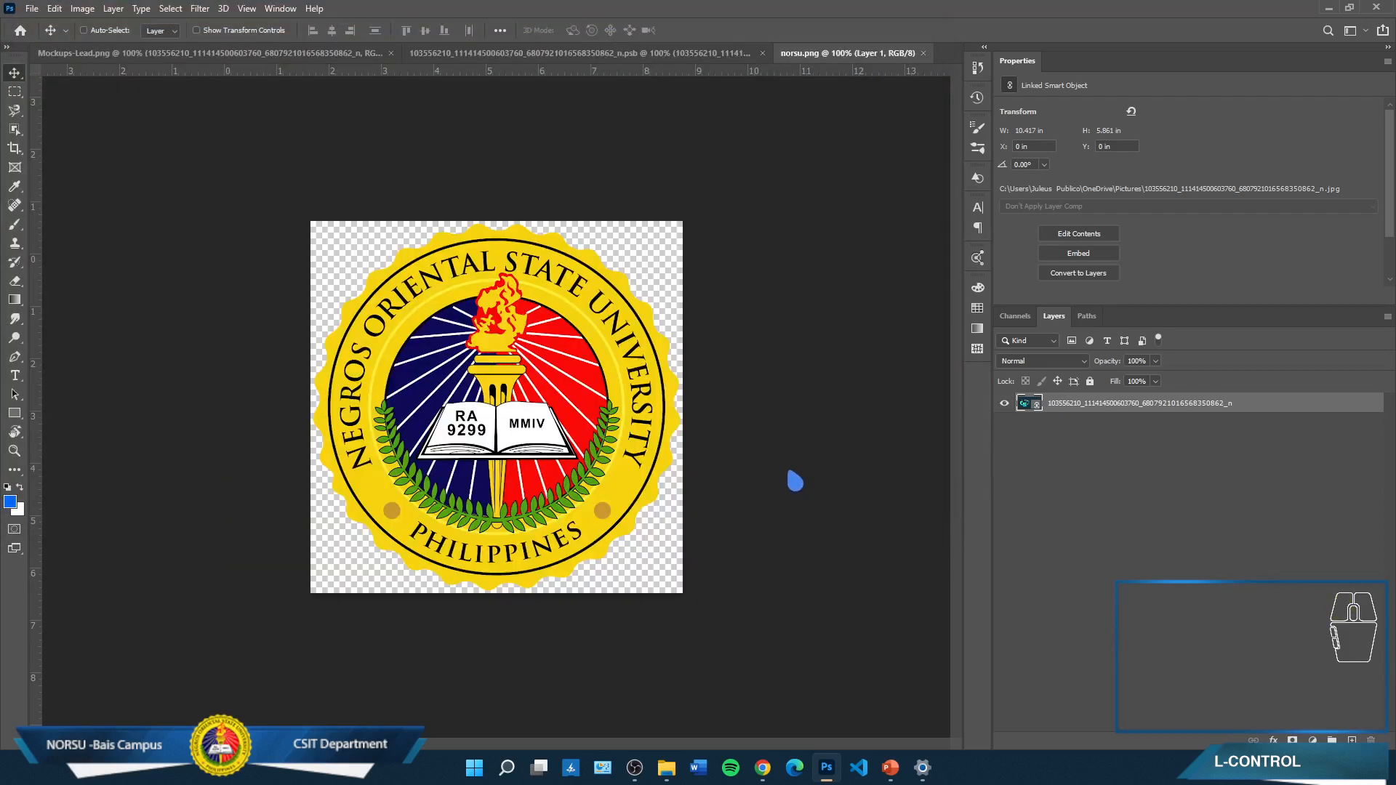
click(924, 53)
Place norsu.png as an embedded object and scale it to about 4.92 in square over the banner's CS graphic
click(32, 8)
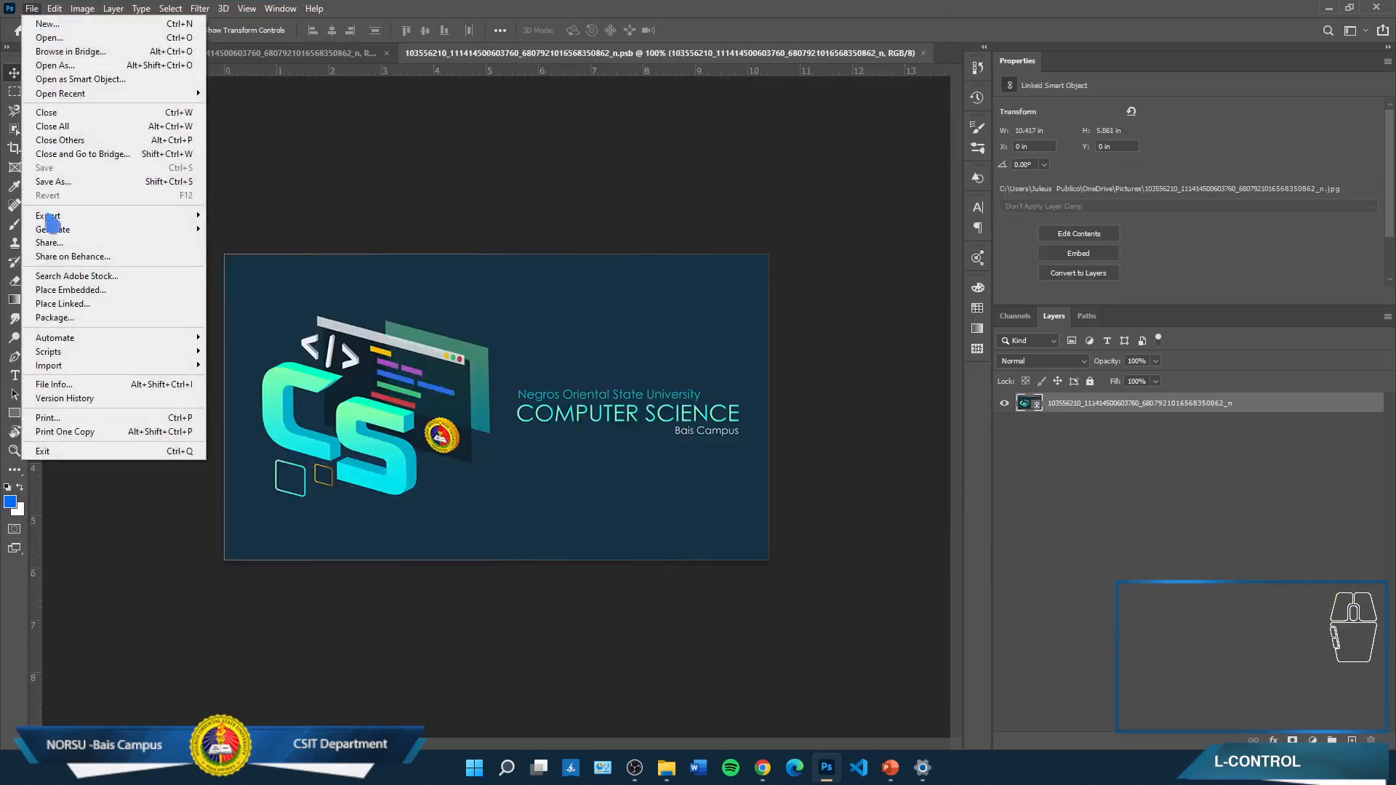
click(76, 285)
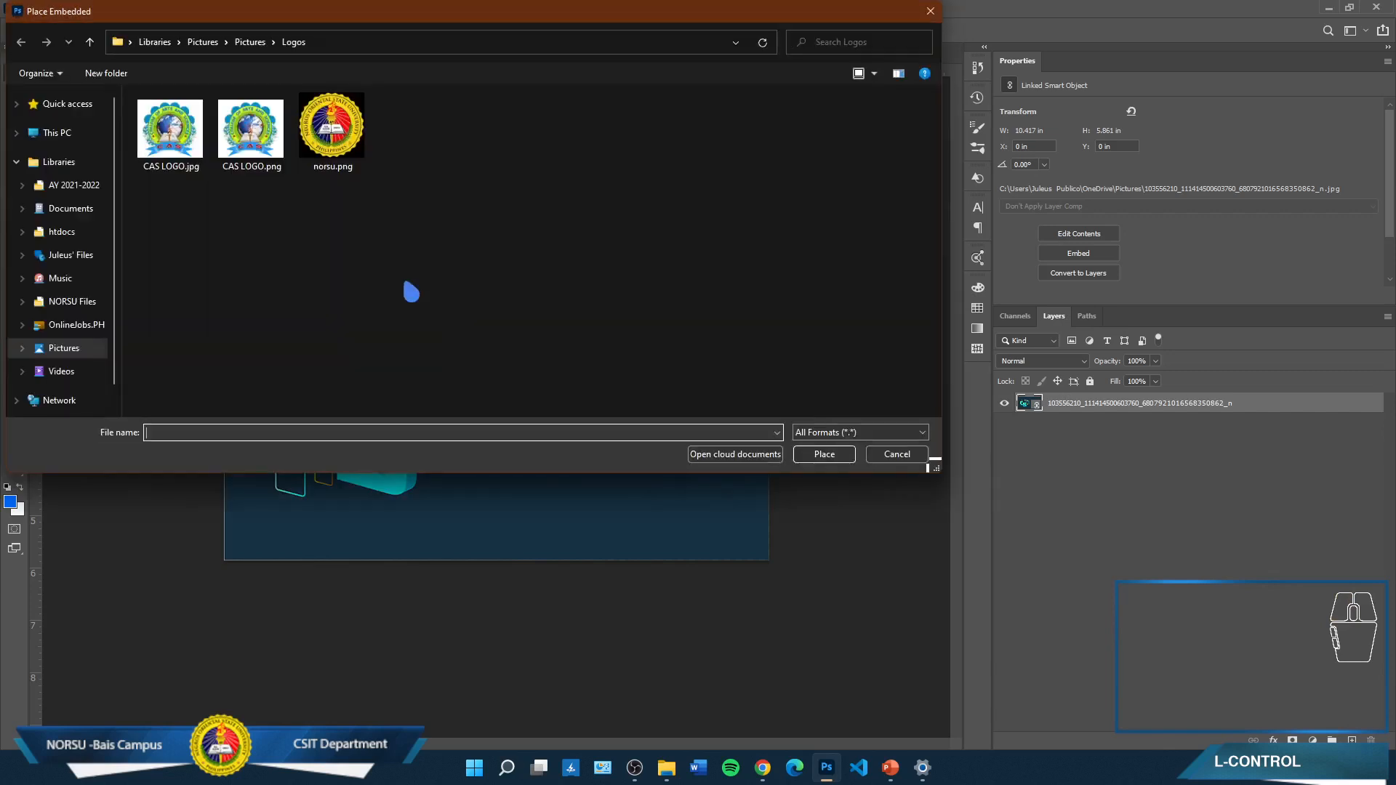
click(325, 149)
click(838, 462)
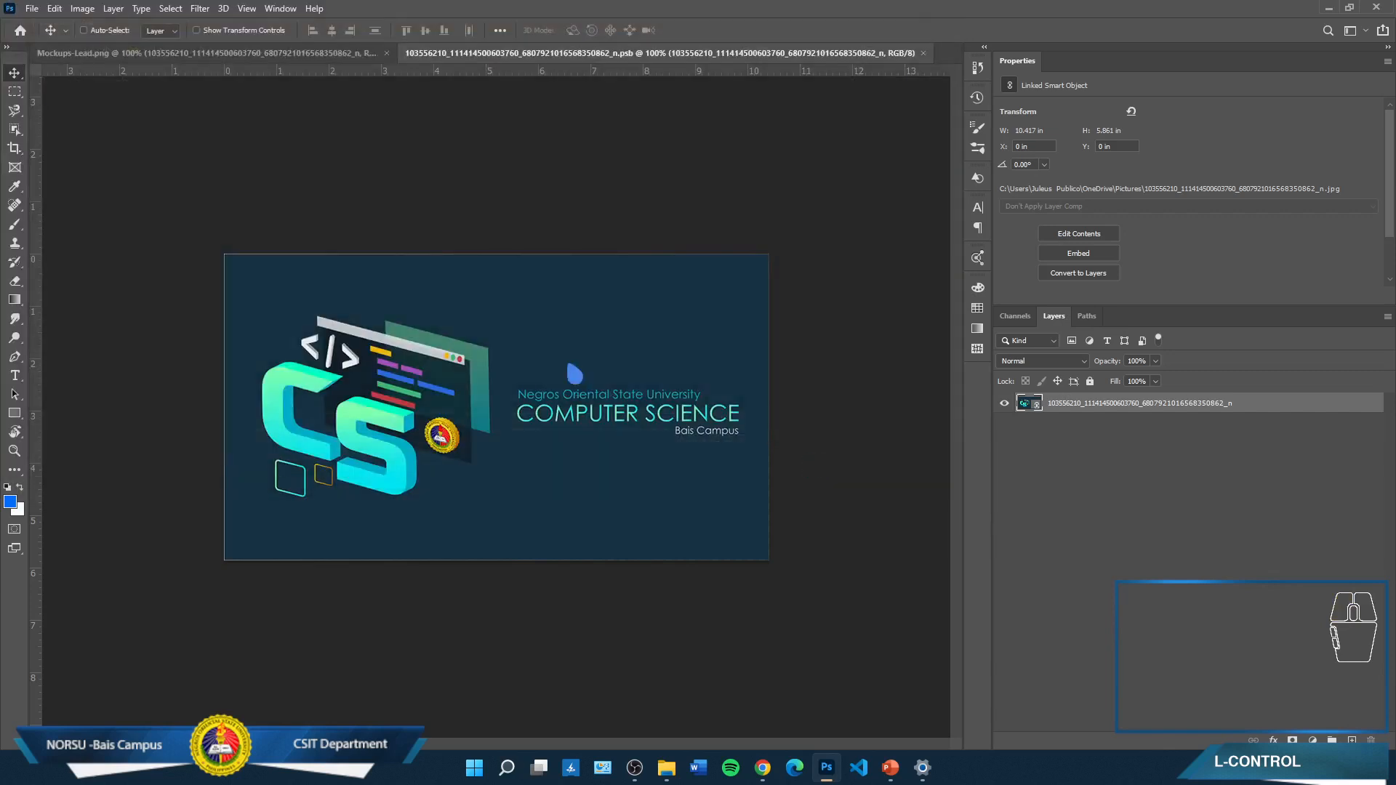
drag(533, 426, 420, 427)
mouse_move(525, 547)
mouse_down()
mouse_move(491, 513)
mouse_move(501, 531)
mouse_up()
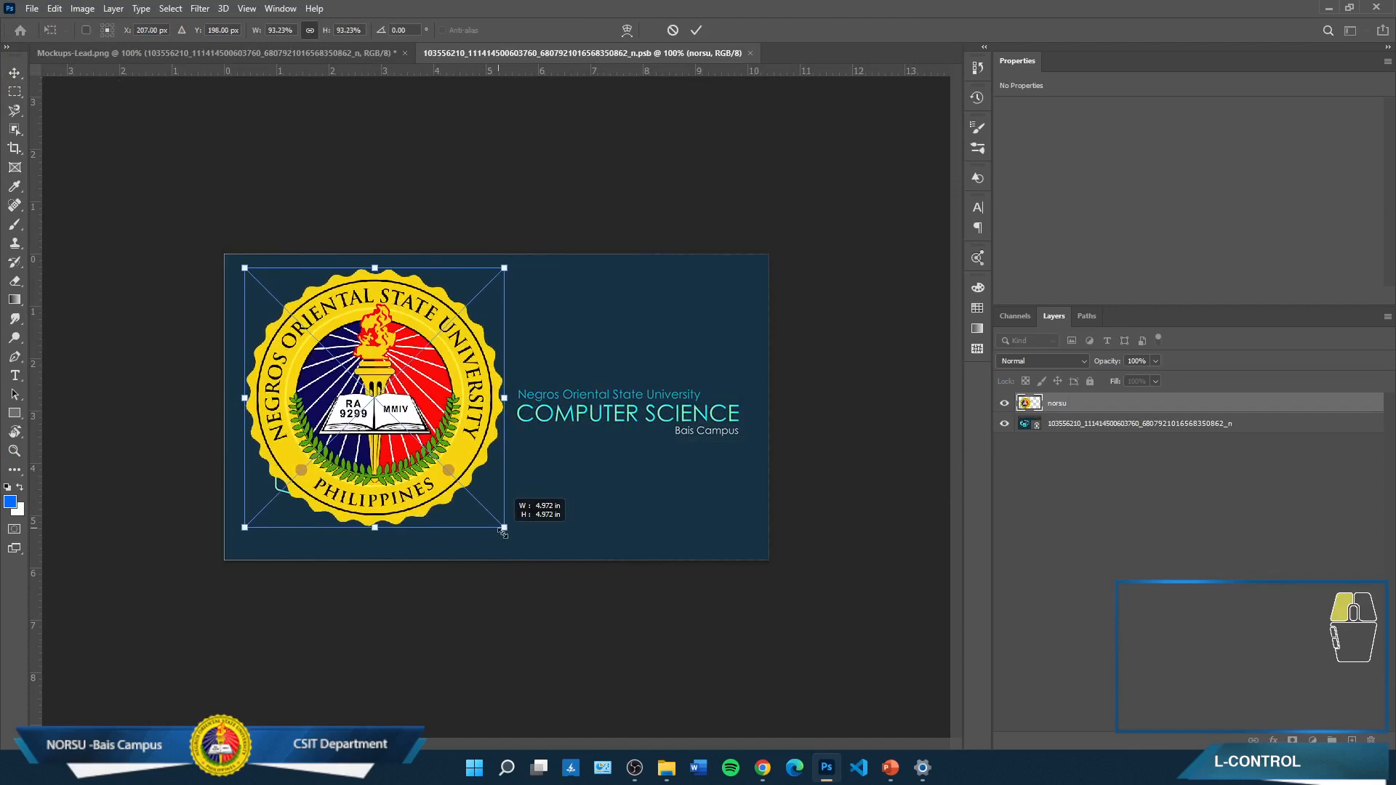
drag(435, 456, 444, 467)
key(Return)
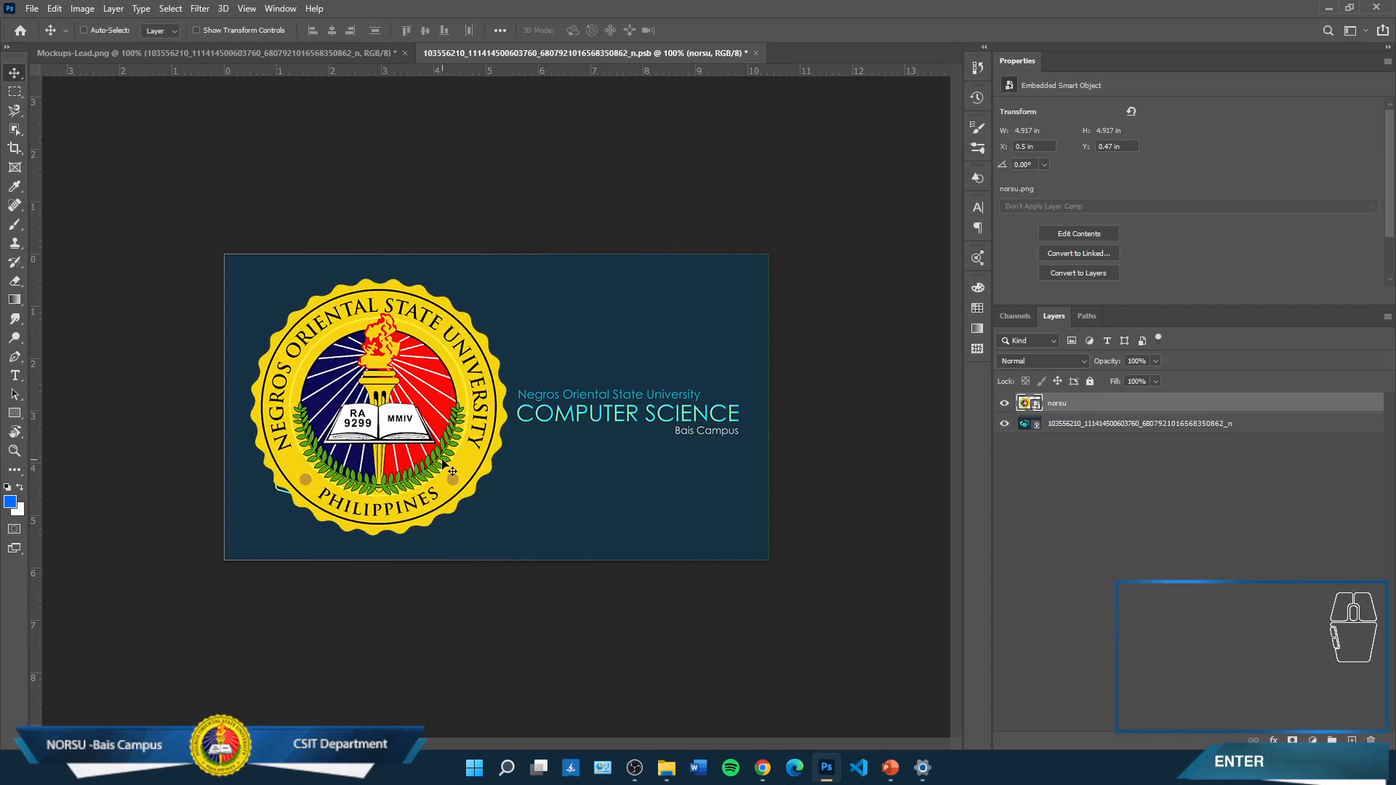
Save the smart object's contents with the added seal and check the updated monitor screen in the Mockups-Lead.png document
click(32, 9)
click(45, 168)
click(338, 58)
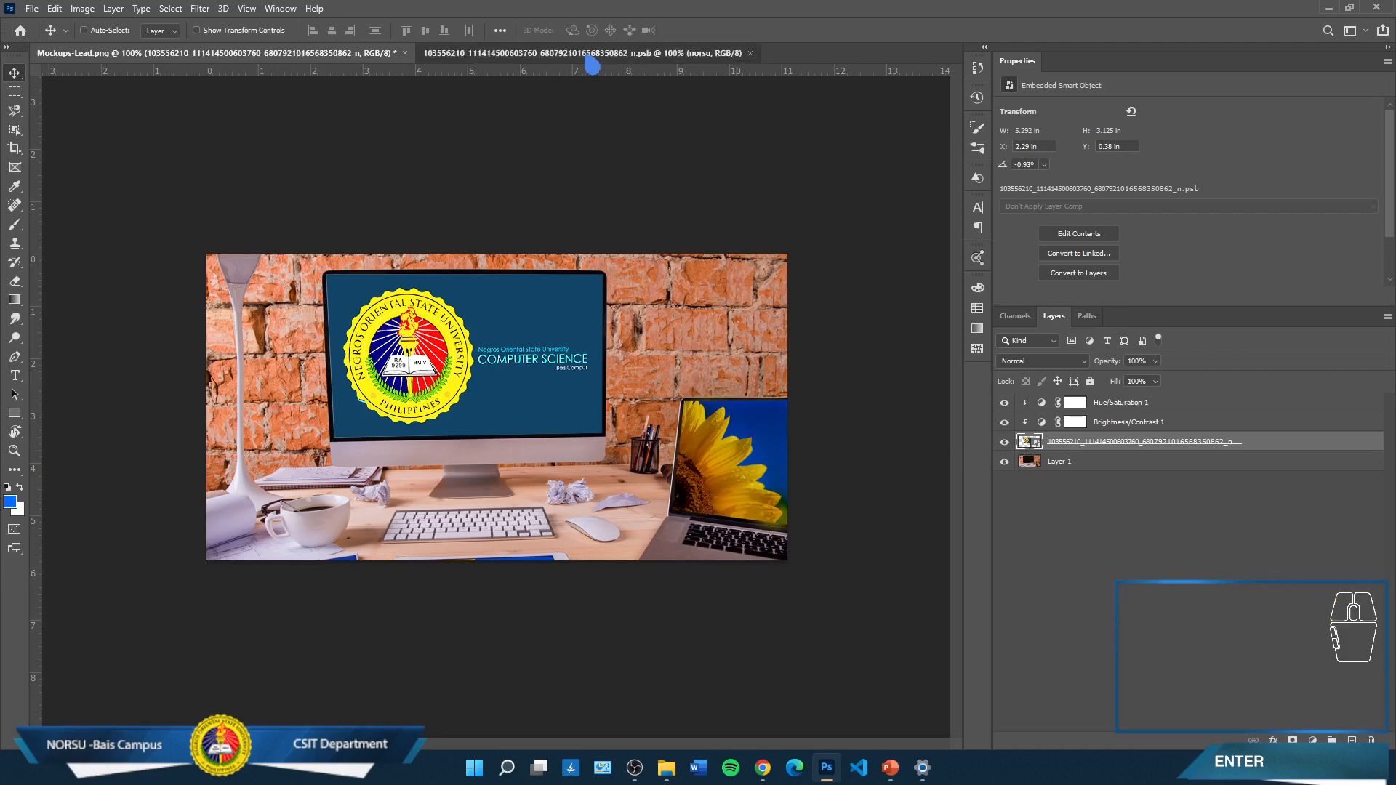
In the smart object document, add a Hue/Saturation adjustment directly above the banner layer and set the Blues hue to -127
click(553, 53)
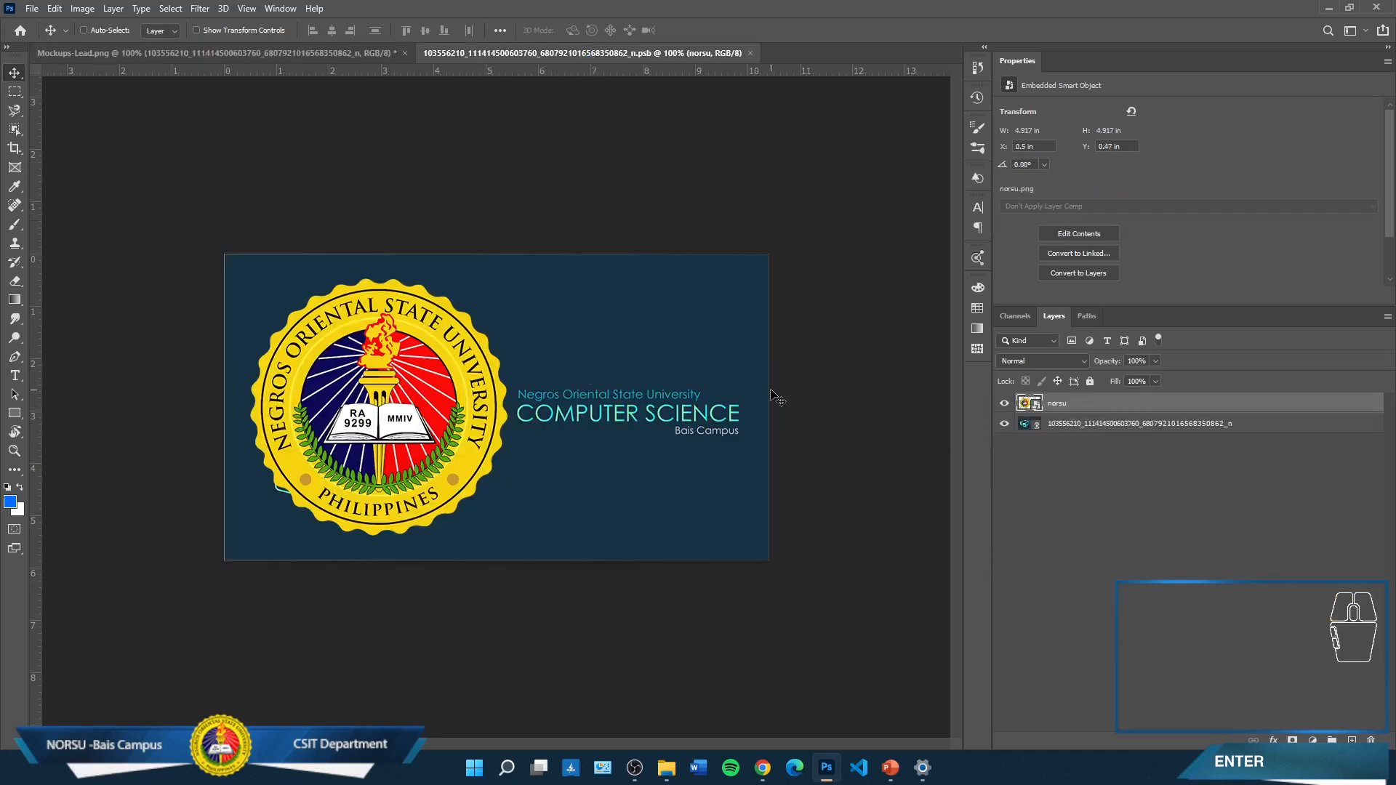
click(1113, 426)
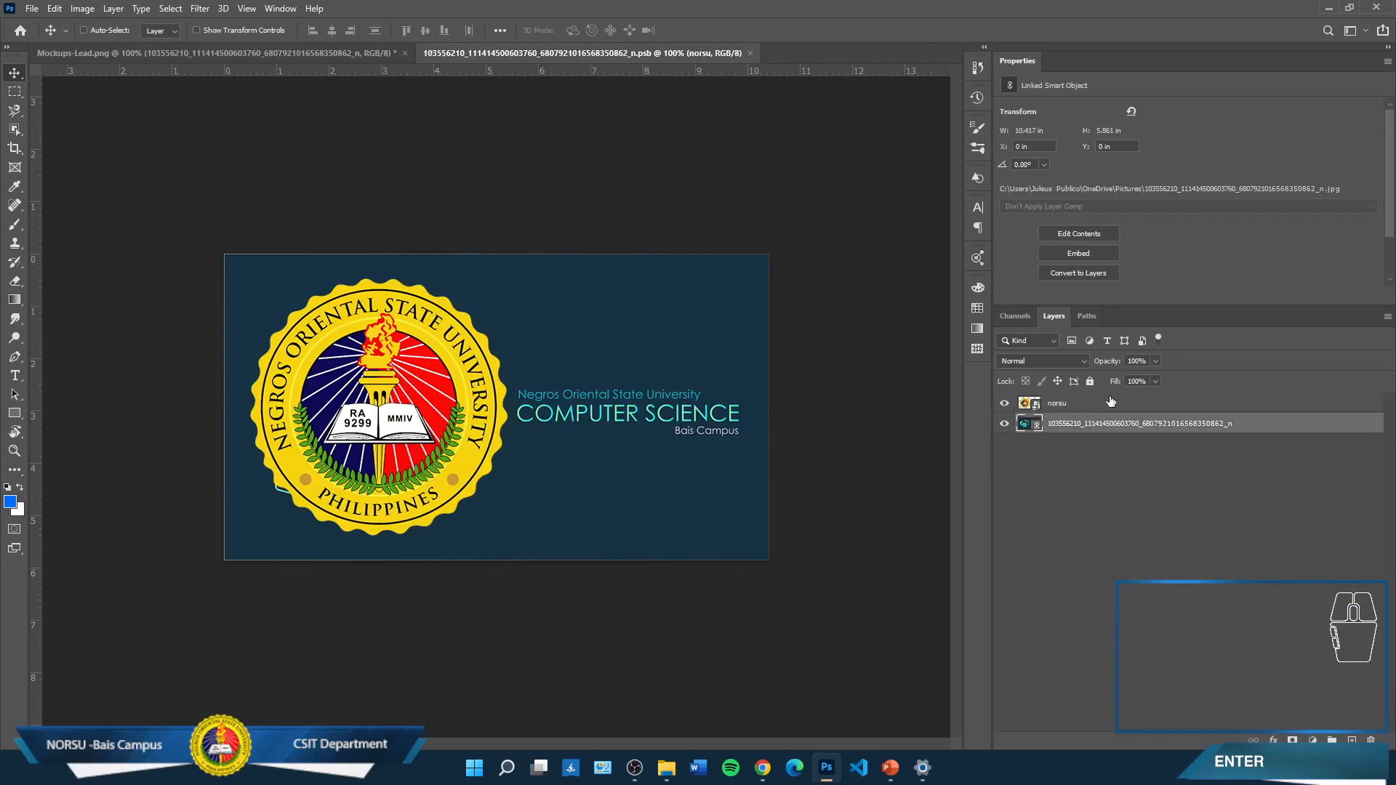
click(1313, 740)
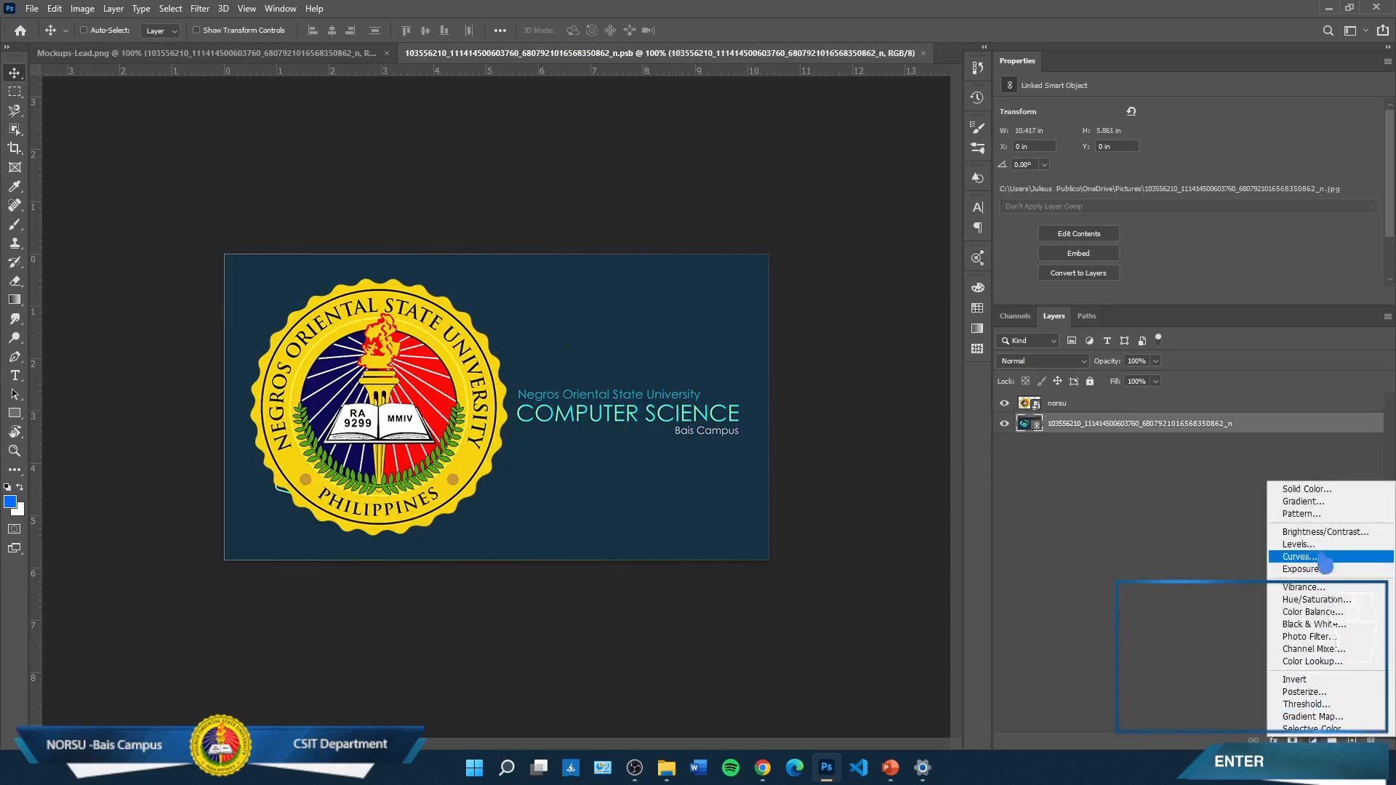
click(1317, 600)
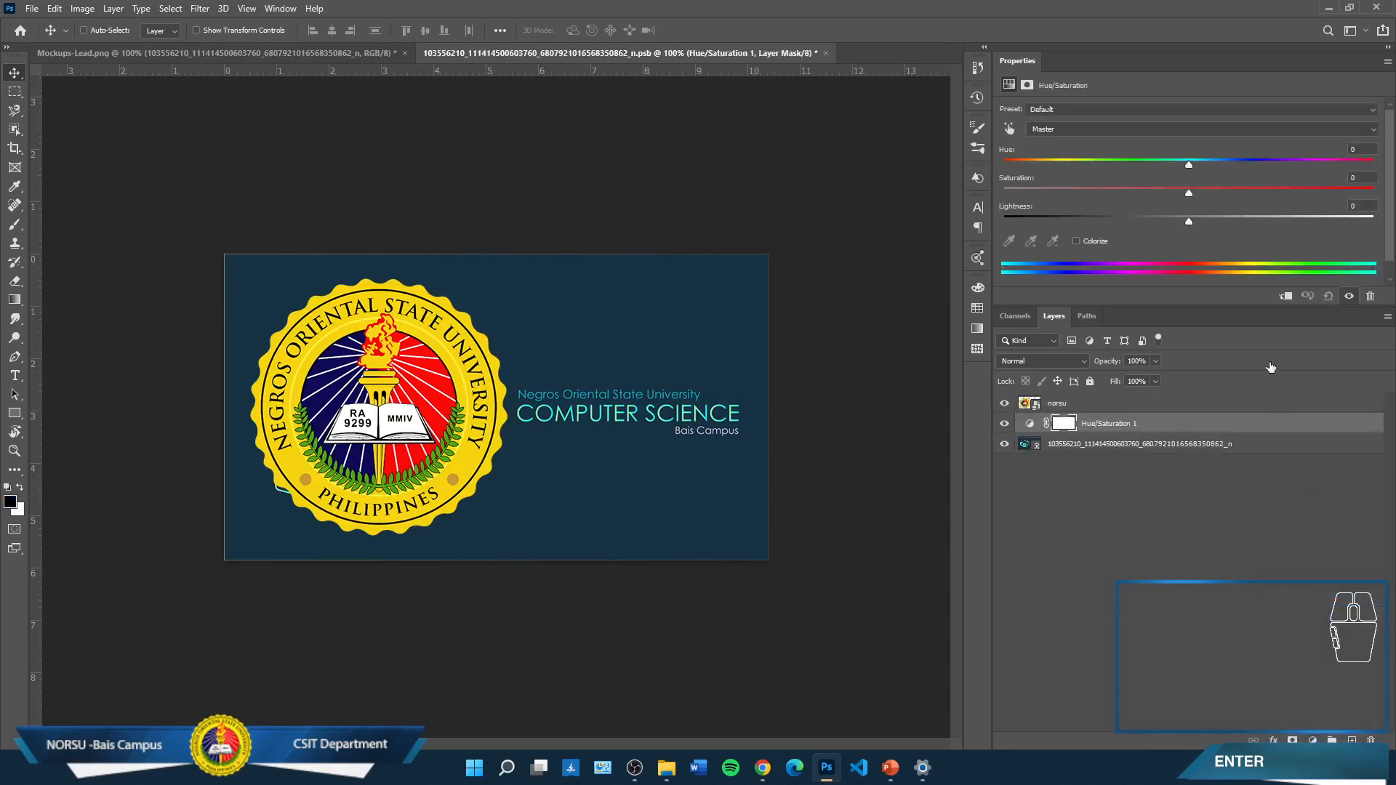
click(1083, 130)
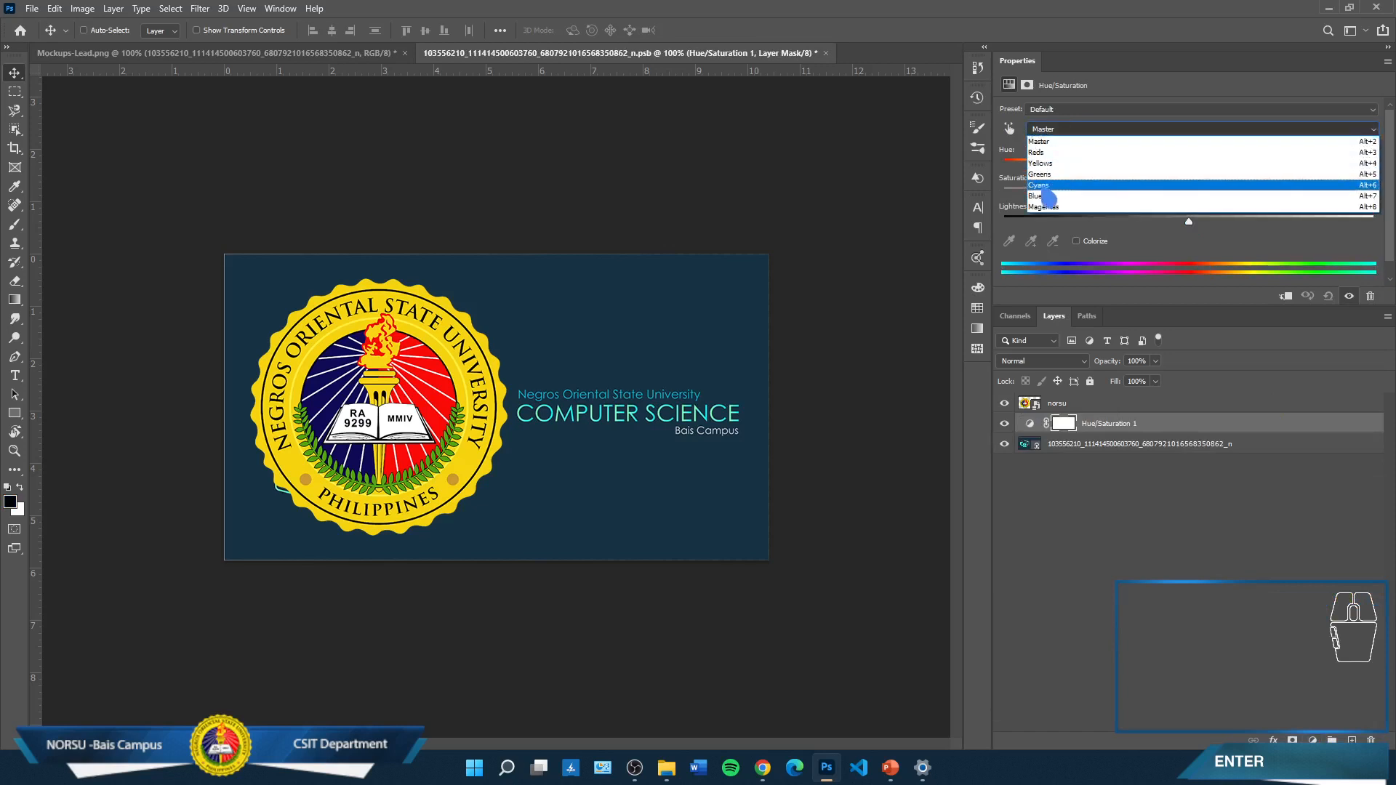
click(1051, 195)
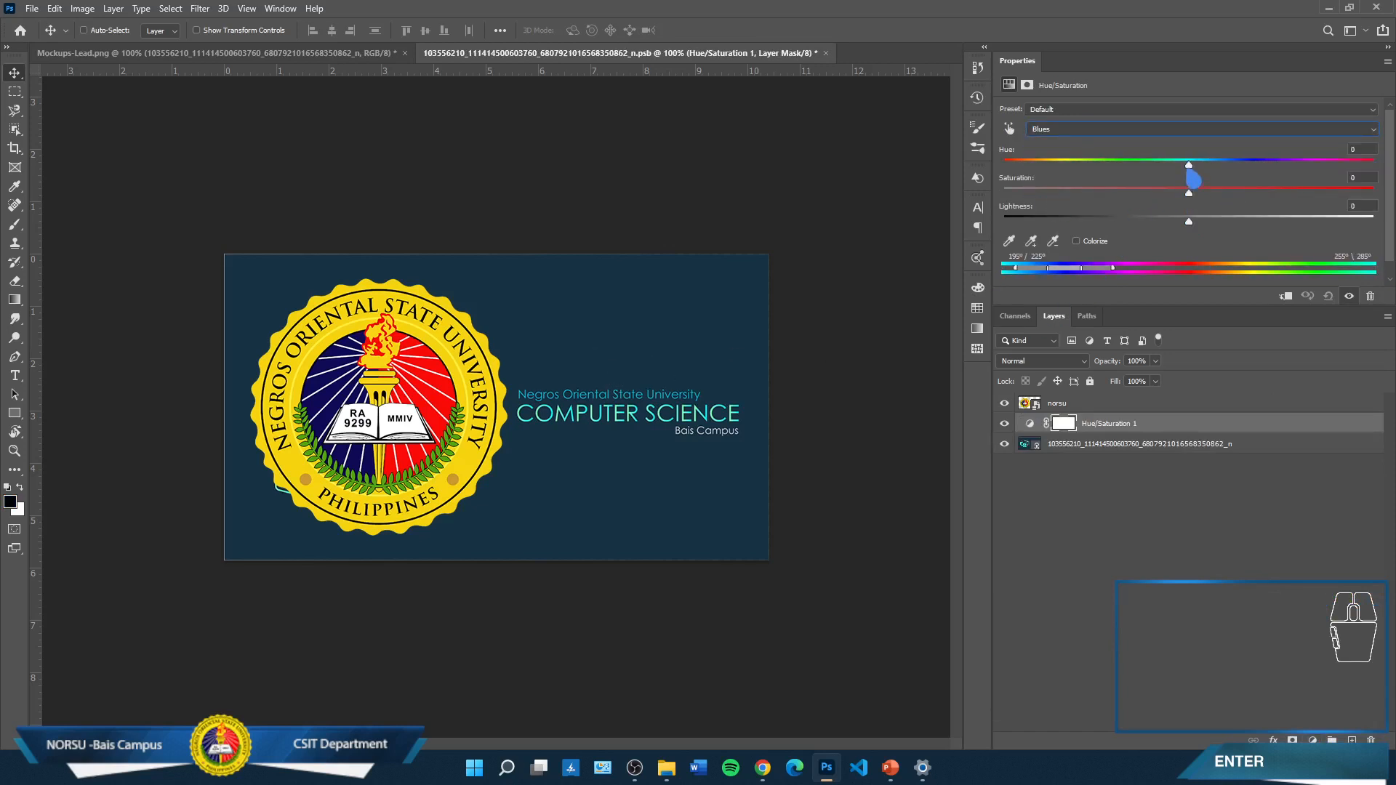
drag(1189, 165, 1050, 198)
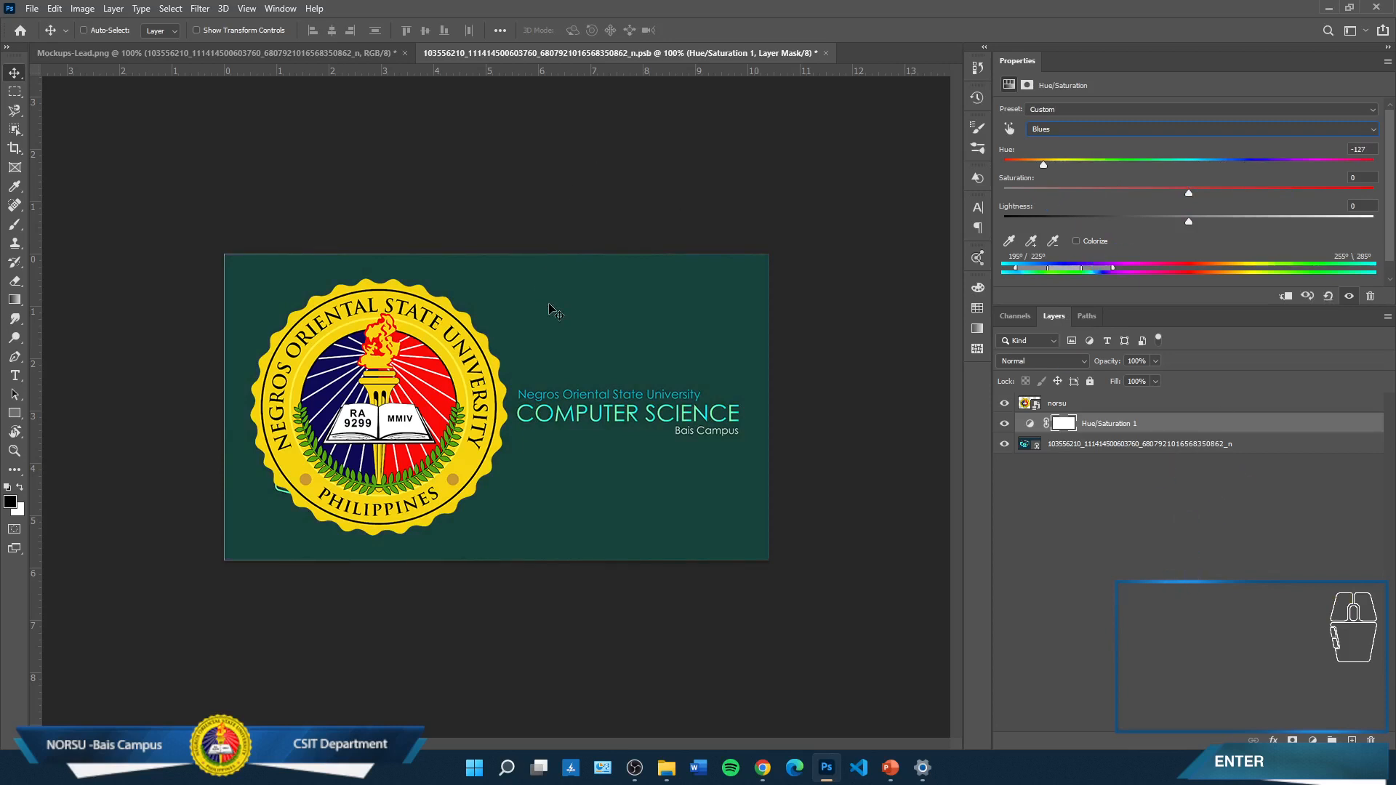
Save the recoloured smart object contents and view the result in the Mockups-Lead.png document
click(31, 15)
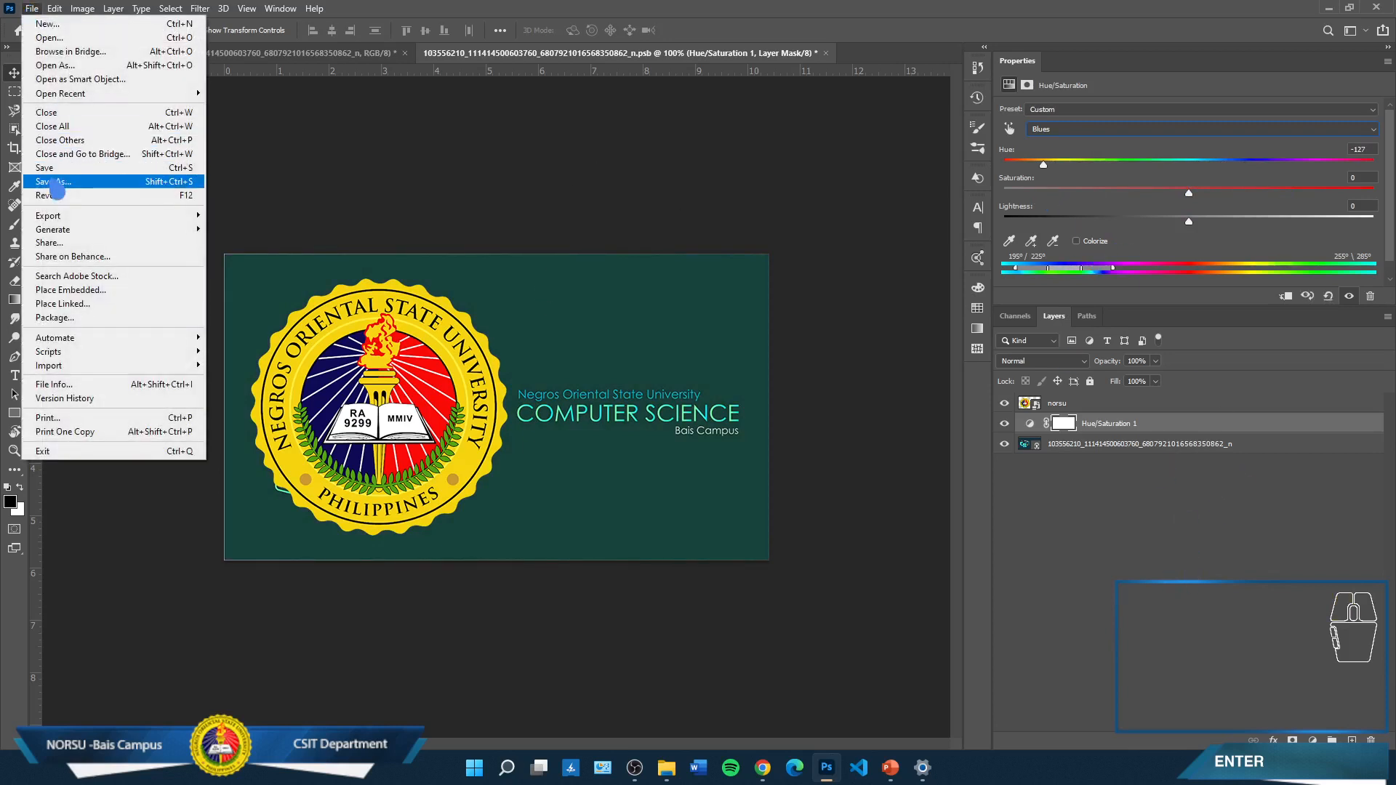
click(42, 178)
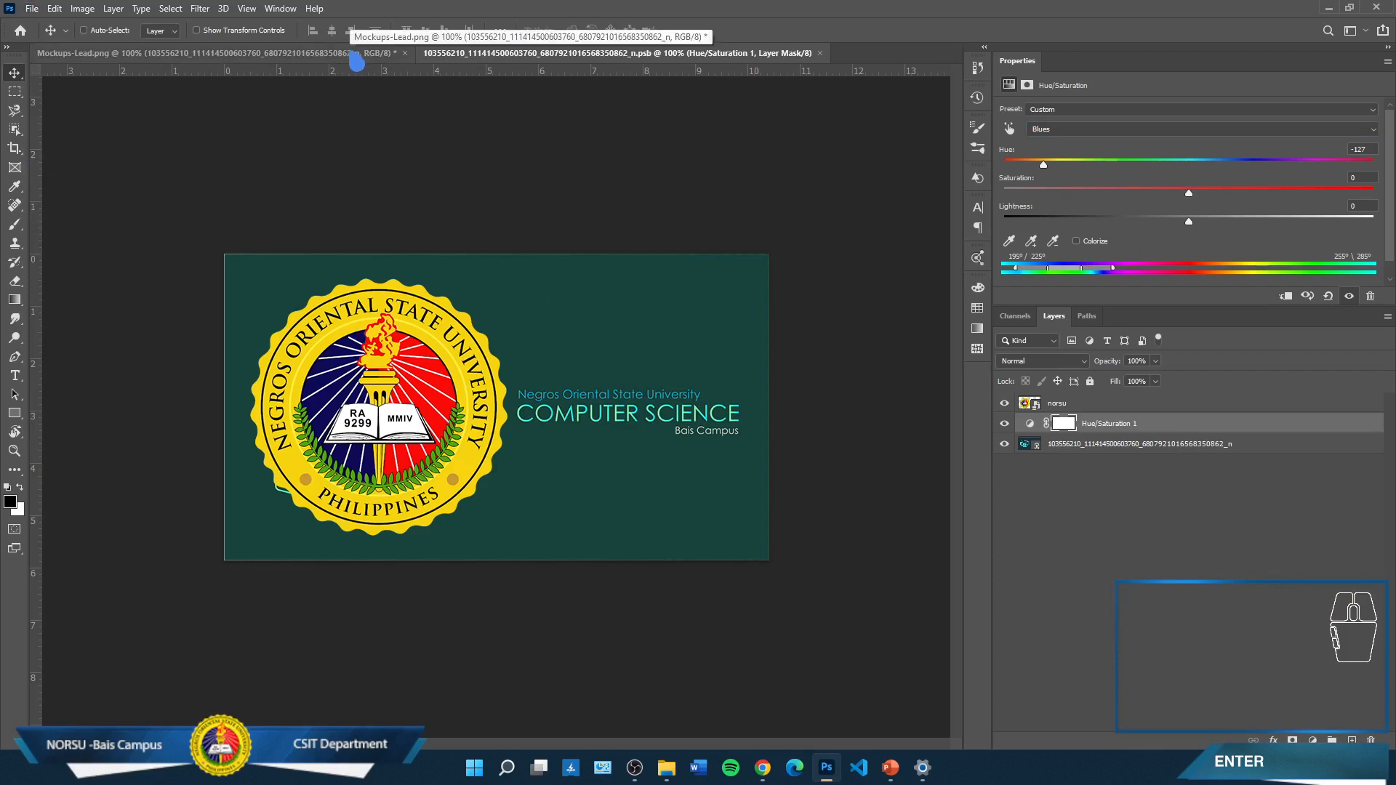
click(356, 59)
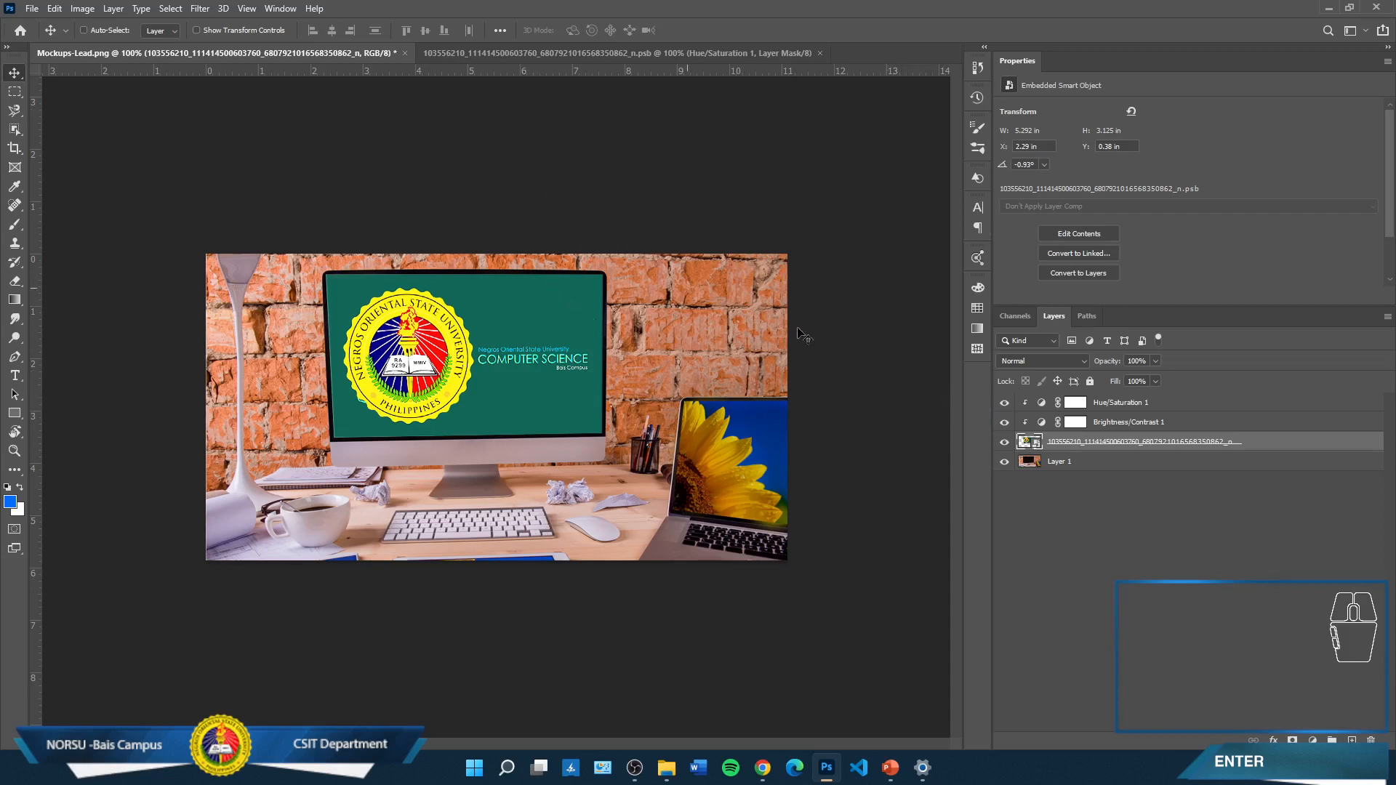
Delete the norsu and Hue/Saturation 1 layers from the smart object document
click(579, 59)
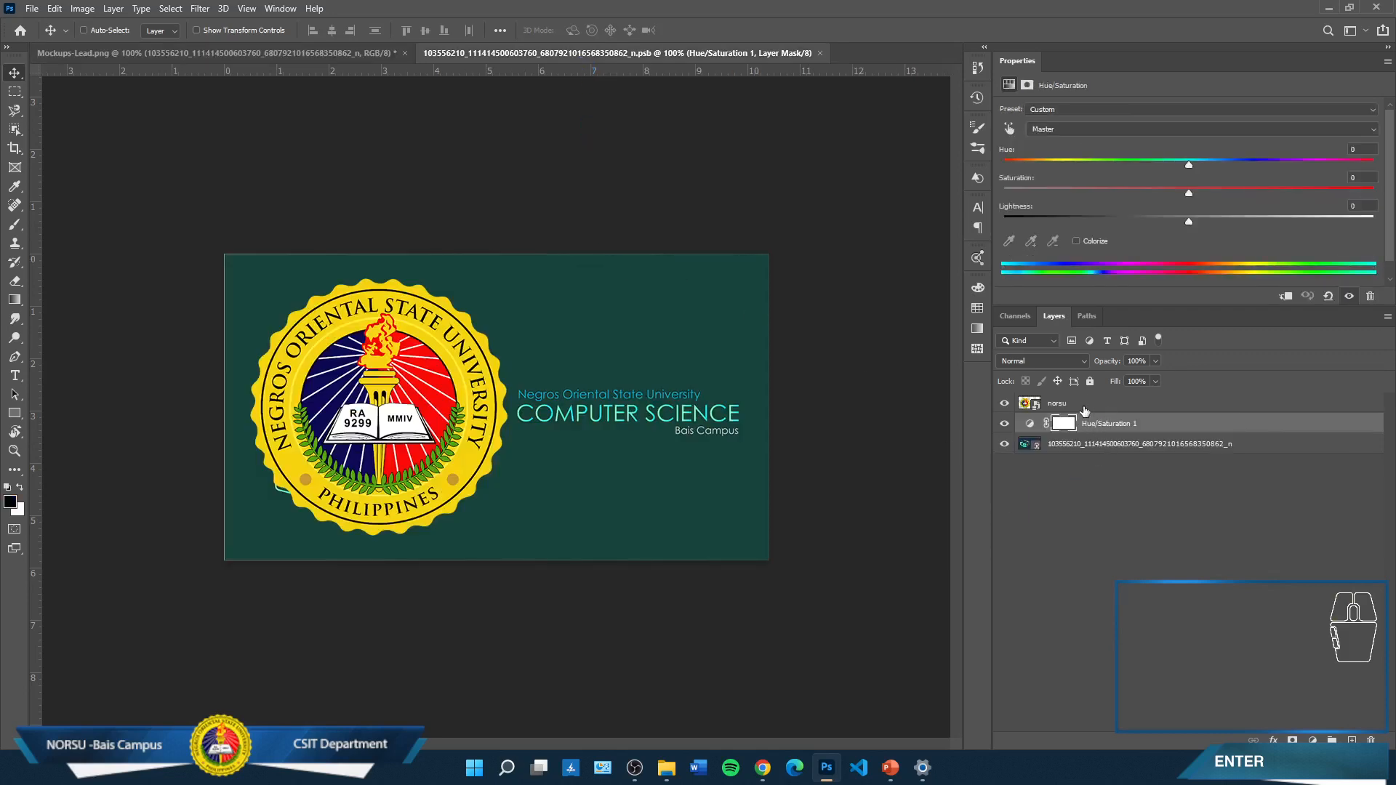
shift+click(1084, 409)
right_click(1121, 407)
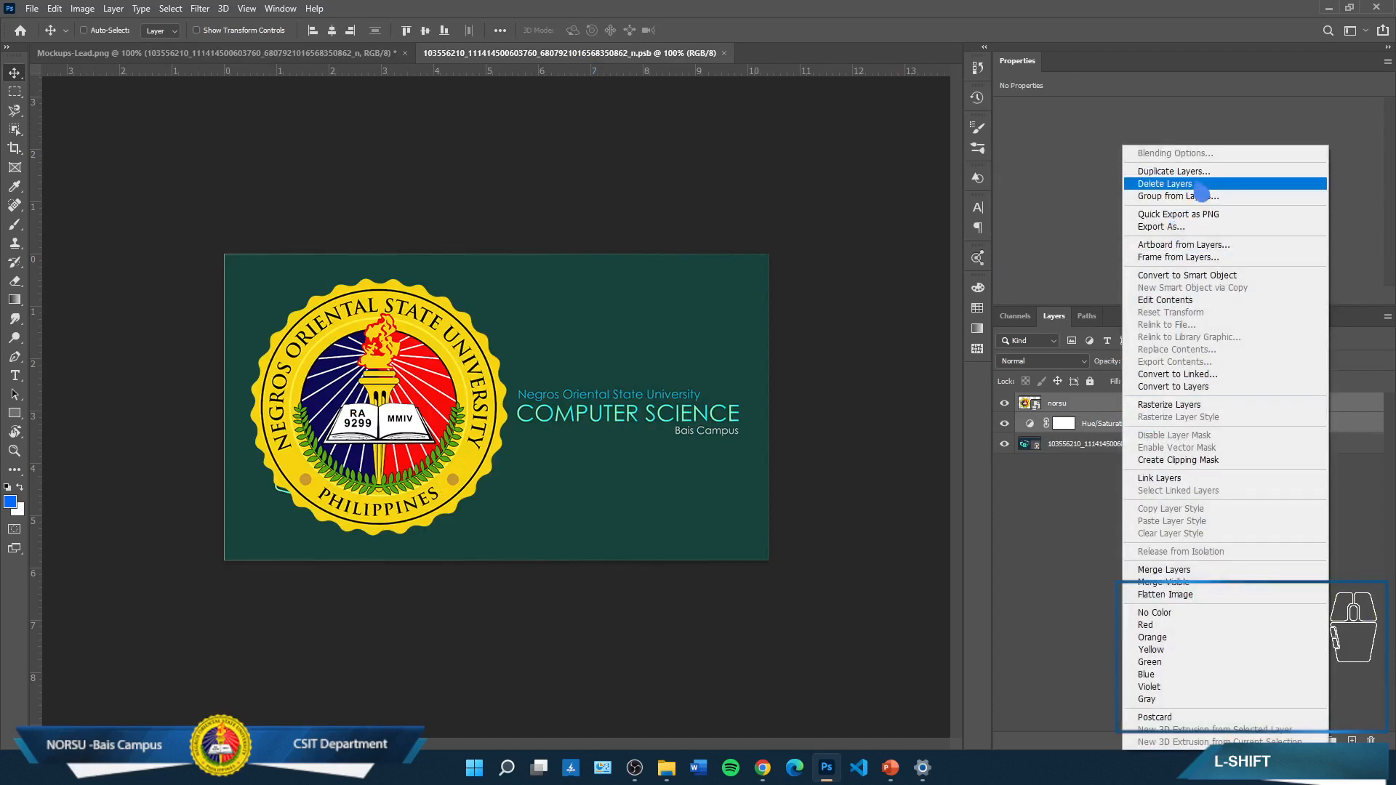
click(1200, 191)
click(636, 285)
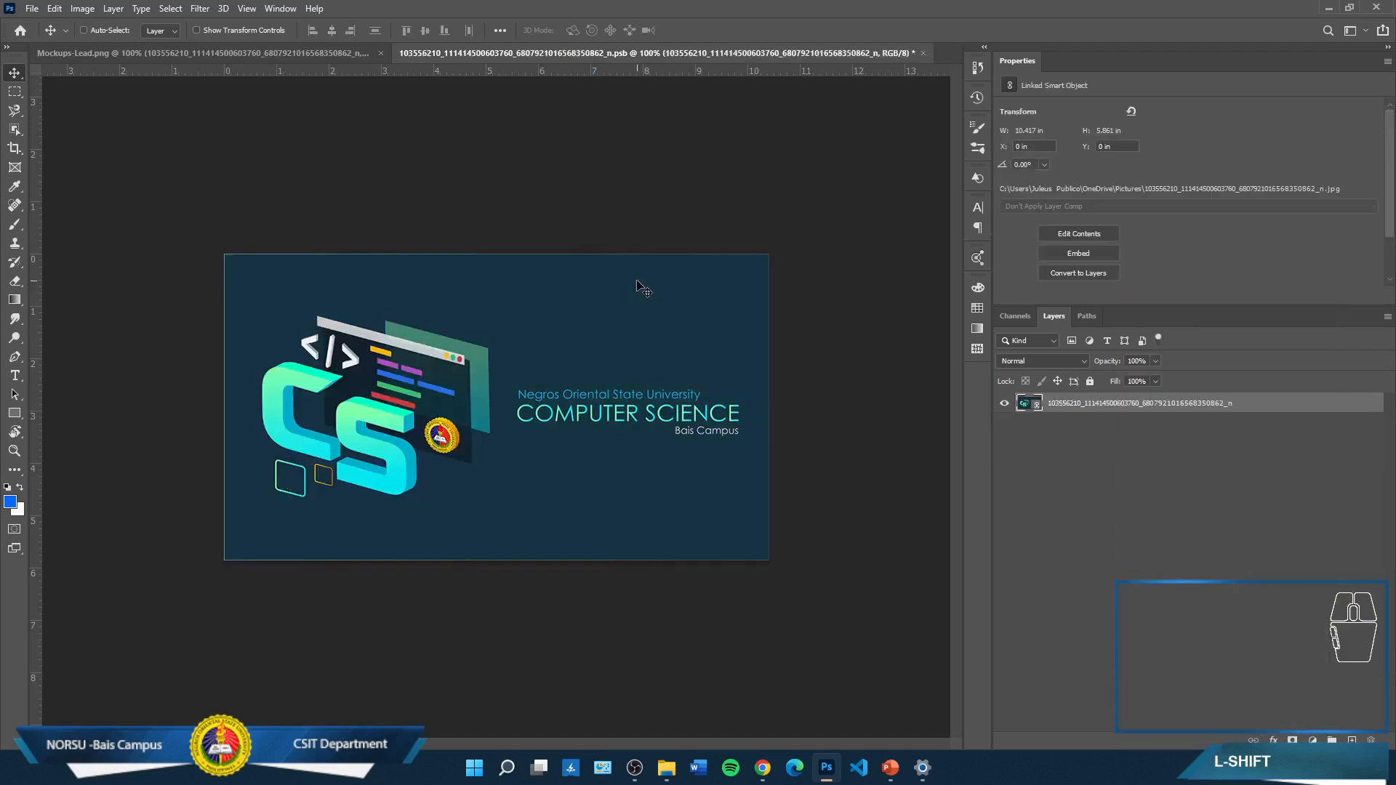
Try to erase the banner artwork by selecting the whole canvas with the Rectangular Marquee and deleting its contents
right_click(1157, 411)
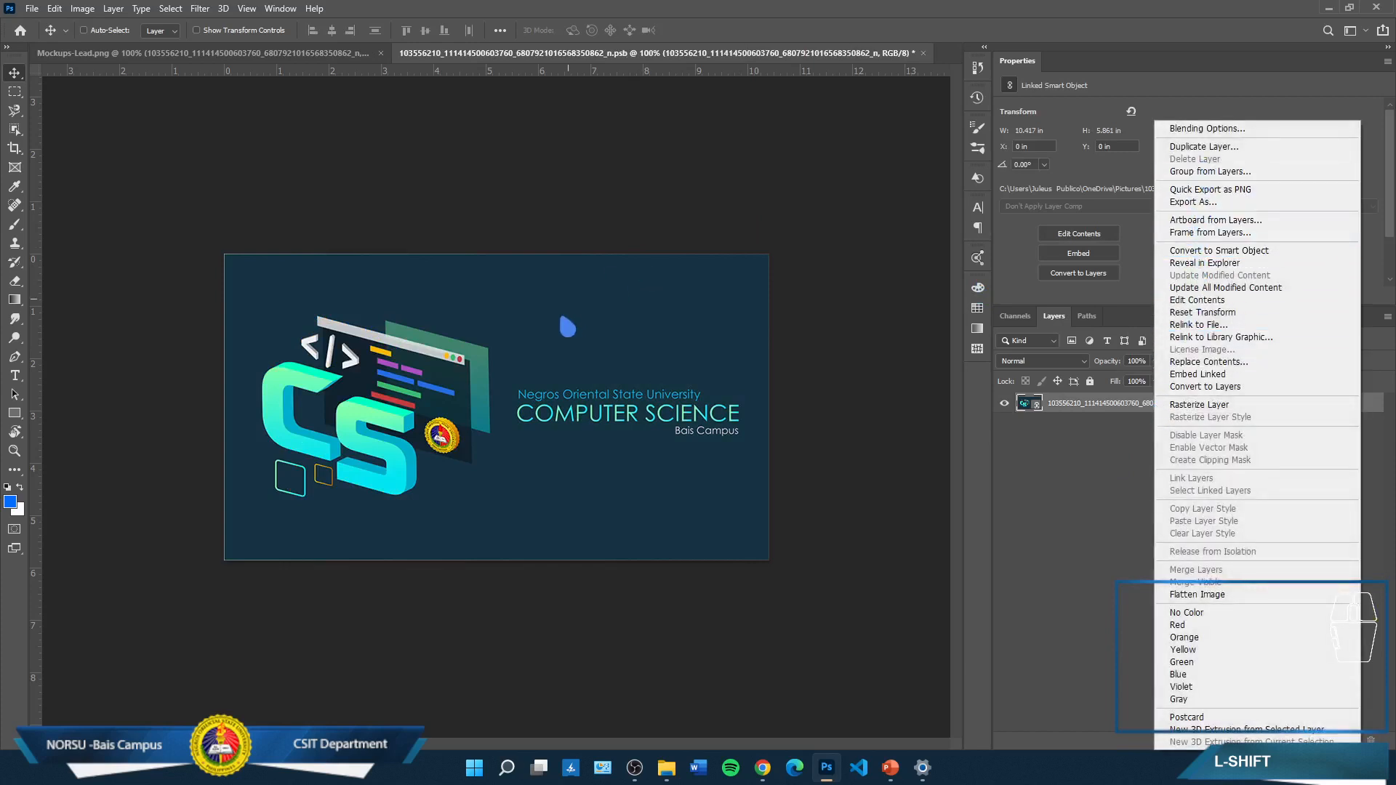
click(1102, 408)
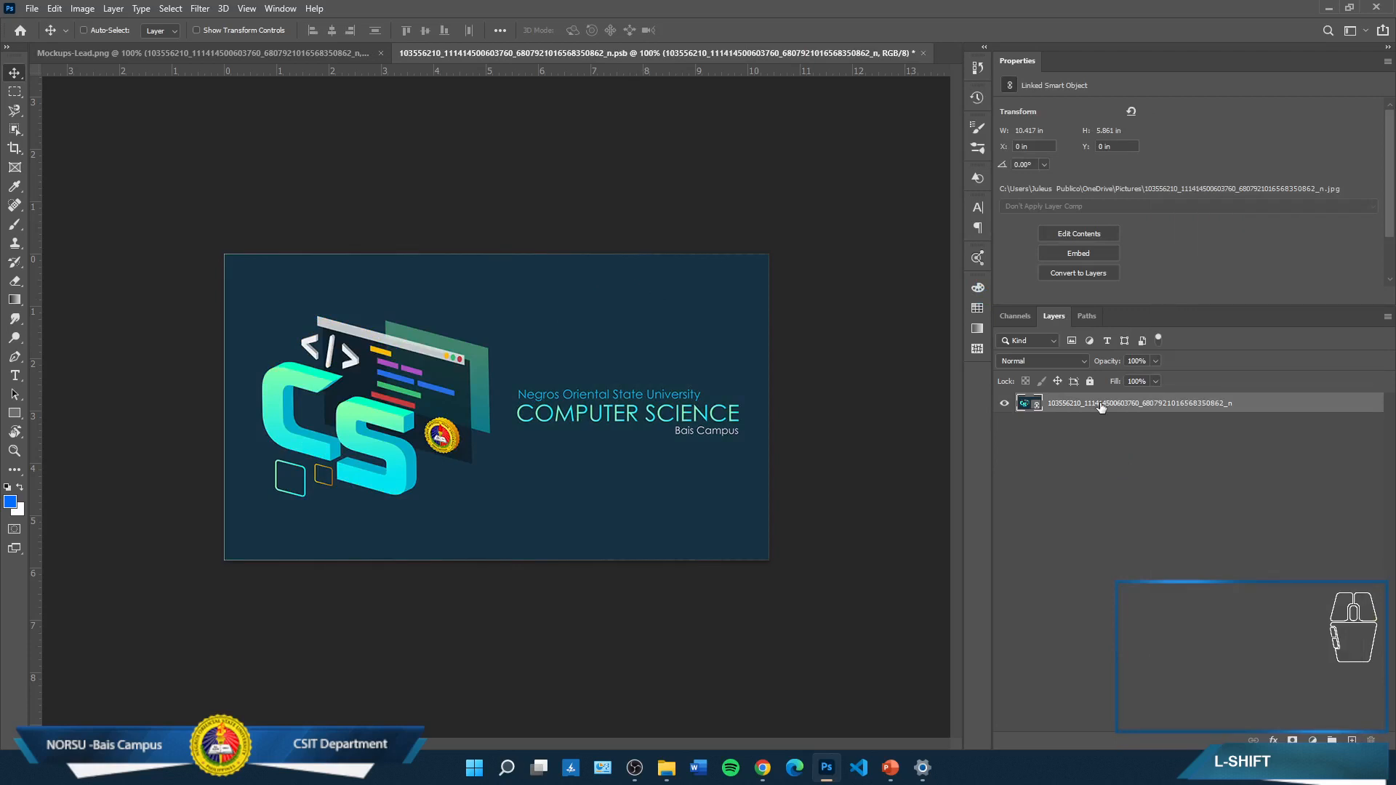
click(14, 110)
click(15, 91)
drag(224, 254, 793, 582)
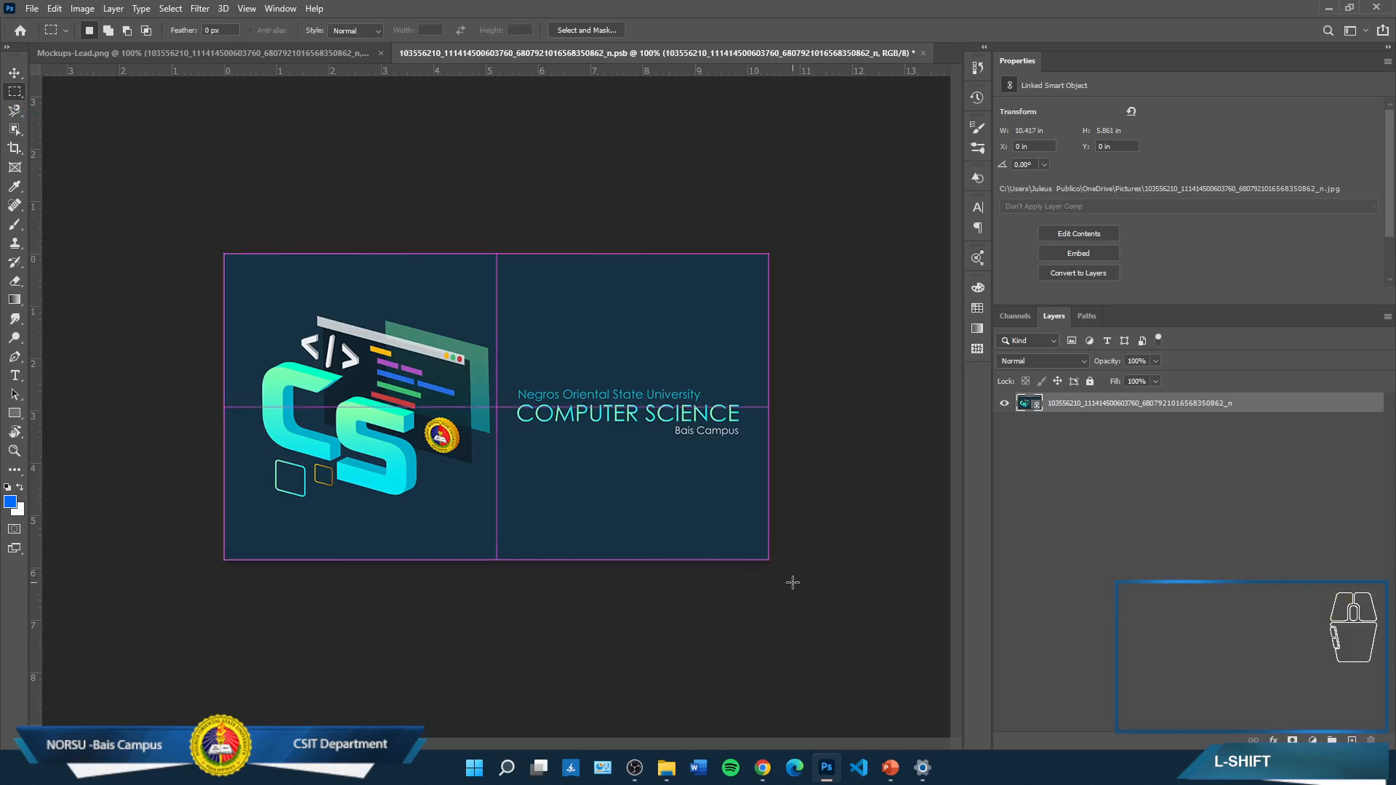
key(Delete)
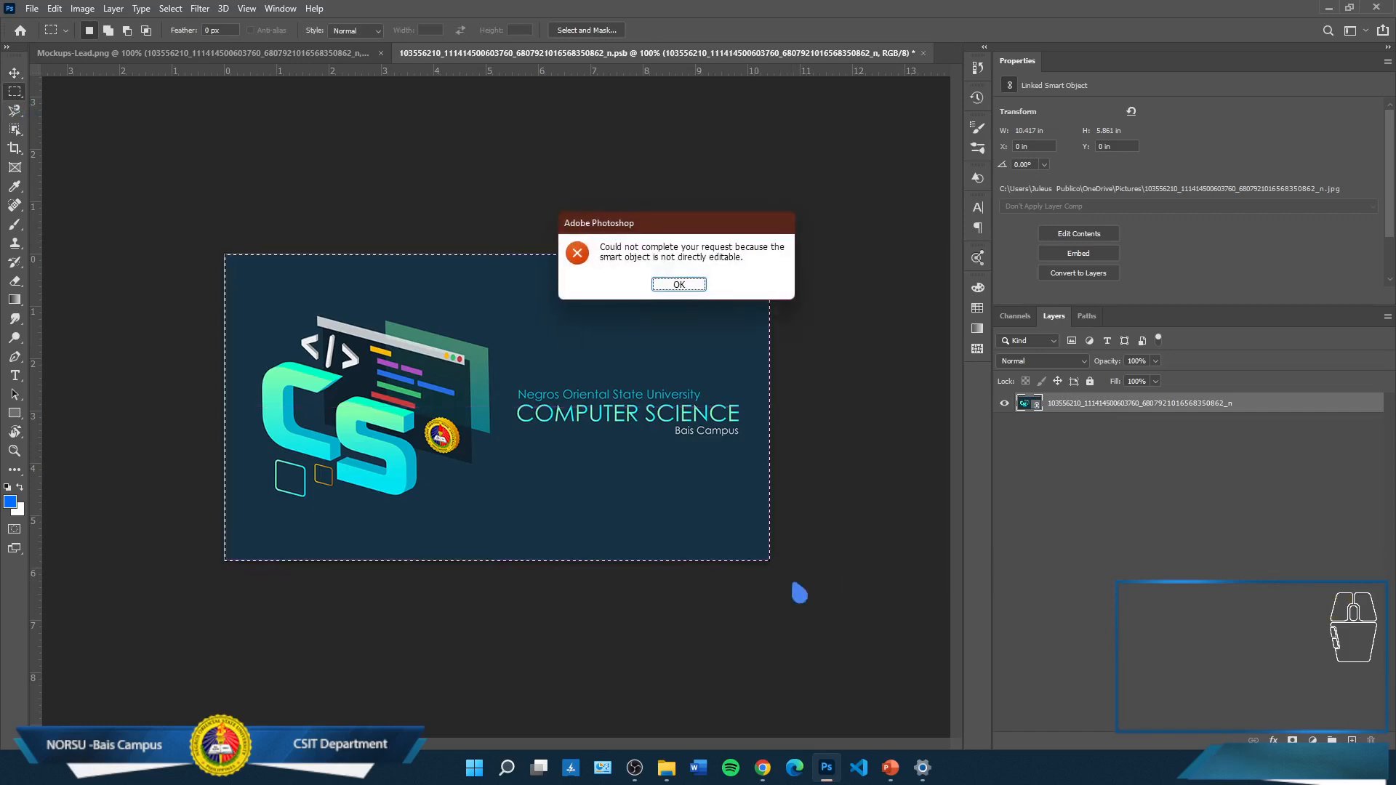
click(662, 287)
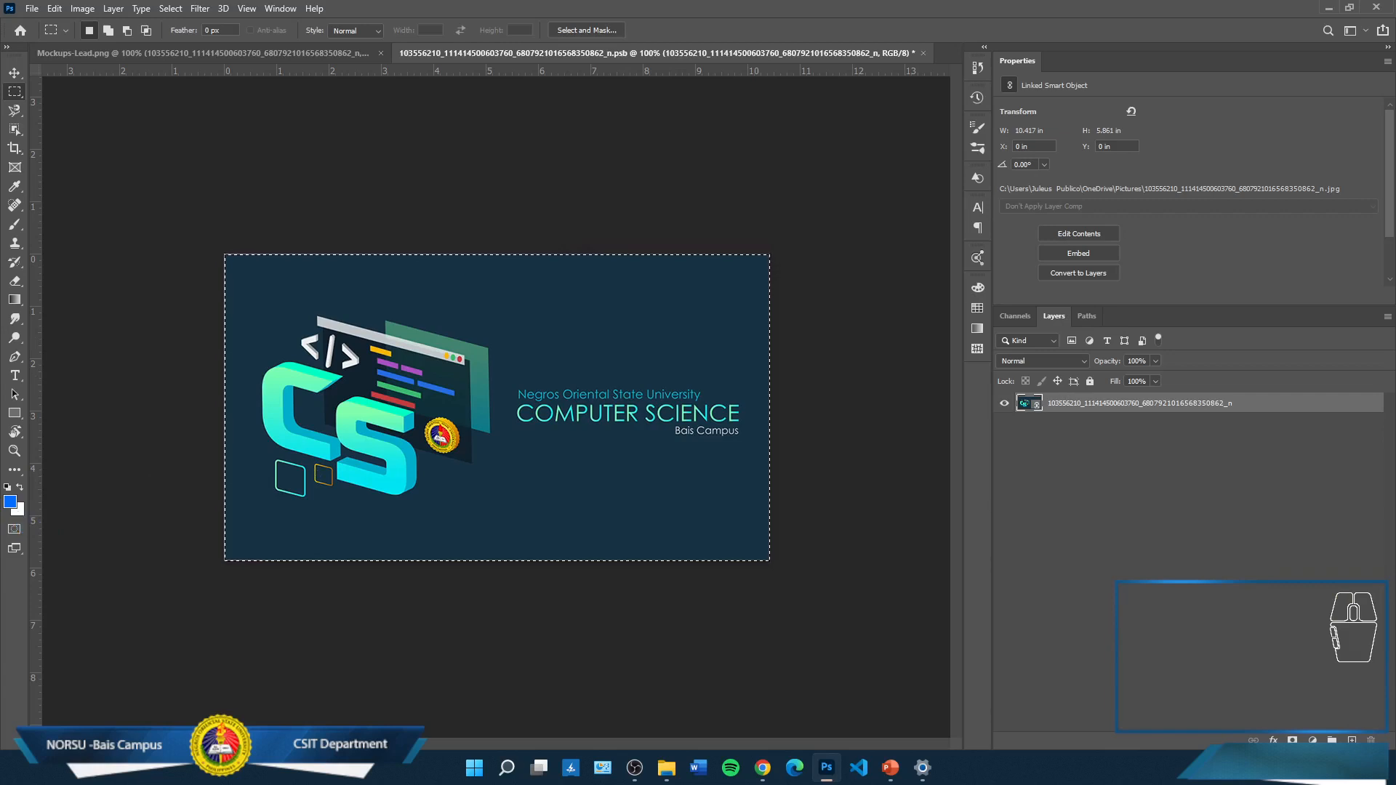
Try to fill the selected banner area with the background colour, and clear the selection
click(14, 299)
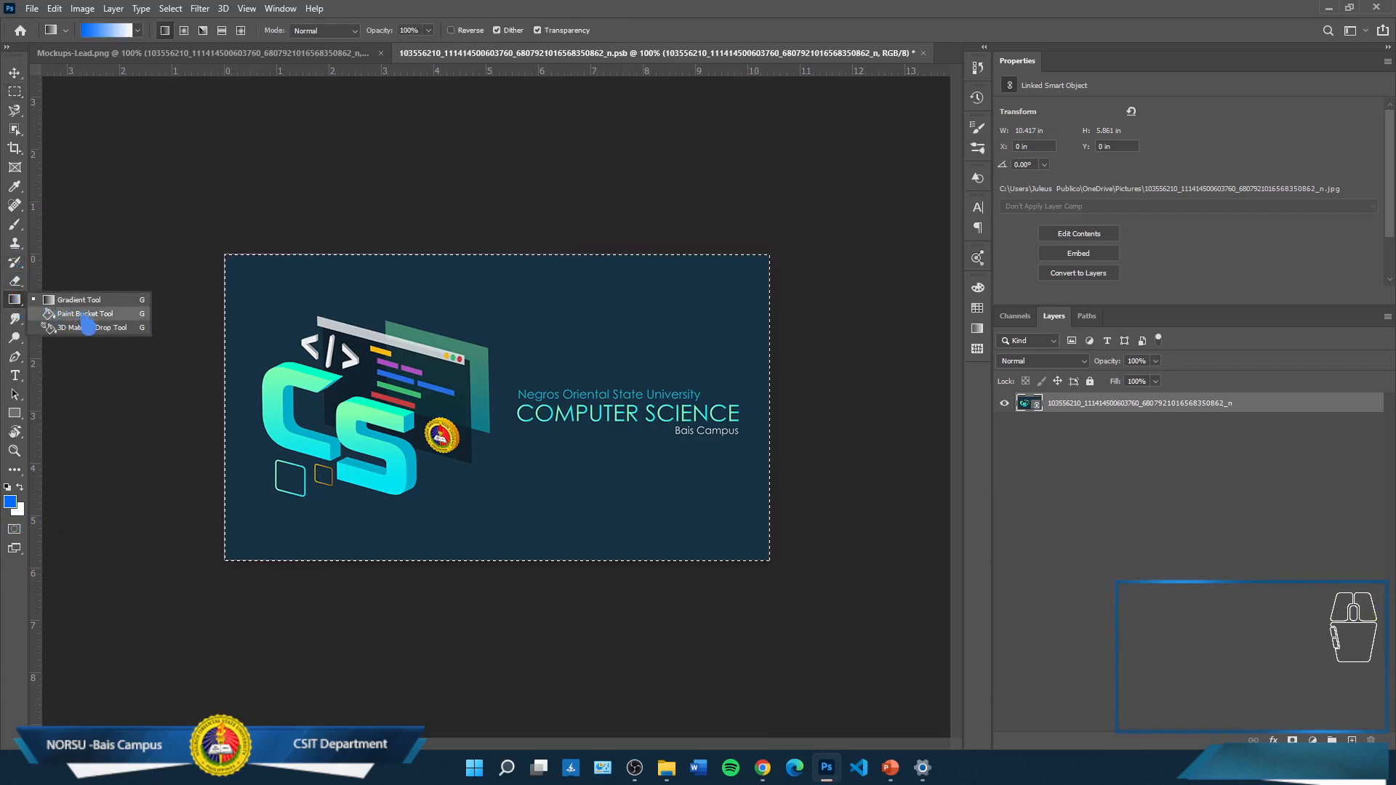
click(85, 314)
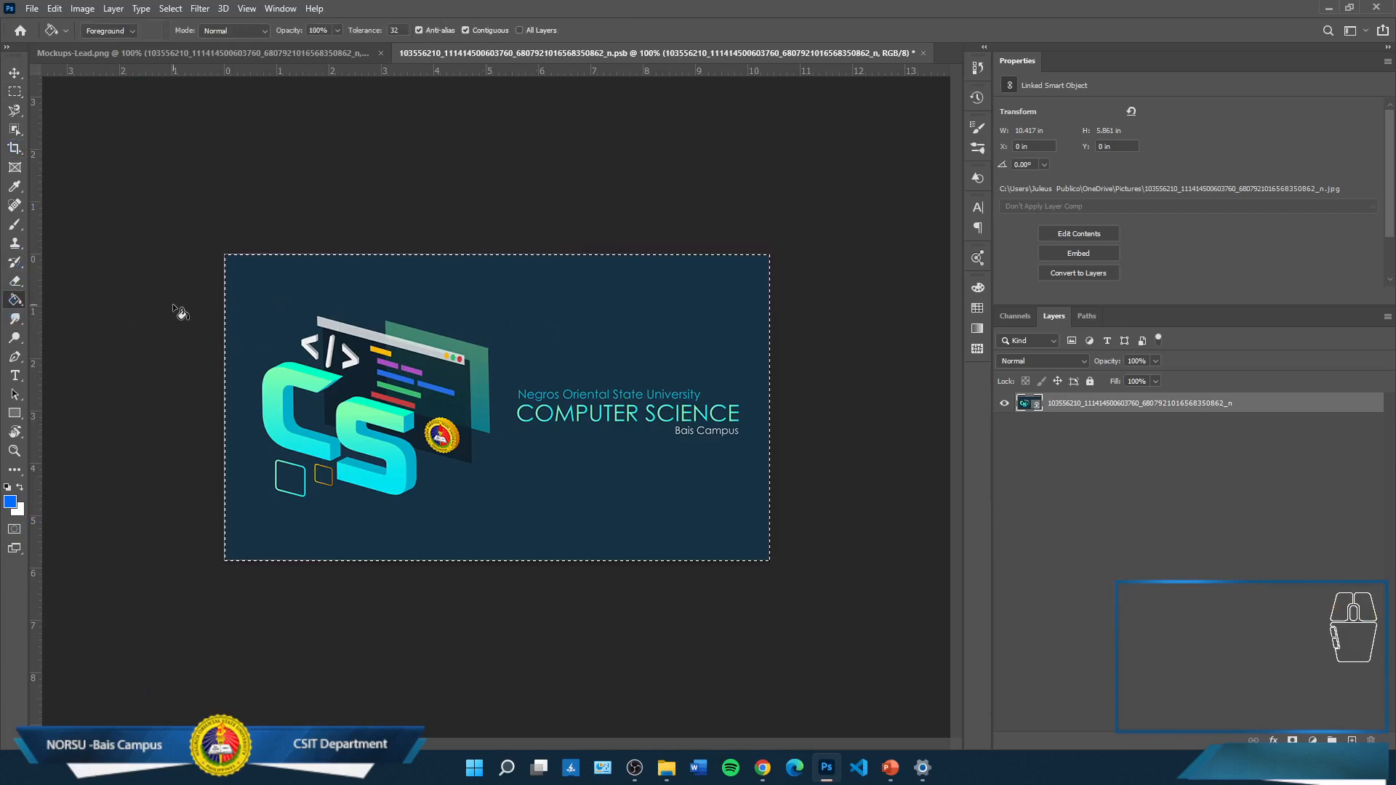
key(ctrl+BackSpace)
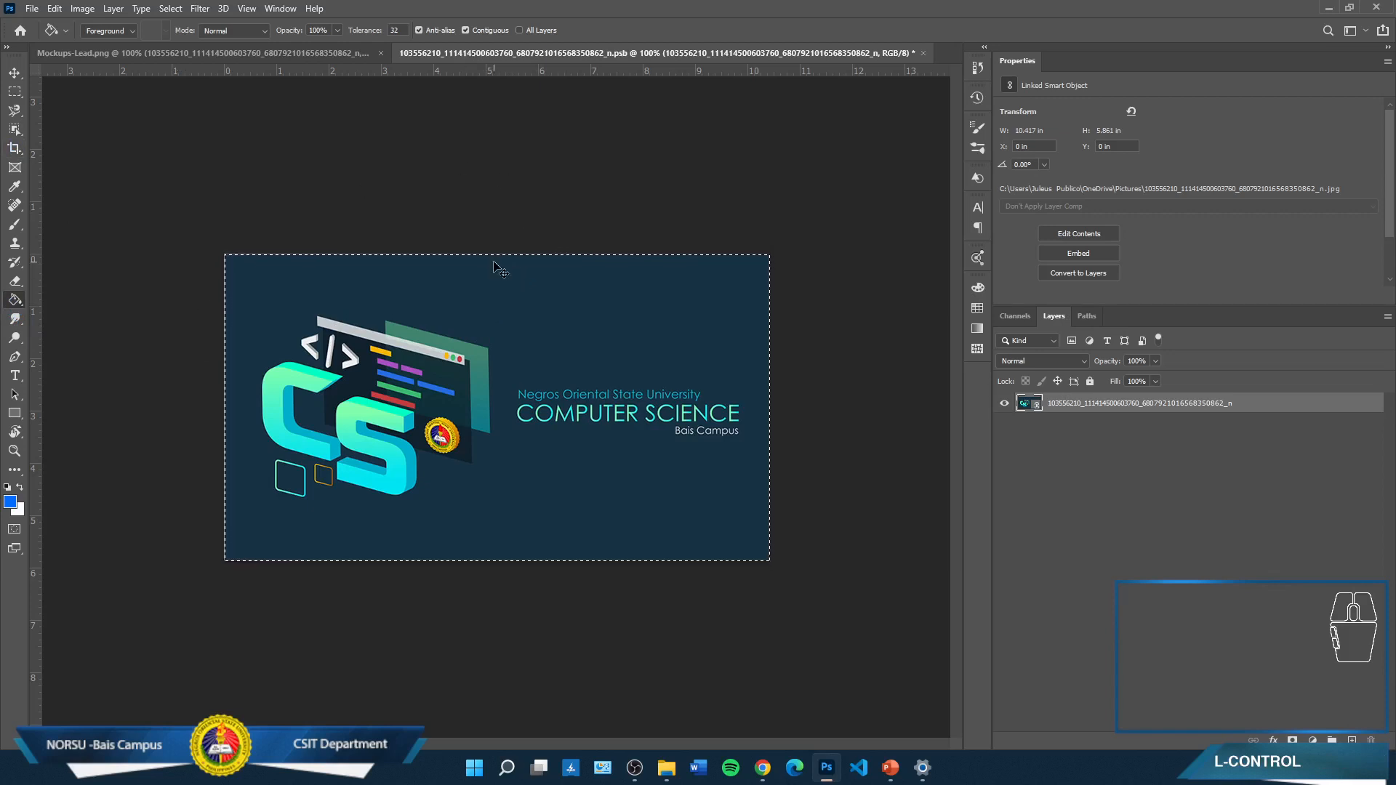
key(ctrl+d)
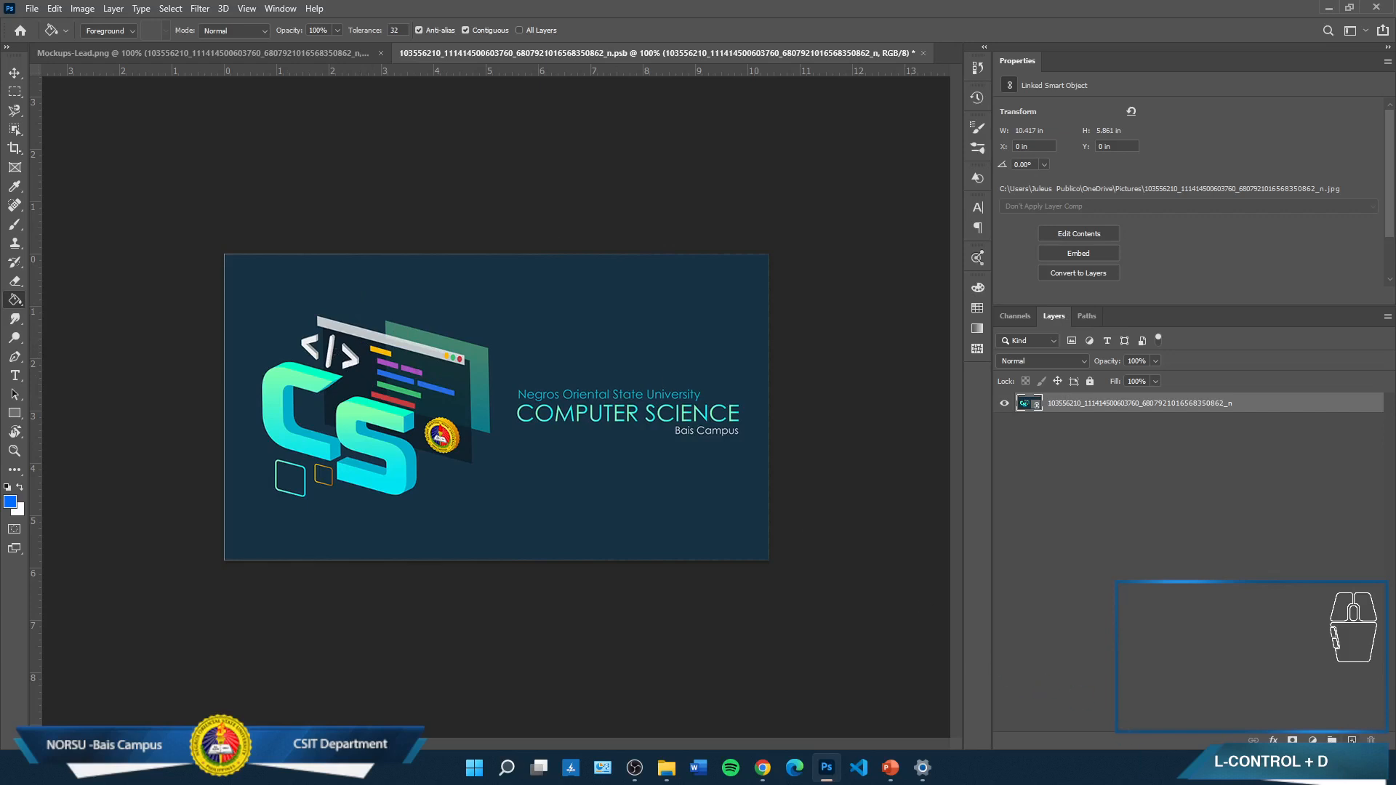
Add a new empty layer above the banner artwork layer in the smart object document
click(1352, 740)
Open 381 (23).jpg from the Wallpapers folder as a separate document, and close it again
click(33, 9)
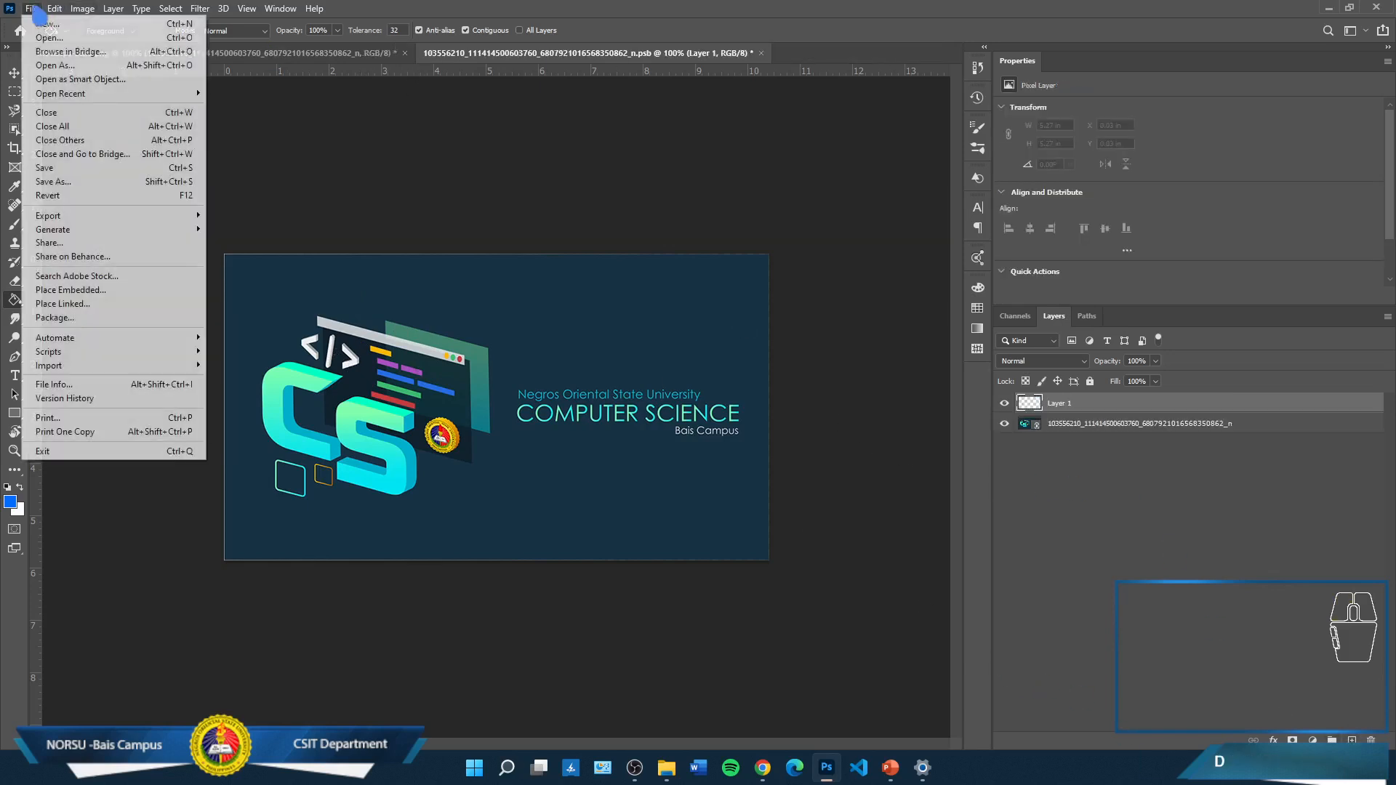
click(48, 37)
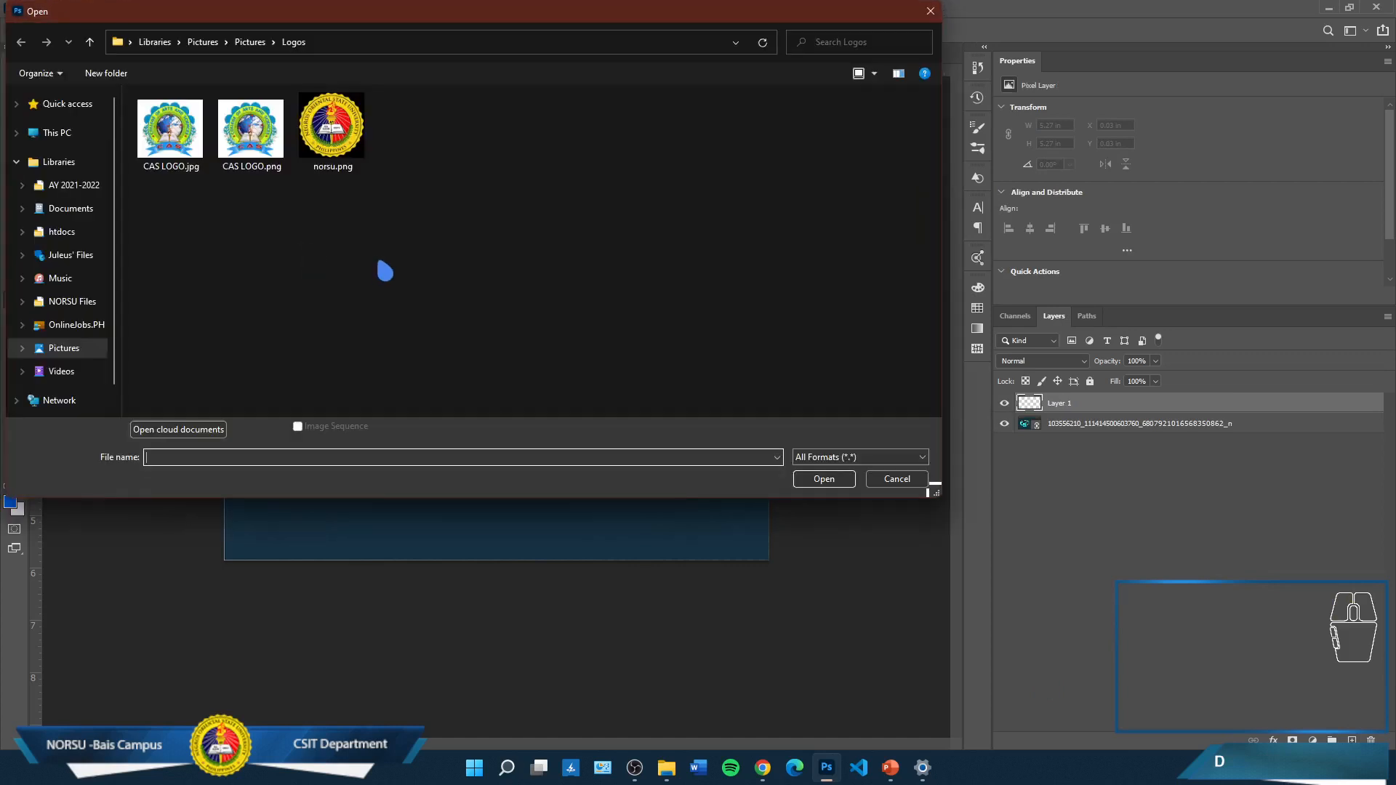
click(78, 352)
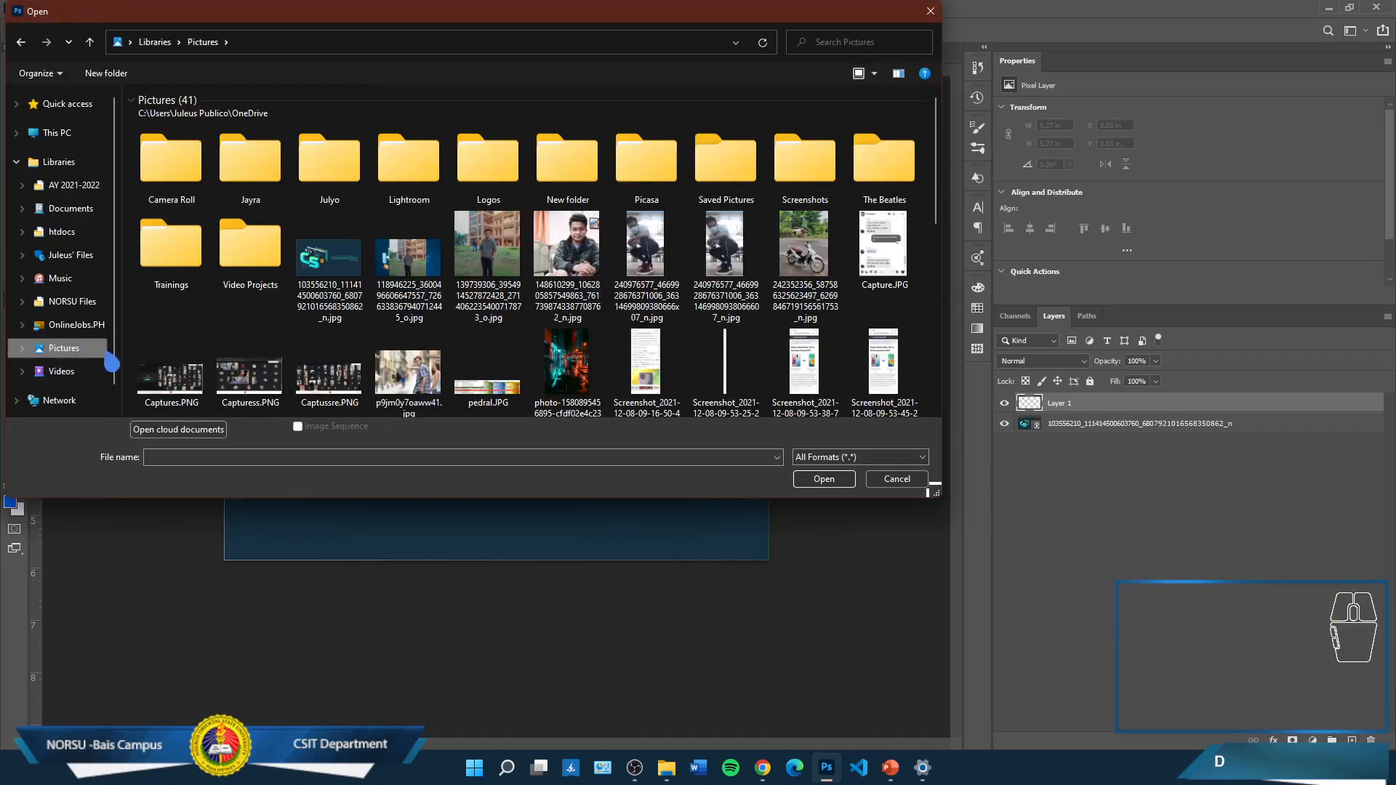
scroll(535, 300, down, 1)
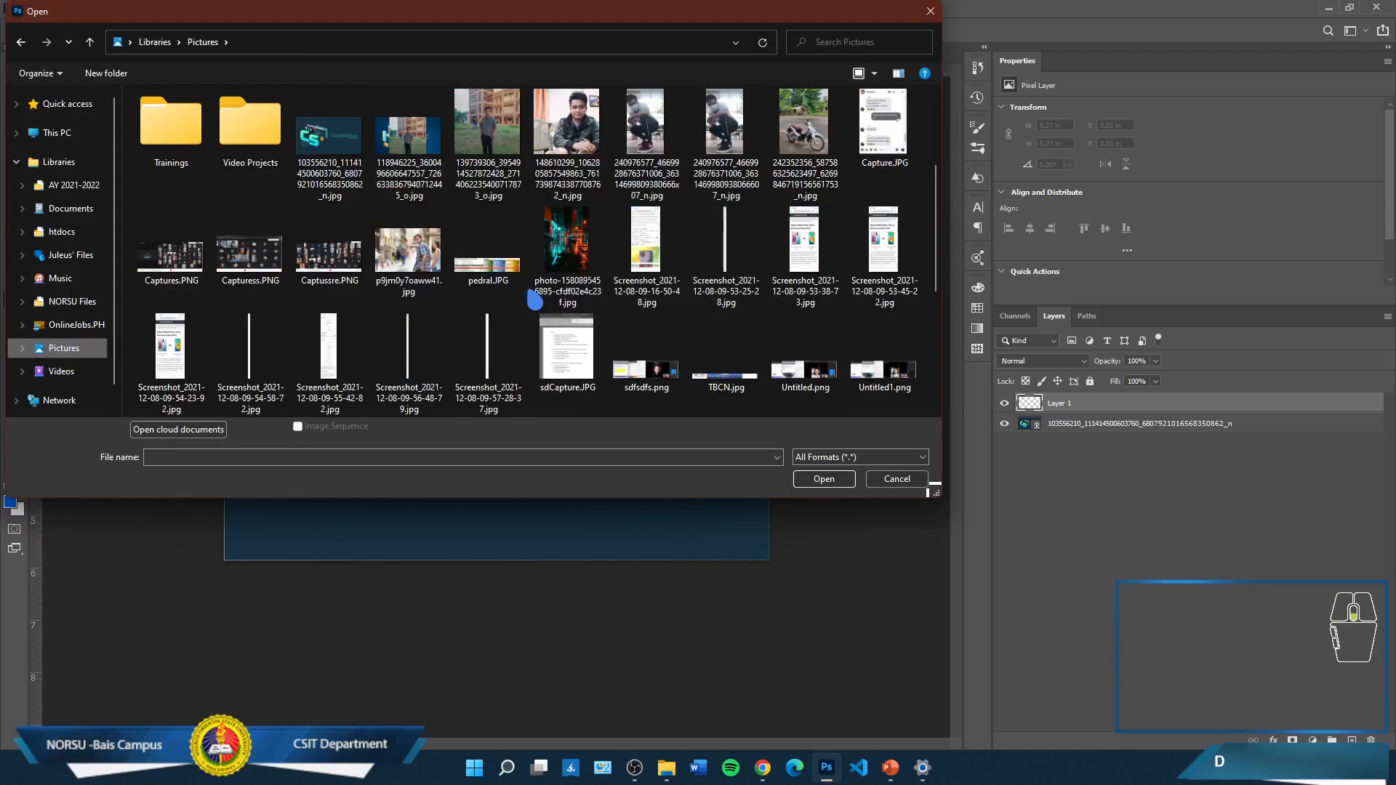
click(573, 251)
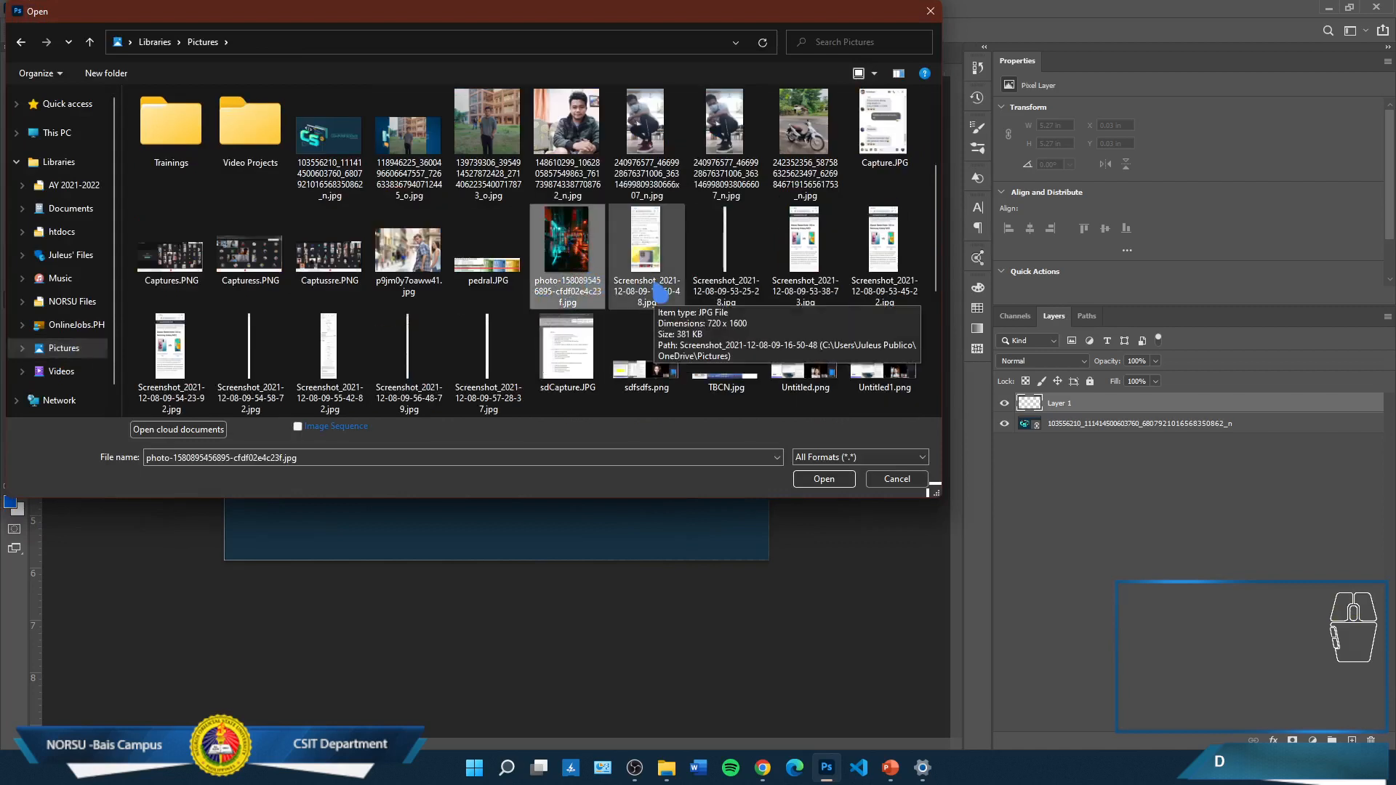
scroll(286, 274, down, 4)
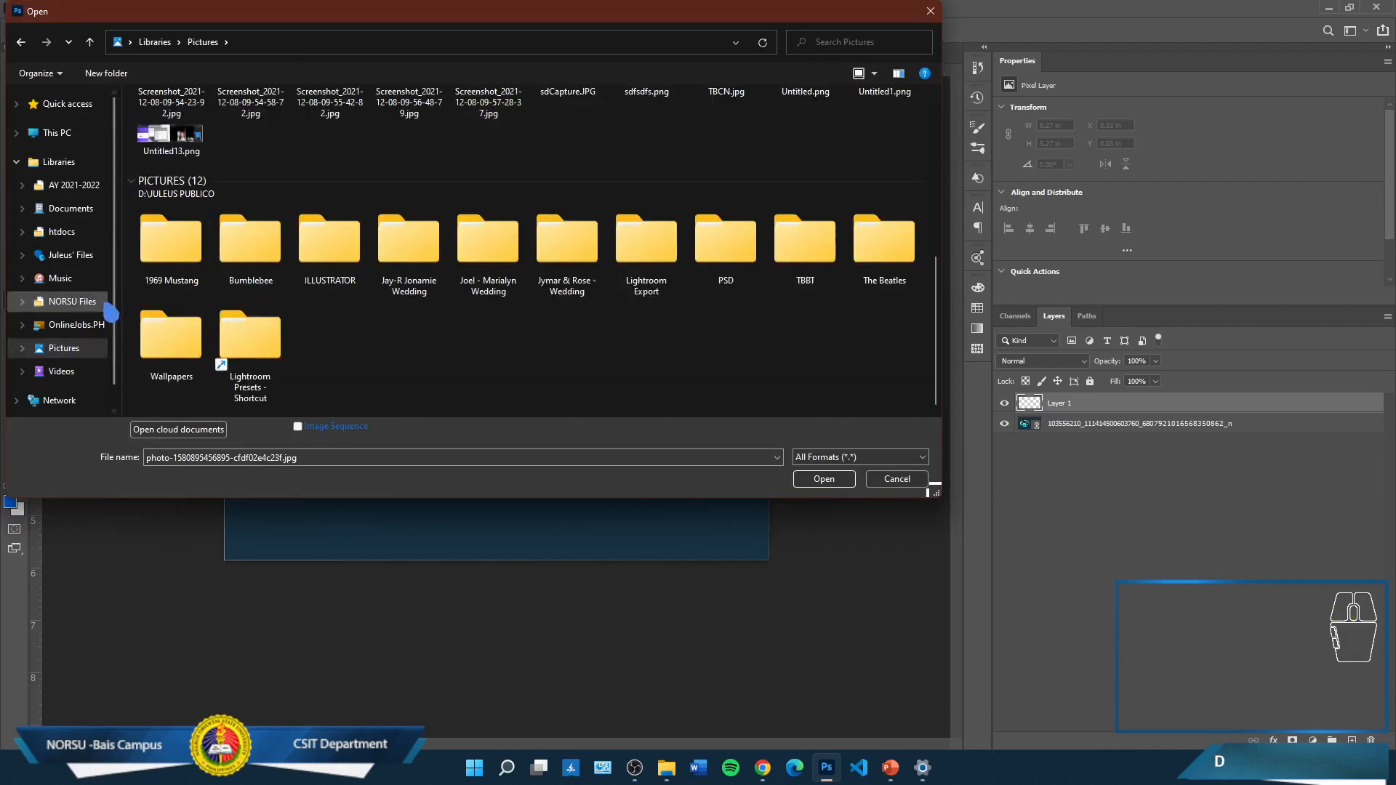
scroll(64, 342, down, 1)
scroll(349, 310, up, 2)
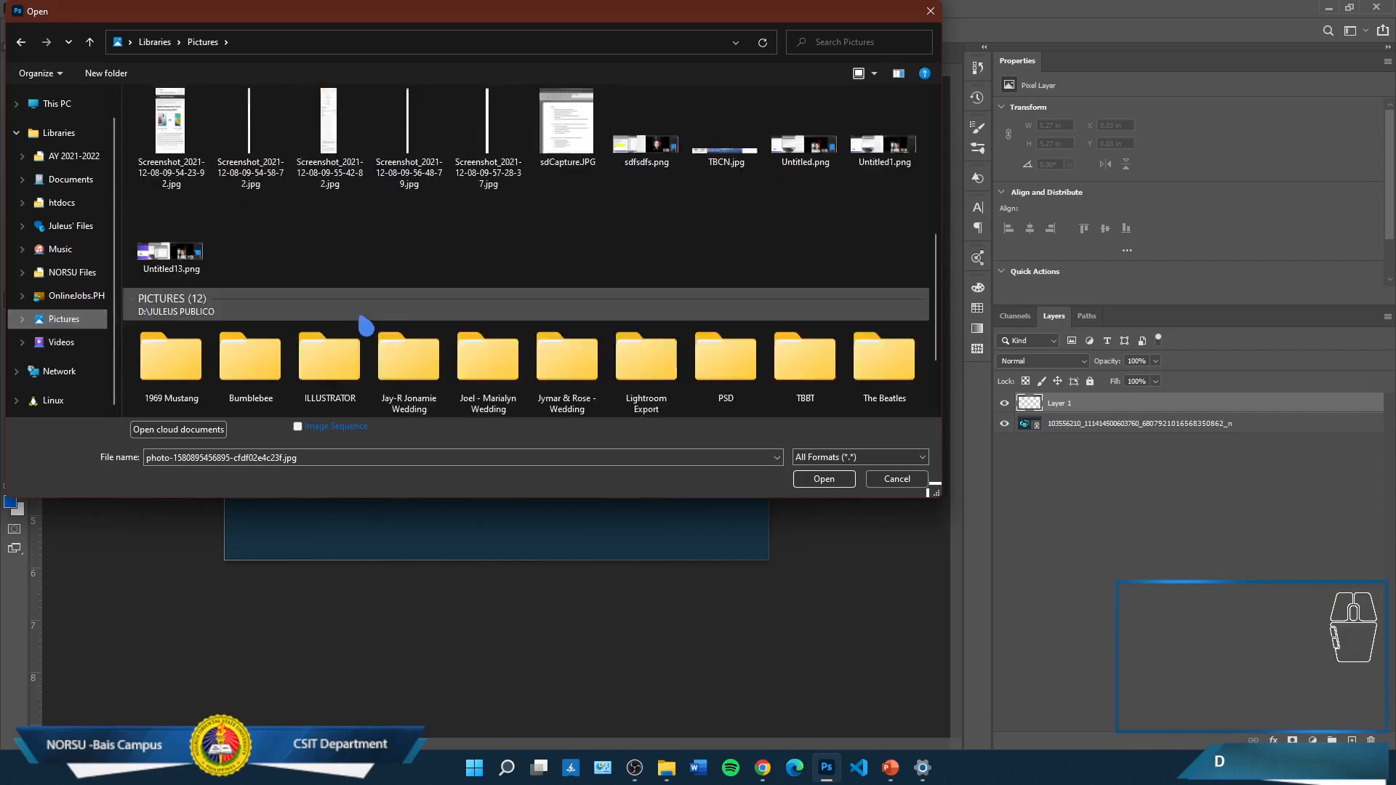
scroll(371, 324, down, 2)
double_click(171, 336)
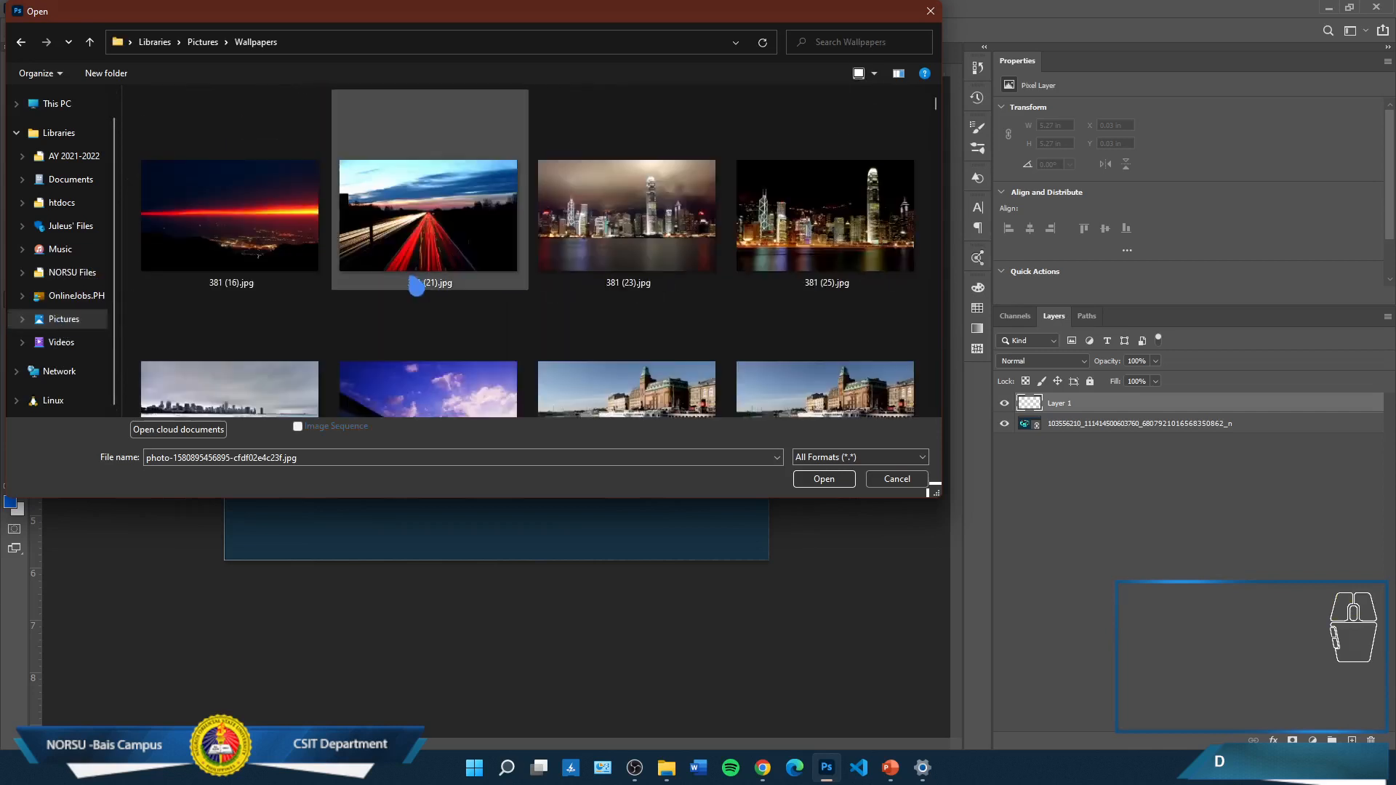
click(659, 237)
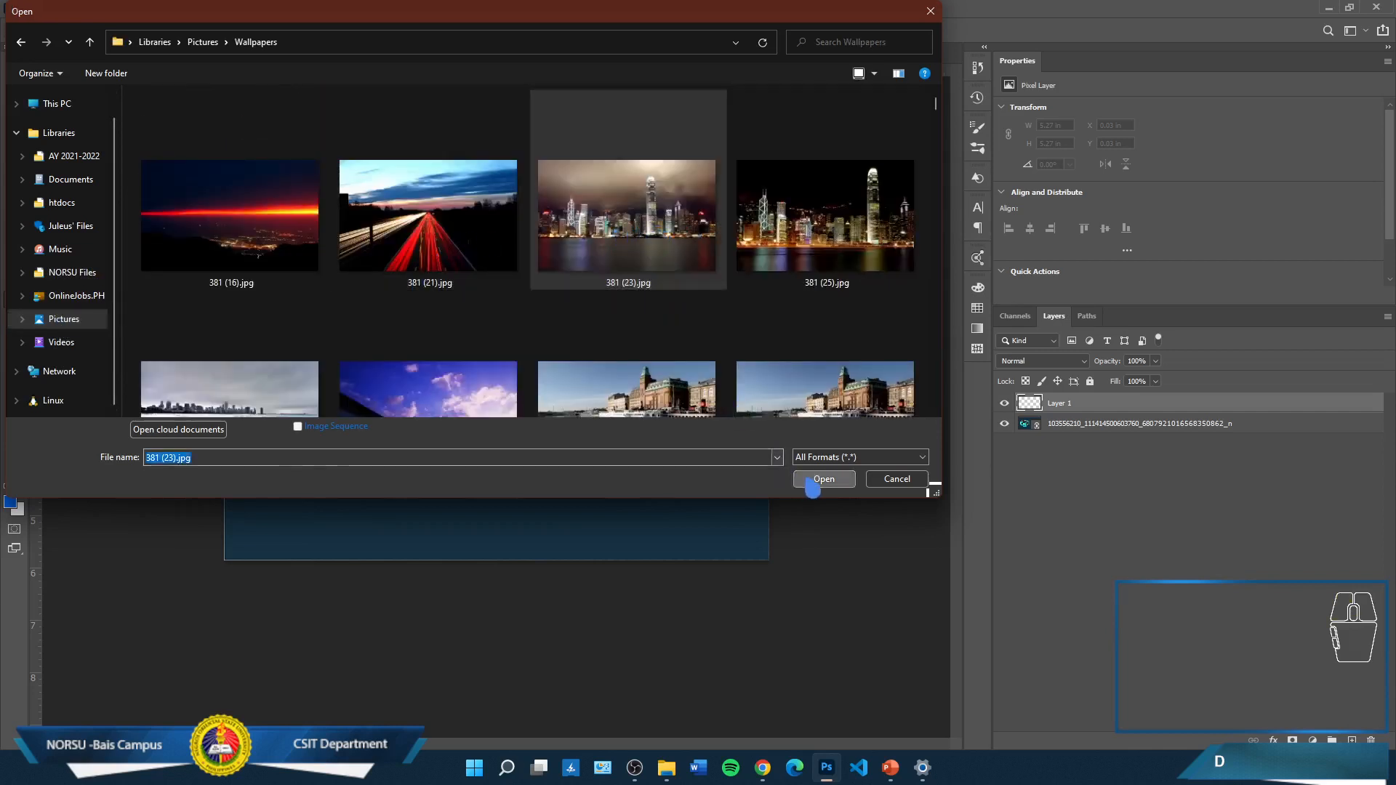
click(821, 478)
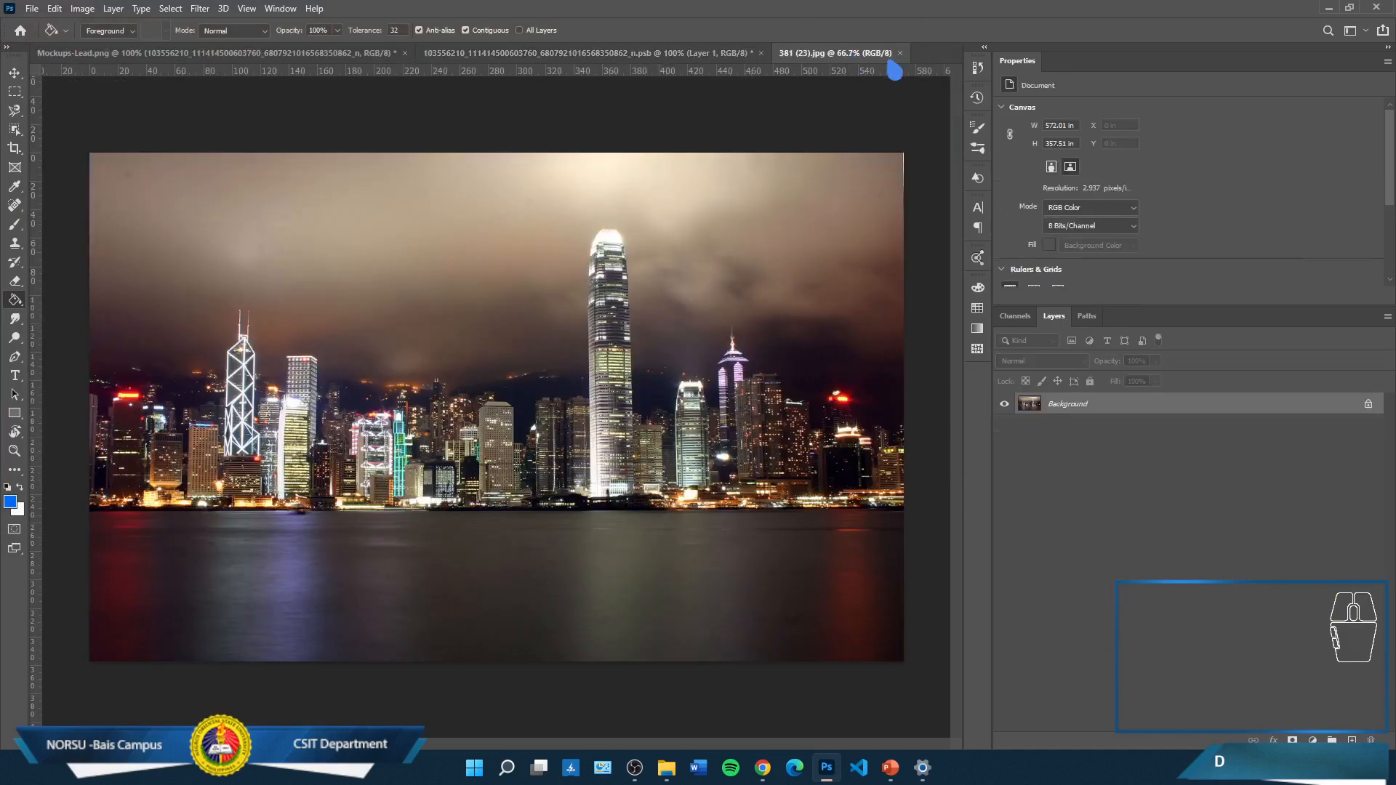
click(900, 54)
Place 381 (23).jpg as an embedded image in the smart object document, and enlarge it to cover the whole canvas
click(32, 8)
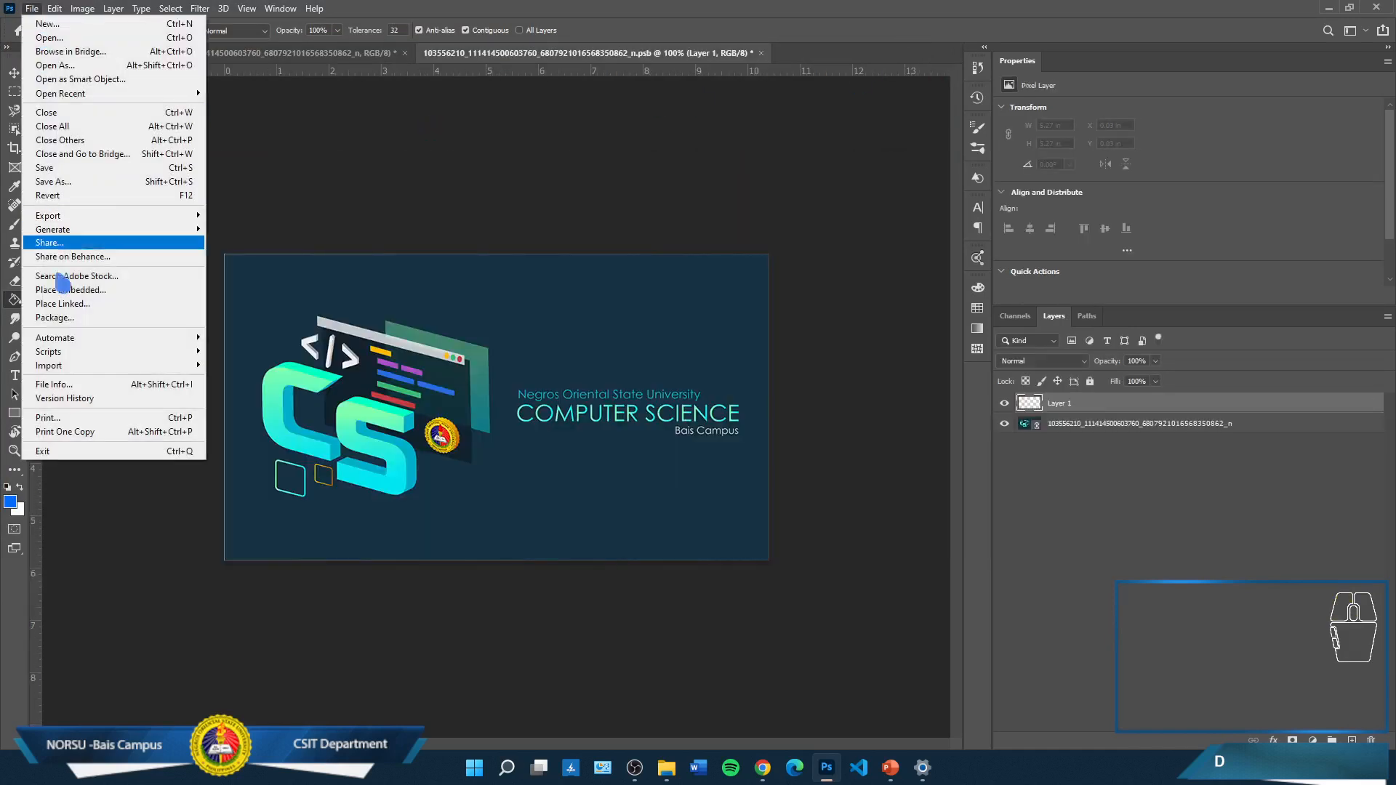
click(73, 290)
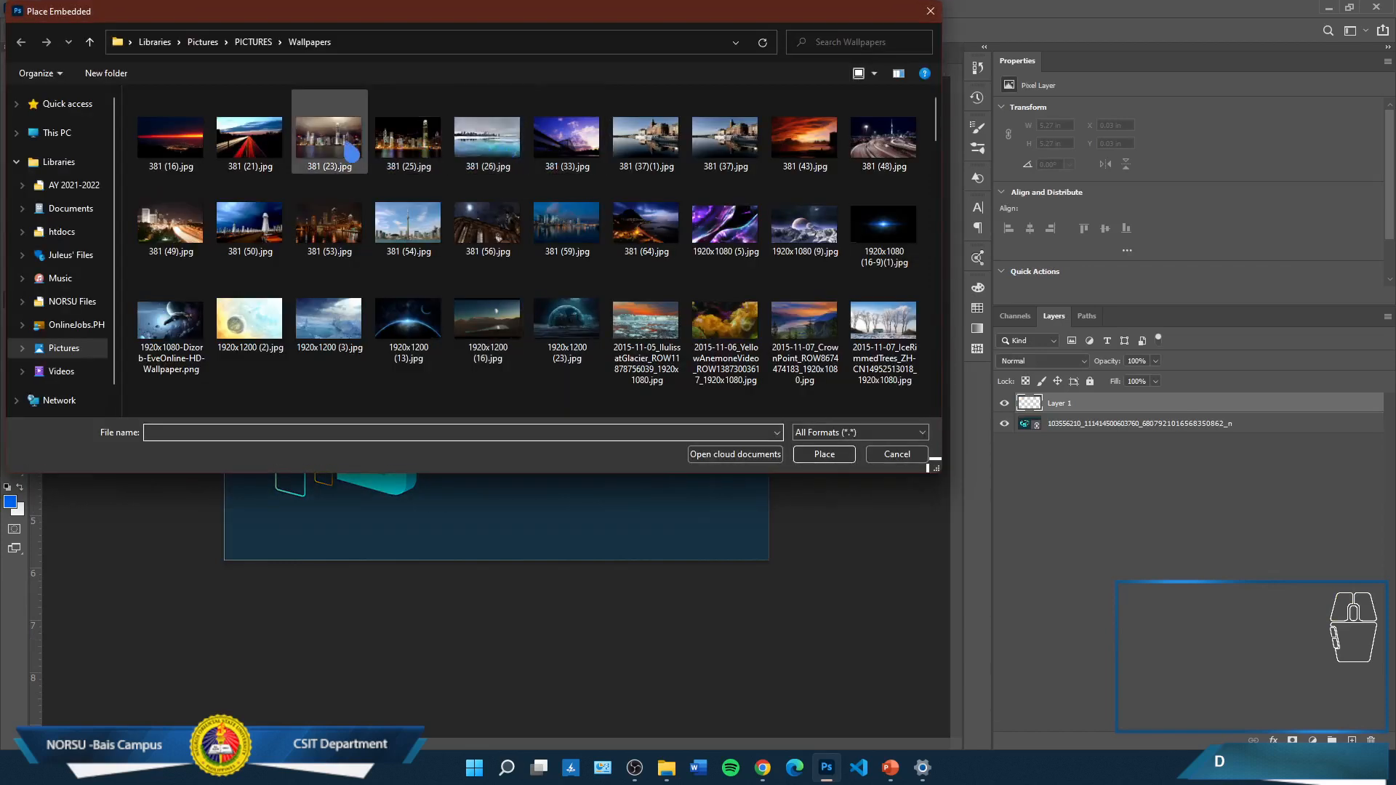
click(329, 137)
click(822, 455)
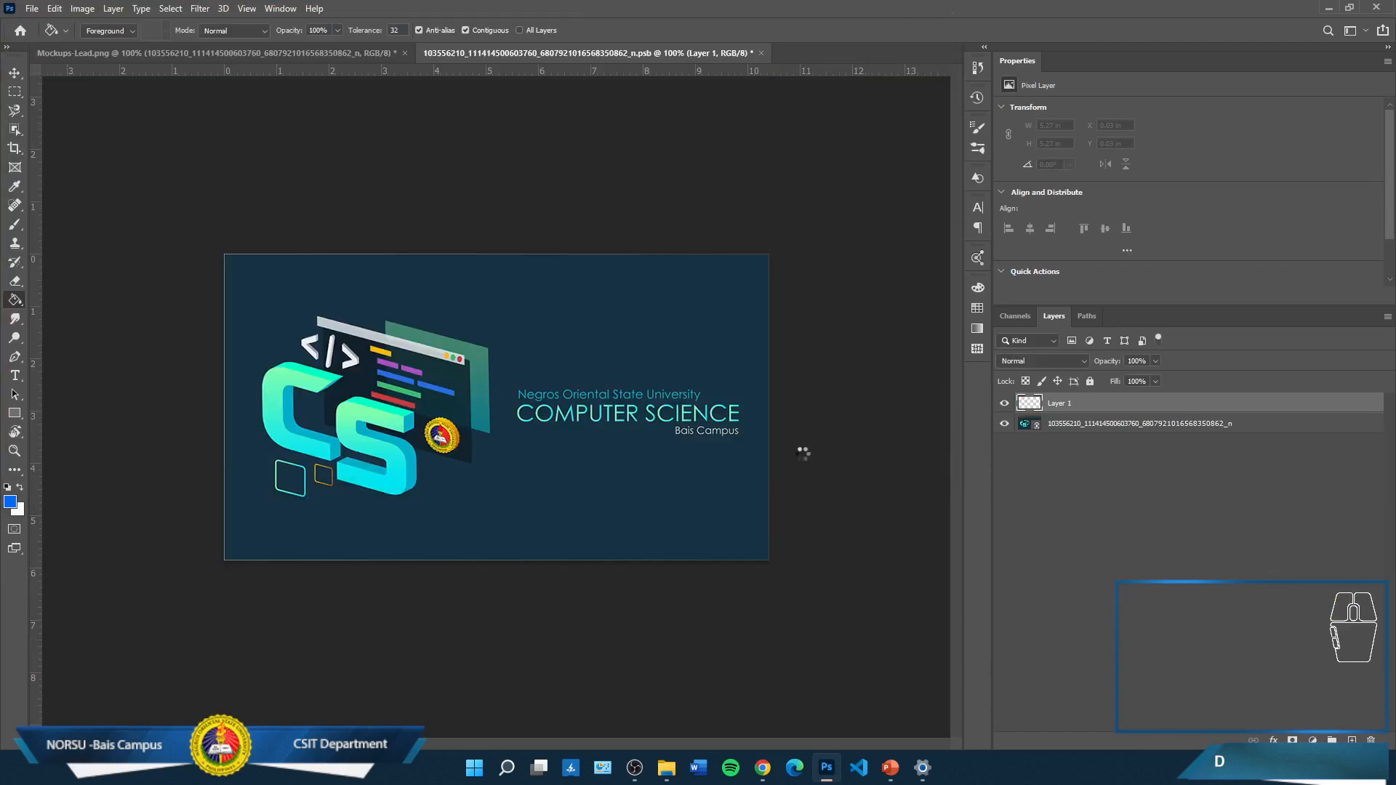
drag(612, 395, 586, 381)
drag(714, 545, 771, 579)
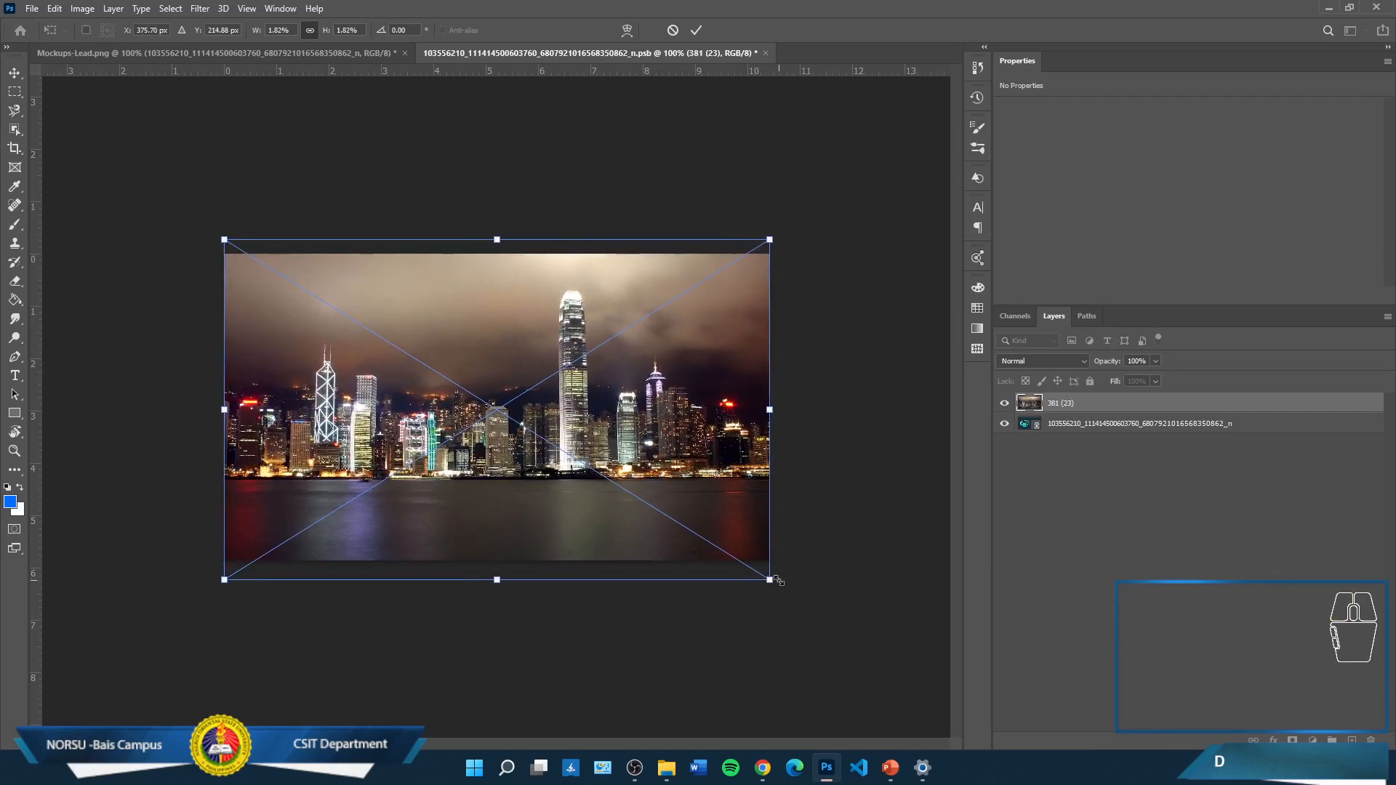
key(Return)
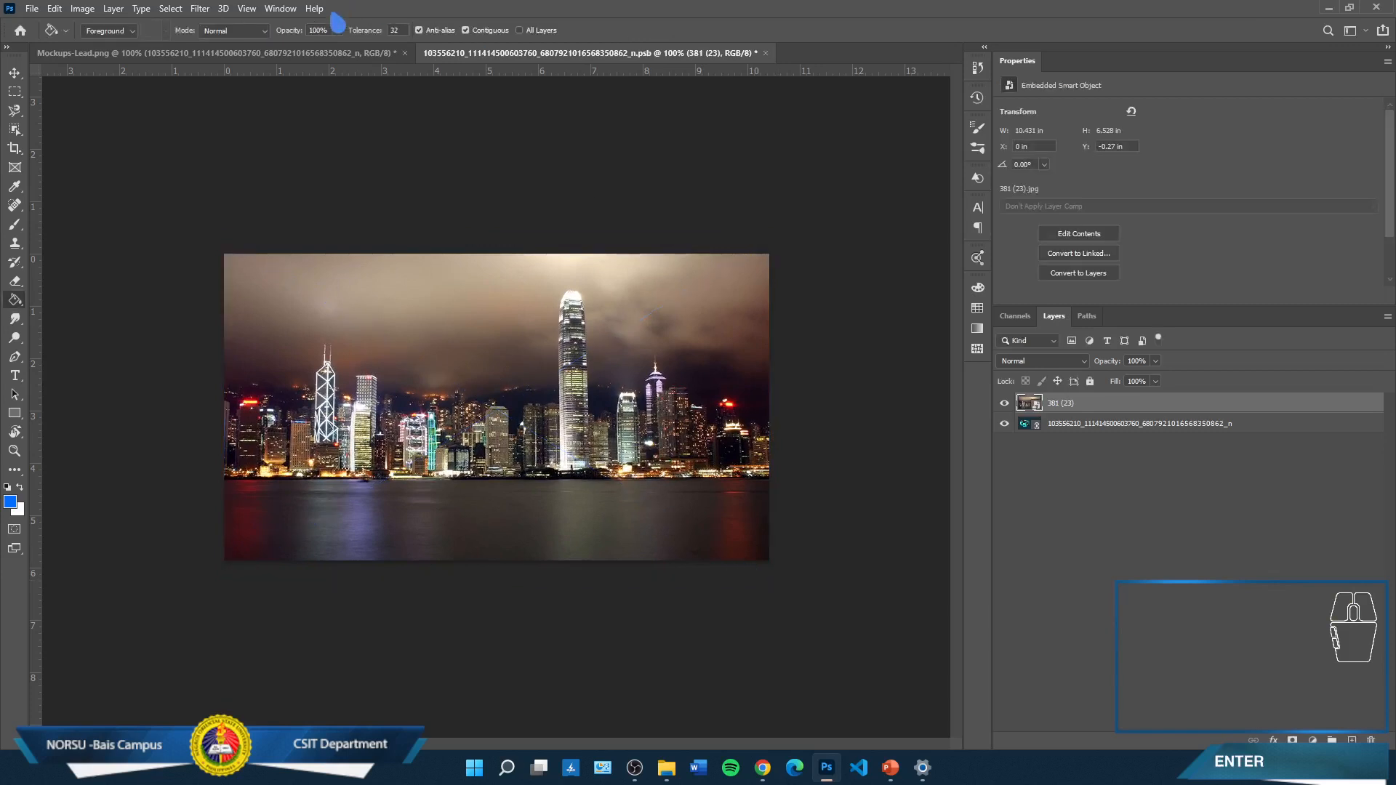
Save the smart object contents with the skyline image, and view the result in the Mockups-Lead.png document
click(32, 10)
click(63, 168)
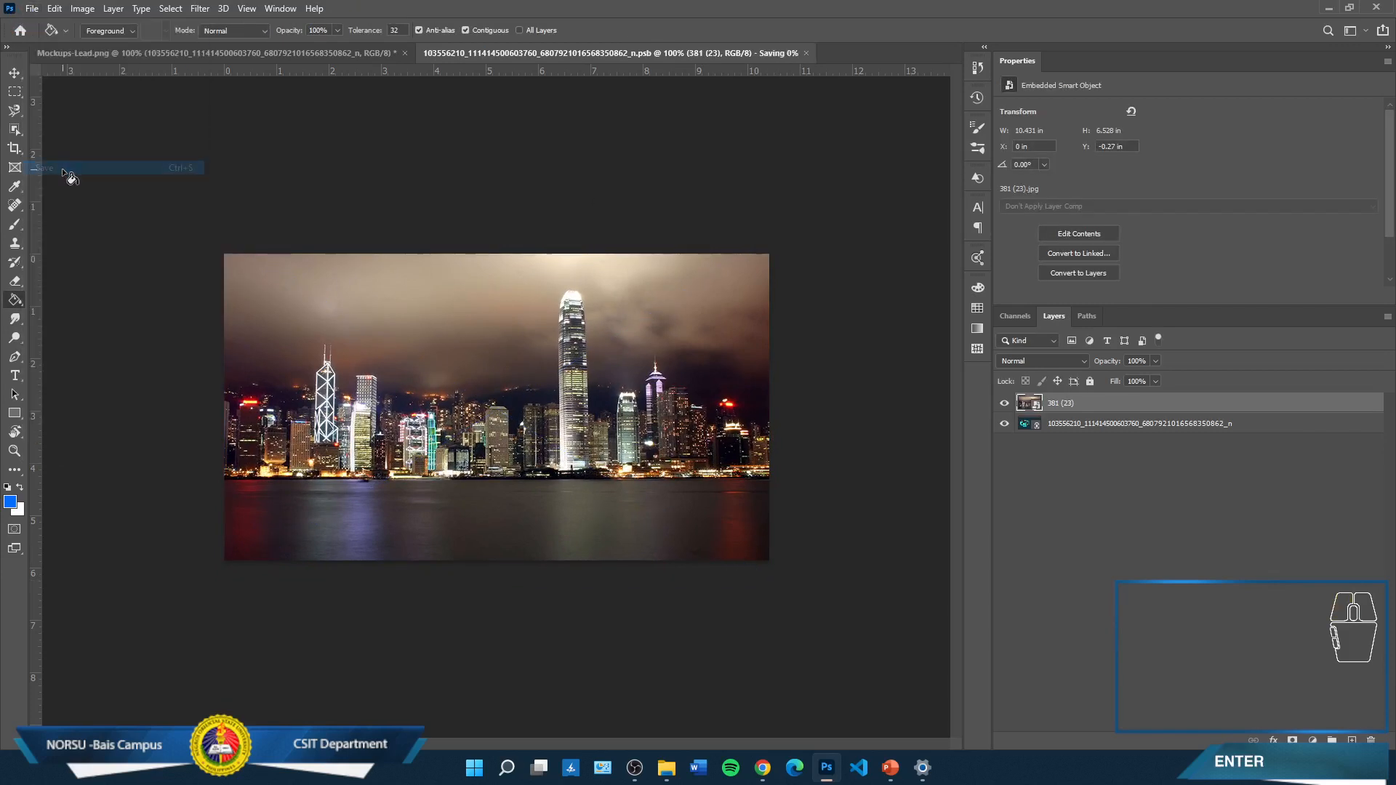
click(326, 55)
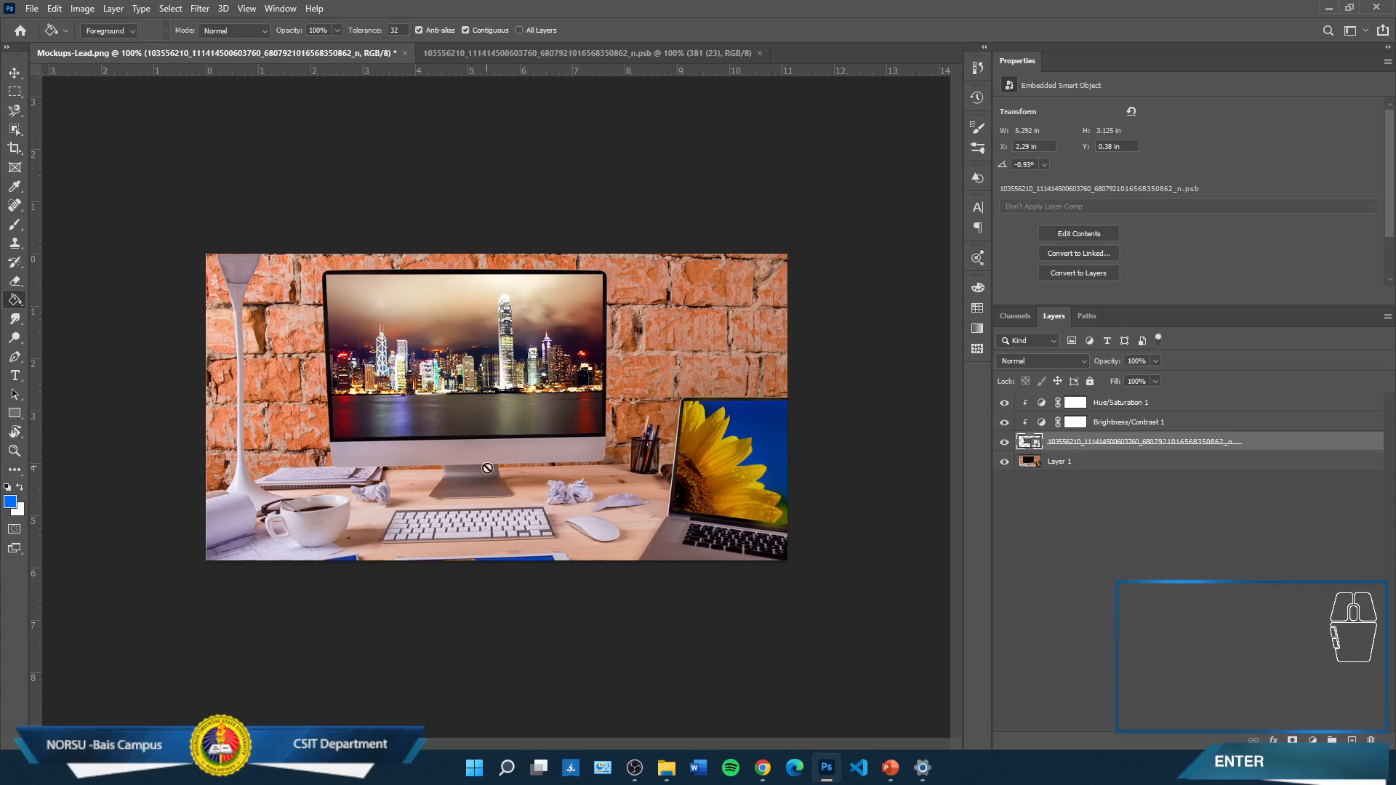
Reopen the monitor artwork's smart object contents and delete the 381 (23) layer
double_click(1024, 444)
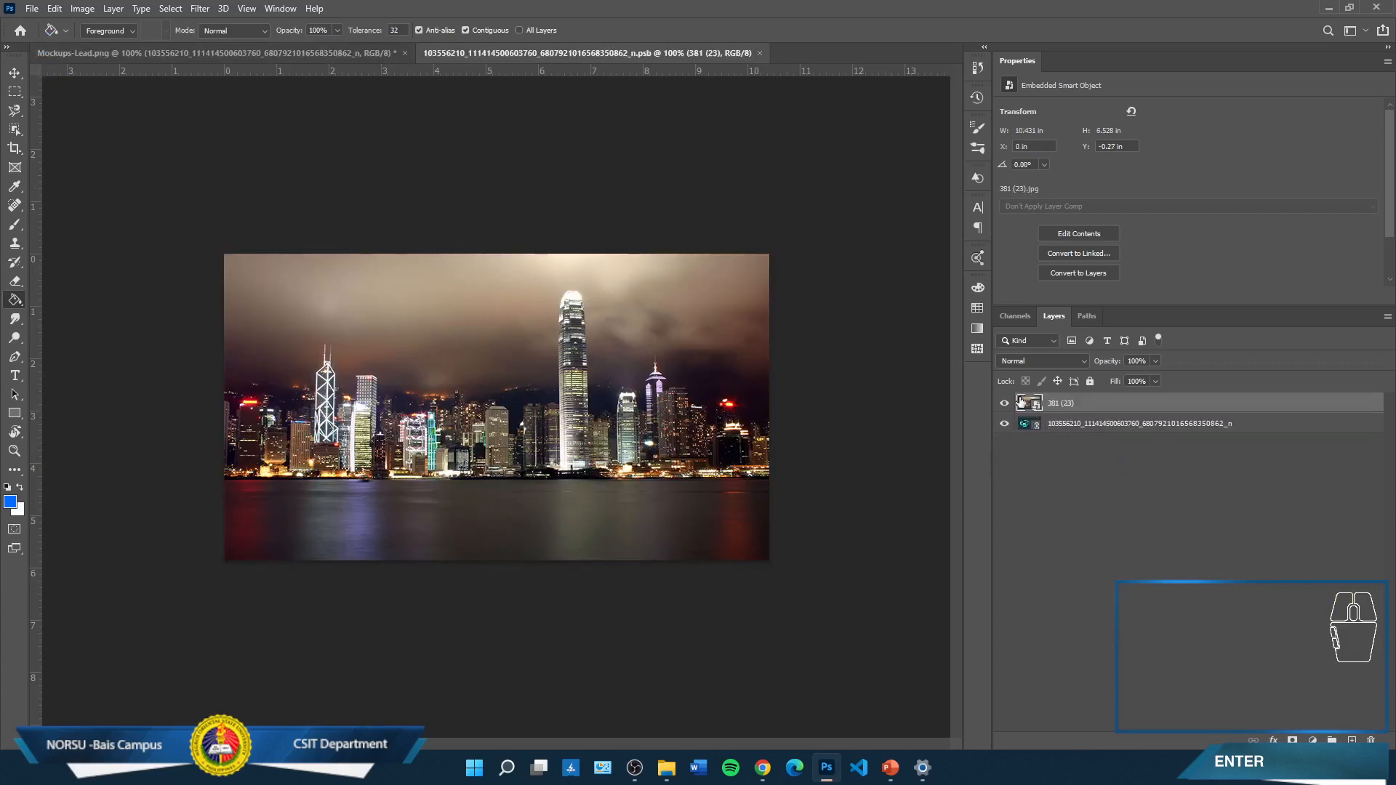
key(Delete)
Place 1920x1200 (2).jpg as an embedded image in the smart object document, and enlarge it to cover the whole canvas
click(32, 8)
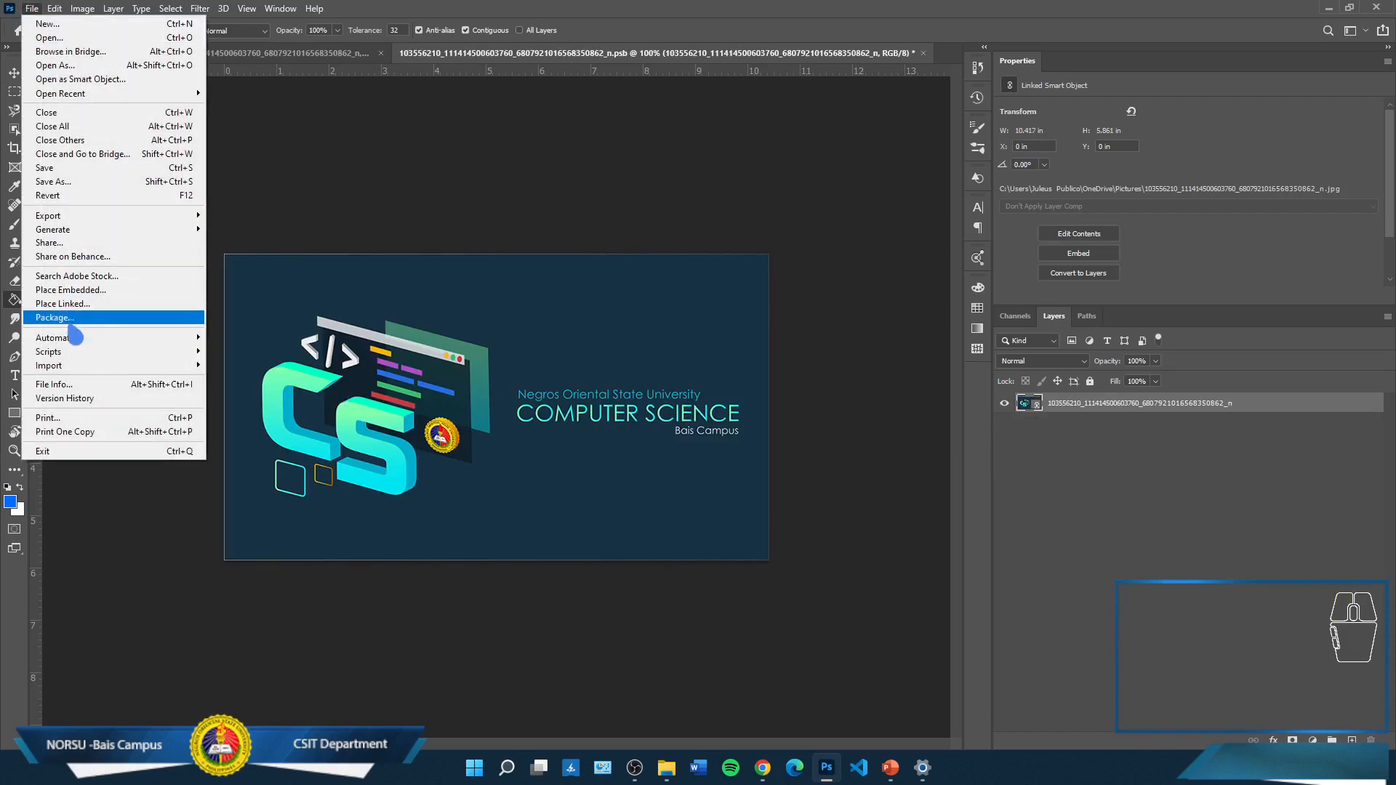
click(89, 290)
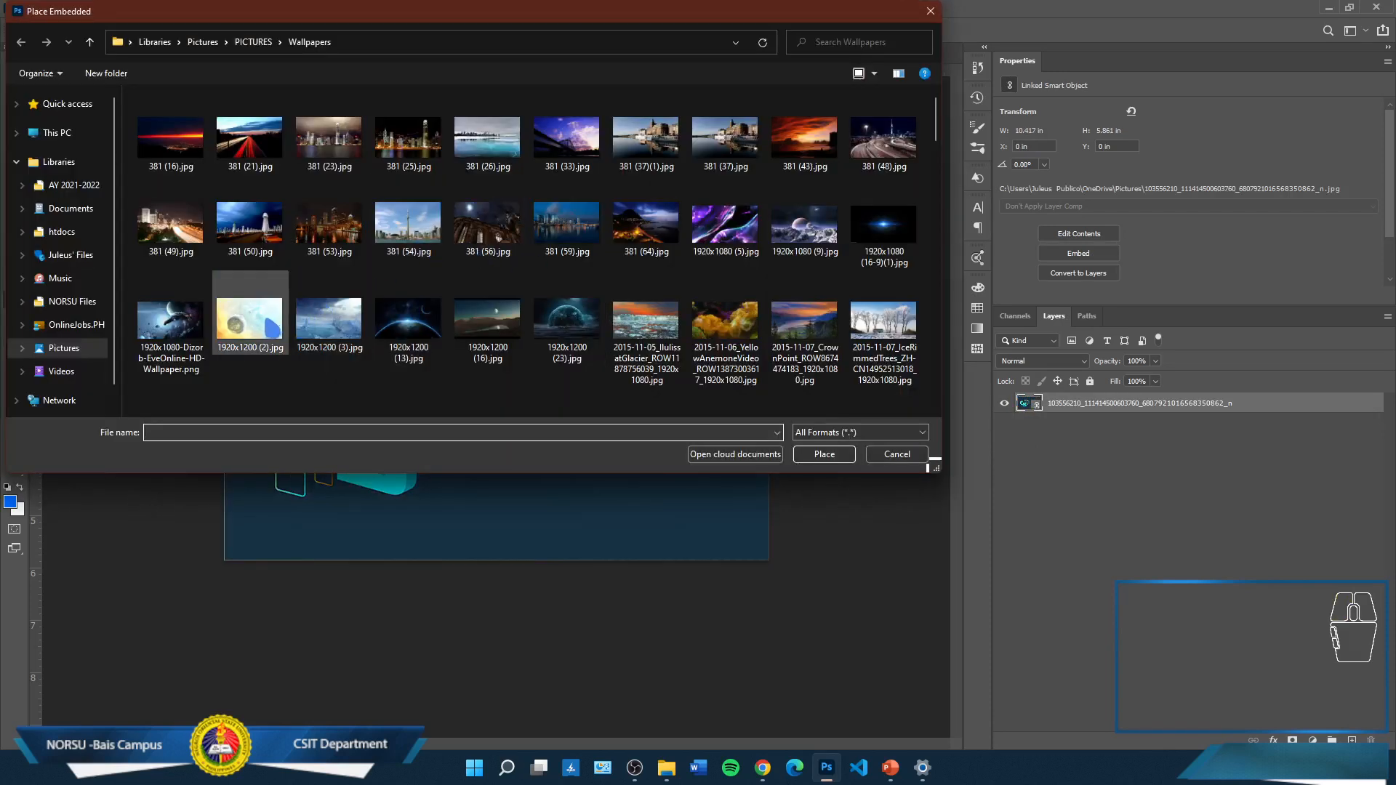
click(269, 329)
click(825, 454)
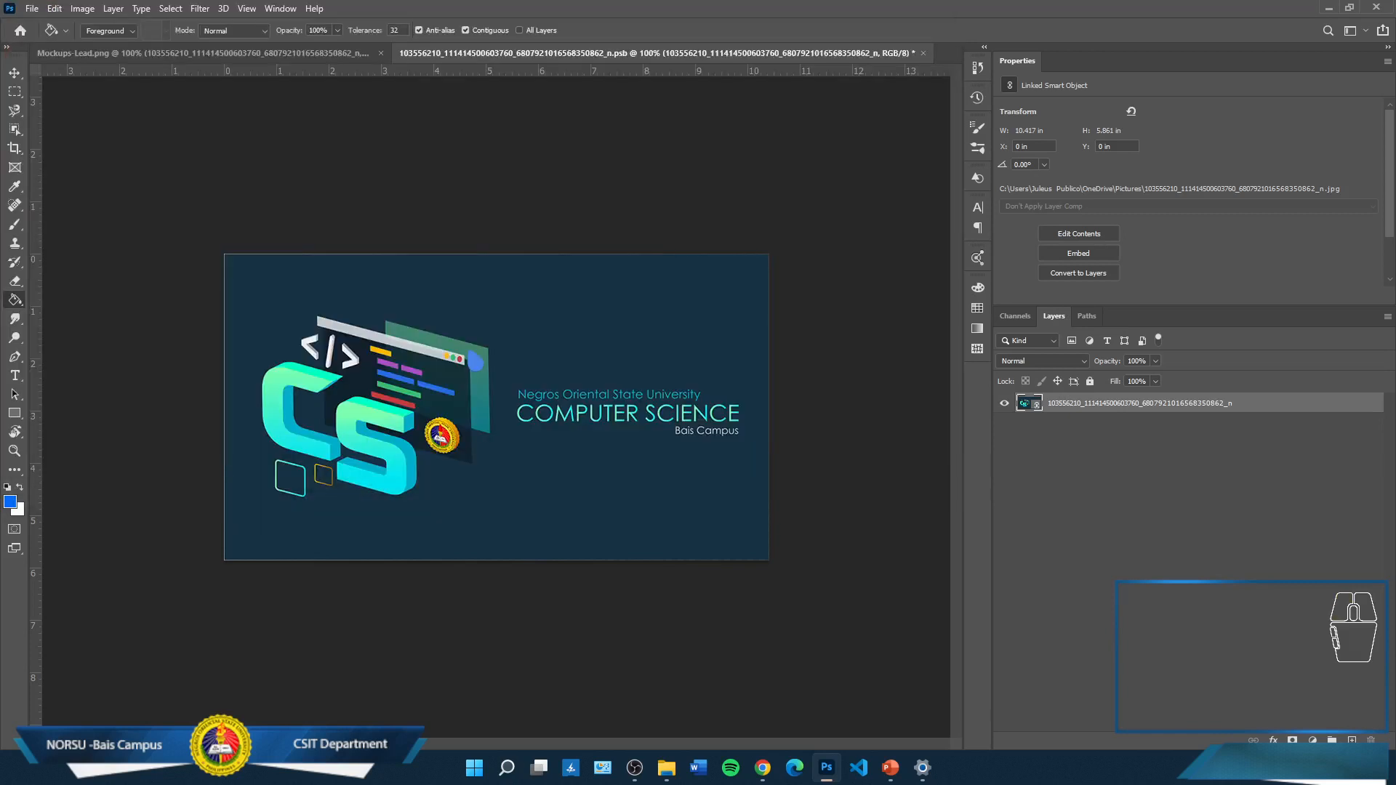
drag(545, 407, 439, 357)
drag(551, 465, 771, 595)
key(Return)
Rasterize the planet image layer for a Paint Bucket fill, and undo the fill
key(g)
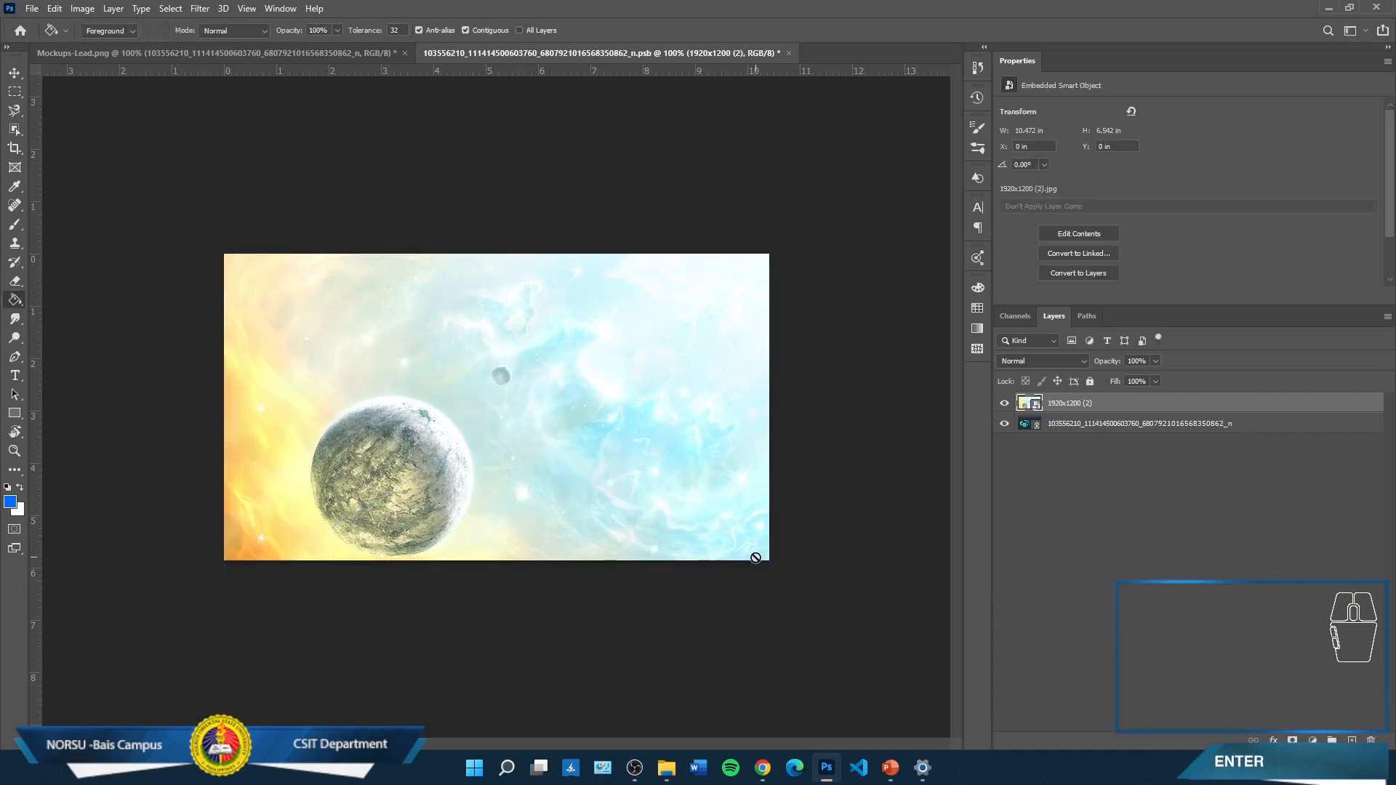
click(567, 487)
click(684, 296)
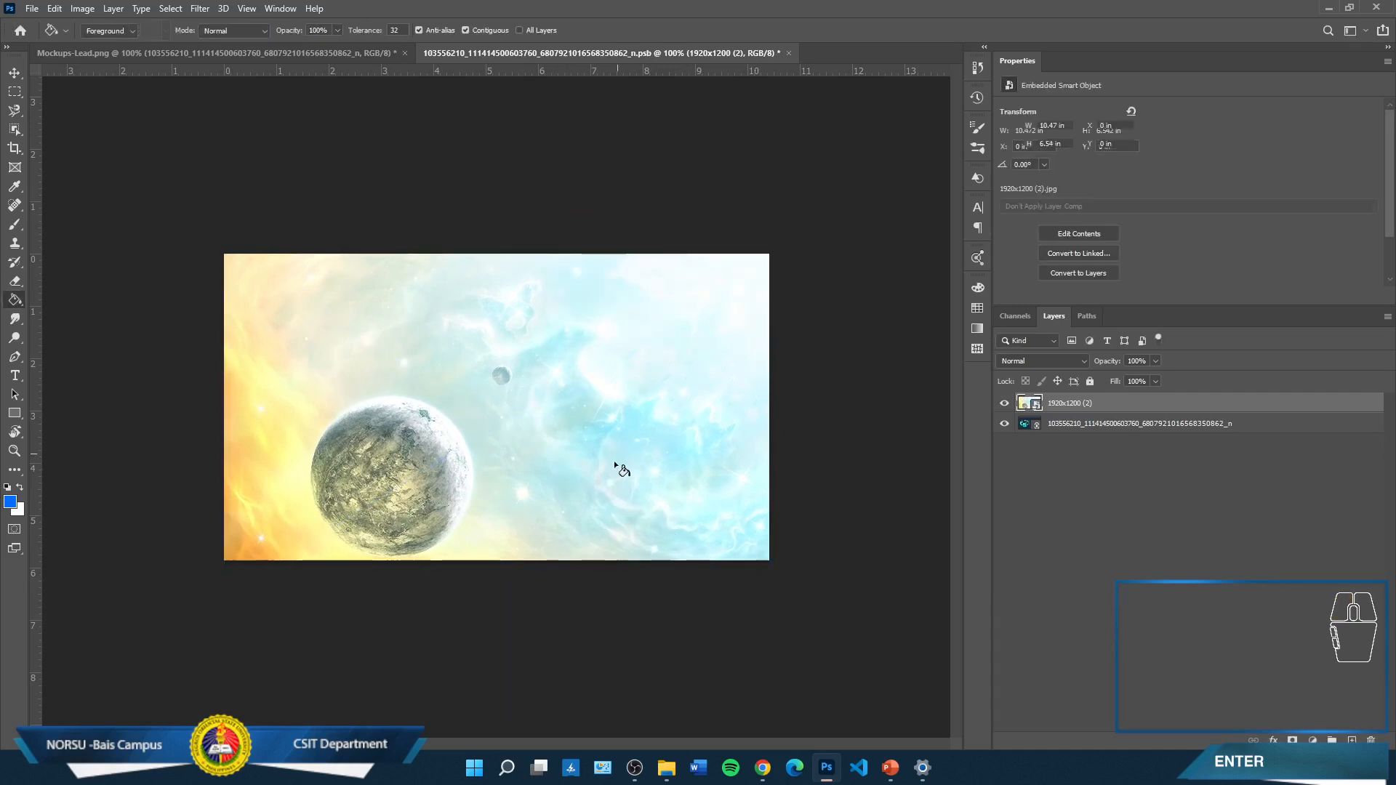
click(545, 451)
key(ctrl+z)
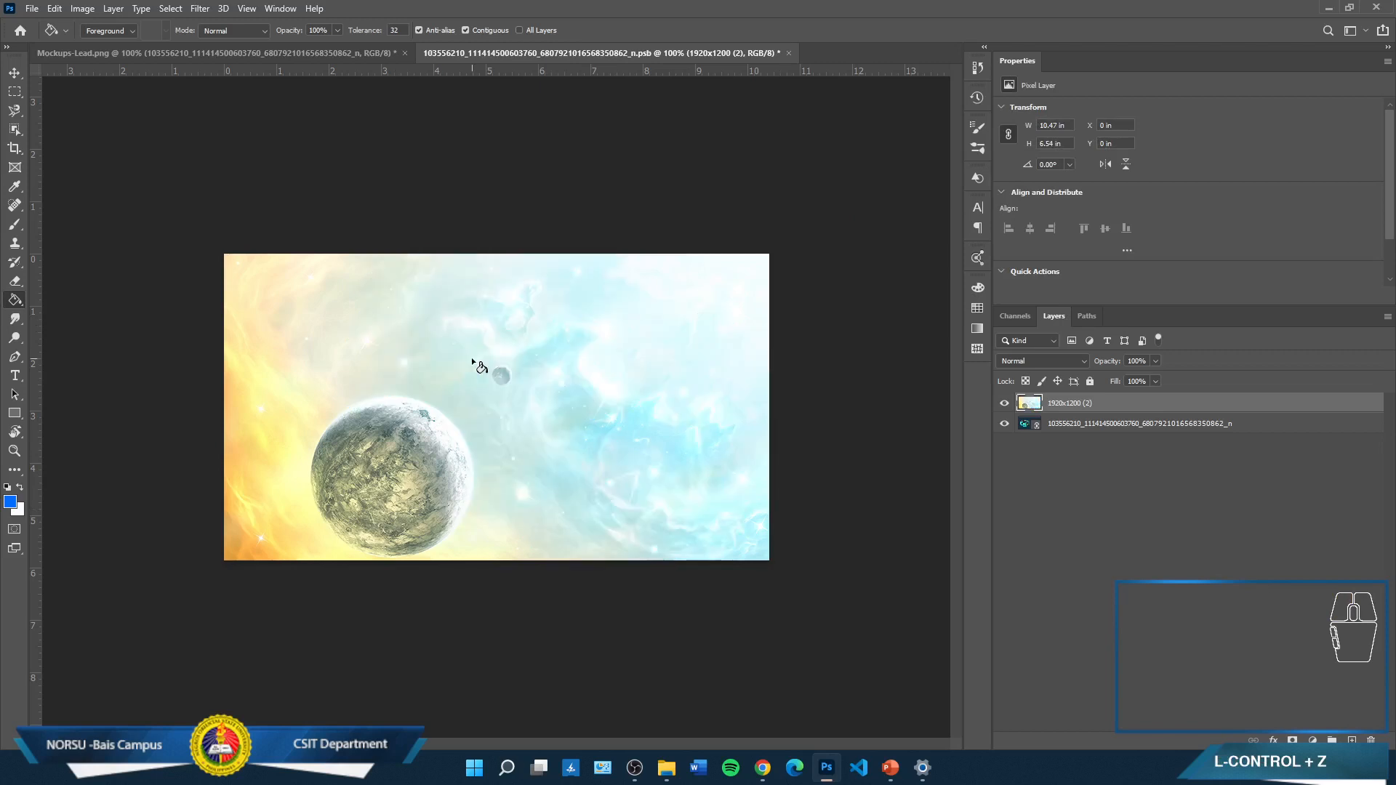
Move the planet image upward to about X -0.06 in, Y -0.68 in
key(v)
drag(509, 414, 499, 382)
Add the text "Luna." in the canvas's upper right area, to the right of the small moon
key(t)
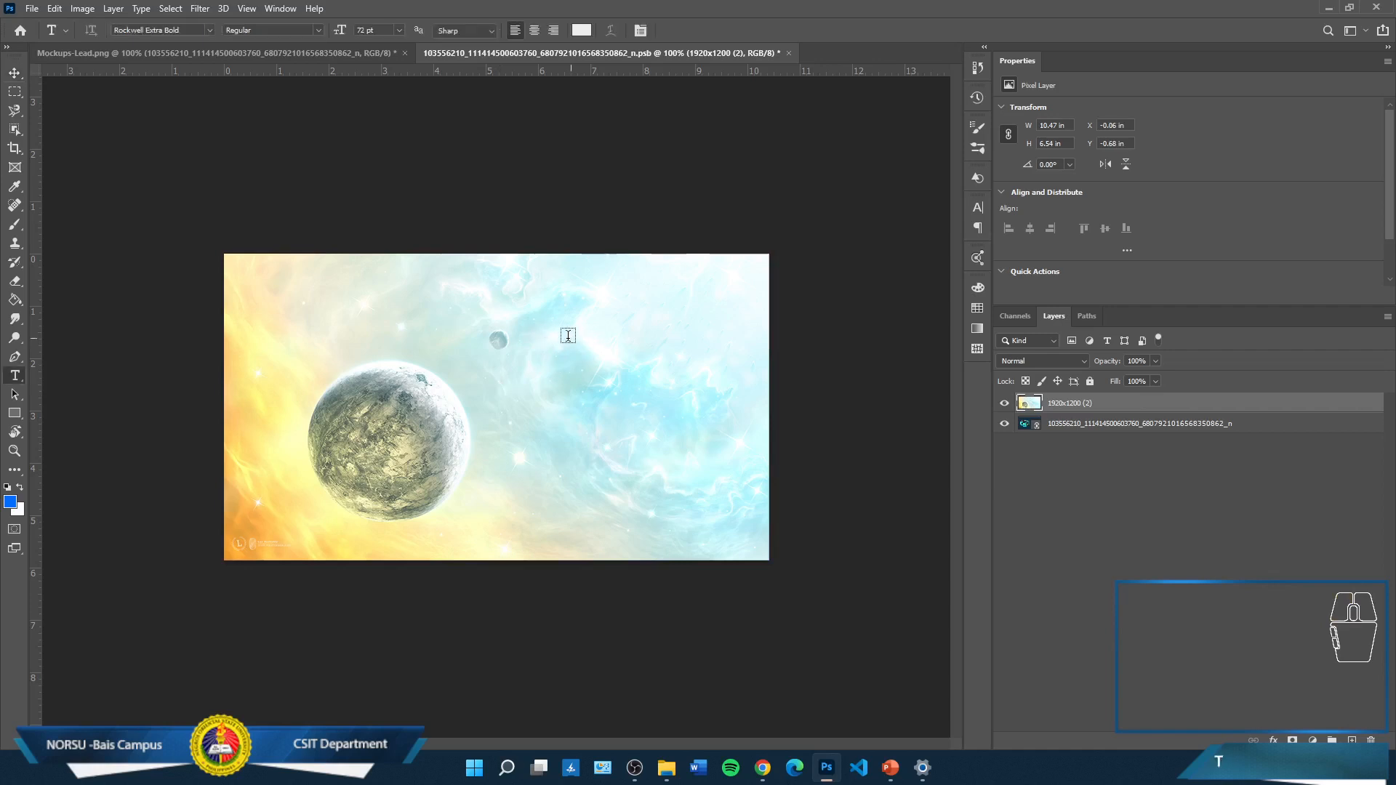
click(576, 343)
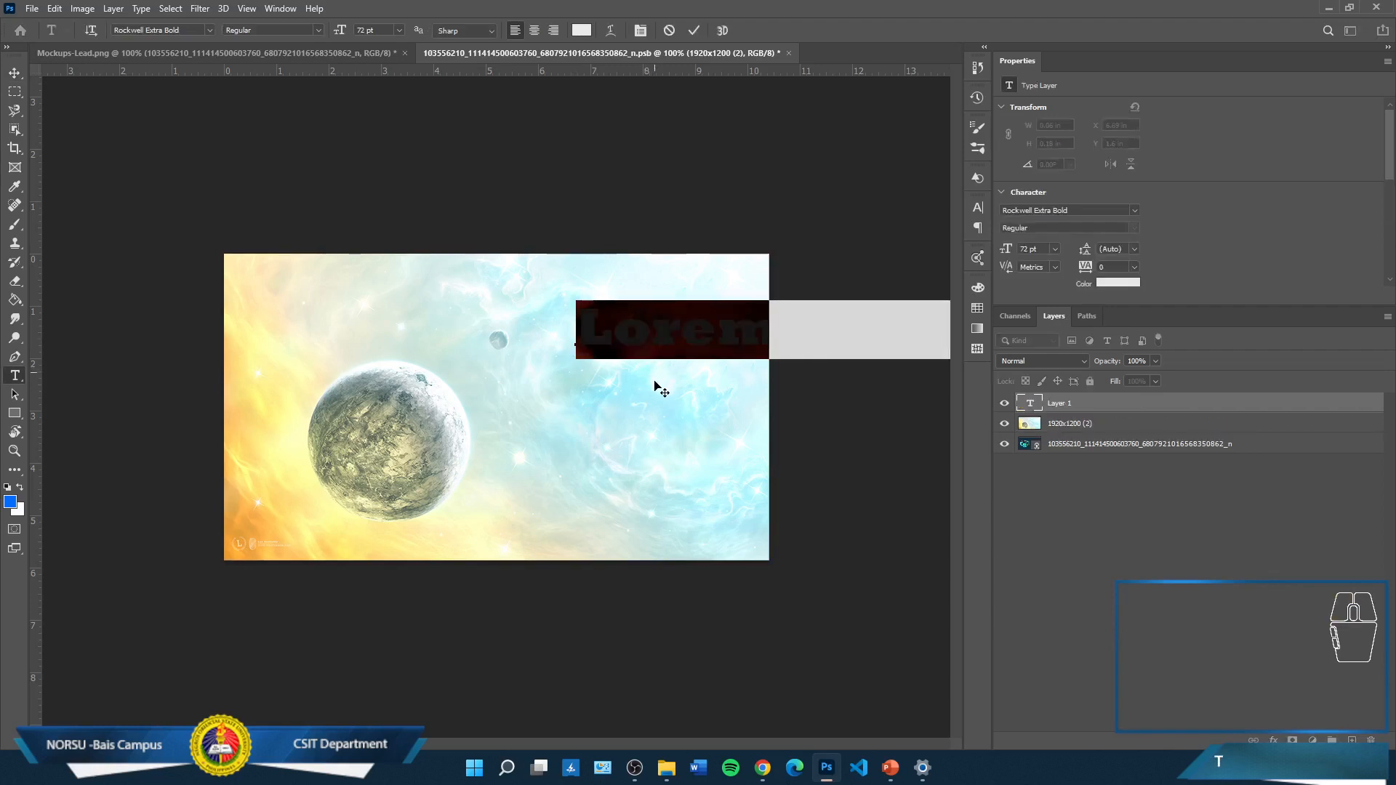
text(Luna.)
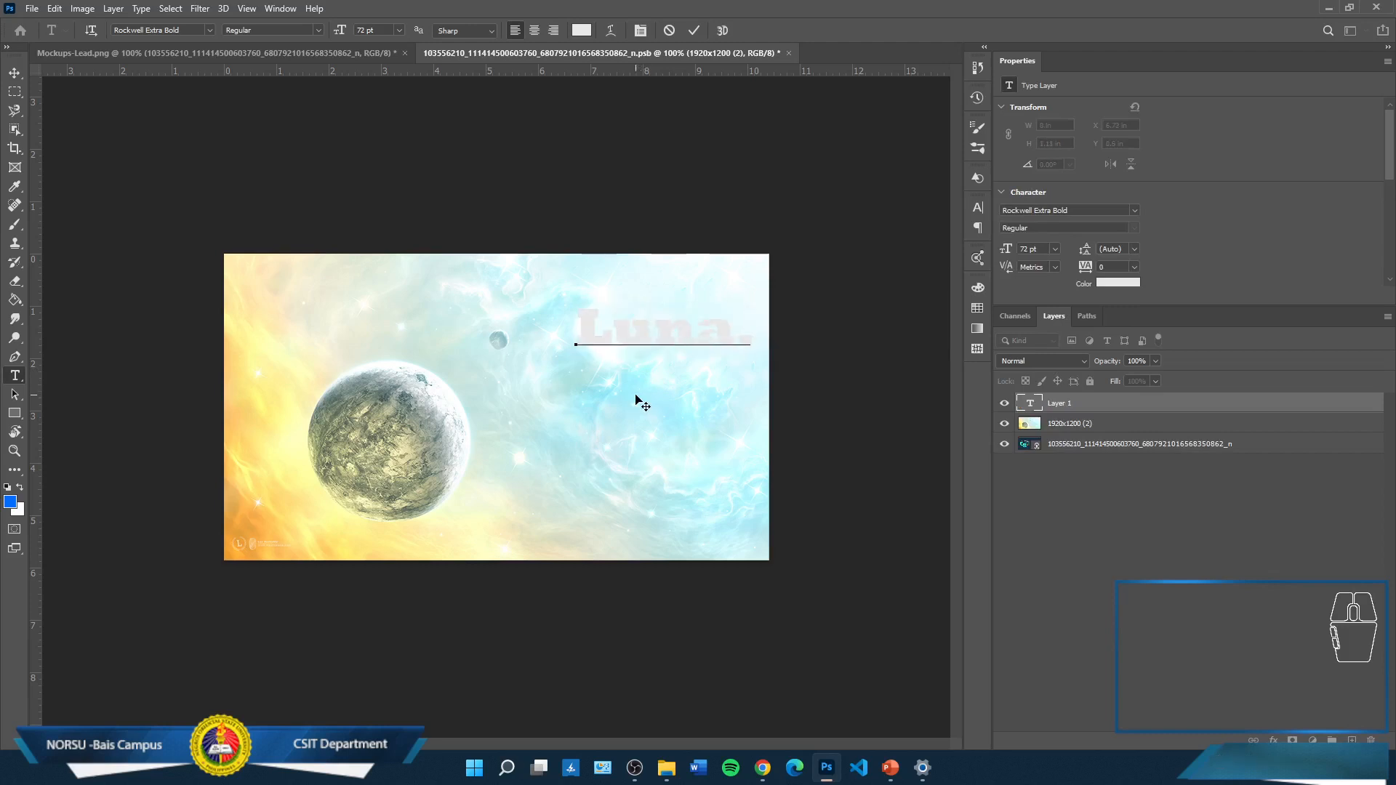
Select all of the "Luna." text and set its colour to bright yellow
key(ctrl+a)
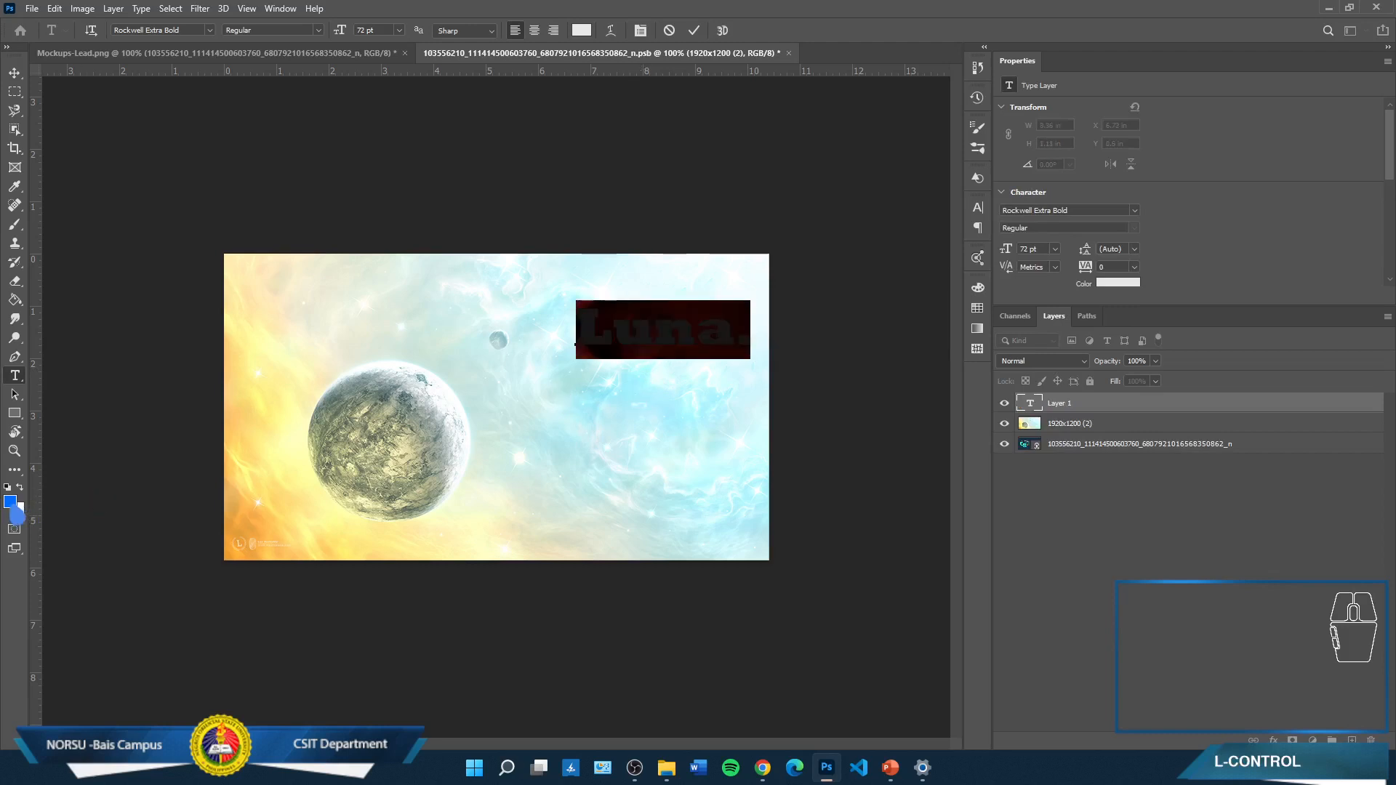
click(10, 505)
mouse_move(605, 165)
mouse_down()
mouse_move(581, 109)
mouse_move(755, 114)
mouse_up()
drag(773, 188, 773, 275)
click(902, 107)
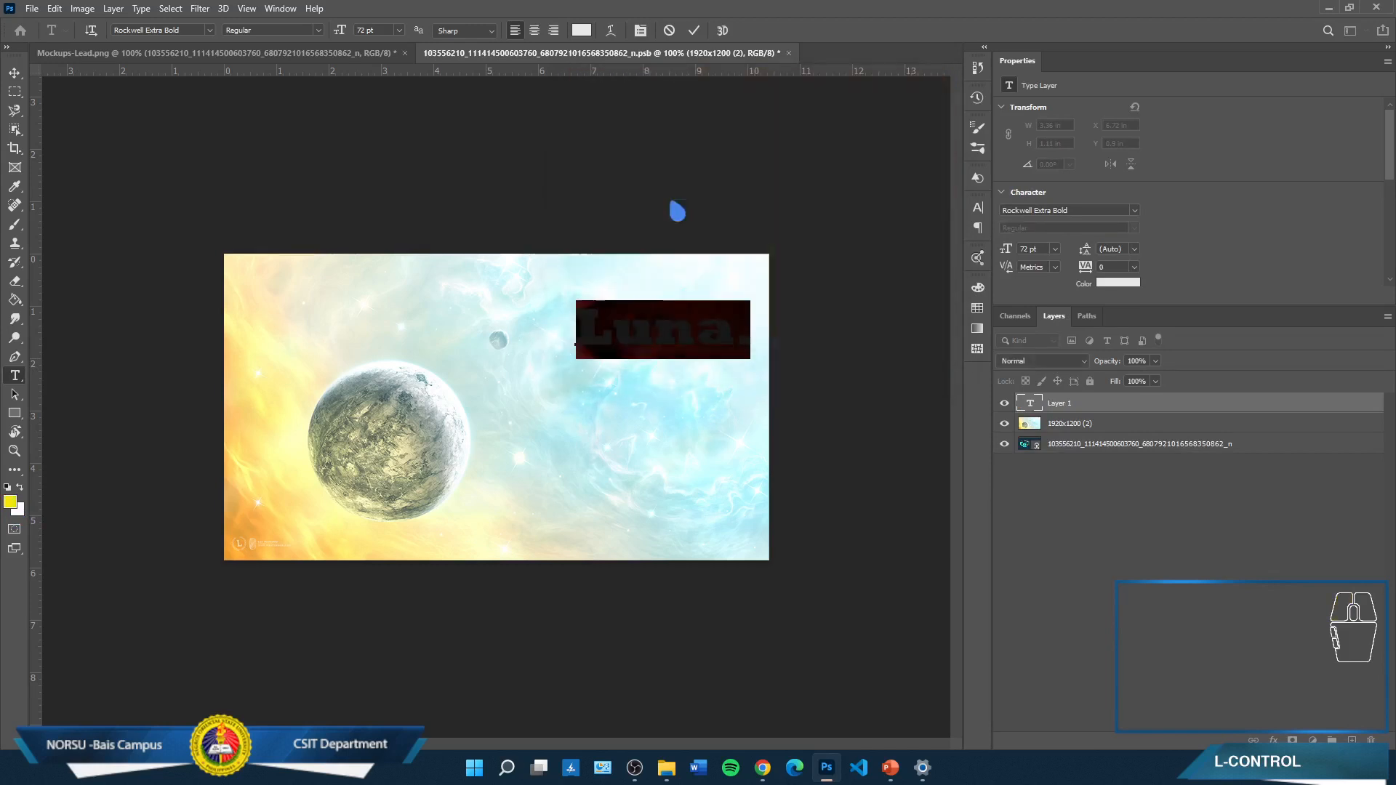
Change the font of the "Luna." text to Bickham Script Pro
click(218, 35)
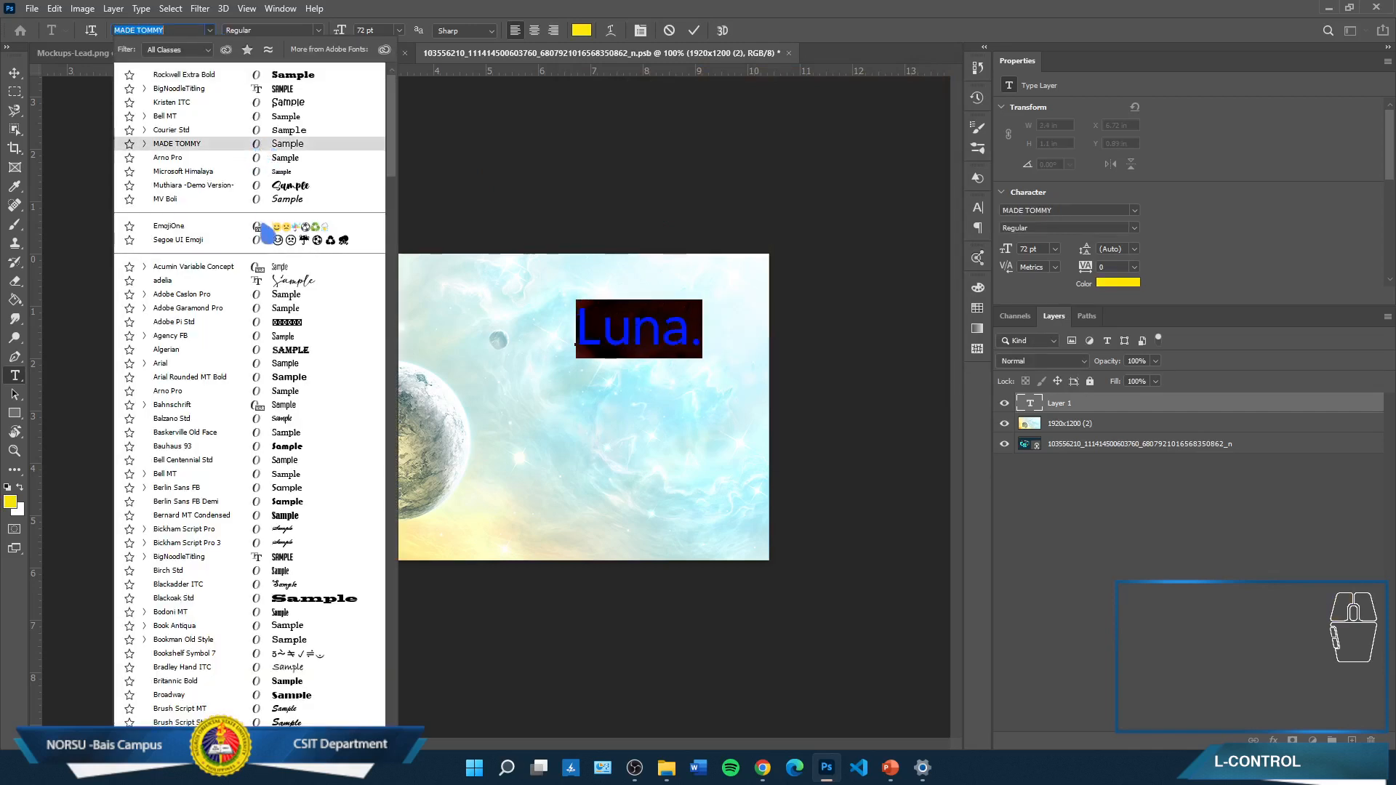
click(521, 330)
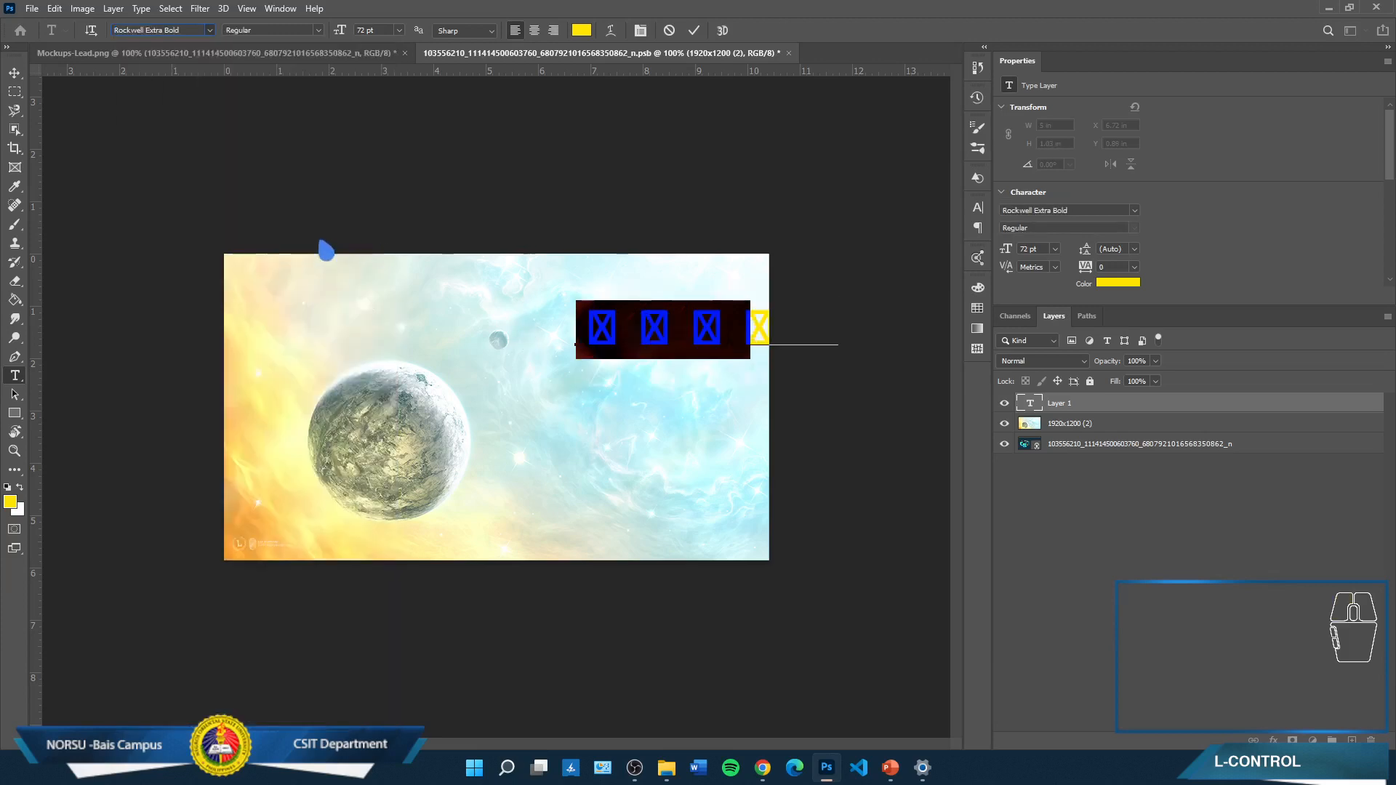
click(211, 30)
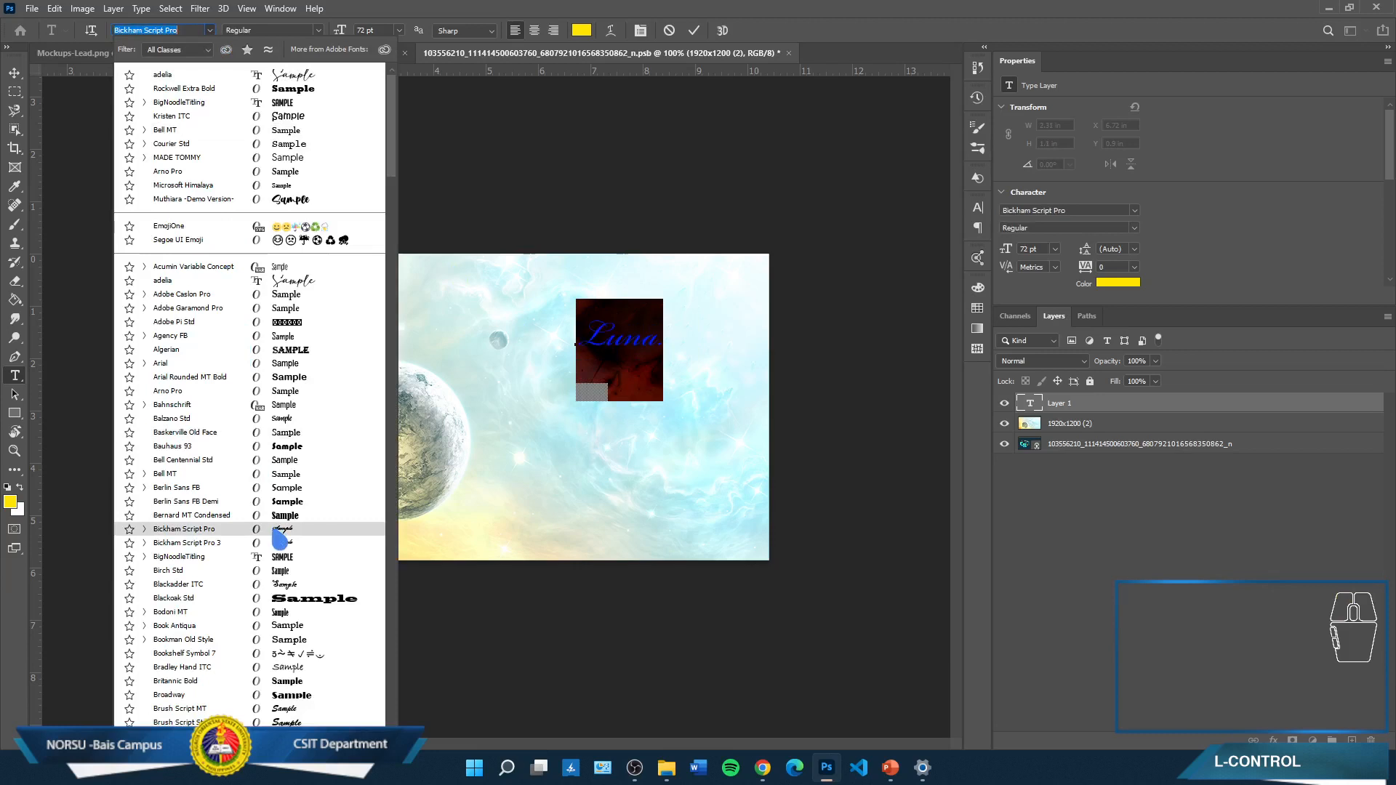
click(280, 531)
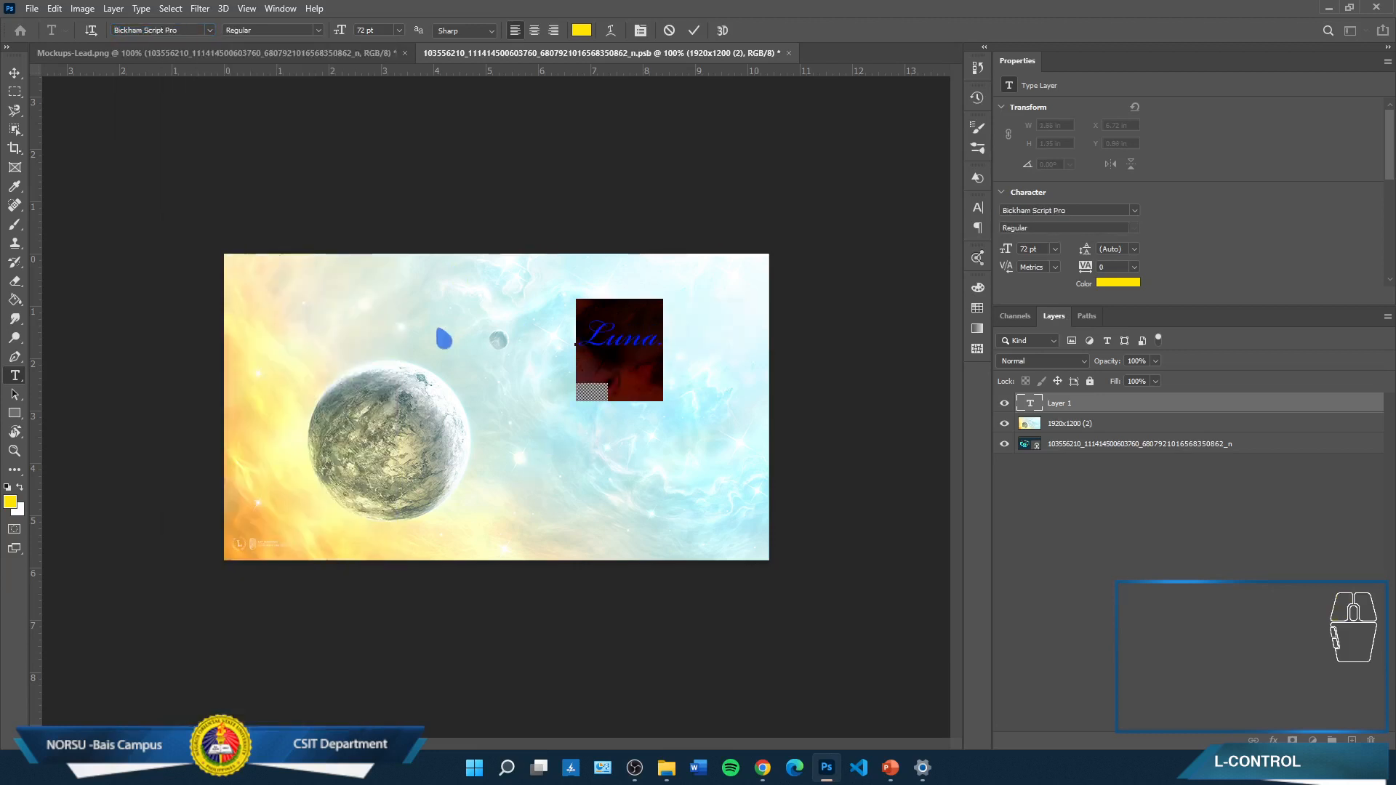
Scale the "Luna." text proportionally to about 249% and place it beside the large planet at about X 5.21 in, Y 1.14 in
click(14, 73)
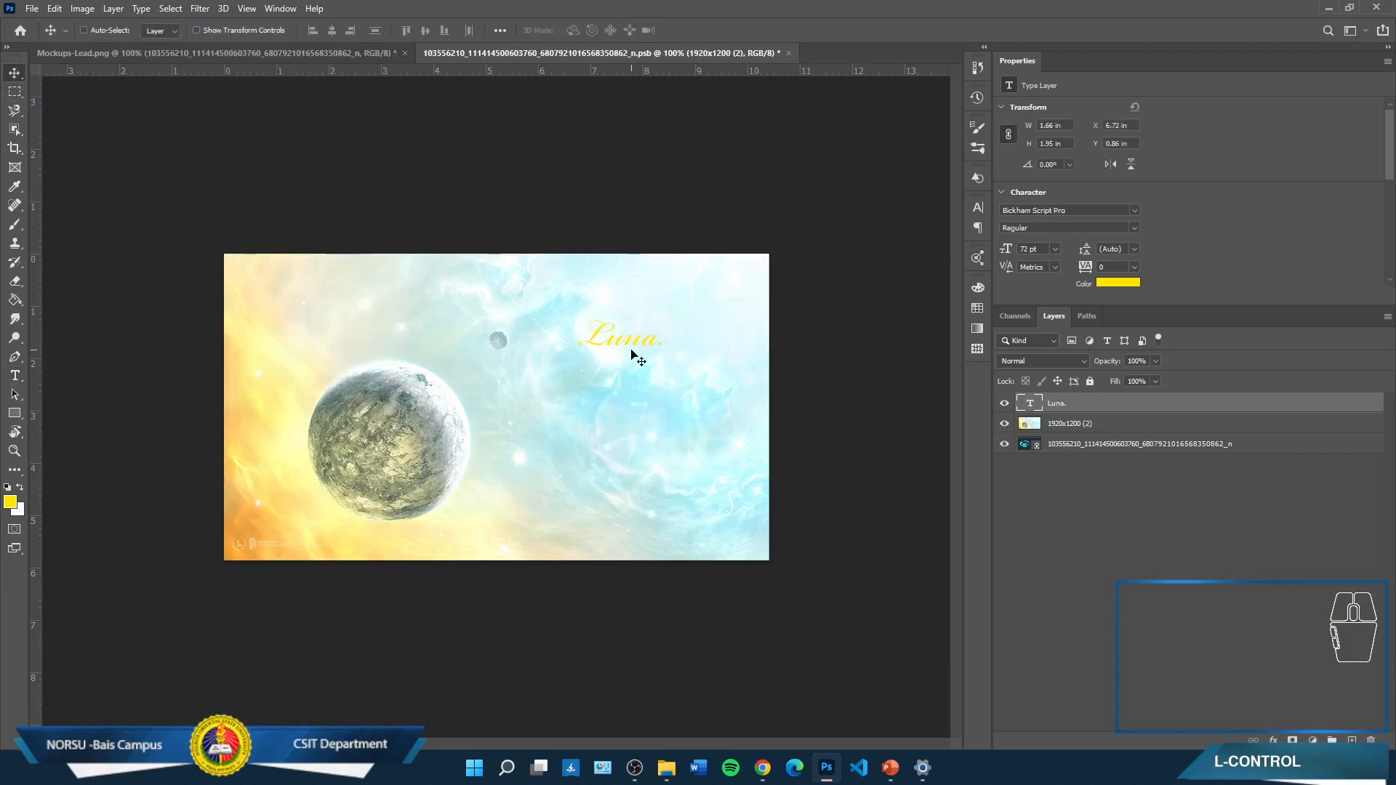
drag(631, 355, 589, 340)
key(ctrl+t)
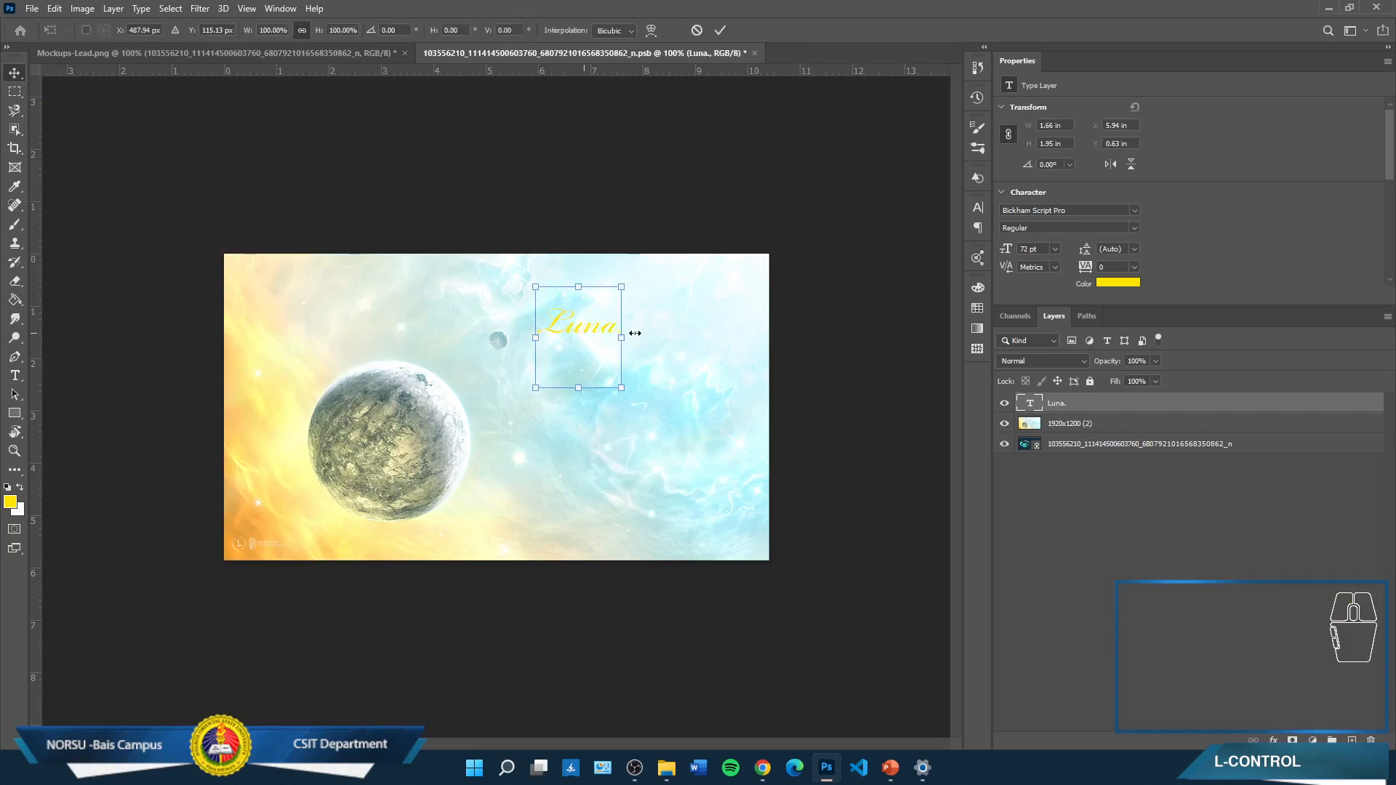
drag(624, 388, 758, 547)
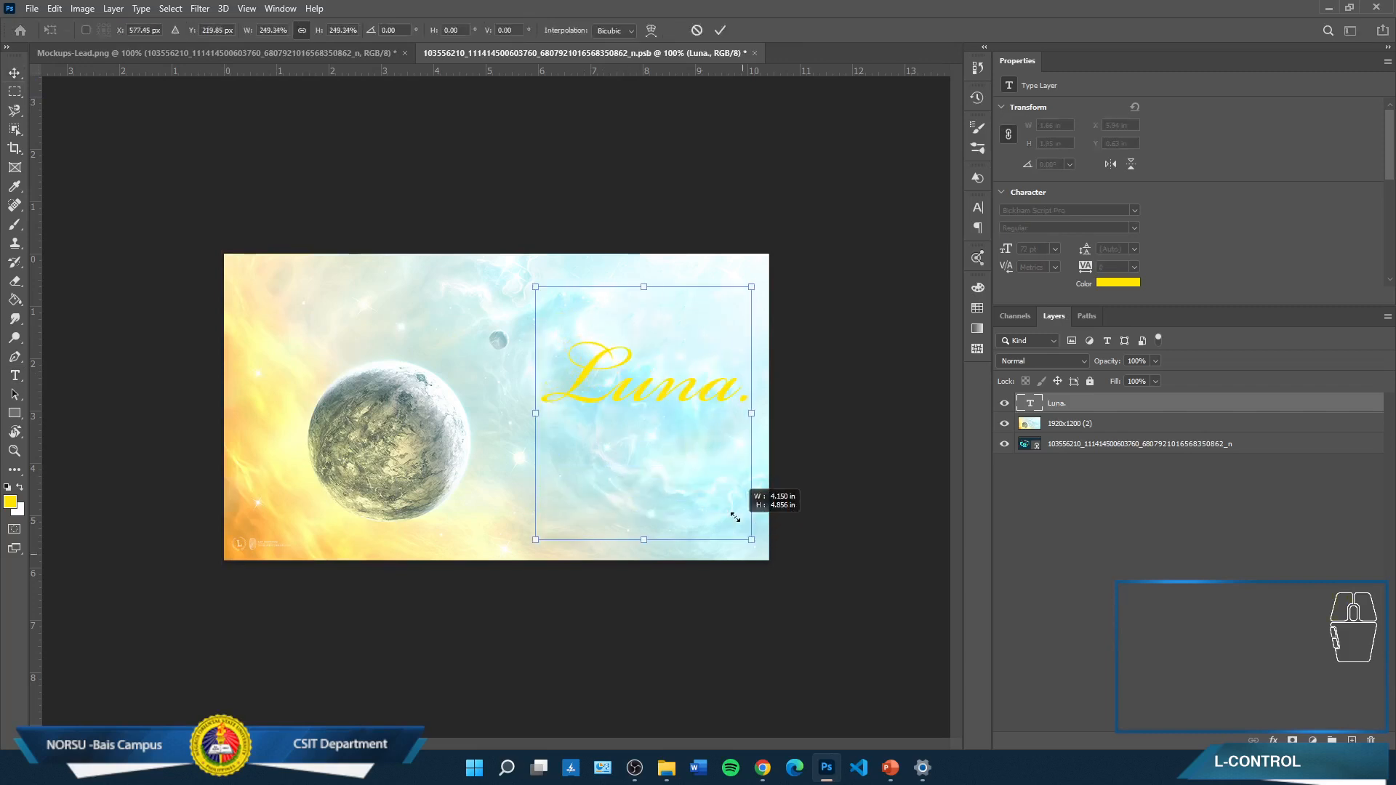
drag(680, 393, 649, 419)
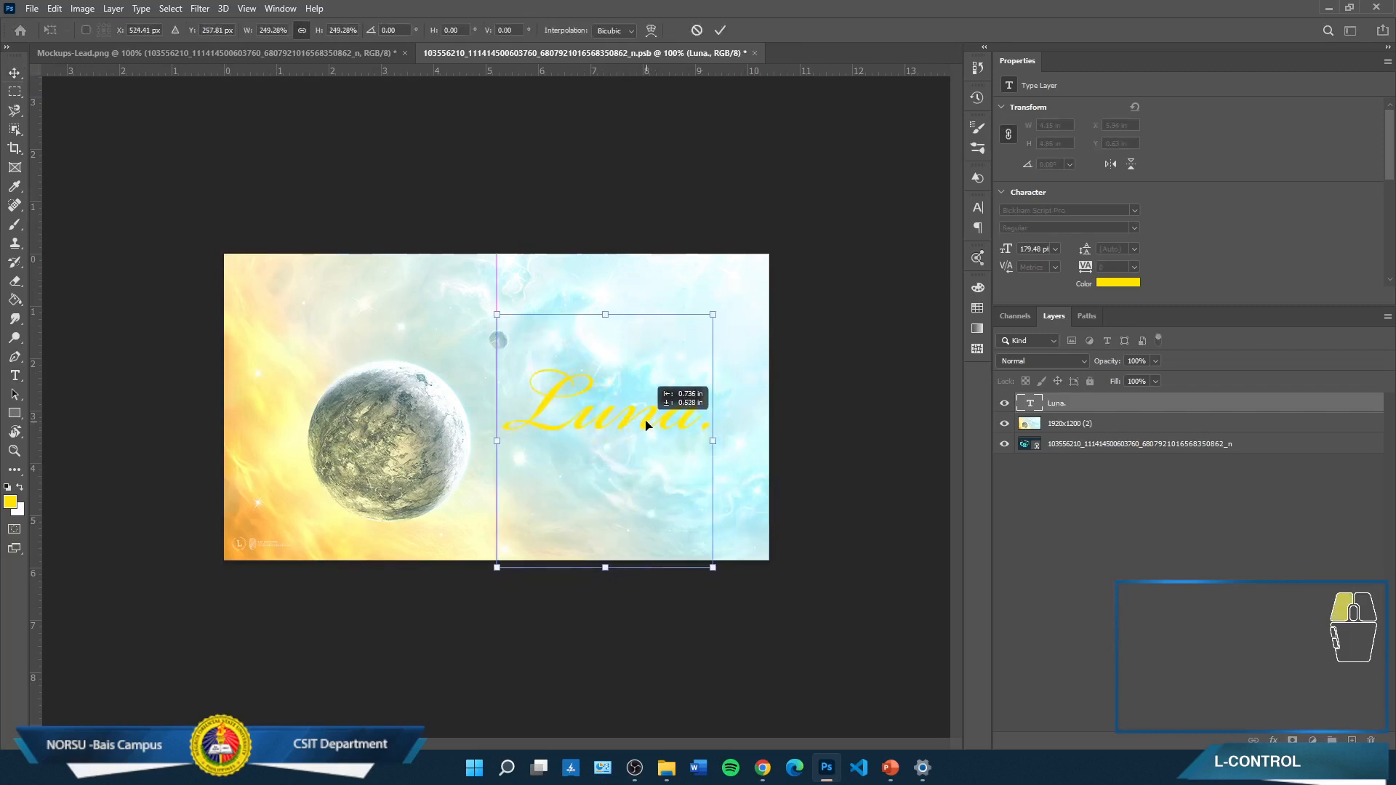
key(Return)
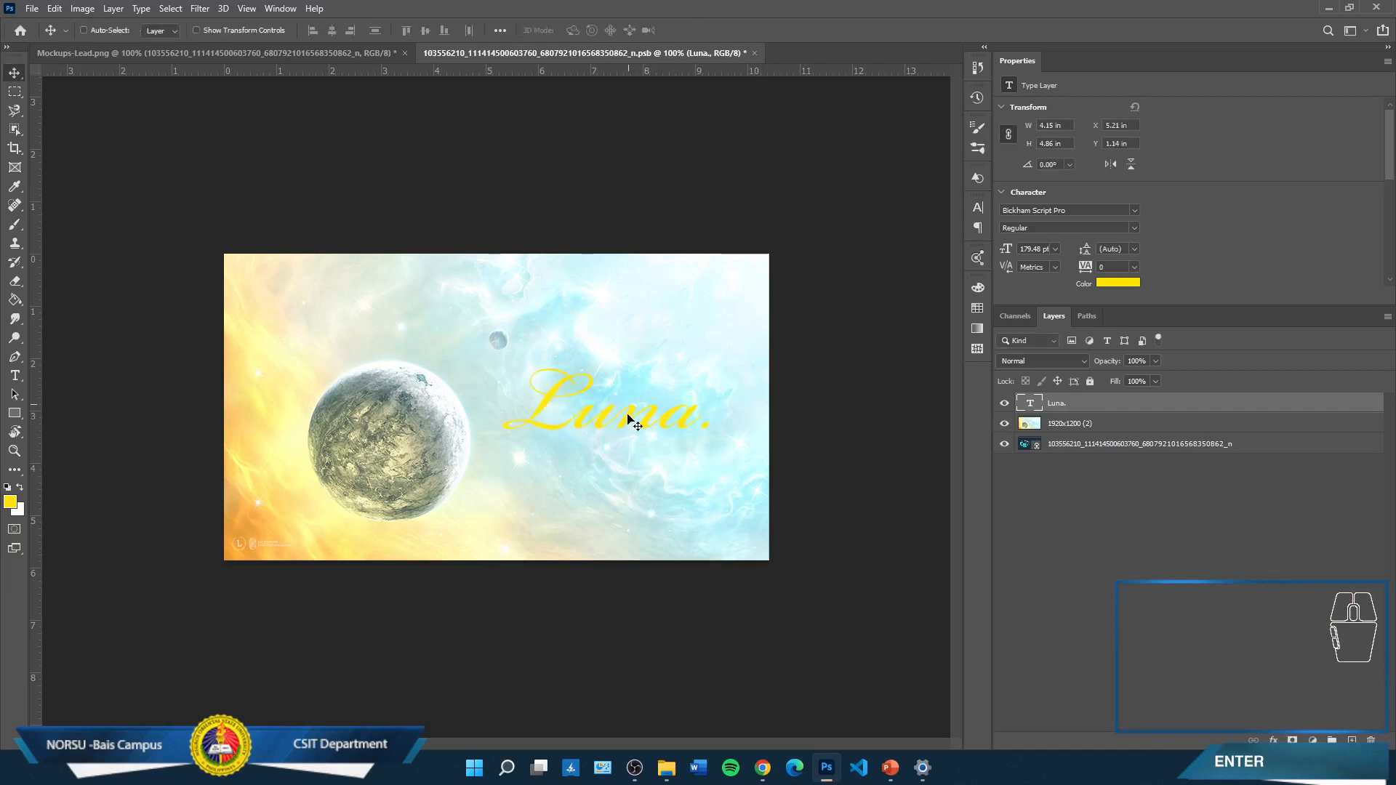
Save the edited smart object contents and return to the Mockups-Lead.png document
key(t)
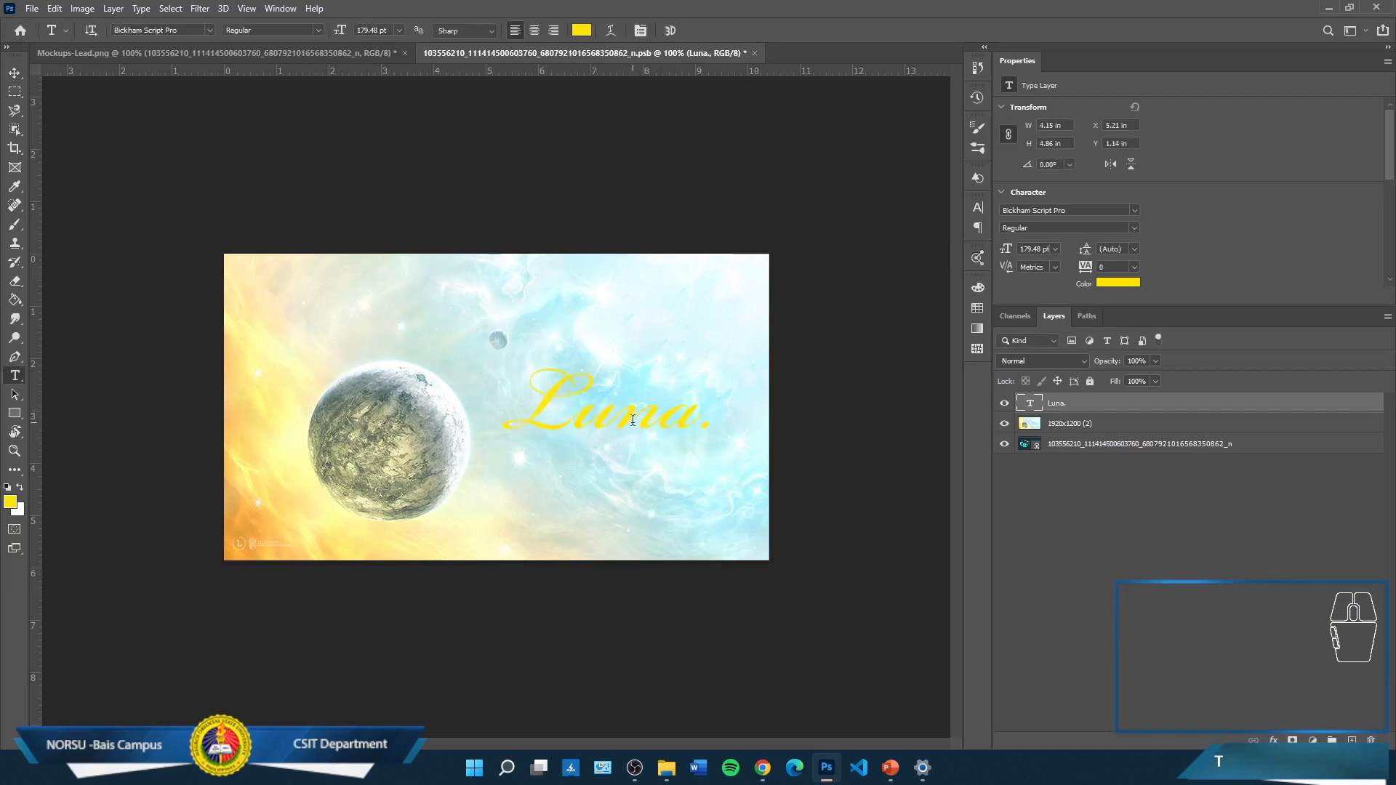
ctrl+click(81, 58)
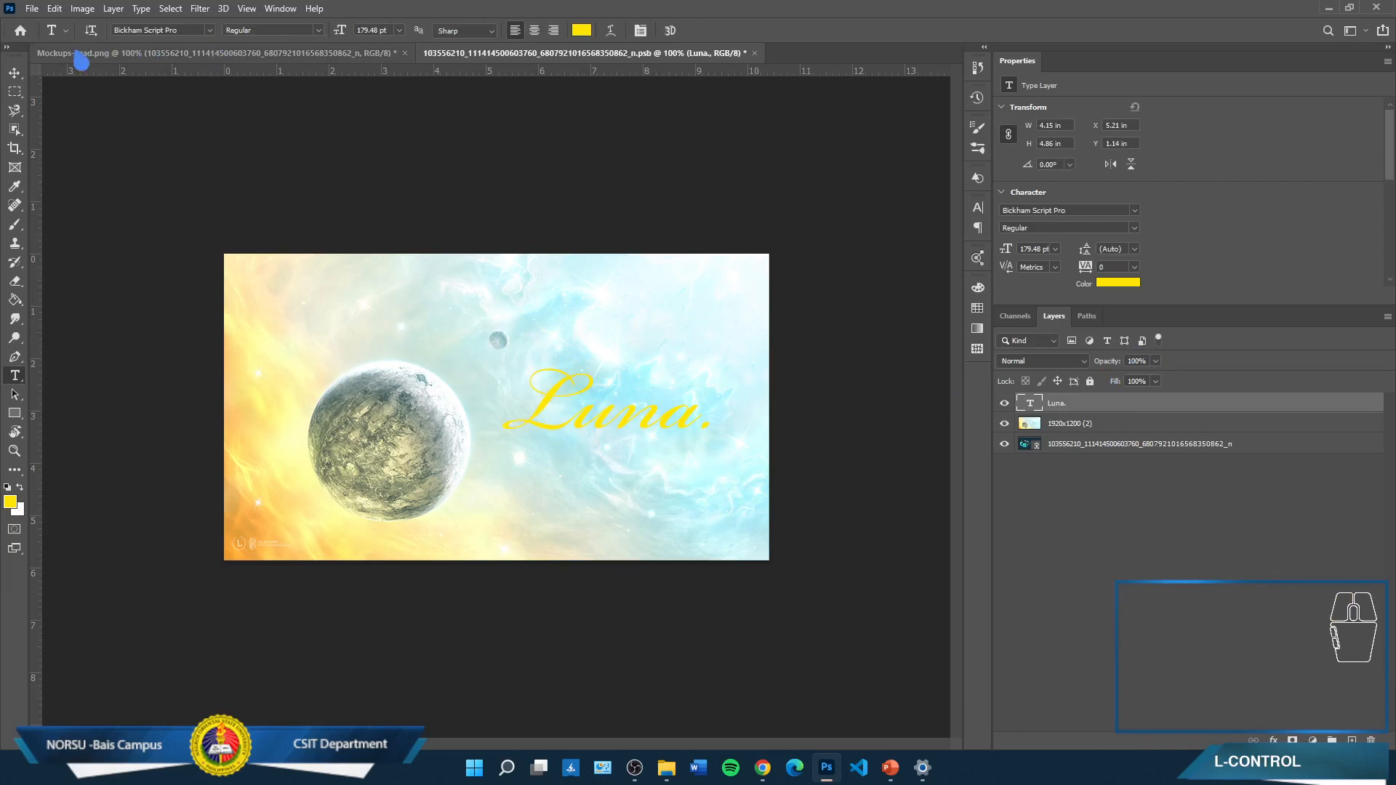
click(34, 10)
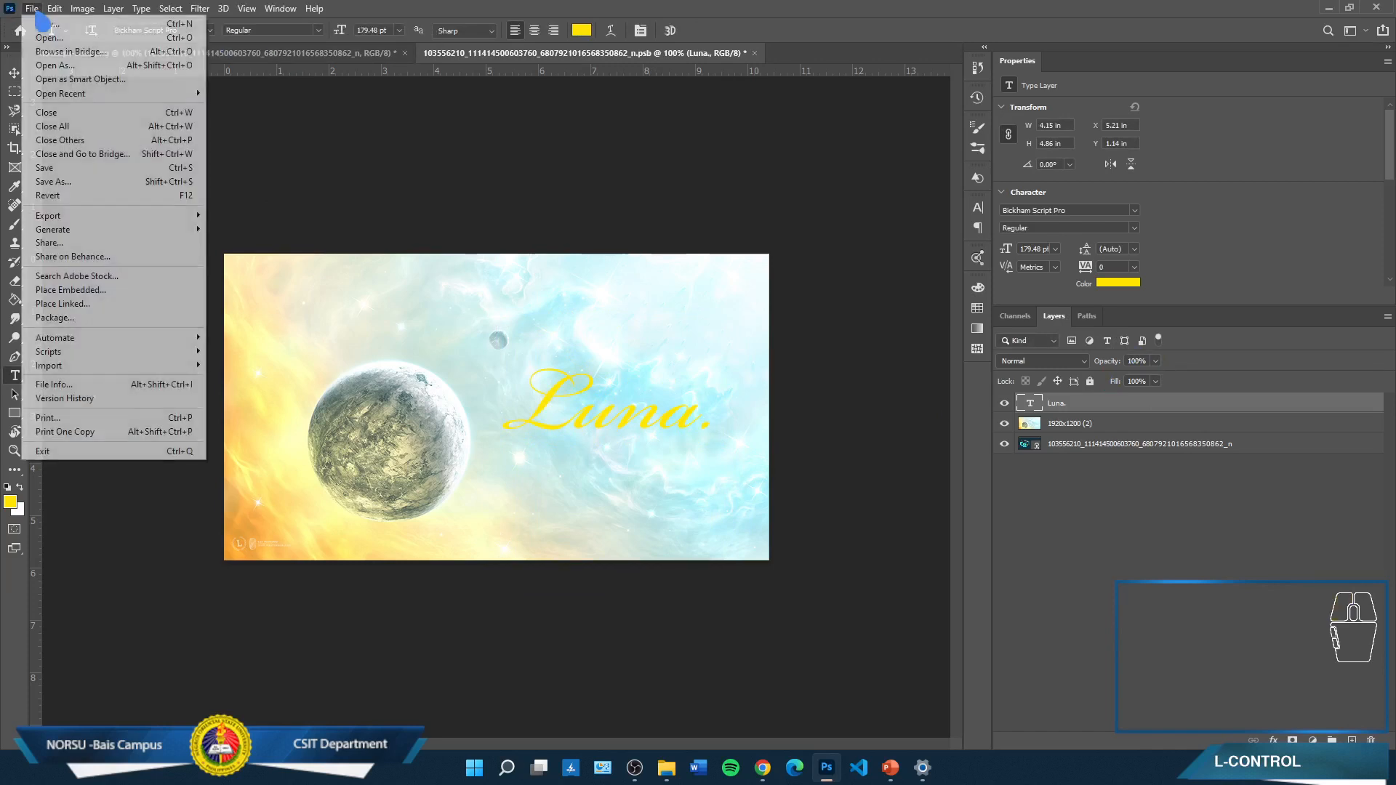
click(44, 168)
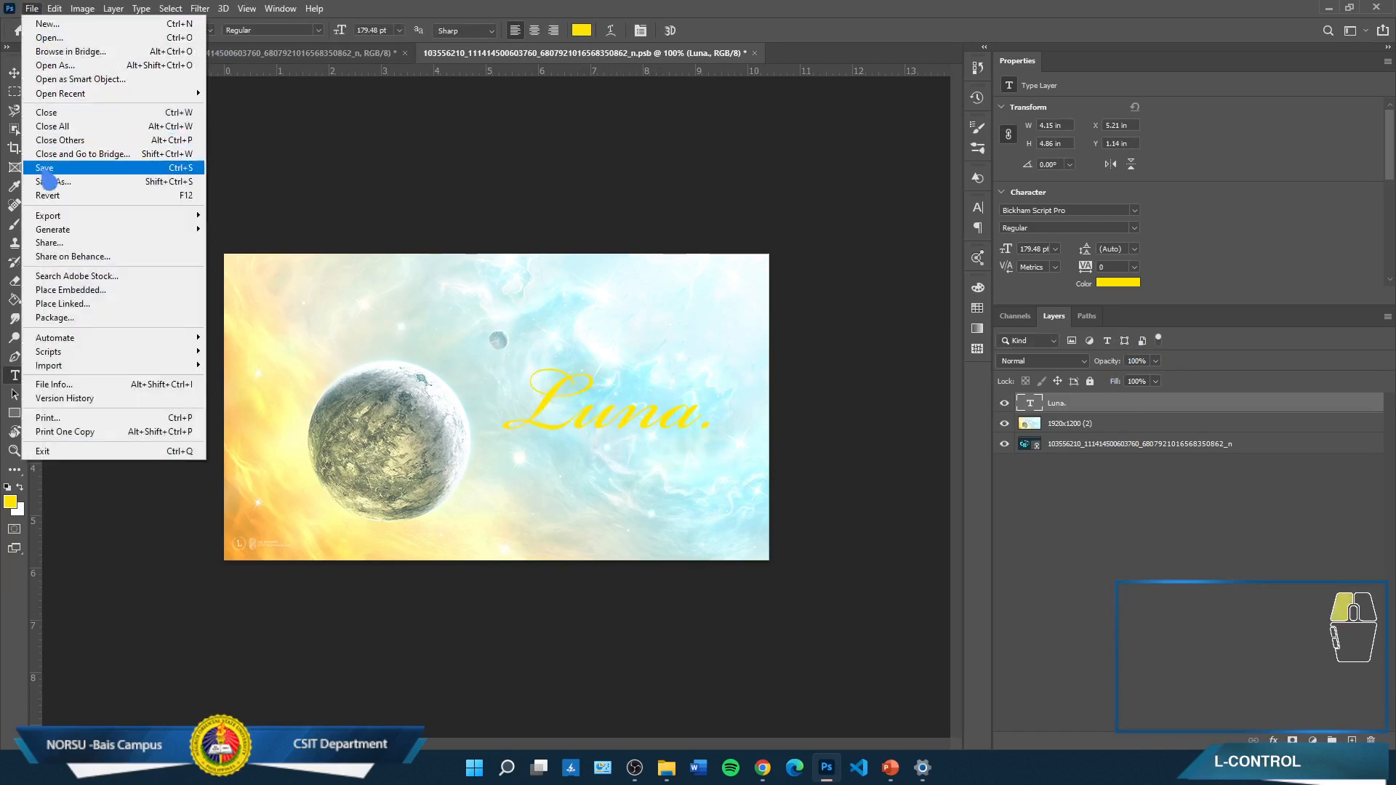
click(386, 62)
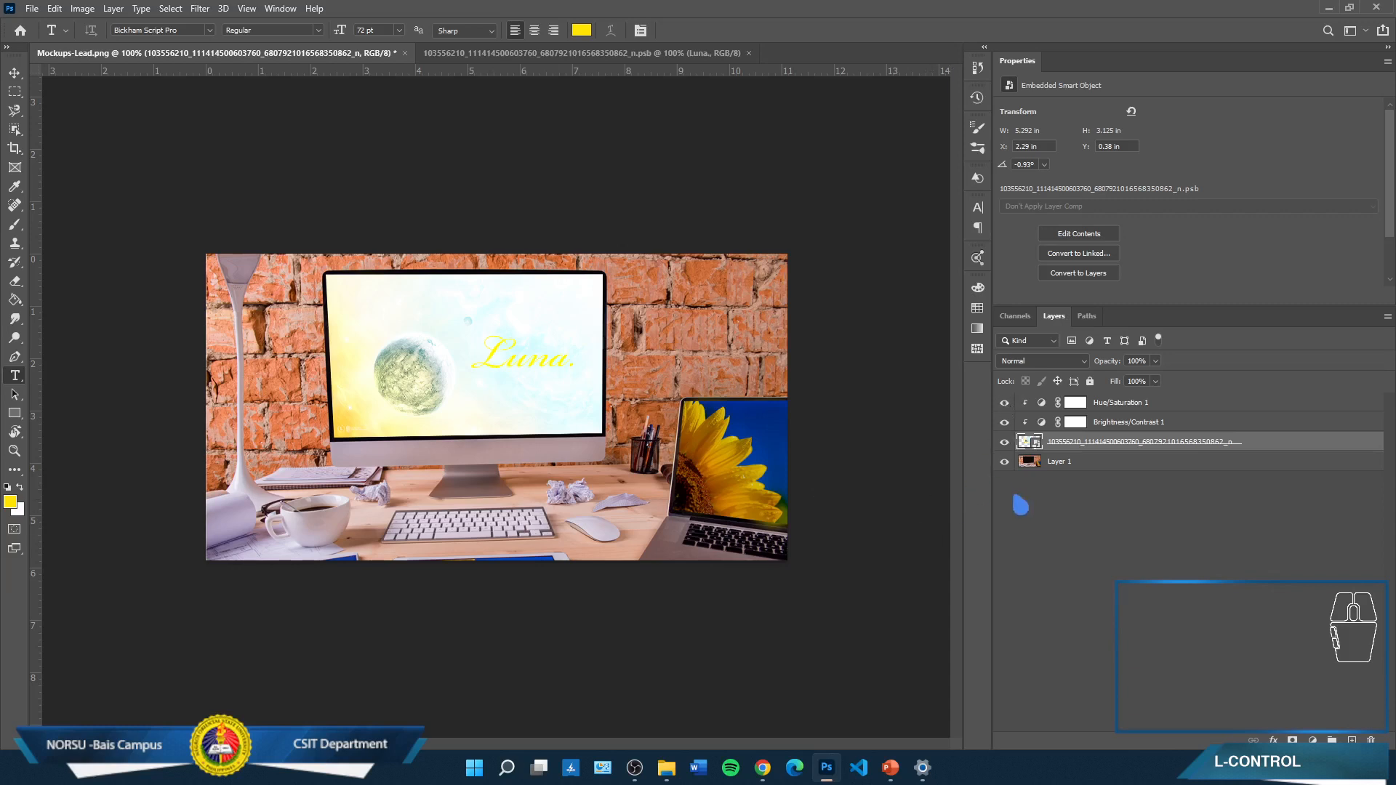
Hide the Hue/Saturation 1 and Brightness/Contrast 1 adjustment layers above the monitor artwork
click(1005, 404)
click(1005, 424)
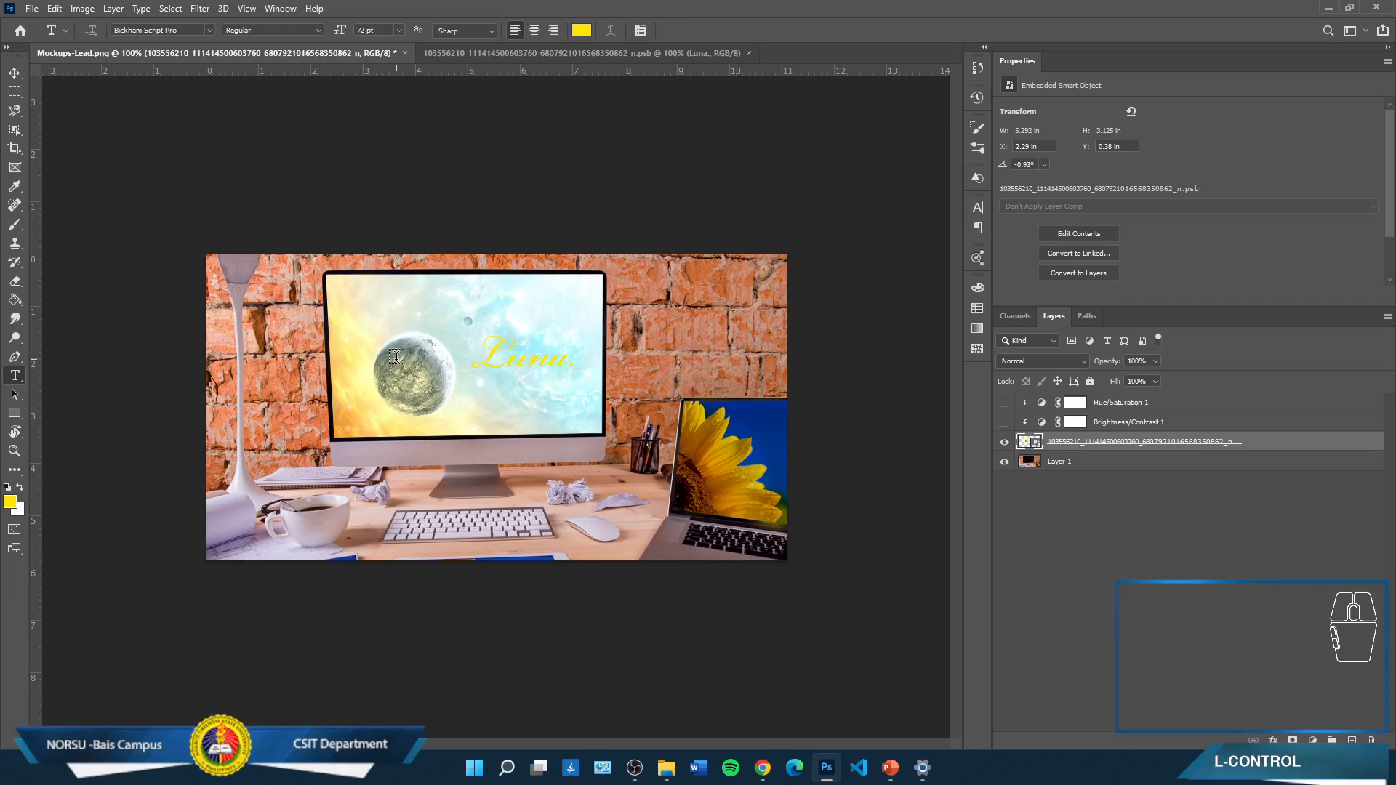
key(alt+Tab)
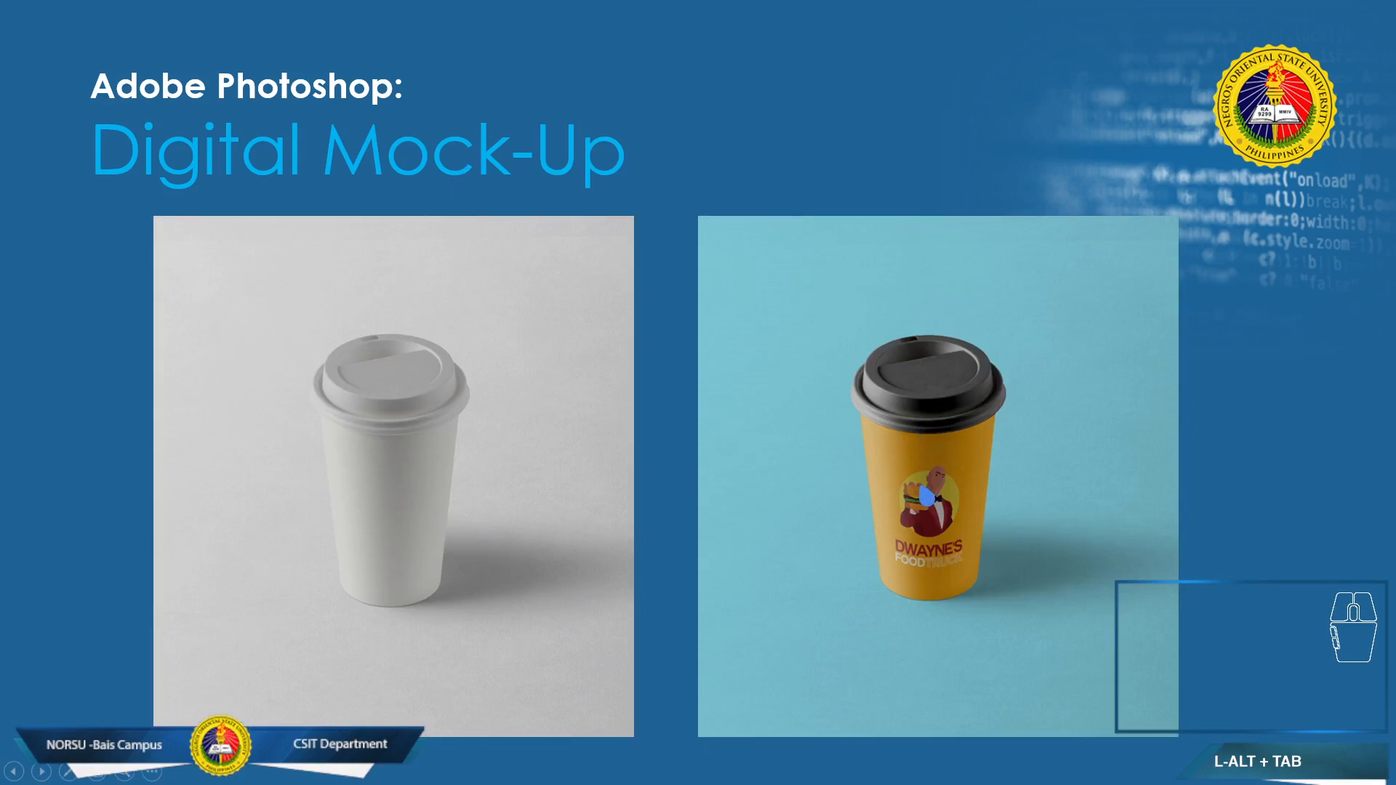
key(Up)
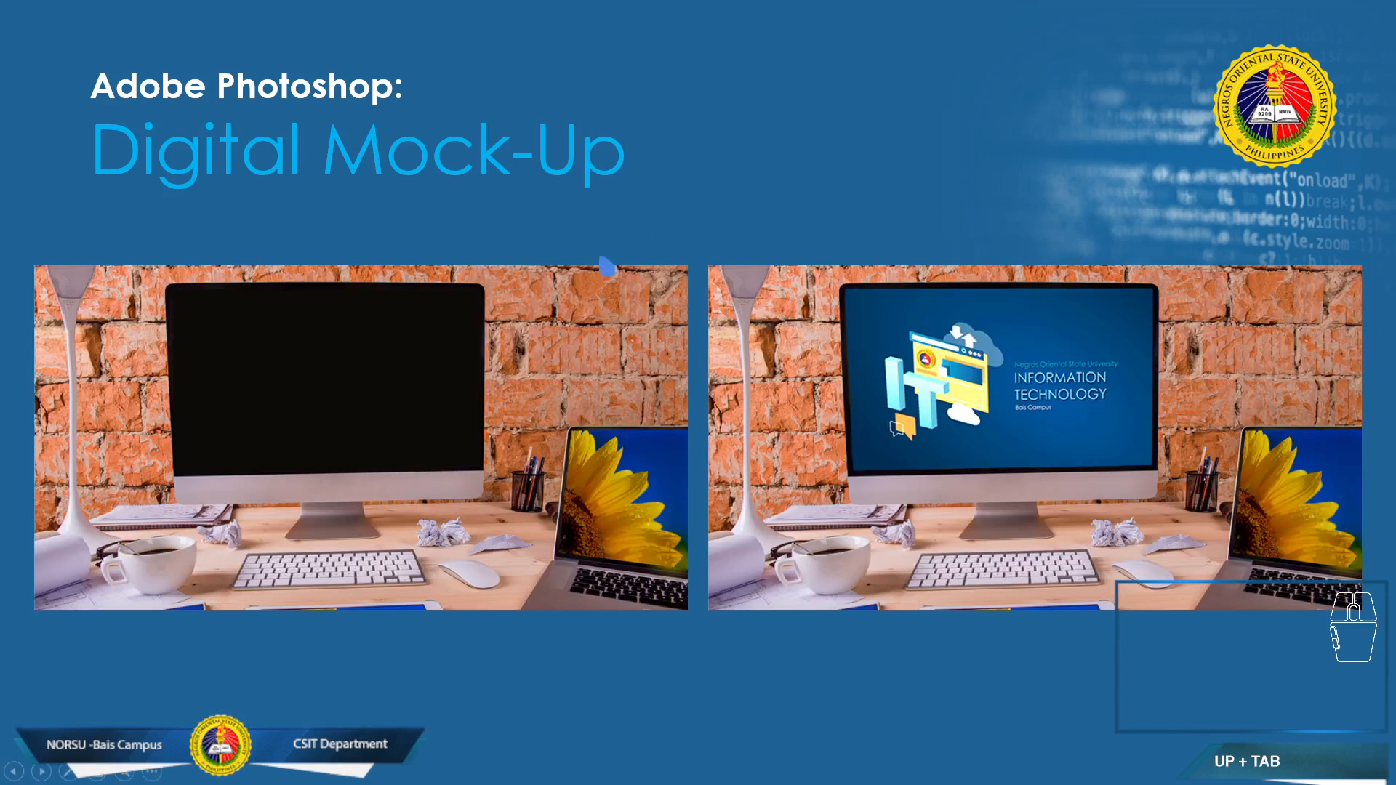
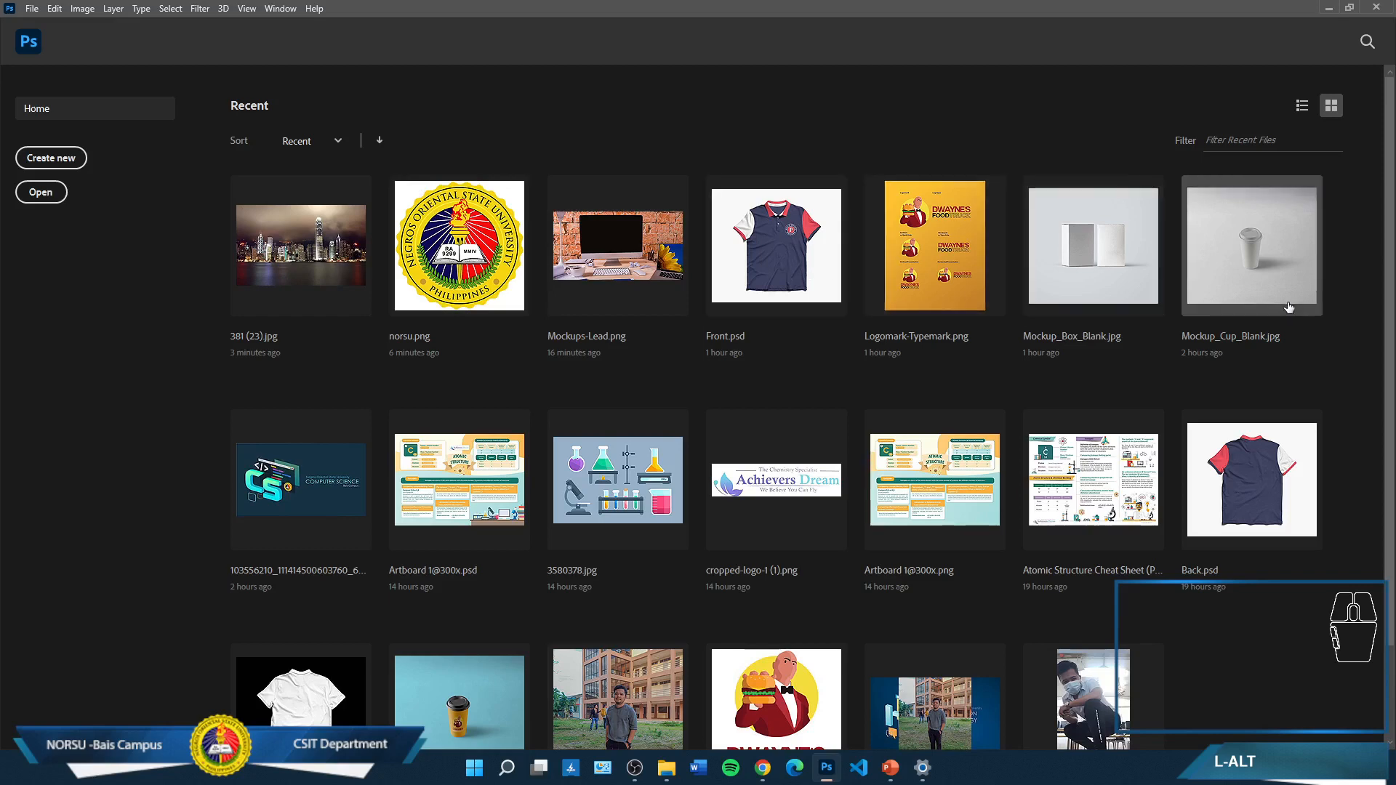
Open Mockup_Cup_Blank.jpg from the recent files and duplicate its Background layer
click(1260, 228)
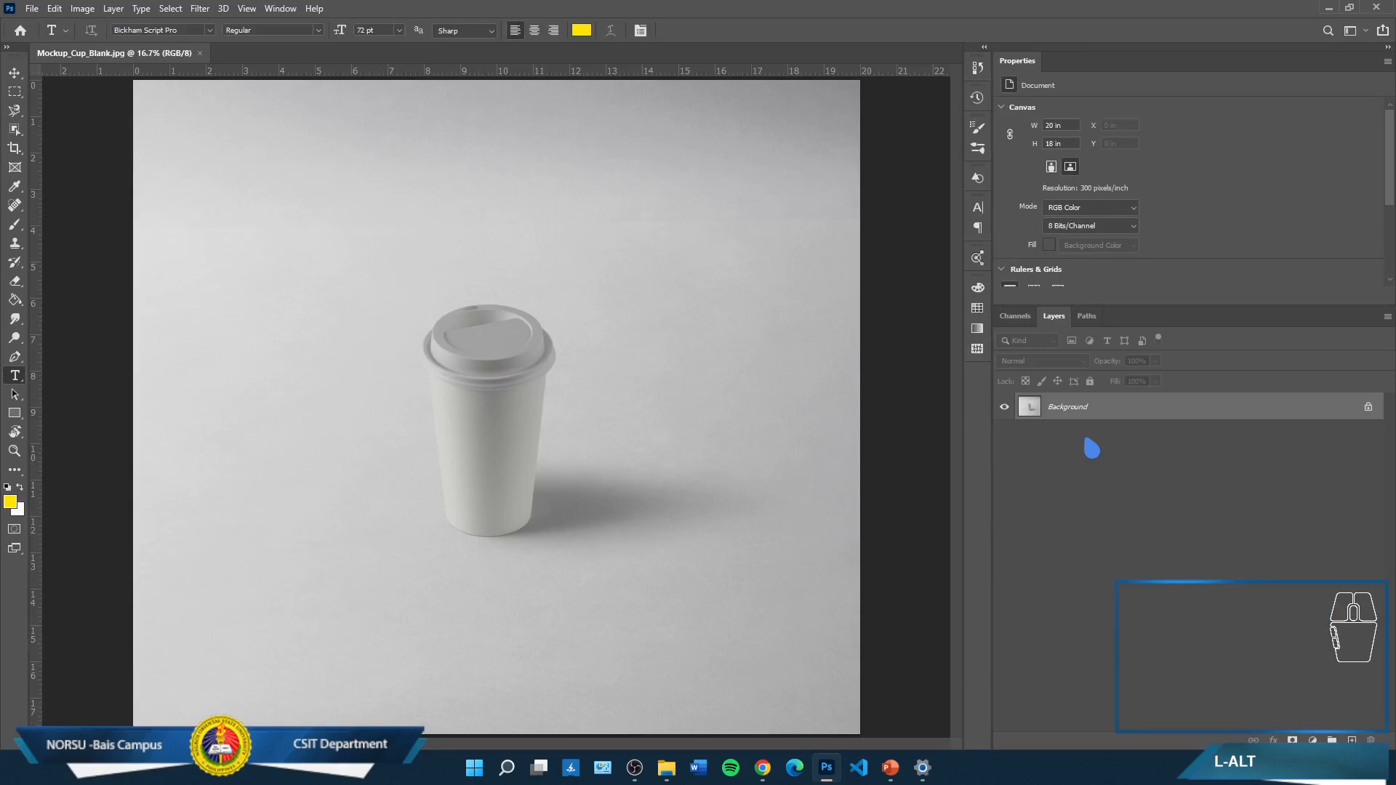
key(ctrl+j)
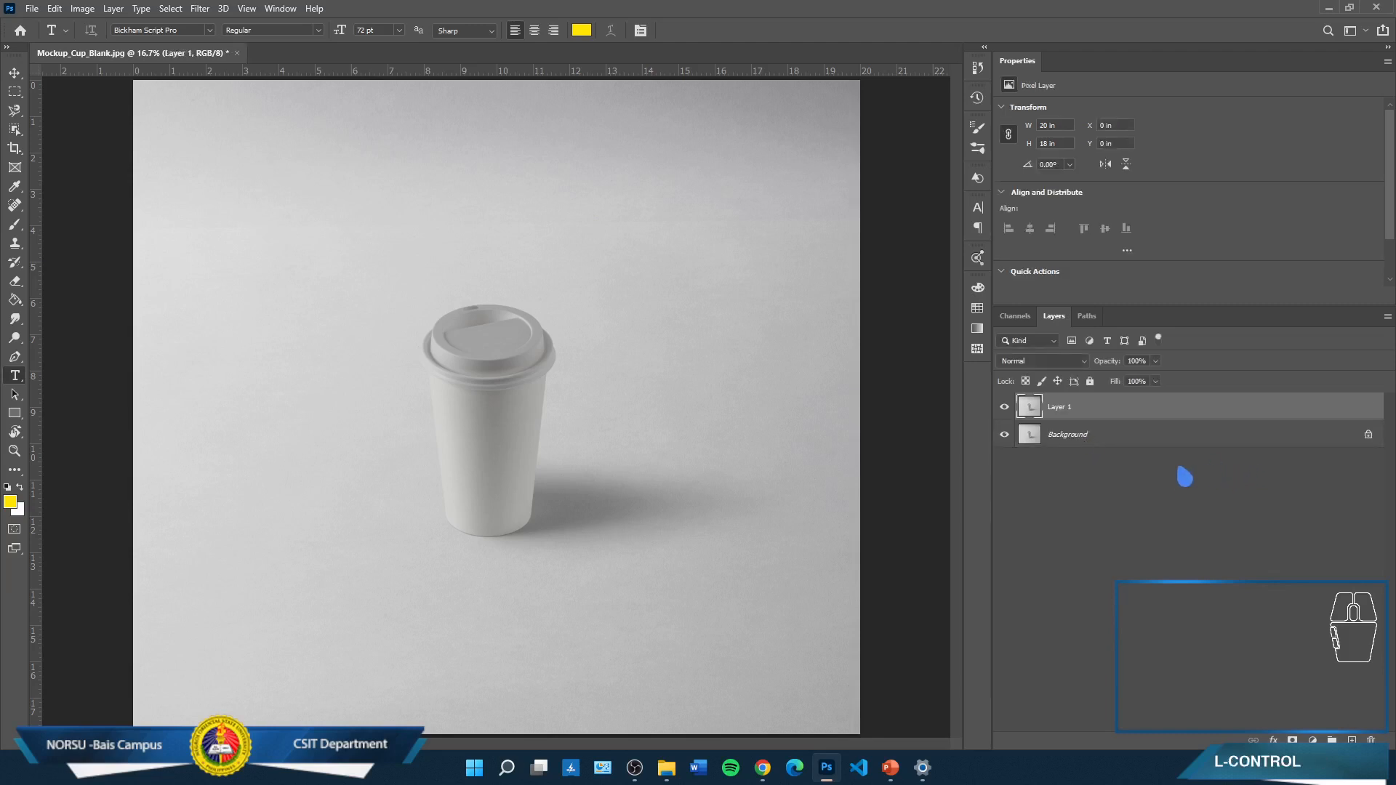
click(1005, 407)
click(1005, 407)
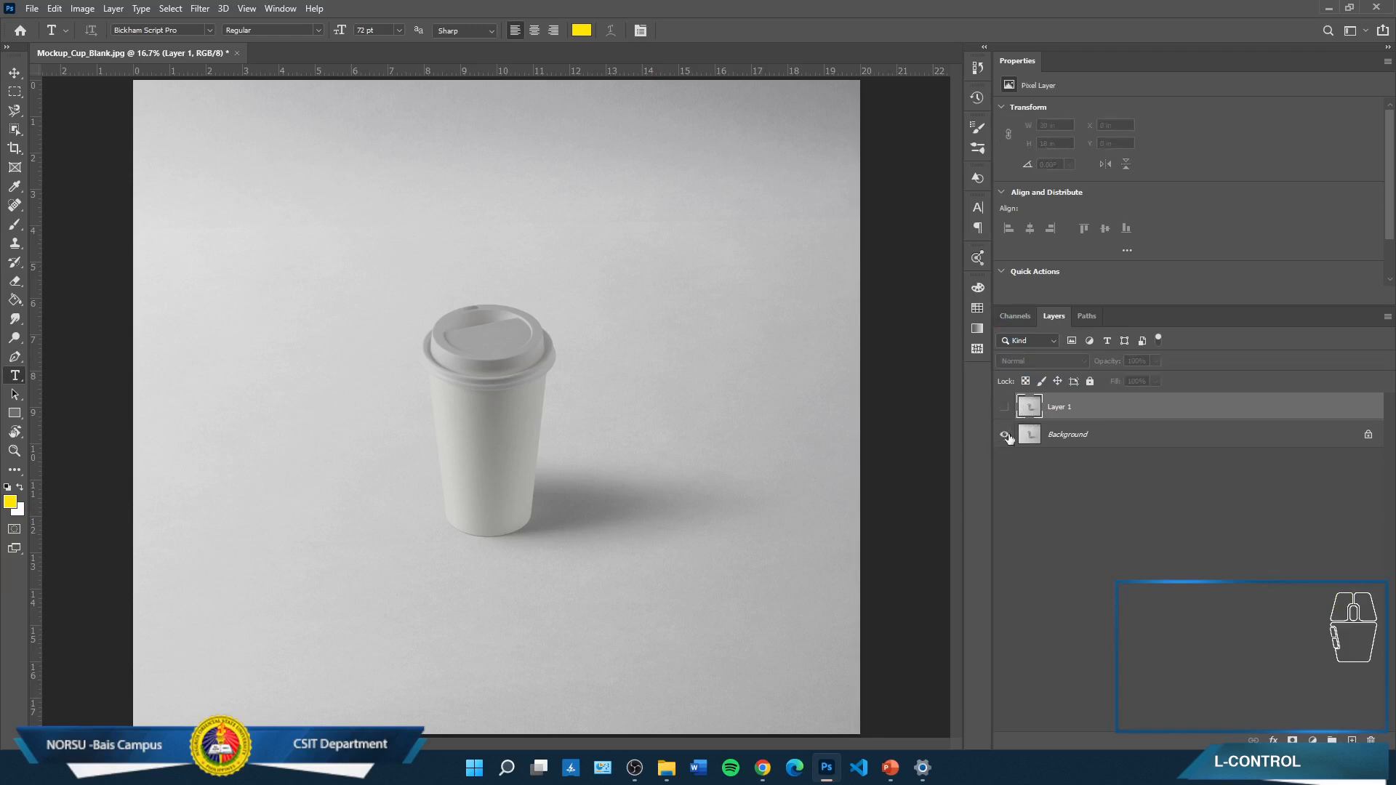
click(1094, 435)
click(1006, 407)
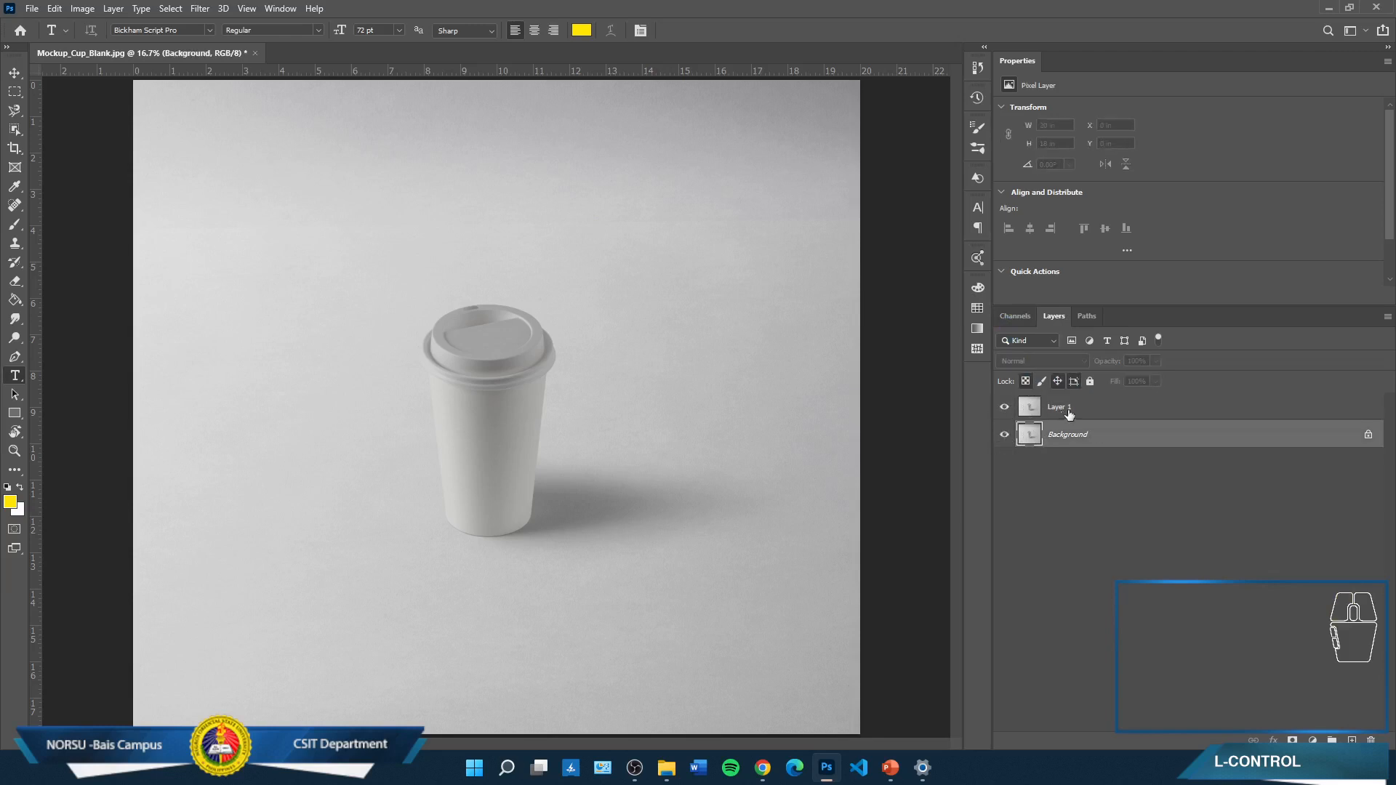
click(1071, 413)
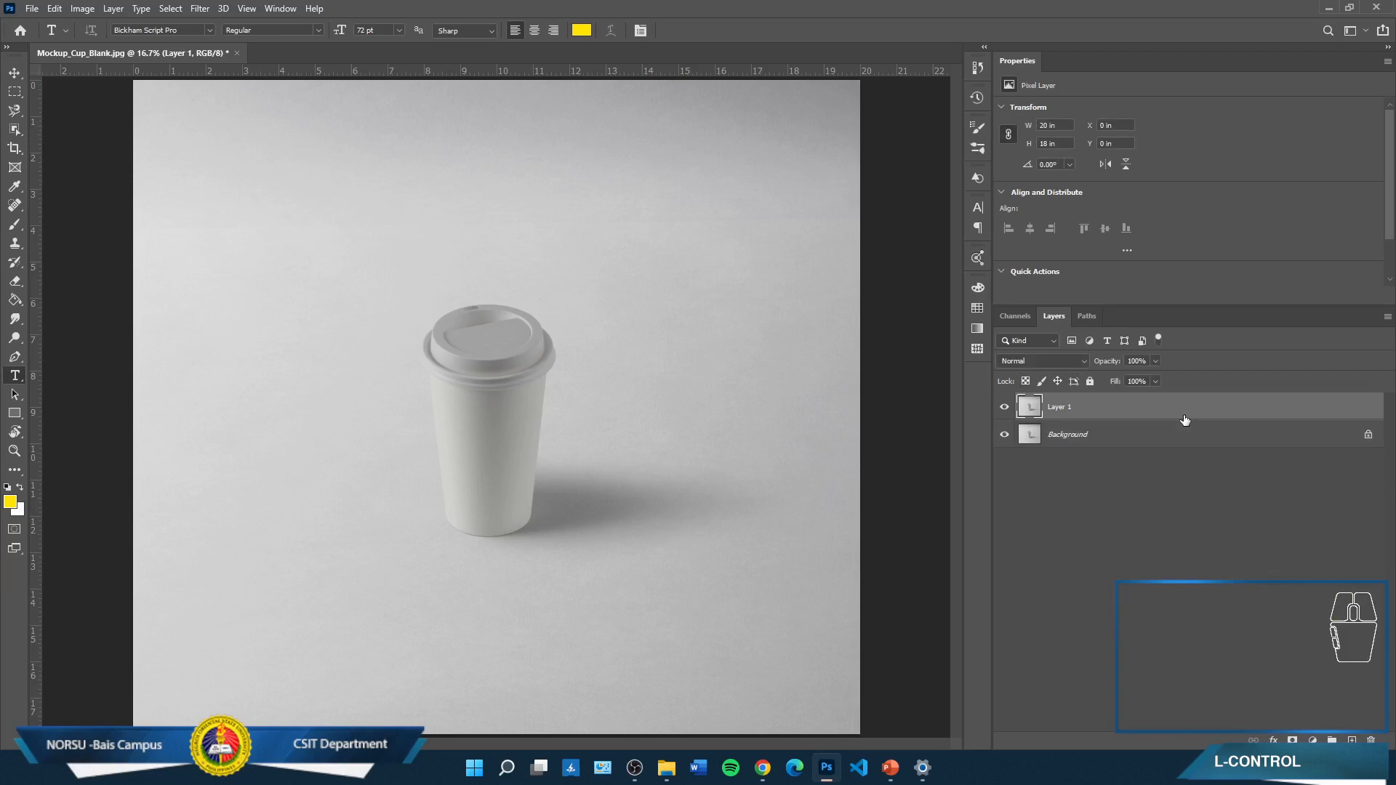
right_click(1132, 420)
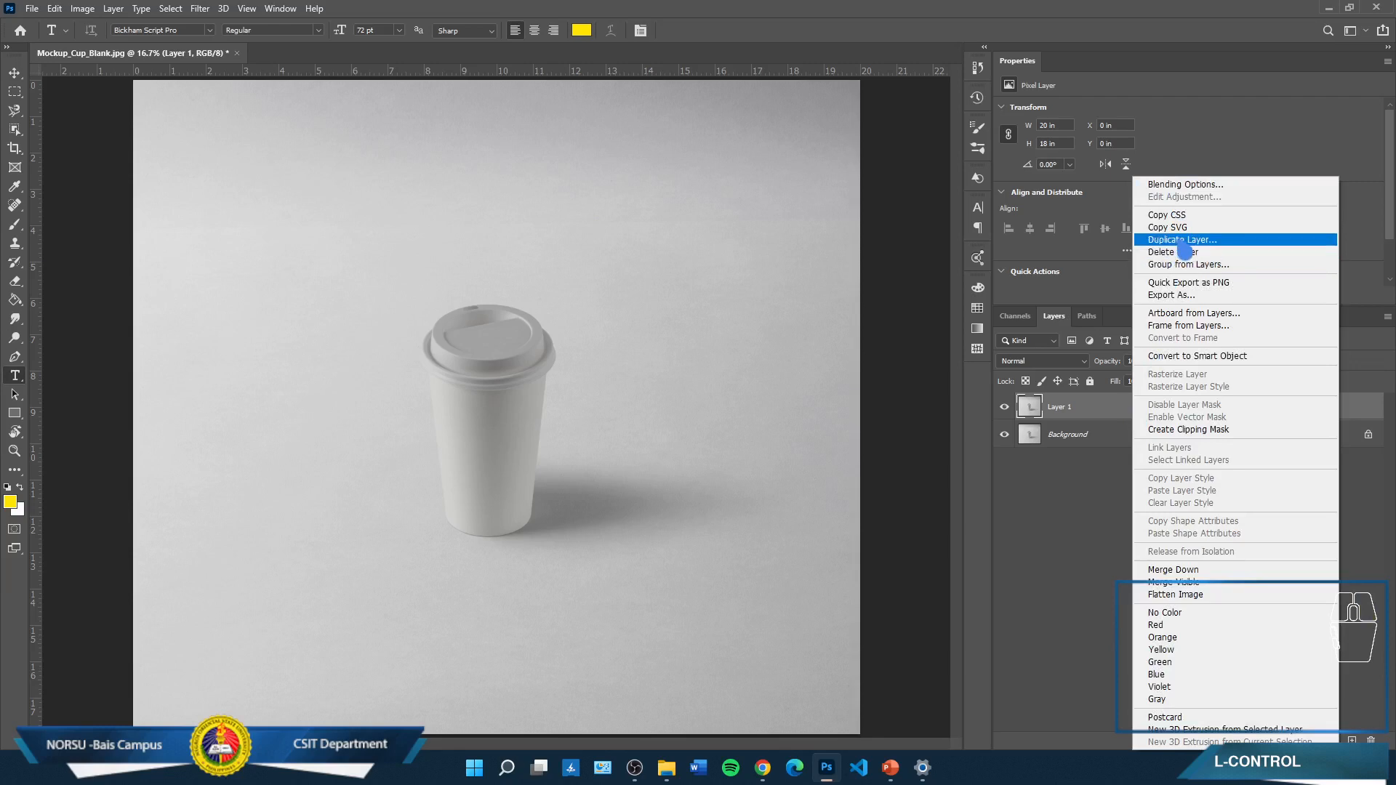
click(1079, 420)
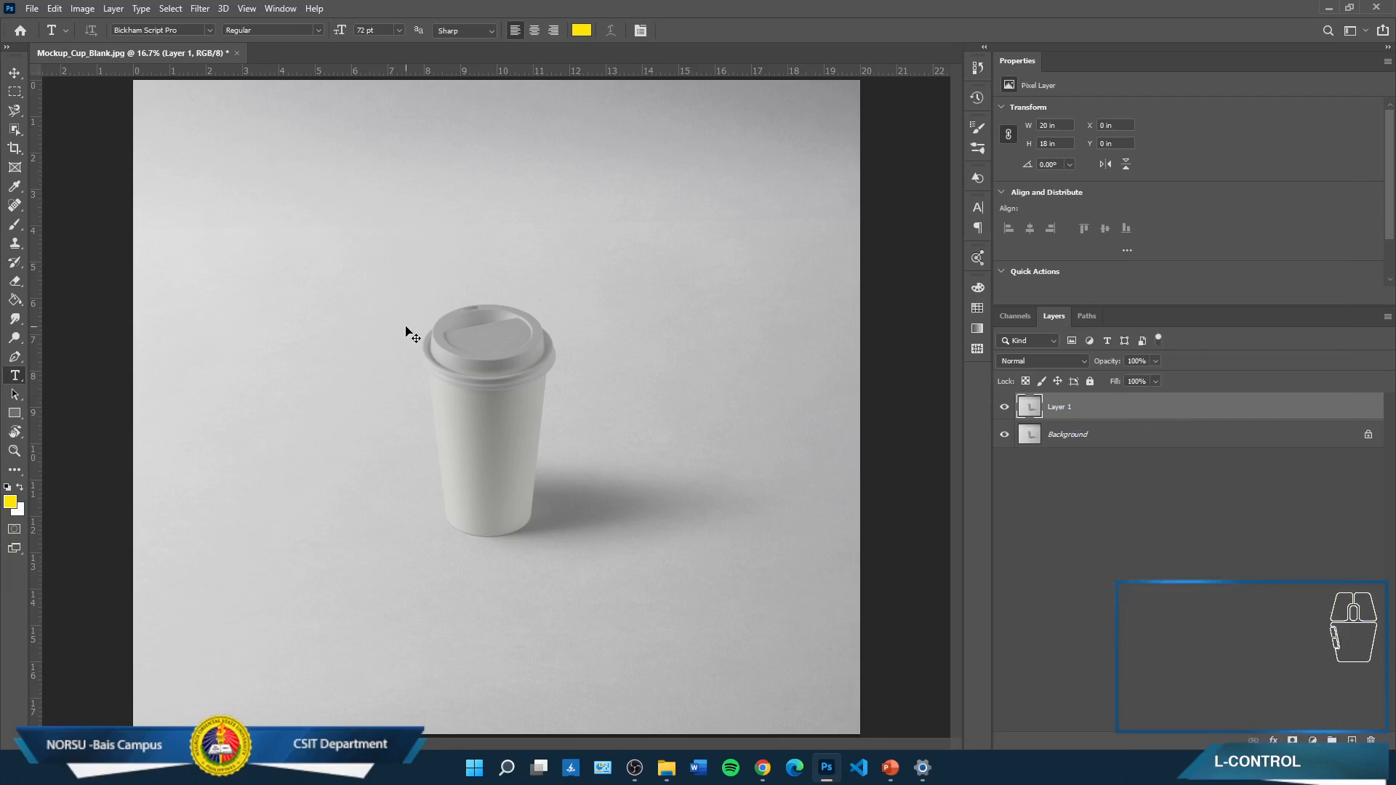
key(alt+Tab)
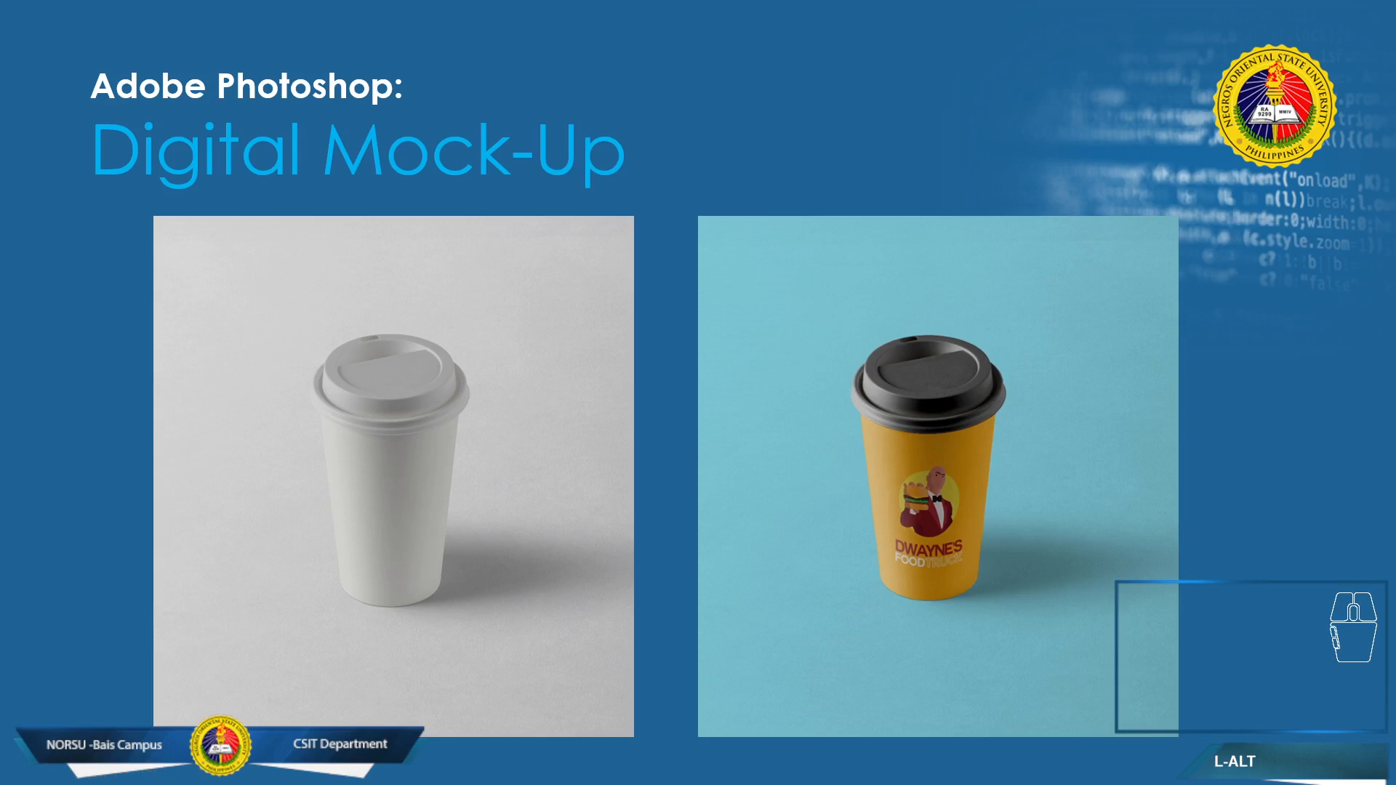
key(alt+Tab)
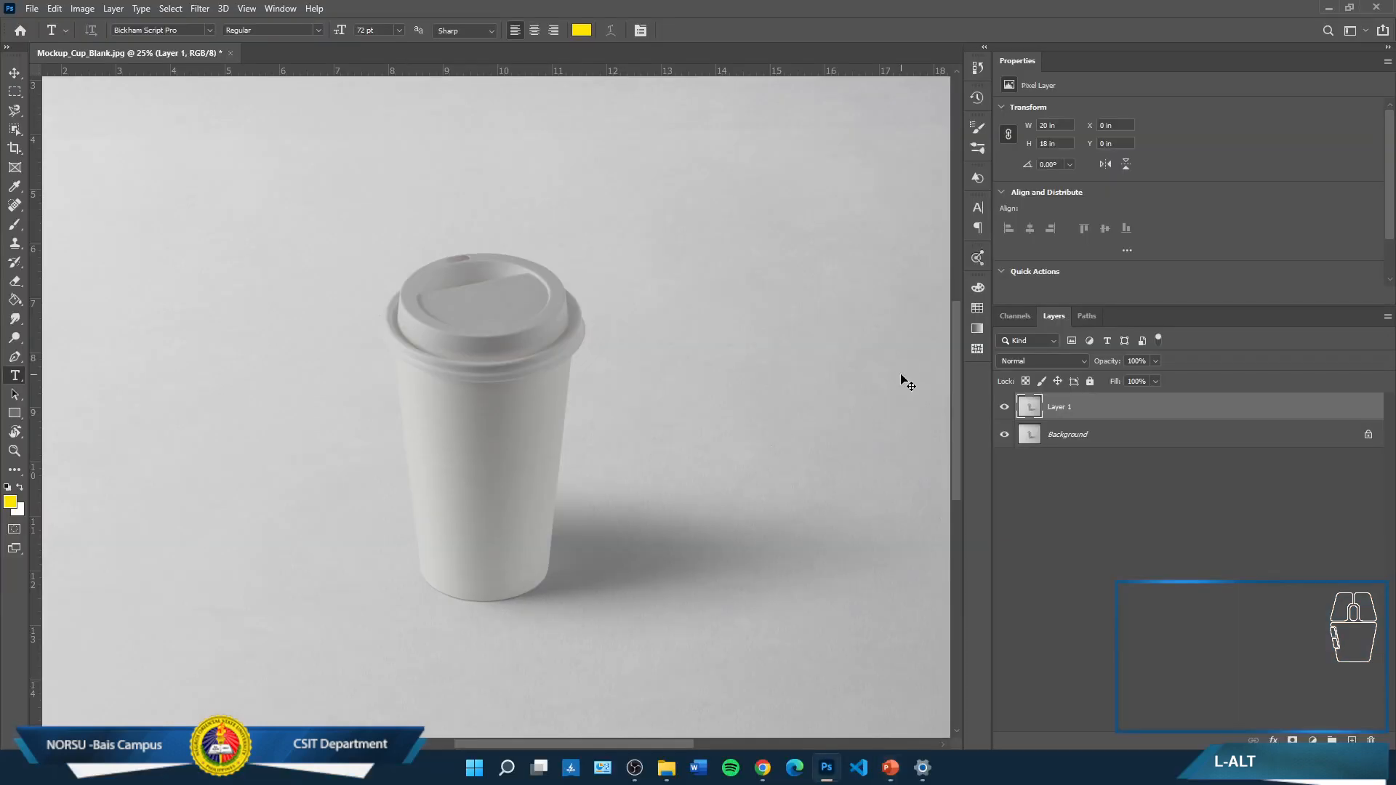
key(ctrl+plus)
key(ctrl+plus)
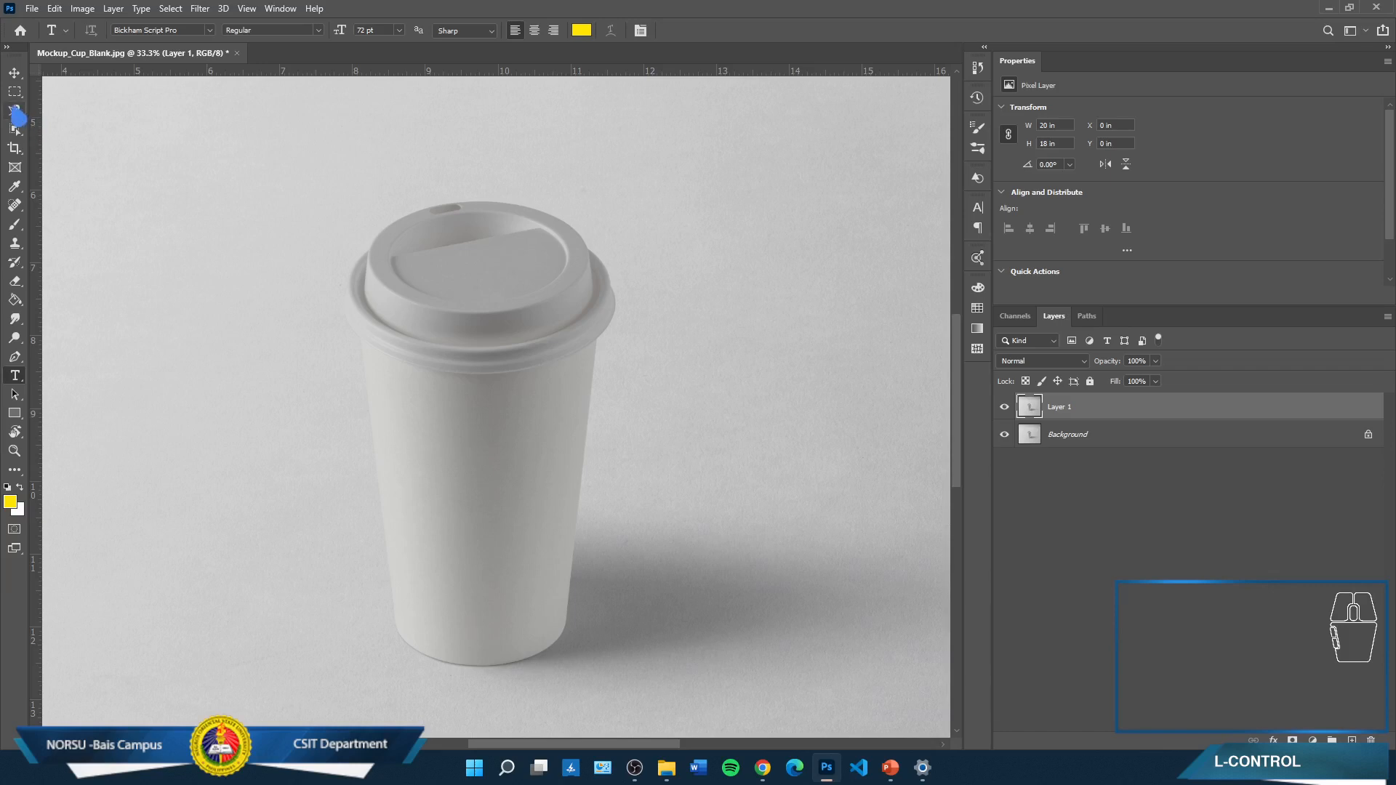
mouse_move(14, 111)
mouse_down()
mouse_move(86, 125)
mouse_move(104, 149)
mouse_move(91, 150)
mouse_up()
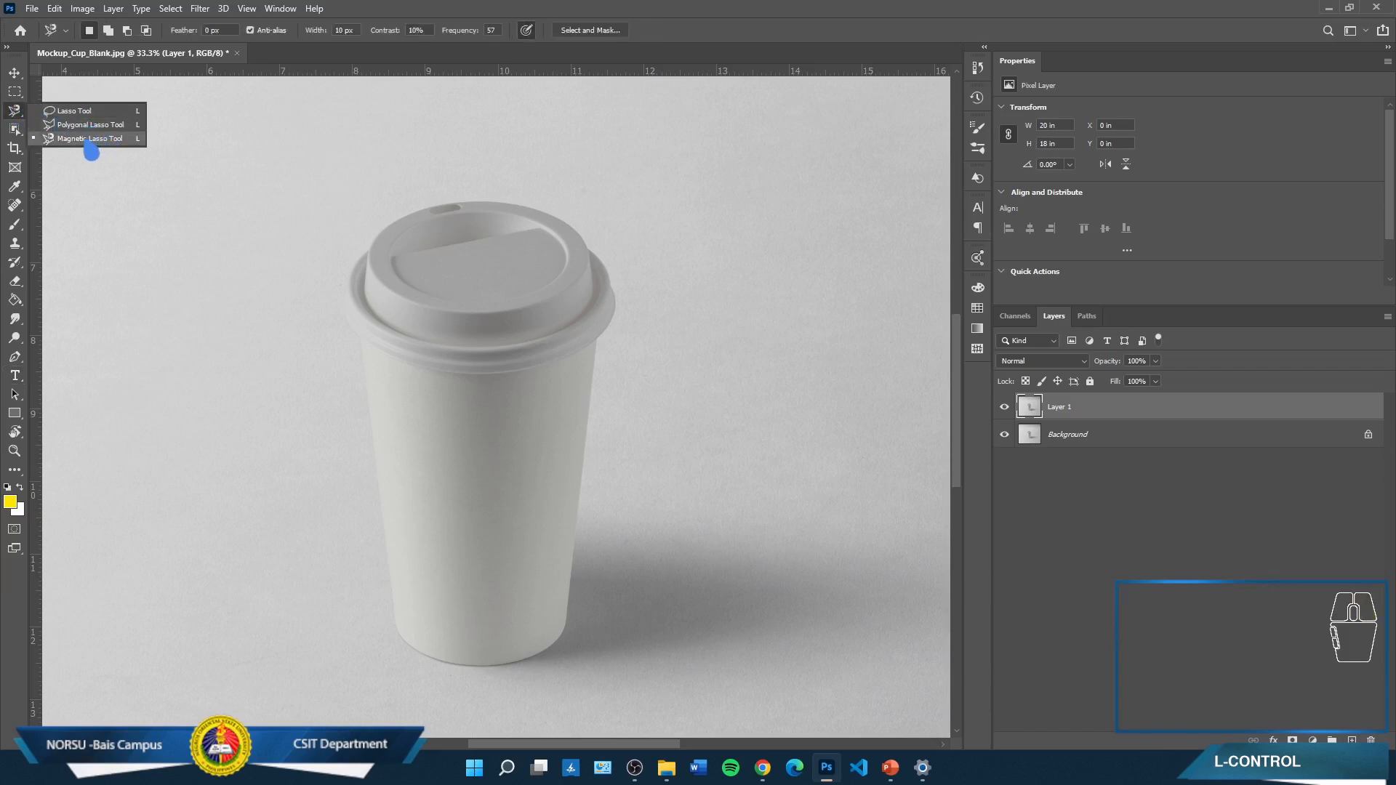
click(14, 131)
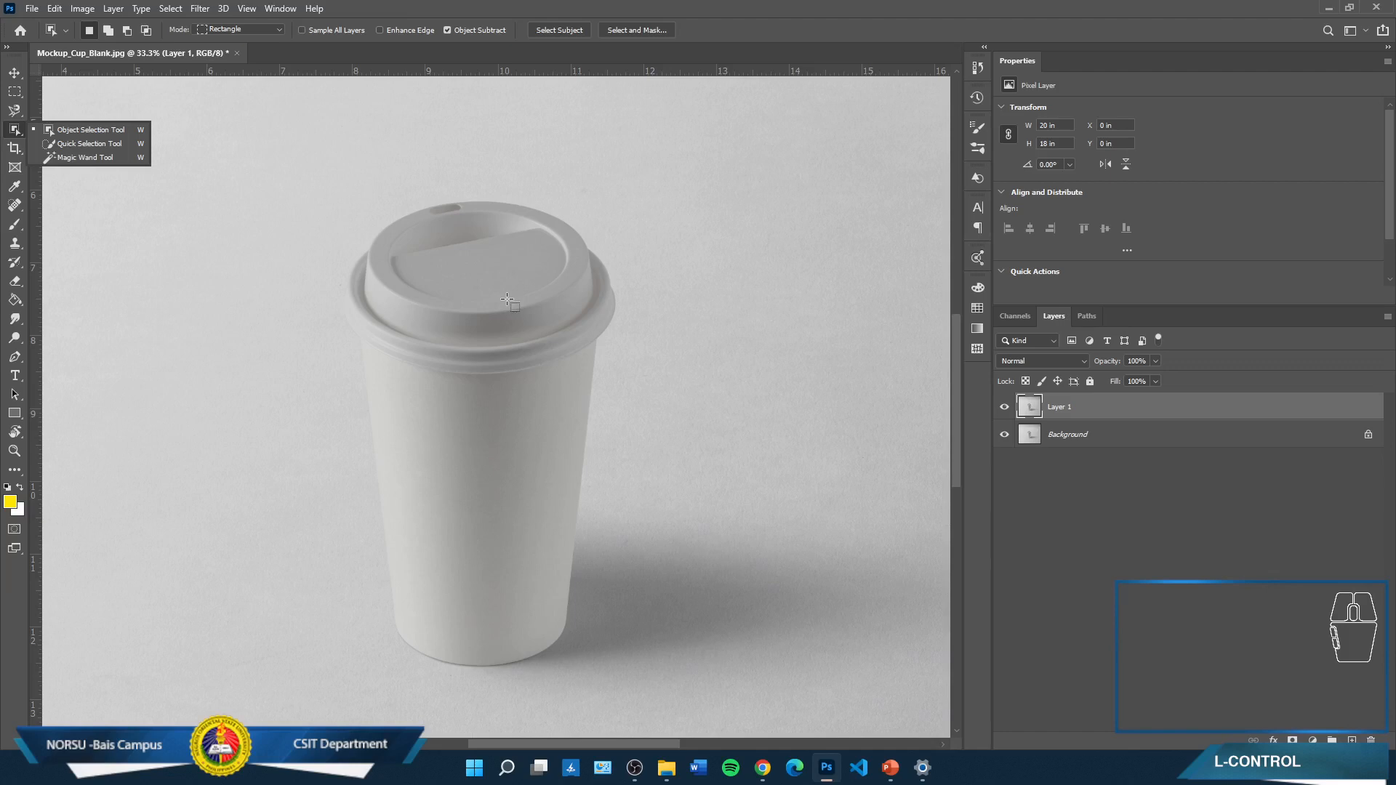
Start a Pen tool path on the lid's upper-left edge and curve it down to the corner where the lid meets the outer rim
key(ctrl+plus)
key(ctrl+plus)
key(ctrl+plus)
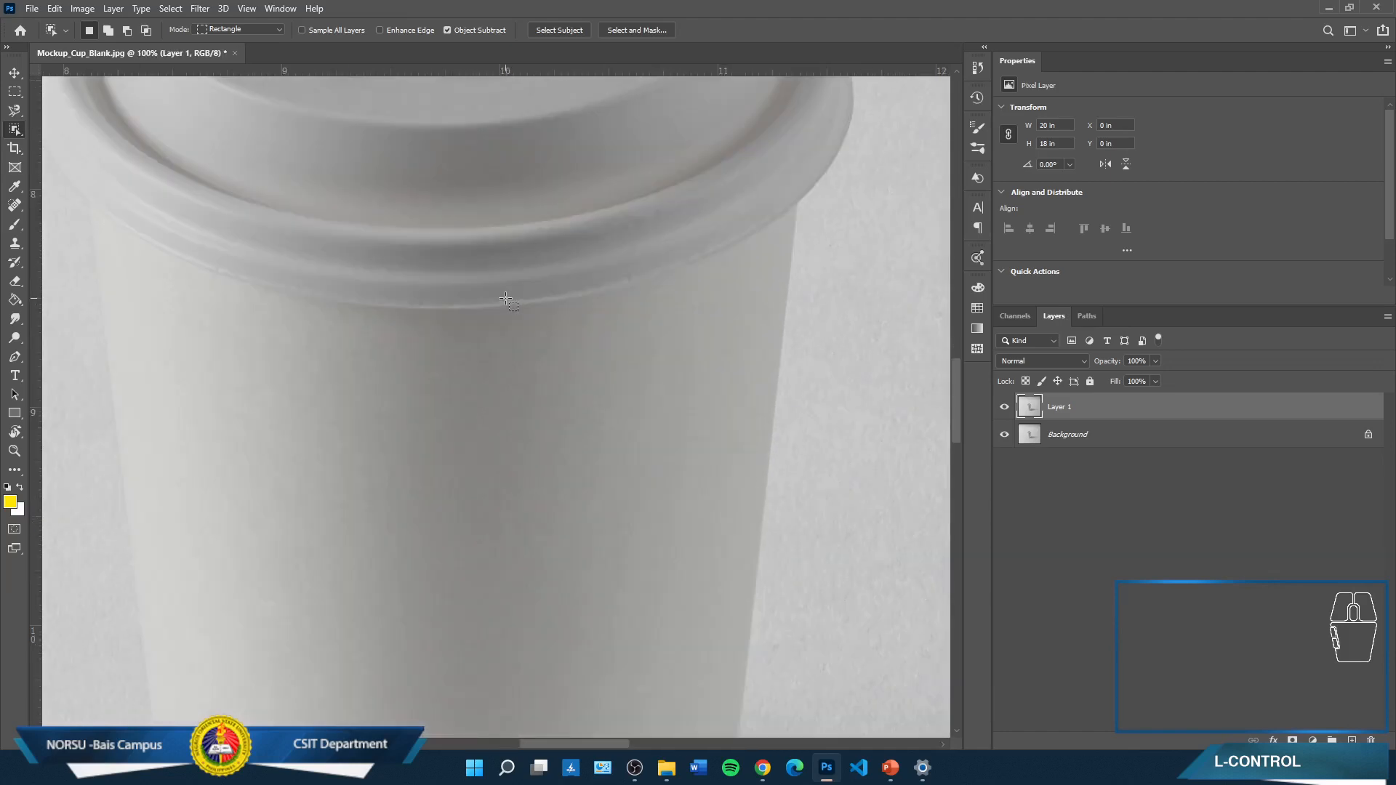
key(space)
drag(508, 261, 566, 609)
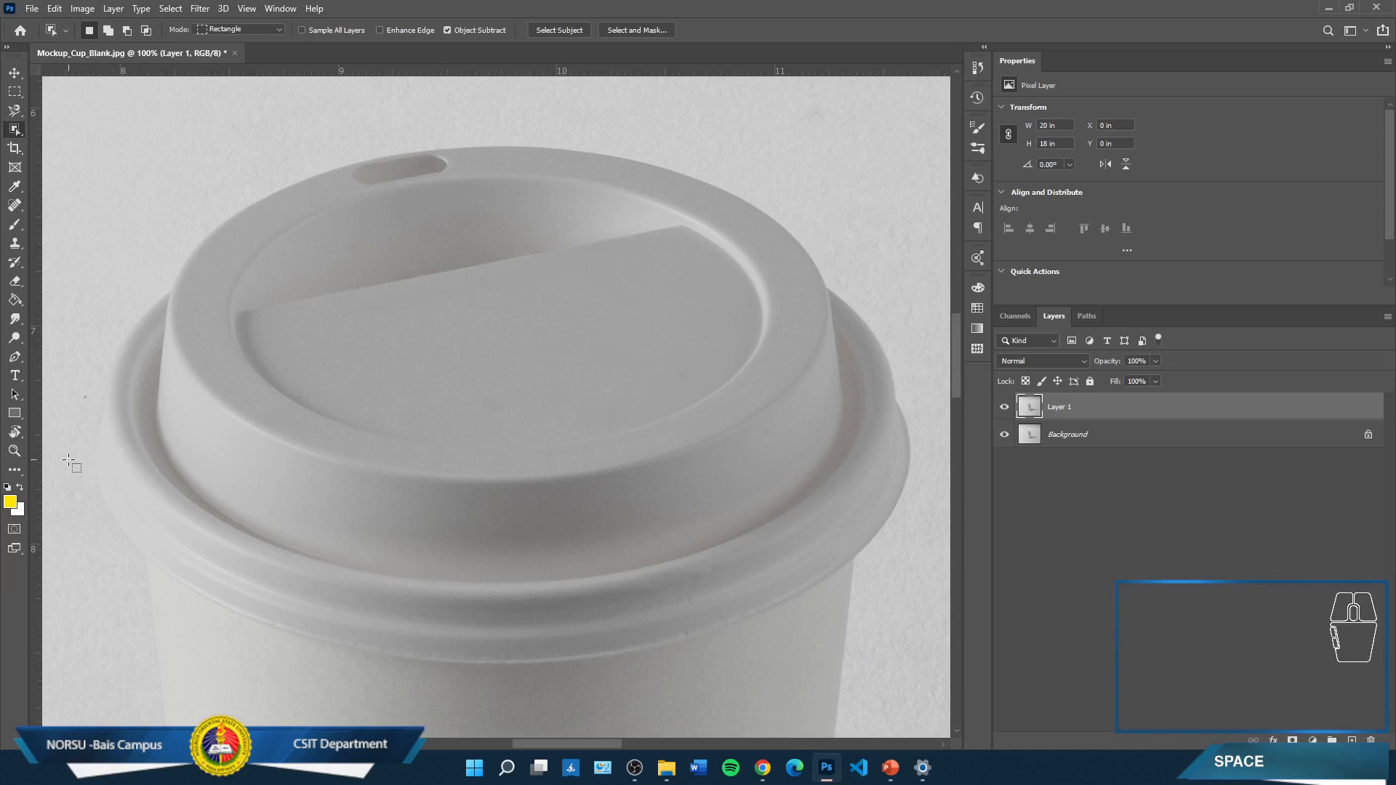
key(p)
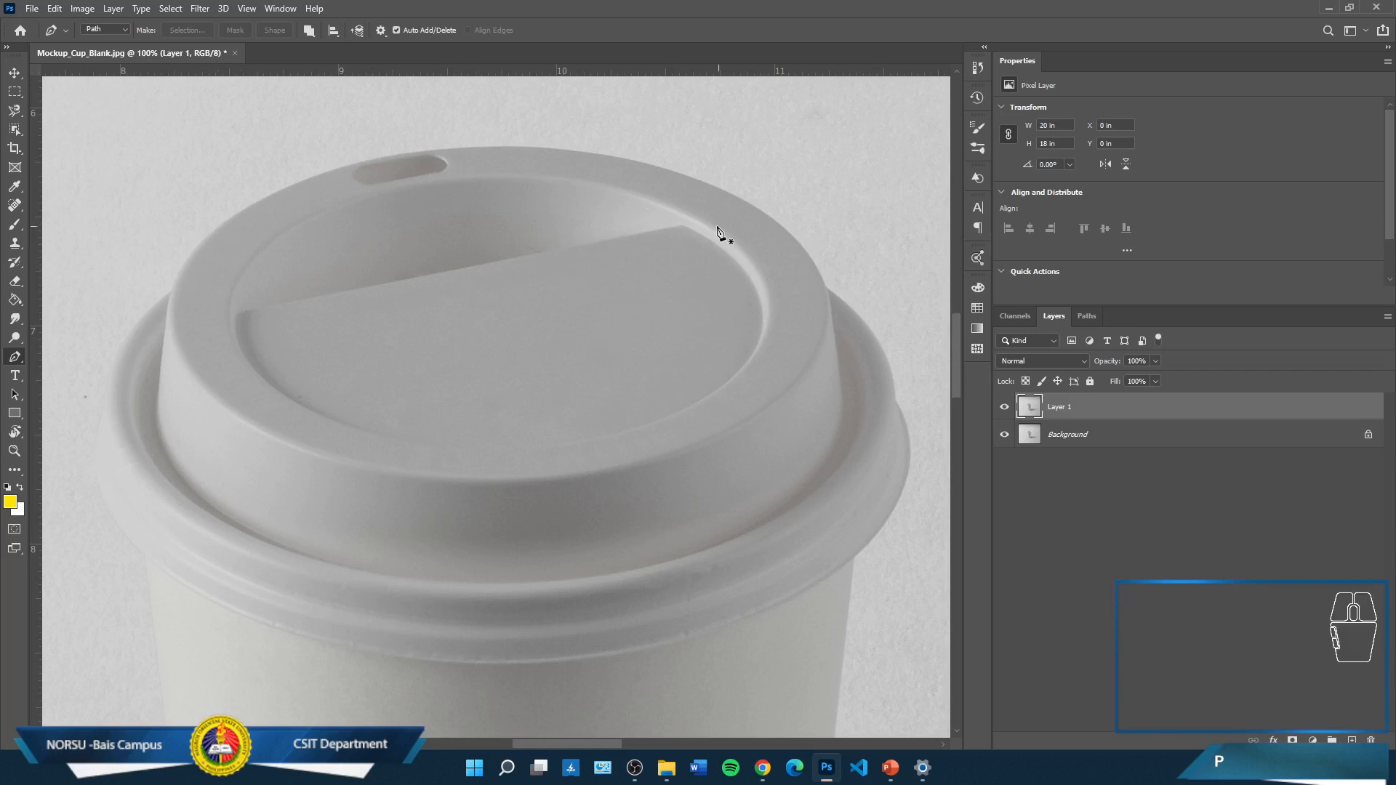
key(ctrl)
key(ctrl+plus)
key(space)
drag(399, 187, 793, 396)
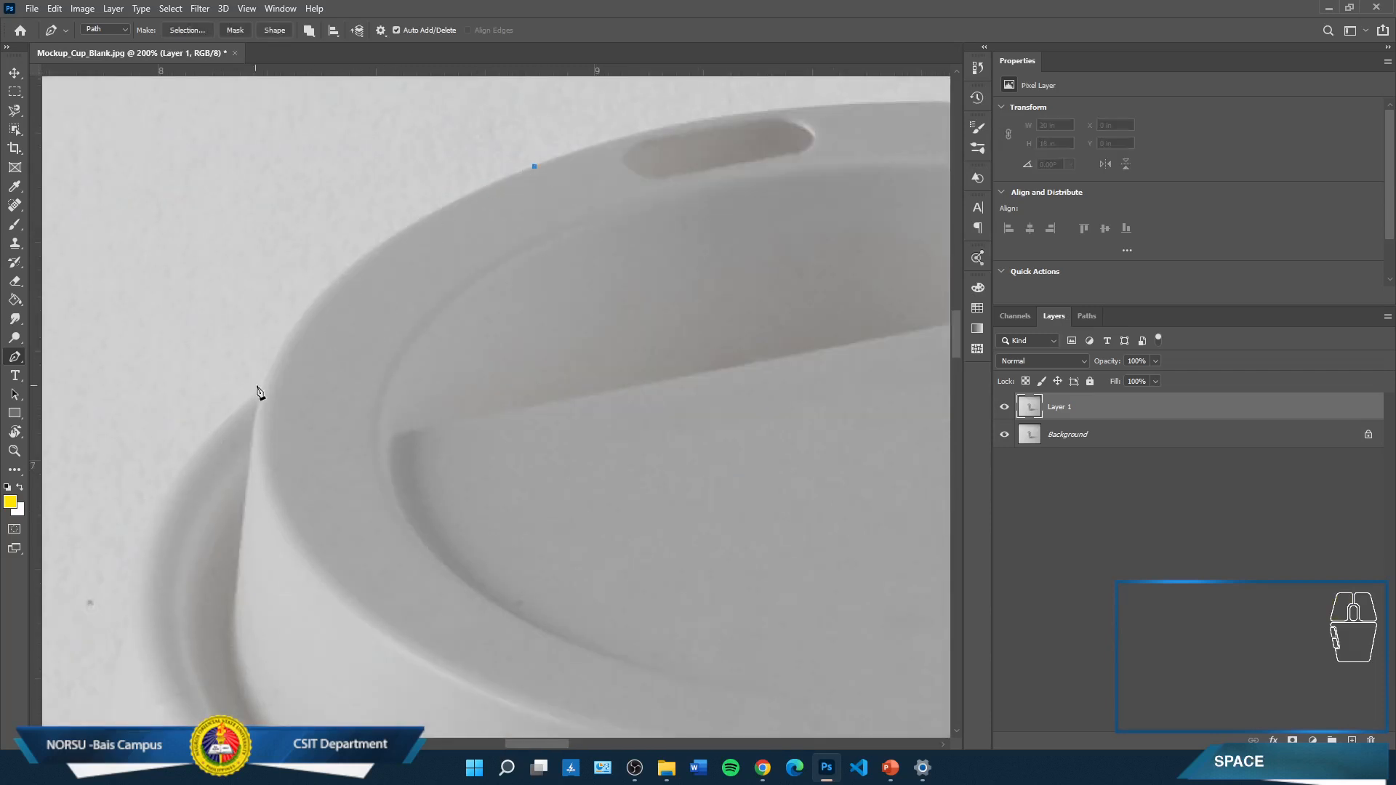
drag(263, 386, 205, 538)
drag(278, 406, 507, 320)
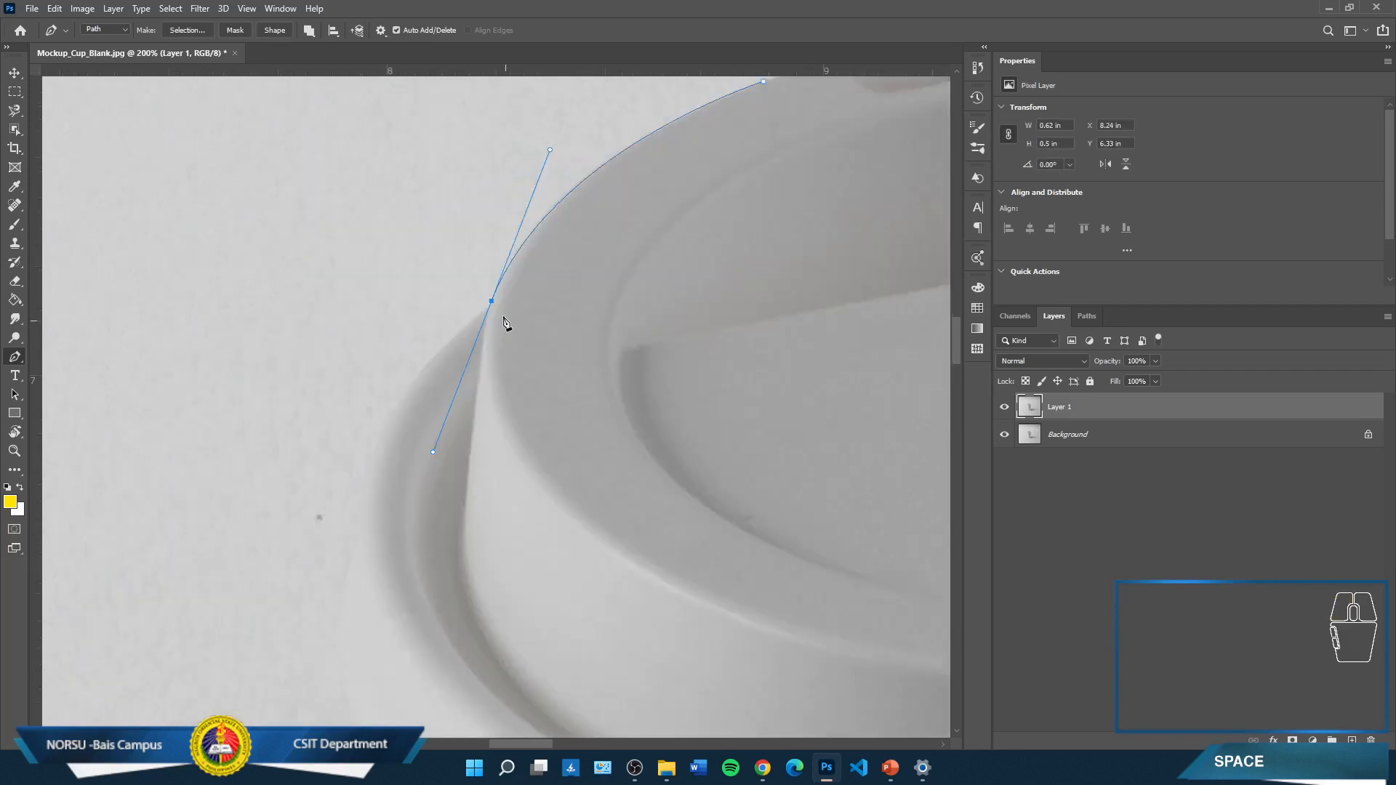
key(alt)
Continue the path down the lid's left outer rim to the point where the rim meets the cup body
key(space)
drag(385, 379, 552, 237)
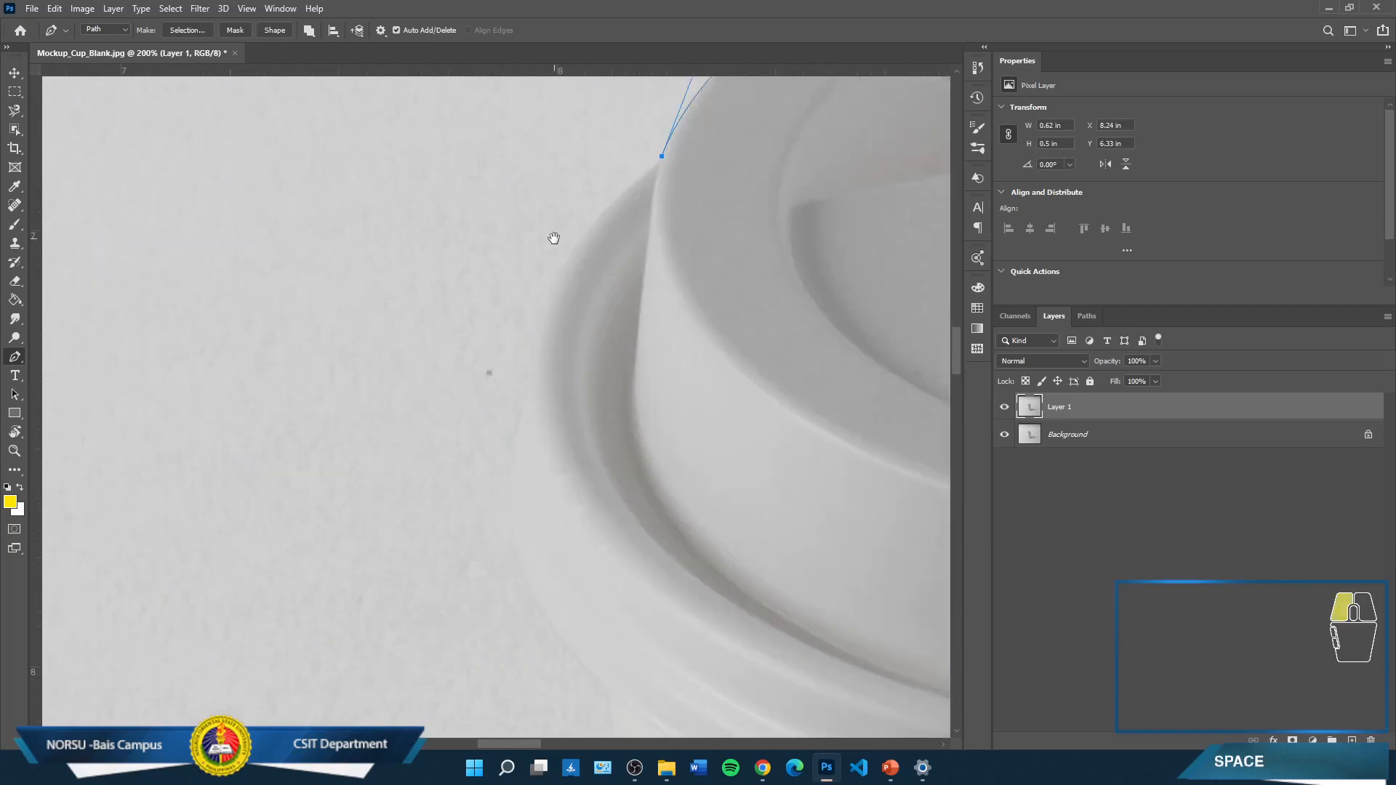
drag(528, 384, 513, 537)
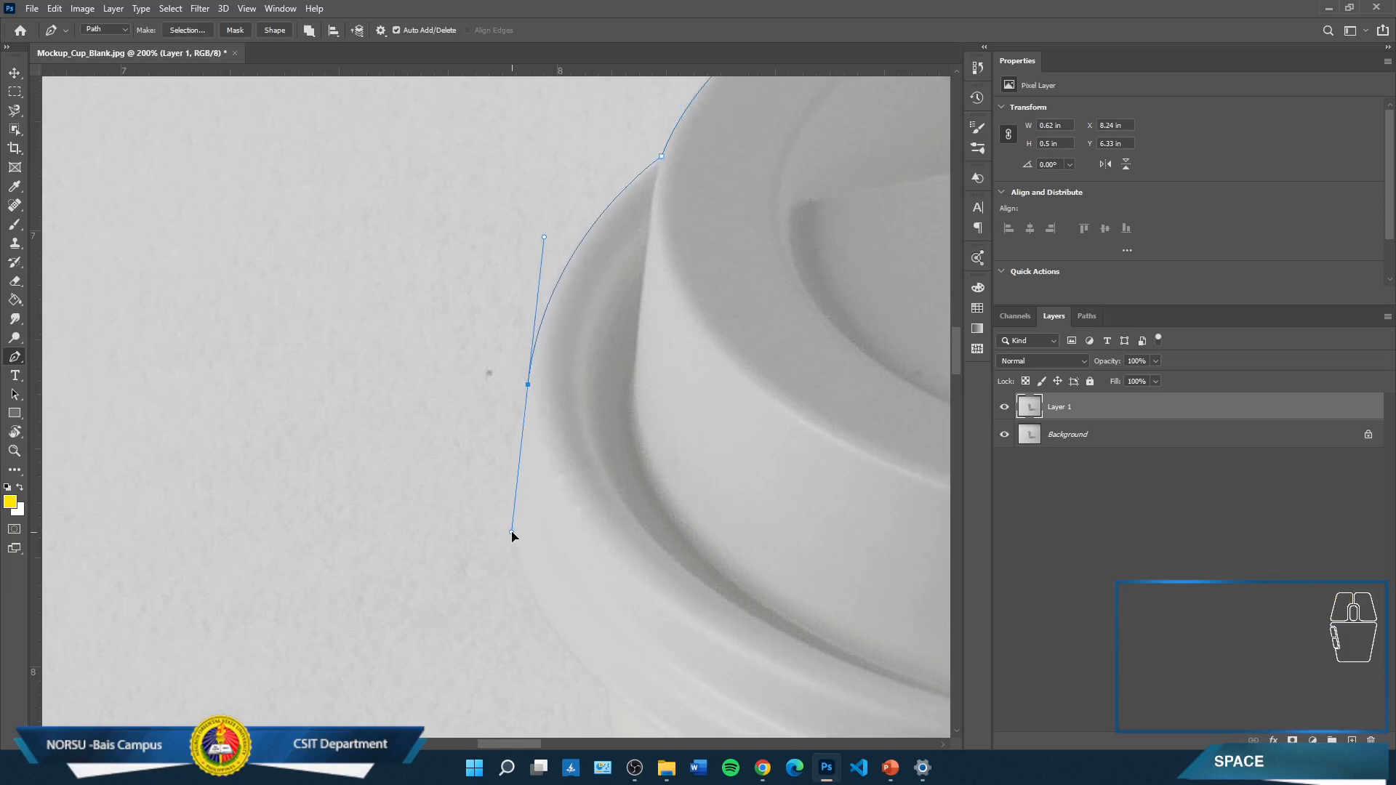
alt+click(528, 384)
drag(572, 480, 551, 307)
drag(495, 379, 507, 438)
drag(598, 414, 468, 300)
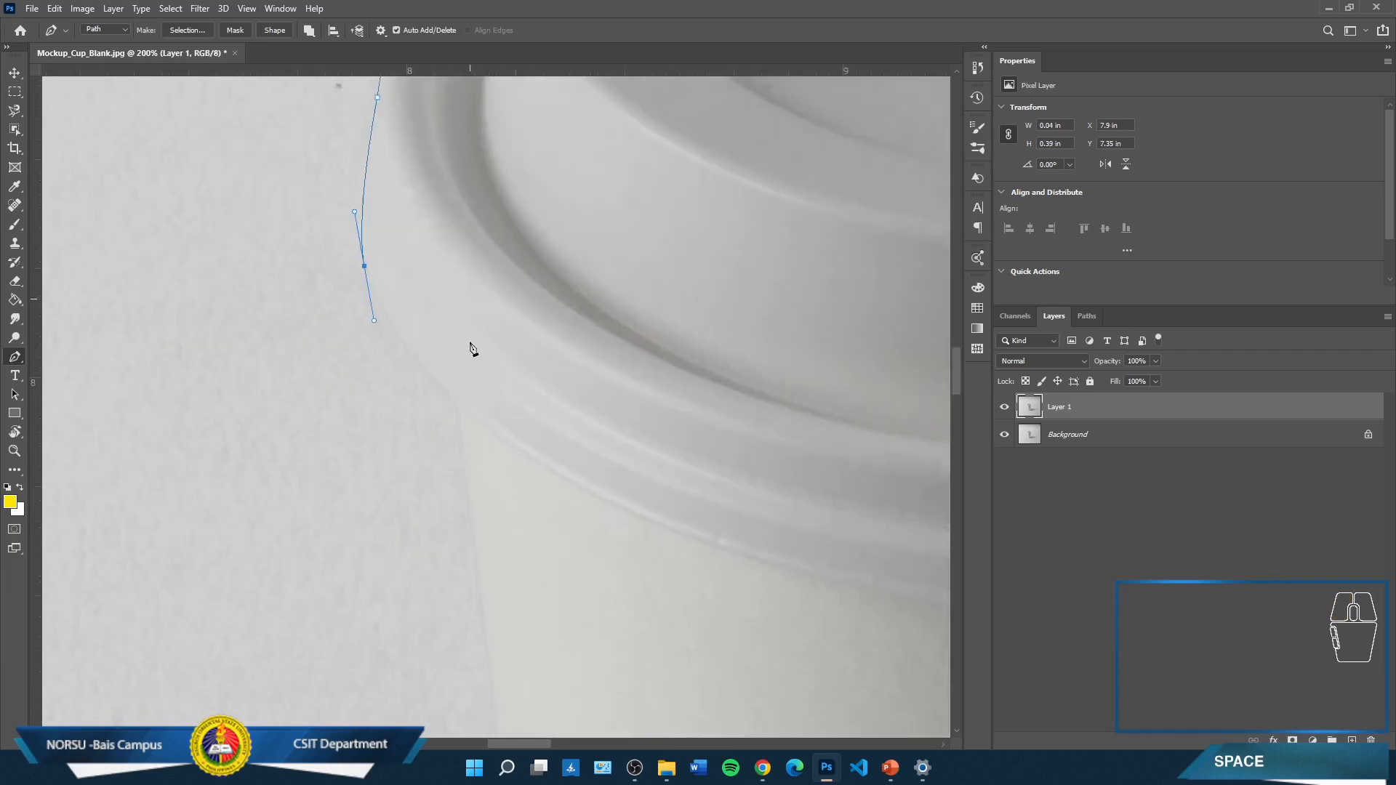
drag(456, 402, 496, 446)
Curve the path along the lid's lower edge to the cup body's right side
drag(588, 437, 374, 282)
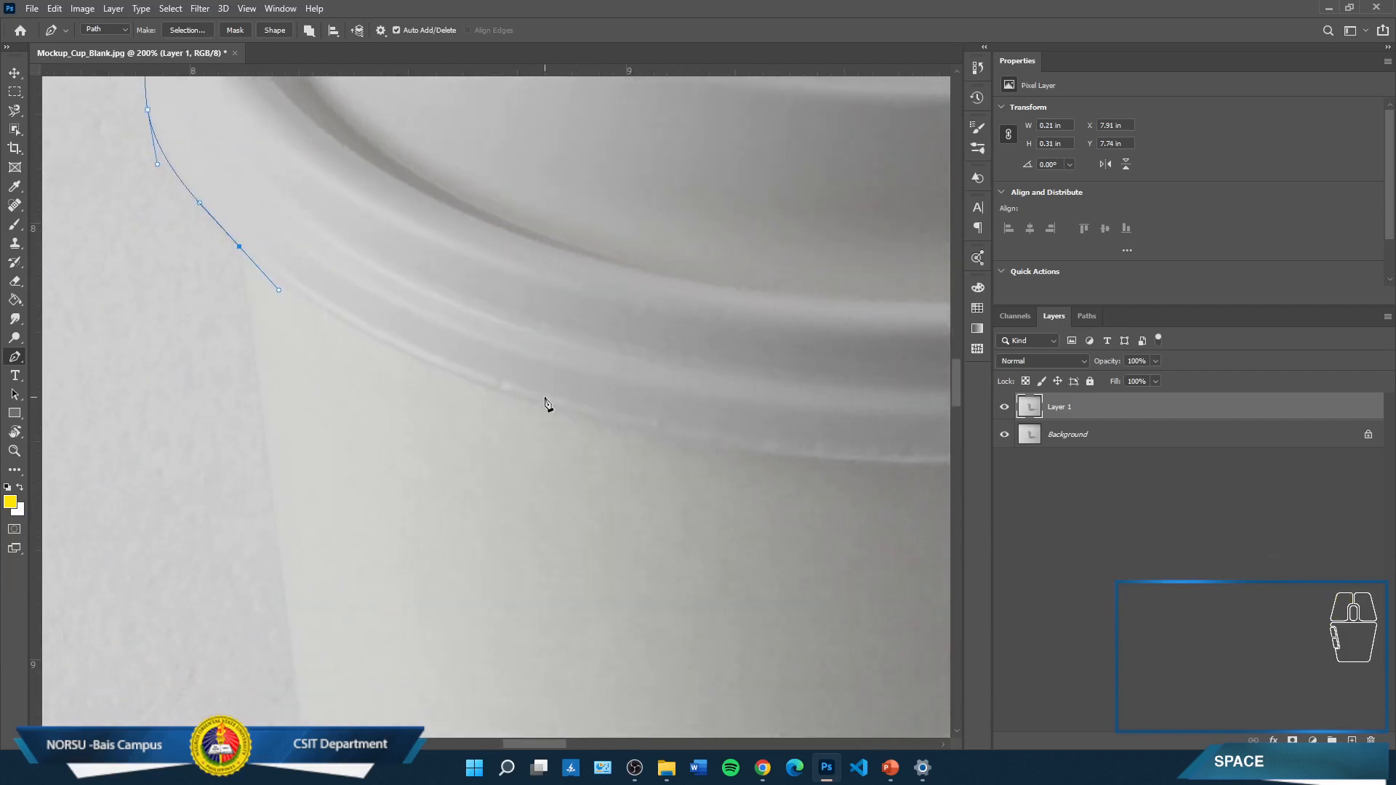
drag(591, 418, 189, 324)
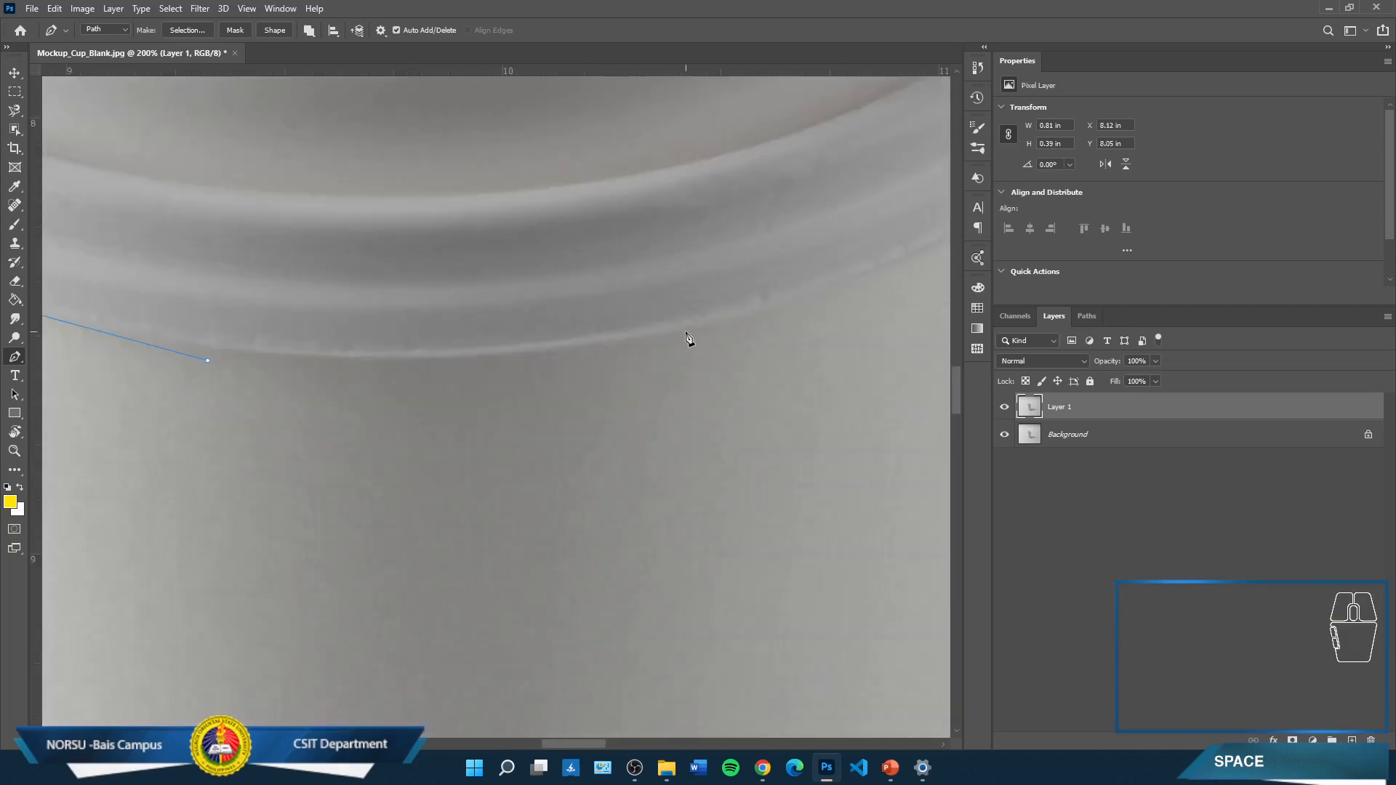
drag(686, 333, 884, 291)
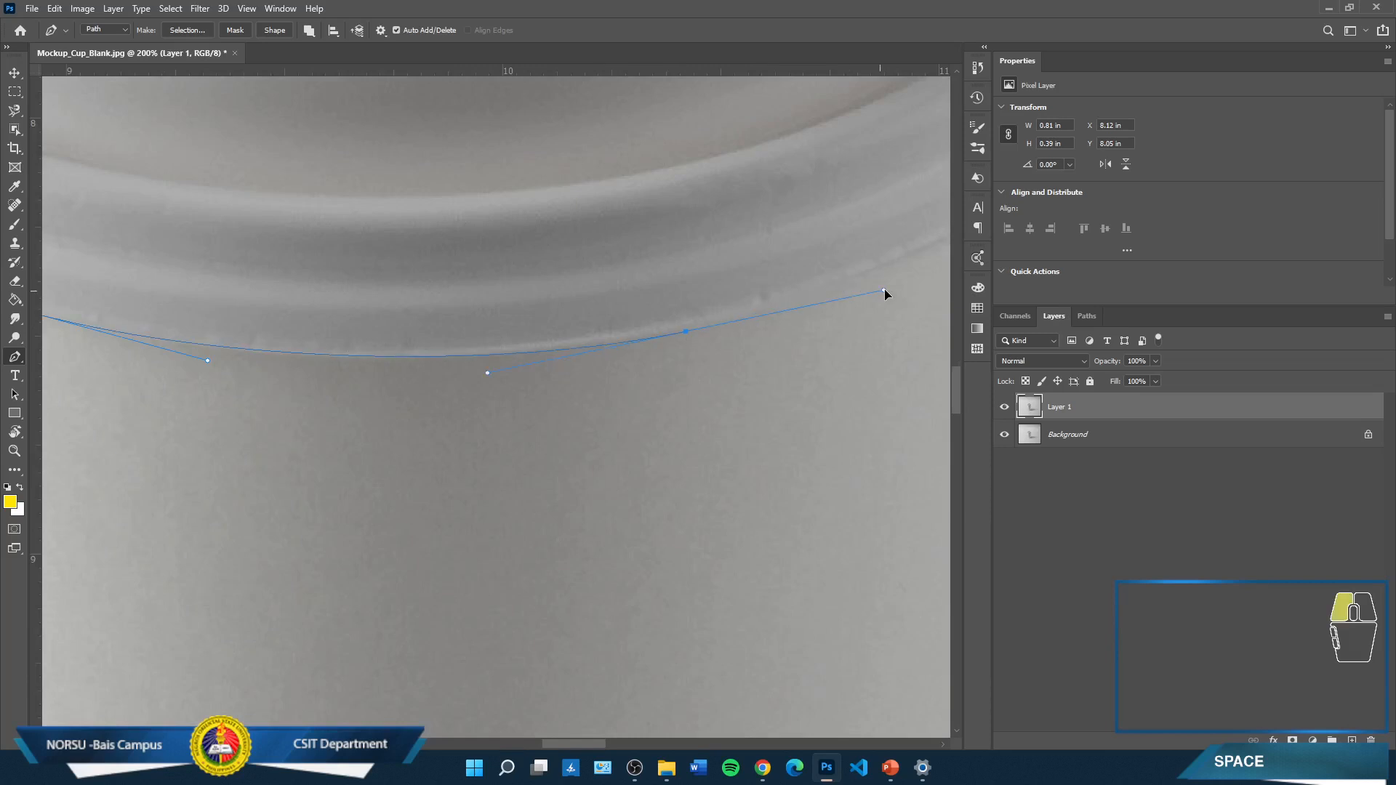
drag(884, 291, 911, 286)
drag(911, 286, 339, 546)
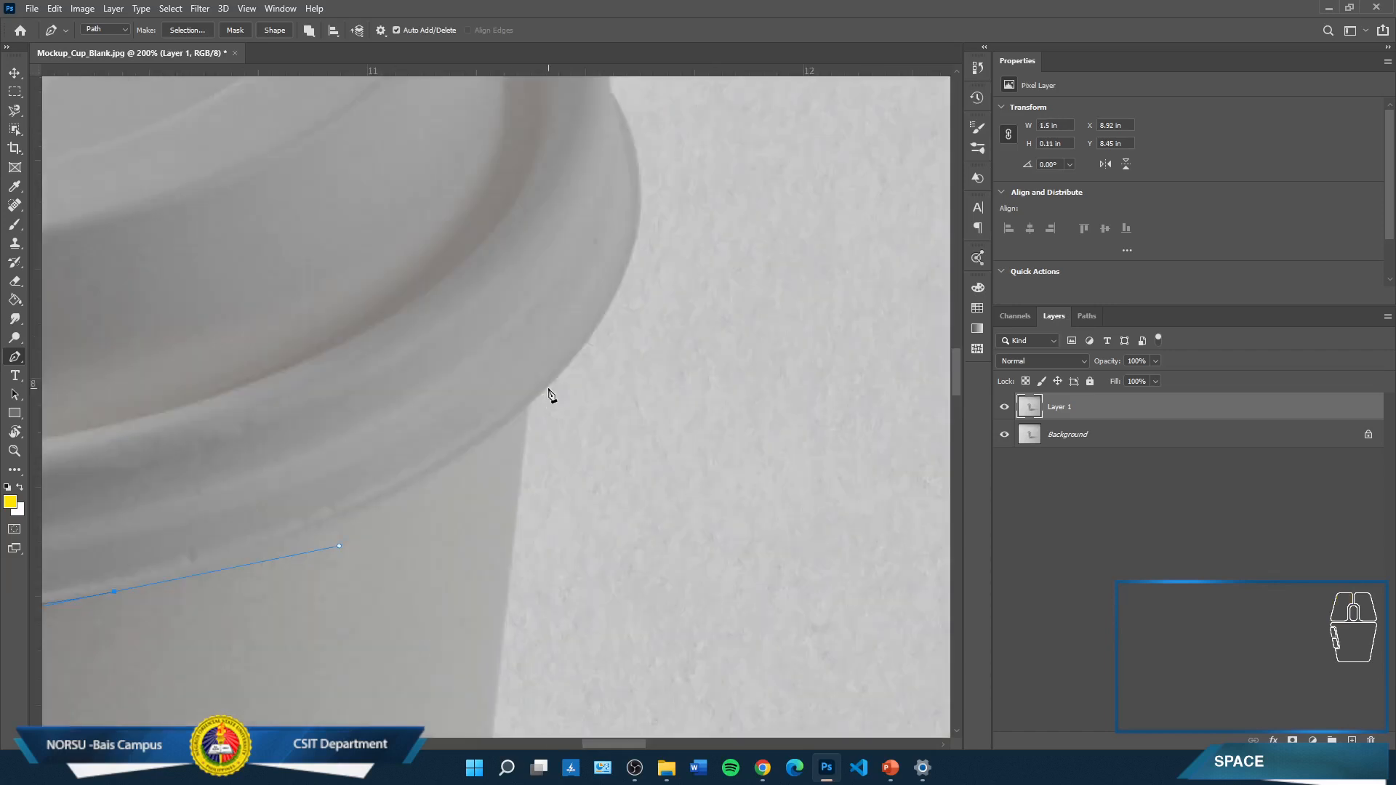
drag(546, 388, 614, 484)
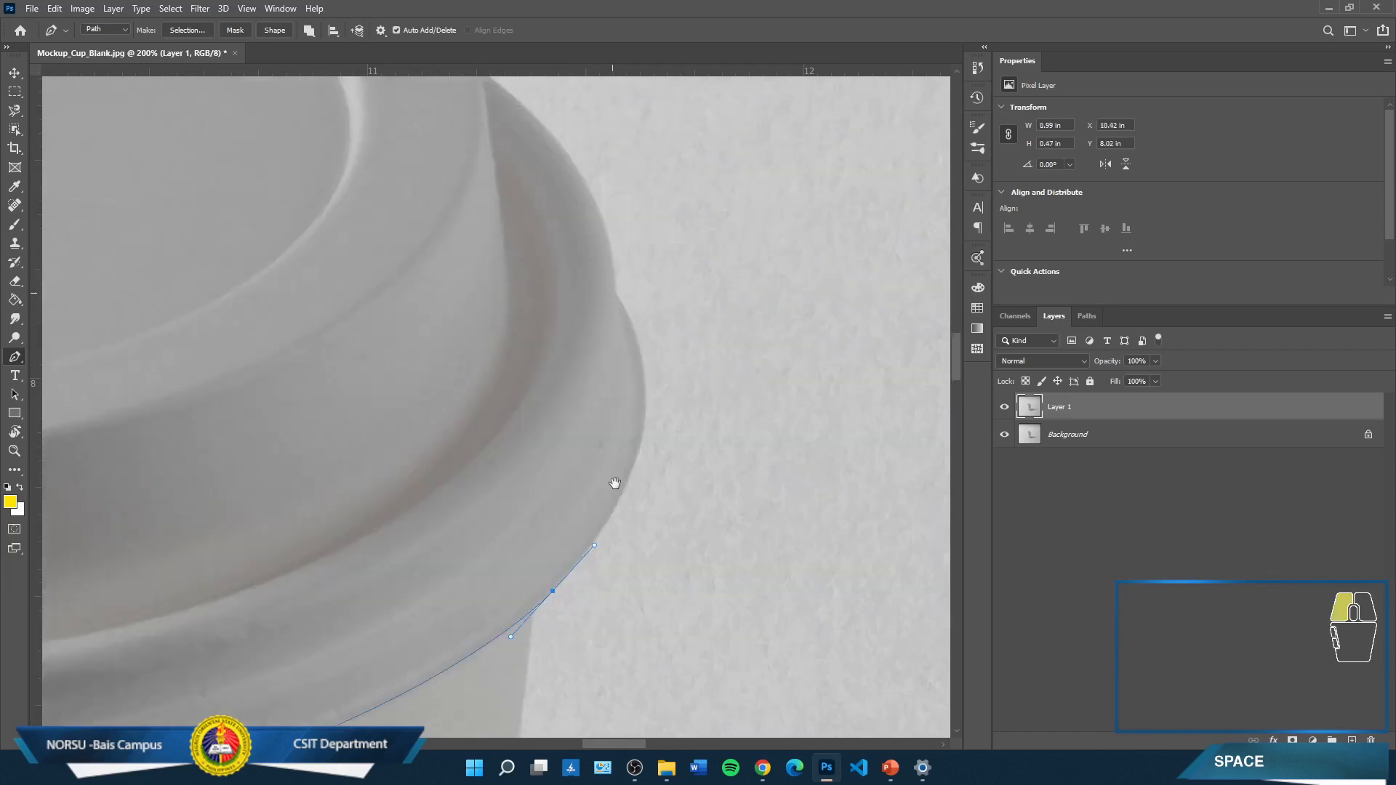
Trace the lid's right outer rim up through the notch to the corner where it meets the raised top
drag(615, 304, 541, 160)
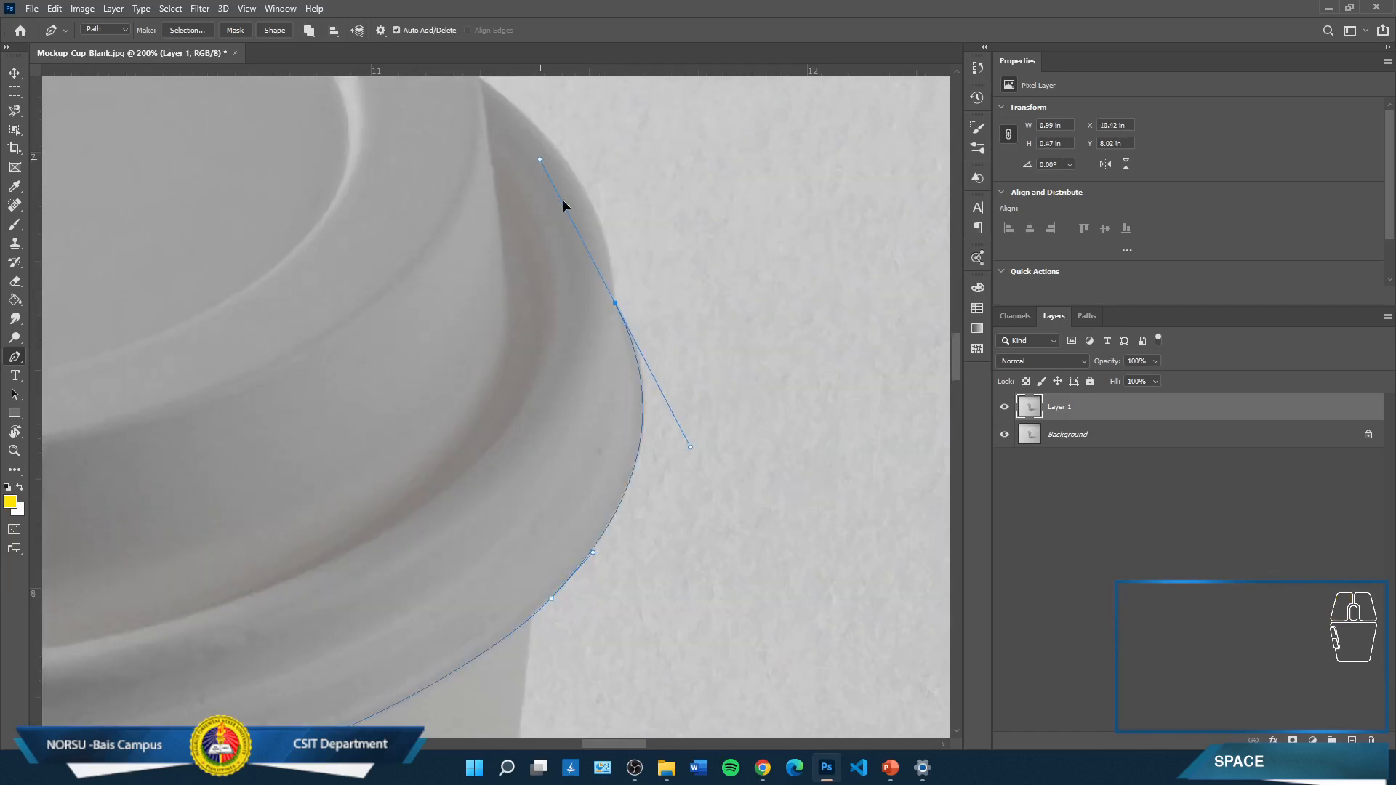
alt+click(615, 303)
drag(524, 290, 611, 576)
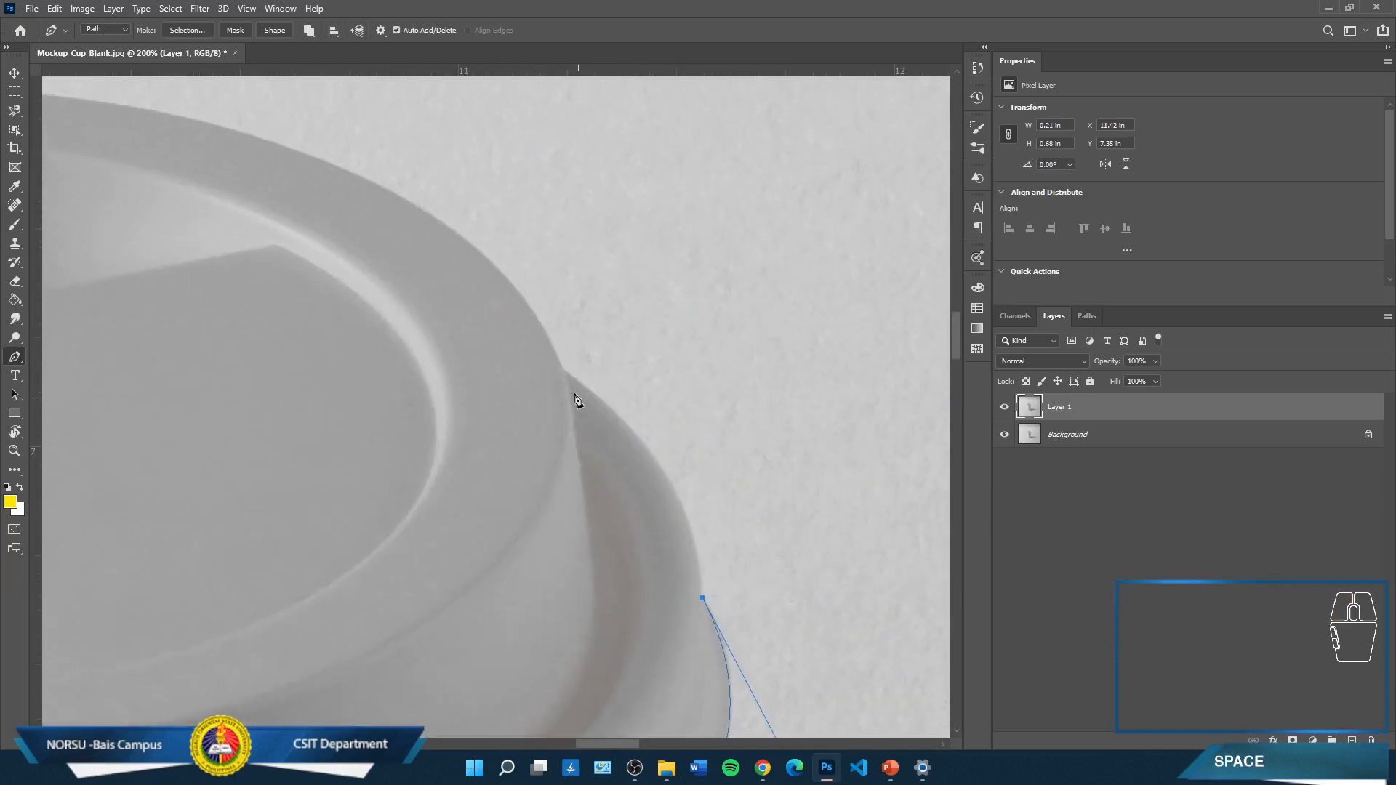
drag(564, 372, 411, 265)
alt+click(564, 372)
Trace the lid's upper edge with a curved segment and close the path at its starting anchor
drag(482, 382, 820, 614)
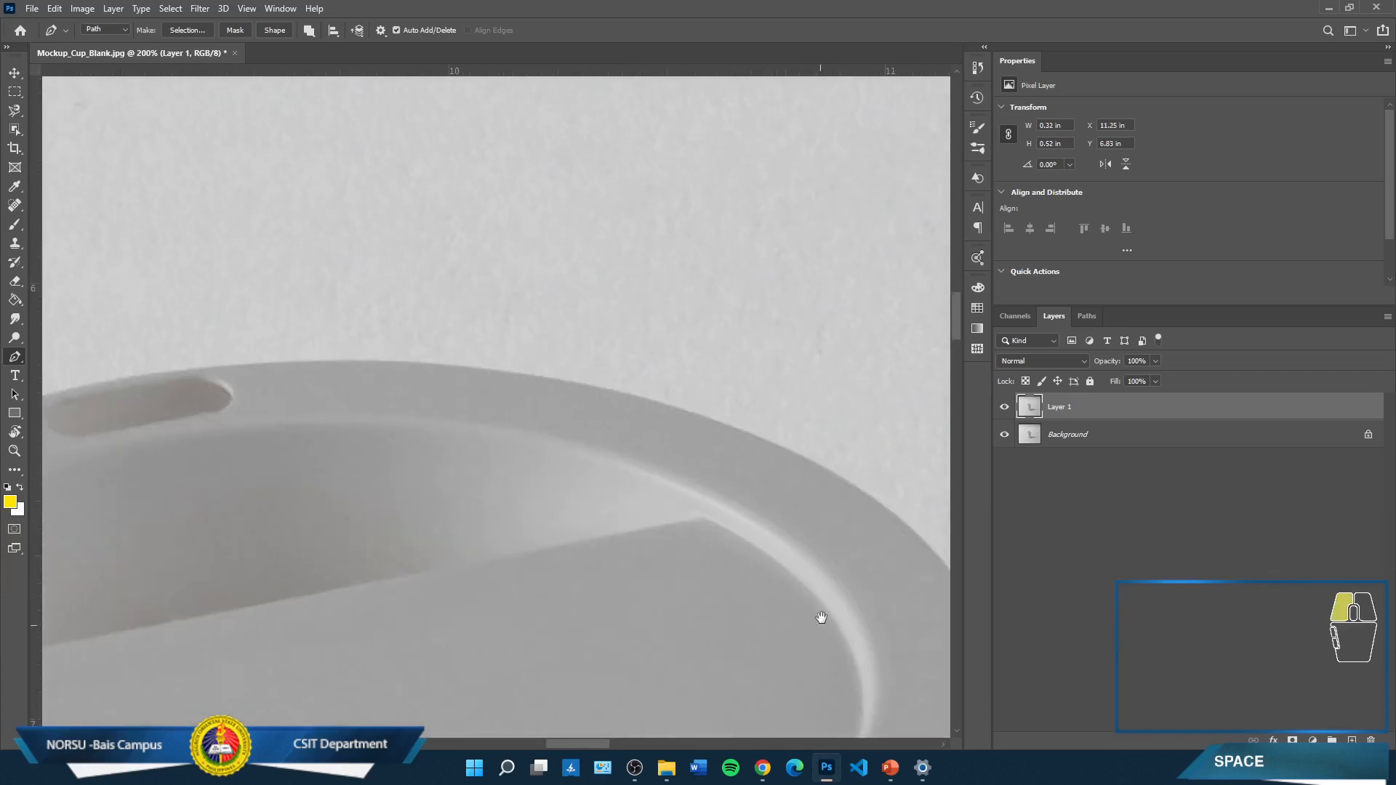
drag(461, 291, 42, 249)
drag(41, 250, 66, 246)
drag(638, 403, 729, 408)
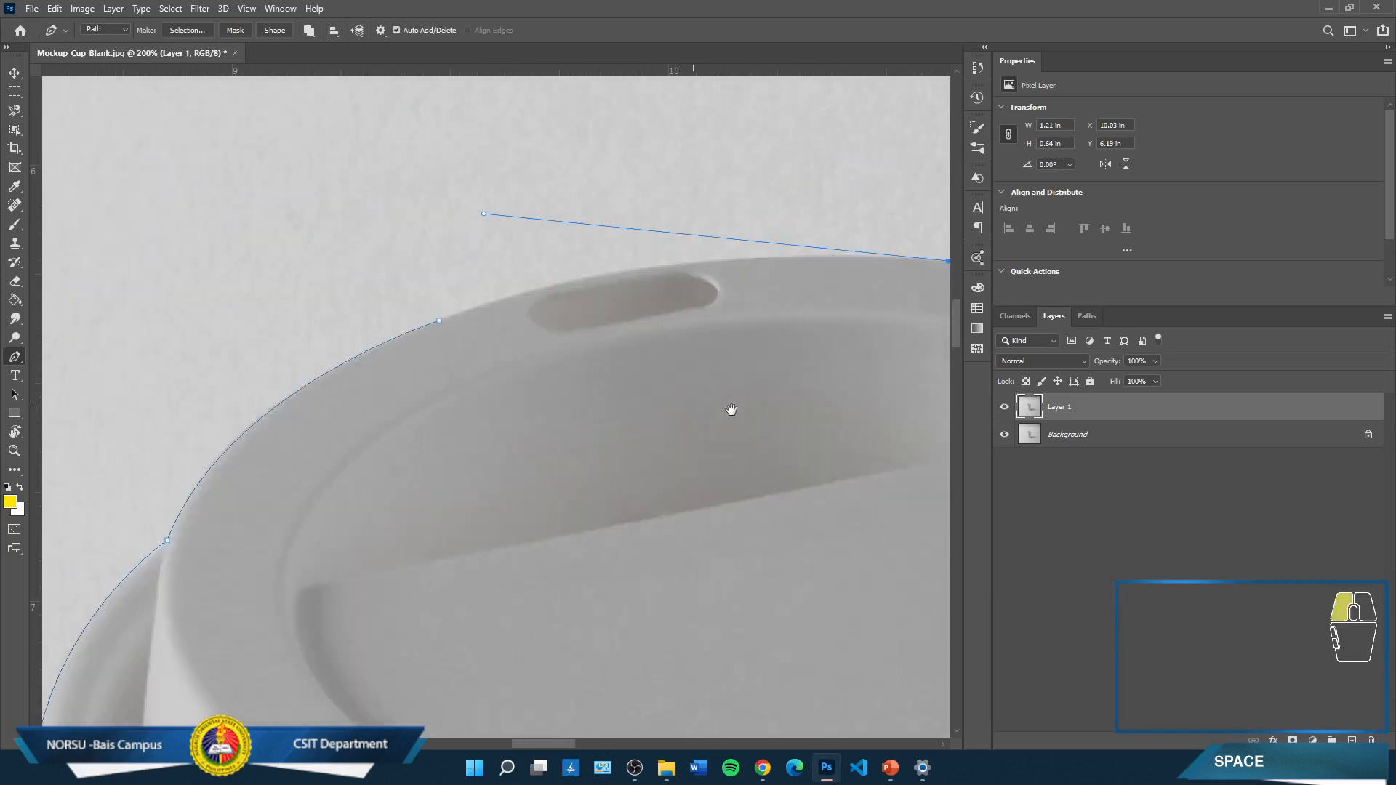
click(446, 321)
key(ctrl+z)
drag(736, 337, 500, 331)
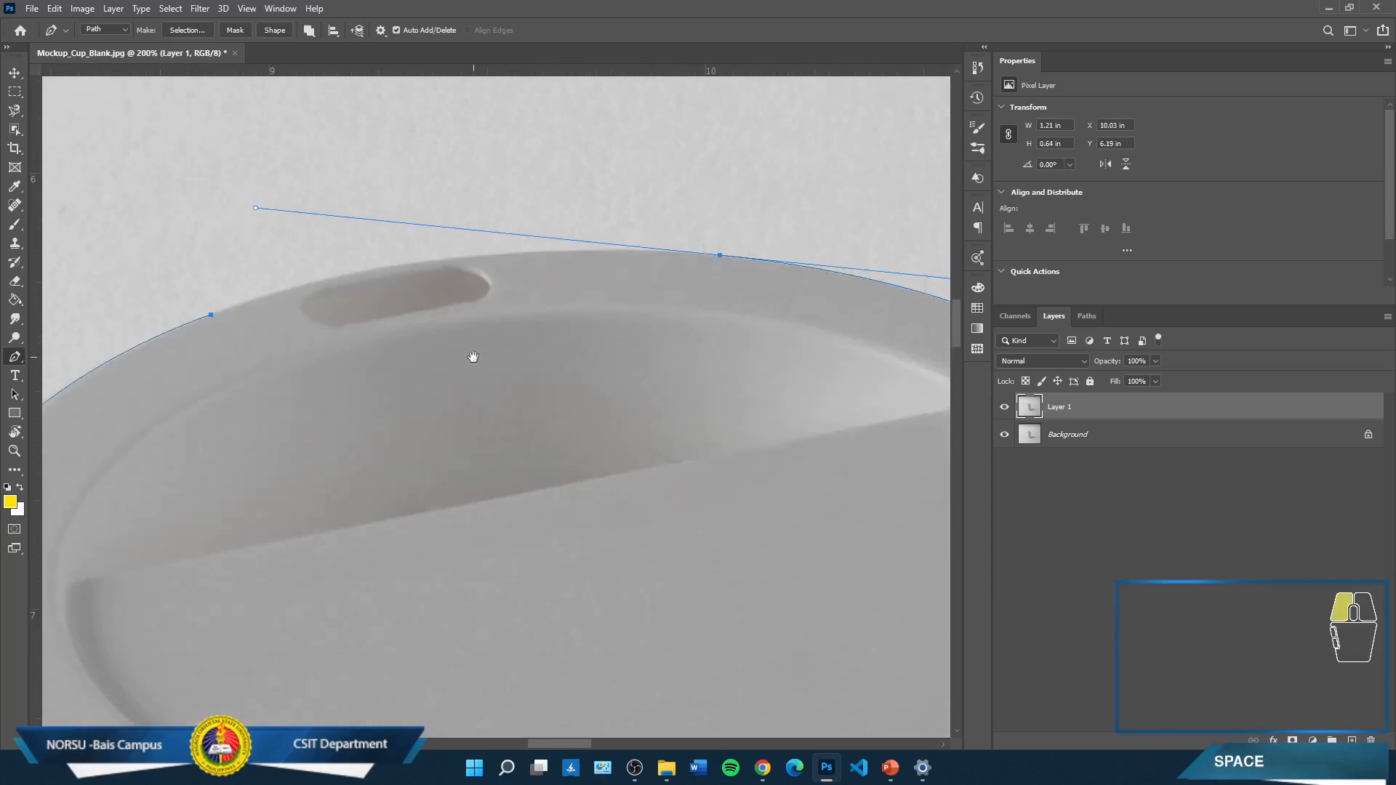
alt+click(720, 256)
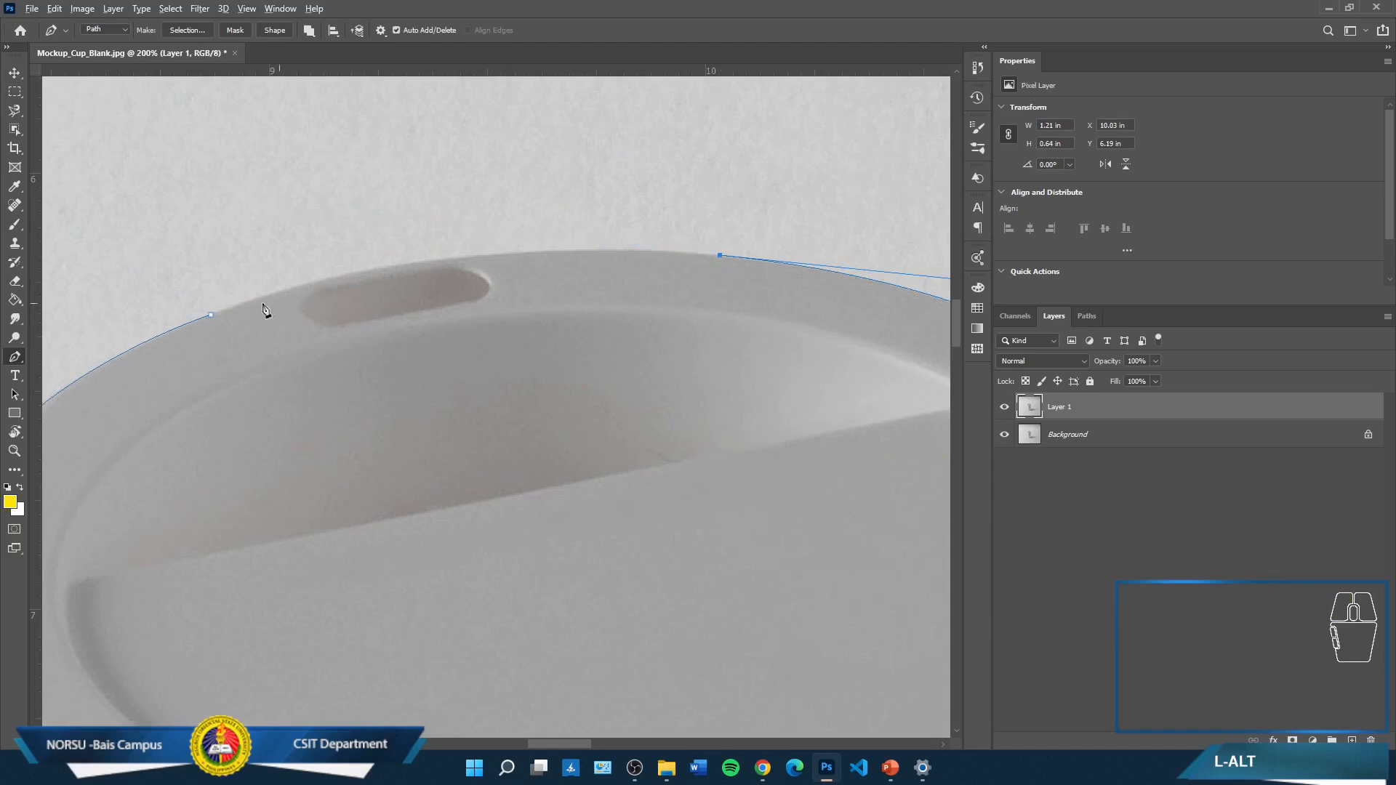
drag(211, 316, 45, 413)
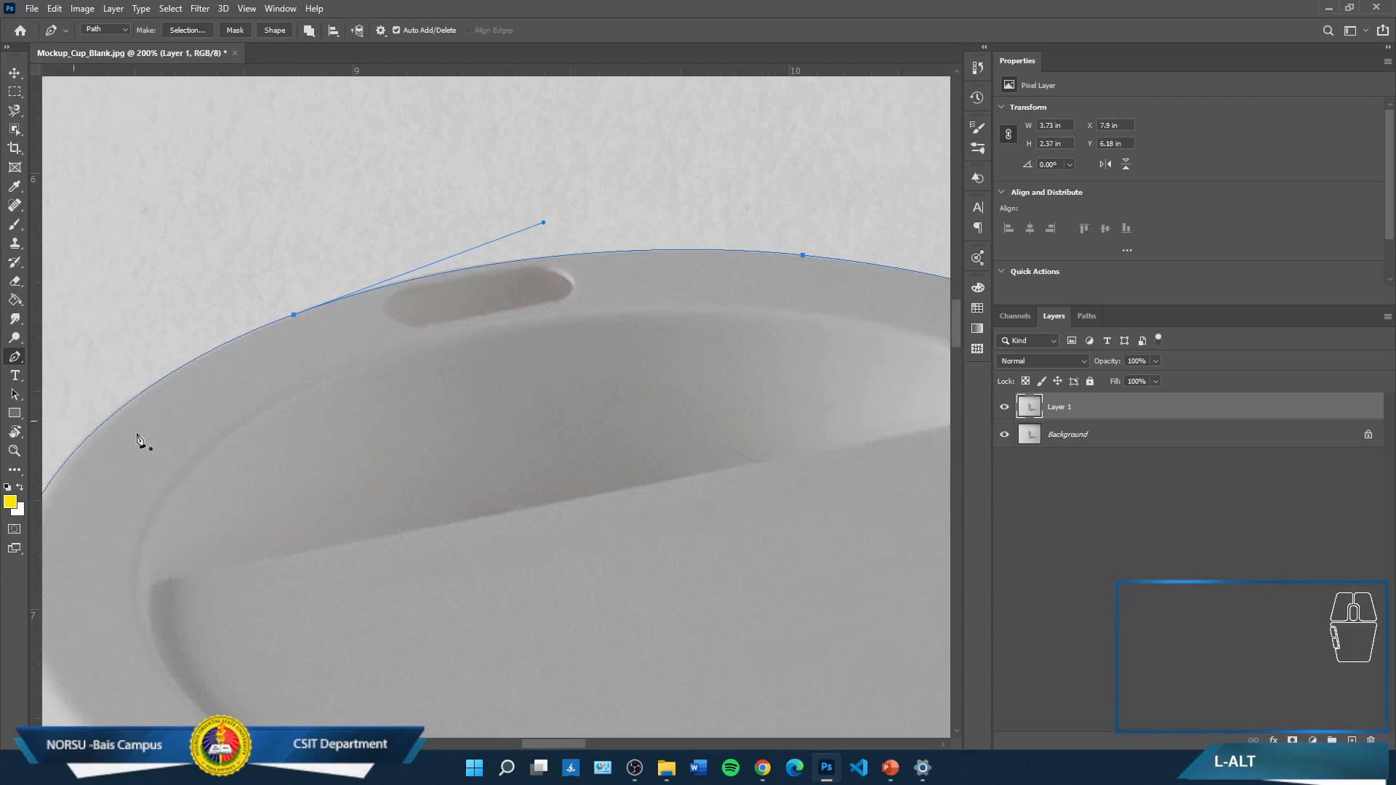
Convert the lid path into a new anti-aliased selection with a 0-pixel feather radius
key(ctrl+minus)
key(ctrl+minus)
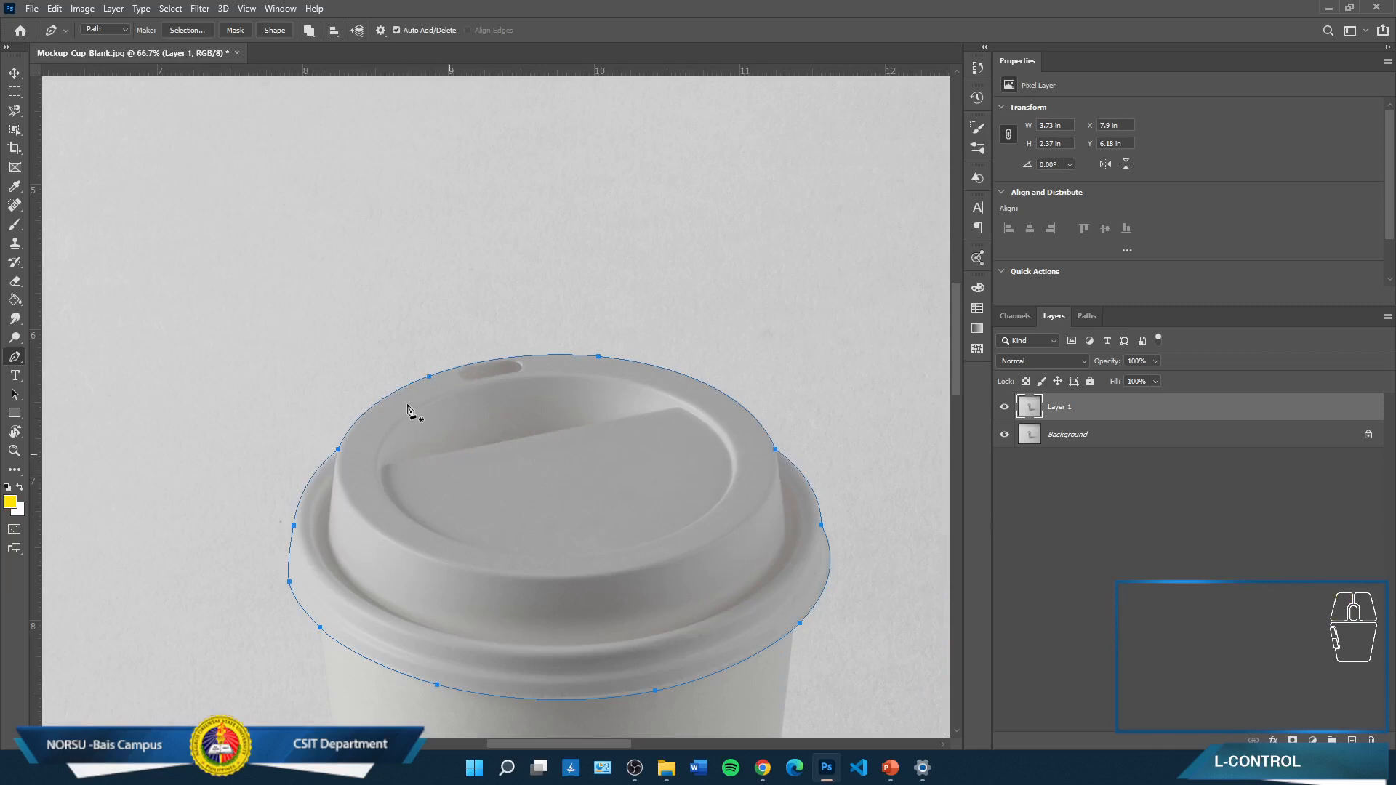
right_click(455, 405)
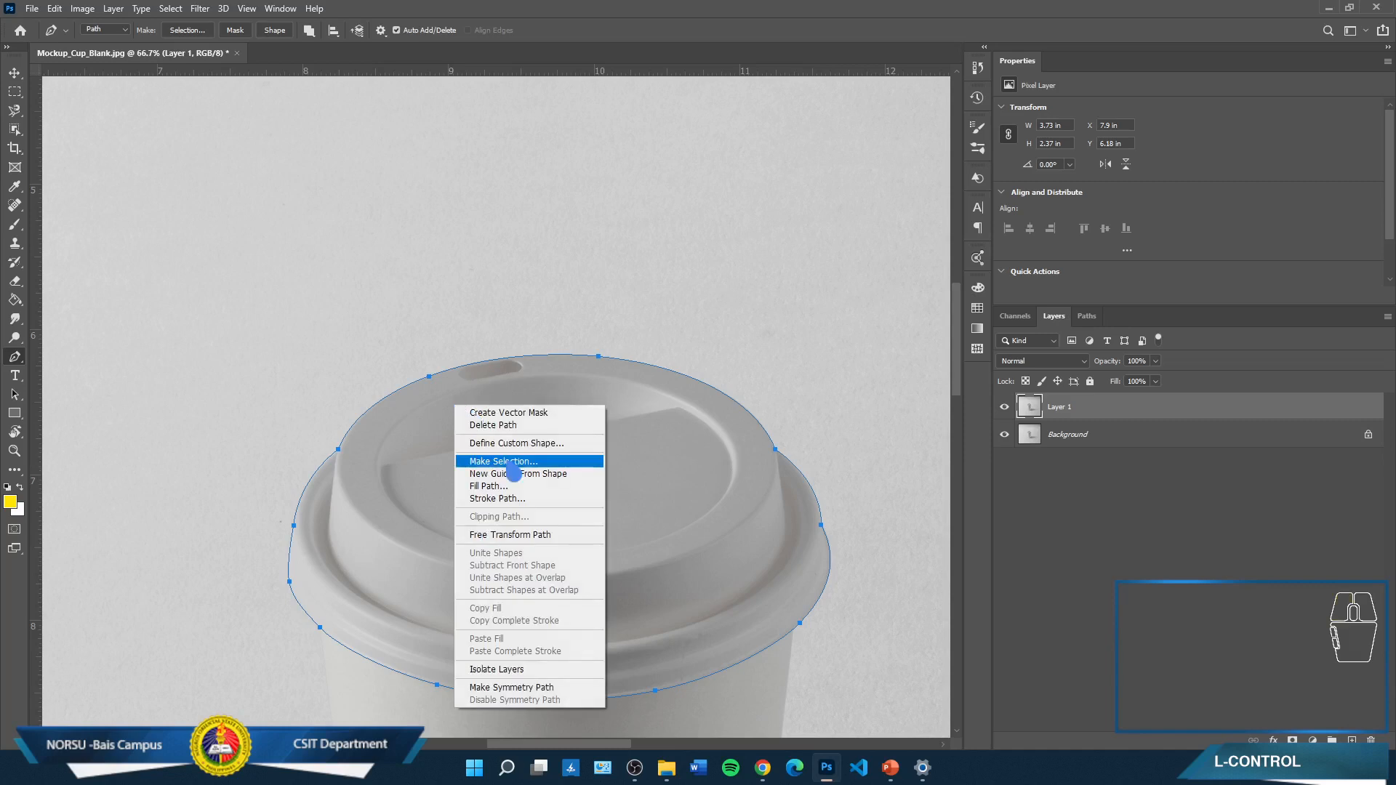
click(509, 462)
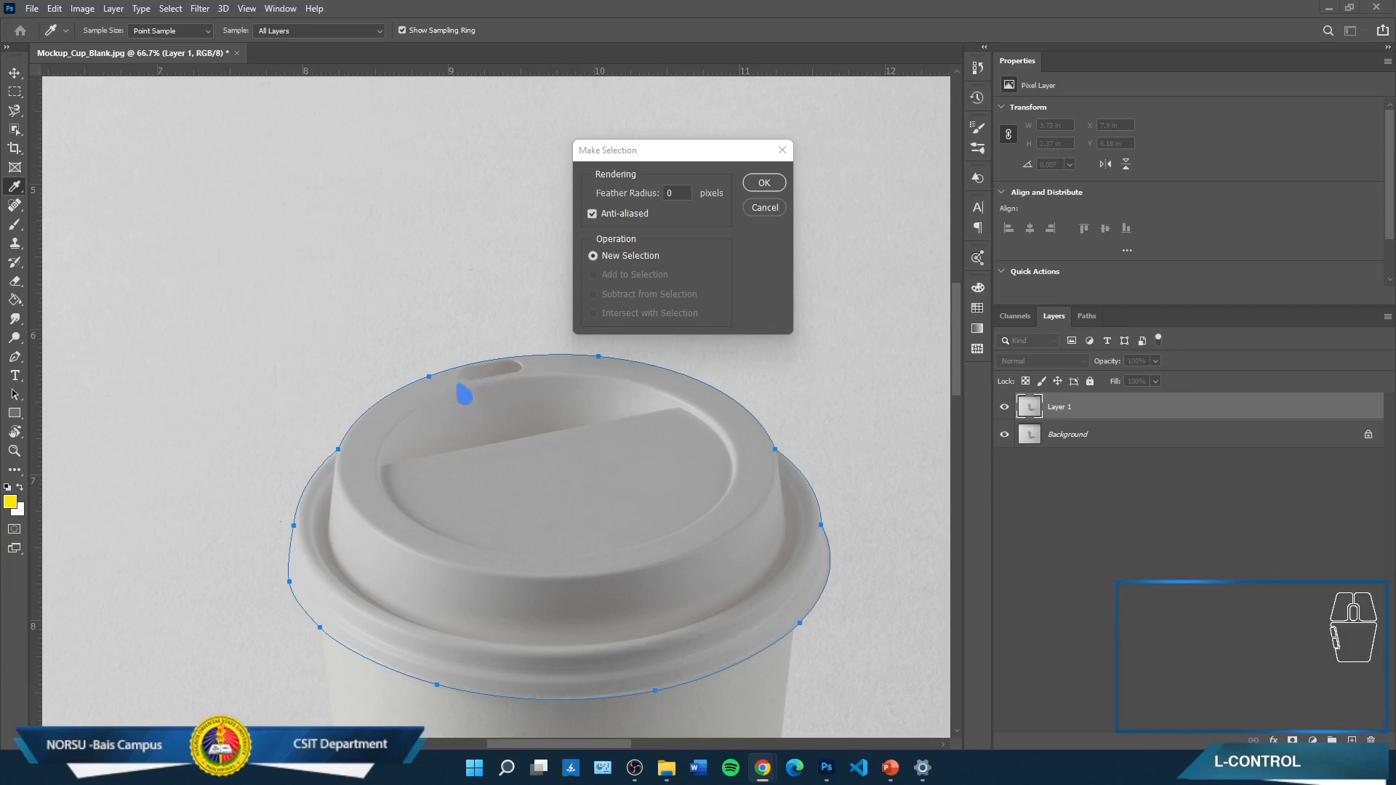
drag(630, 145, 544, 137)
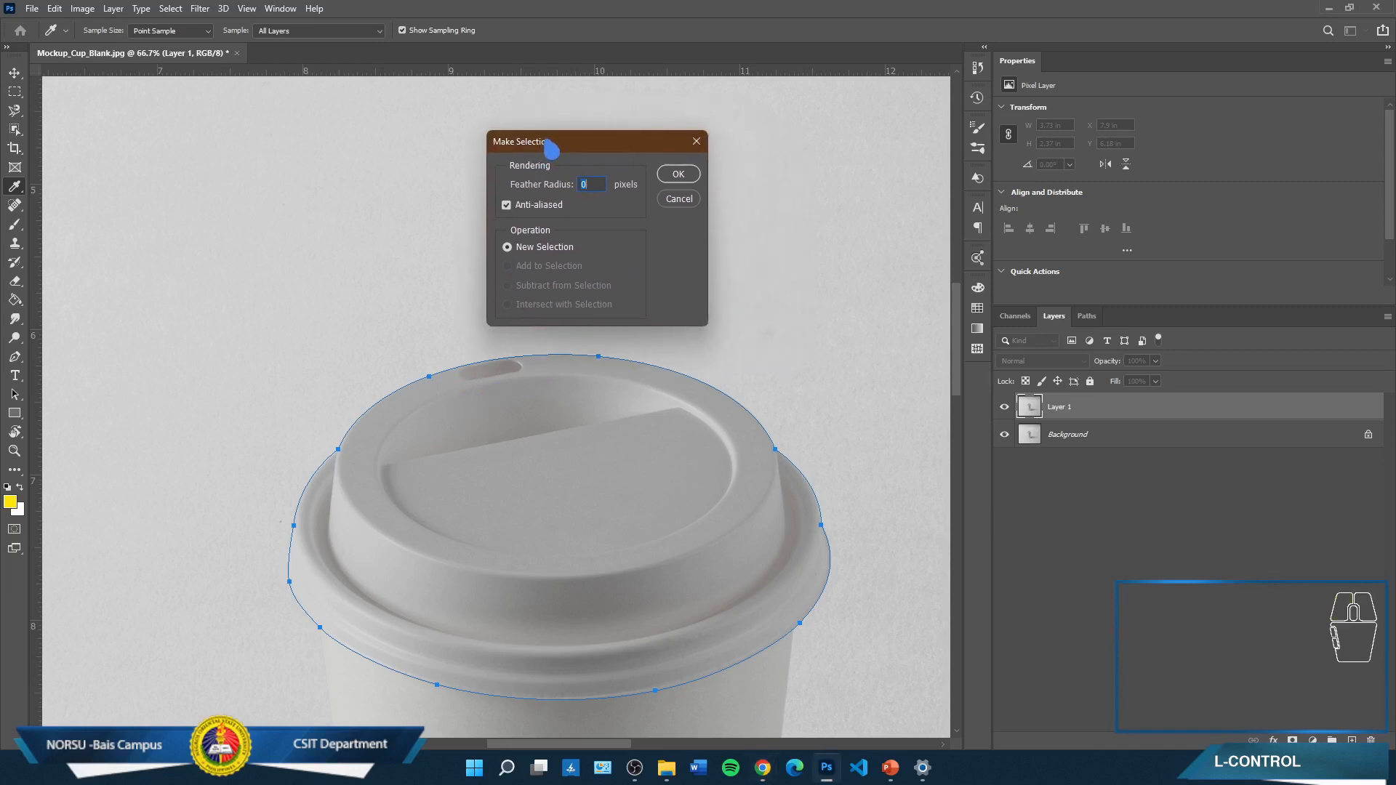
click(678, 178)
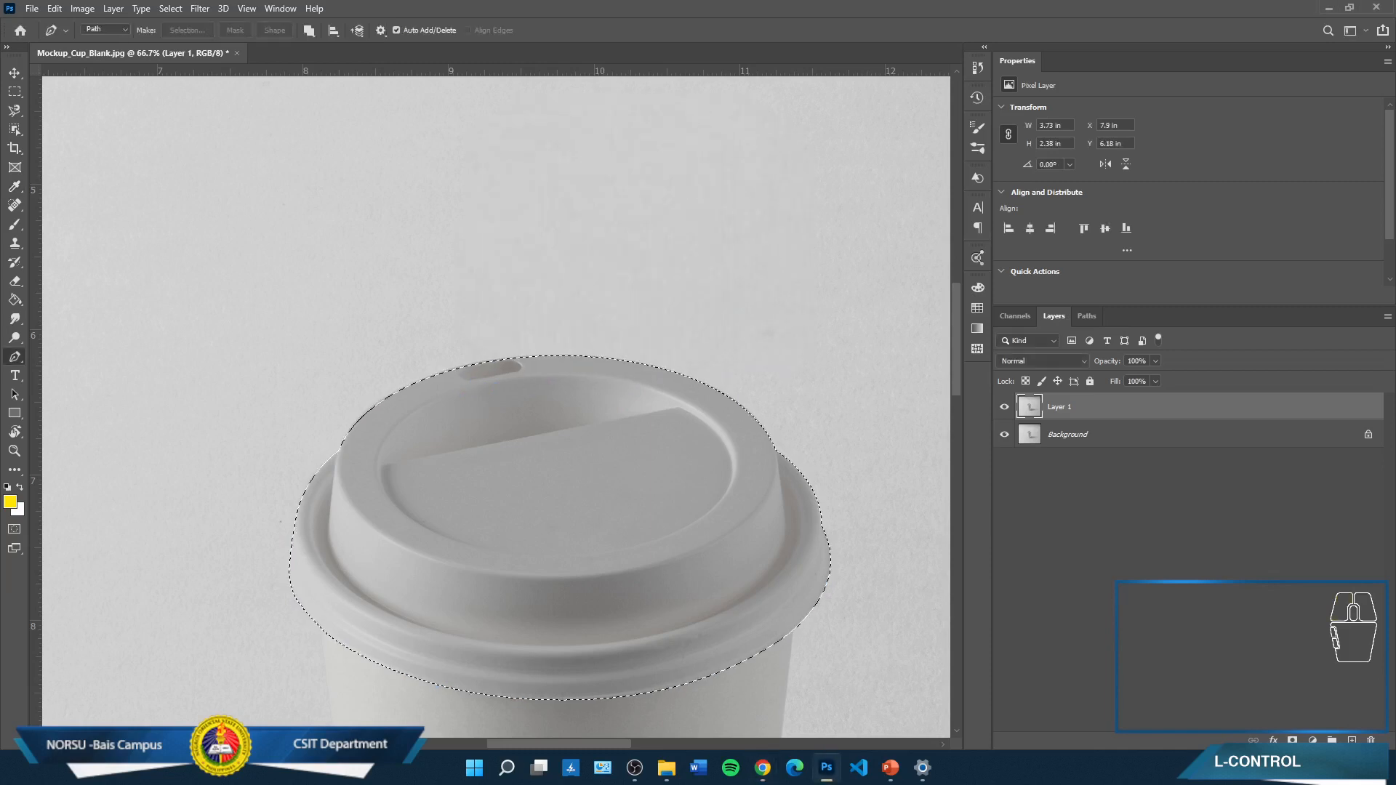
key(alt+Tab)
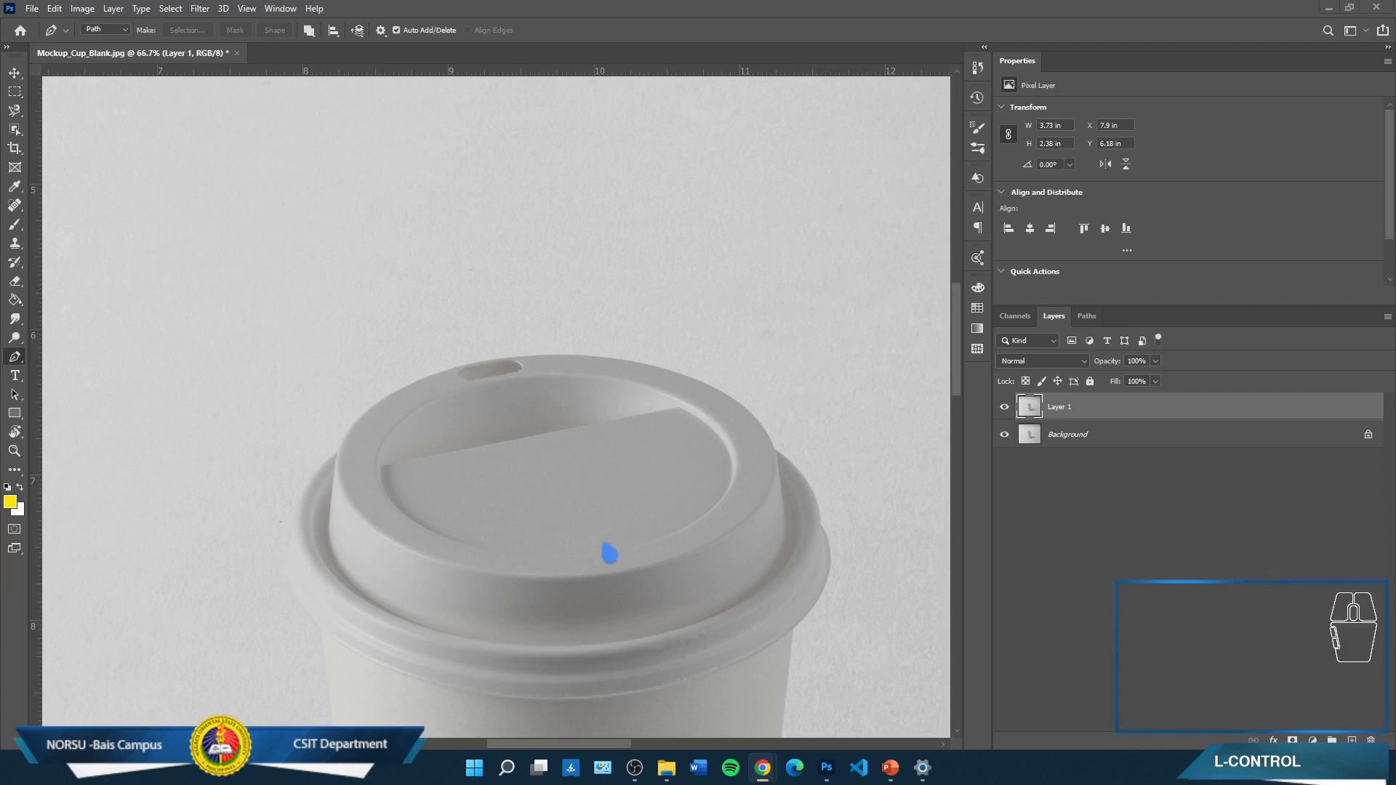
click(629, 479)
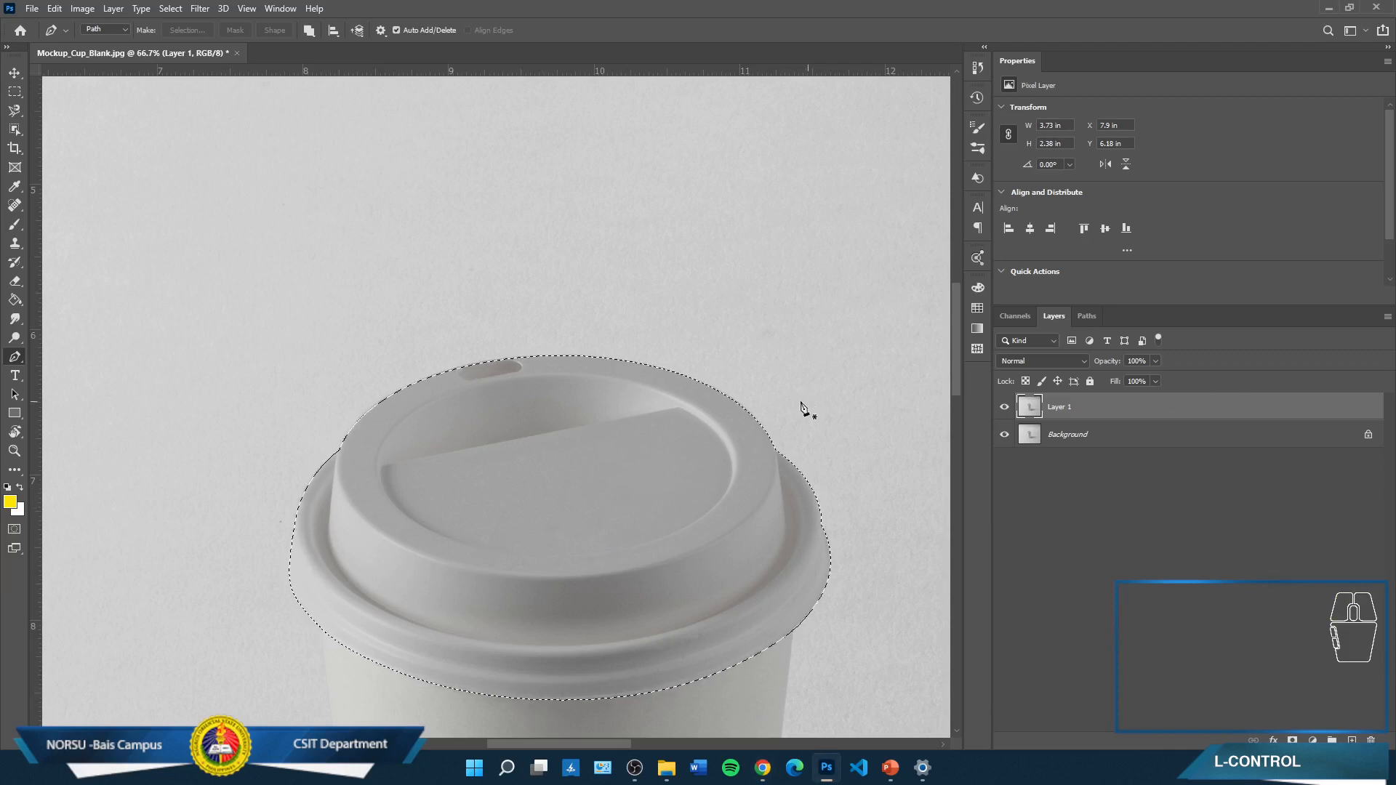
scroll(556, 423, down, 1)
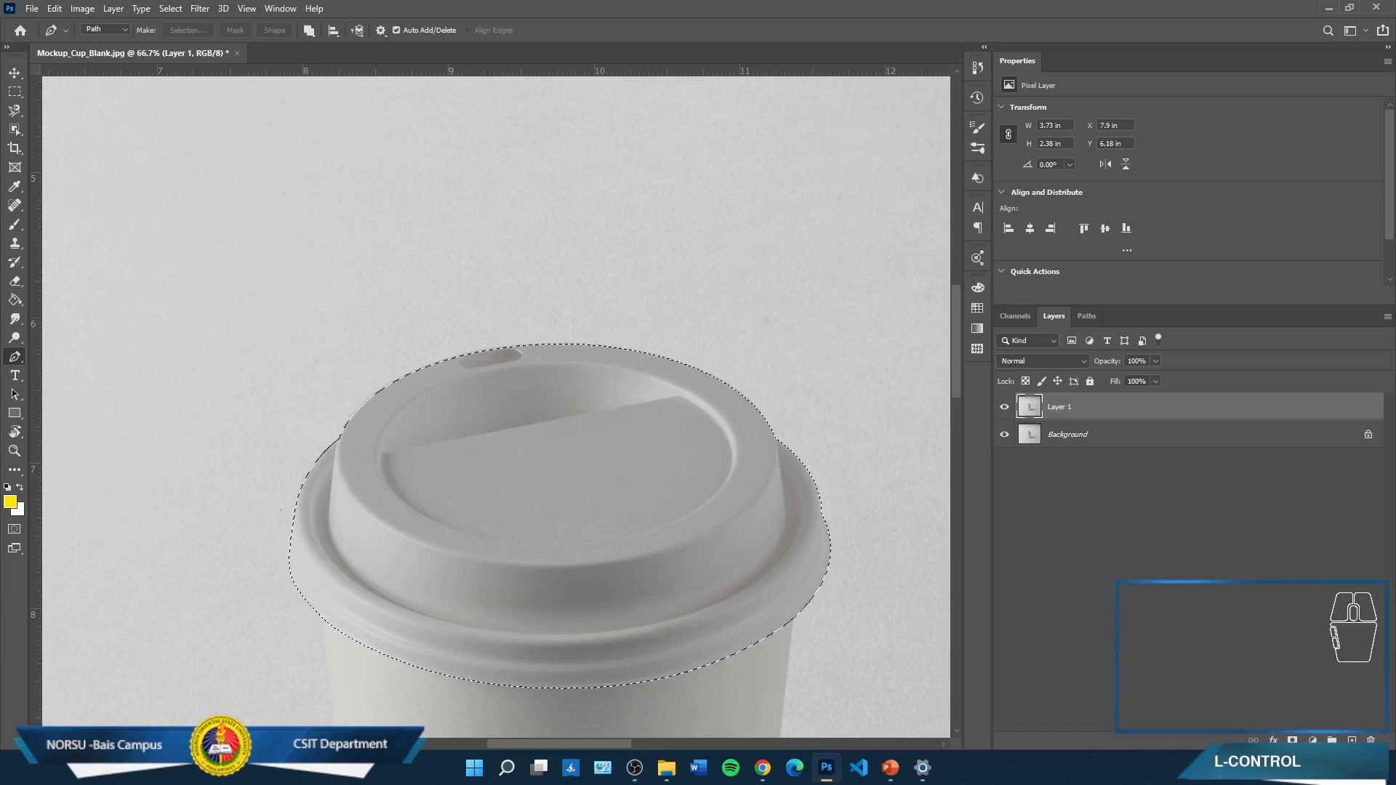
key(alt+Tab)
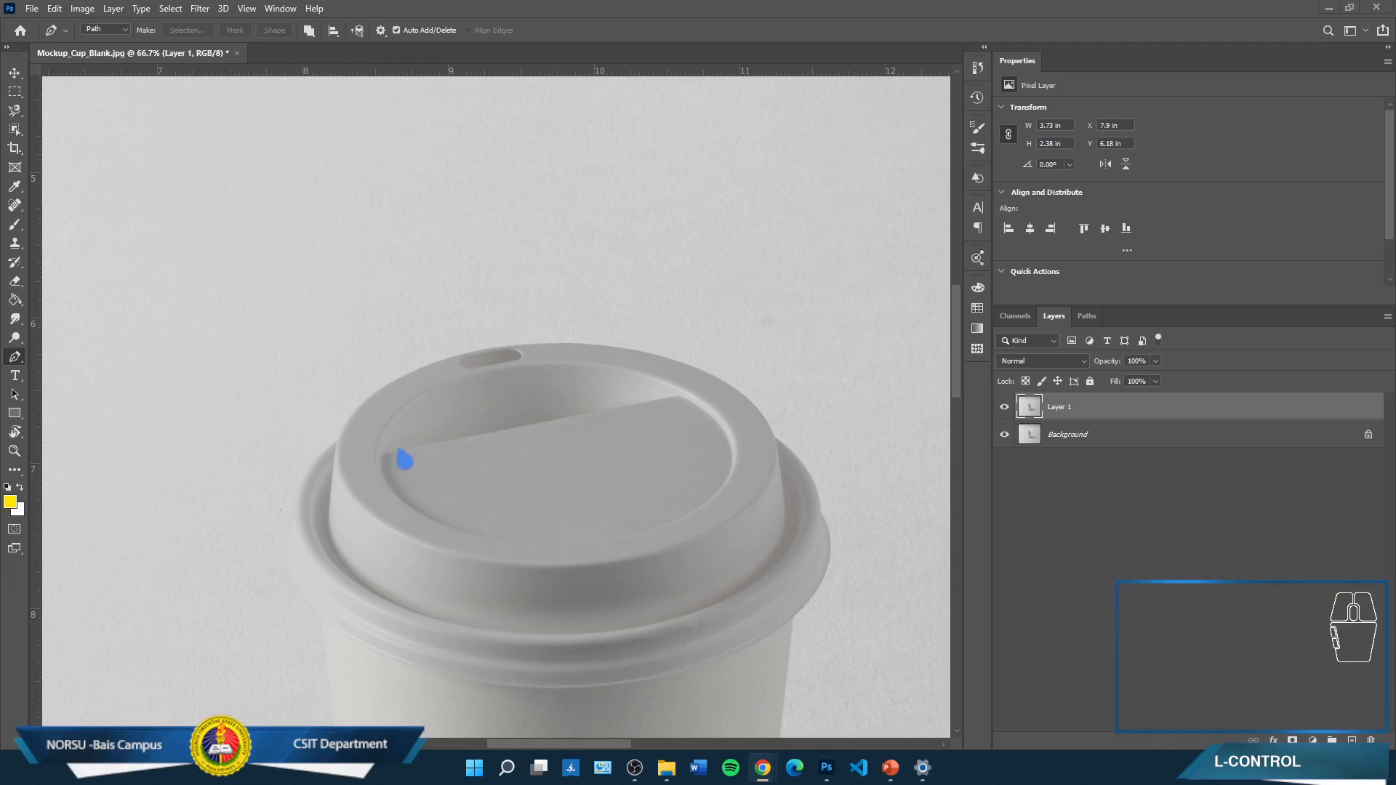
key(alt+Tab)
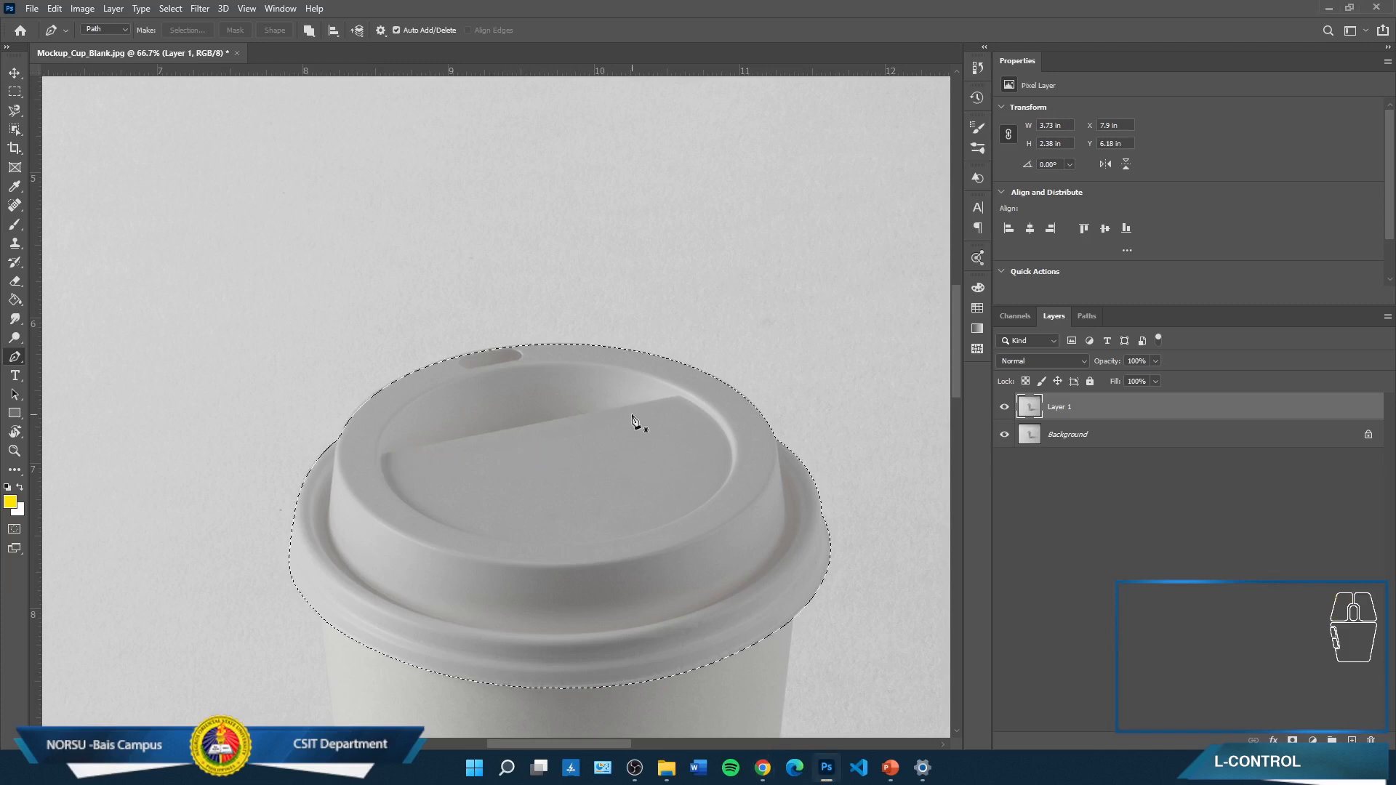
scroll(632, 421, up, 3)
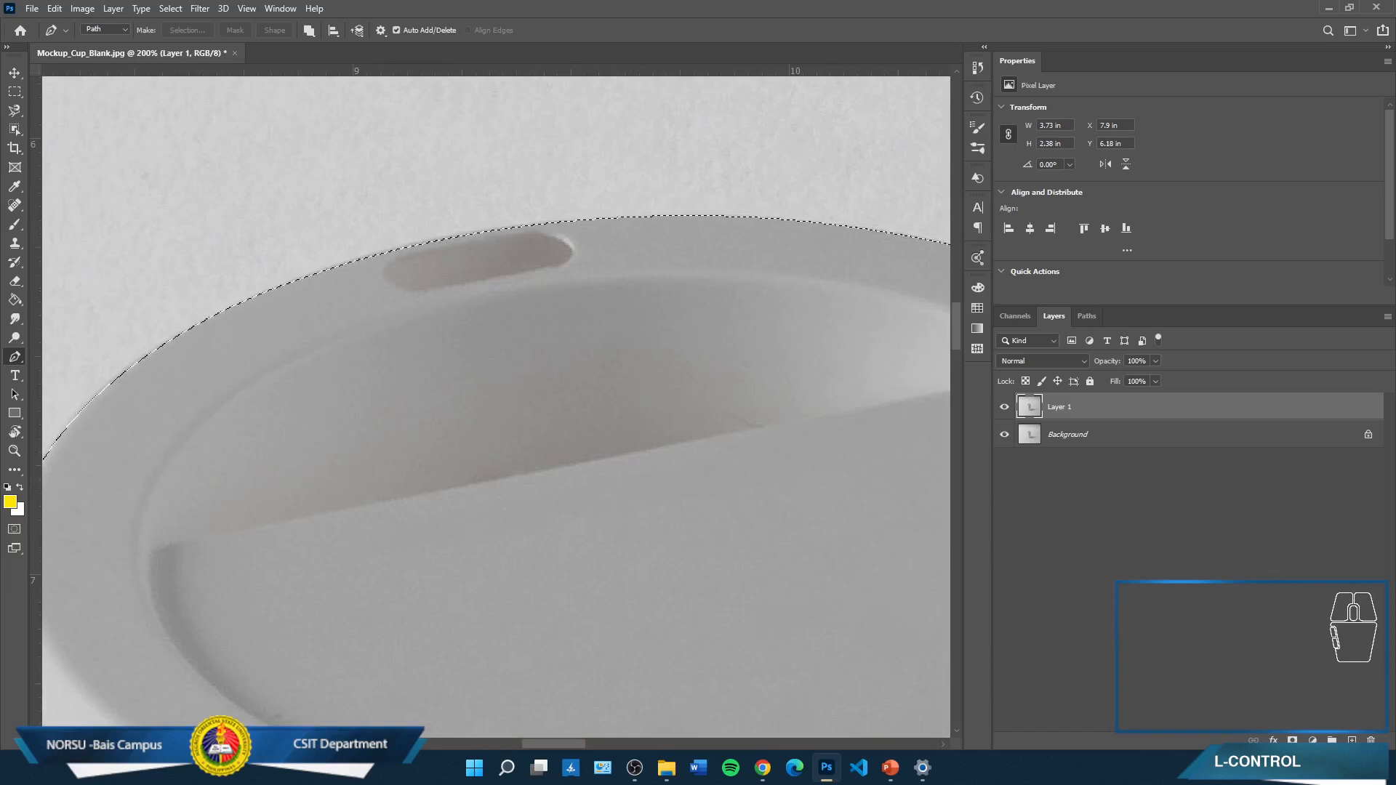
scroll(571, 349, down, 3)
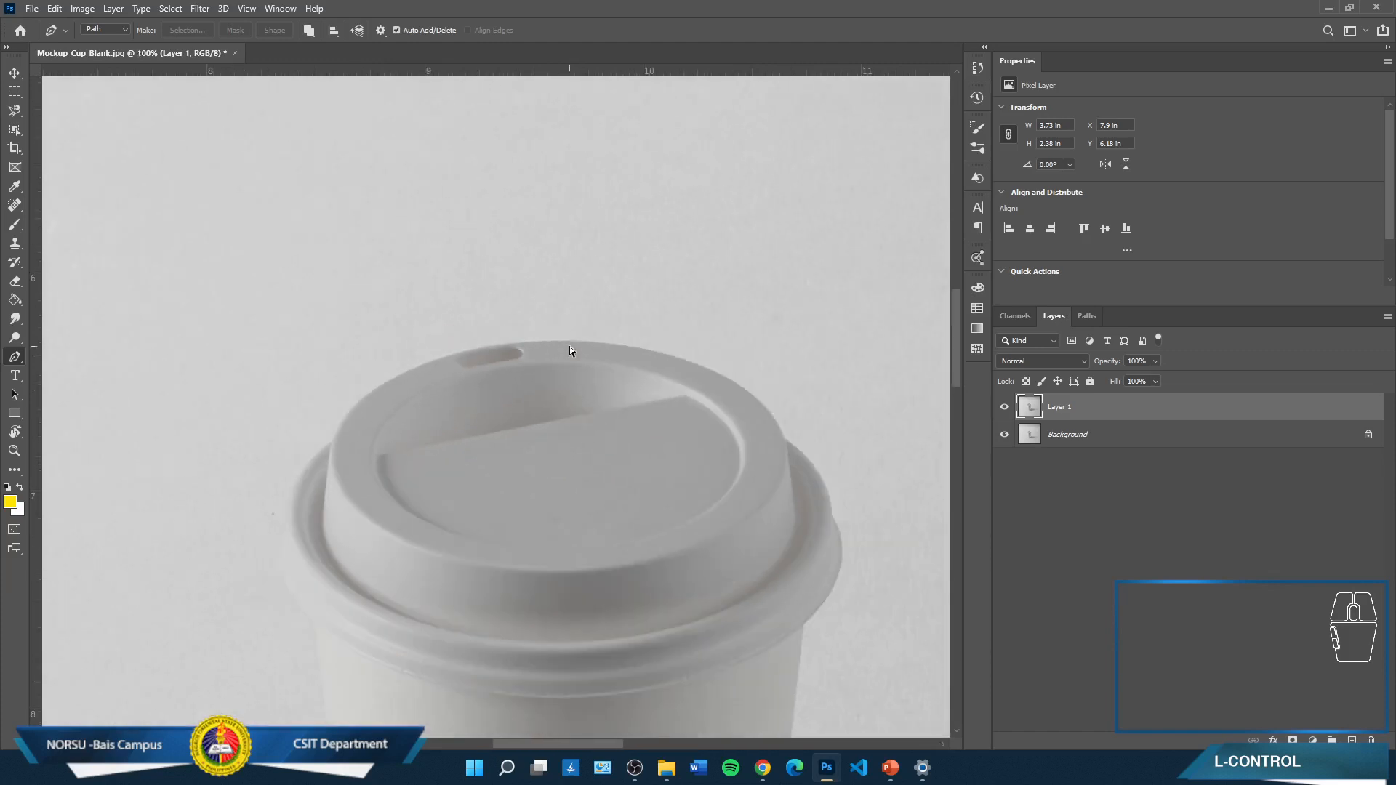
key(space)
drag(526, 481, 488, 416)
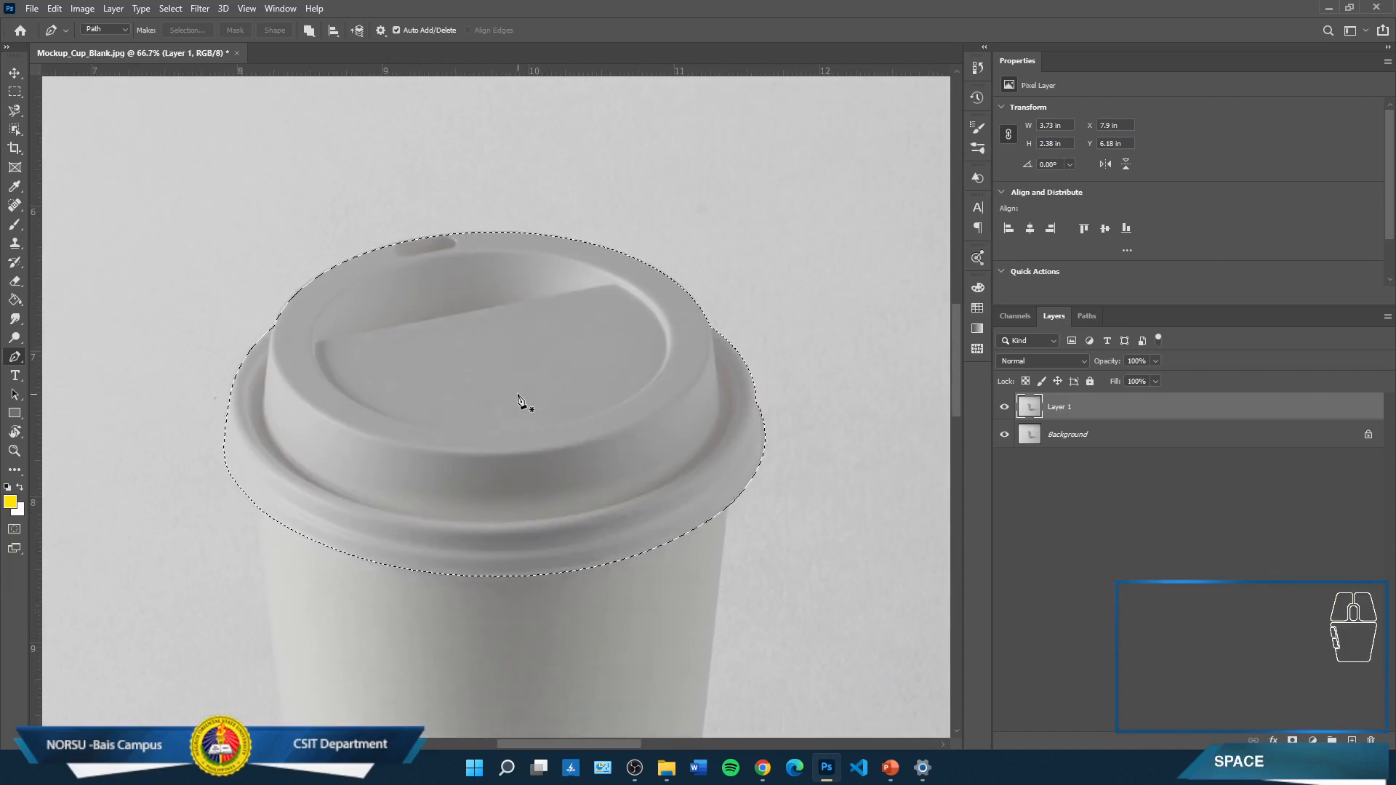
Add a Solid Color fill layer above Layer 1, masked to the lid selection
click(1313, 740)
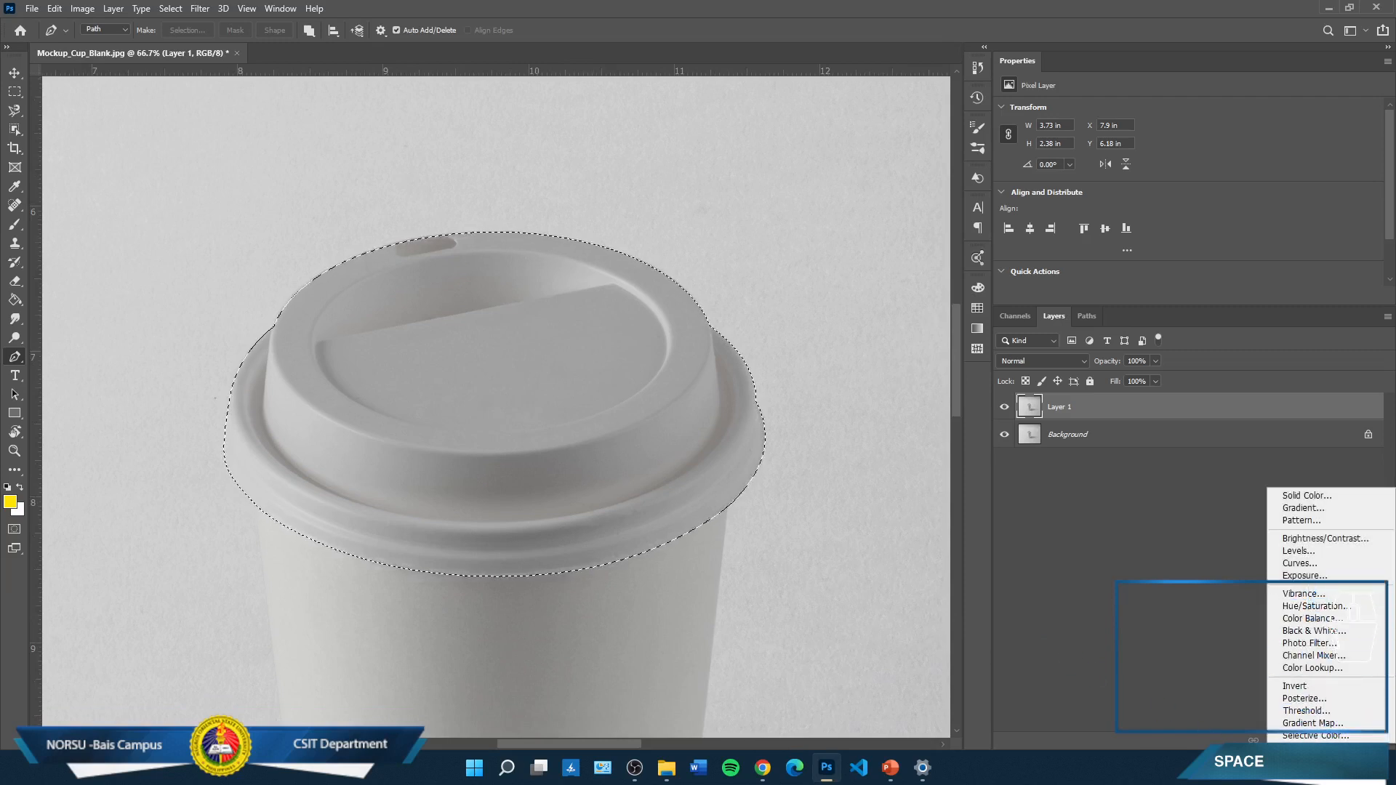
key(Escape)
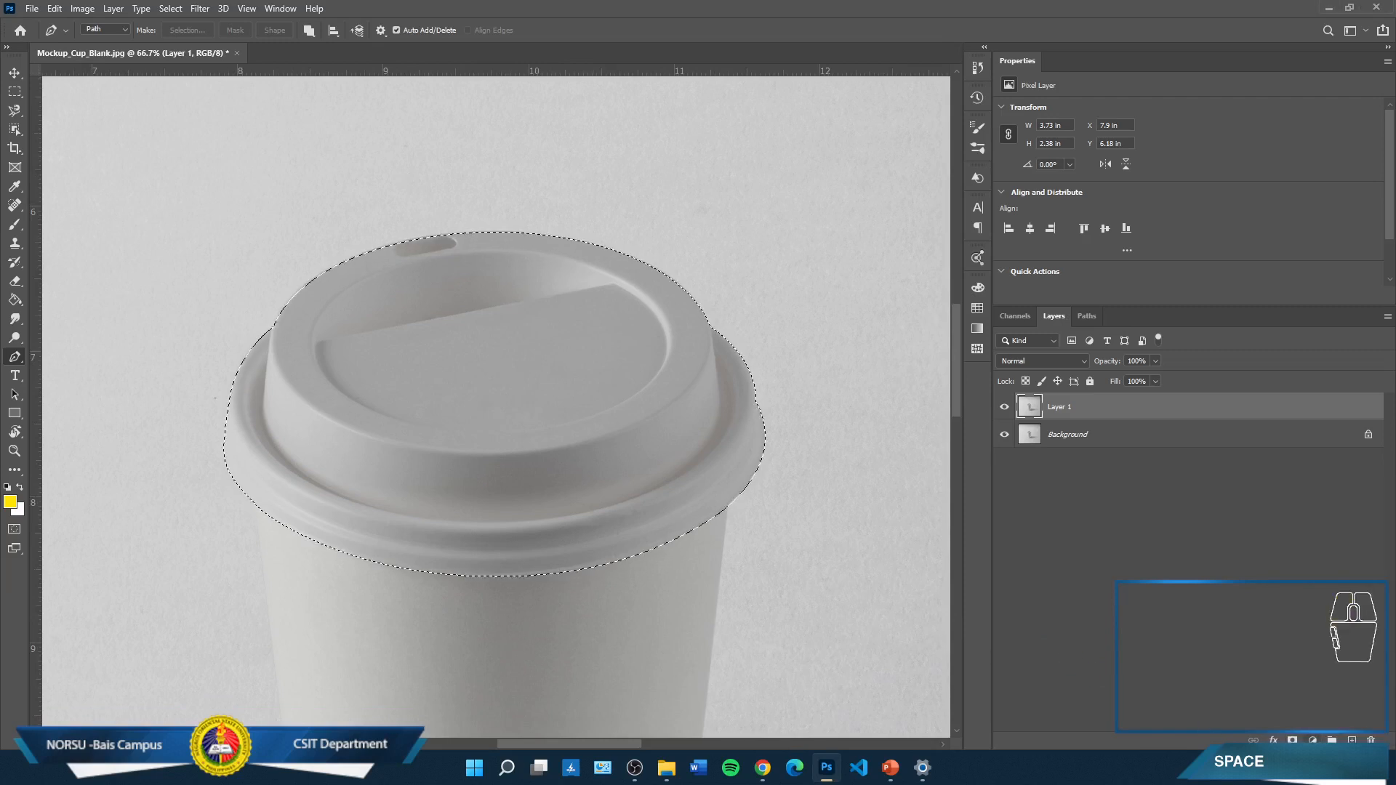
click(1313, 740)
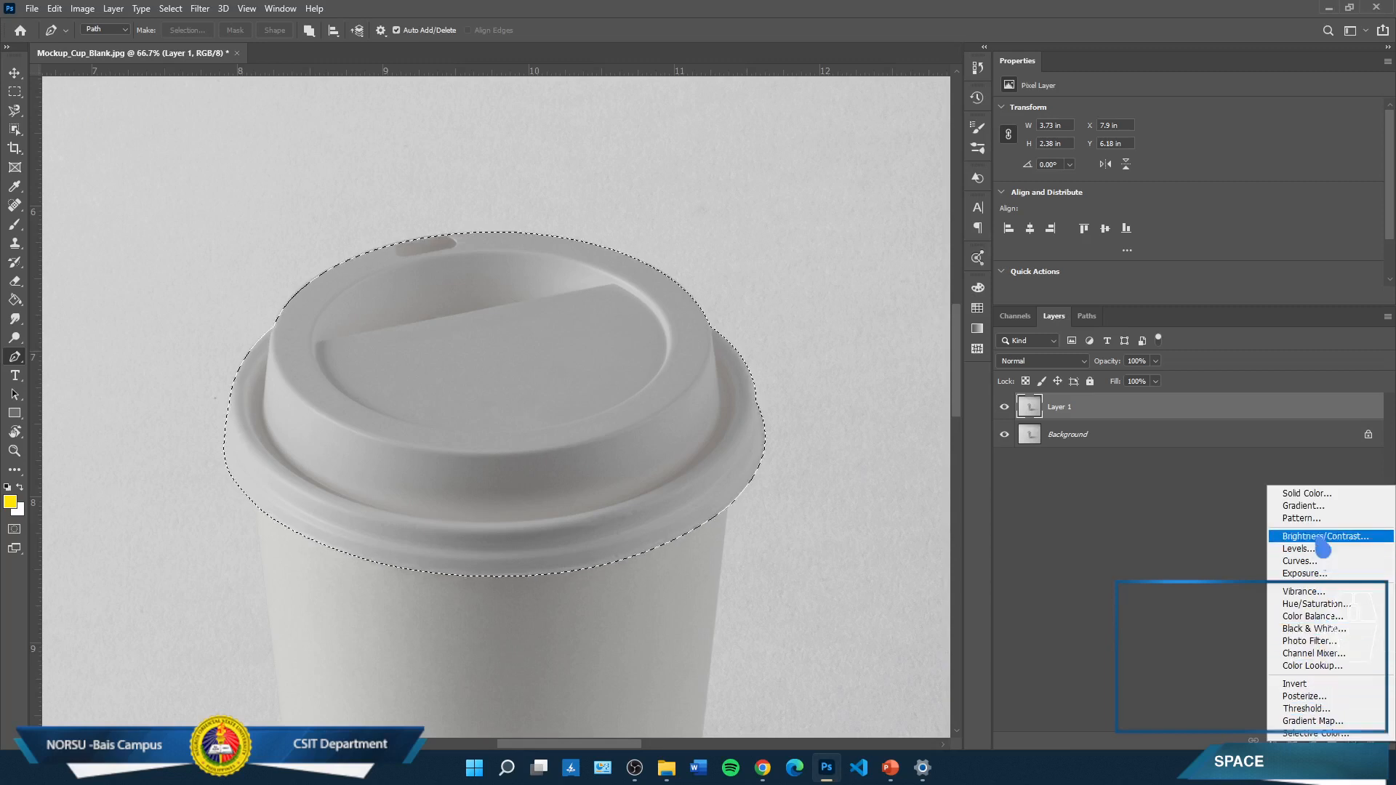
key(Up)
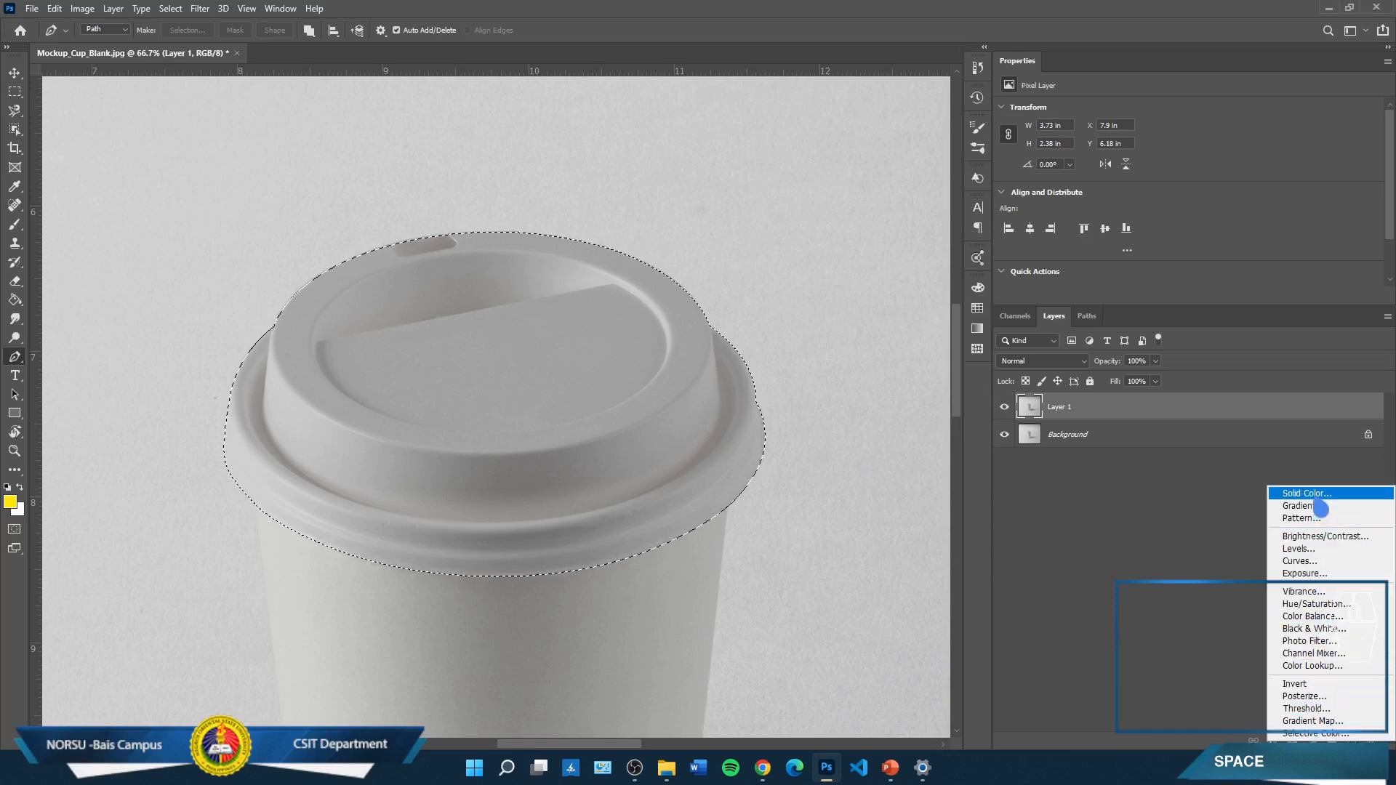
click(1311, 493)
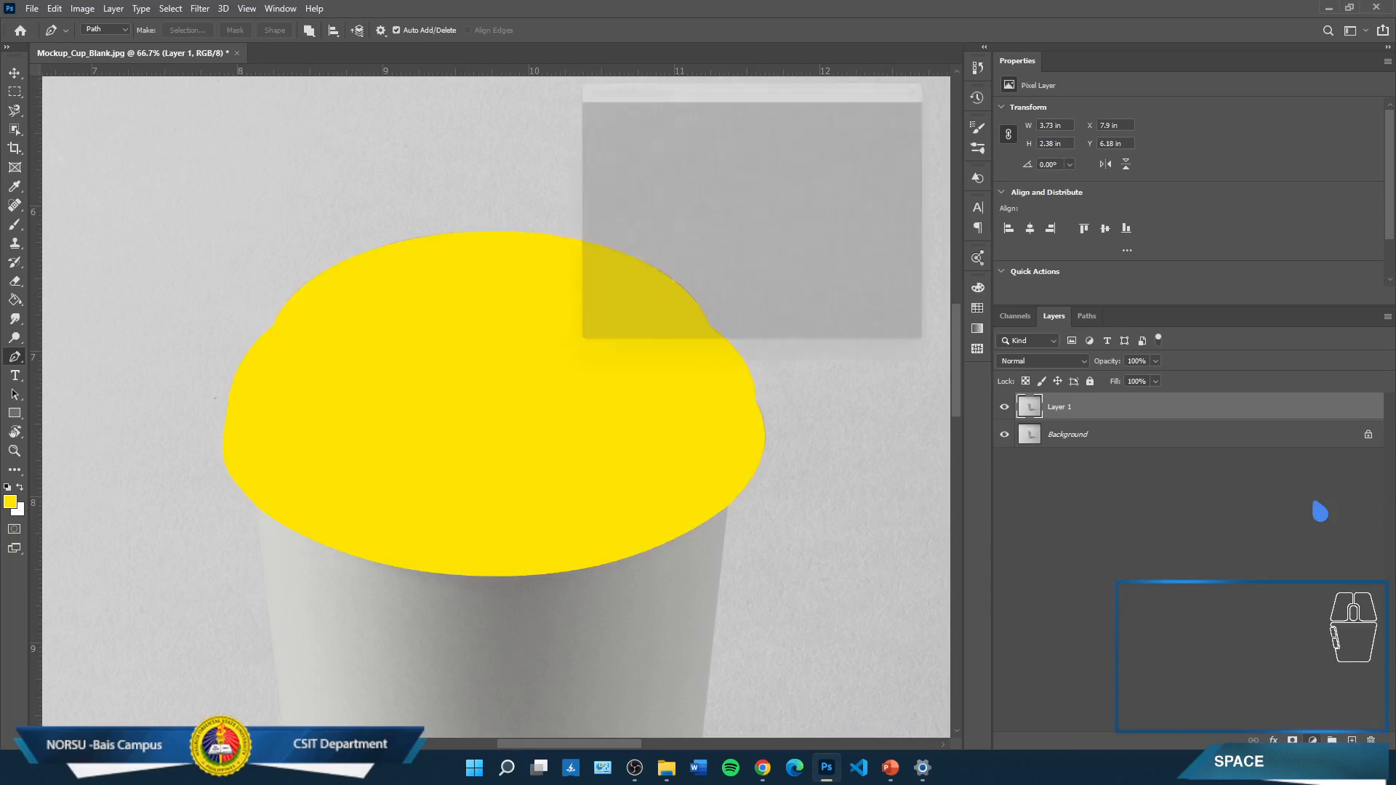
Set the Solid Color fill over the lid to the dark gray #161616
drag(737, 80, 733, 160)
drag(624, 349, 567, 349)
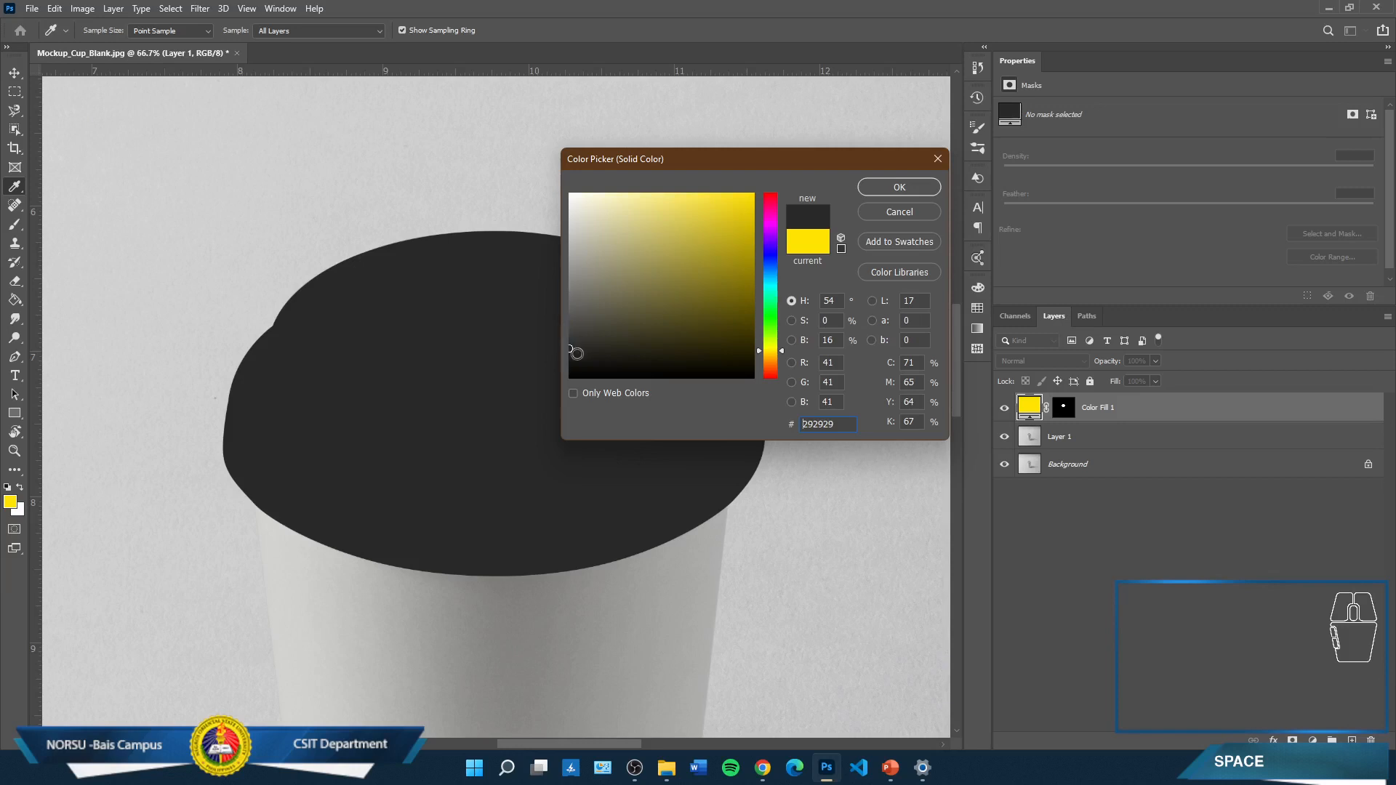
drag(571, 350, 570, 350)
mouse_move(569, 351)
mouse_down()
mouse_move(548, 391)
mouse_move(554, 358)
mouse_up()
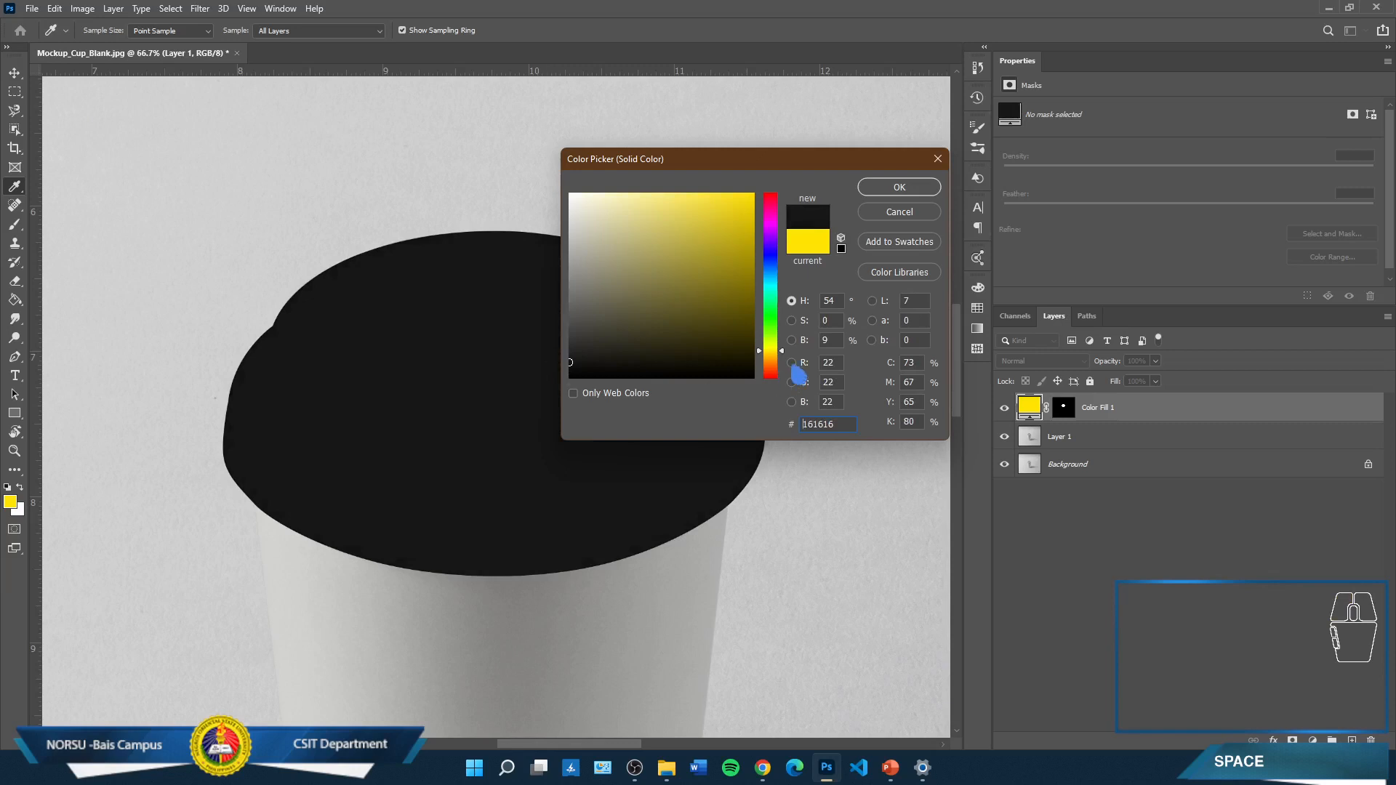
click(895, 188)
key(p)
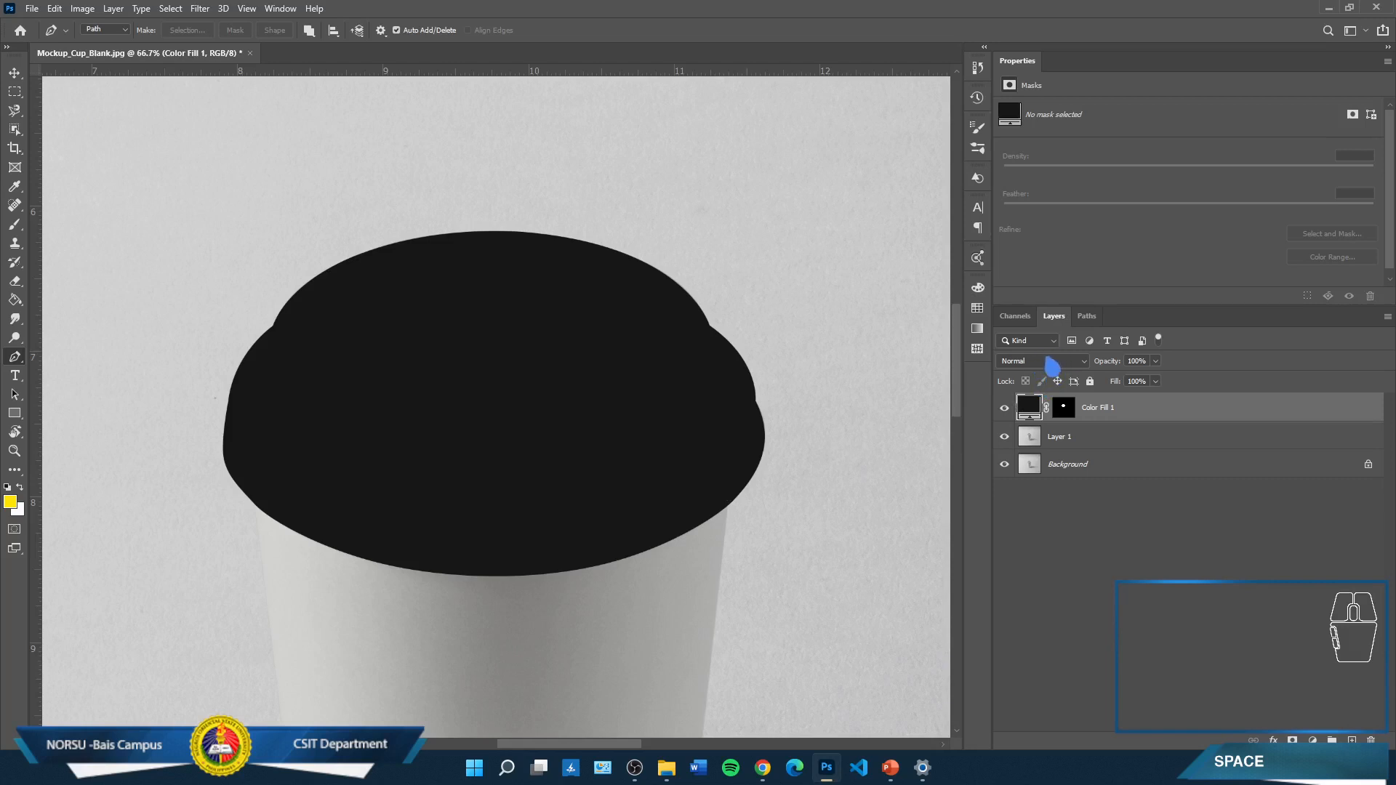
Set the Color Fill 1 layer's blend mode to Multiply
click(1048, 362)
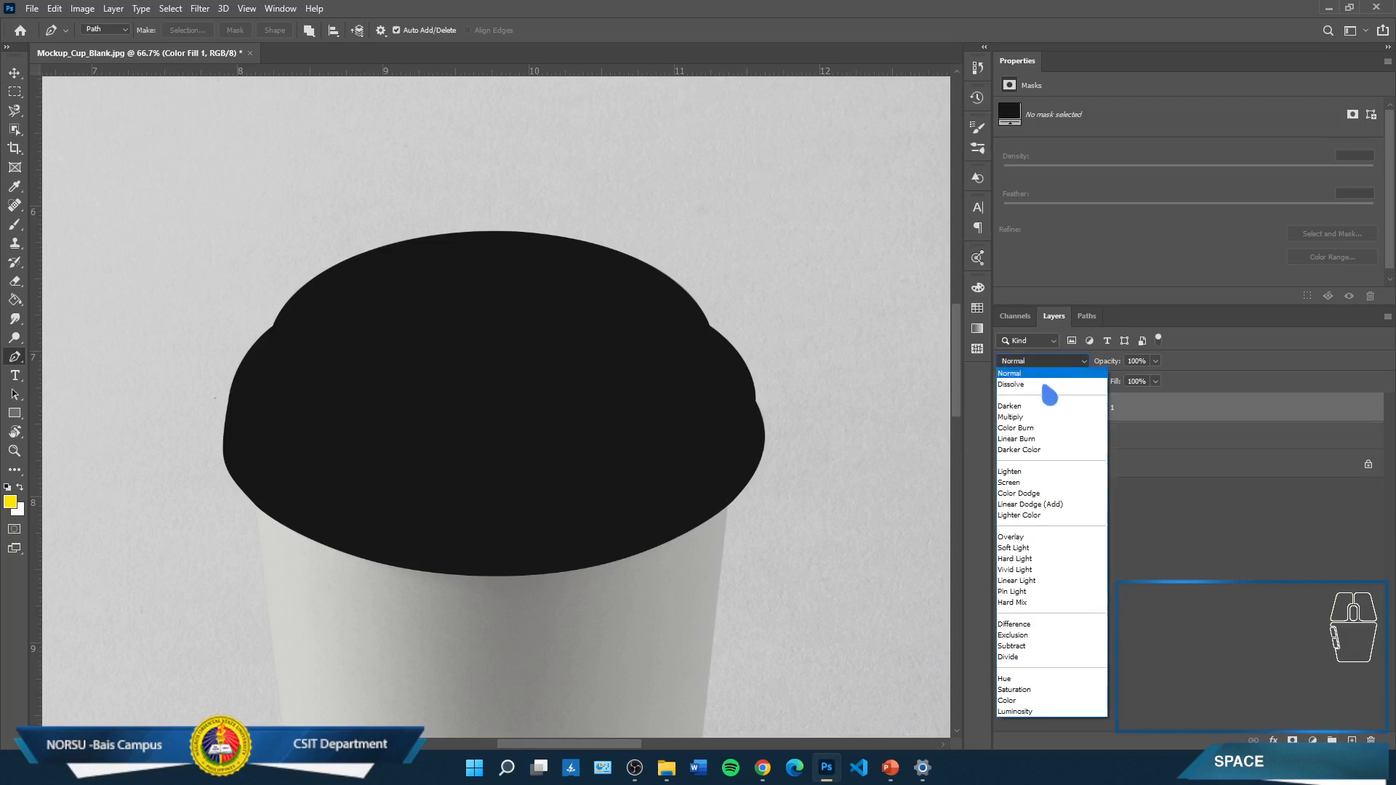
click(1011, 417)
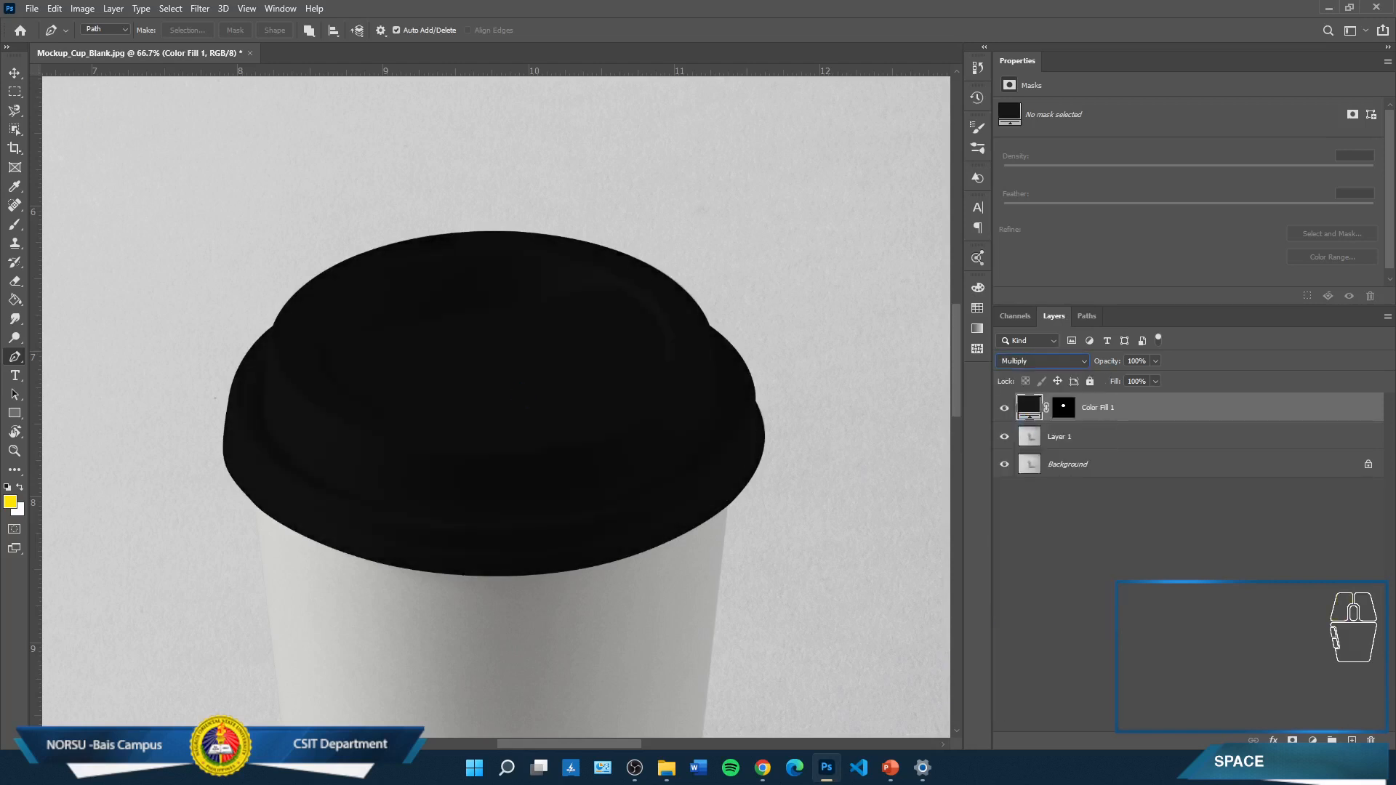
click(762, 768)
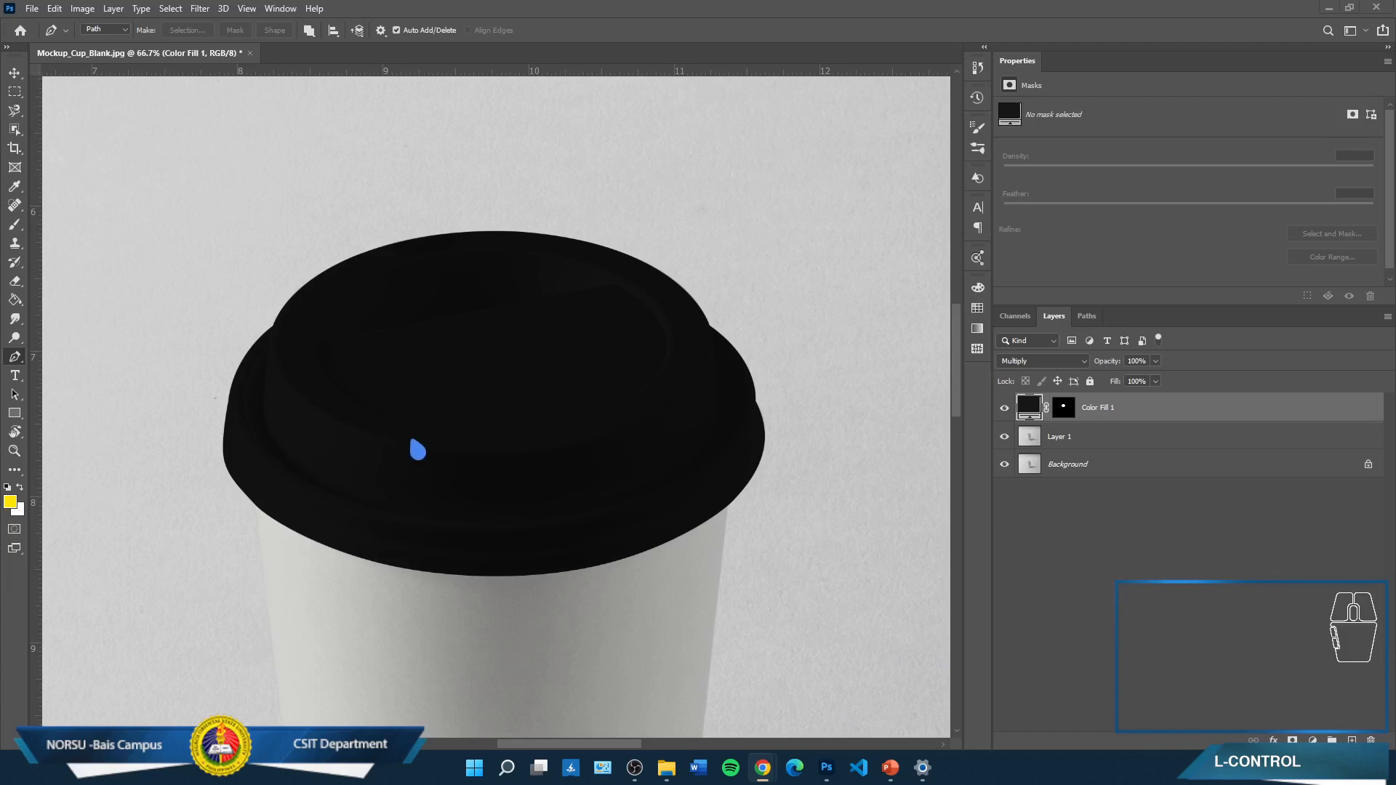
In Color Fill 1's Blending Options, lower the Underlying Layer white point of Blend If to 173
click(1179, 413)
right_click(1188, 409)
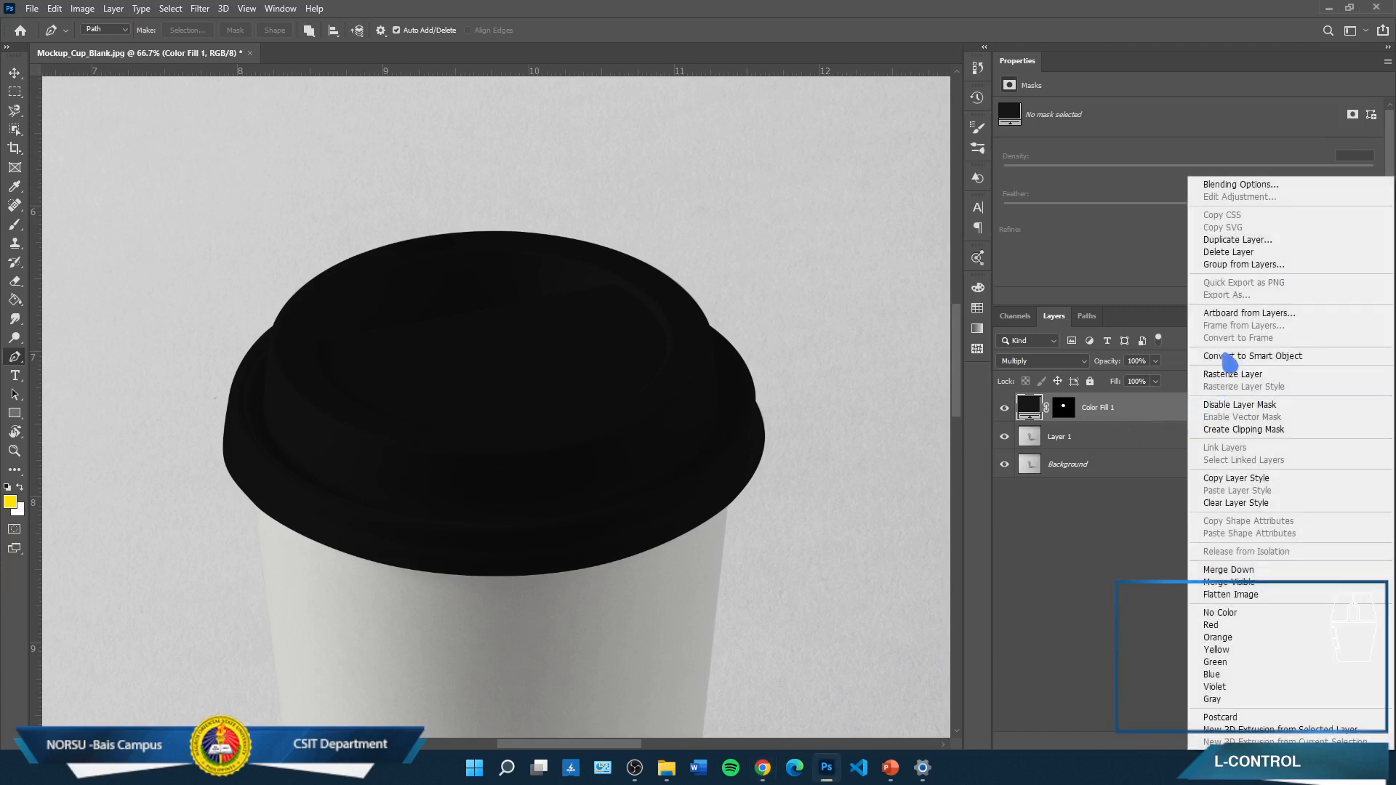
click(1253, 190)
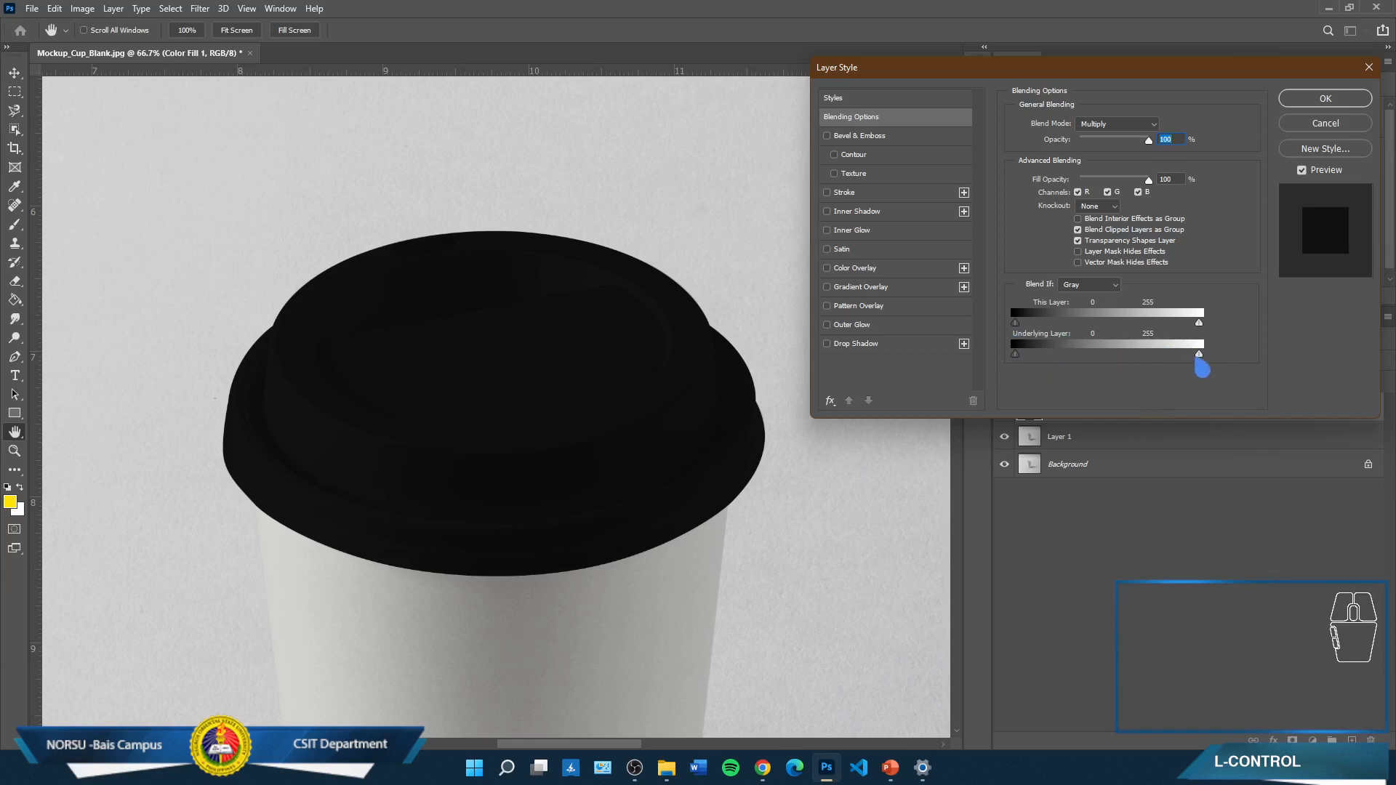
click(1200, 356)
drag(1205, 357, 1146, 355)
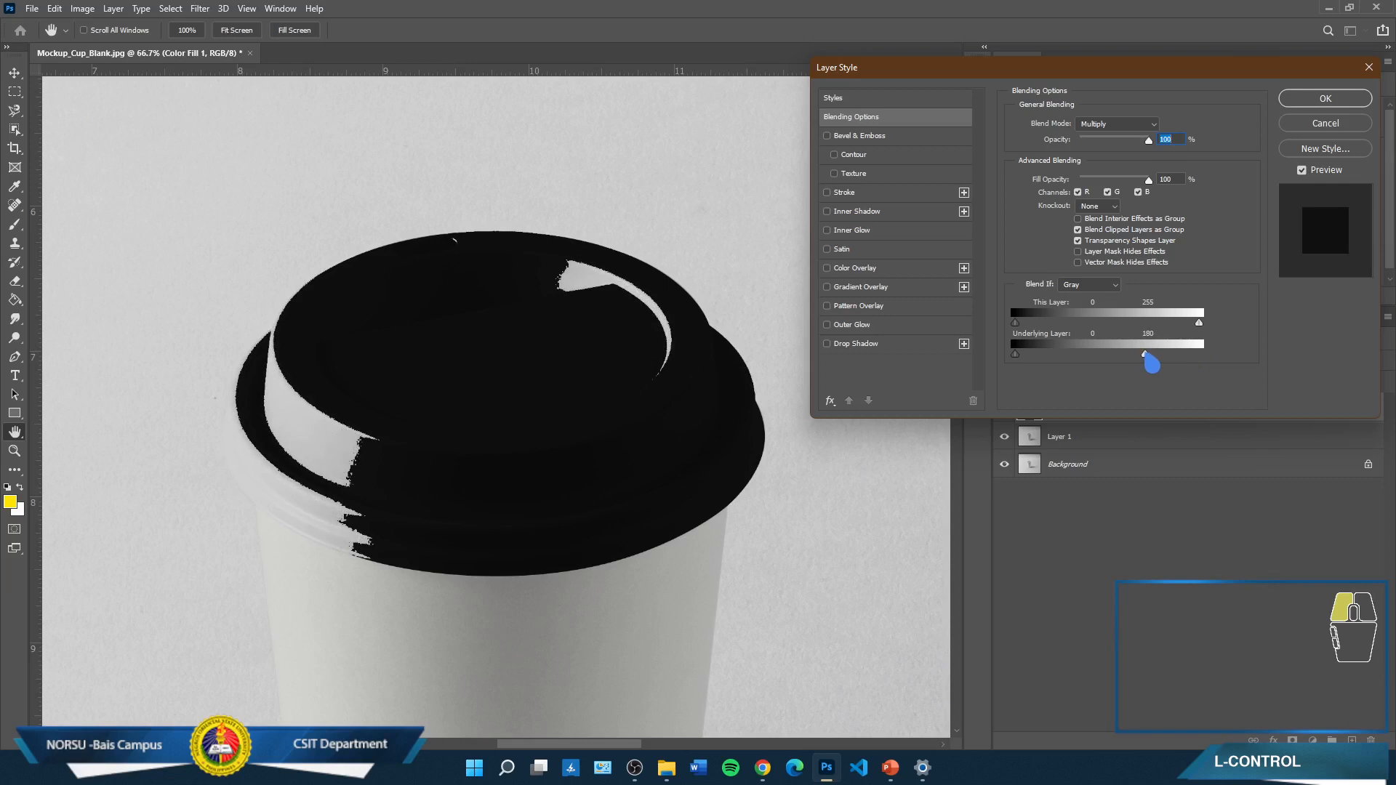
drag(1147, 355, 1141, 355)
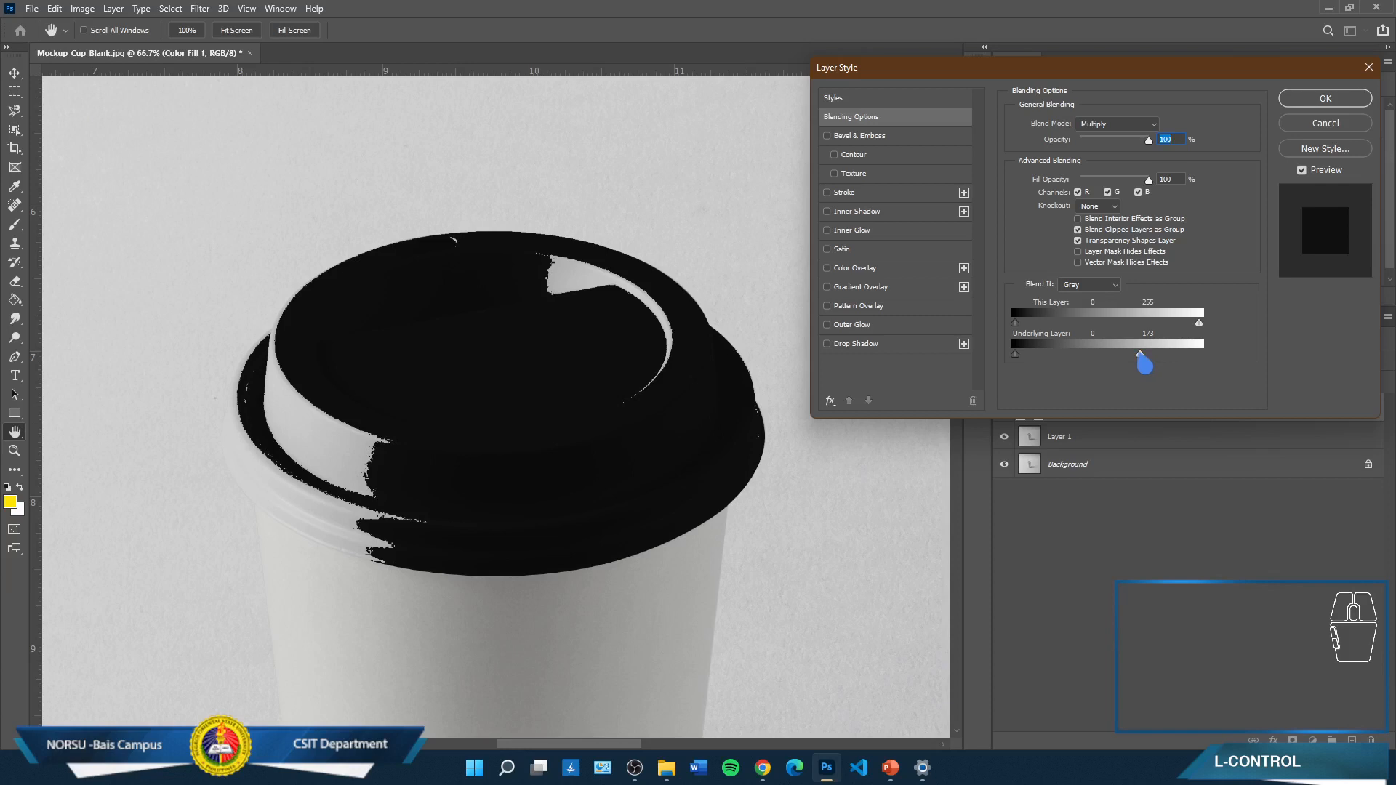
Split the Underlying Layer white point to about 131 / 255 for soft lid highlights and apply the blending options
key(alt)
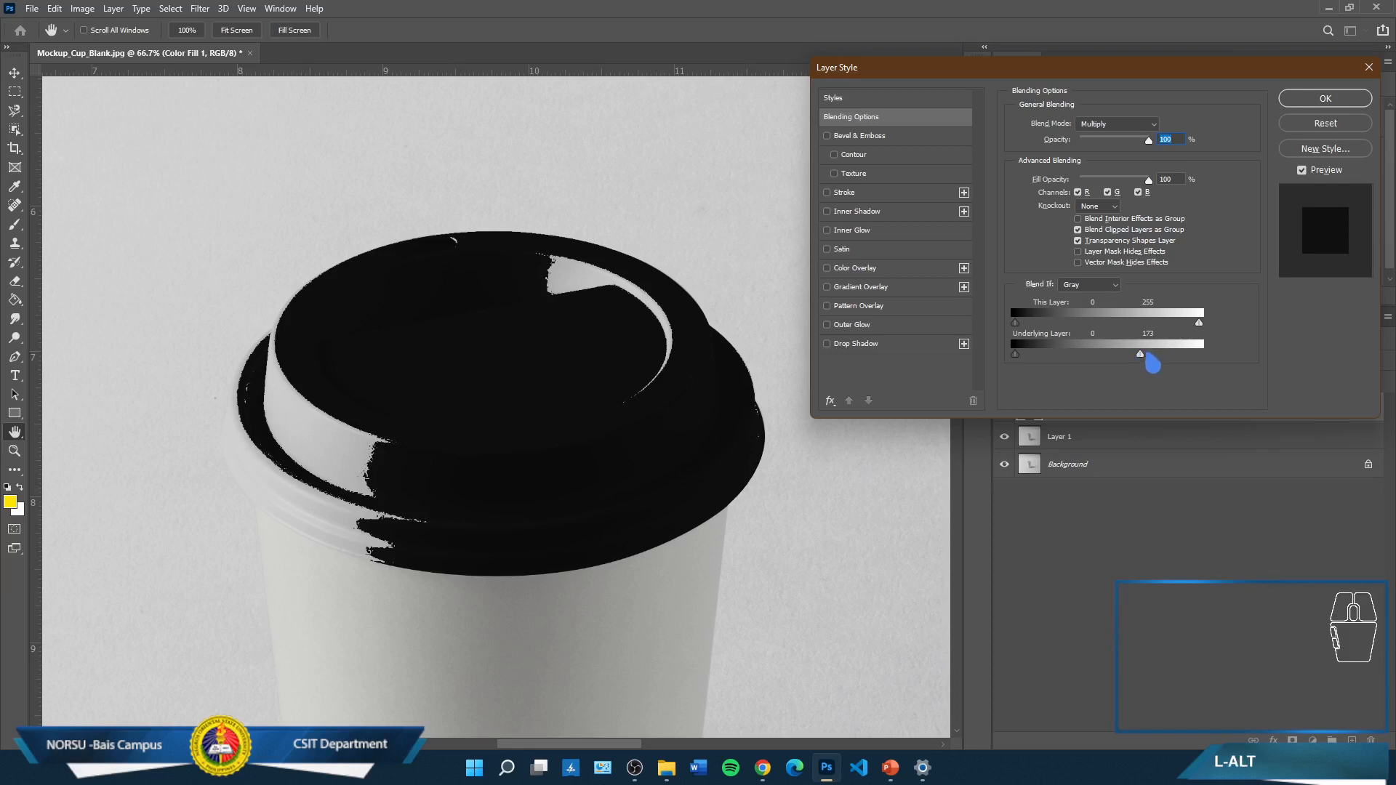
drag(1140, 355, 1233, 369)
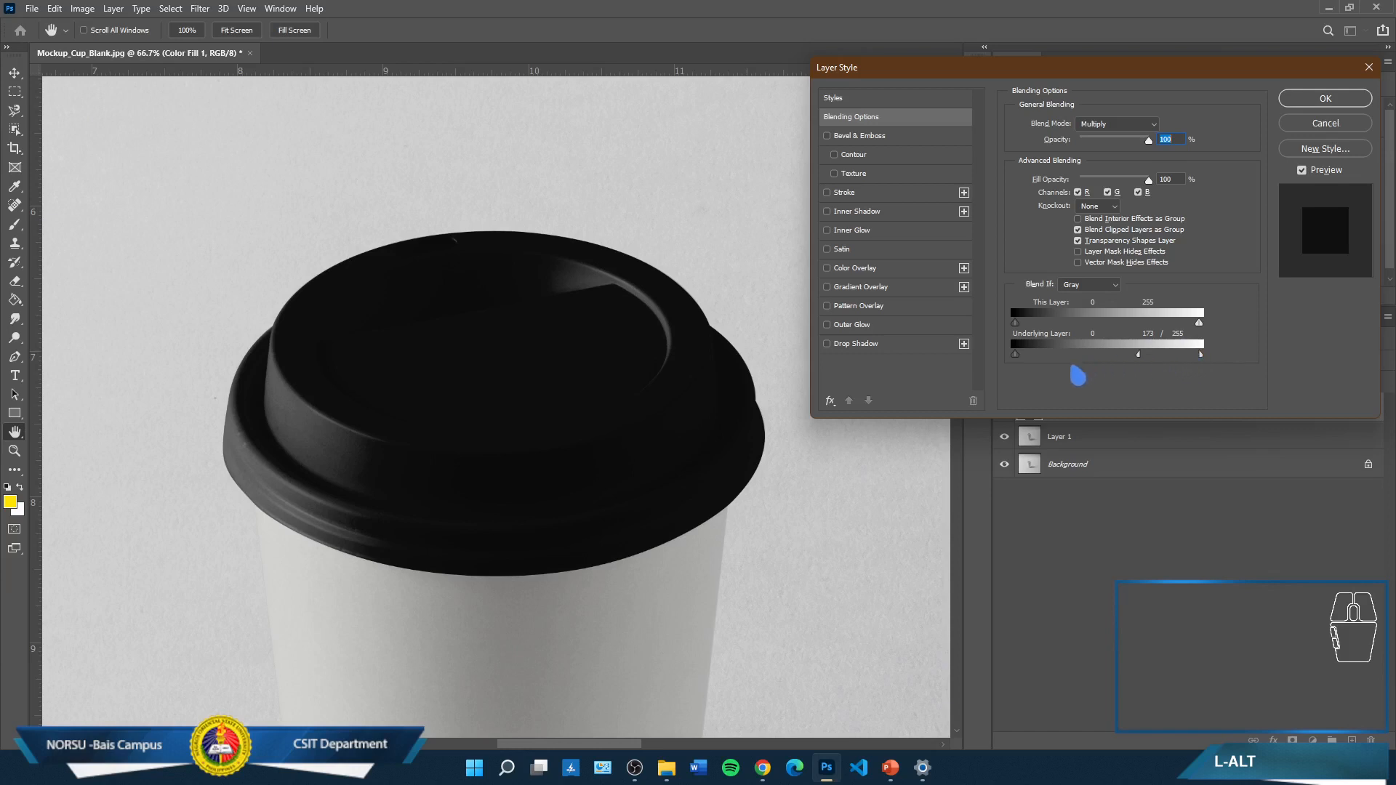
drag(1139, 357, 1117, 378)
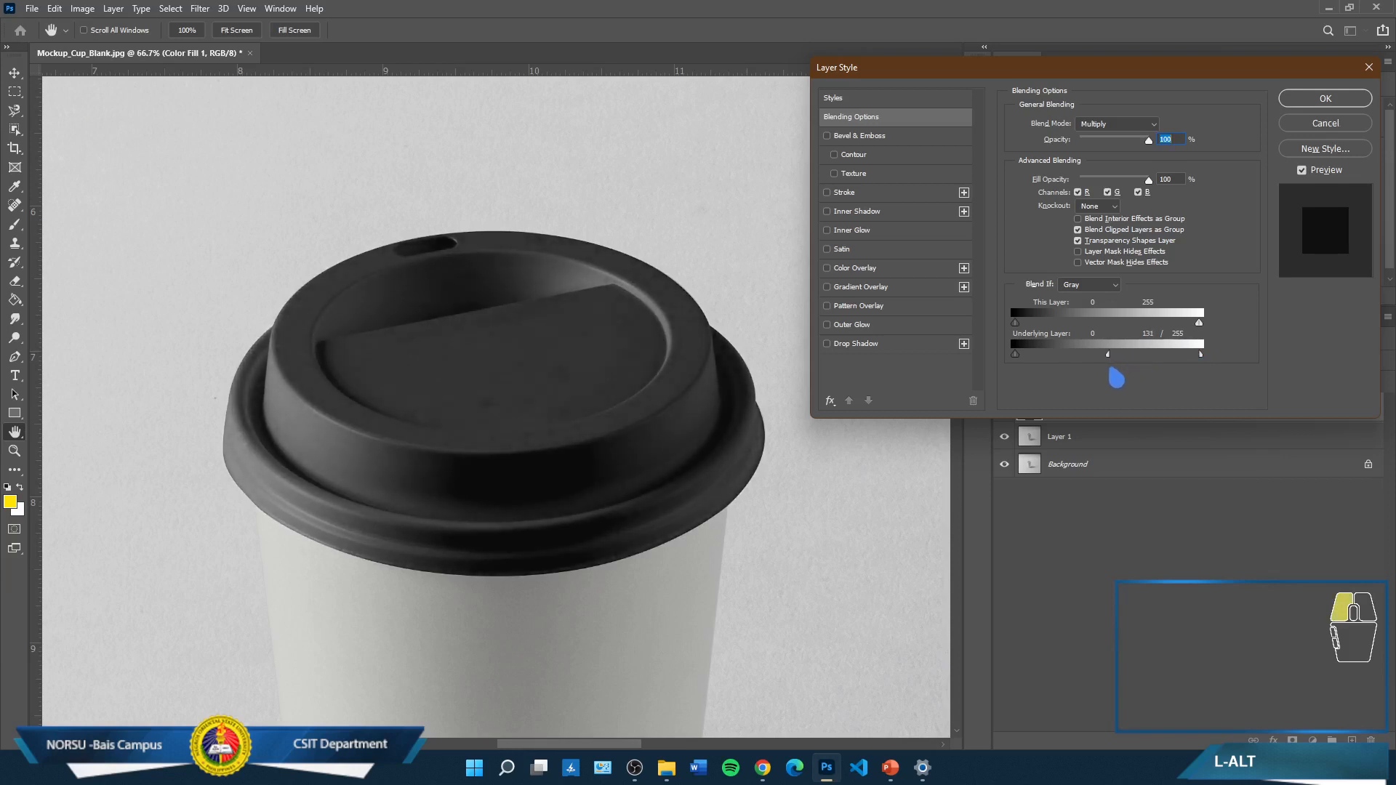
drag(1117, 378, 1119, 377)
click(1326, 101)
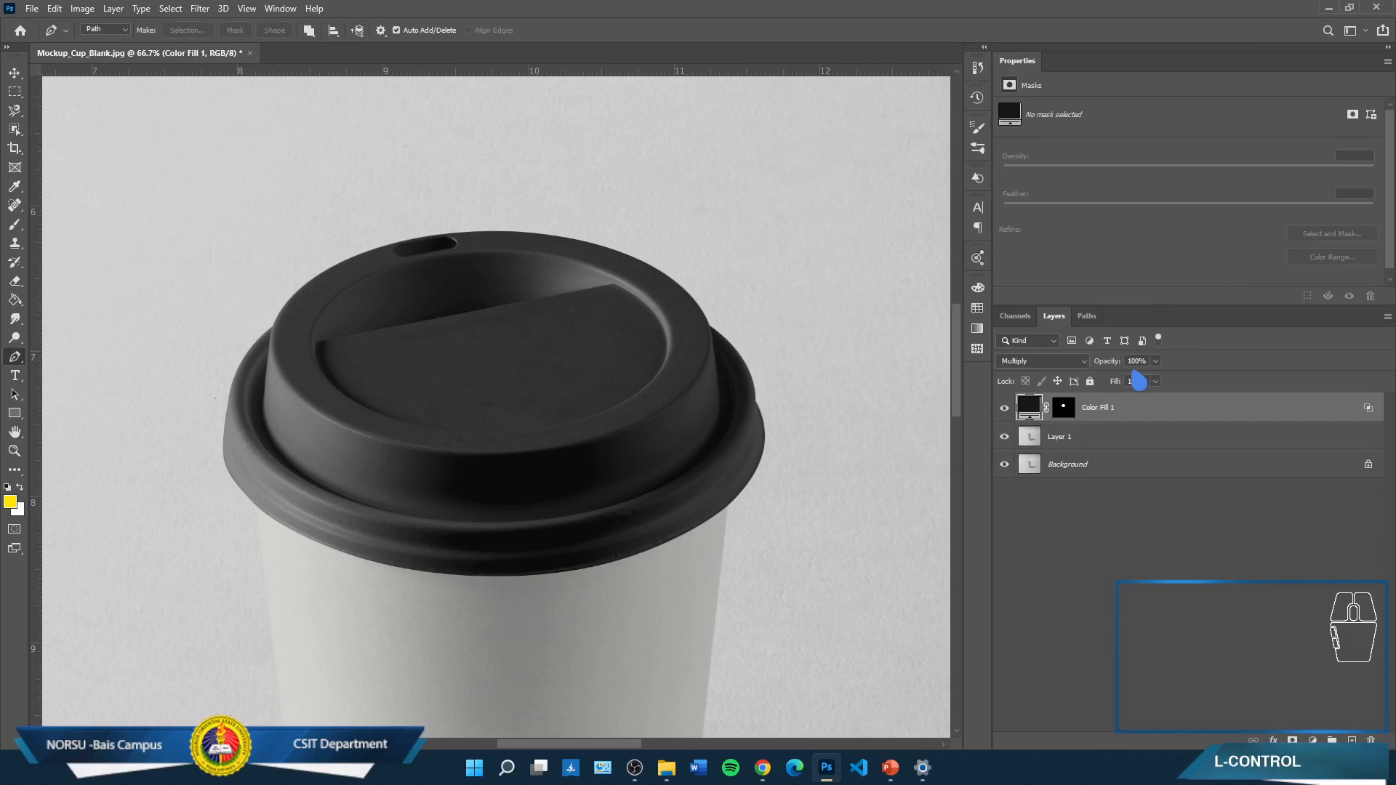
Hide and reshow the Color Fill 1 layer to compare the lid with and without its color
key(ctrl+minus)
scroll(590, 510, down, 5)
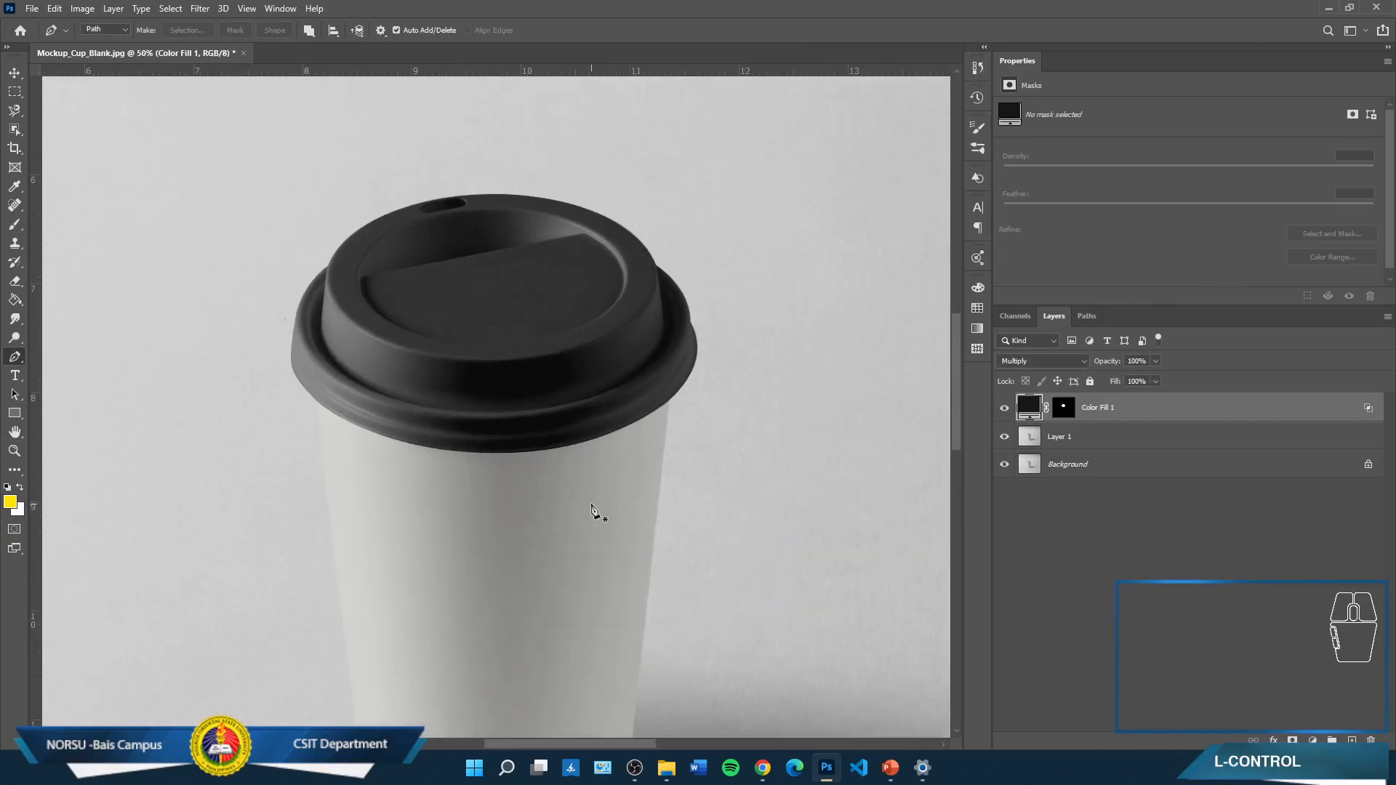
key(ctrl+minus)
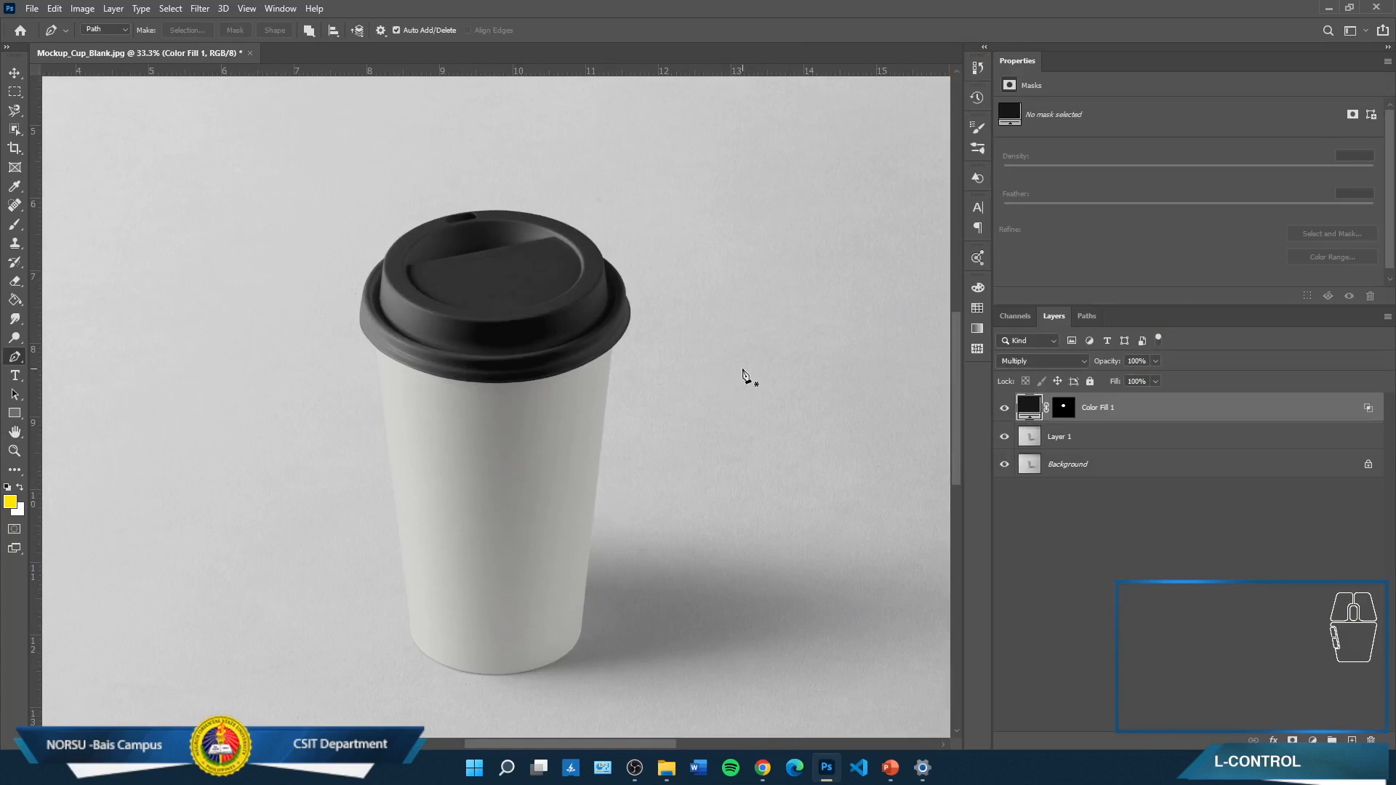
click(1005, 410)
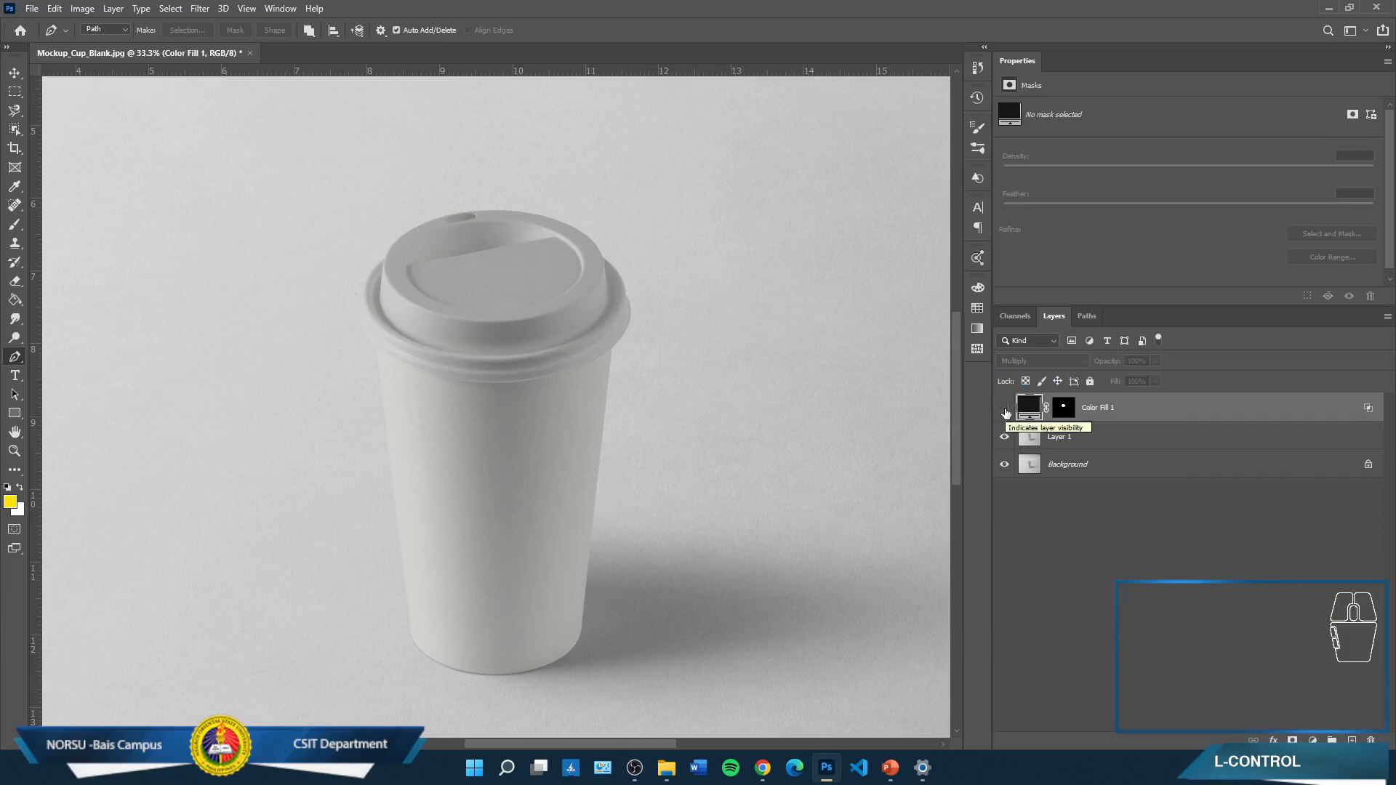
click(1005, 409)
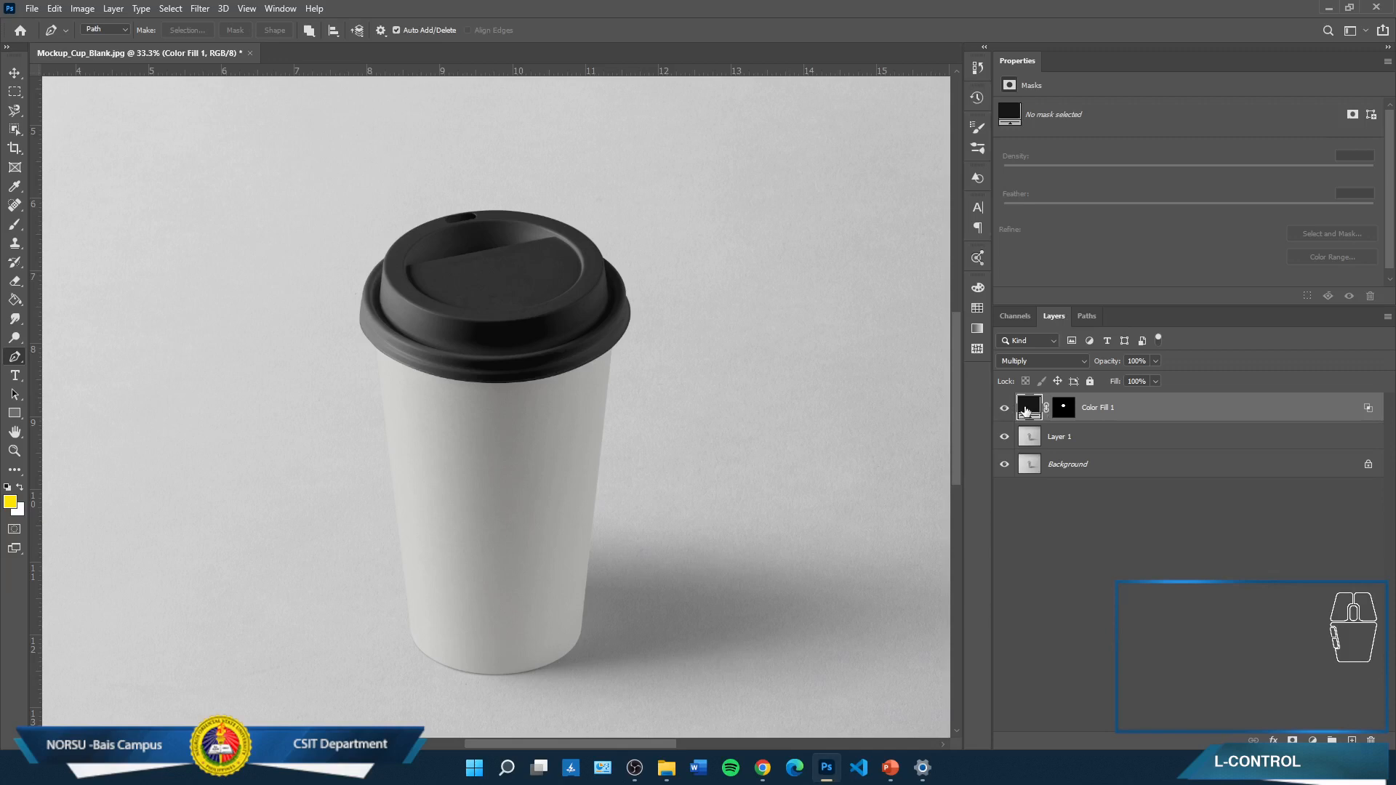
Reopen the lid's fill color and try a bright yellow, #f6ff00
click(1027, 410)
double_click(1026, 410)
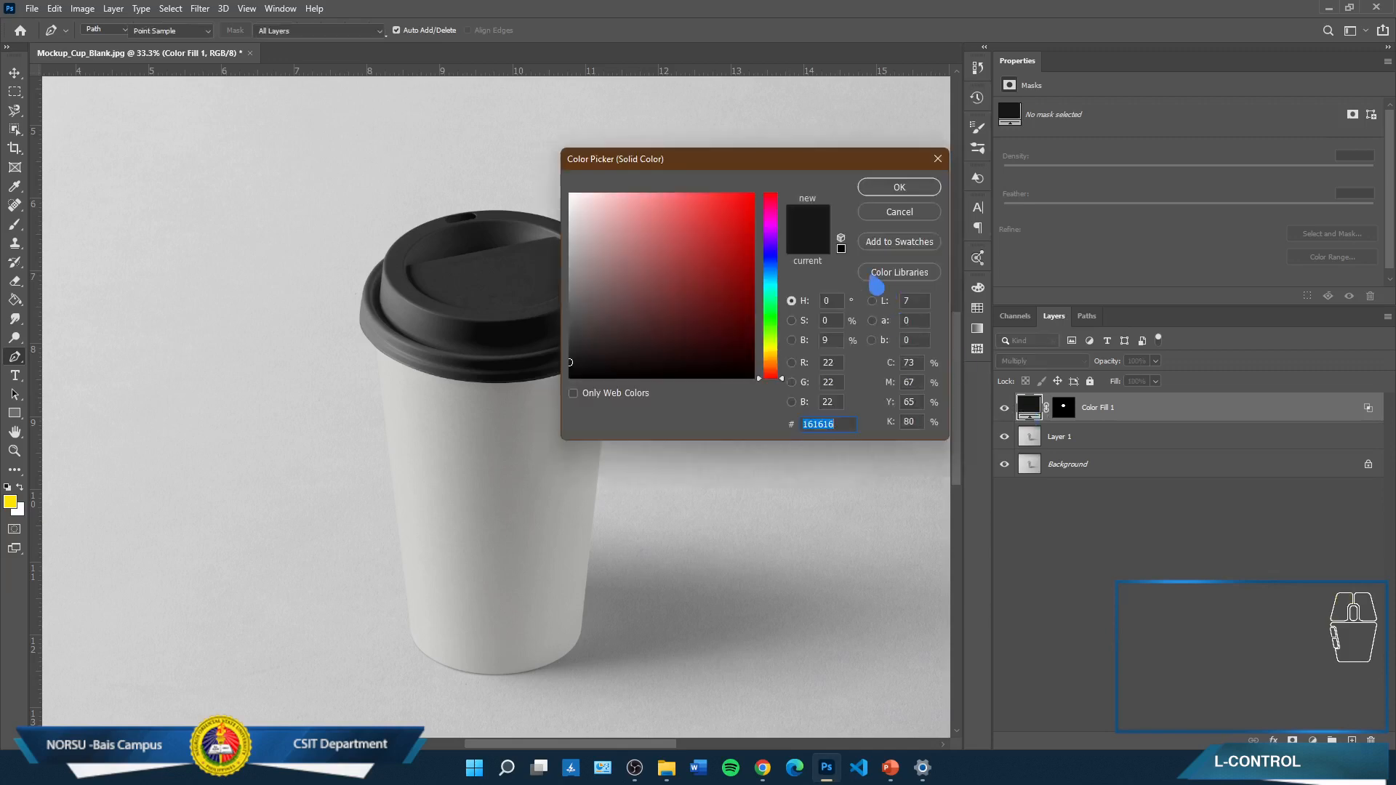
drag(736, 228, 757, 196)
drag(649, 156, 737, 166)
drag(860, 342, 860, 356)
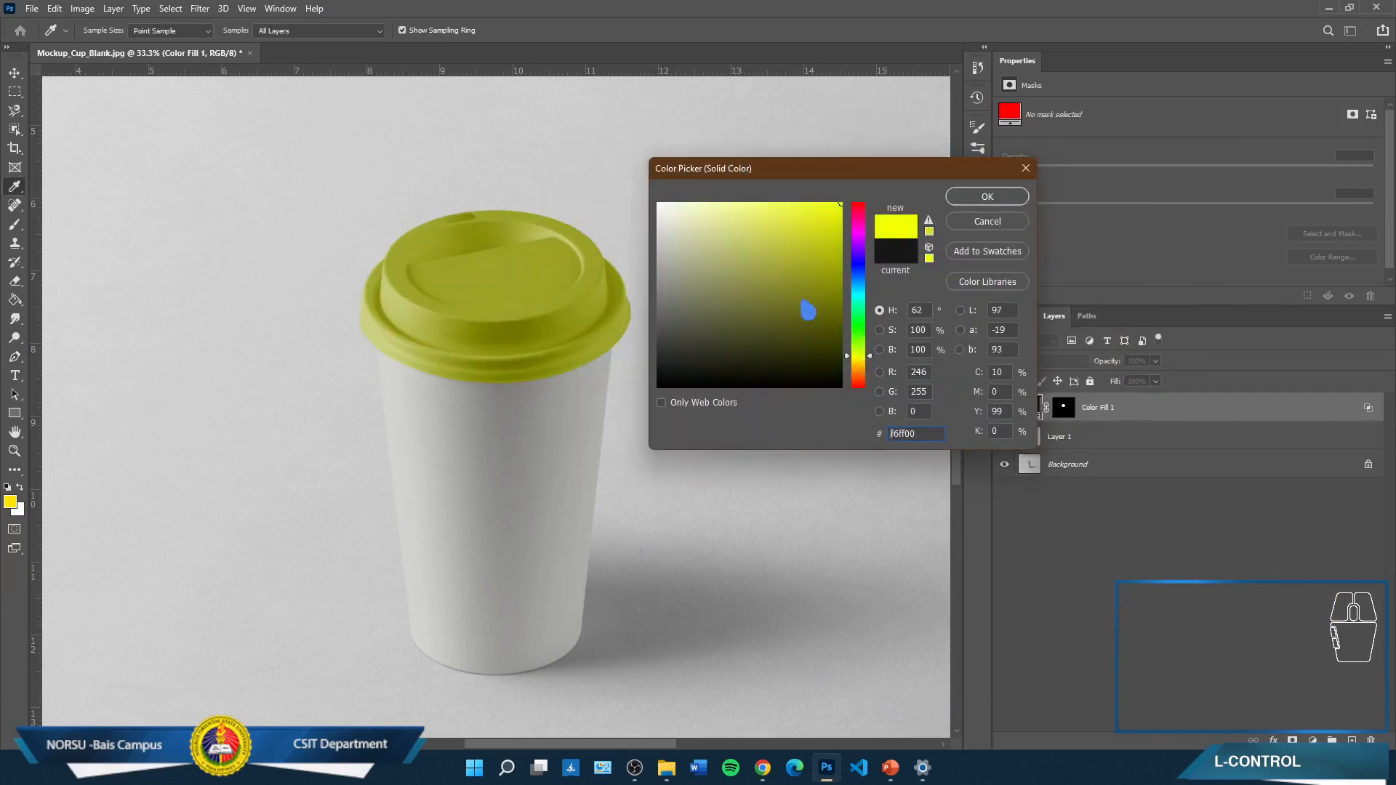
click(801, 301)
drag(863, 183, 867, 193)
click(858, 364)
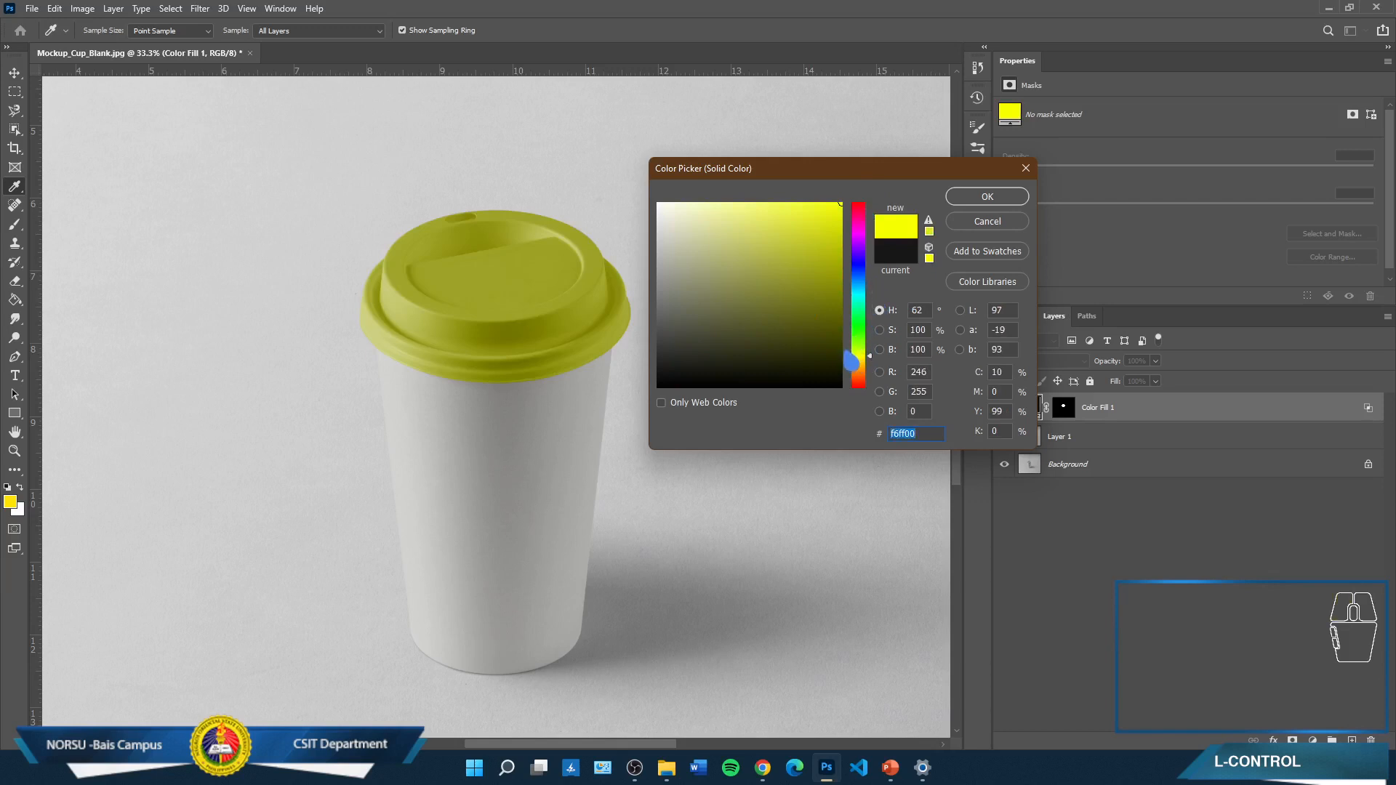
Try the blue #006cff on the lid, then set the fill to a near-black tone
click(852, 329)
drag(852, 330, 851, 289)
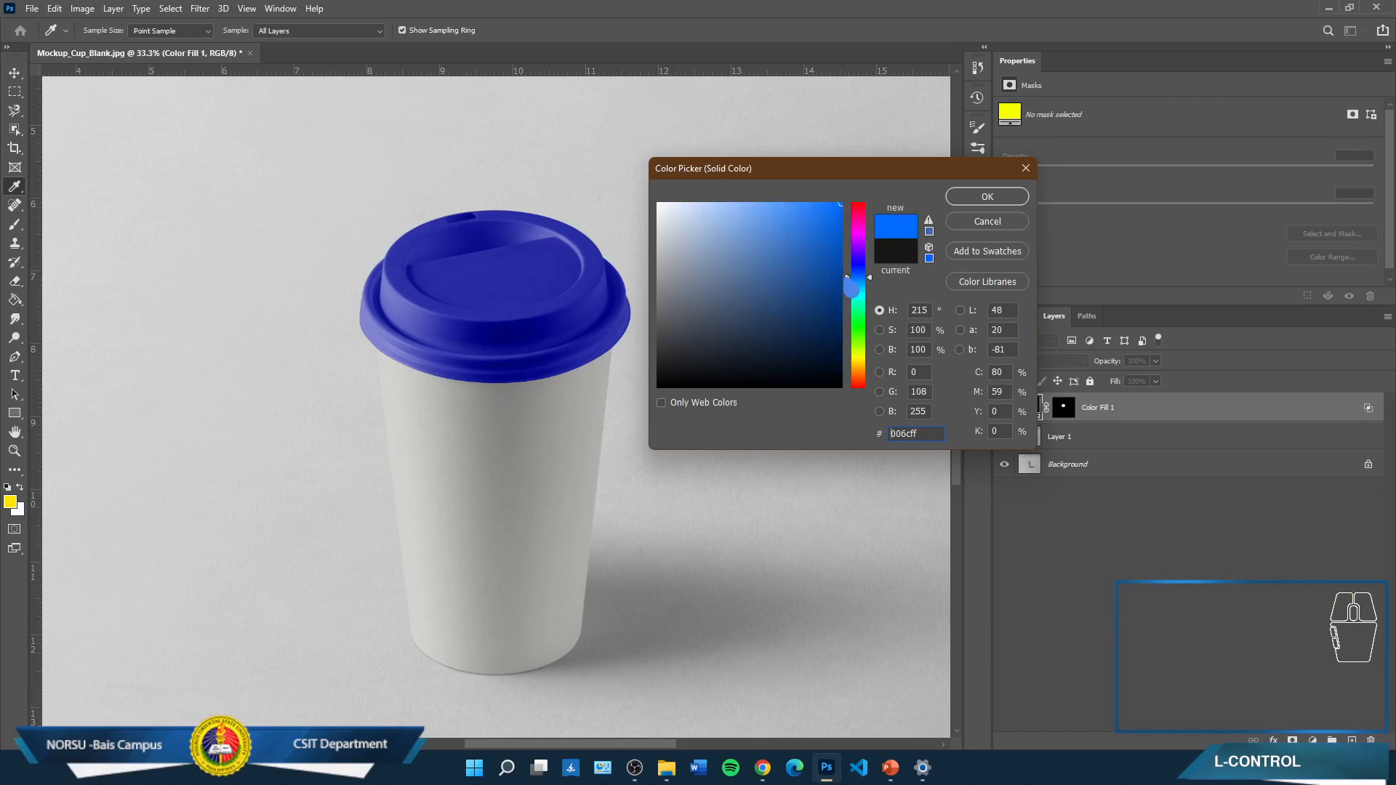
drag(685, 298, 636, 368)
click(1018, 198)
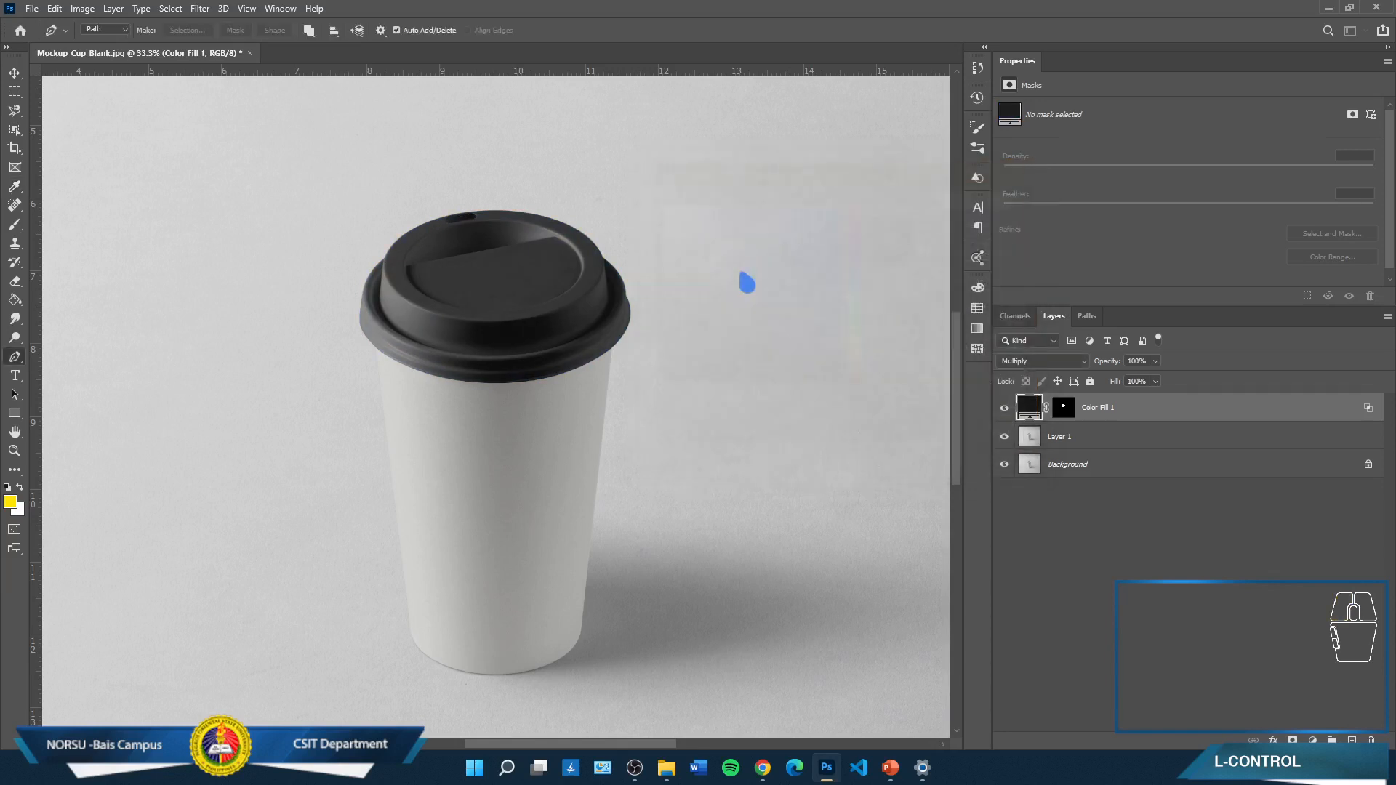
Readjust the lid's fill color to a neutral near-black gray and apply it
click(1030, 406)
click(1032, 405)
double_click(1031, 405)
mouse_move(689, 352)
mouse_down()
mouse_move(627, 404)
mouse_move(633, 374)
mouse_up()
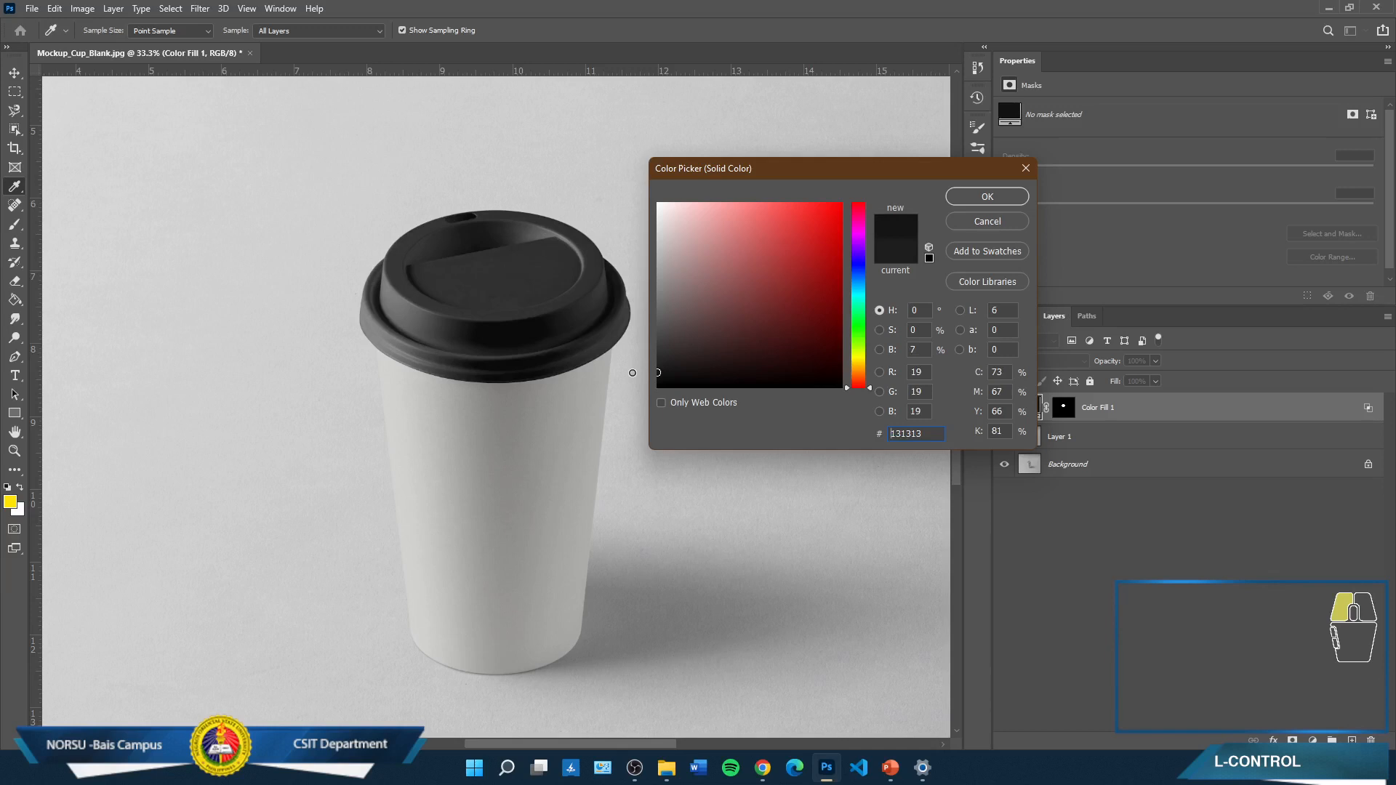
drag(633, 373, 630, 370)
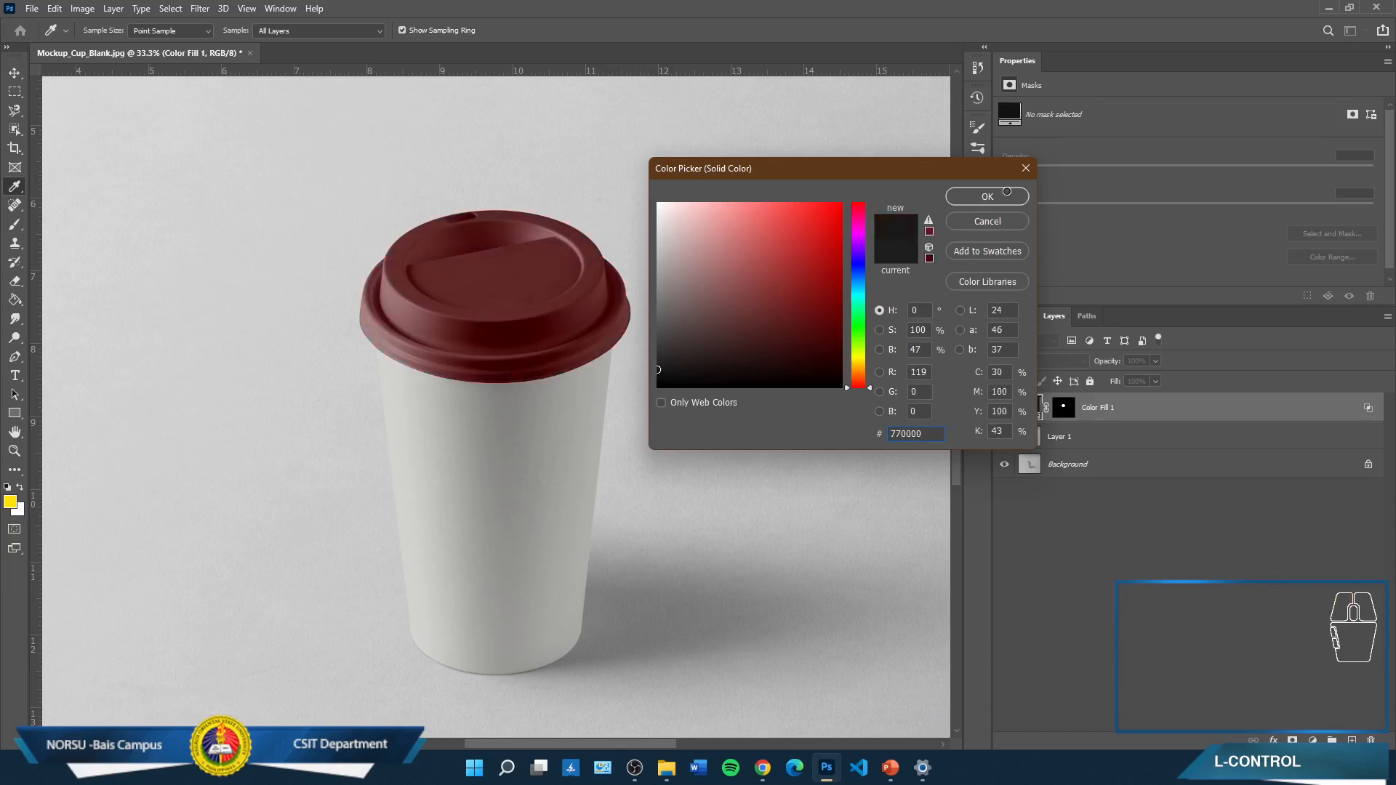
click(977, 195)
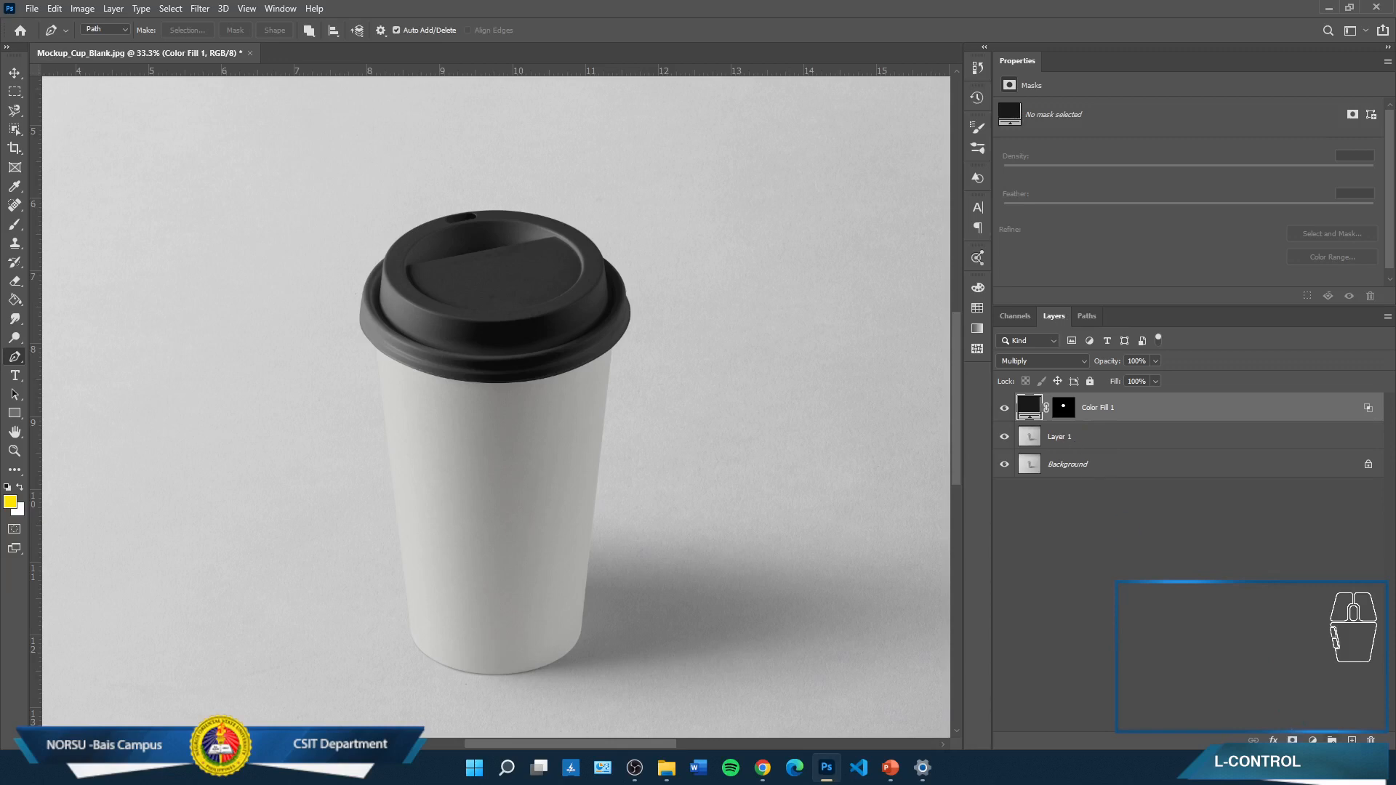
Put the Color Fill 1 layer inside a new layer group named lid and collapse the group
key(ctrl+g)
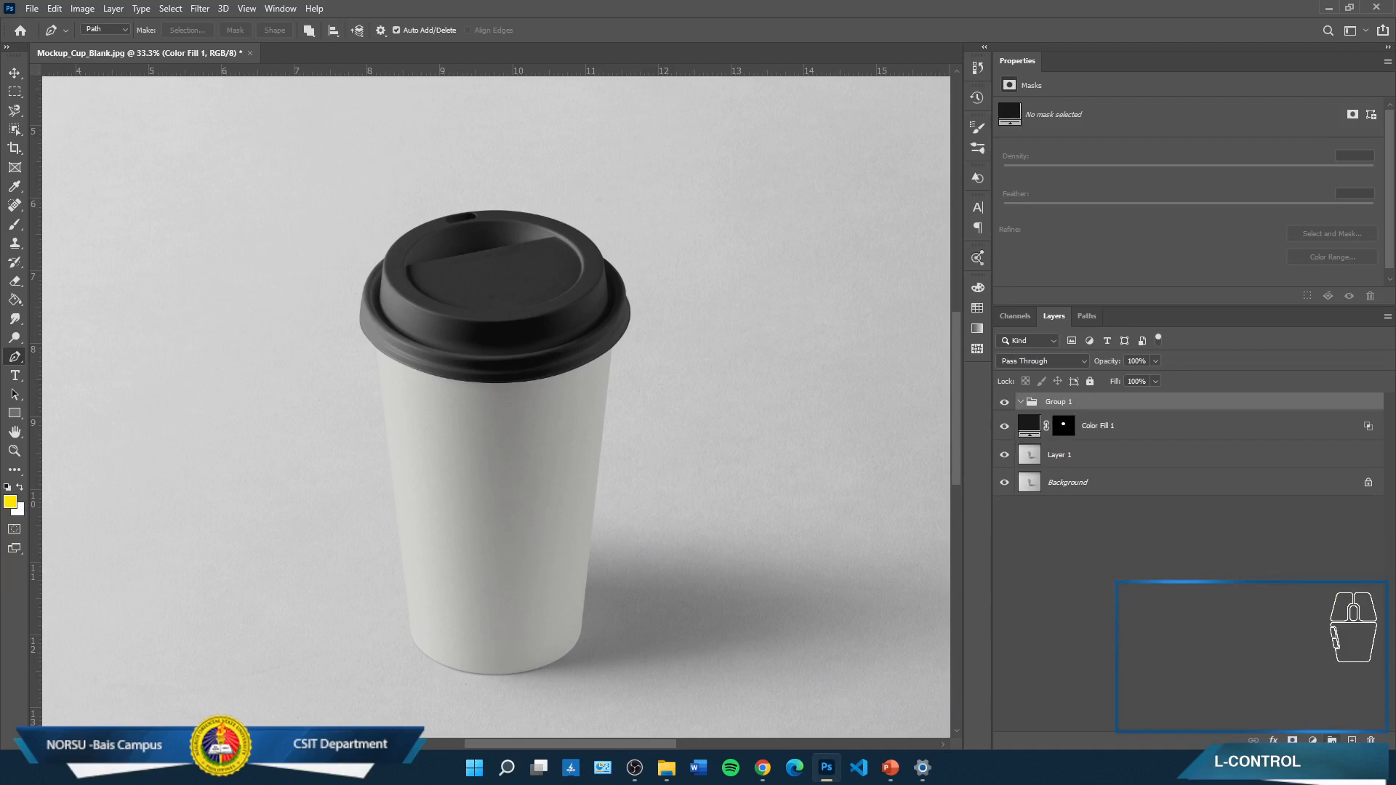
double_click(1061, 406)
text(lid)
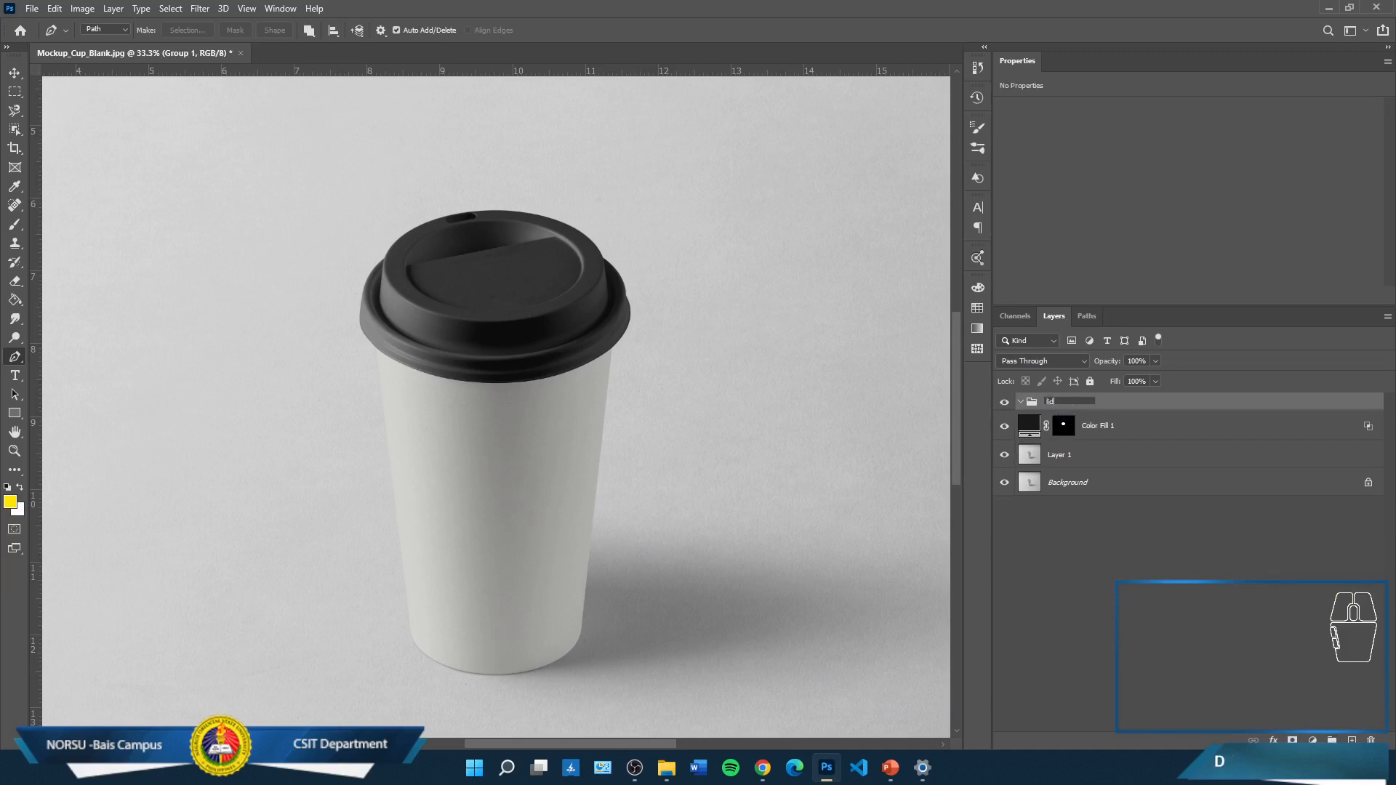
key(Return)
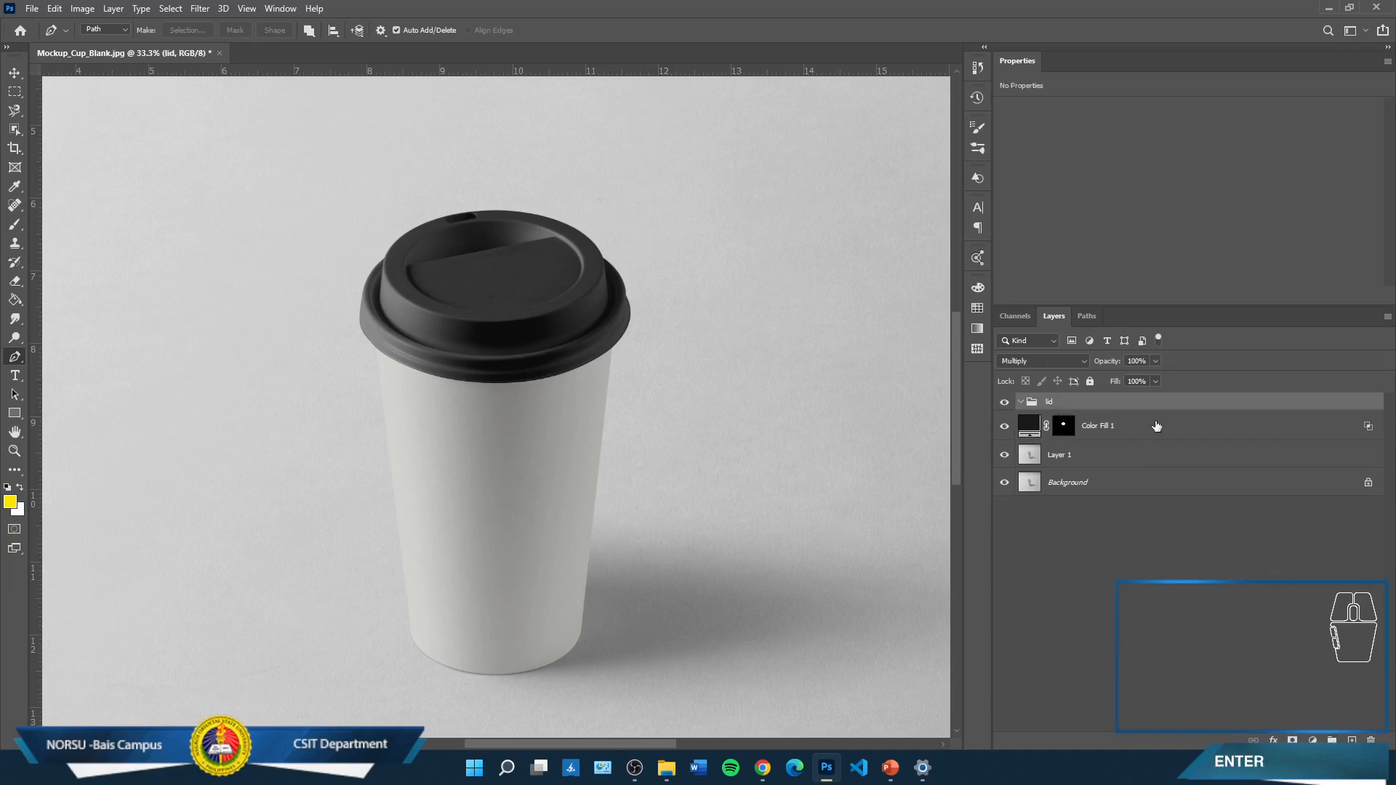
drag(1155, 426, 1153, 407)
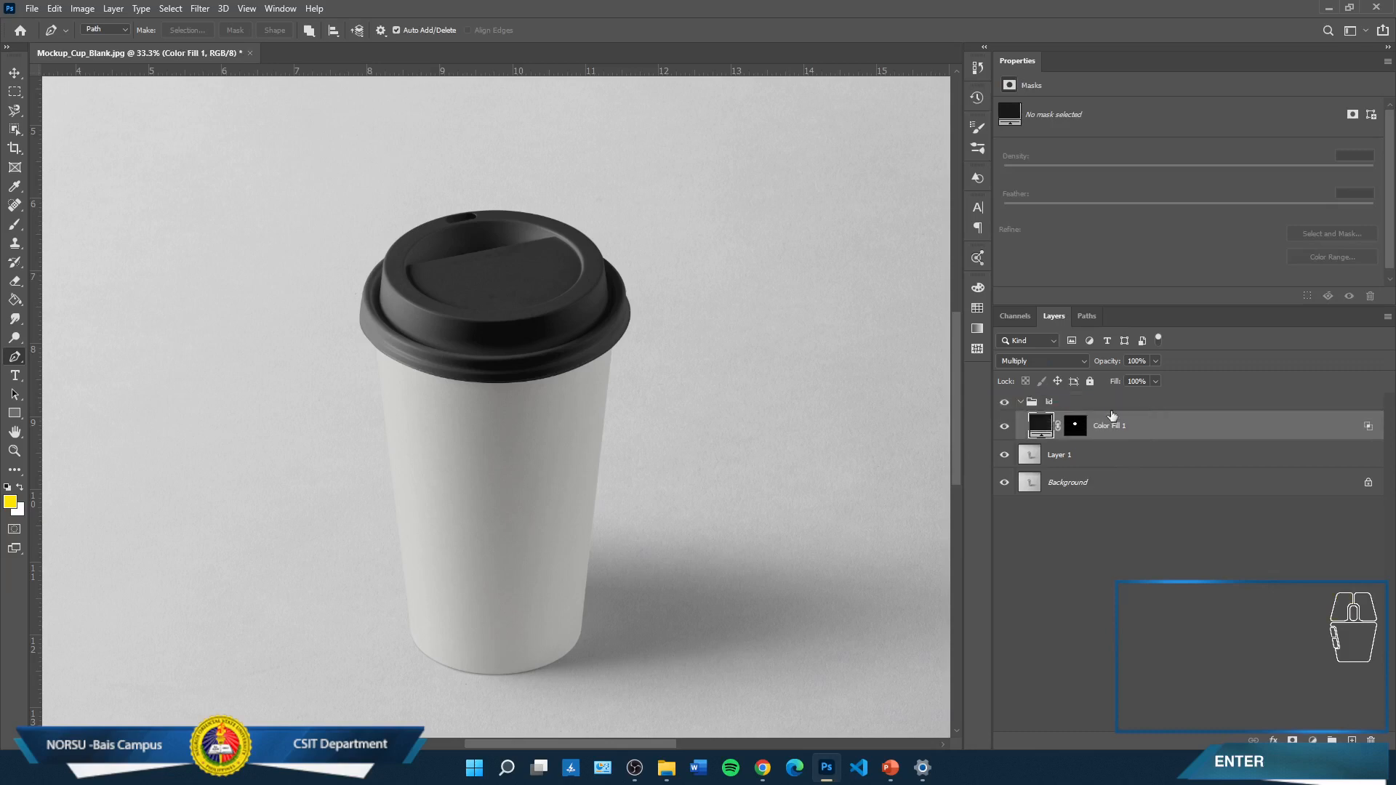
click(1021, 401)
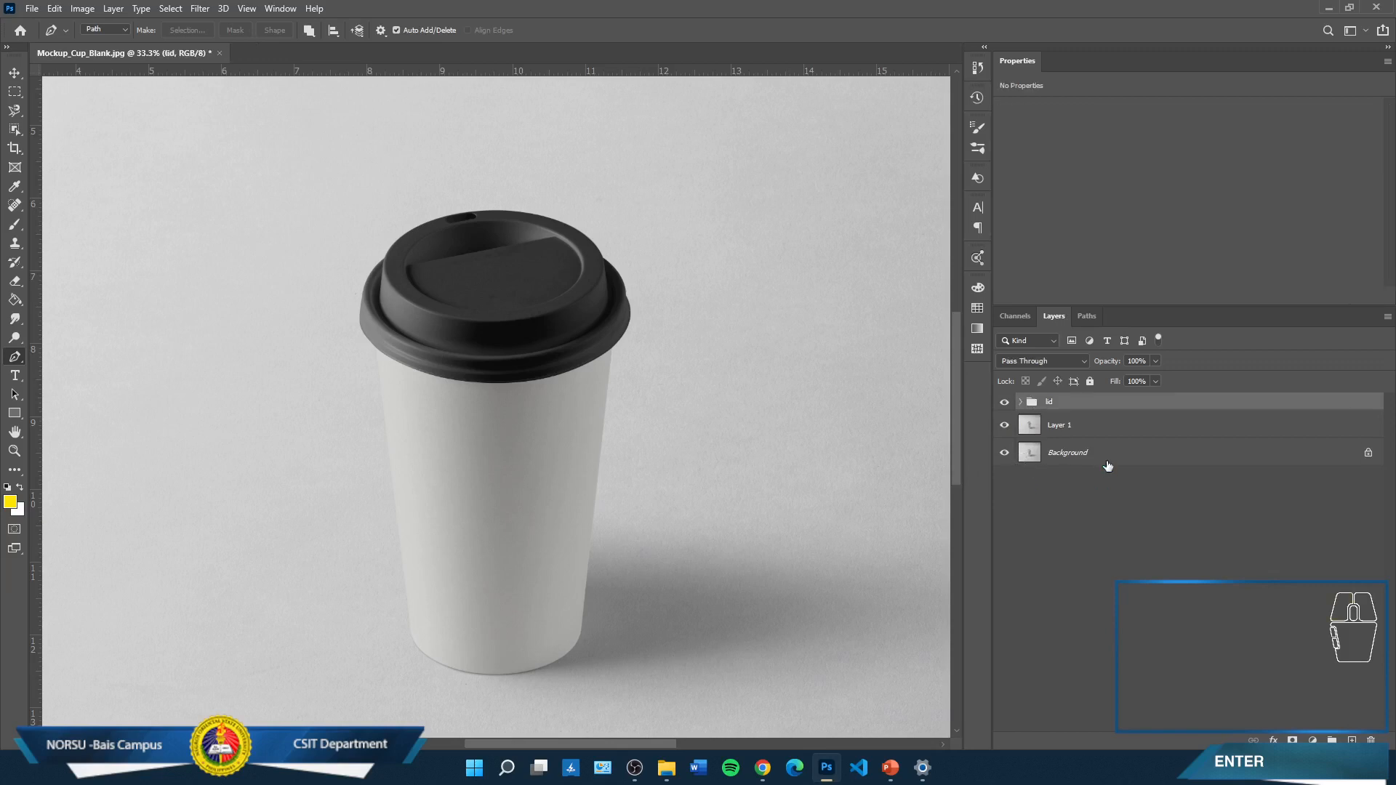
Add a new layer above Layer 1 and draw a yellow rectangle about 3.26 by 3.99 in over the cup body
click(1122, 439)
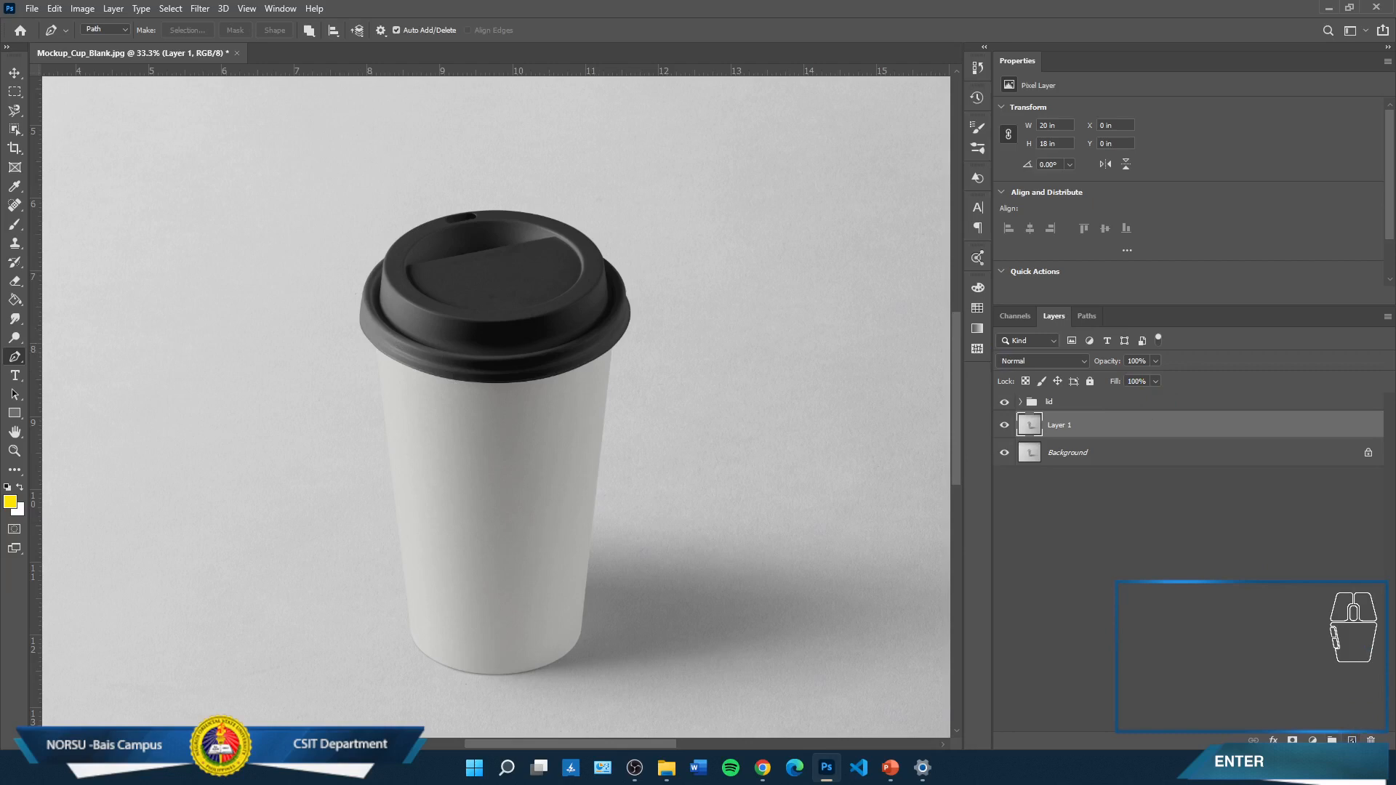
click(1352, 741)
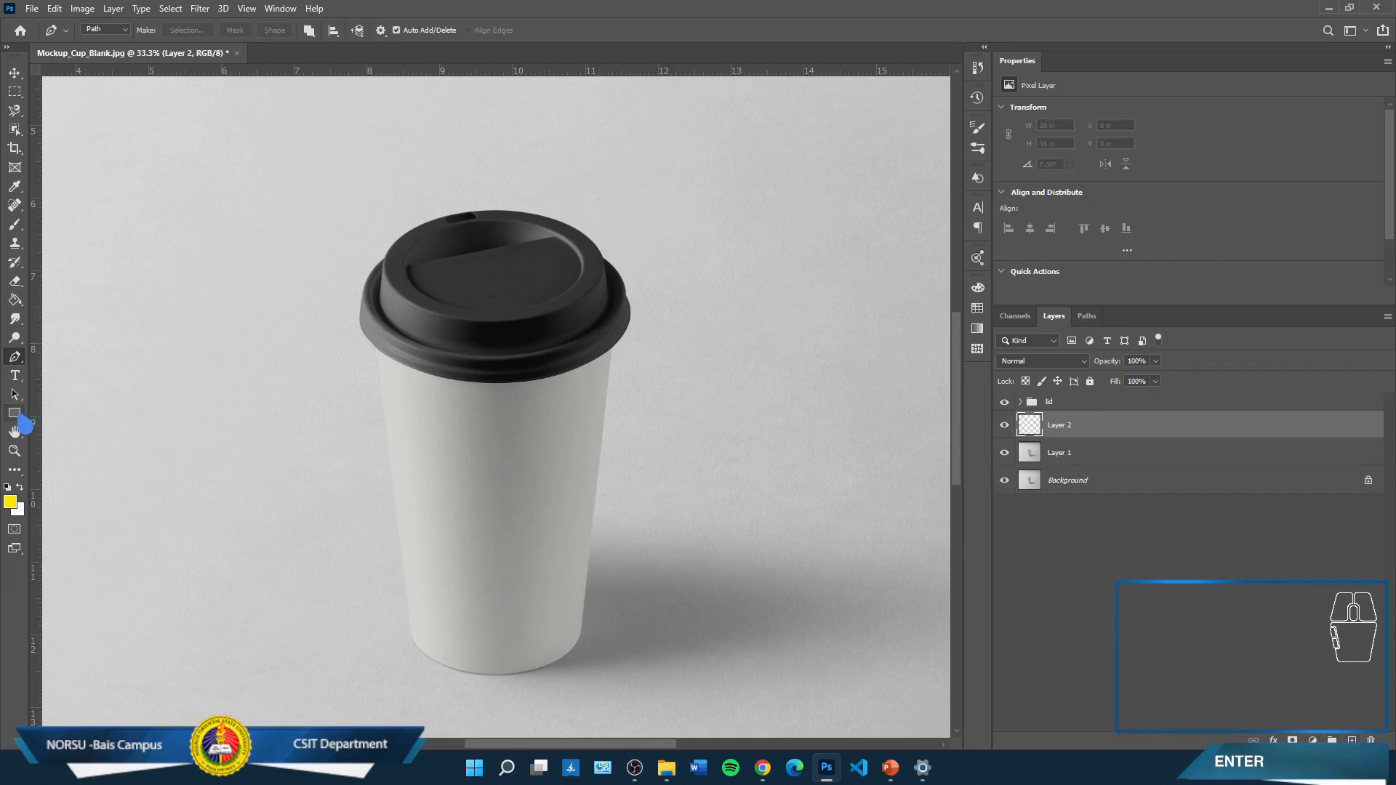
click(16, 415)
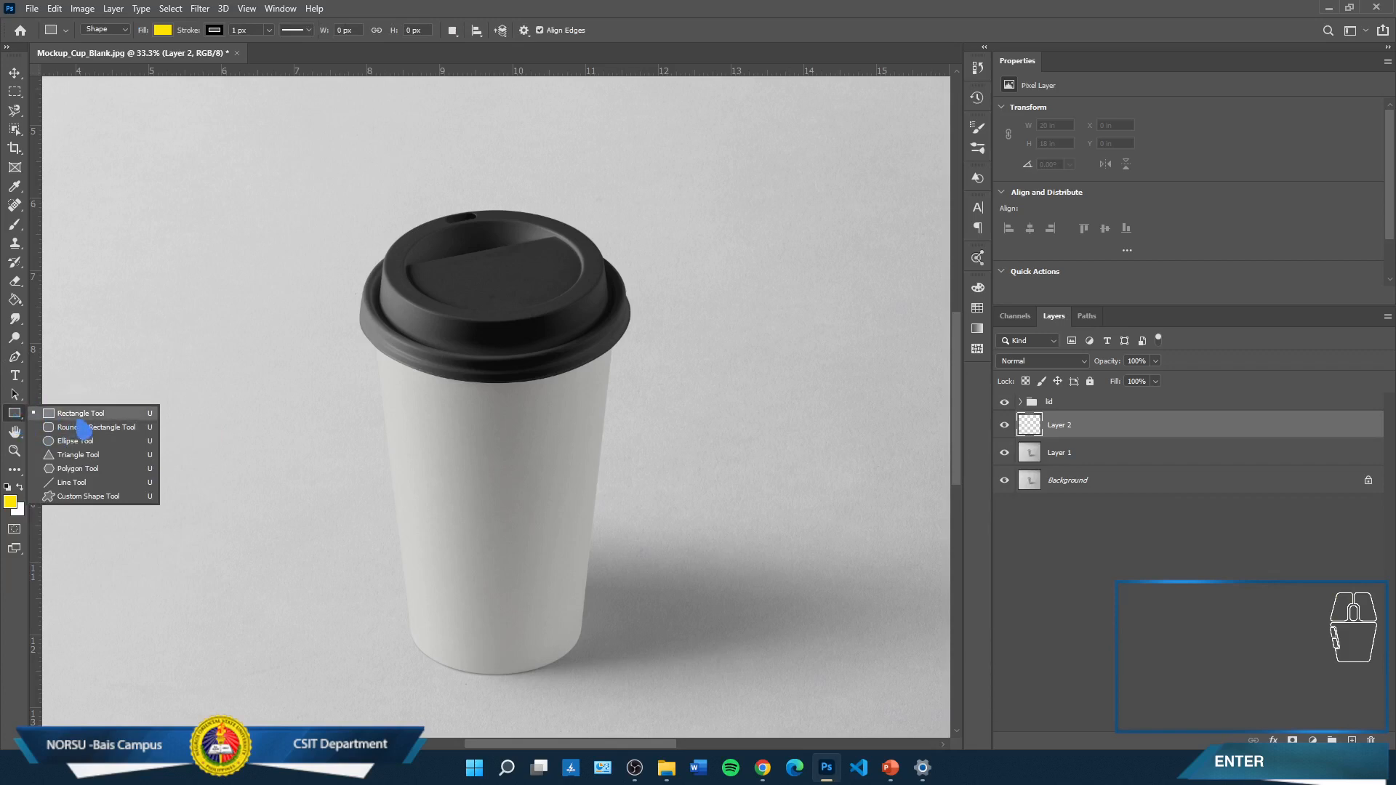
click(93, 415)
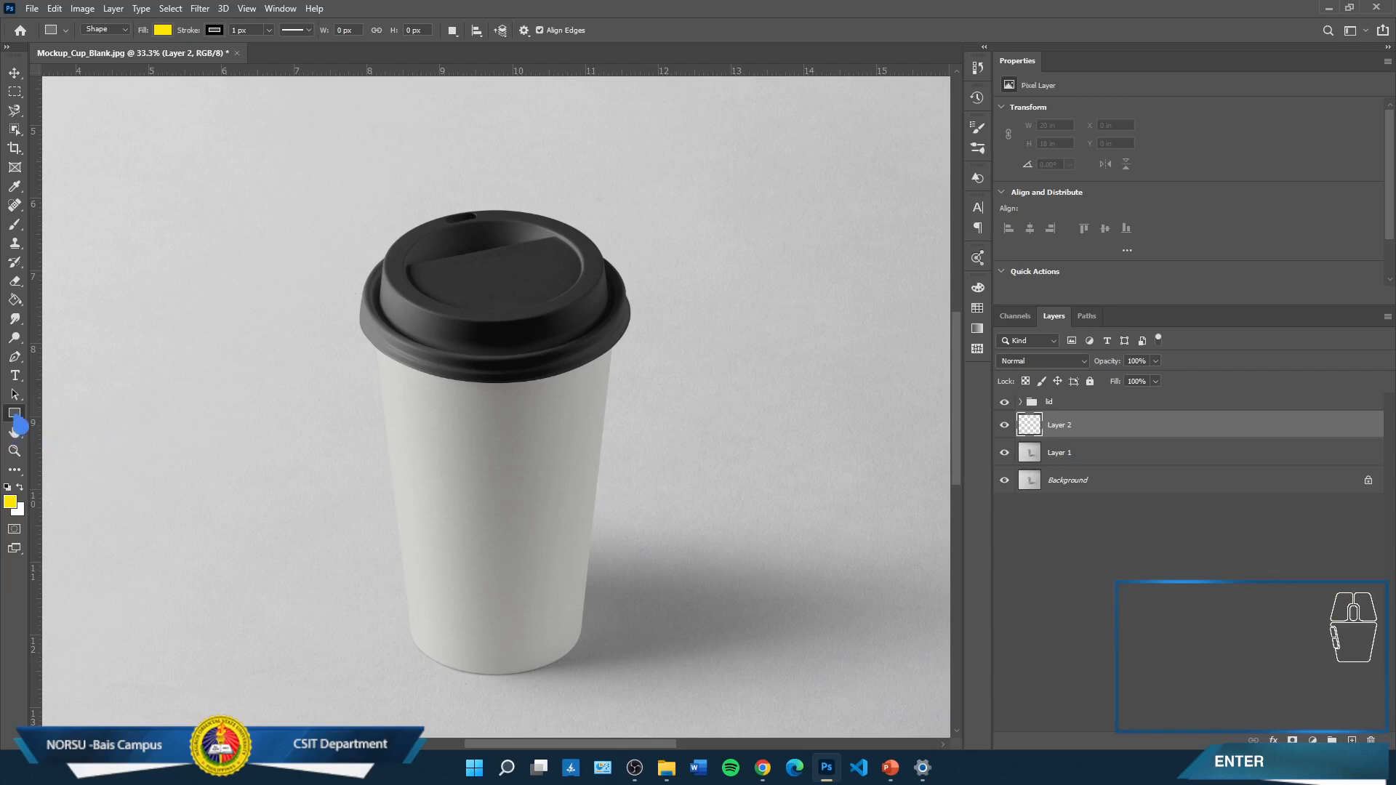
right_click(16, 420)
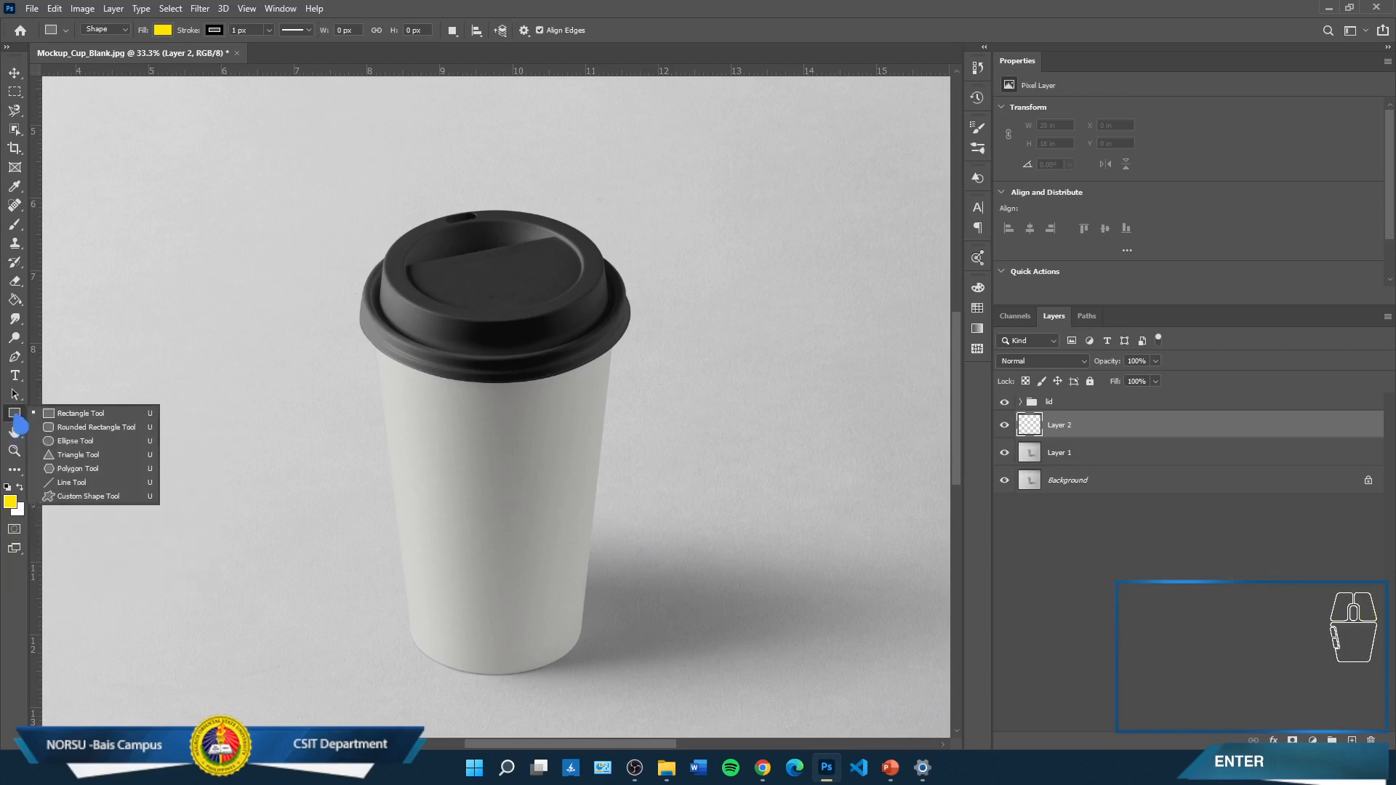
click(80, 413)
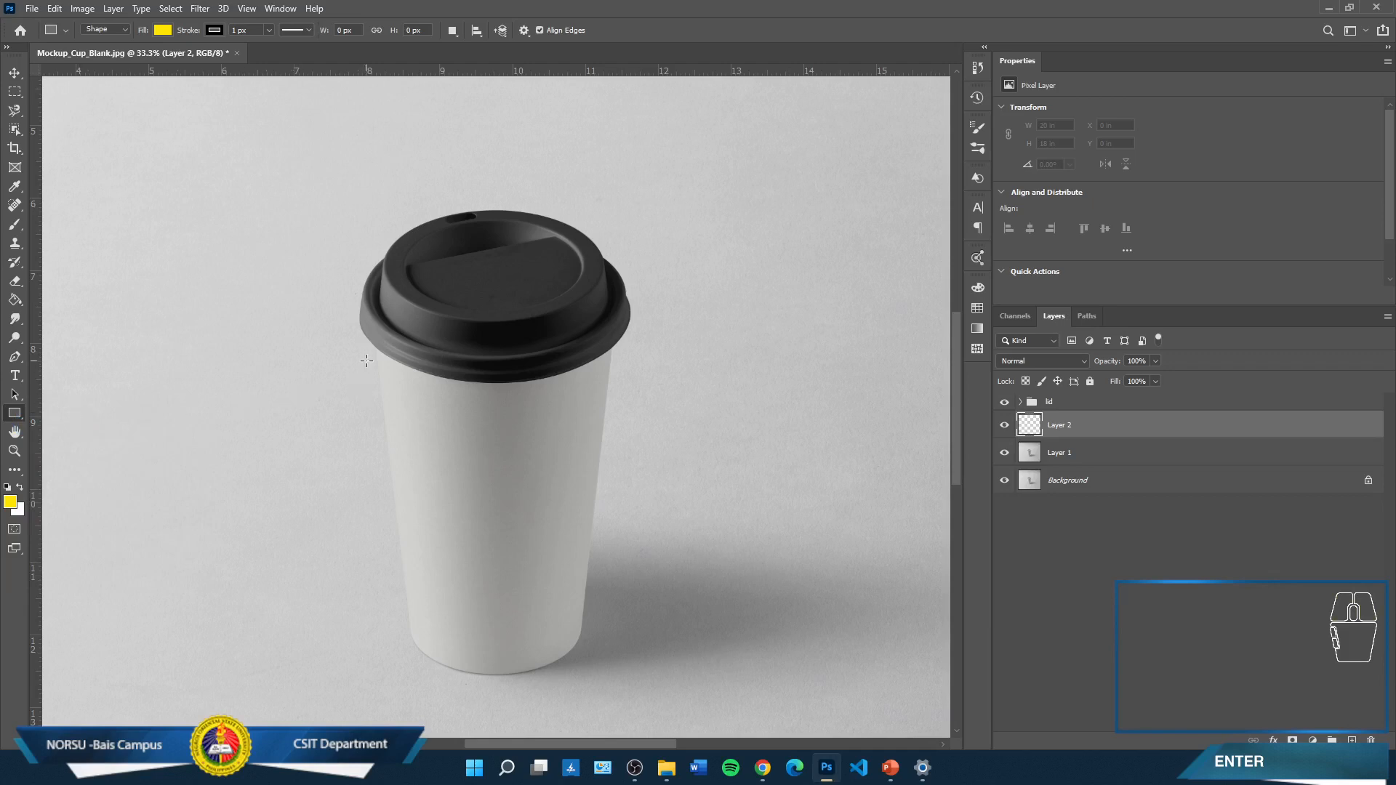
scroll(388, 350, down, 1)
key(ctrl)
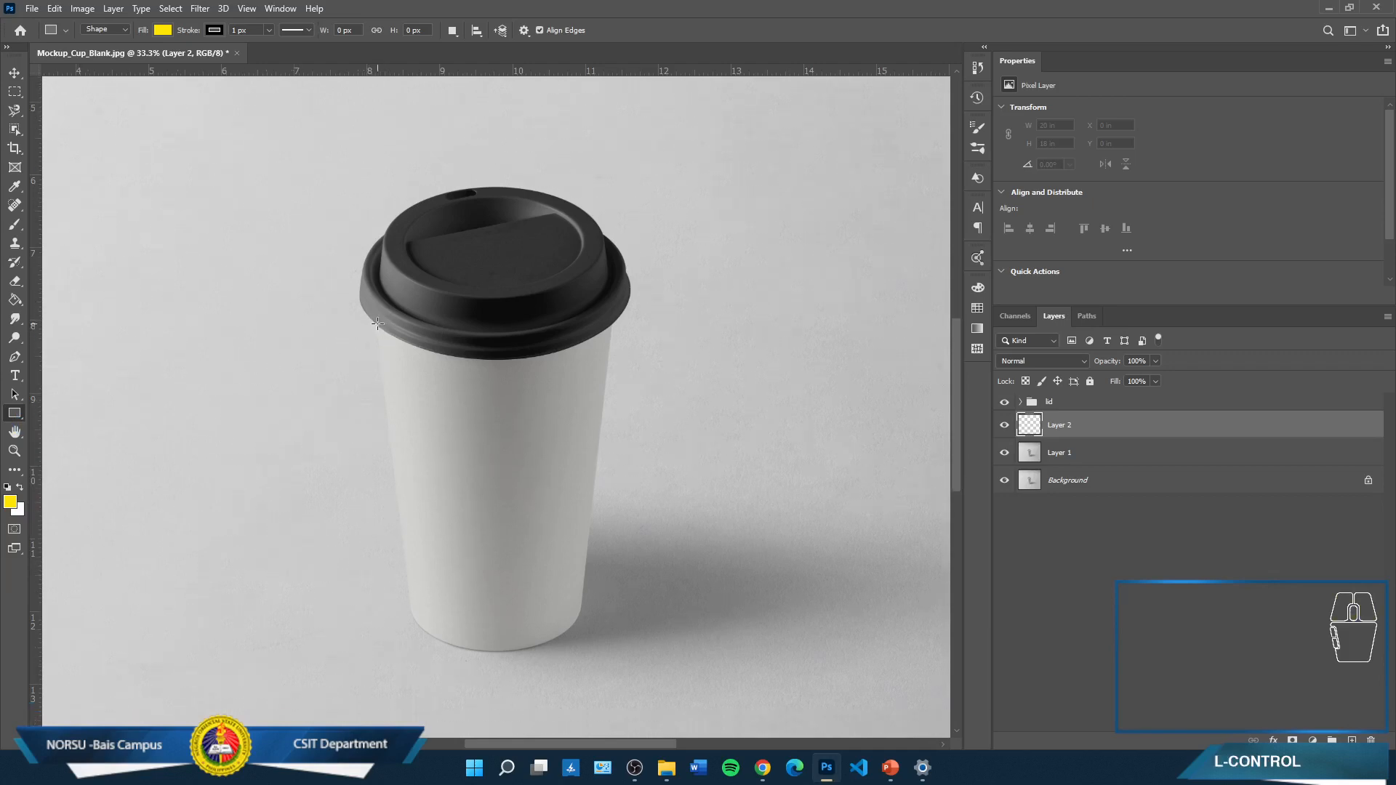
drag(376, 325, 612, 614)
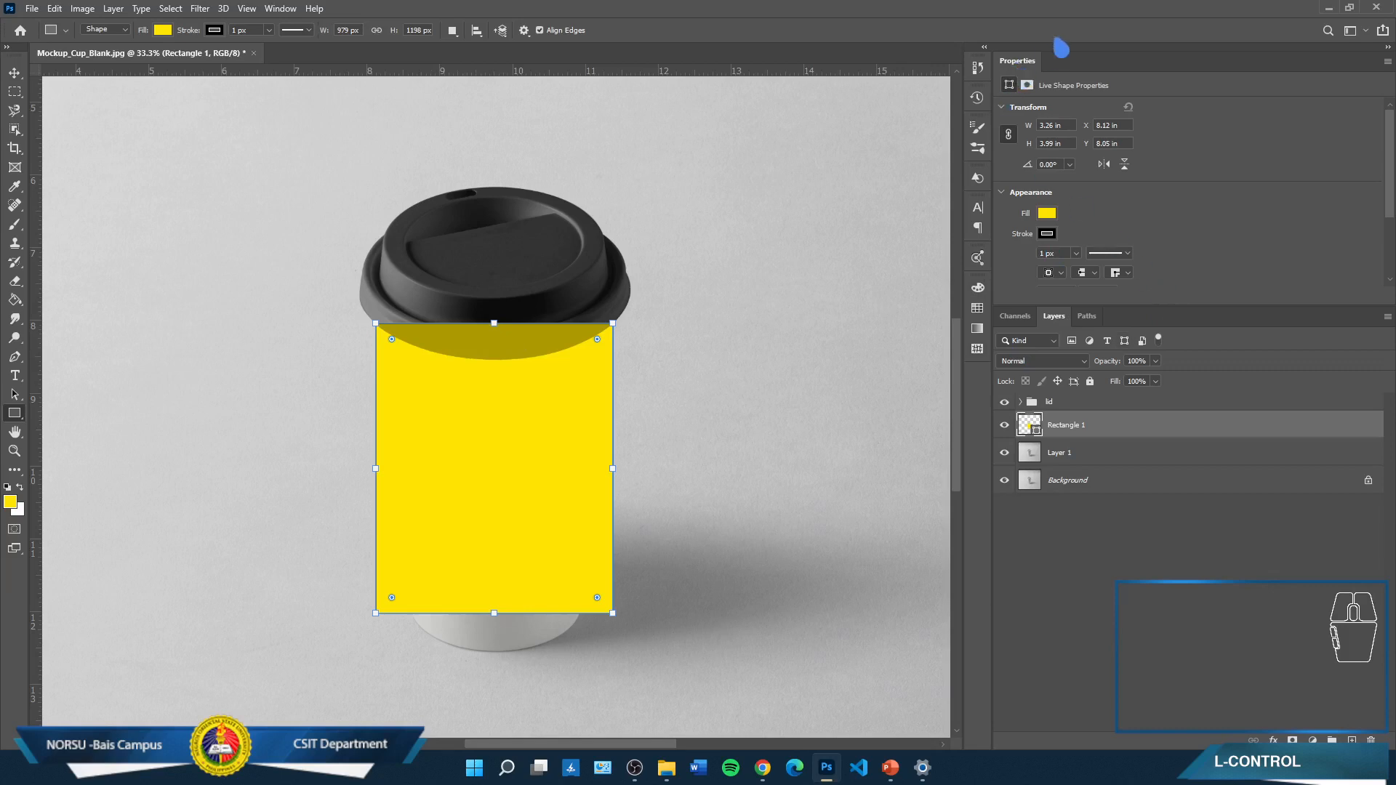
Set the rectangle's stroke to no color and deselect its path
click(1046, 236)
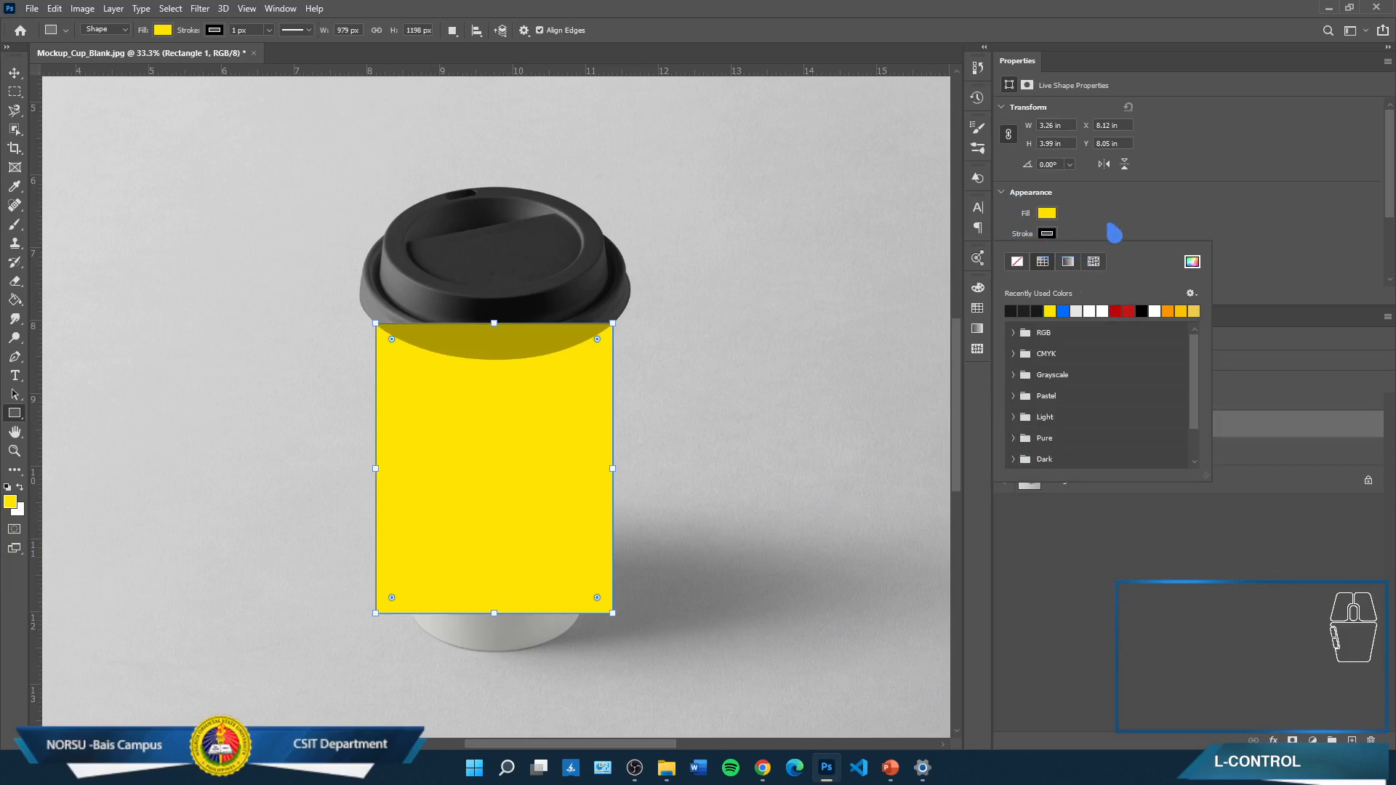
click(1114, 233)
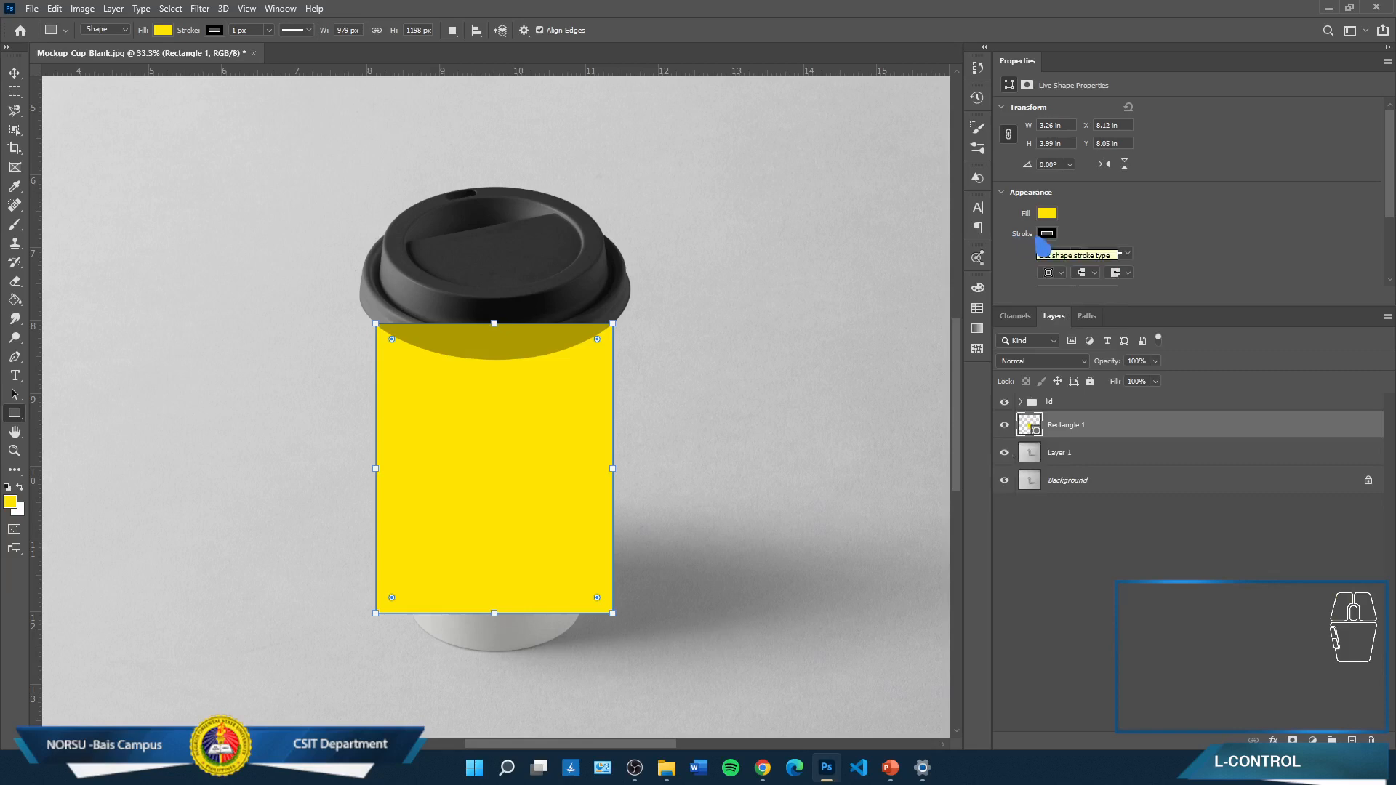
click(1045, 236)
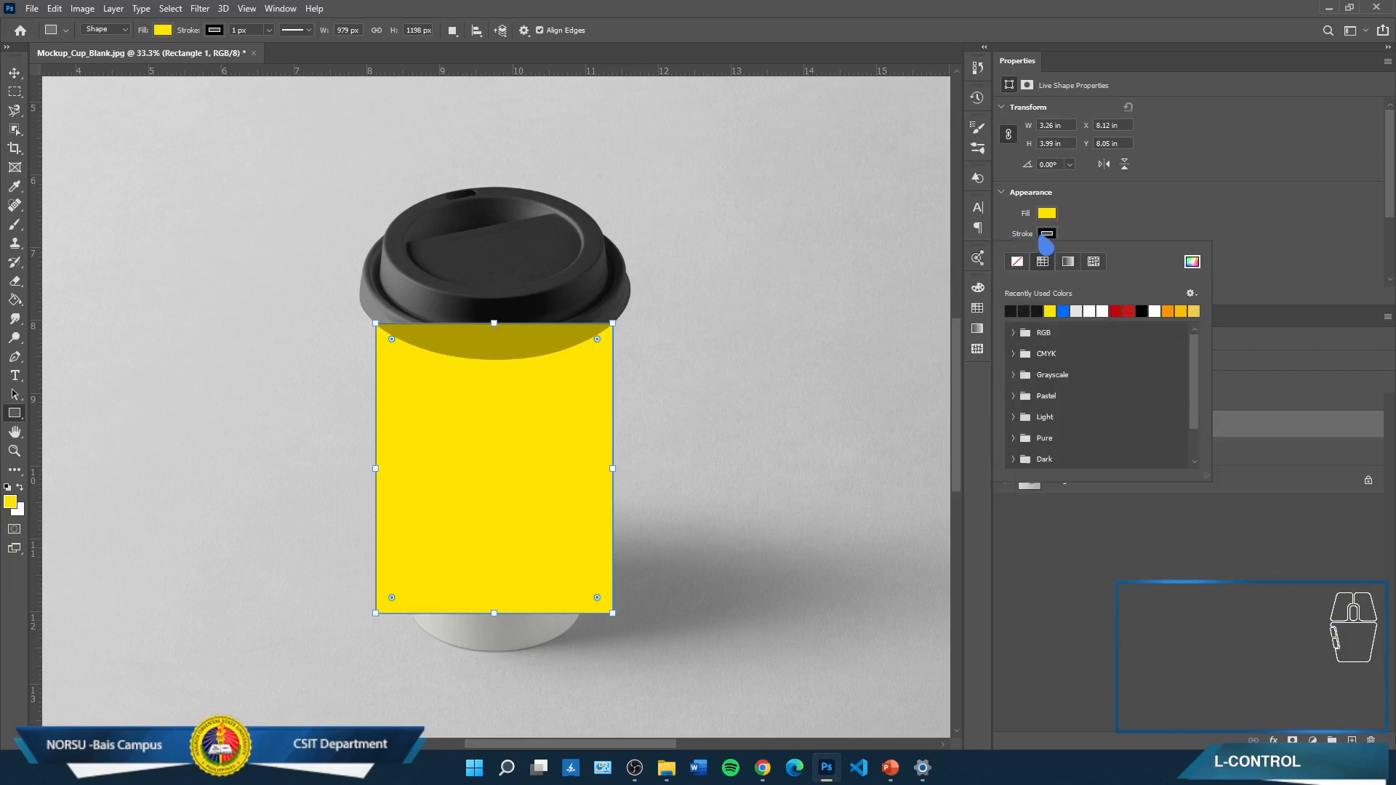
click(1018, 262)
click(1122, 235)
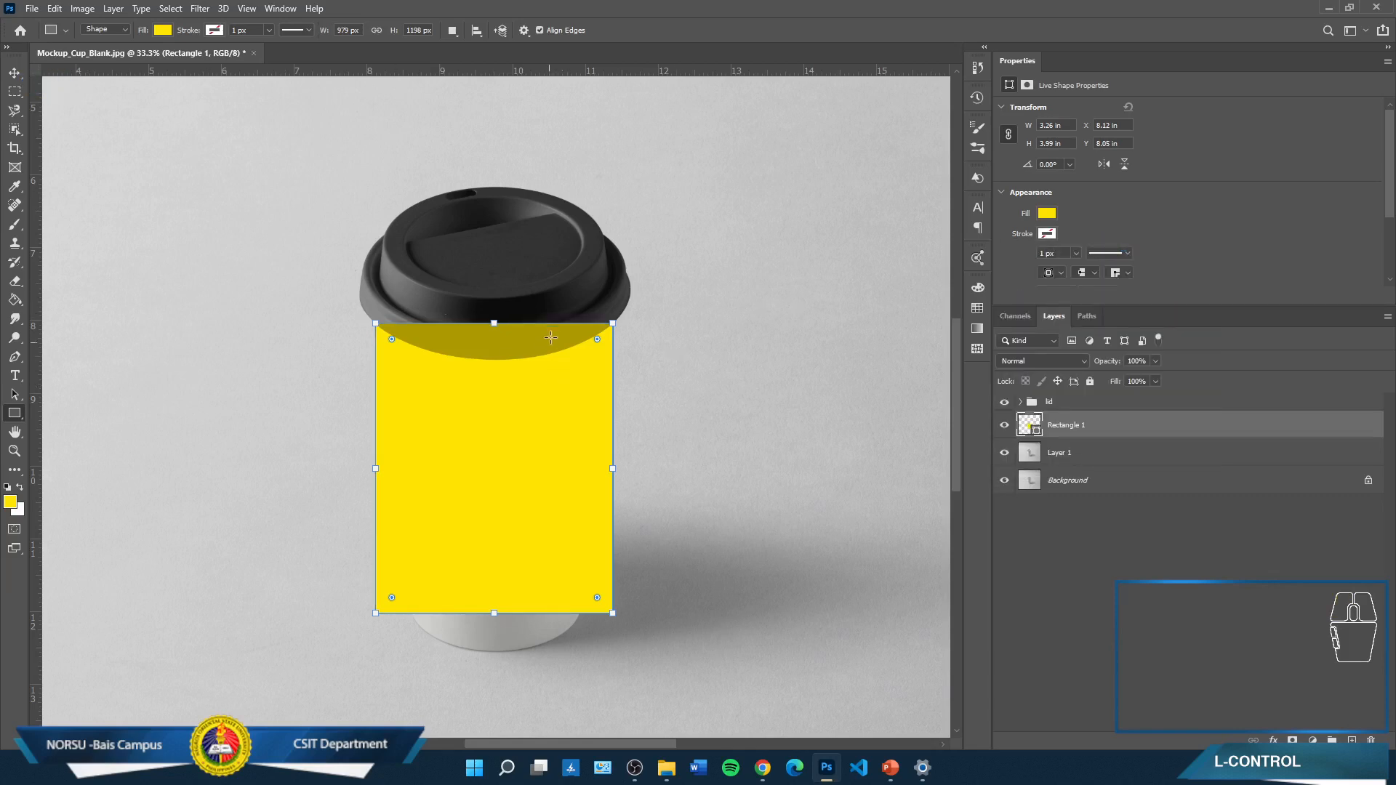
key(Return)
key(ctrl)
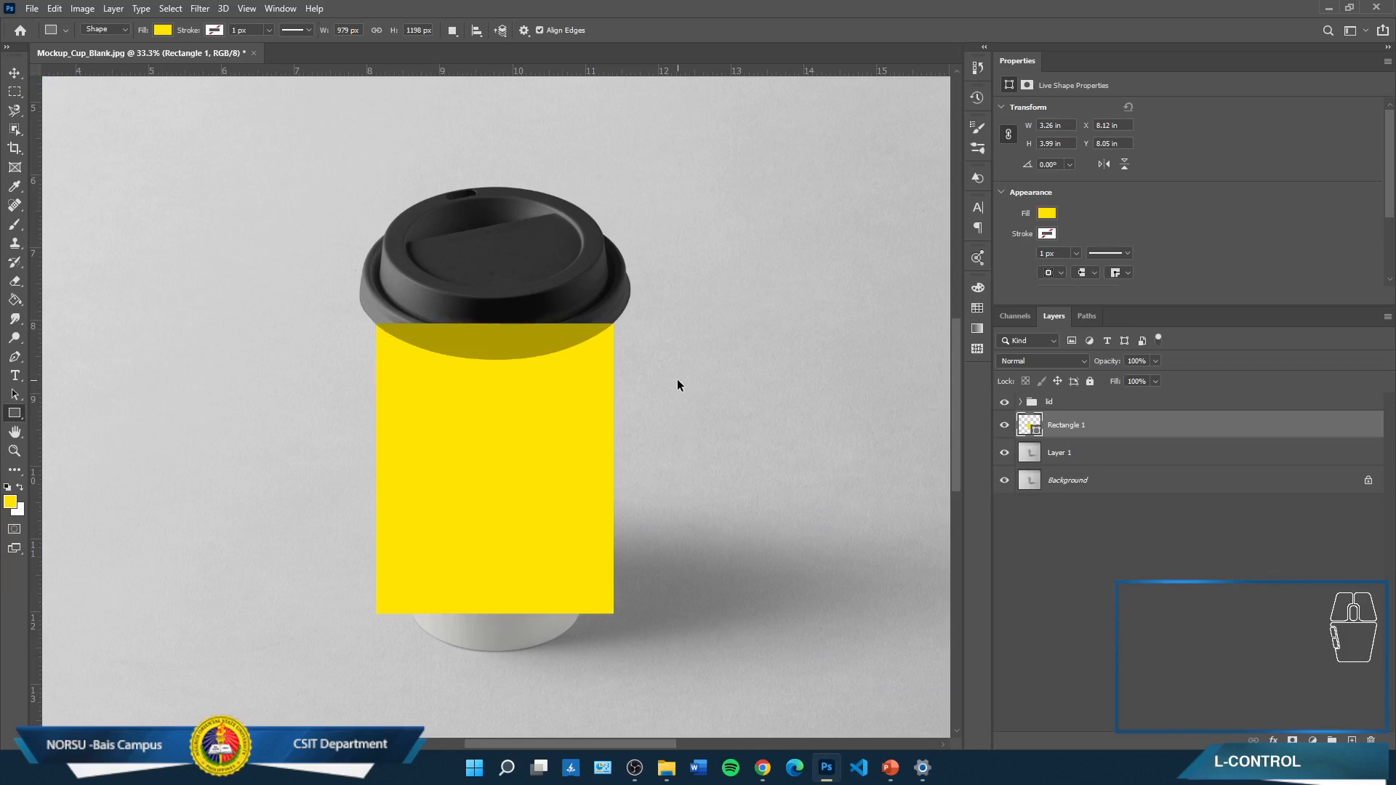
key(ctrl+BackSpace)
key(ctrl+plus)
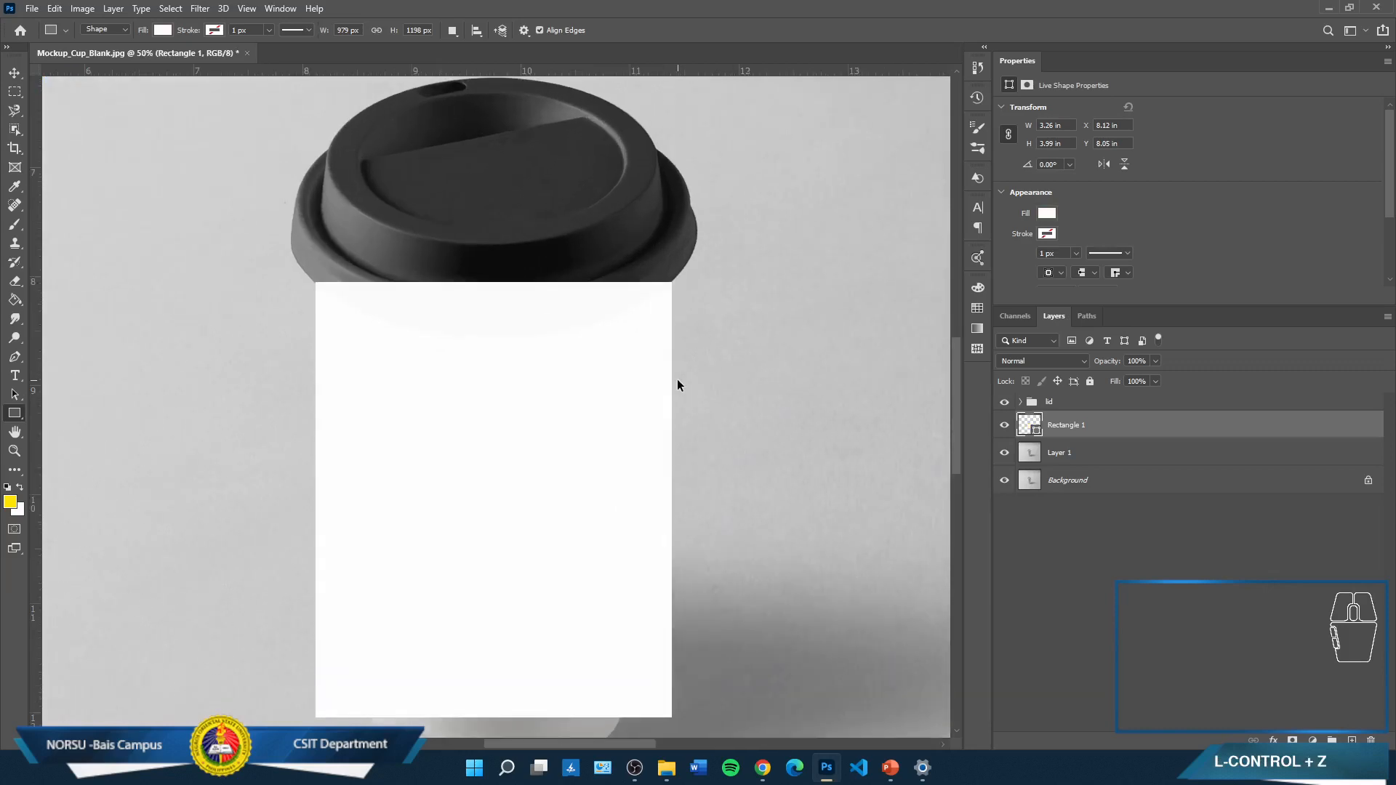
key(ctrl+z)
Convert the Rectangle 1 layer to a smart object
key(ctrl+plus)
key(ctrl+plus)
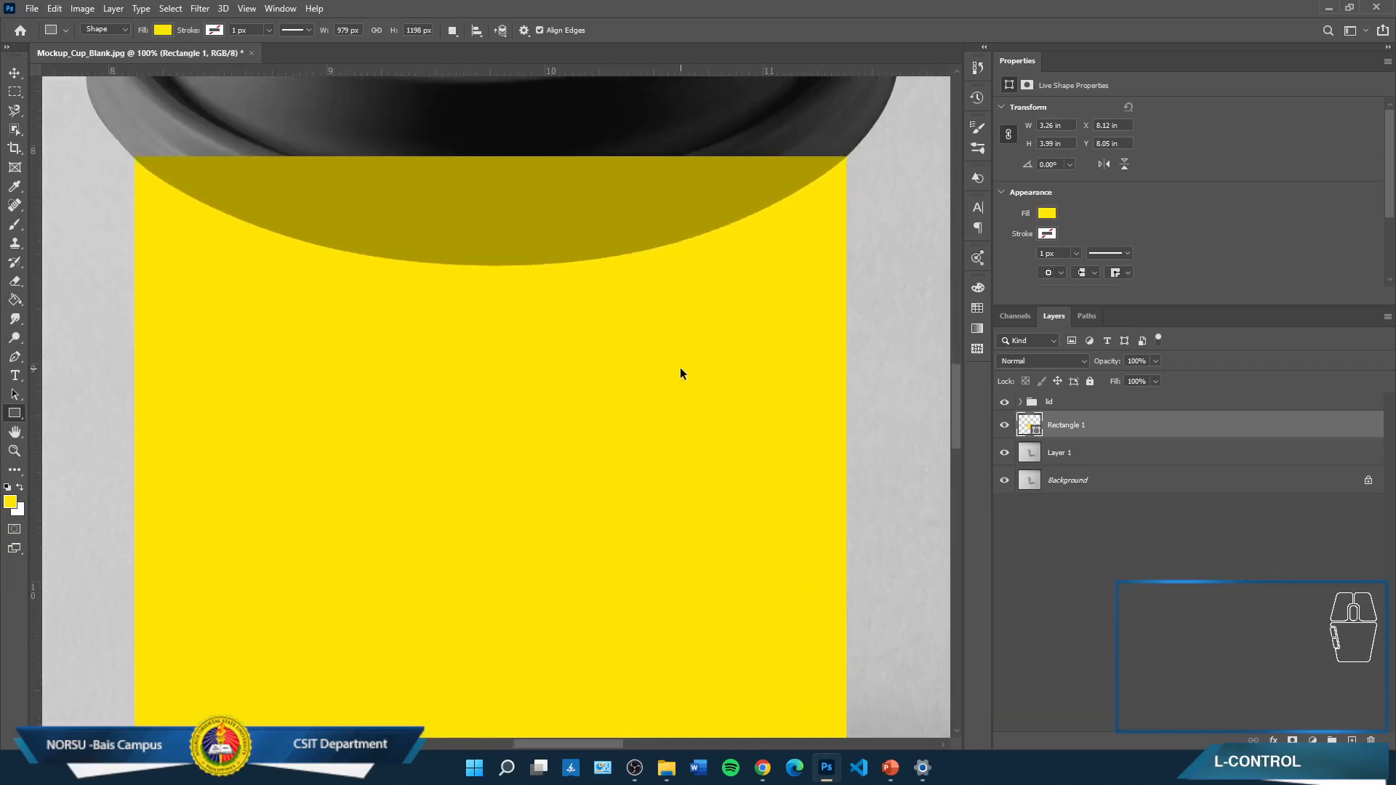
key(ctrl+minus)
key(ctrl+minus)
key(ctrl+minus)
key(ctrl+minus)
key(ctrl+plus)
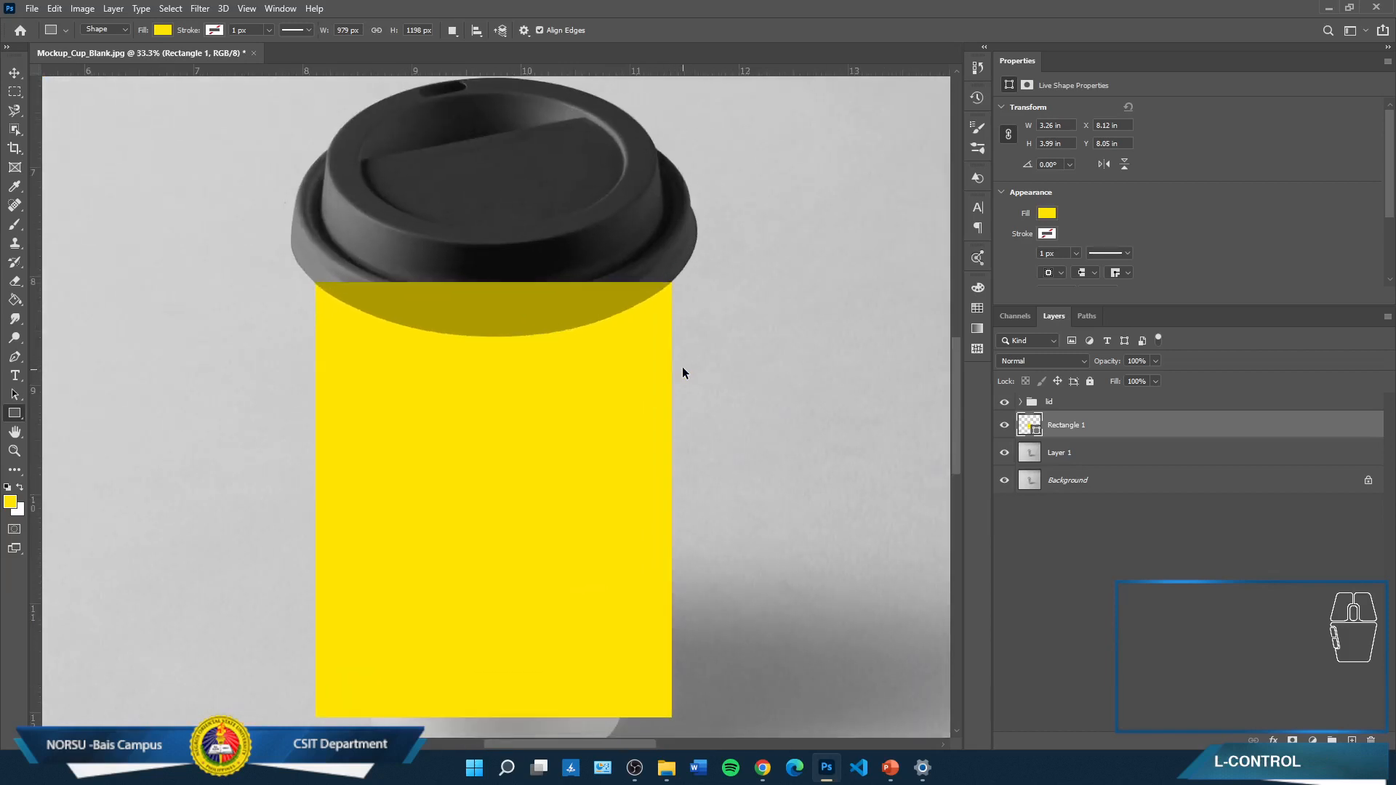
key(ctrl+plus)
scroll(545, 418, down, 1)
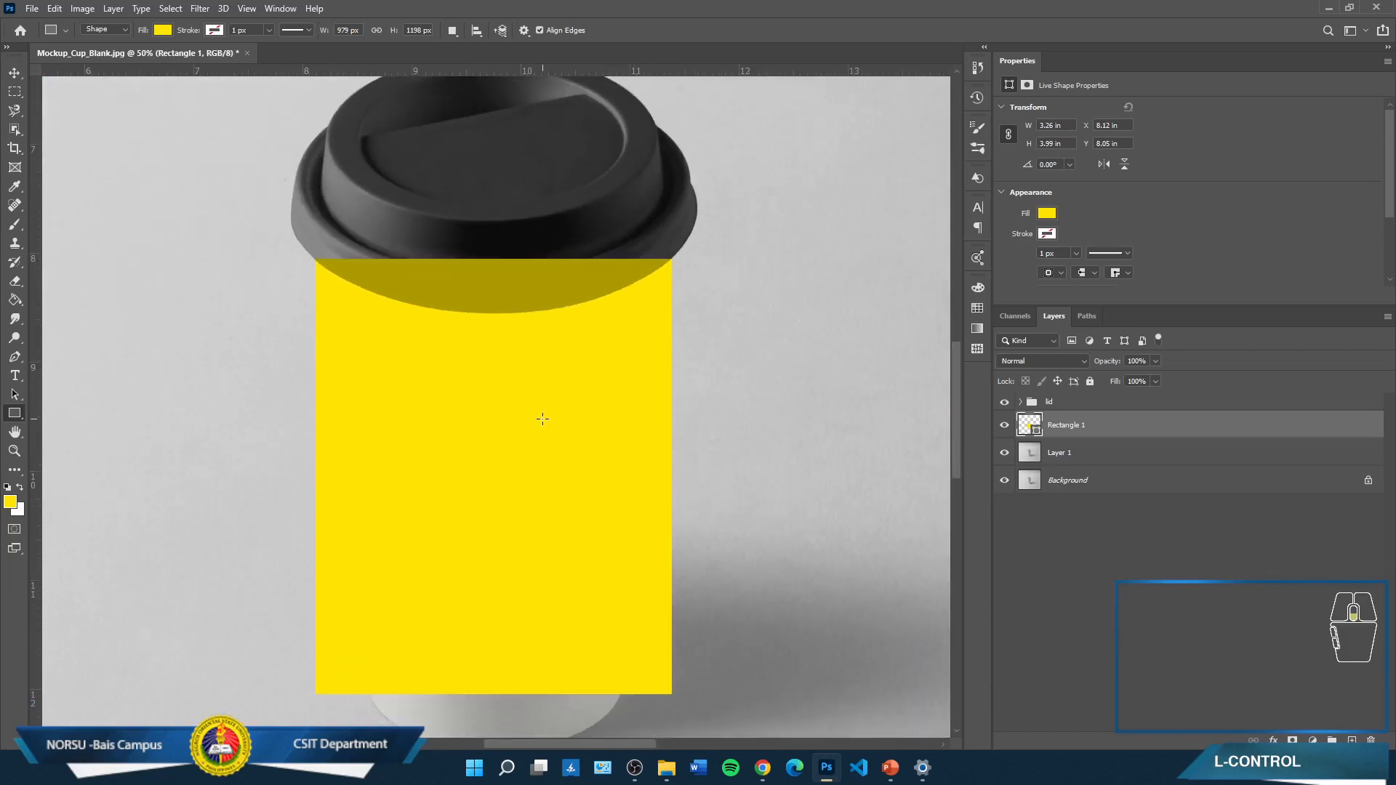
right_click(1107, 434)
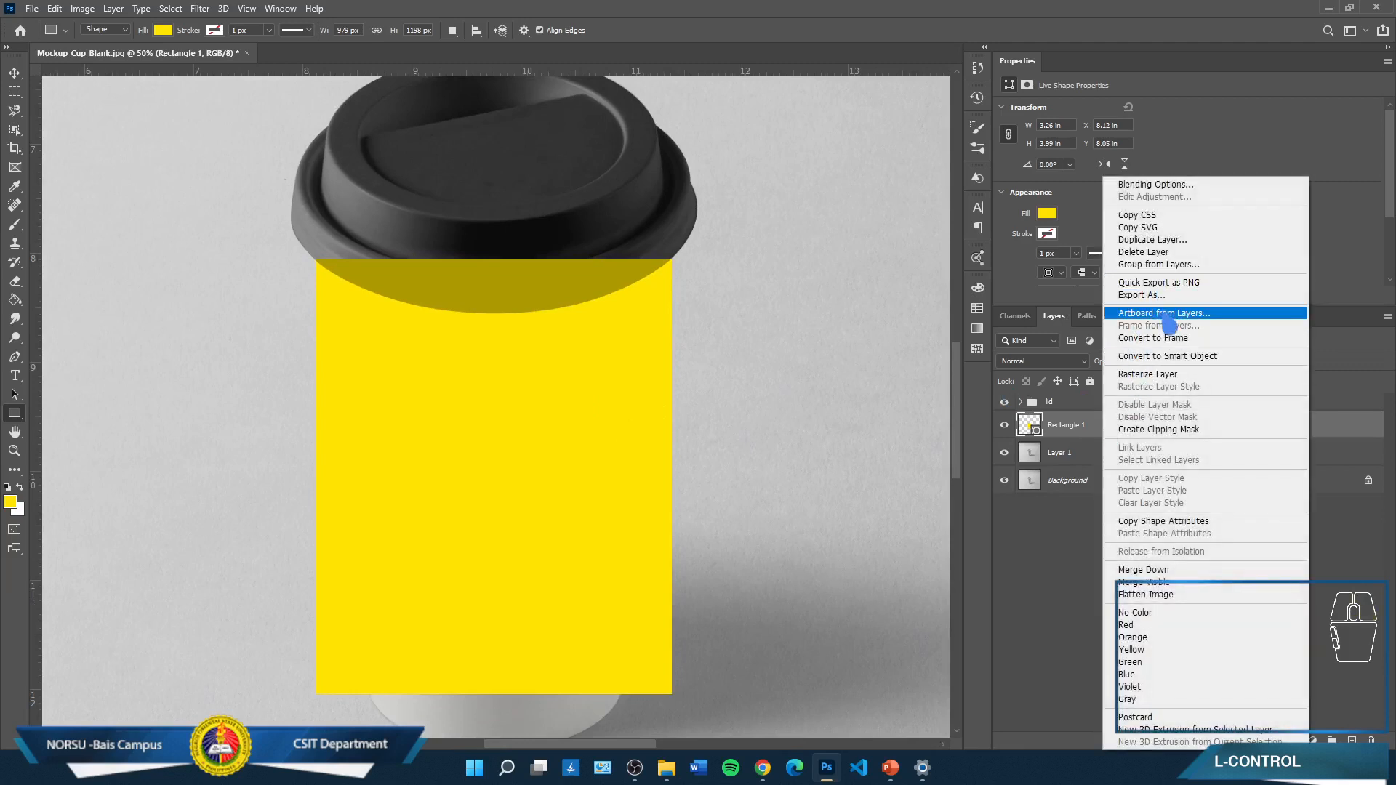
click(1173, 356)
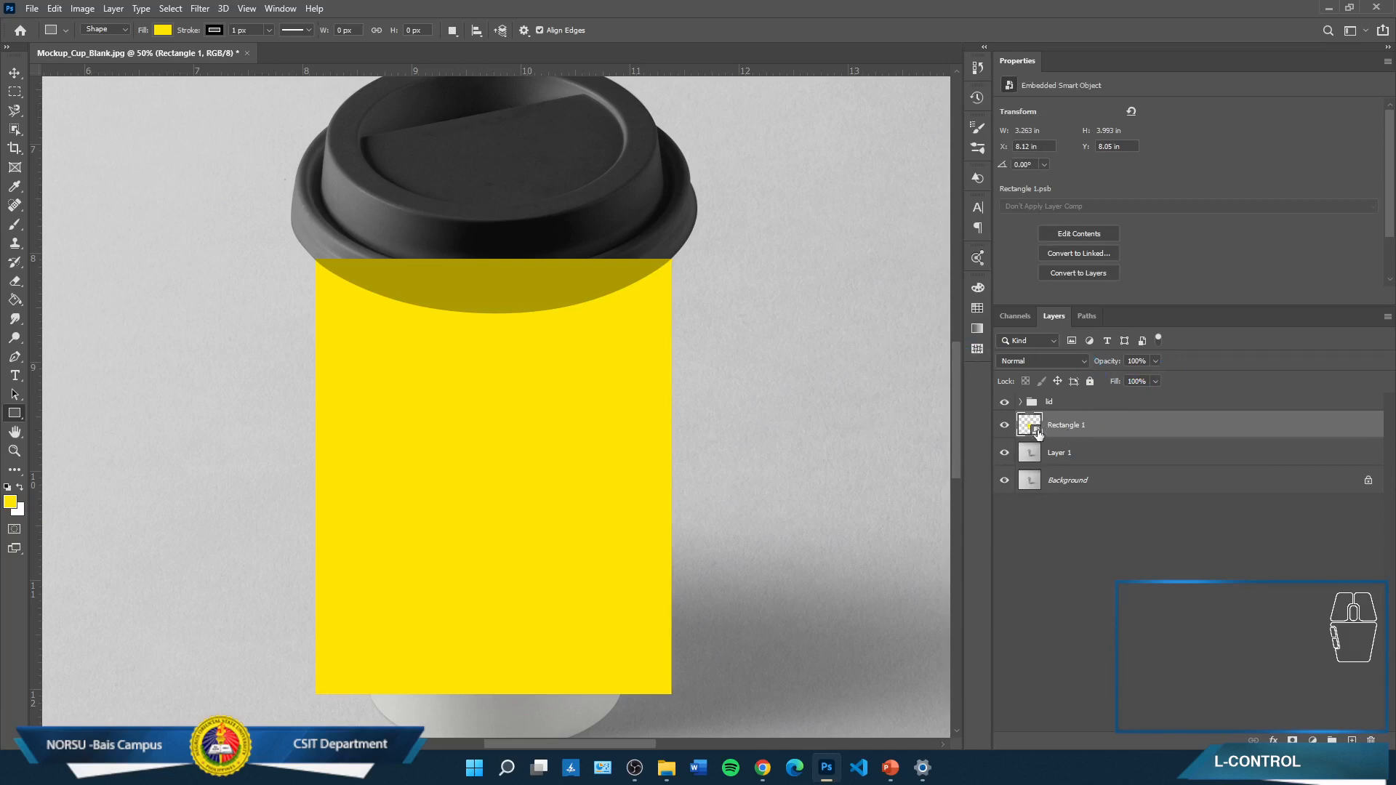
Open the contents of the Rectangle 1 smart object for editing
right_click(1113, 423)
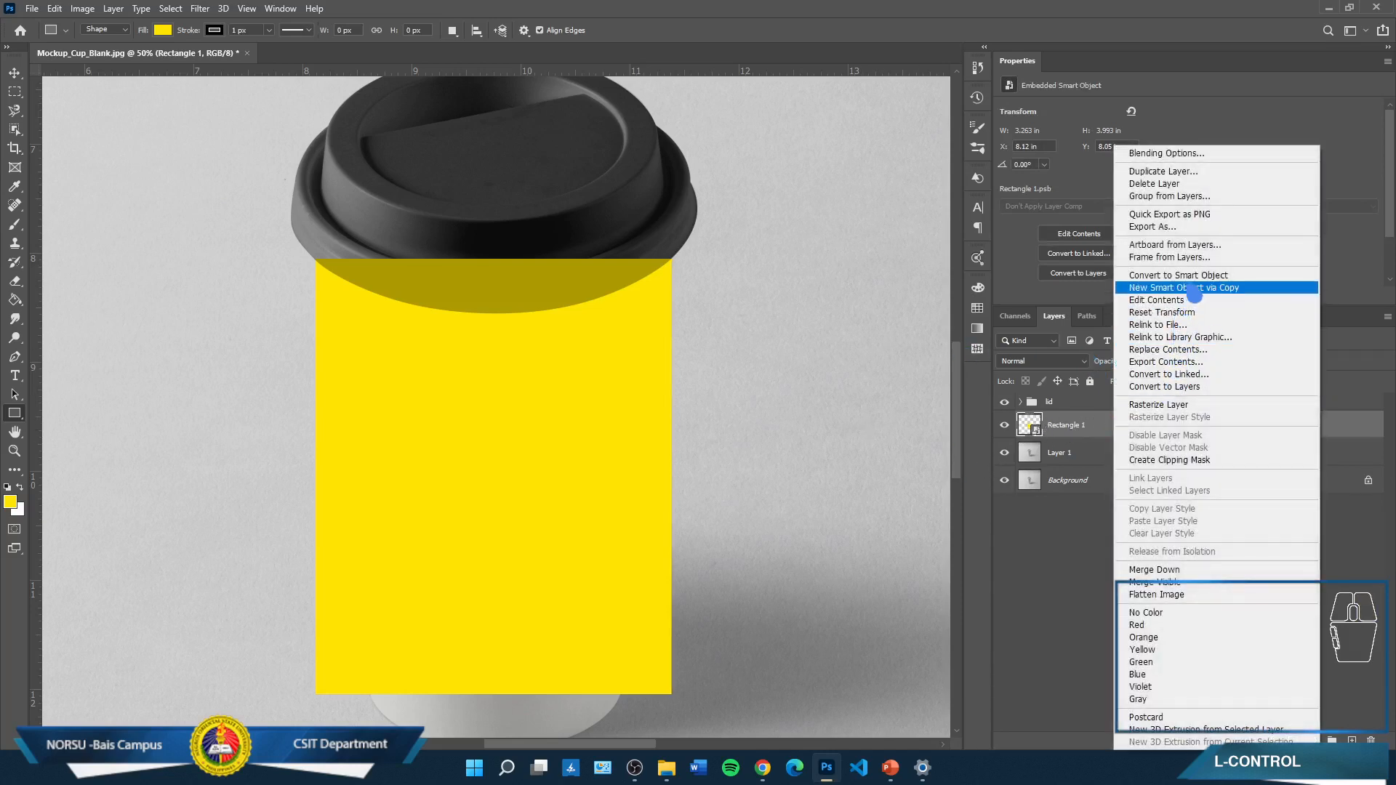
click(1065, 444)
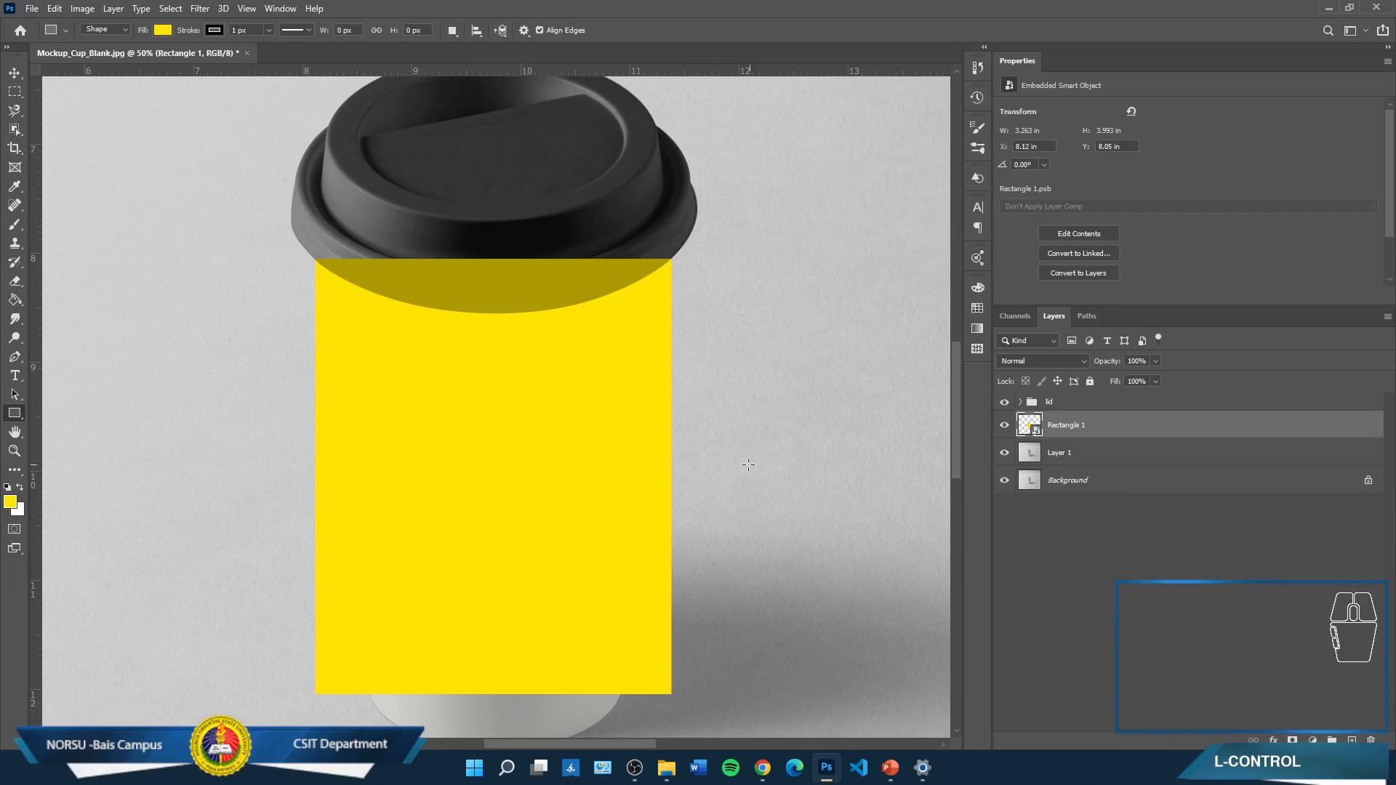
double_click(1032, 429)
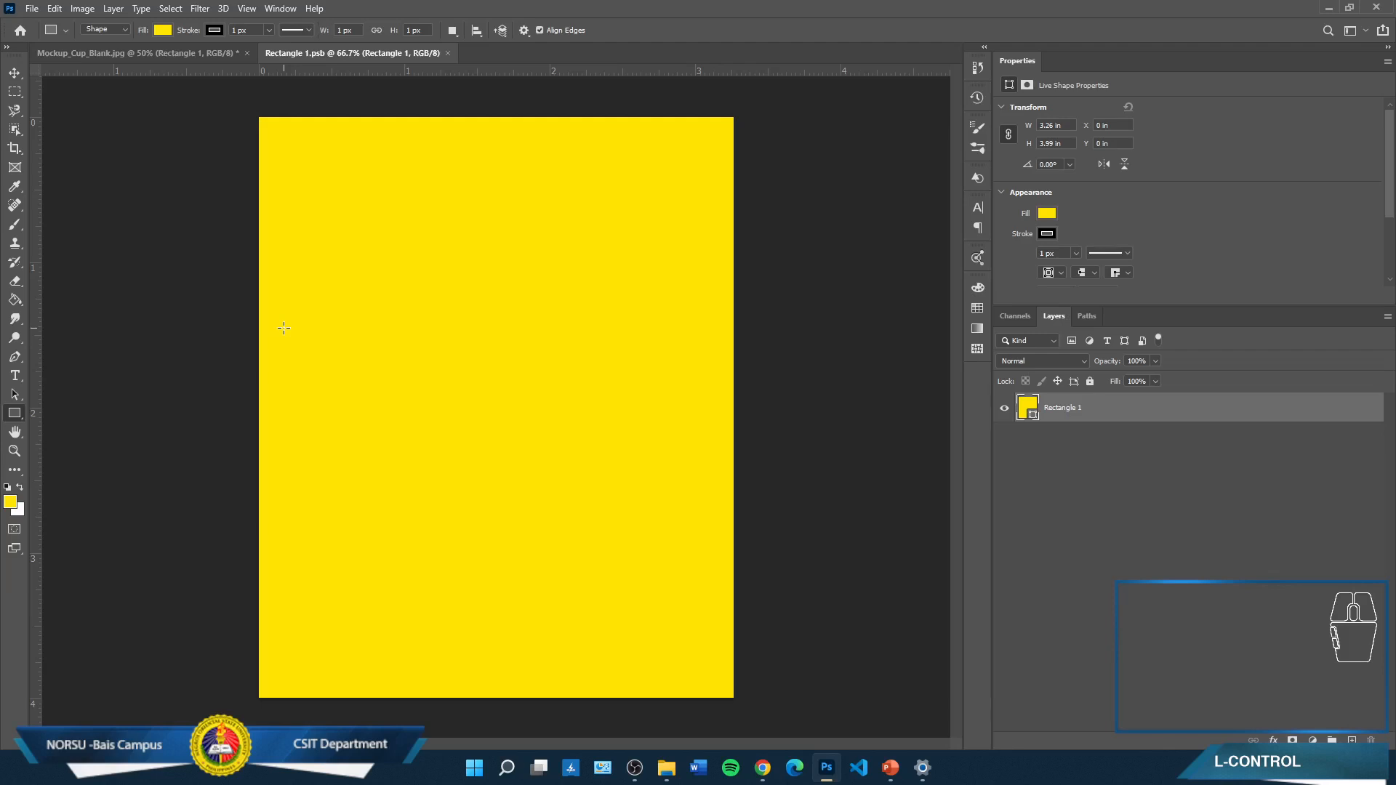
Start placing an embedded image and browse from Pictures to the Graphicszoo Application folder inside ILLUSTRATOR
click(33, 10)
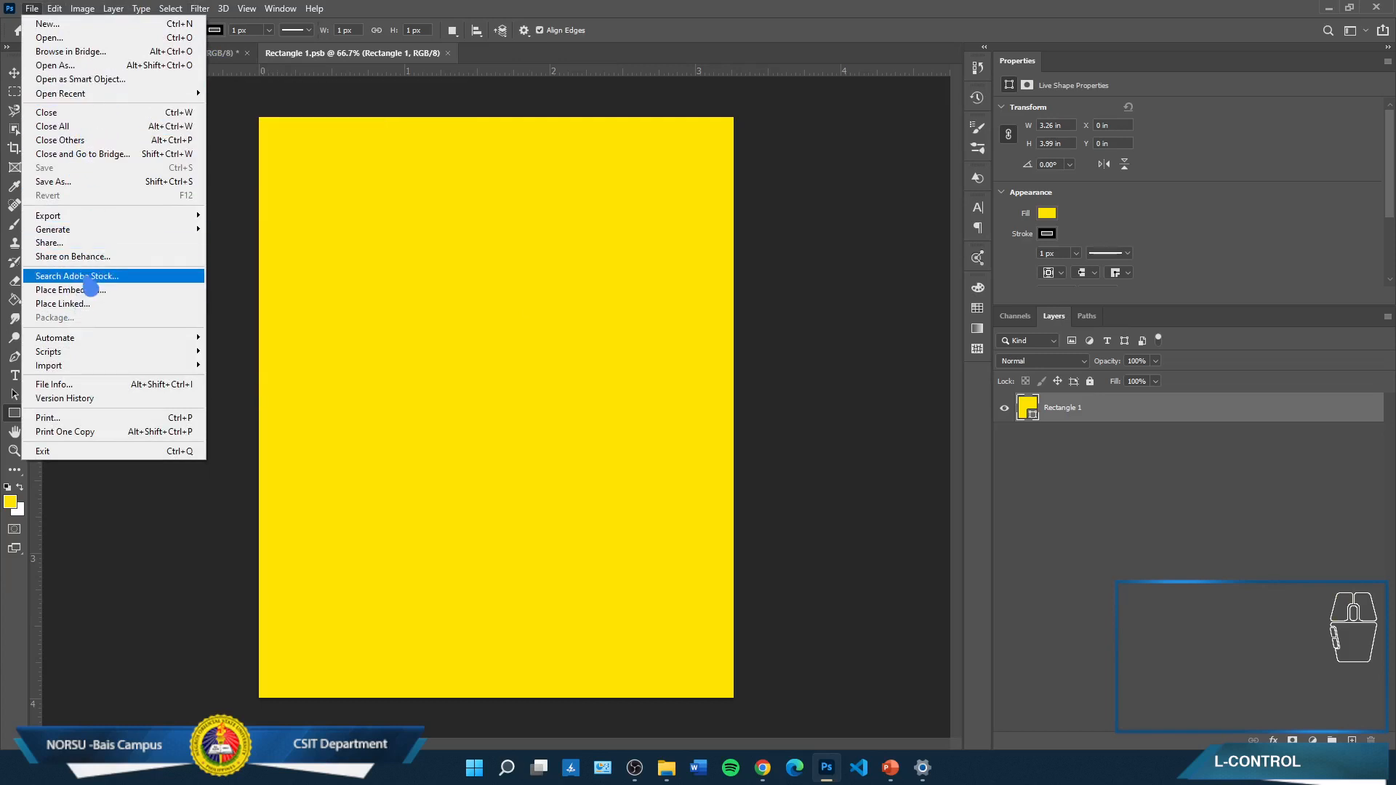
click(92, 290)
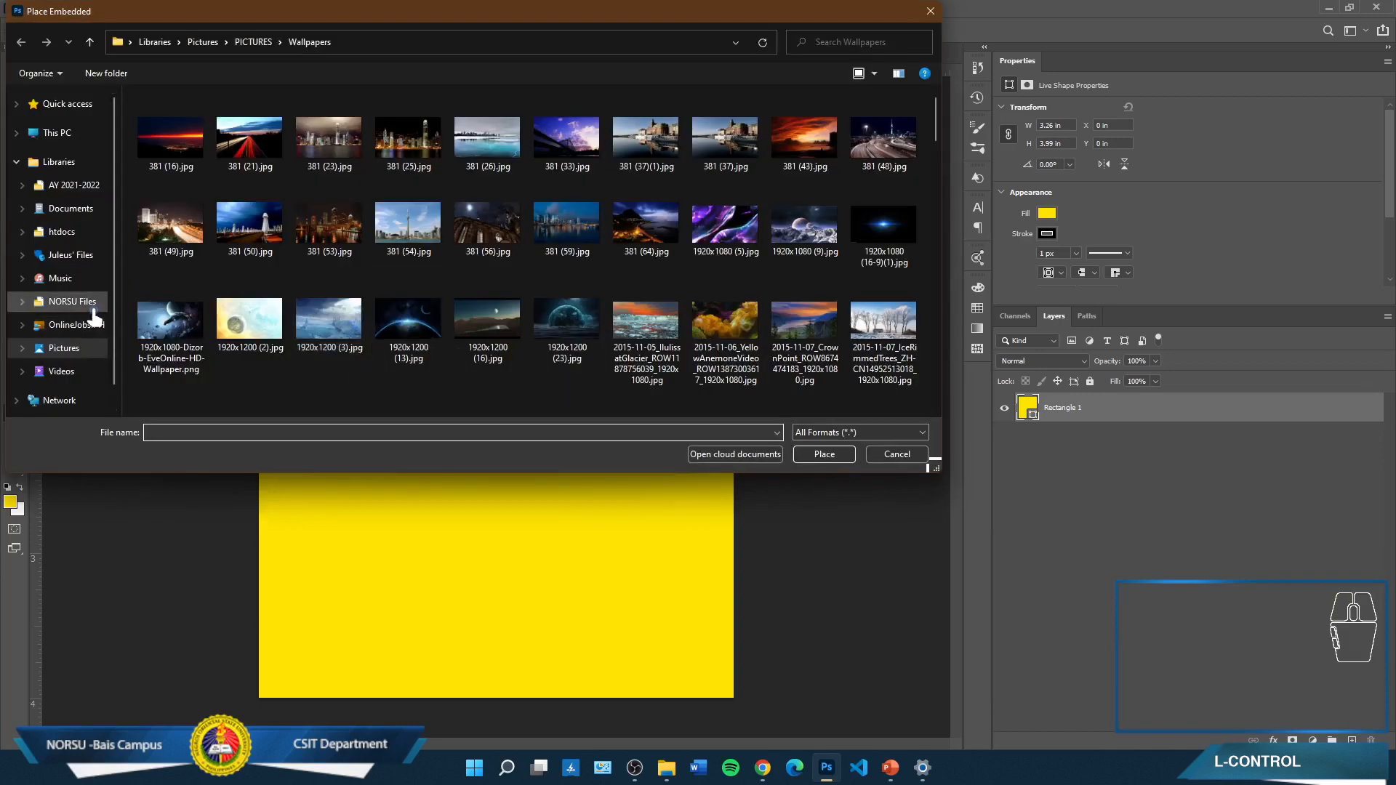
click(96, 356)
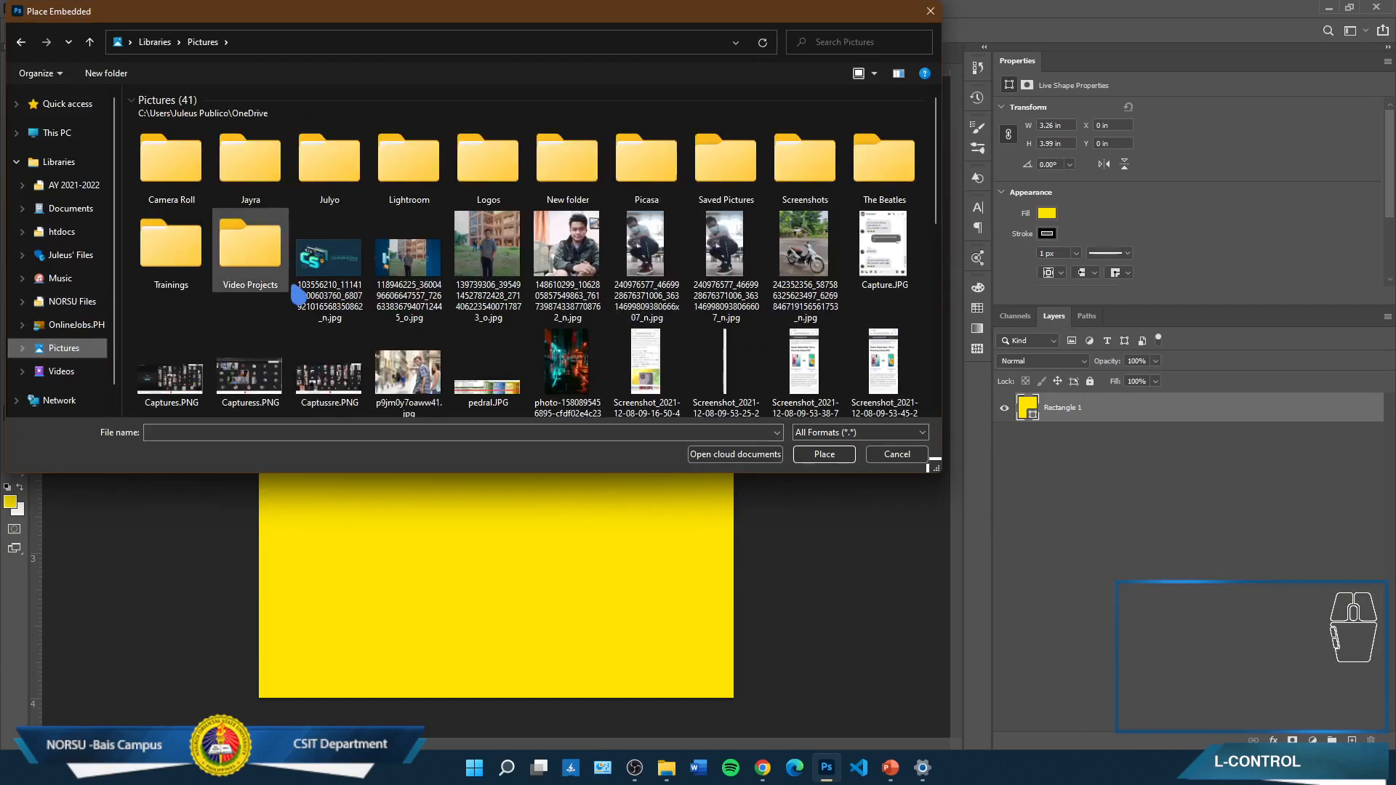
scroll(436, 291, down, 6)
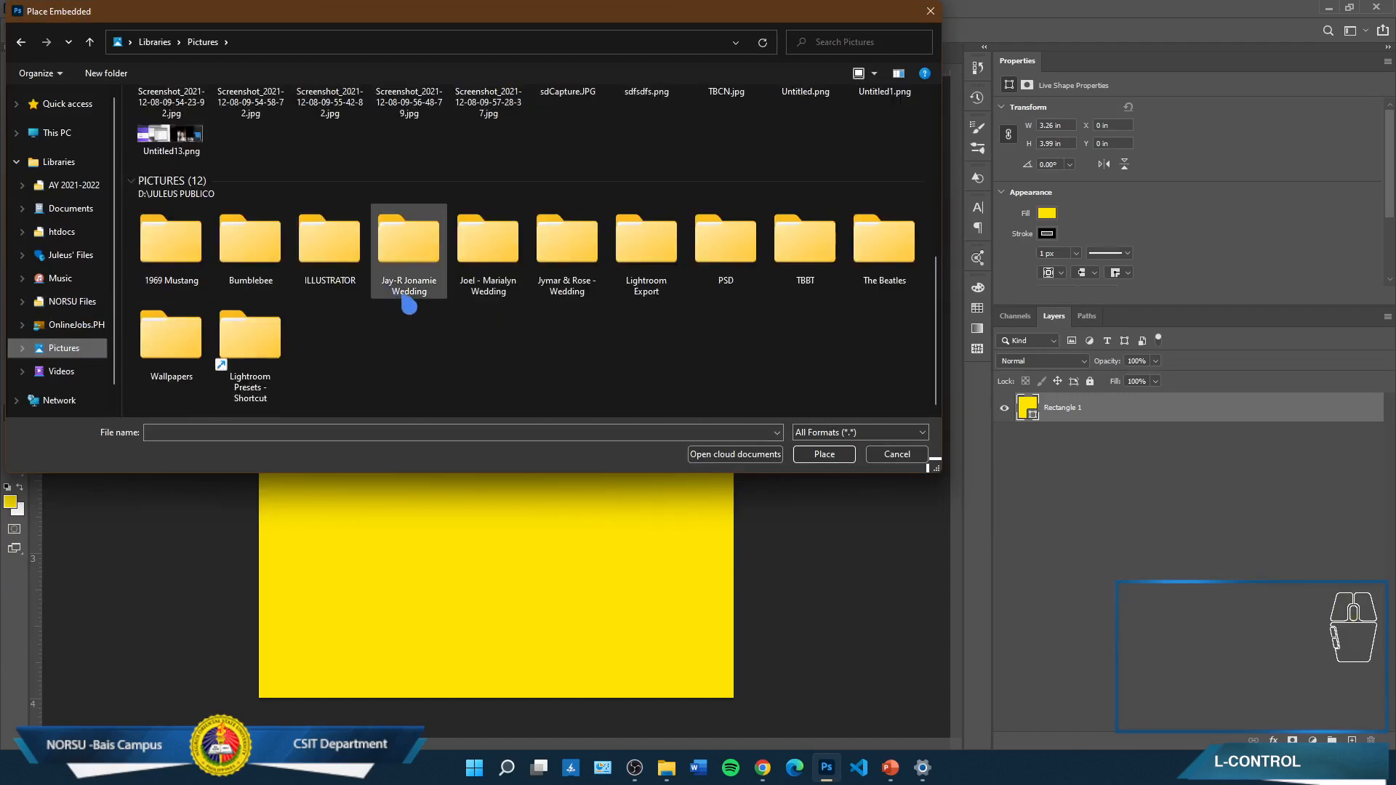
click(354, 267)
double_click(359, 267)
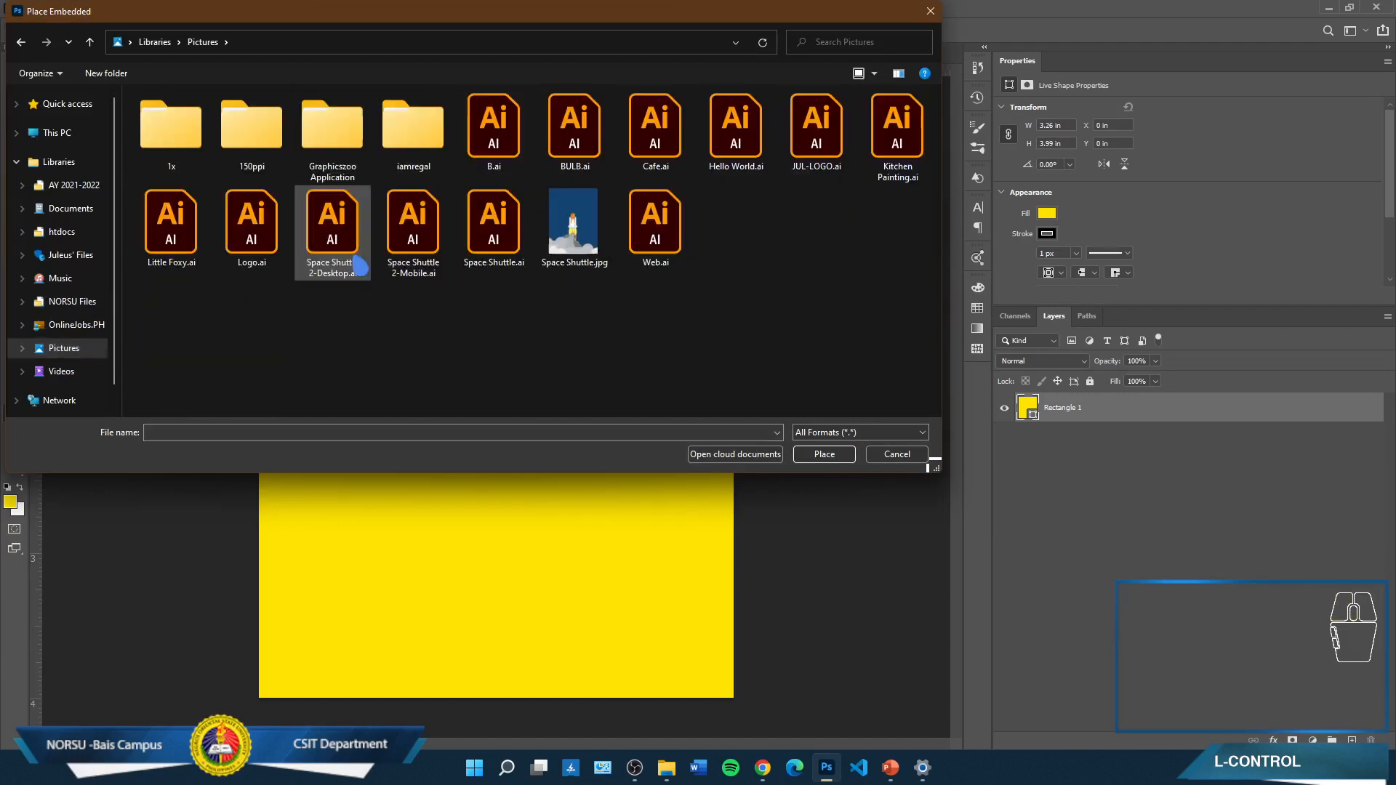
double_click(337, 162)
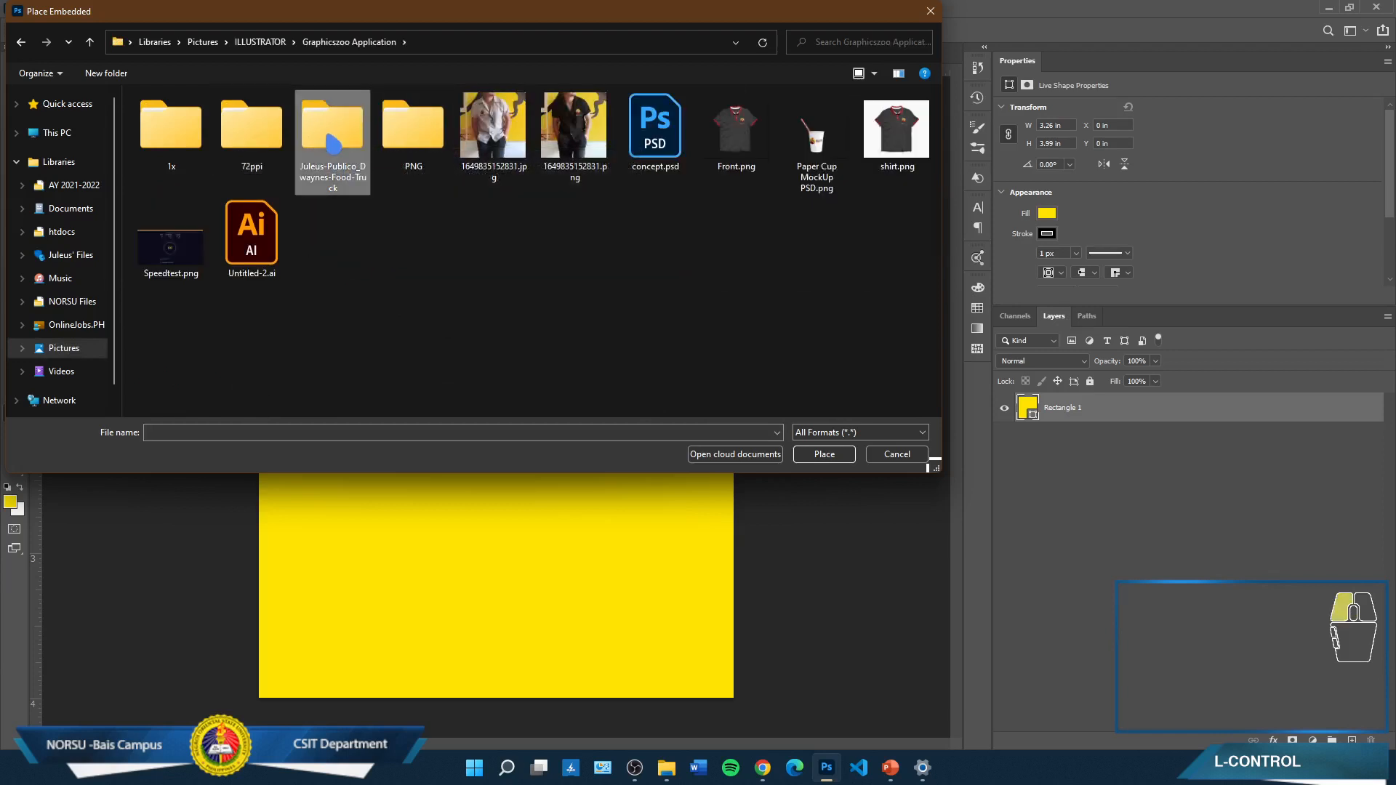
double_click(332, 134)
double_click(167, 131)
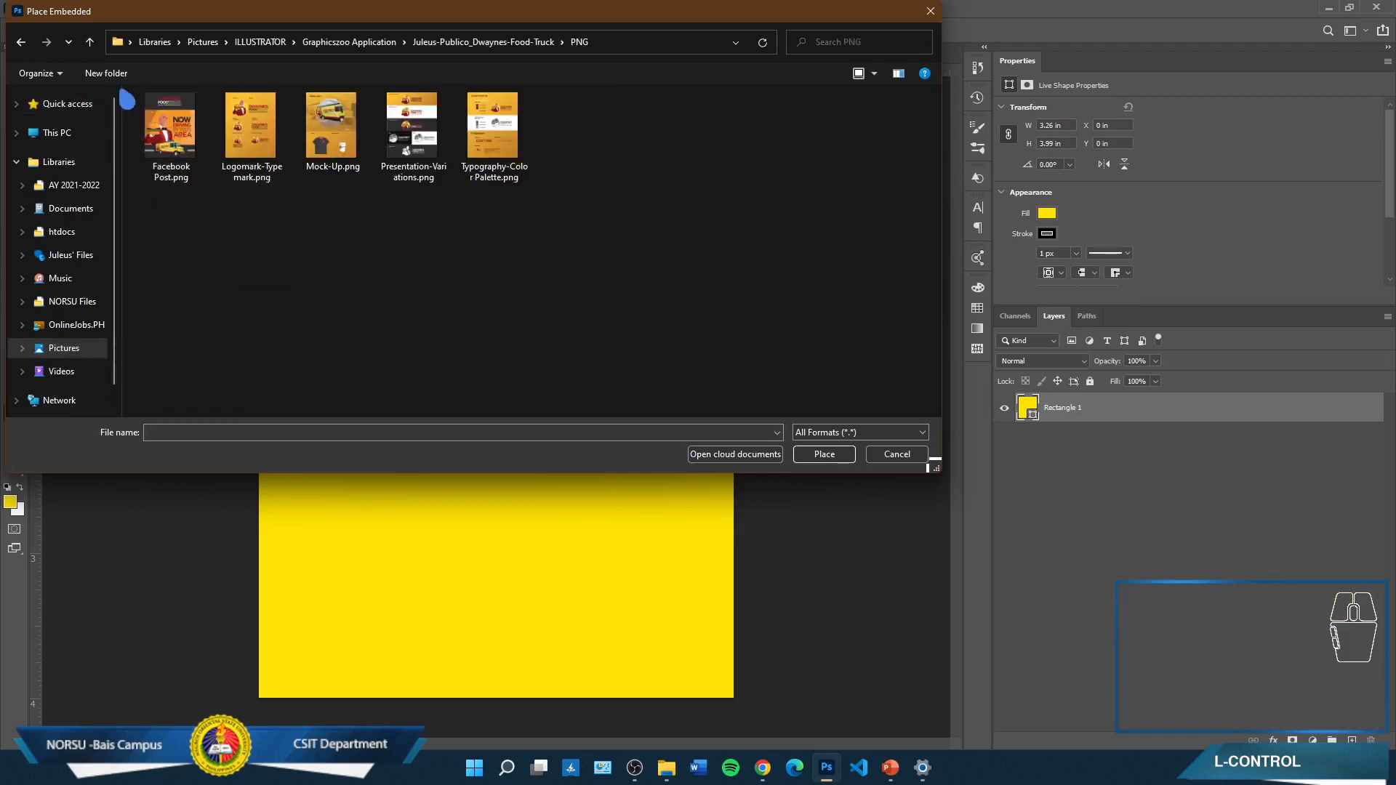
click(22, 42)
click(22, 42)
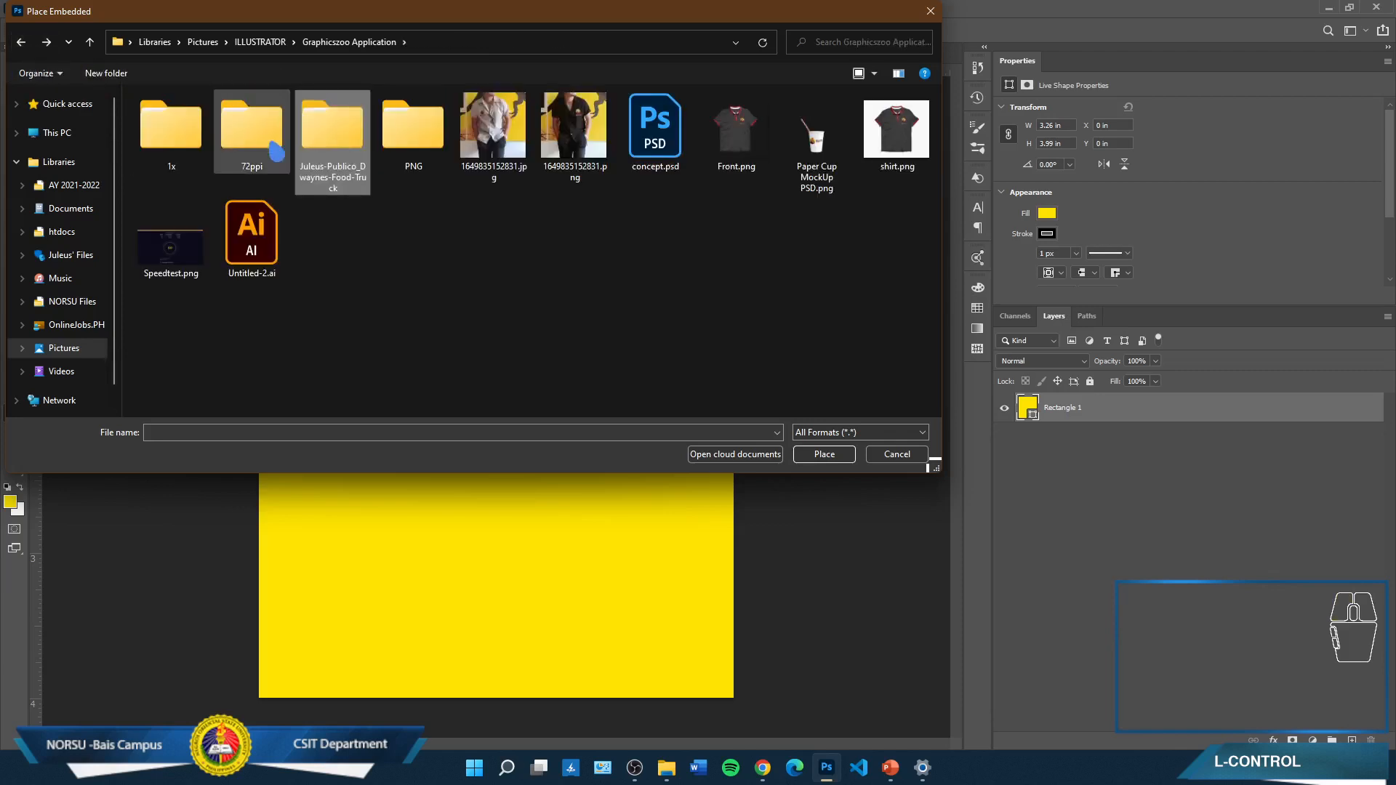
double_click(259, 142)
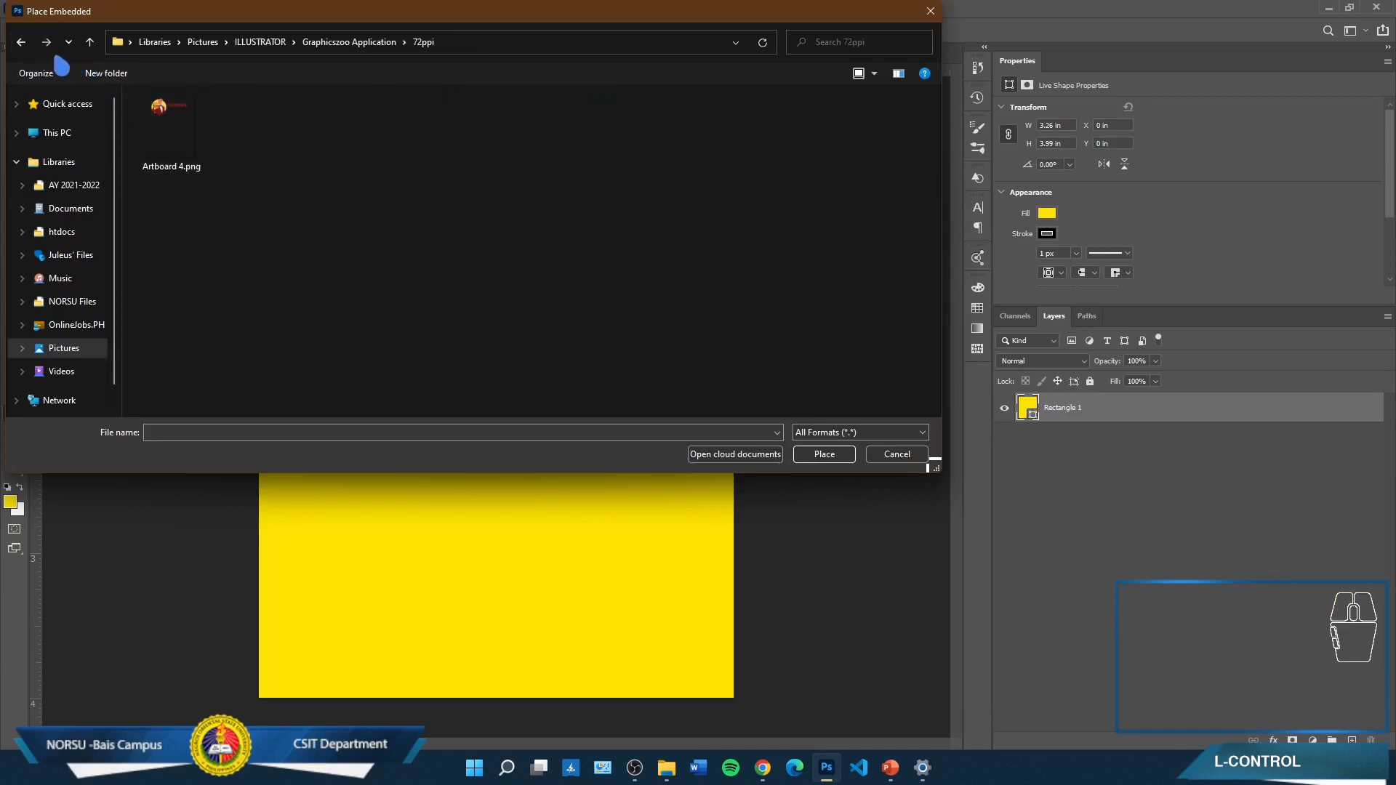
click(22, 42)
Place Untitledd-1.png from the PNG folder over the yellow rectangle, keeping its default size and position
double_click(399, 145)
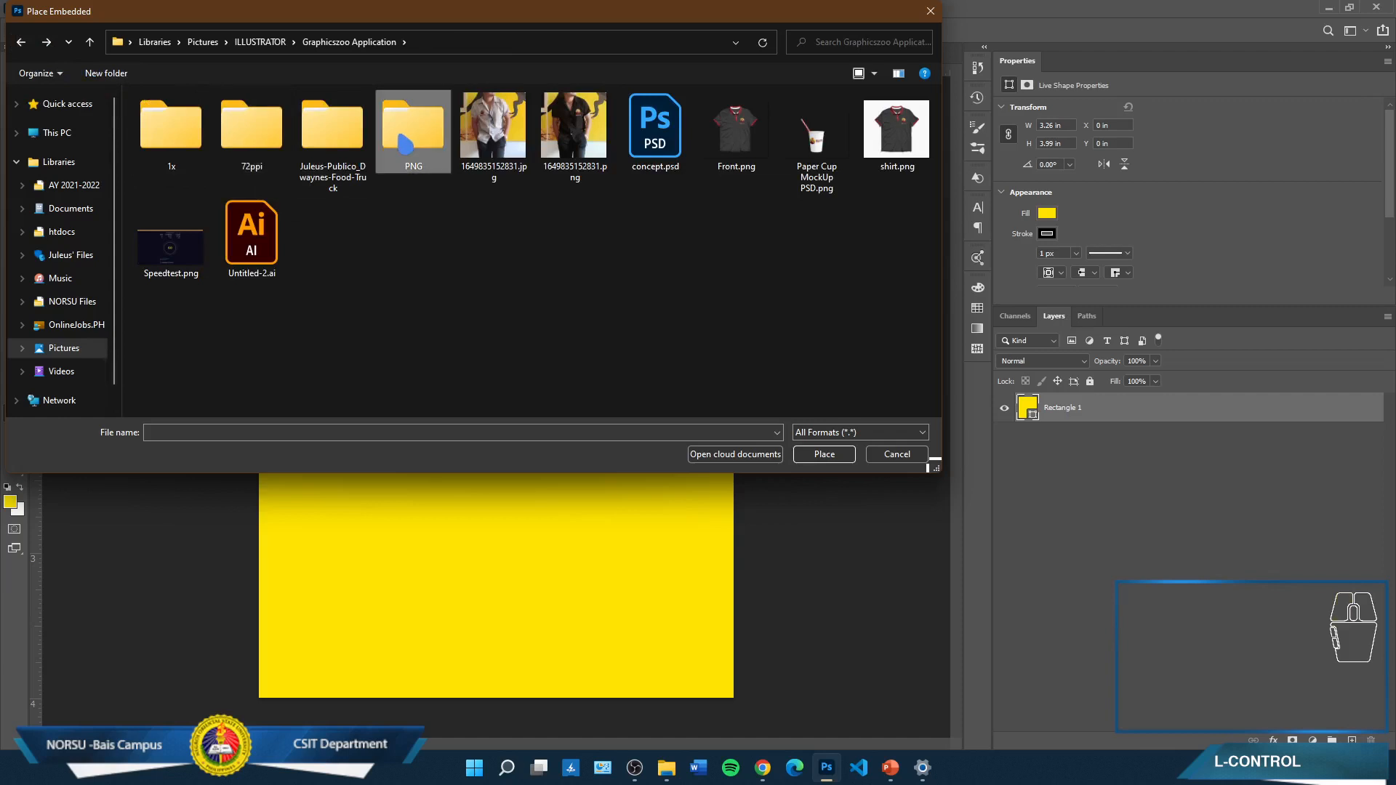
click(736, 139)
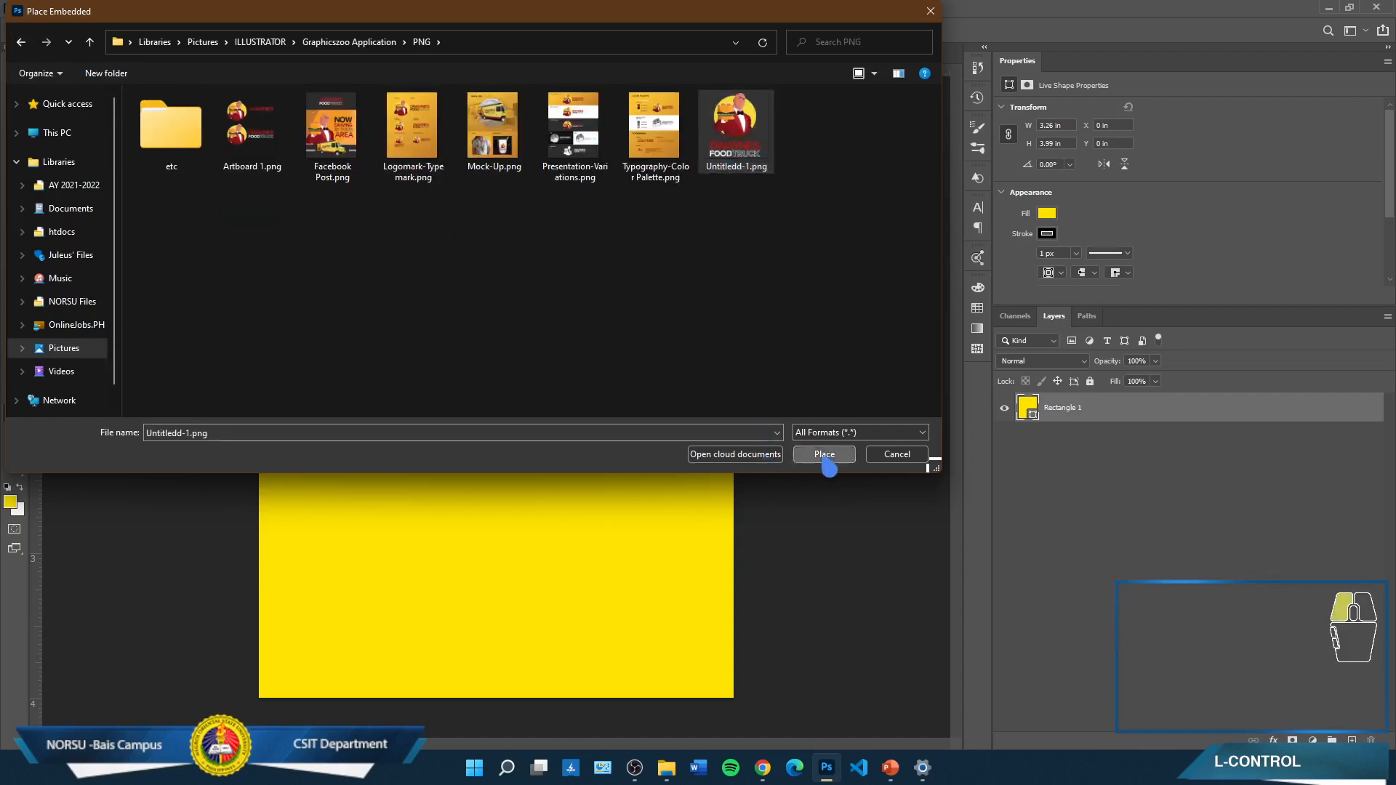
click(825, 455)
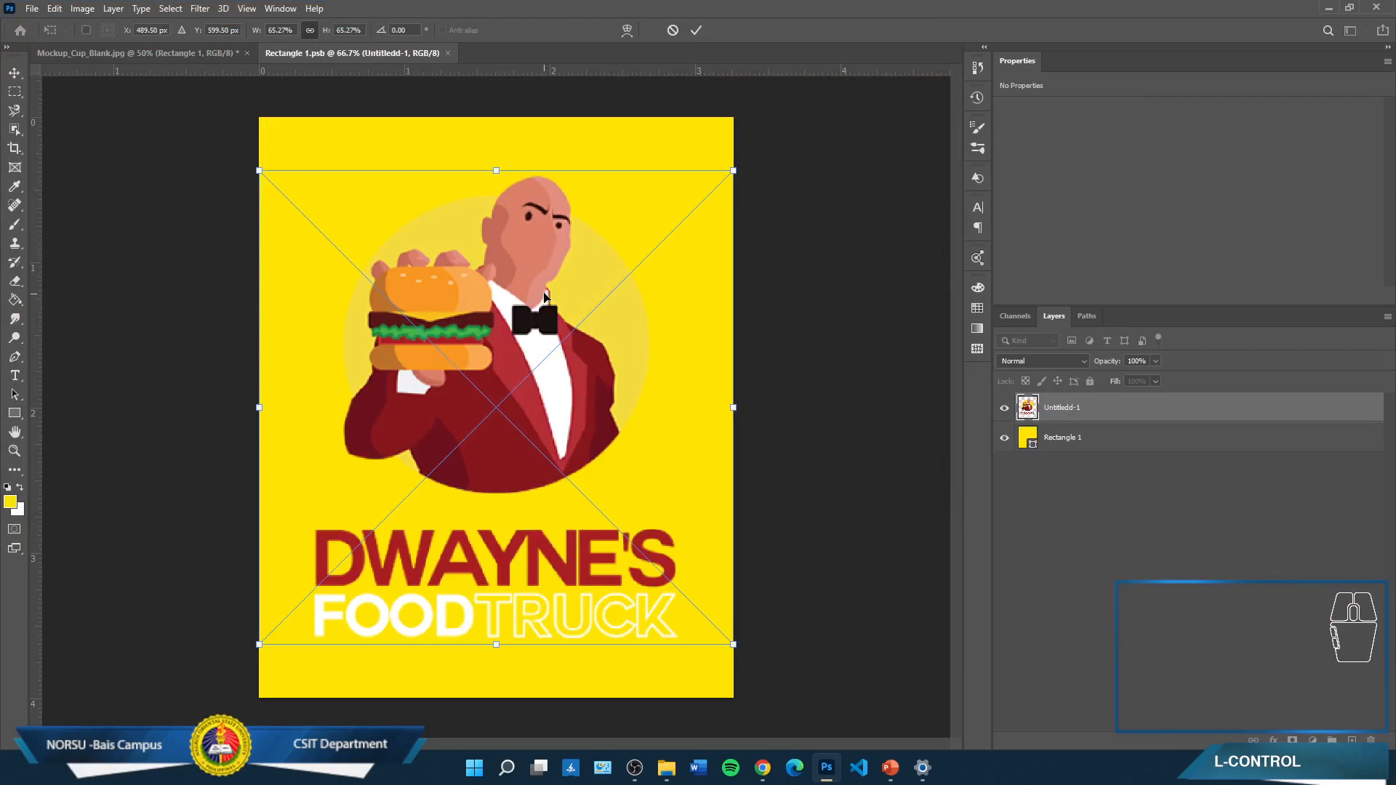
key(Return)
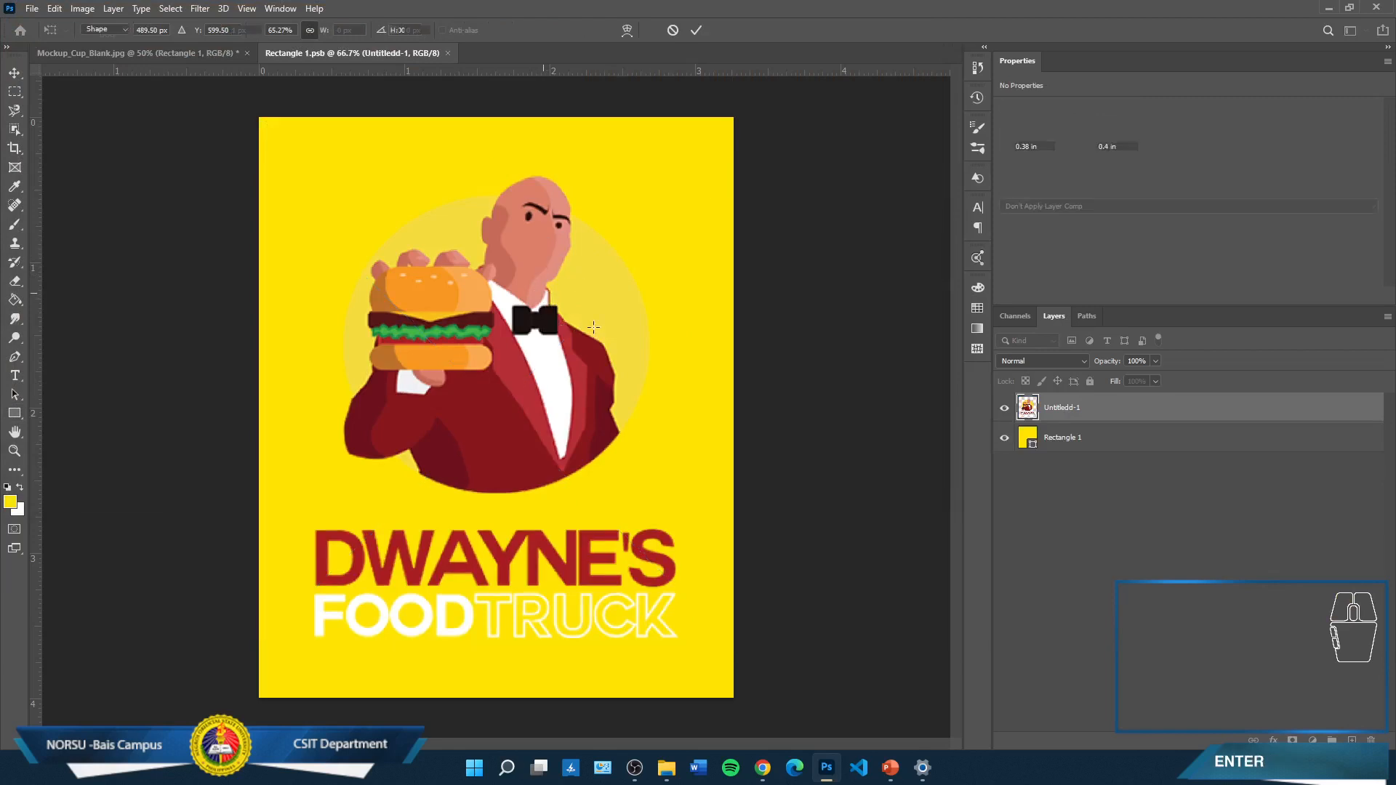
Add an orange Solid Color fill layer with hex ffa201 directly above the Rectangle 1 layer
click(1027, 441)
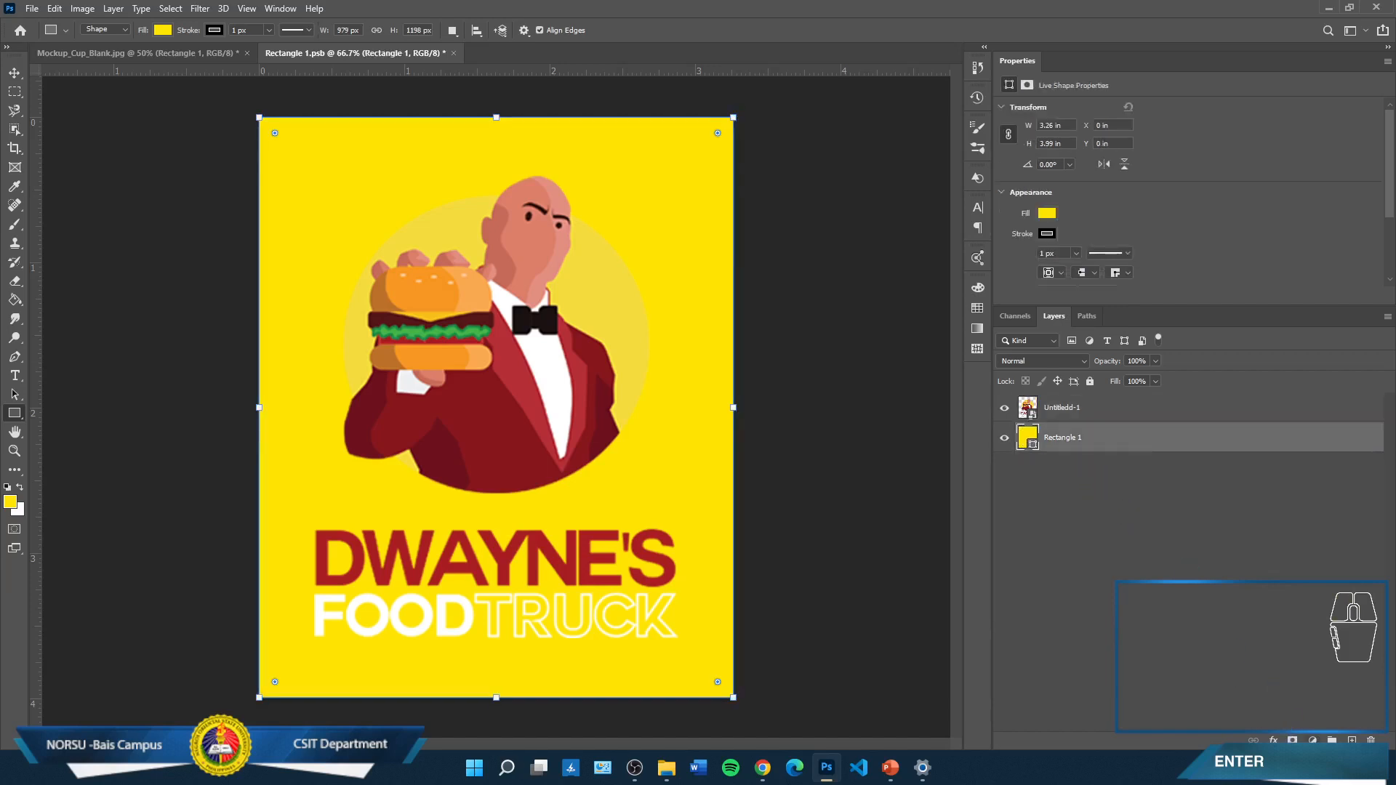
click(1312, 740)
click(1135, 628)
click(1313, 740)
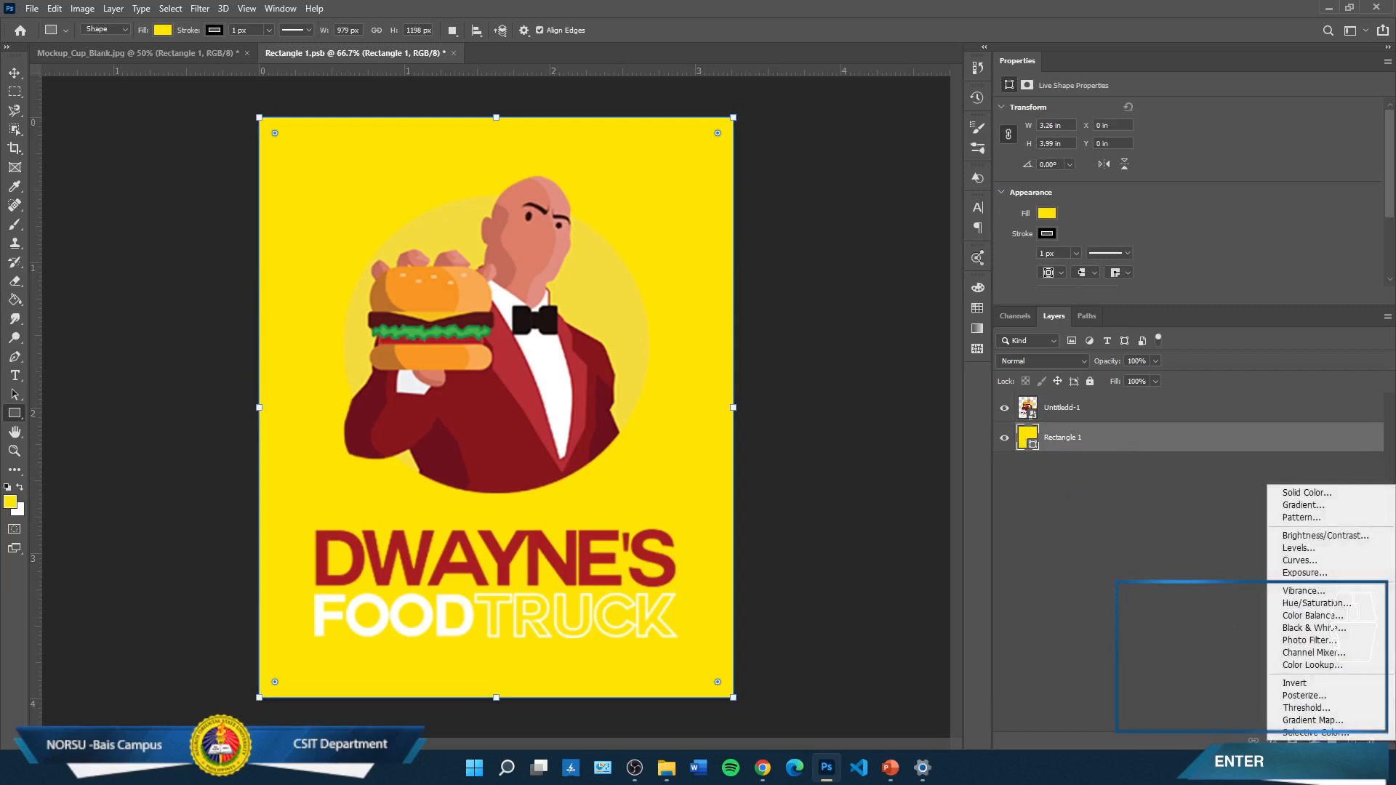
click(1331, 491)
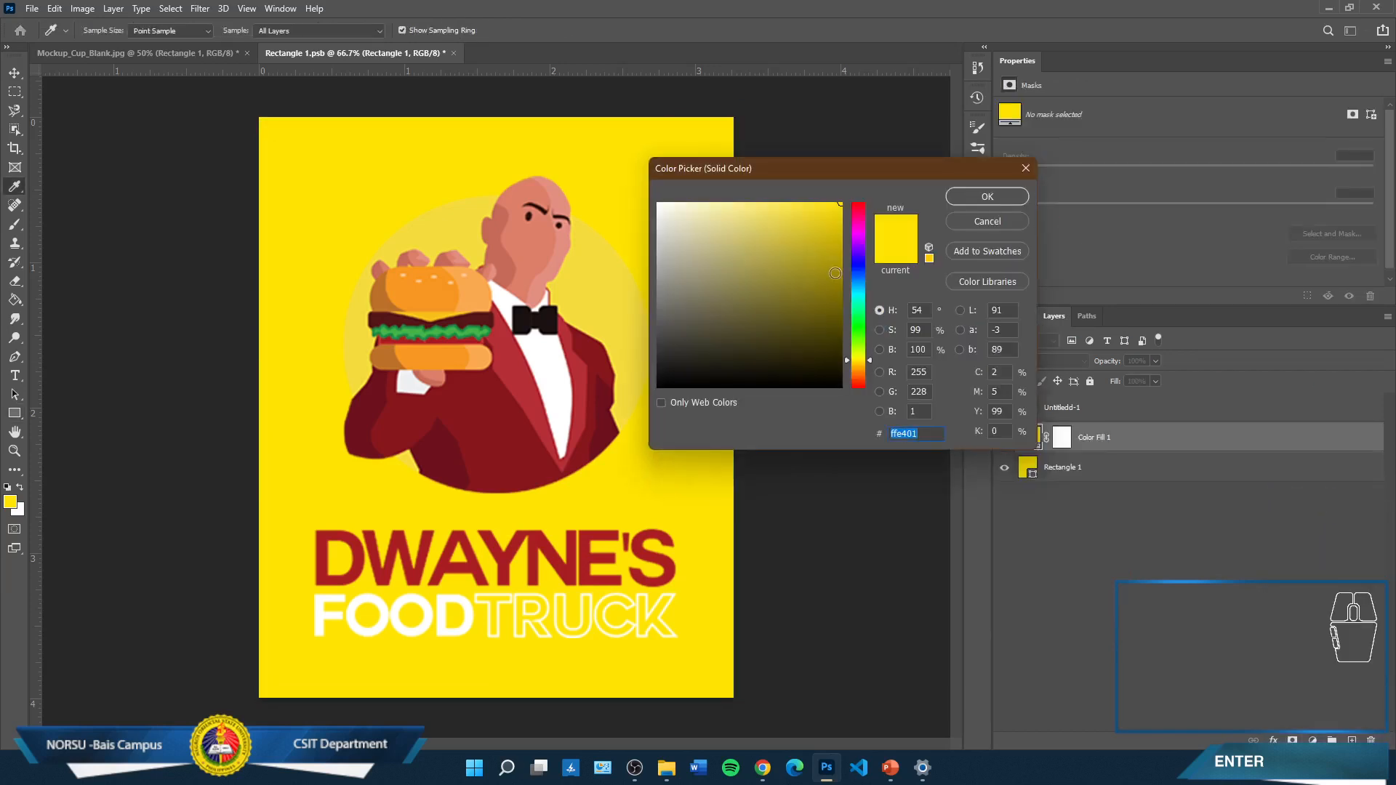
drag(851, 372, 853, 379)
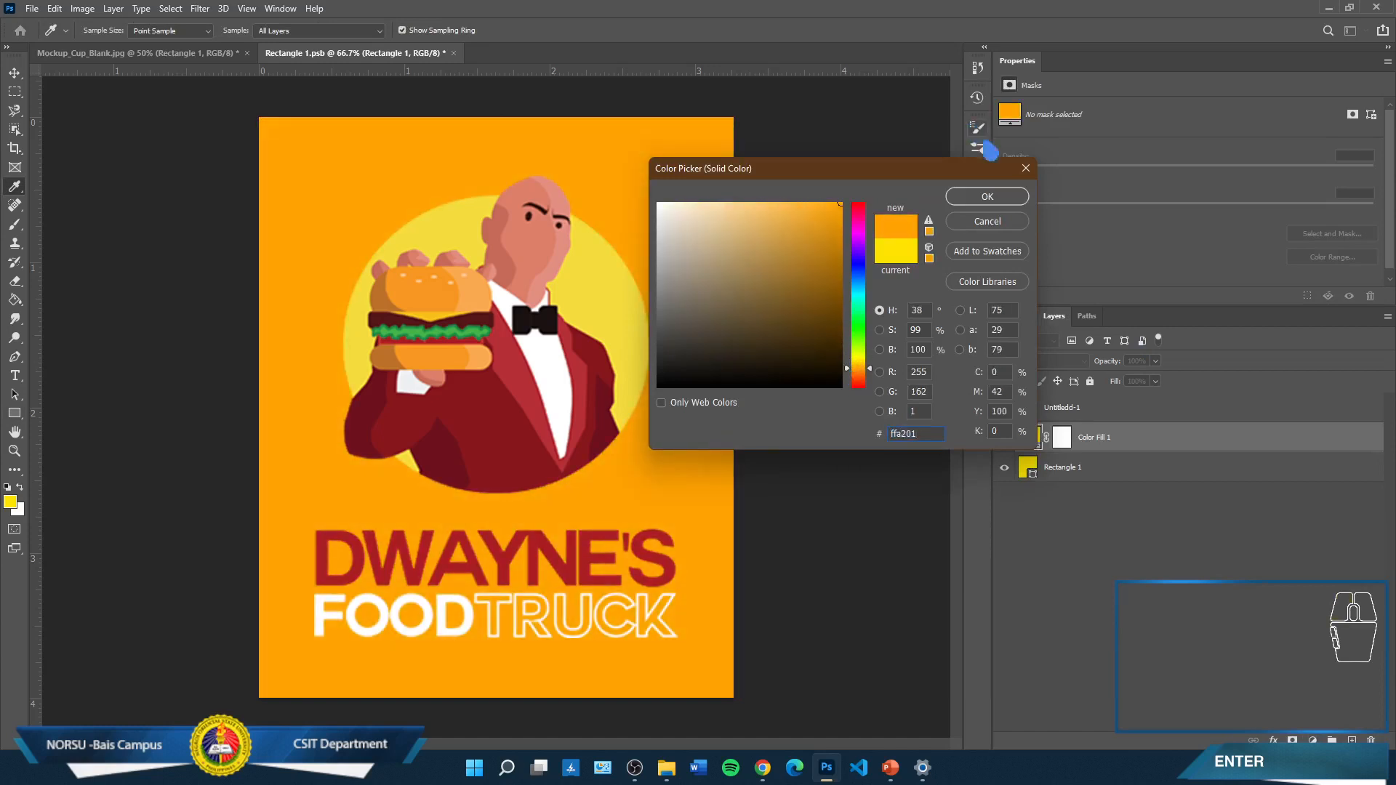
click(988, 196)
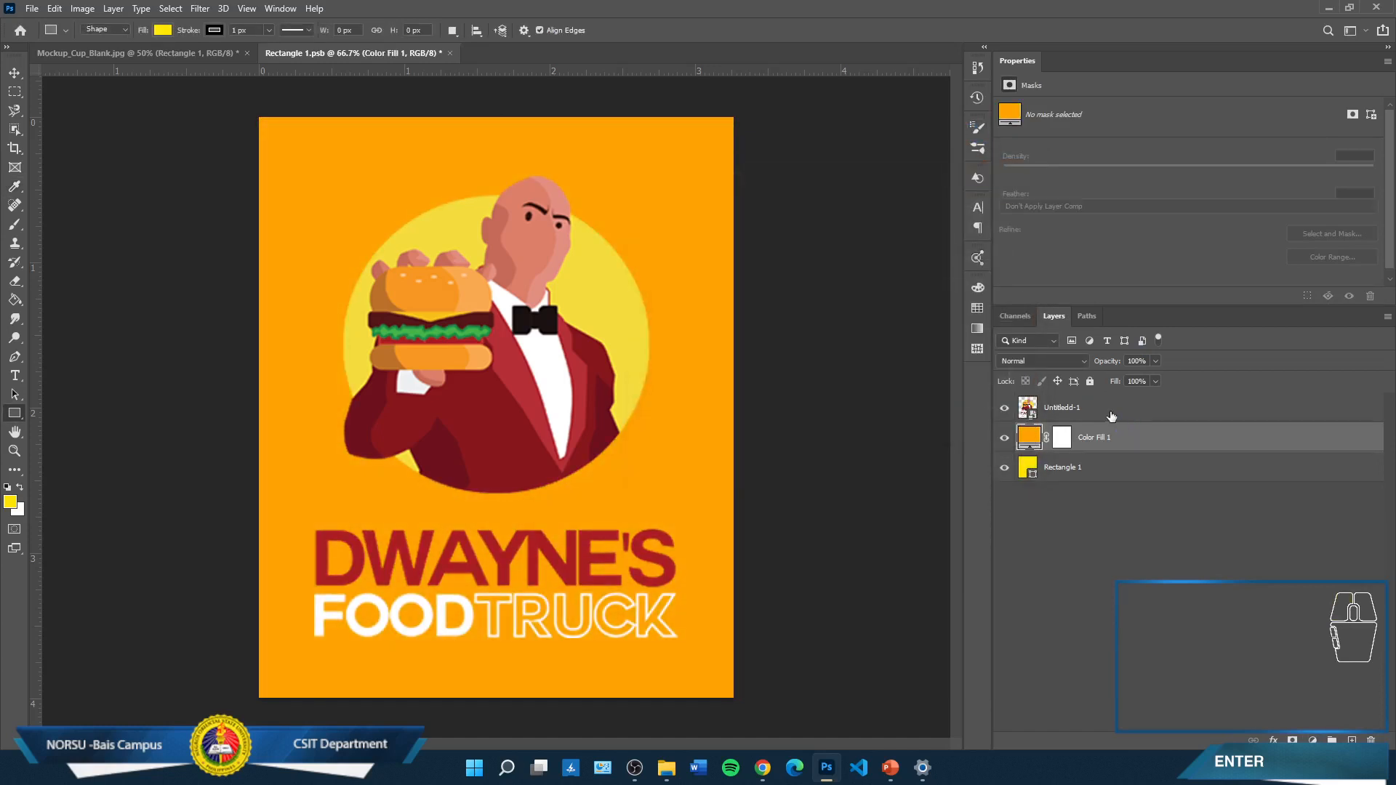
Save the Rectangle 1.psb smart object contents with the Untitledd-1 layer selected and return to the Mockup_Cup_Blank.jpg document
click(1102, 412)
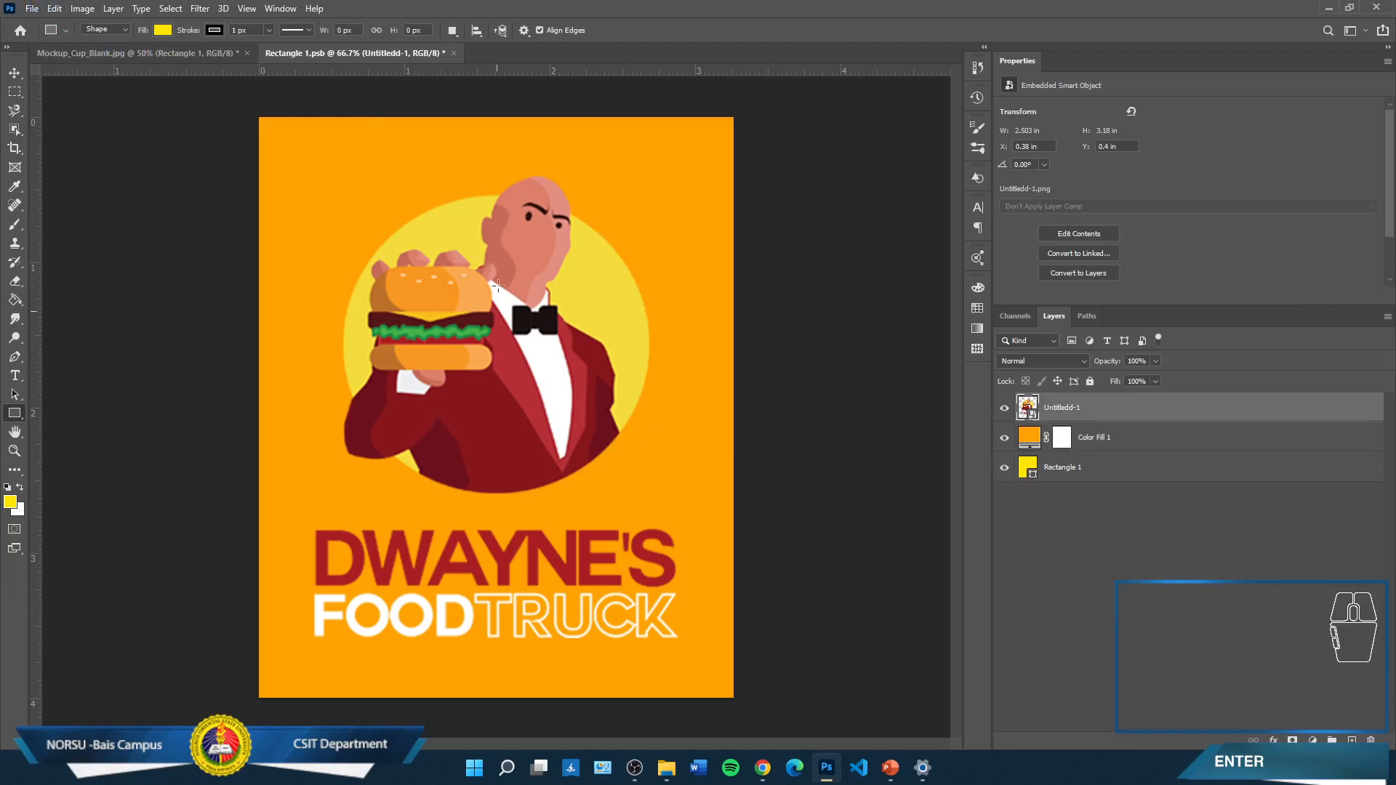
click(32, 10)
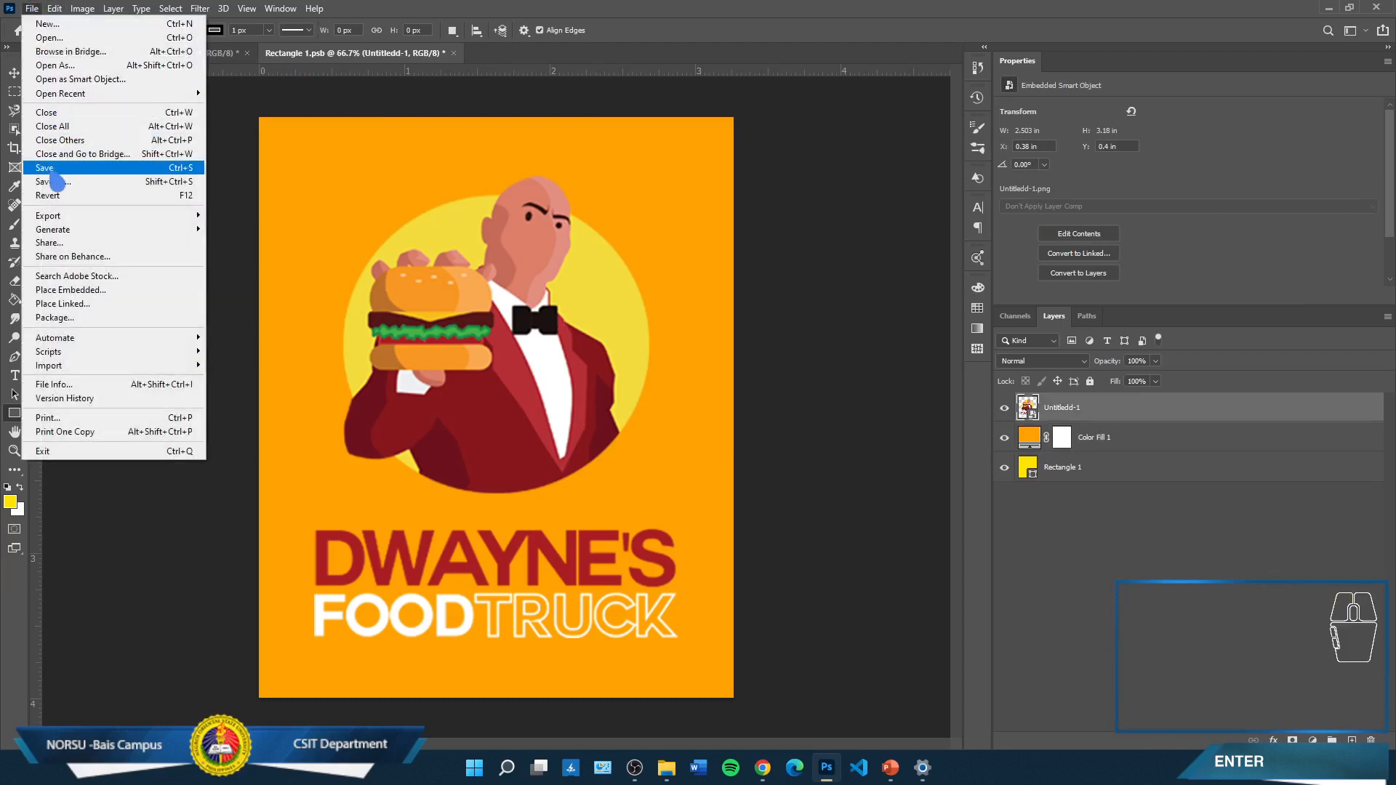
click(51, 168)
click(195, 53)
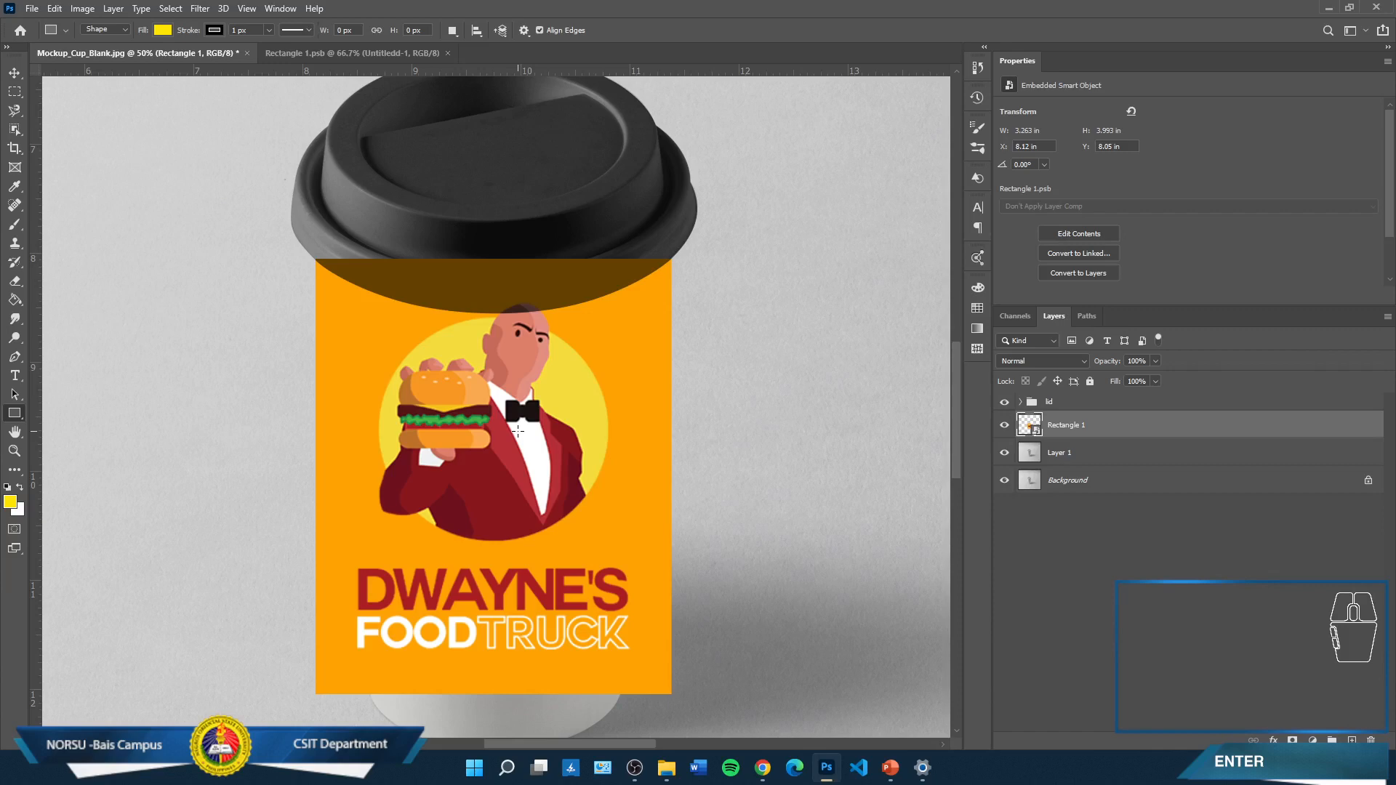
Free-transform the Rectangle 1 smart object in Distort mode and fit its two upper corners to the cup edges under the lid
scroll(518, 431, down, 3)
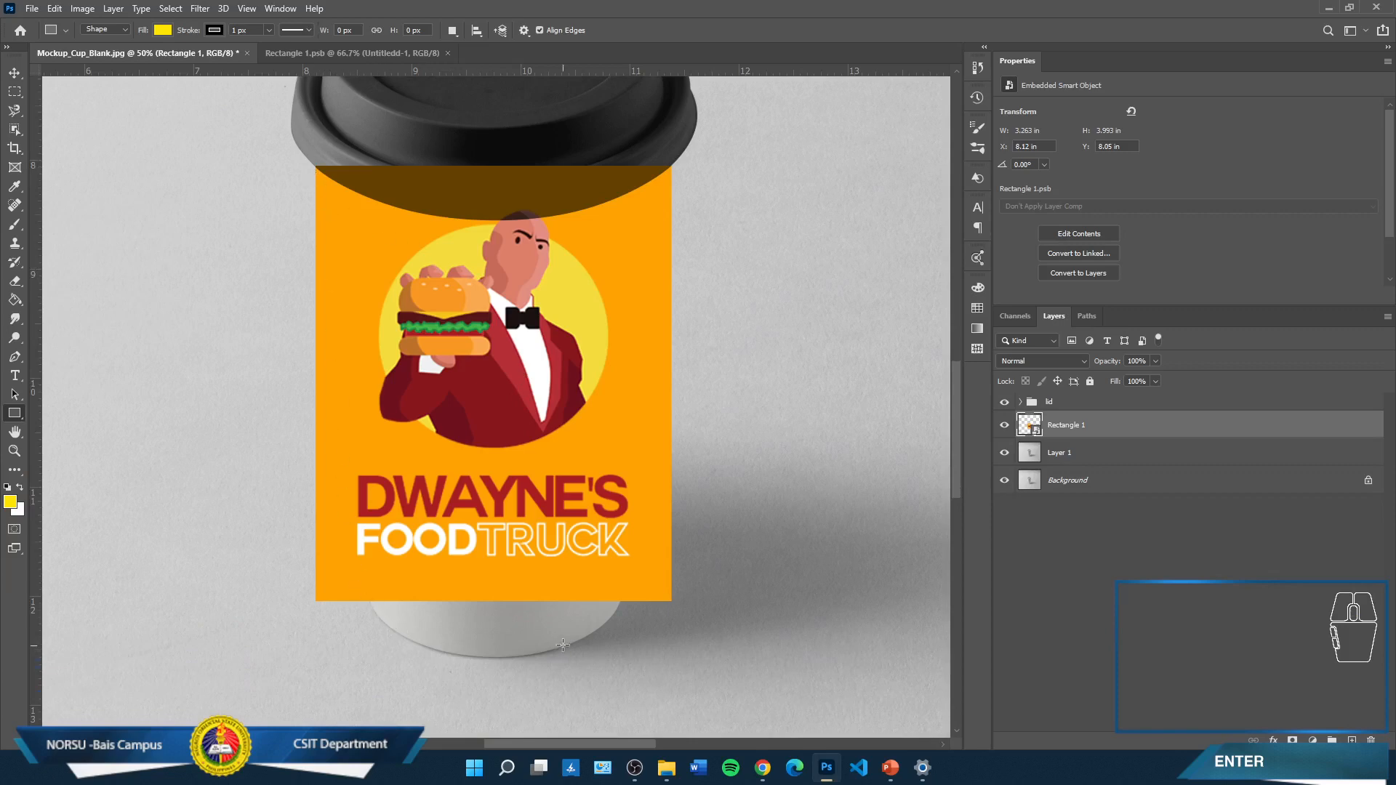
key(ctrl)
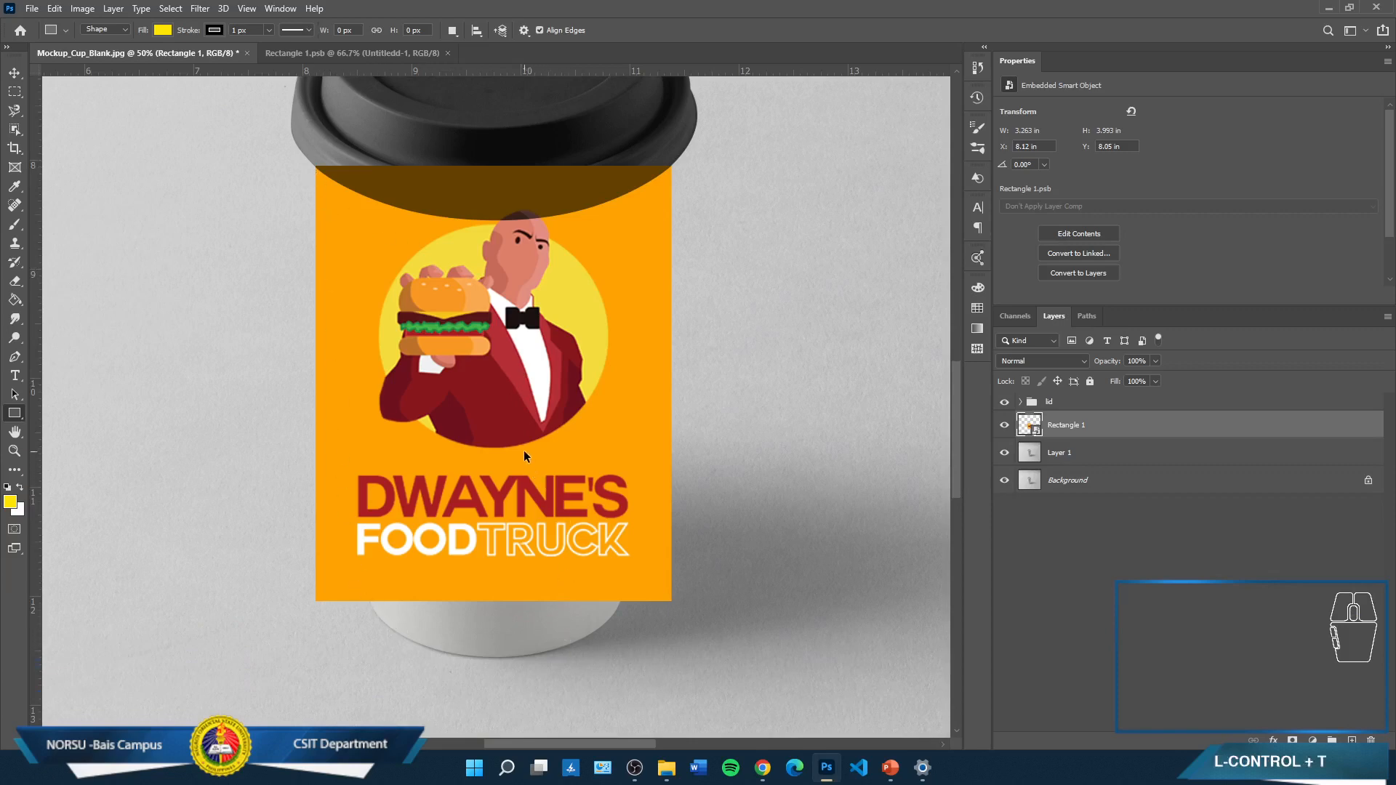
key(ctrl+t)
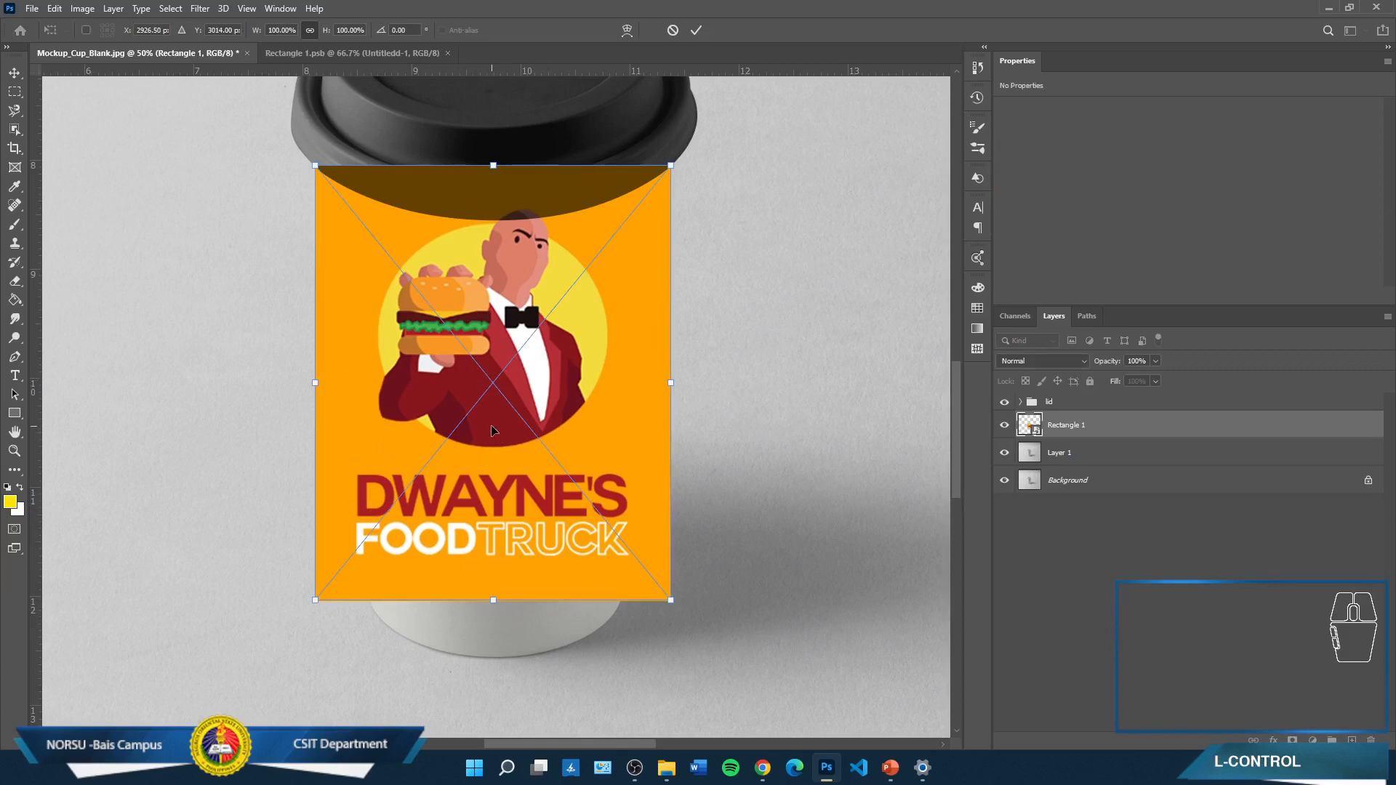
right_click(419, 378)
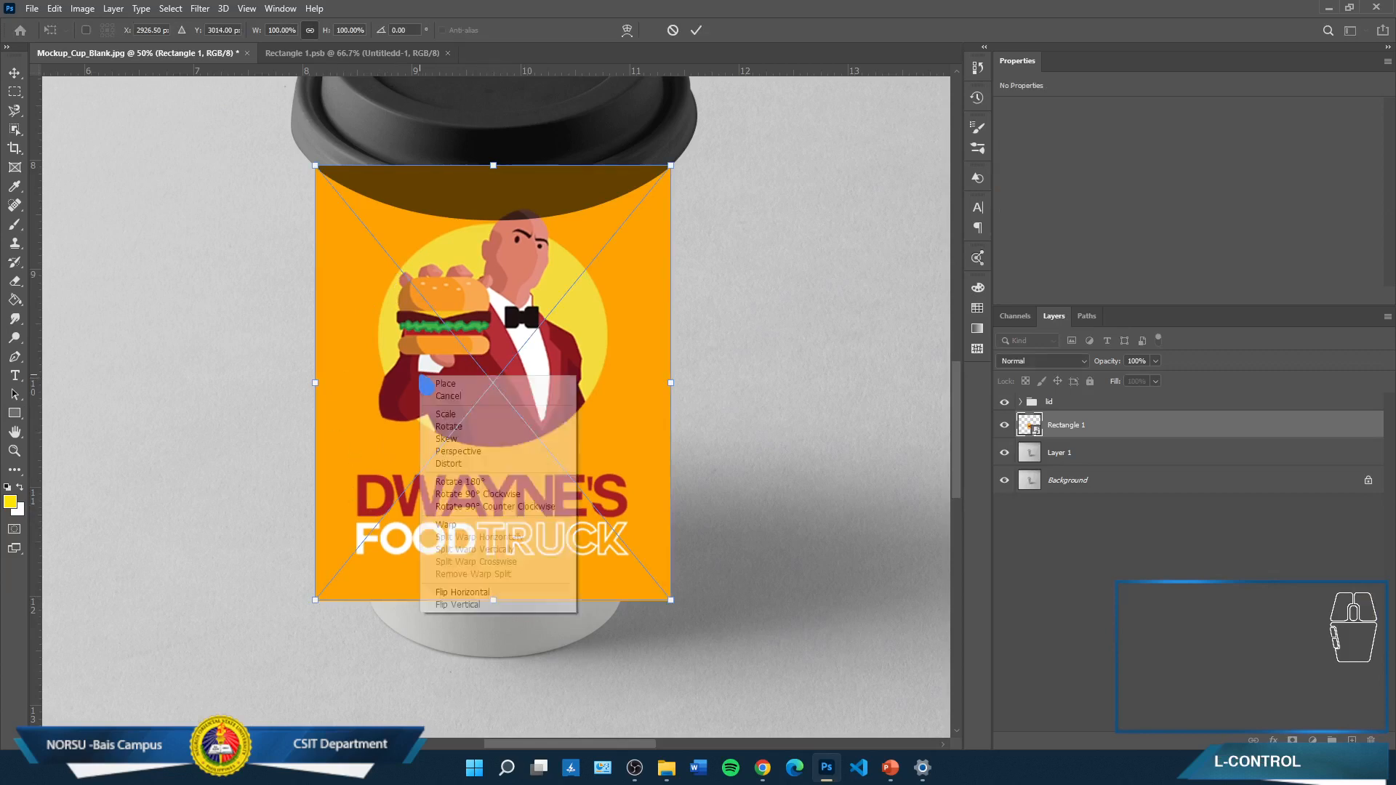
click(460, 465)
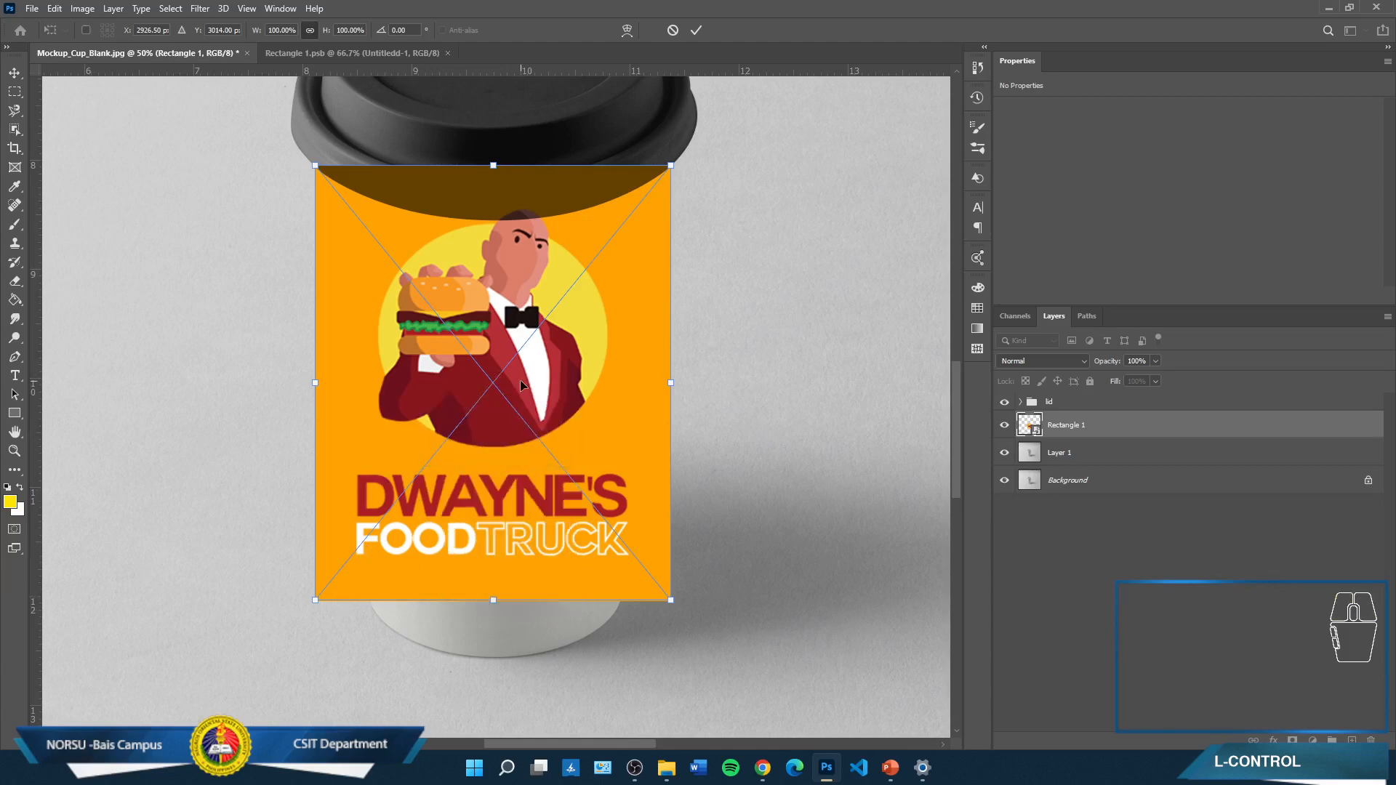
scroll(521, 384, up, 1)
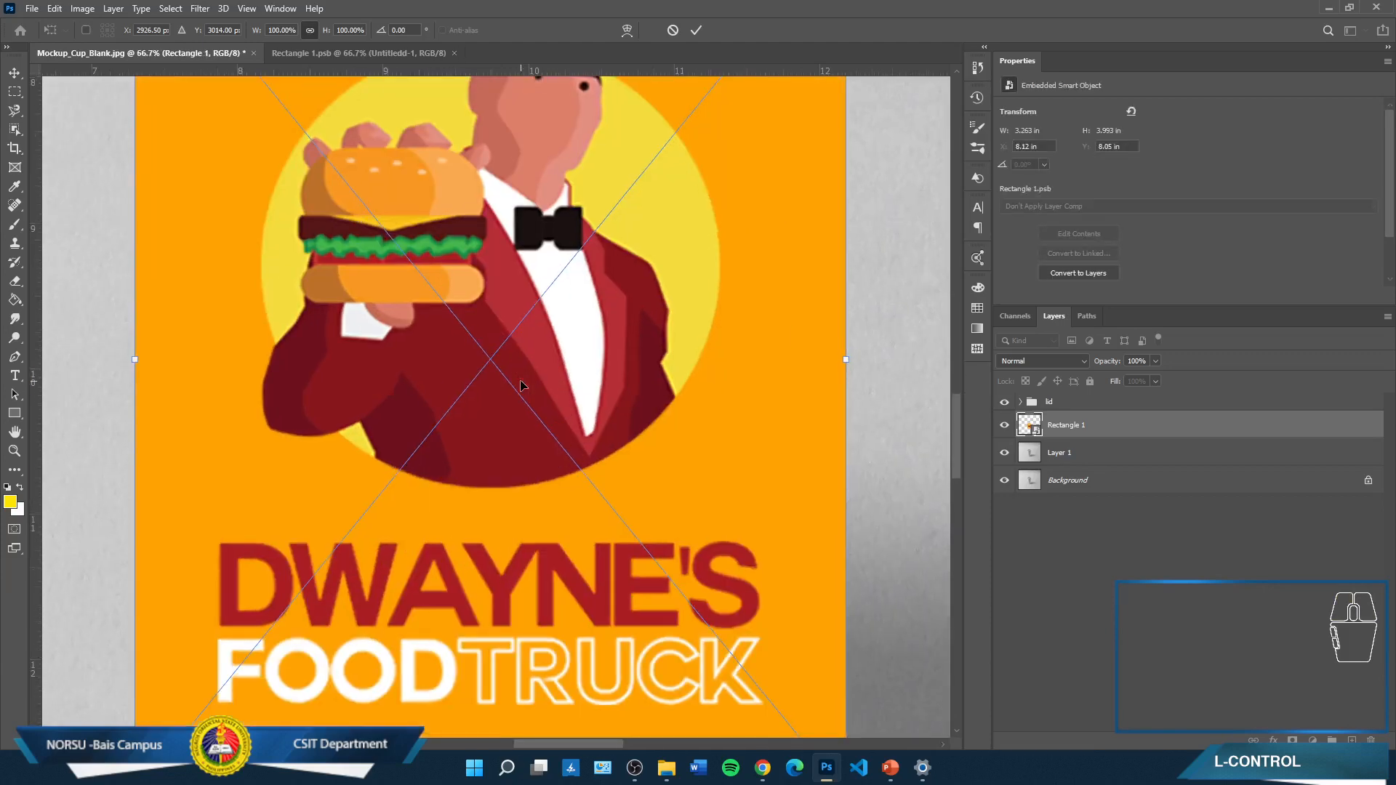
drag(231, 142, 280, 564)
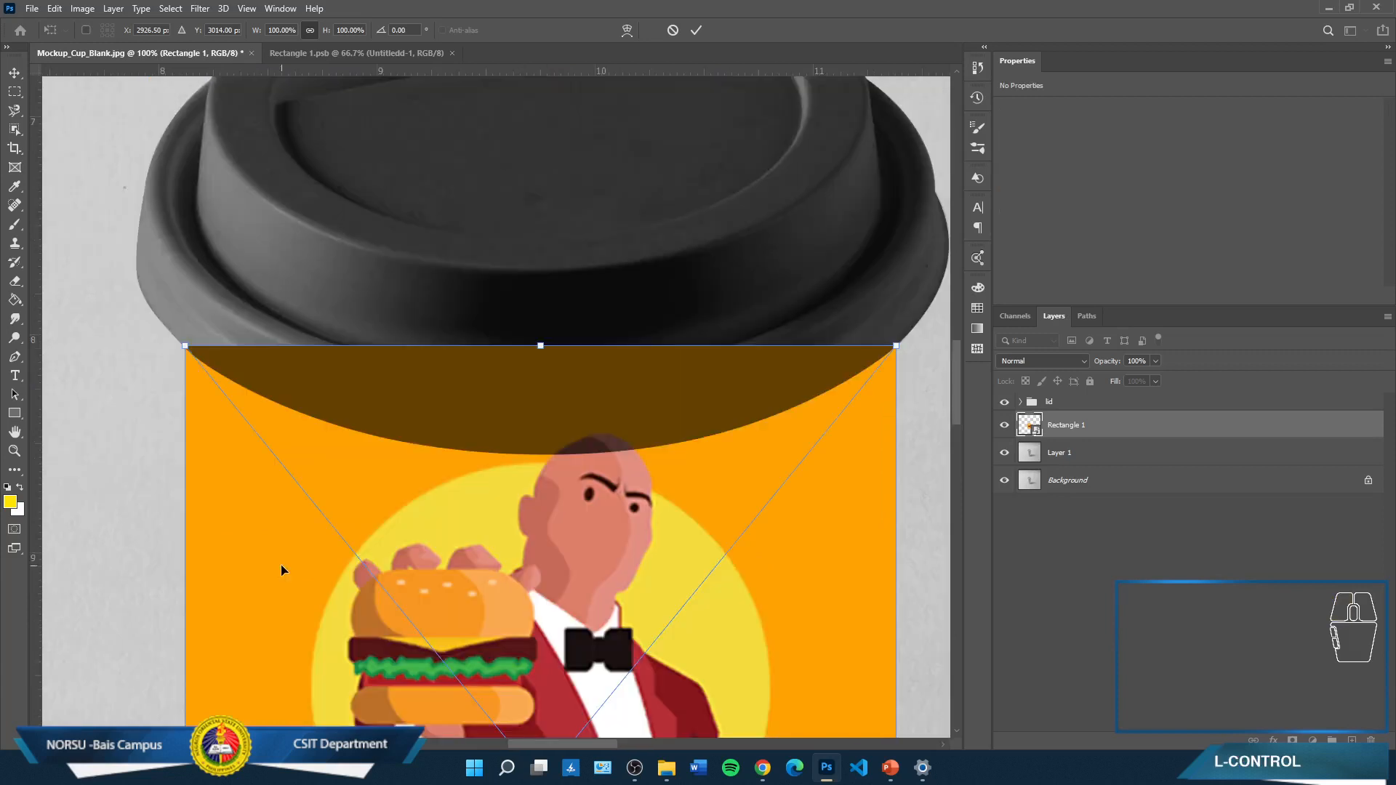
scroll(281, 565, up, 1)
drag(281, 480, 616, 412)
mouse_move(243, 289)
mouse_down()
mouse_move(256, 422)
mouse_move(246, 290)
mouse_up()
drag(577, 411, 69, 412)
drag(710, 462, 177, 452)
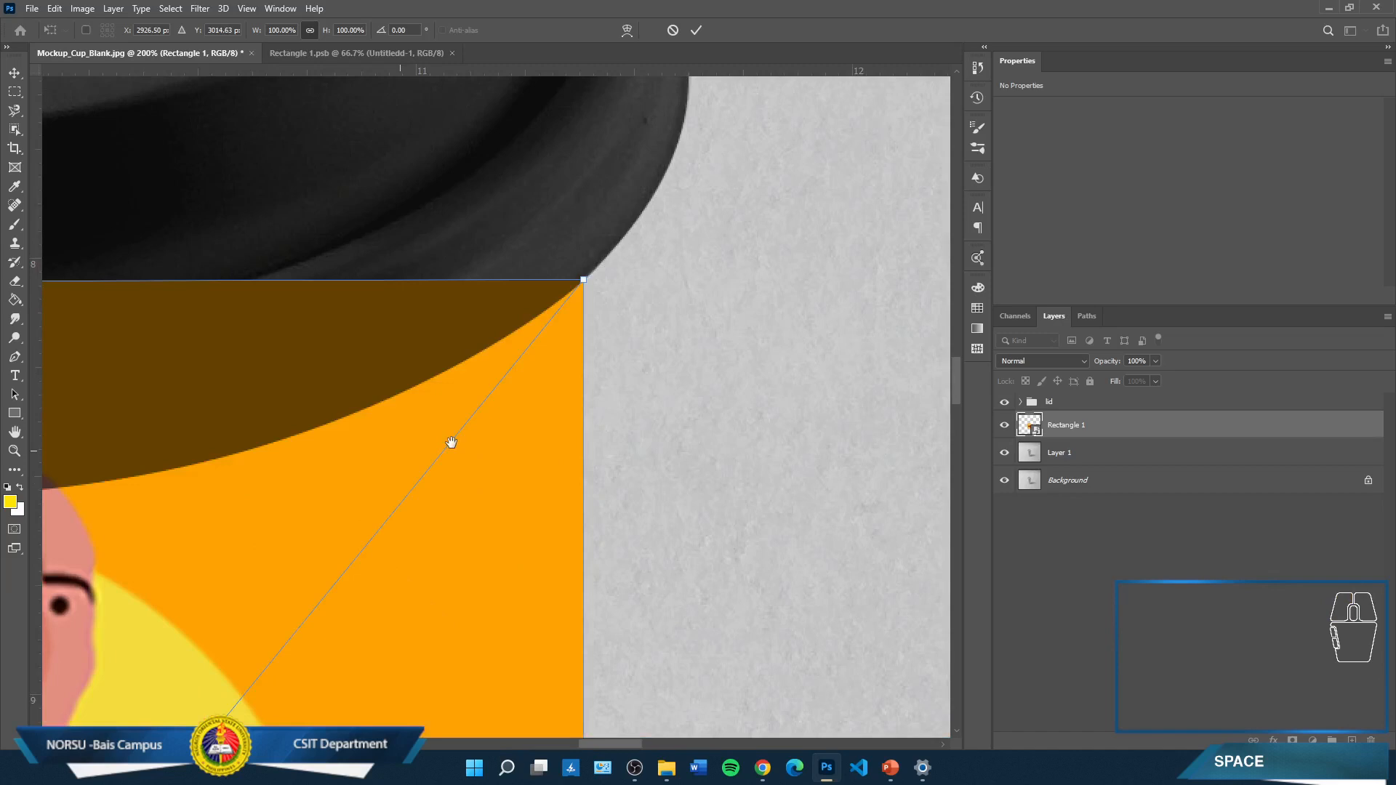
drag(586, 284, 445, 282)
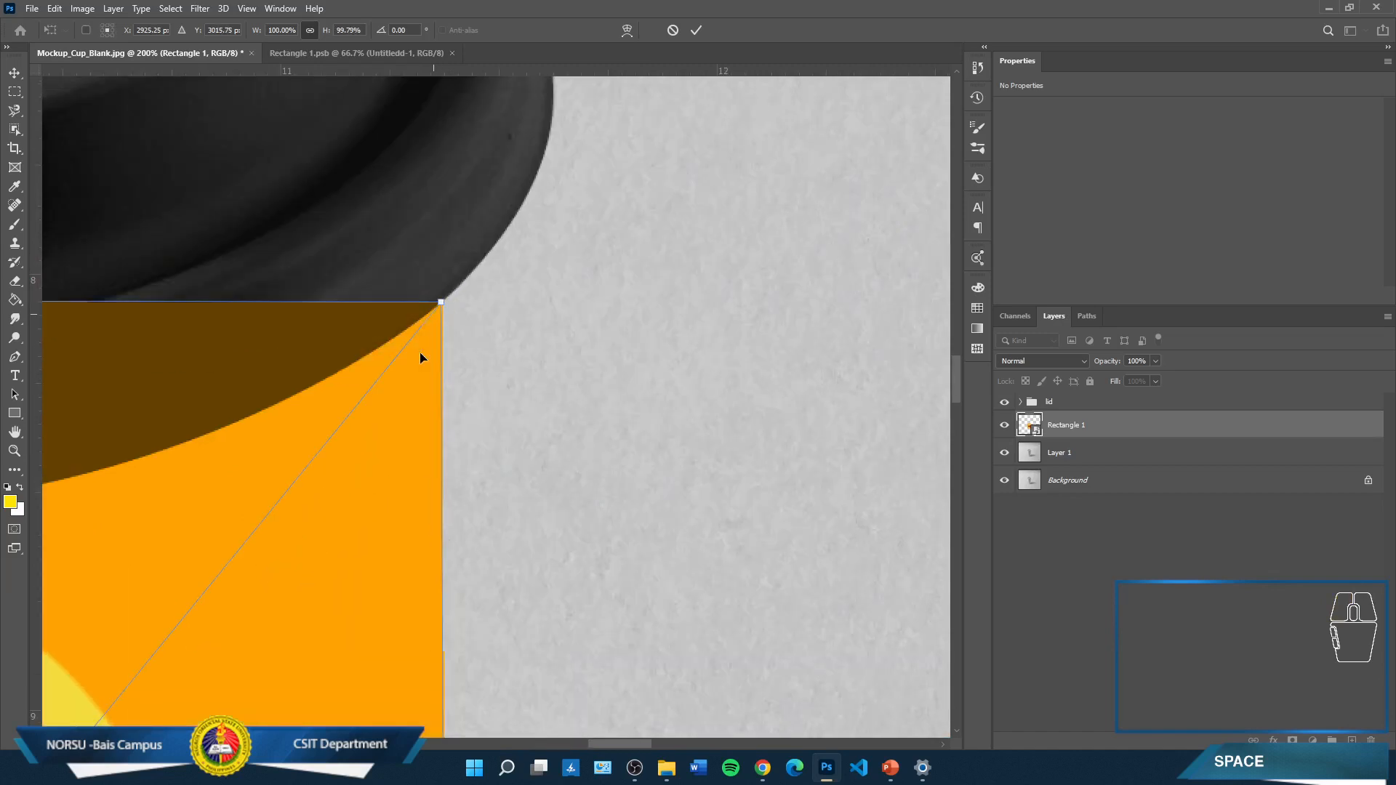
Distort the two lower corners of Rectangle 1 inward to meet the tapered cup sides just above the base
drag(324, 498, 589, 163)
drag(413, 457, 326, 531)
drag(933, 486, 249, 480)
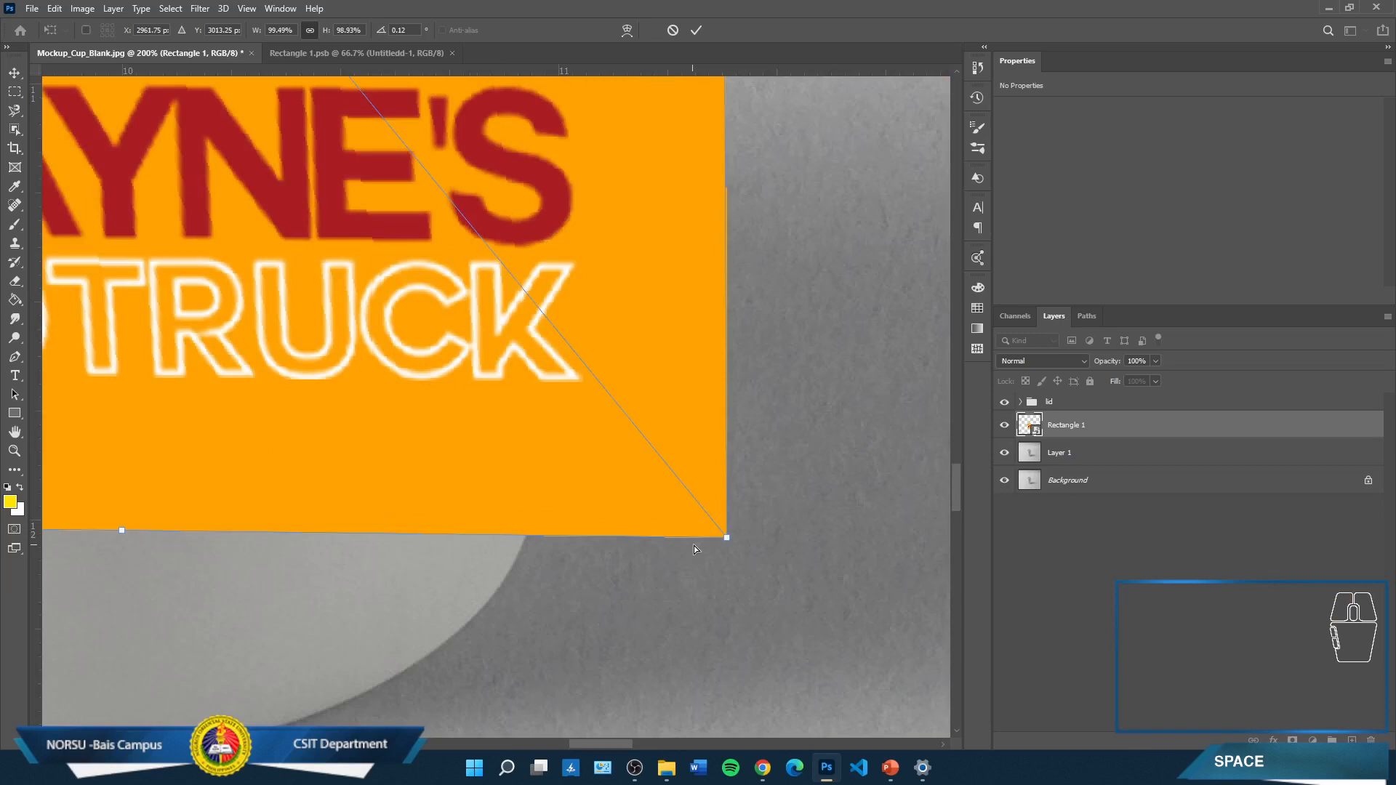
drag(726, 537, 537, 502)
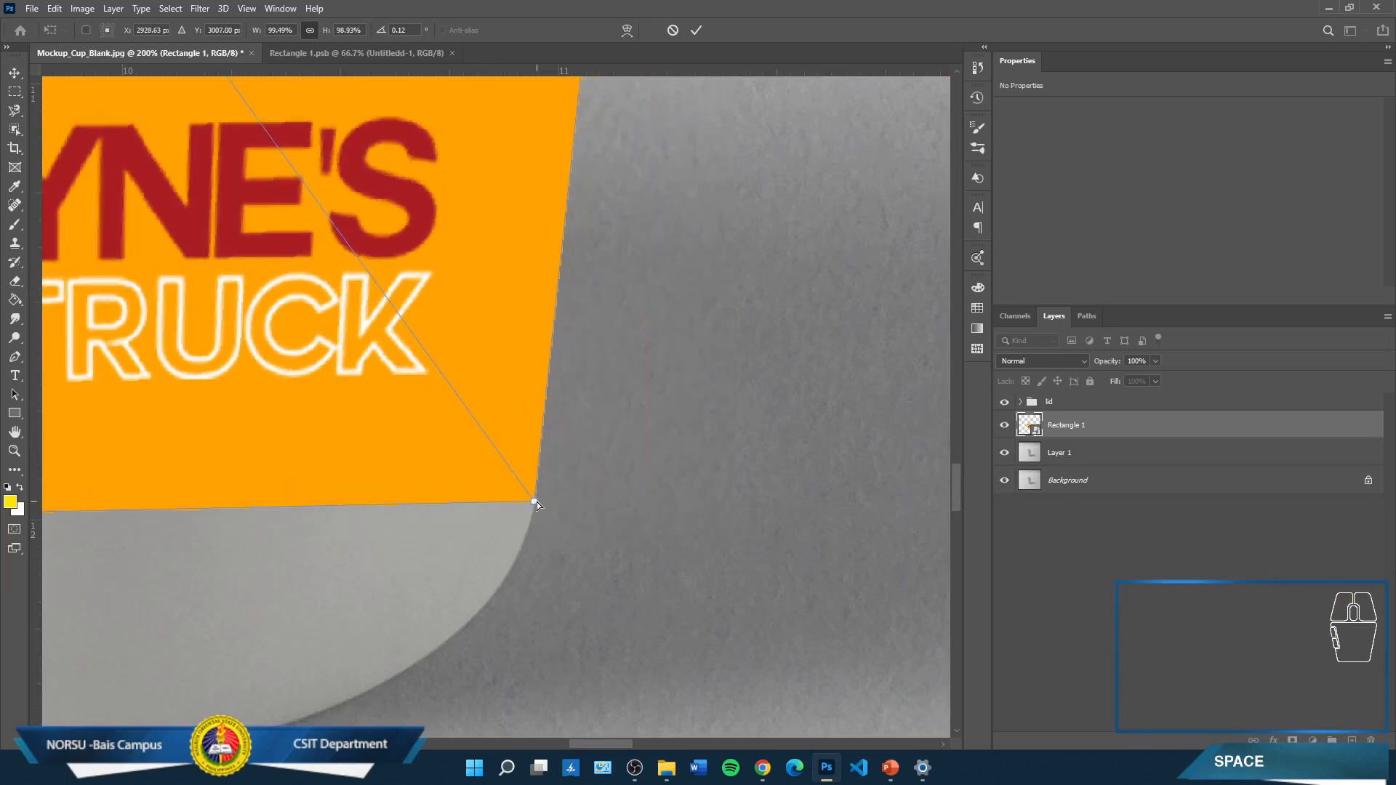
Switch the Rectangle 1 transform to Warp and bend its bottom edge downward into a curve over the cup base
key(ctrl+minus)
key(ctrl+minus)
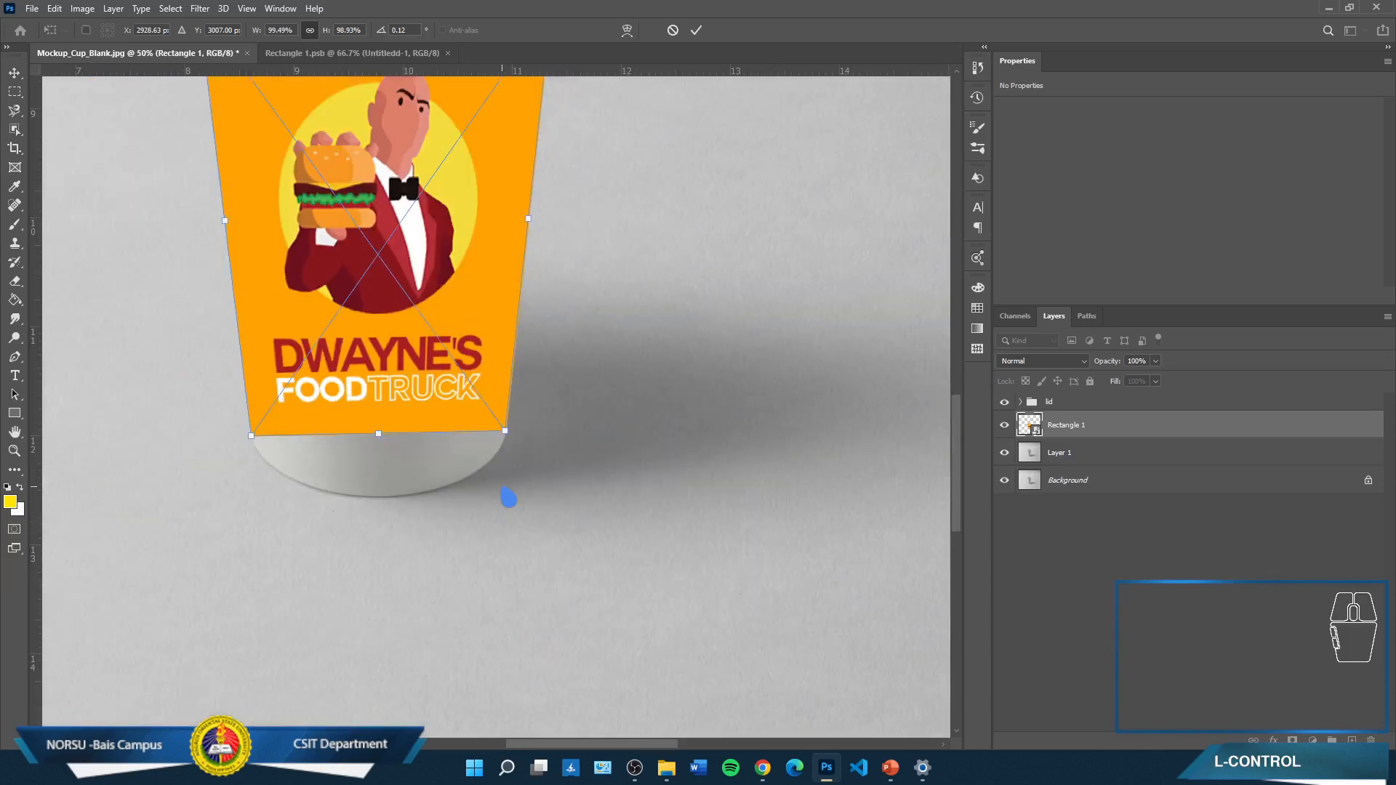
key(ctrl+minus)
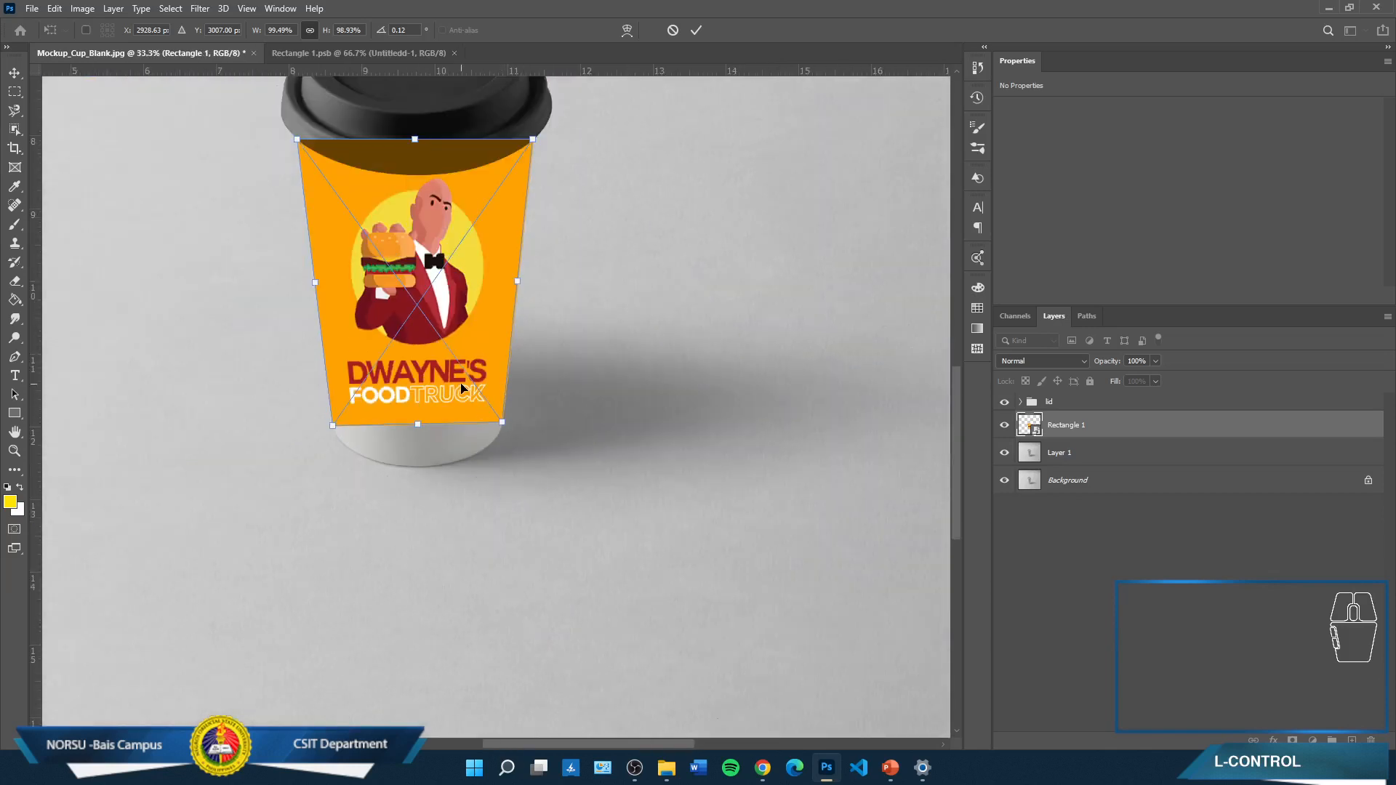
key(ctrl+plus)
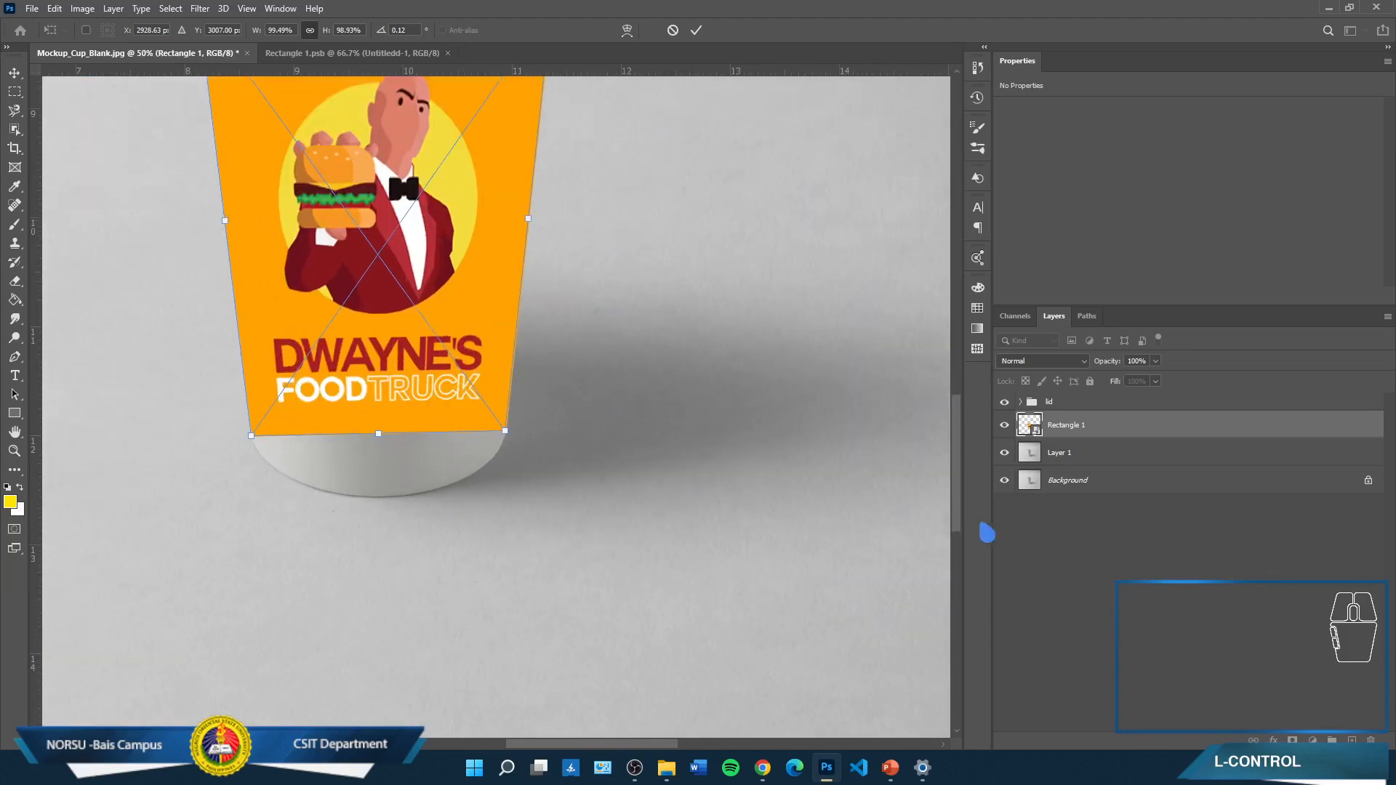
key(space)
drag(357, 330, 356, 517)
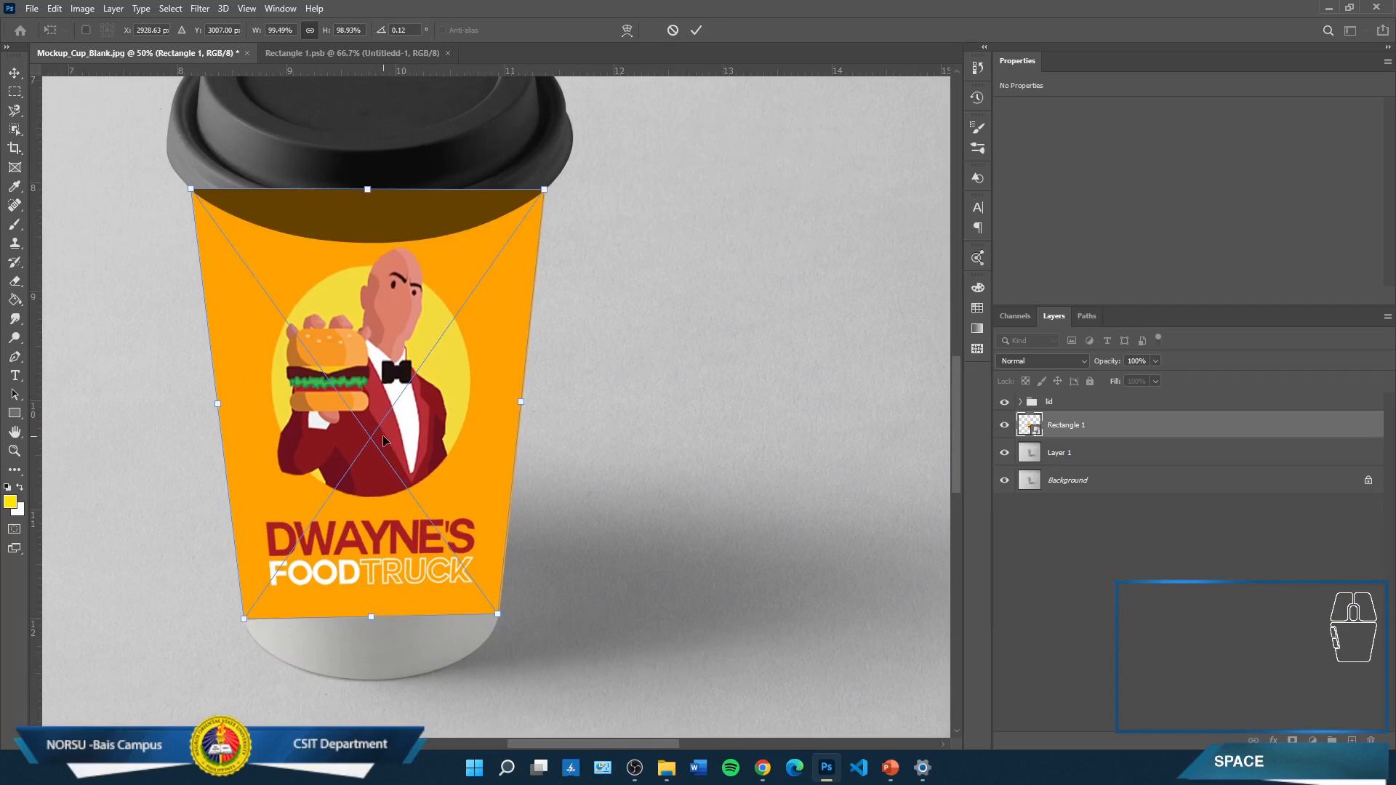
right_click(375, 356)
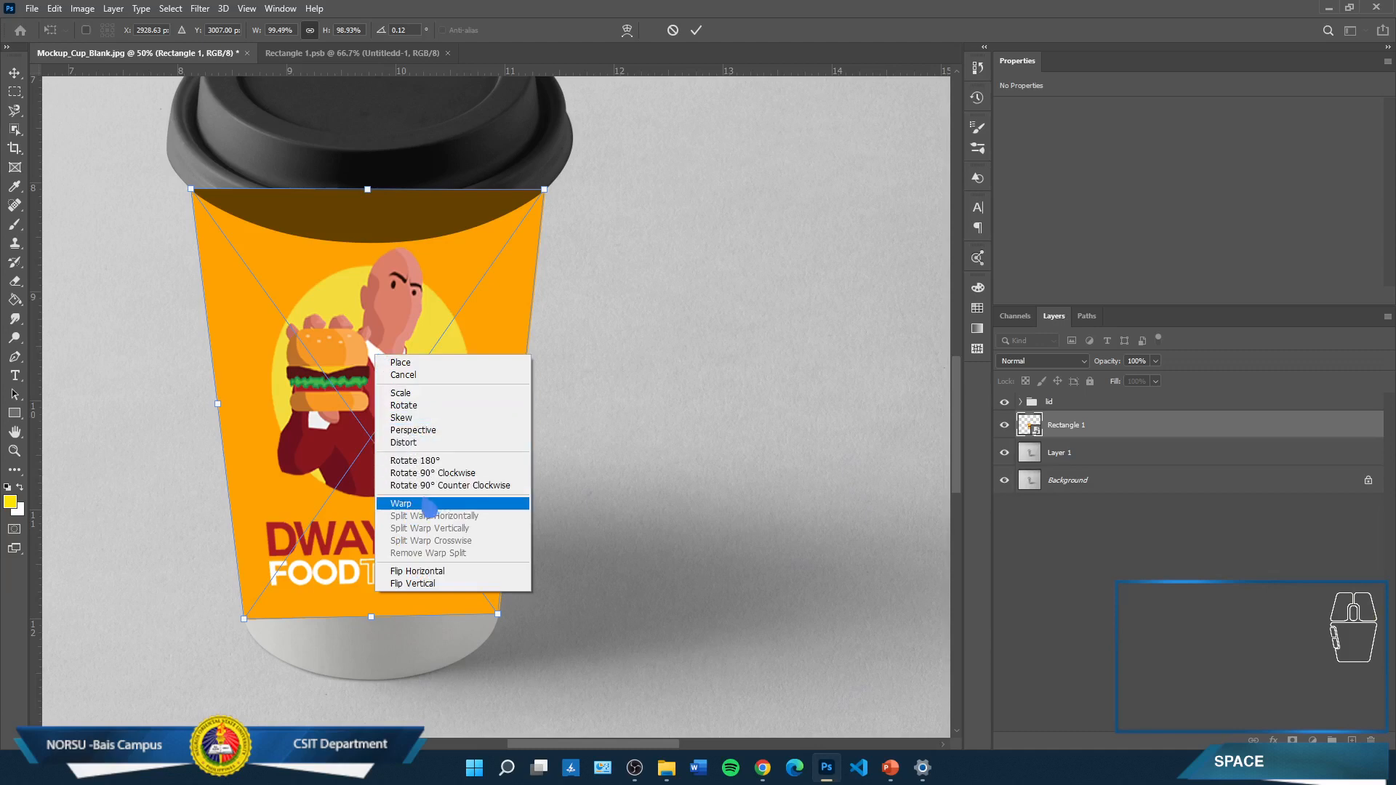
click(425, 506)
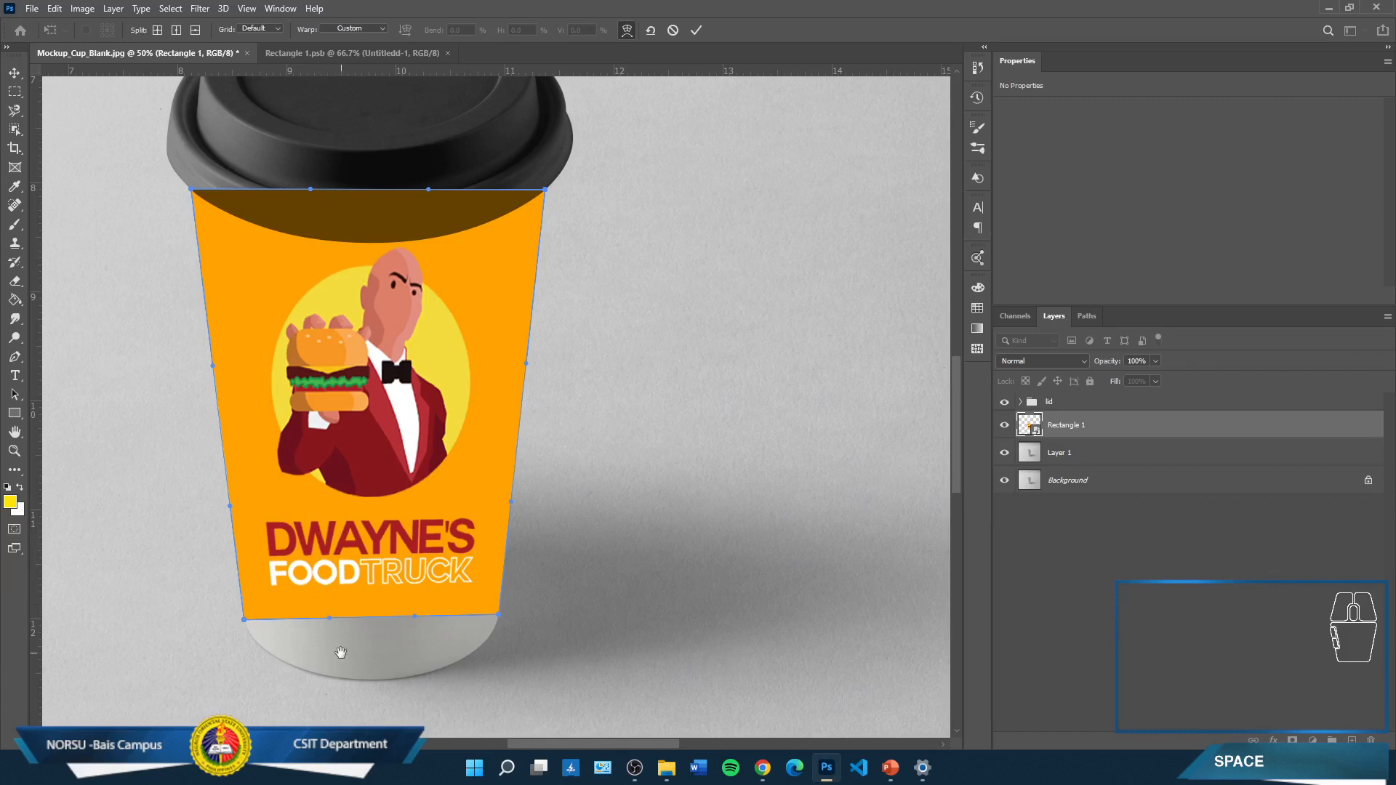
drag(338, 654, 286, 458)
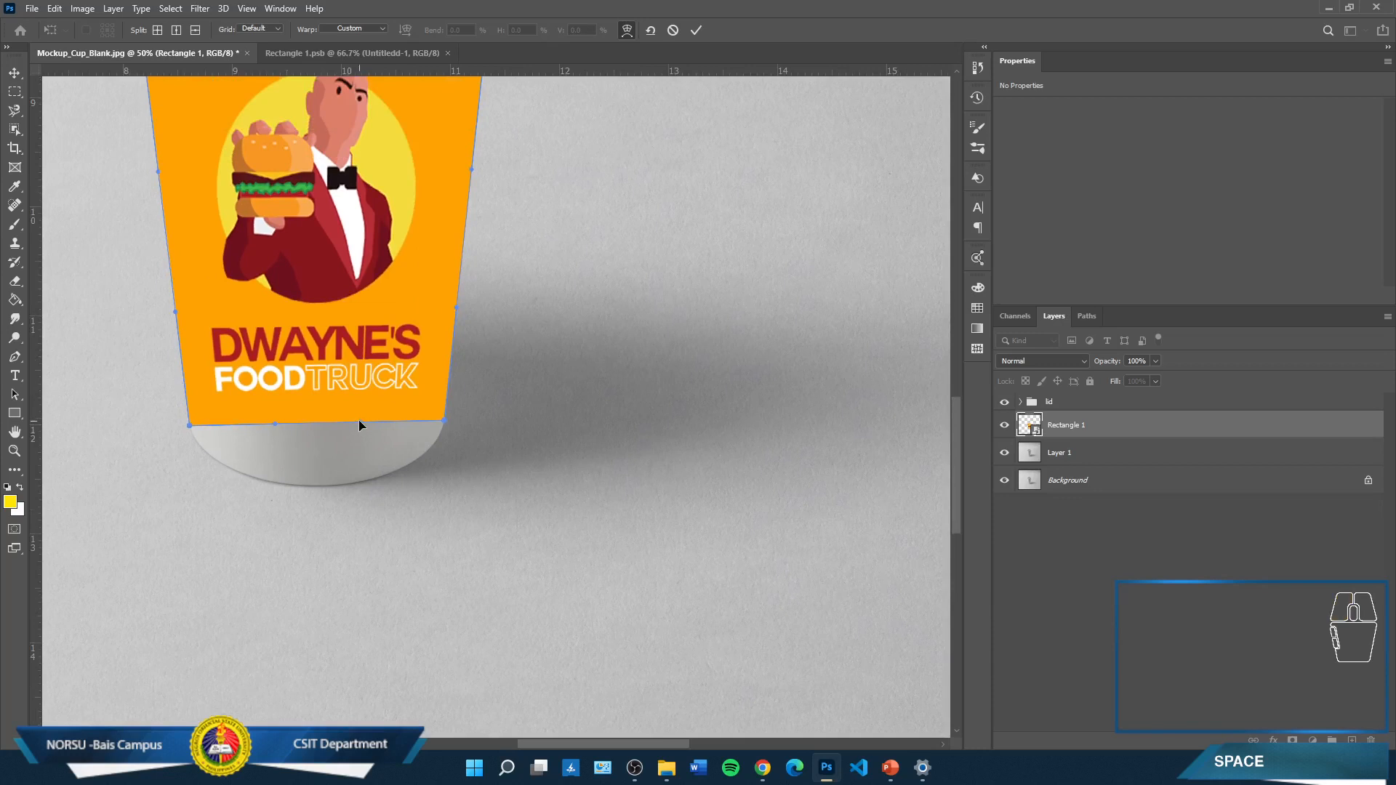
key(ctrl+plus)
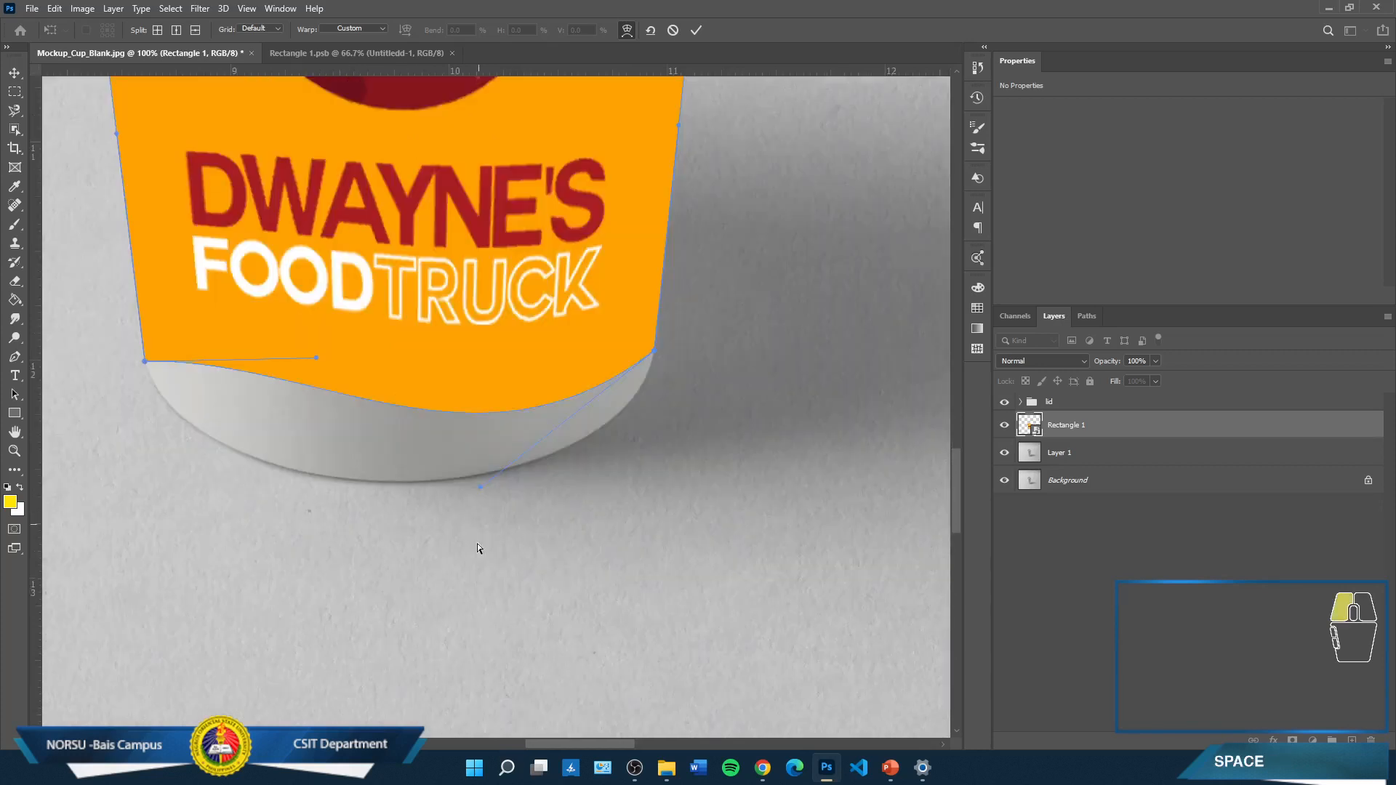
drag(477, 543, 477, 566)
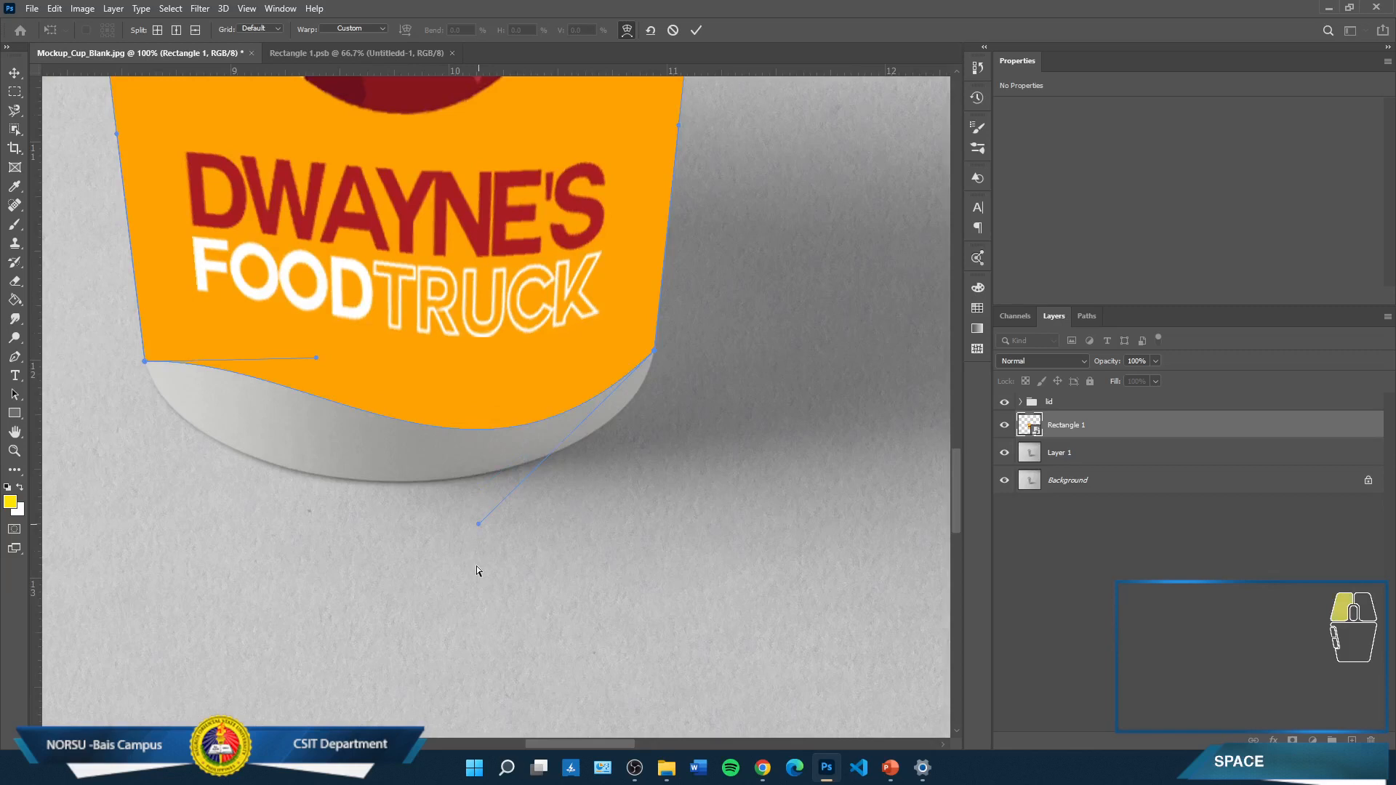
drag(317, 358, 201, 492)
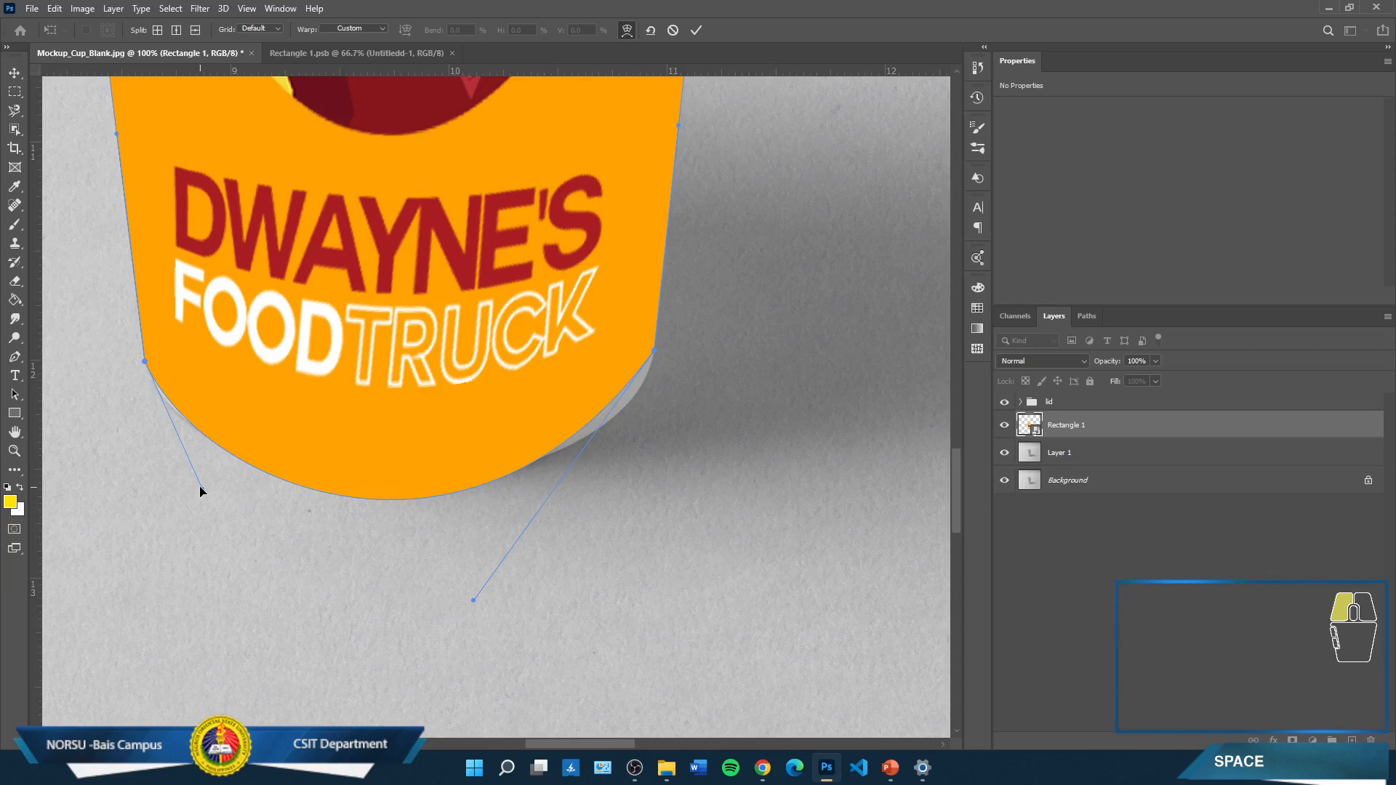
Fine-tune both bottom warp handles of Rectangle 1 until the lower edge follows the rounded outline of the cup base
drag(200, 492, 189, 486)
drag(473, 601, 588, 558)
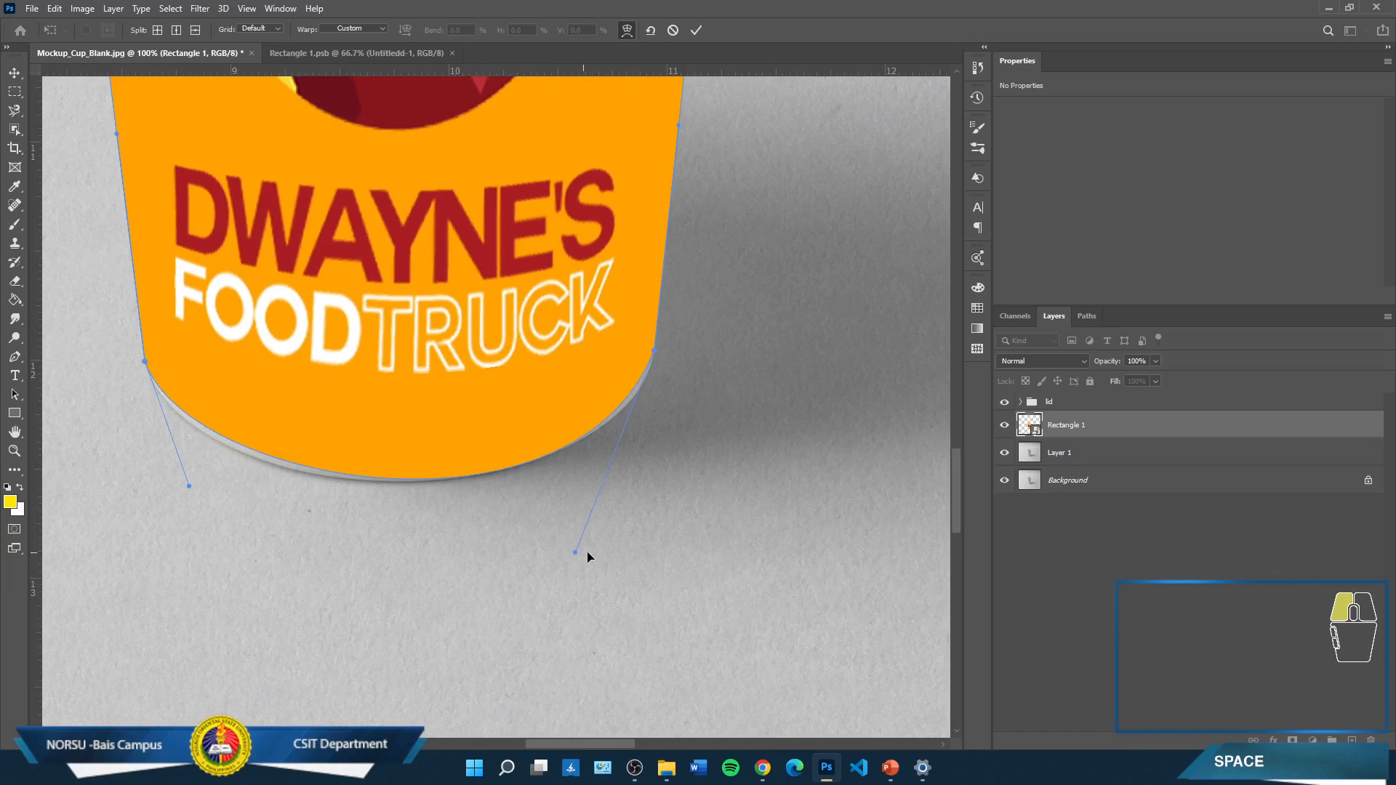
drag(588, 554, 612, 548)
drag(190, 486, 174, 504)
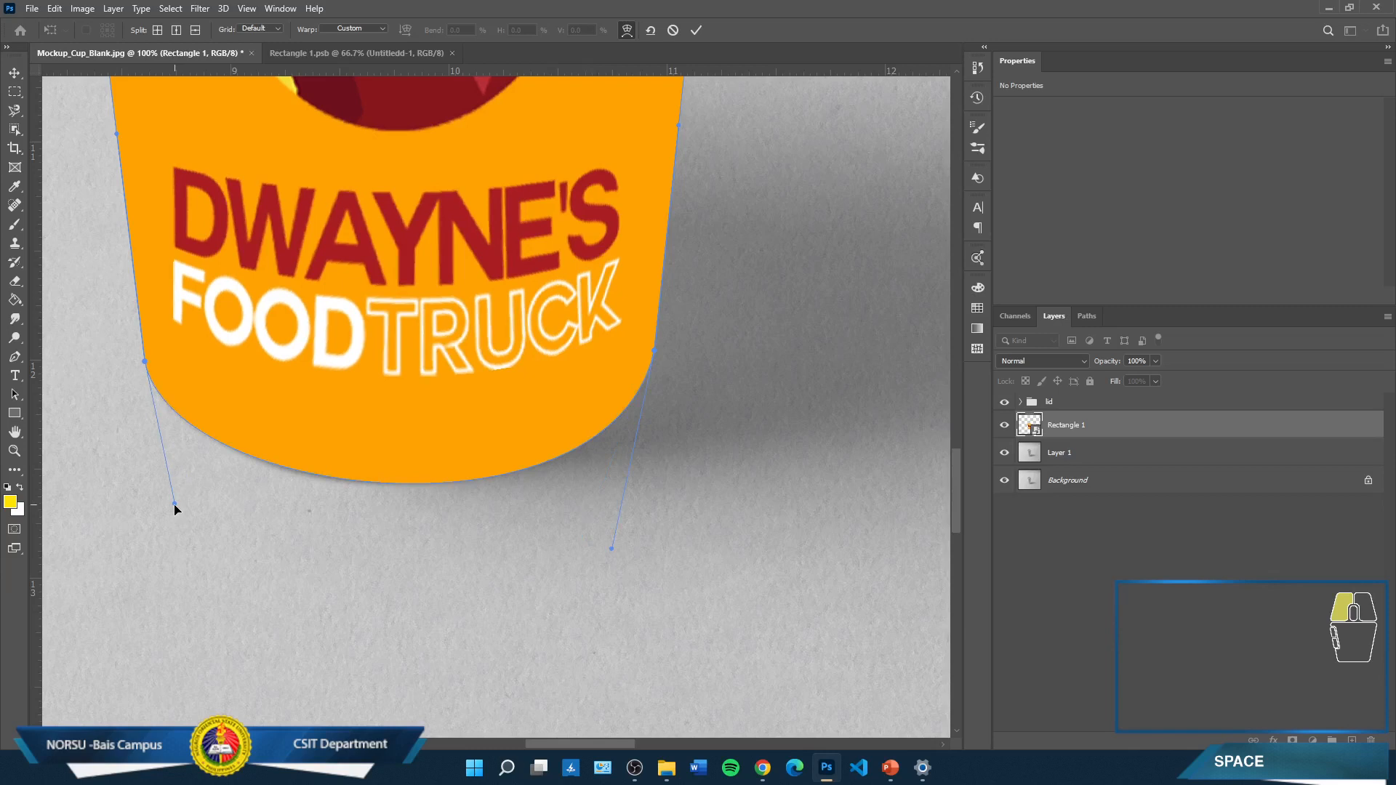
drag(174, 505, 170, 512)
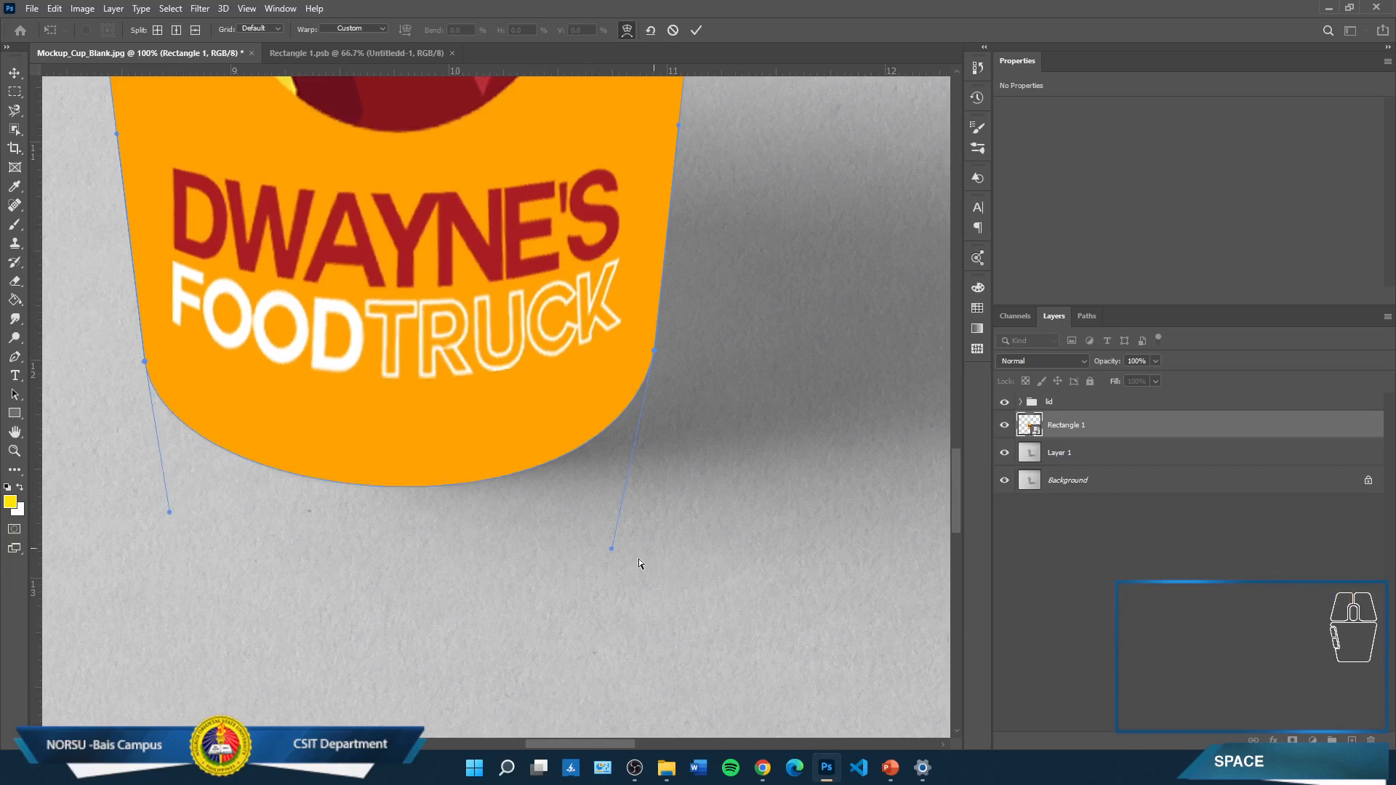
drag(612, 549, 623, 550)
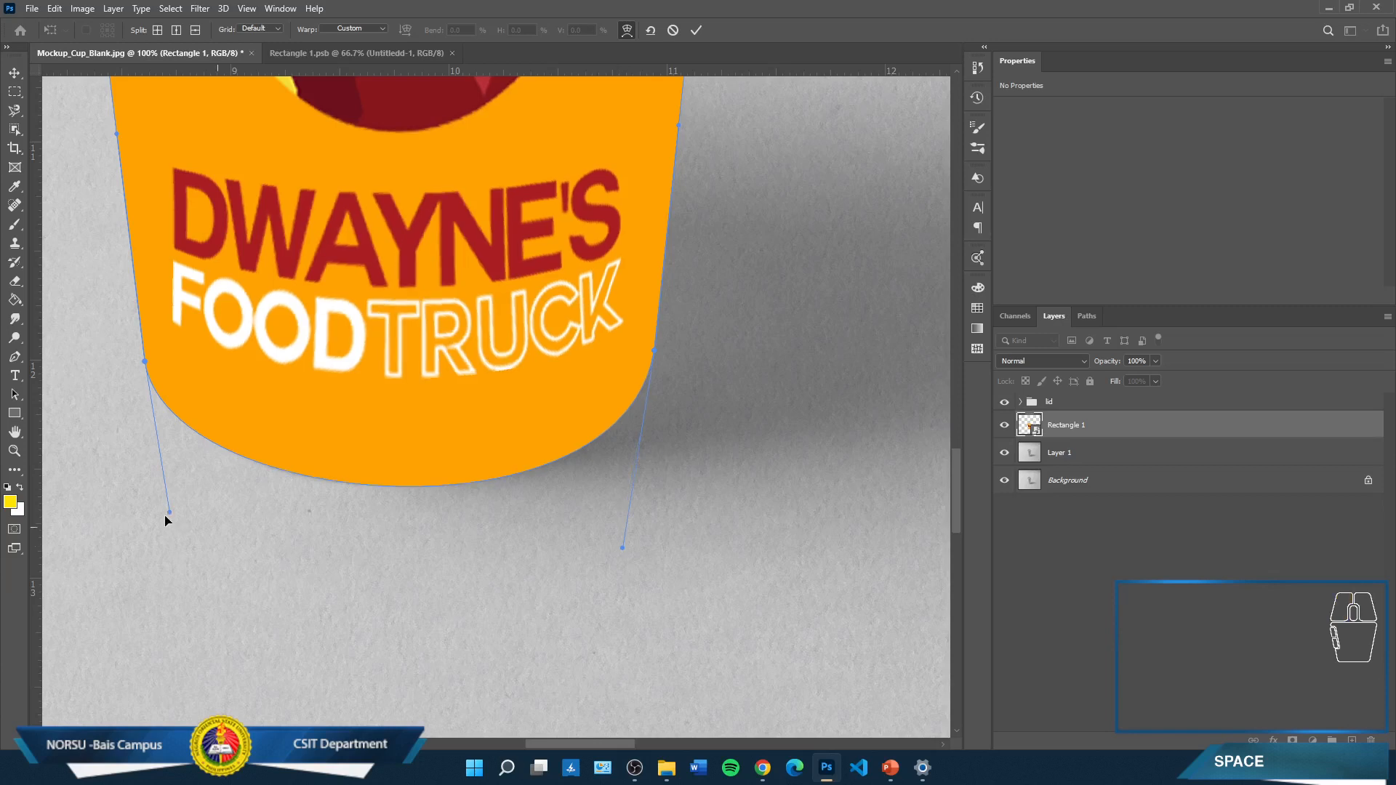
drag(169, 513, 169, 513)
scroll(466, 496, up, 2)
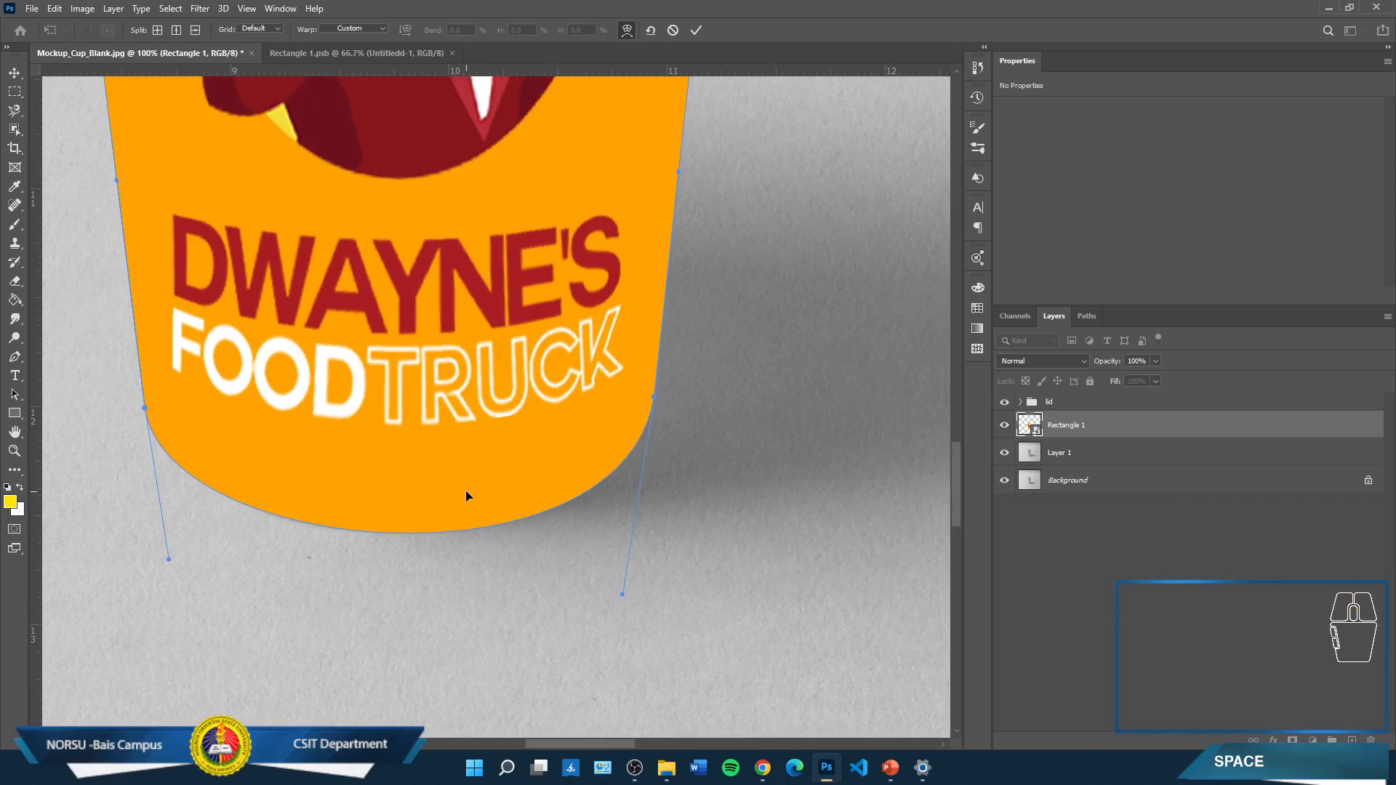
key(ctrl+minus)
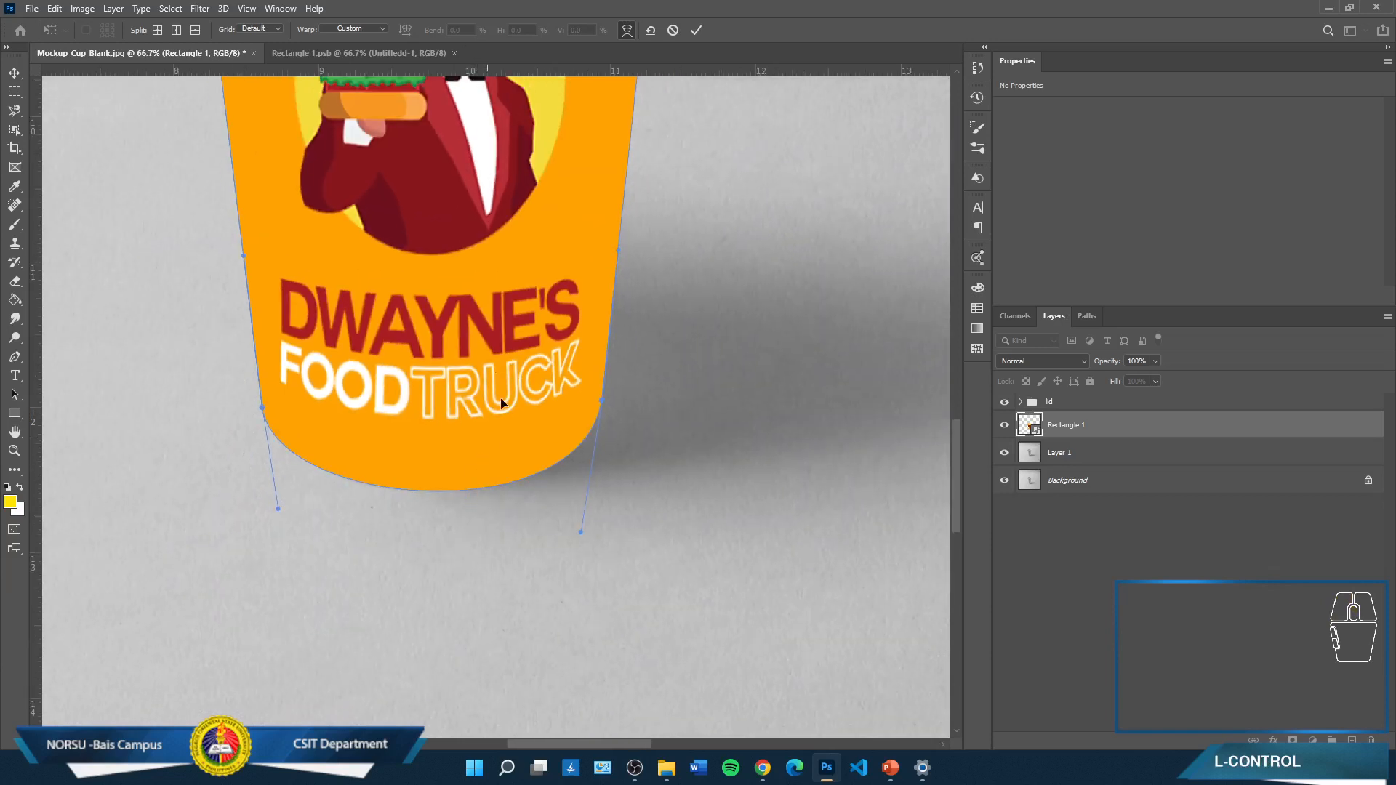
Warp the top edge of Rectangle 1 downward with both upper handles until it follows the curved underside of the lid
key(space)
drag(464, 234, 431, 593)
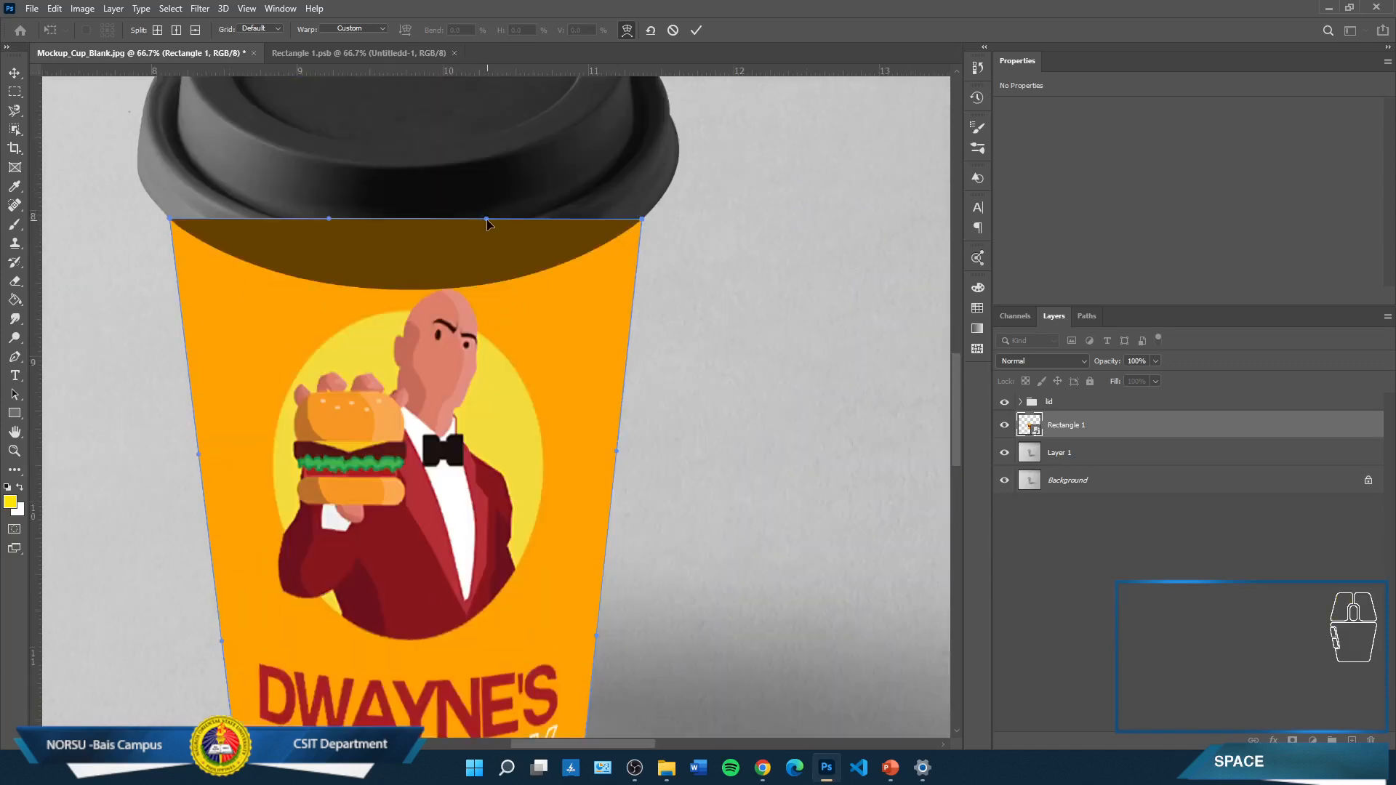
drag(480, 233, 467, 357)
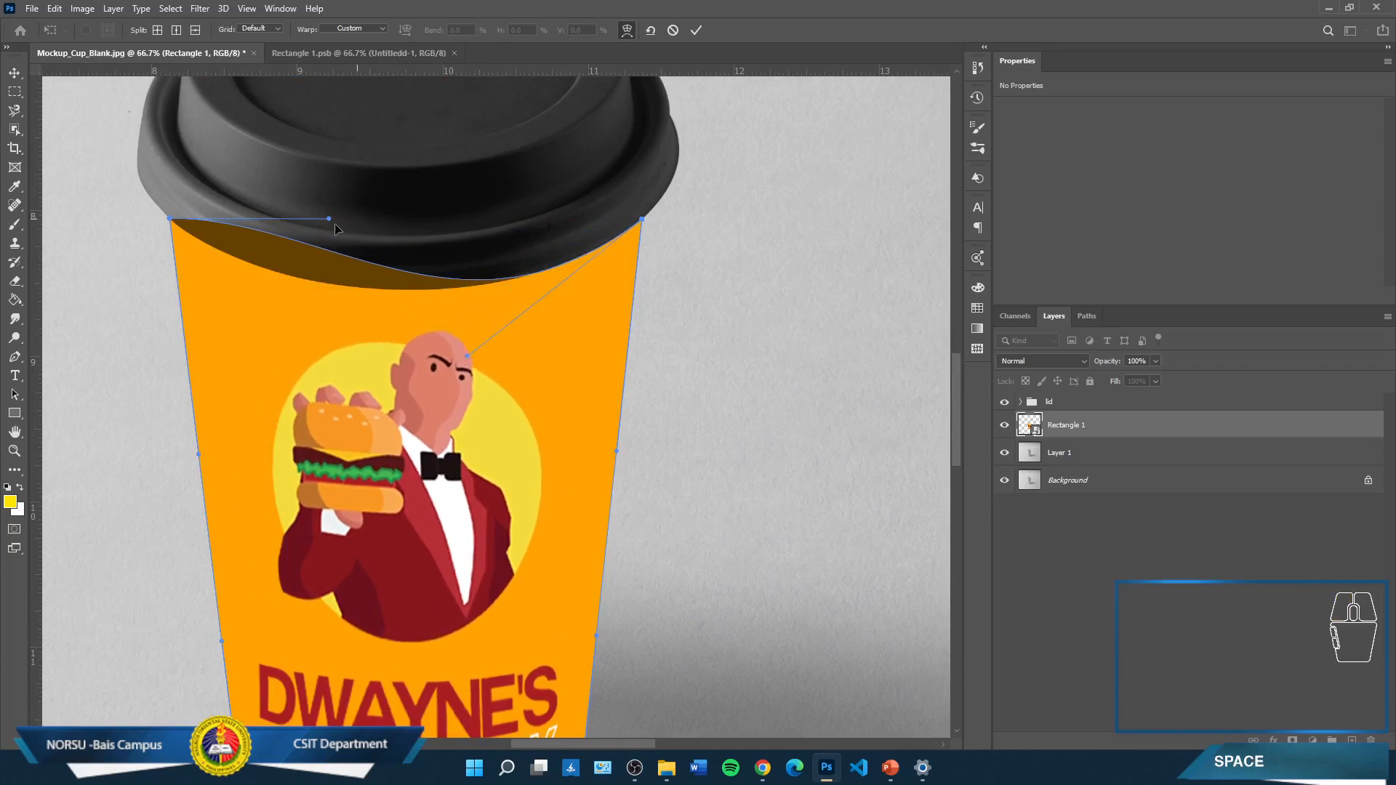
drag(330, 218, 247, 287)
drag(465, 355, 481, 338)
mouse_move(243, 286)
mouse_down()
mouse_move(265, 288)
mouse_move(242, 283)
mouse_up()
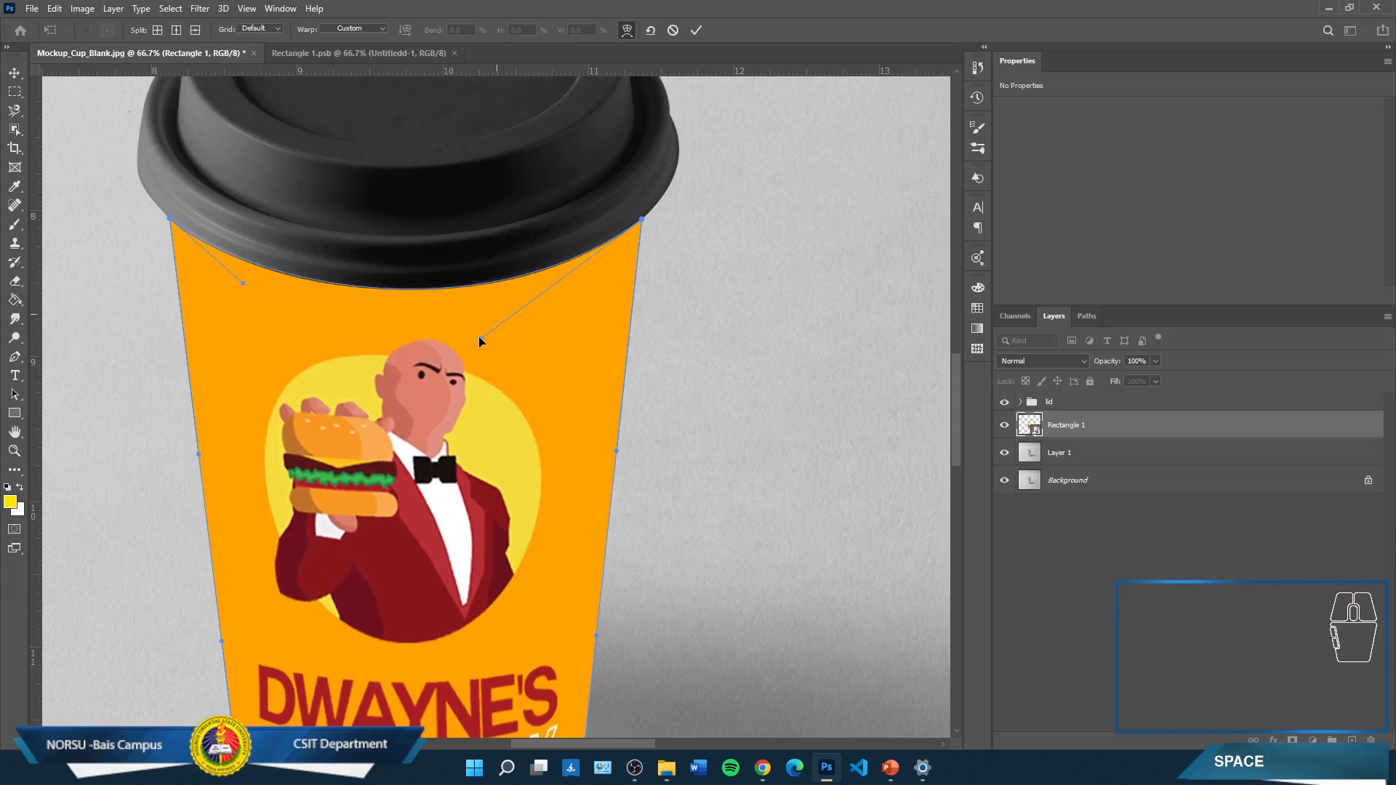
Pull the inside of the Rectangle 1 warp slightly downward so the character and the lettering sit lower and curve with the cup
scroll(550, 437, down, 5)
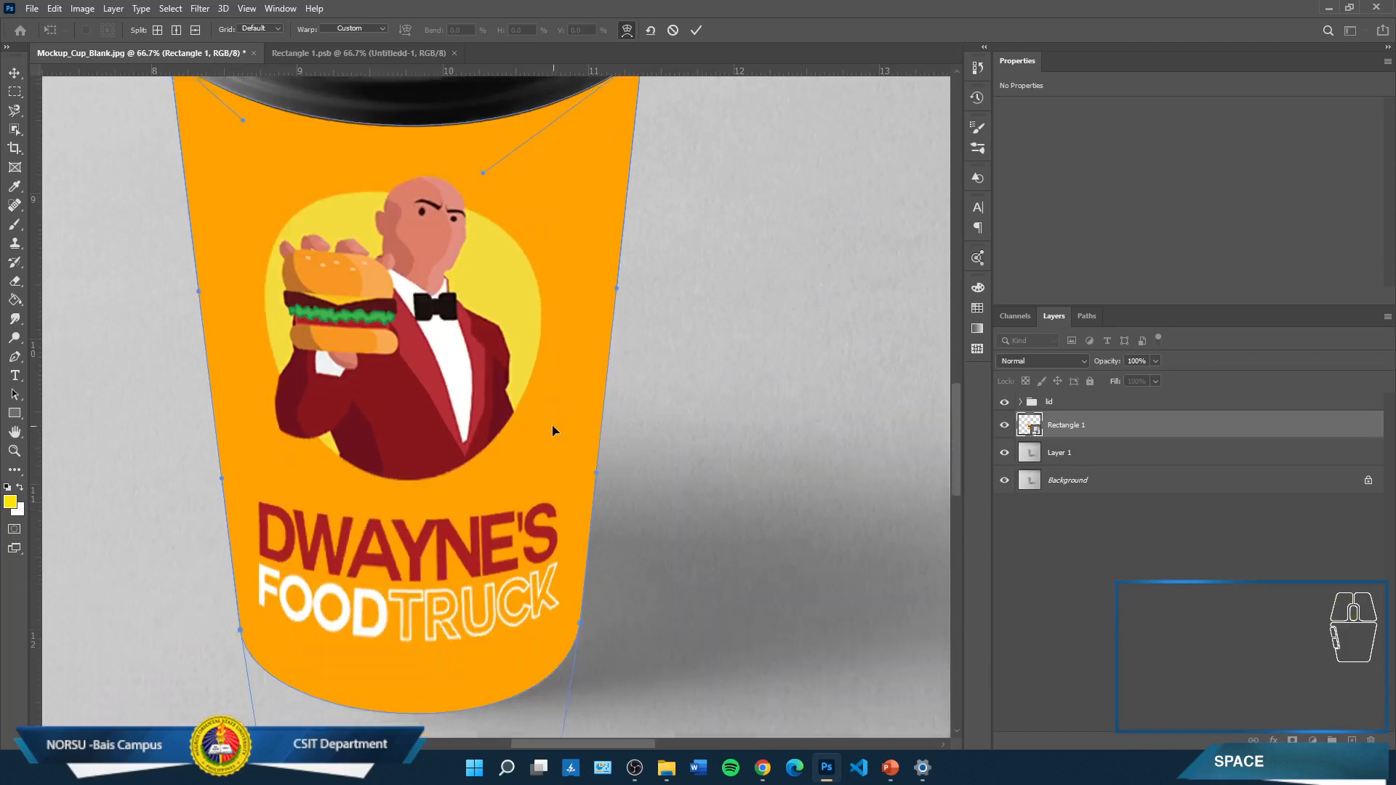
key(ctrl+minus)
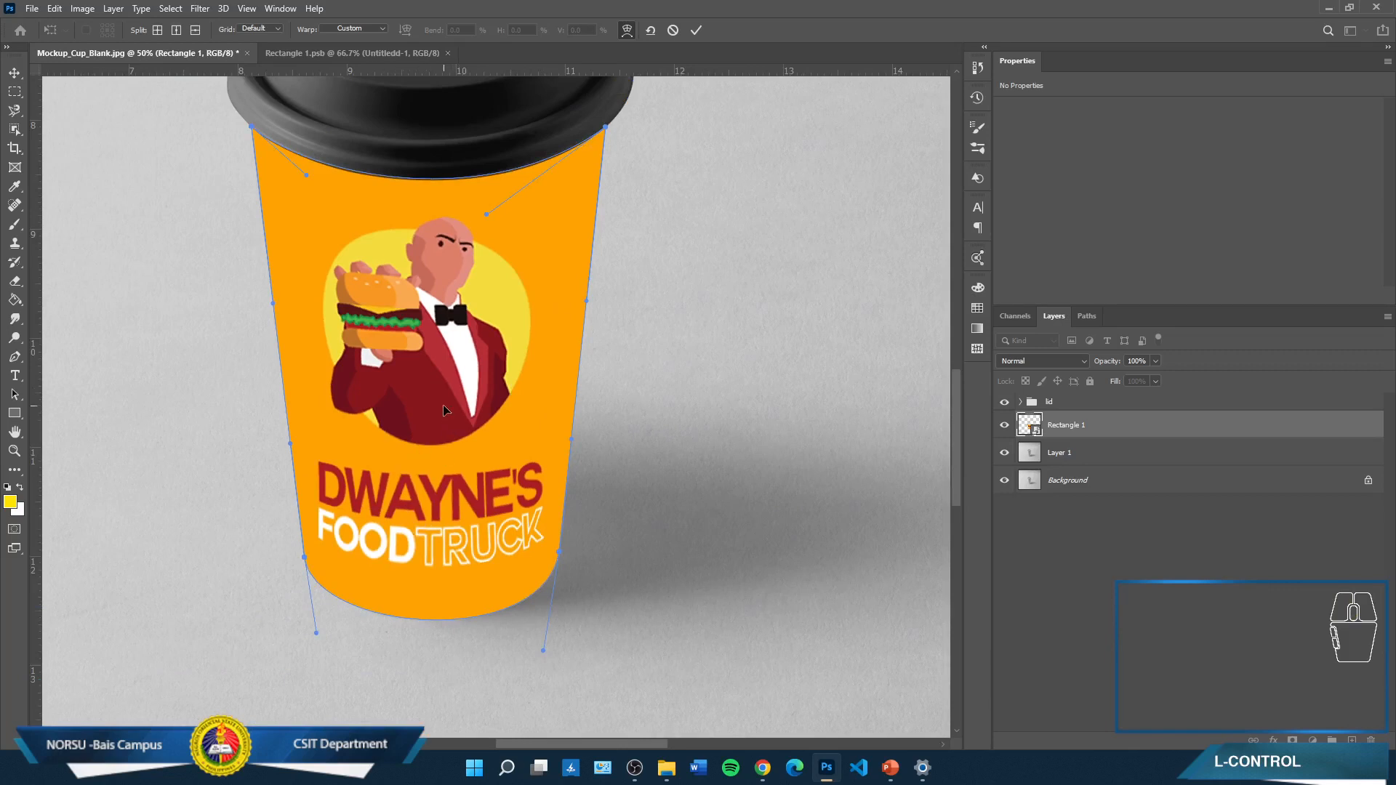
drag(432, 387, 430, 415)
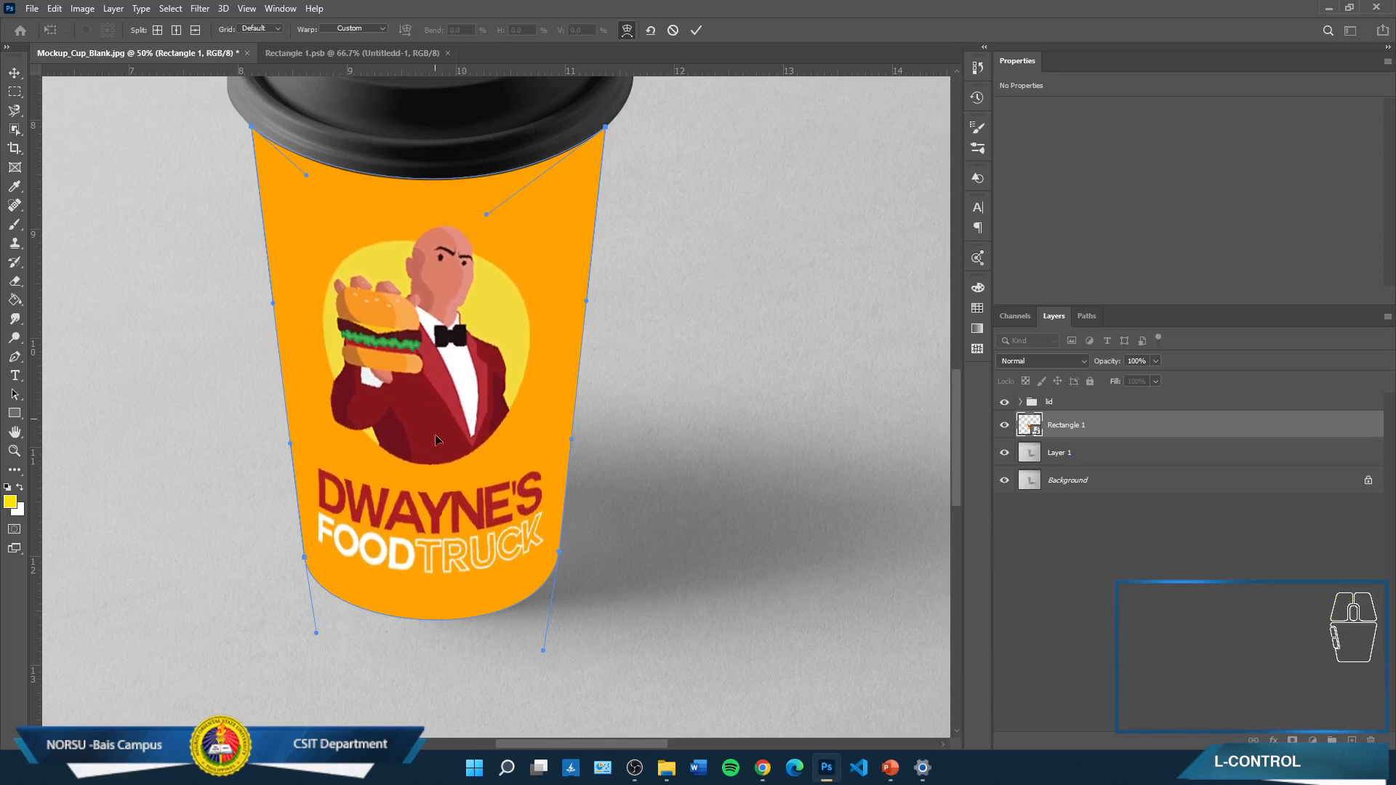
drag(424, 546, 426, 569)
Rebalance the two lower warp handles of Rectangle 1 to fit the rounded cup base, and nudge the upper-right handle slightly down
drag(317, 642, 347, 631)
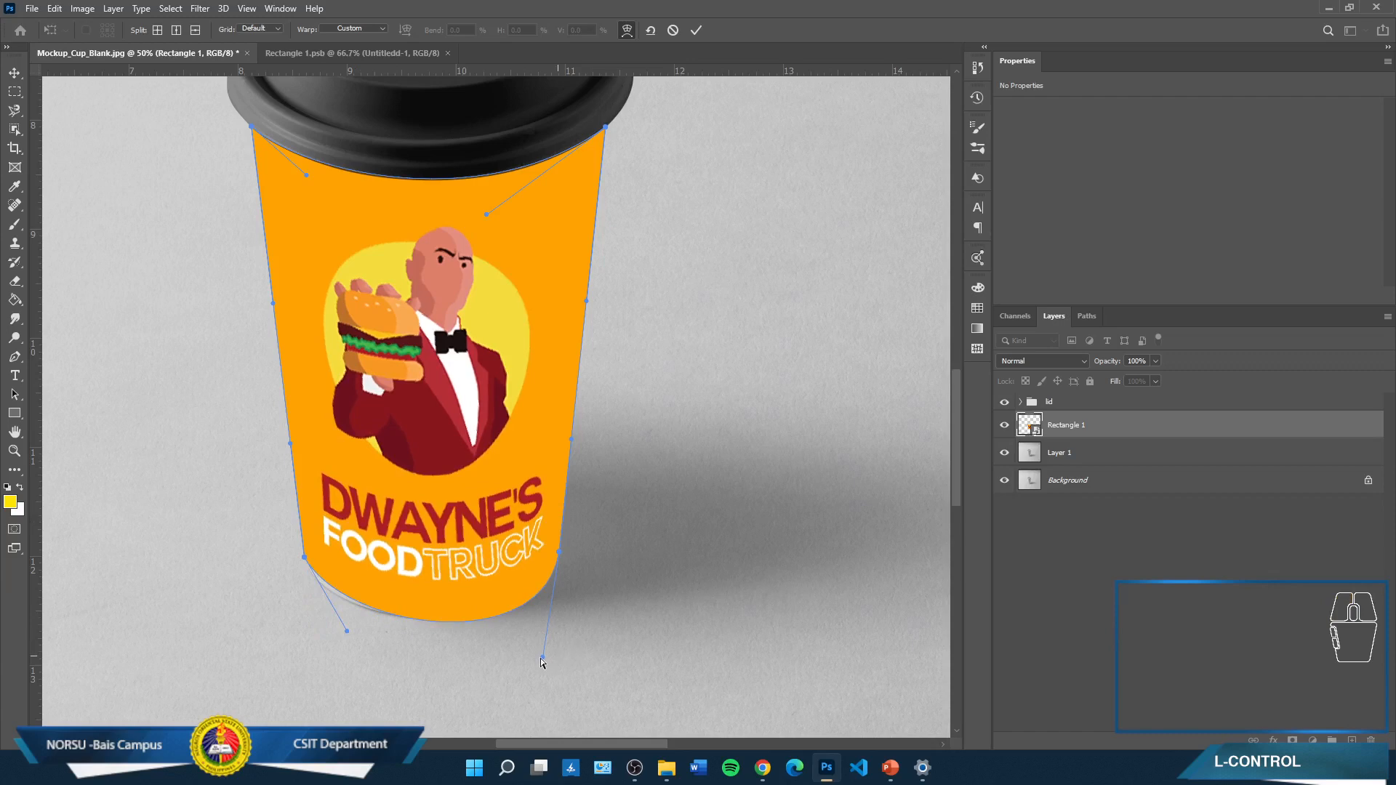
drag(541, 658, 528, 643)
mouse_move(346, 632)
mouse_down()
mouse_move(332, 640)
mouse_move(352, 642)
mouse_up()
drag(528, 643, 544, 646)
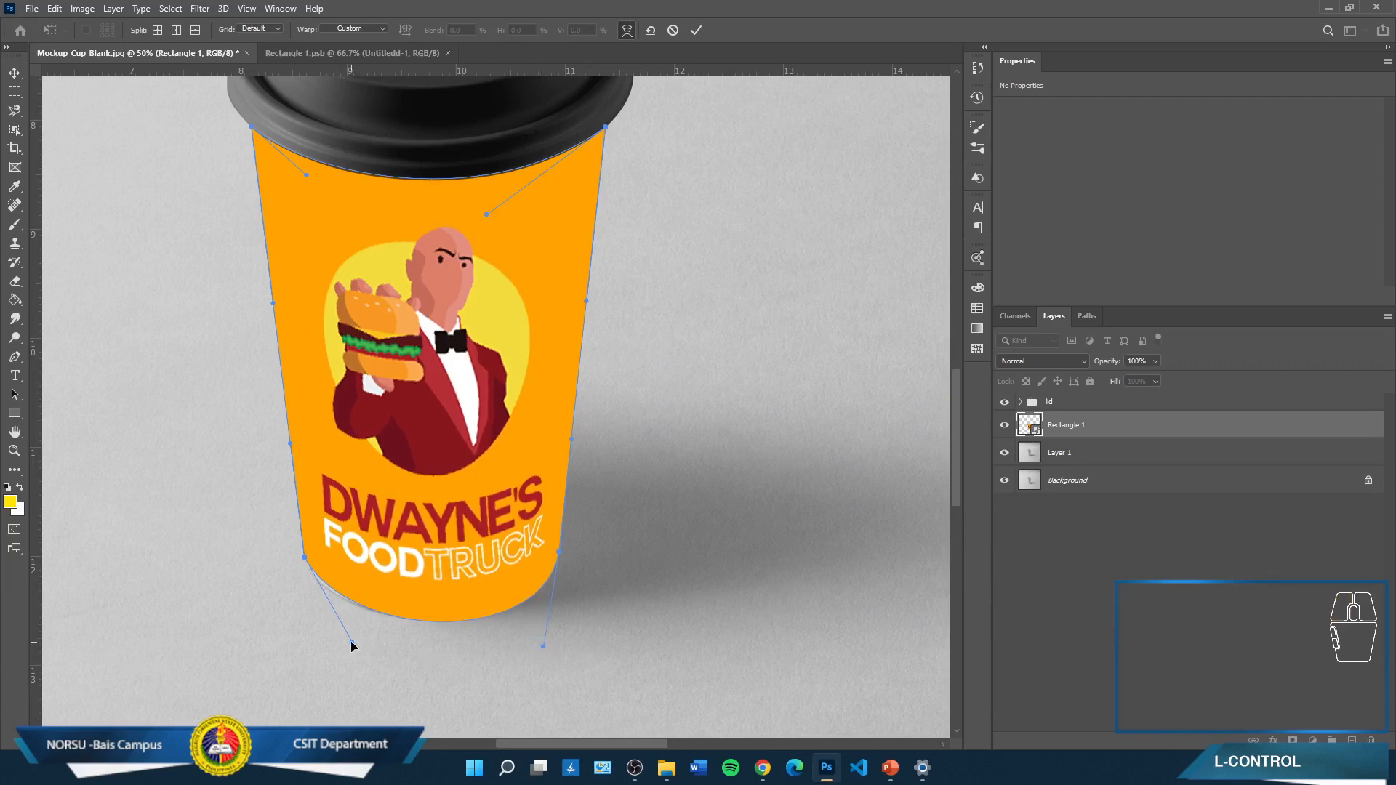
drag(352, 644, 337, 651)
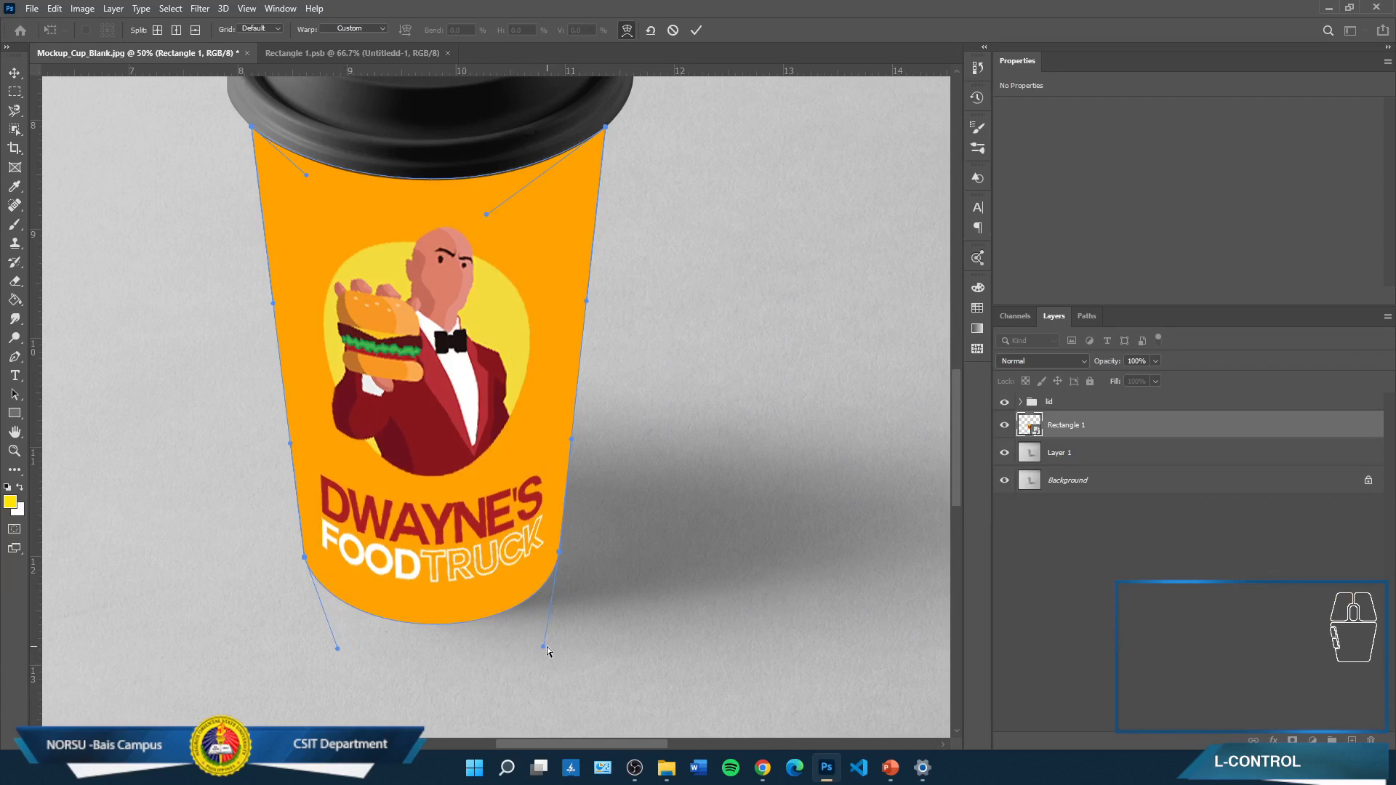
drag(548, 650, 553, 649)
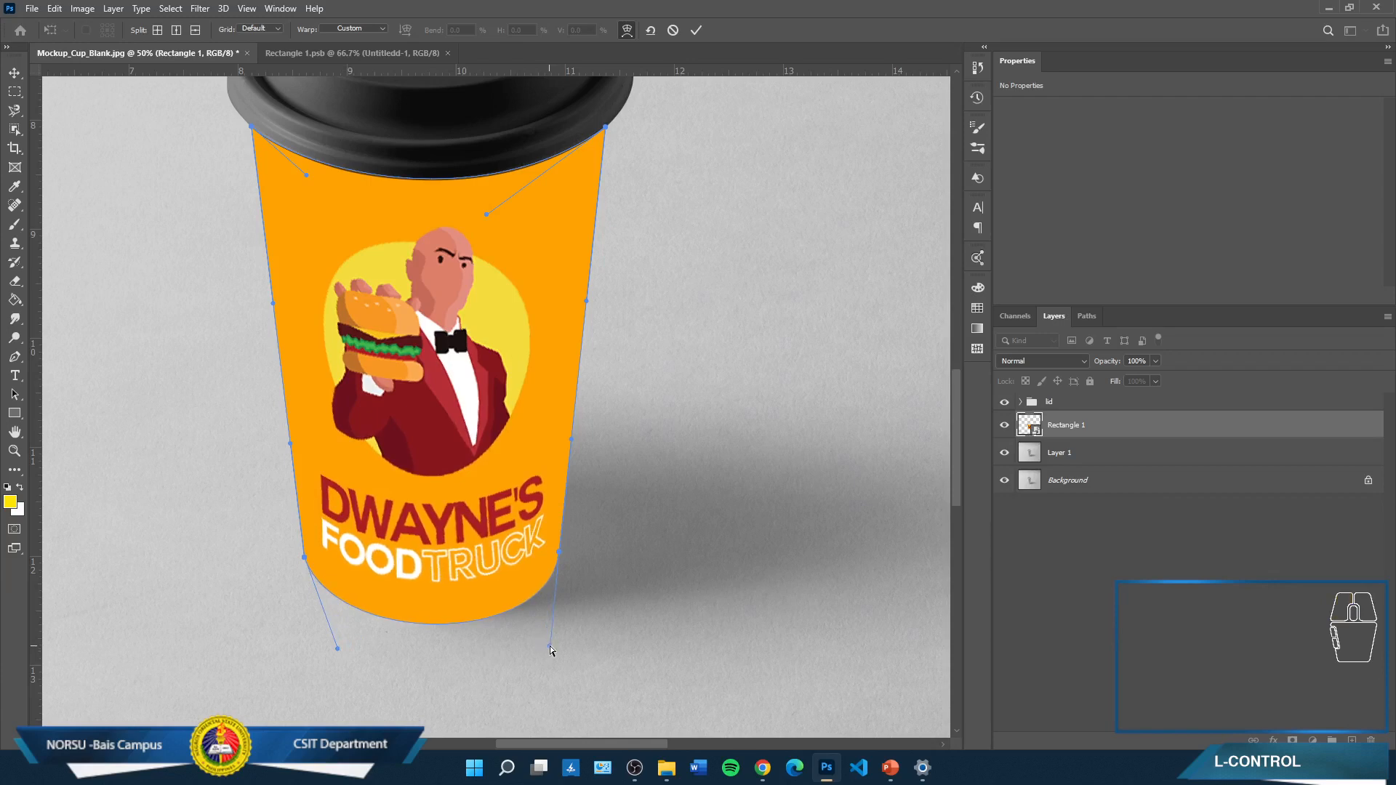
drag(338, 653, 335, 654)
drag(486, 218, 486, 220)
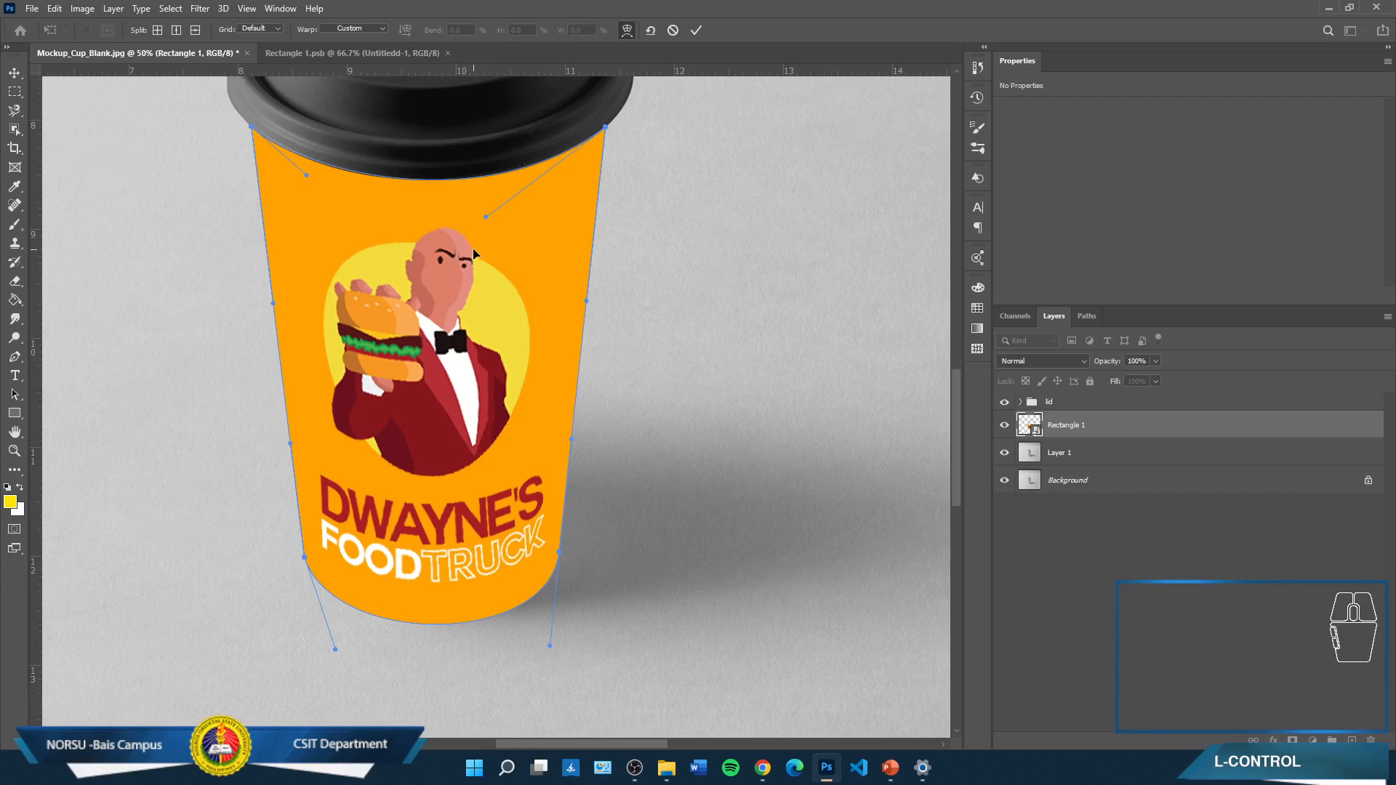
Apply the pending warp to the orange DWAYNE'S FOODTRUCK artwork on the cup
key(Return)
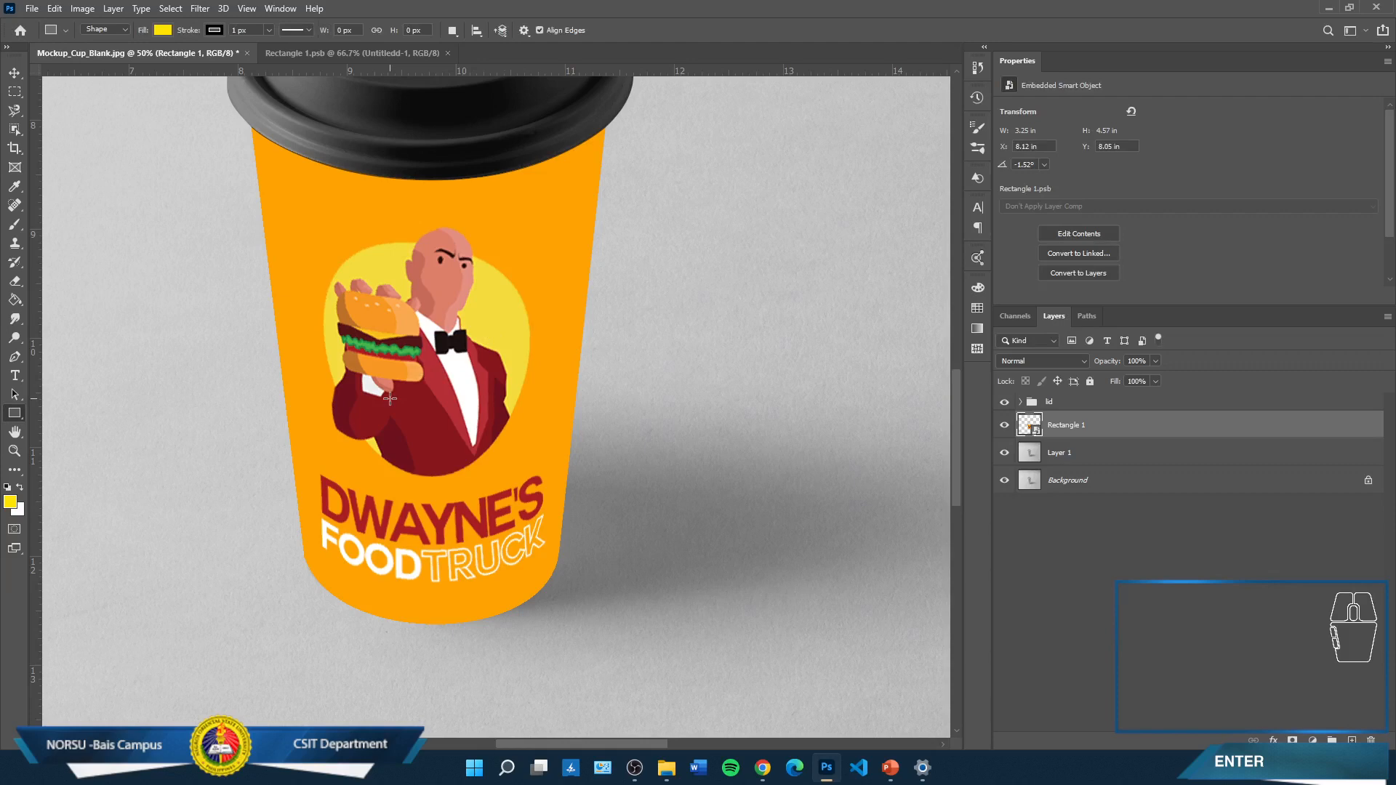
key(ctrl)
key(ctrl+t)
right_click(440, 297)
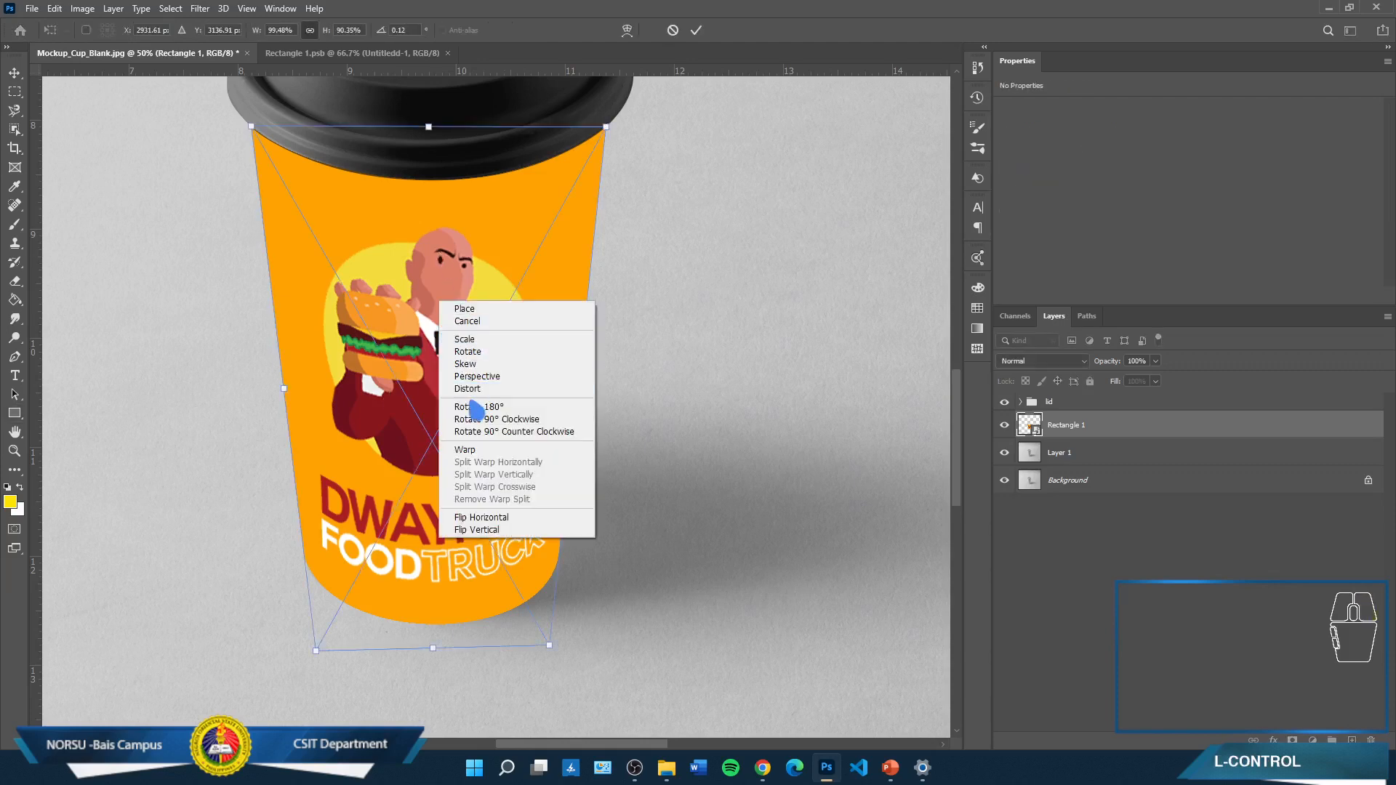
click(465, 451)
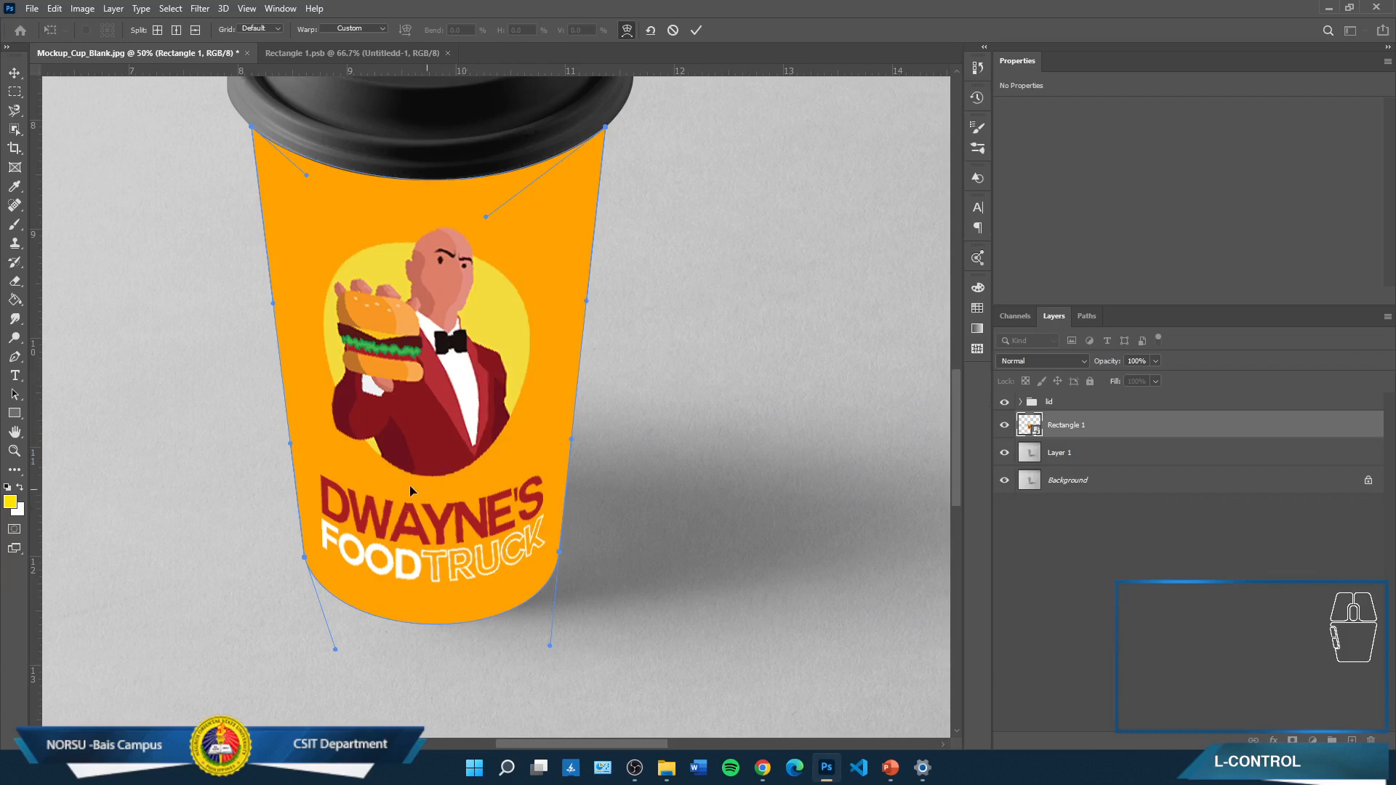
key(Escape)
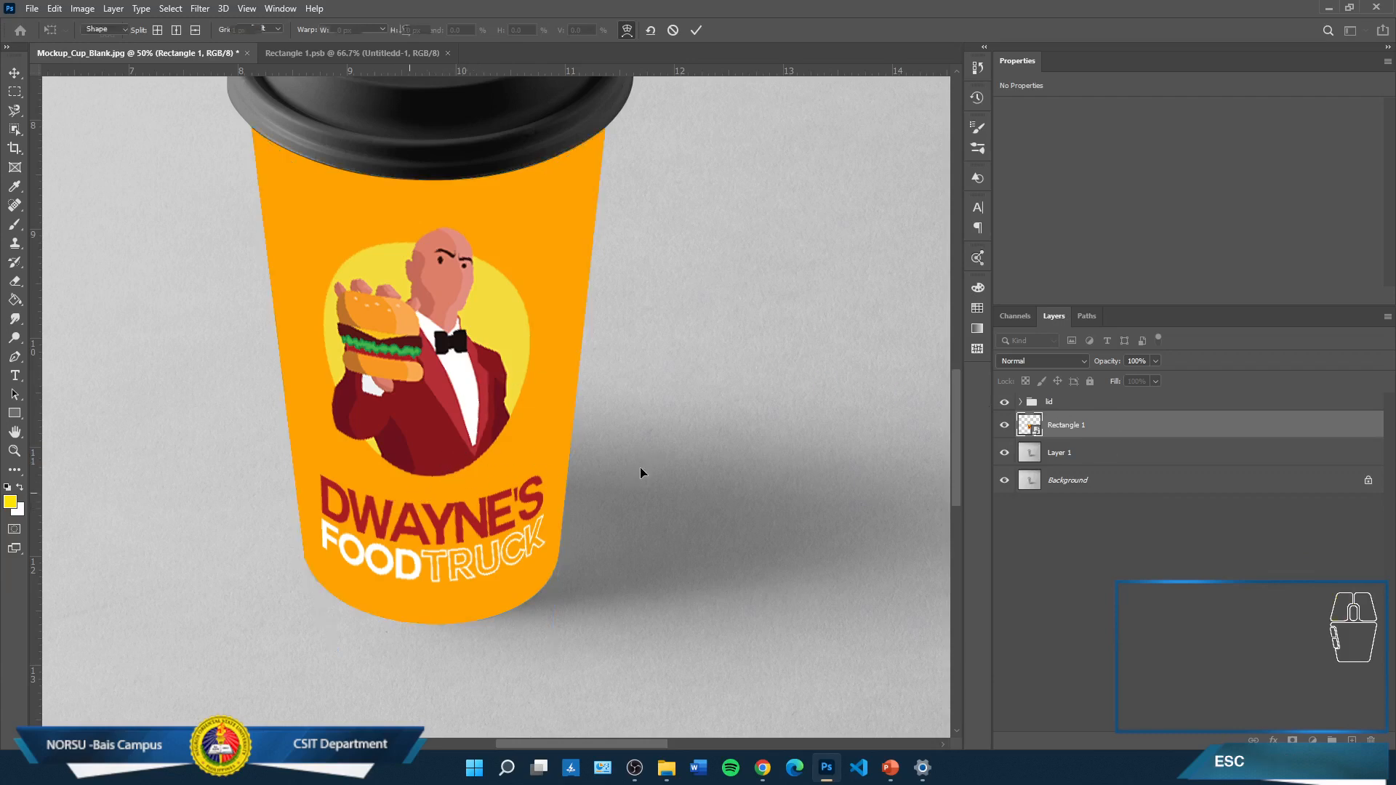
drag(640, 467, 586, 477)
scroll(586, 476, up, 2)
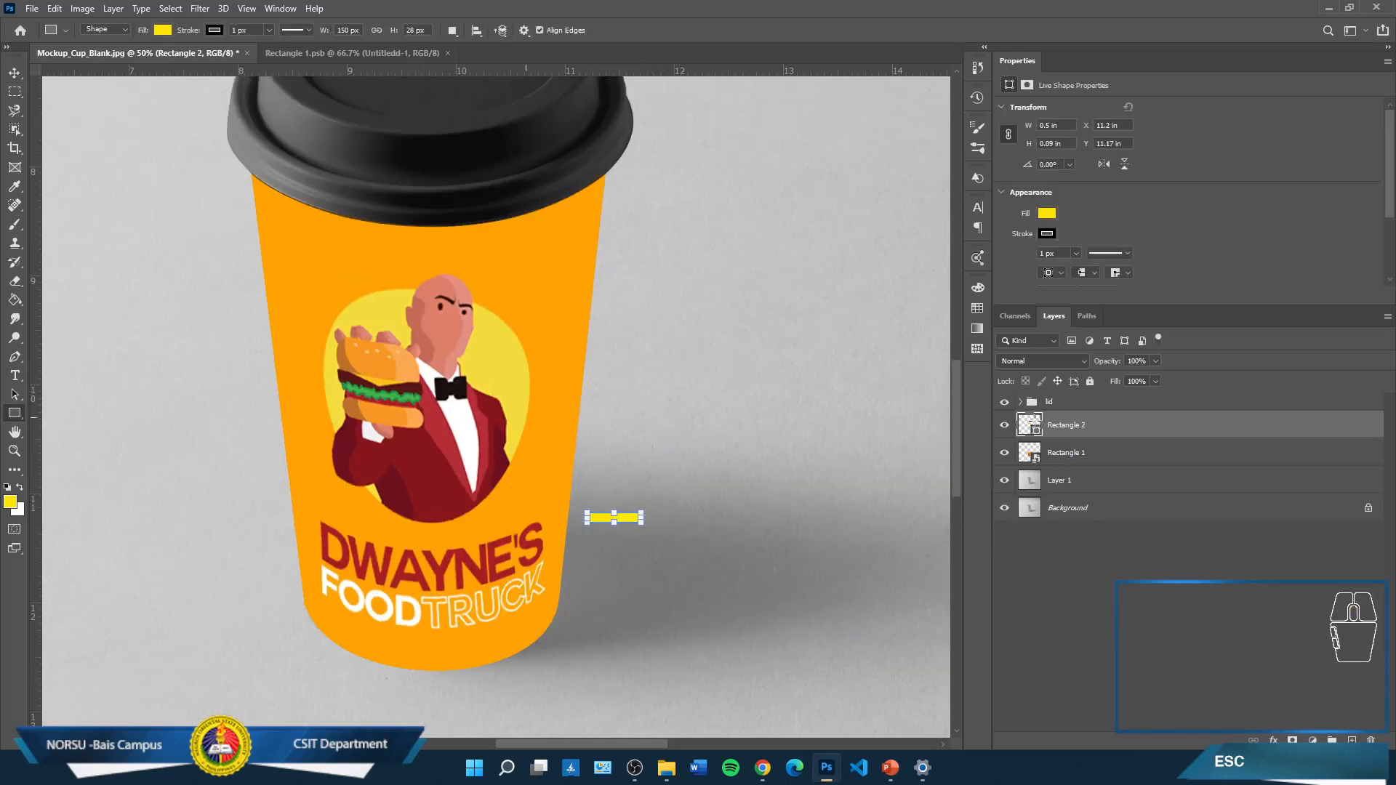
click(1158, 435)
key(Delete)
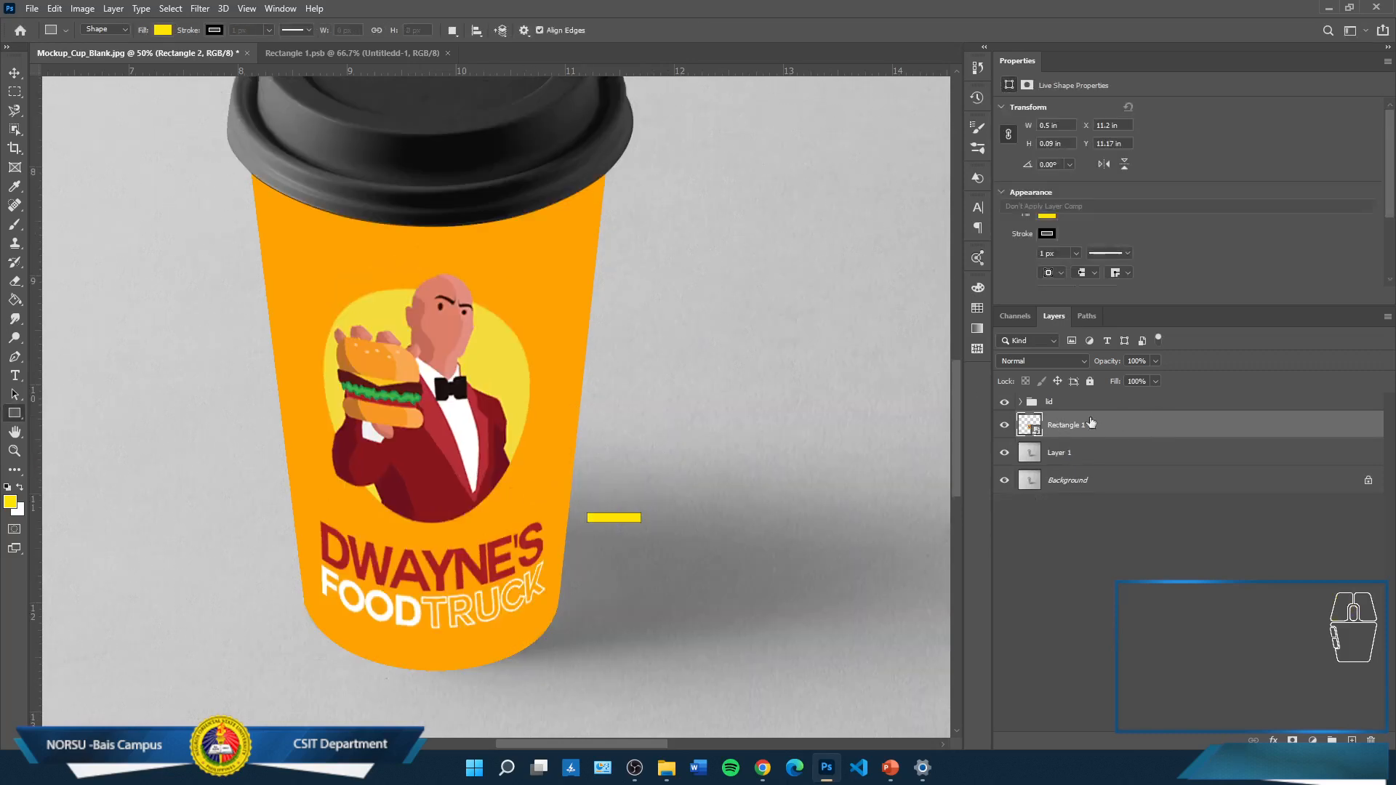
Set the blend mode of the Rectangle 1 layer to Multiply
key(ctrl+minus)
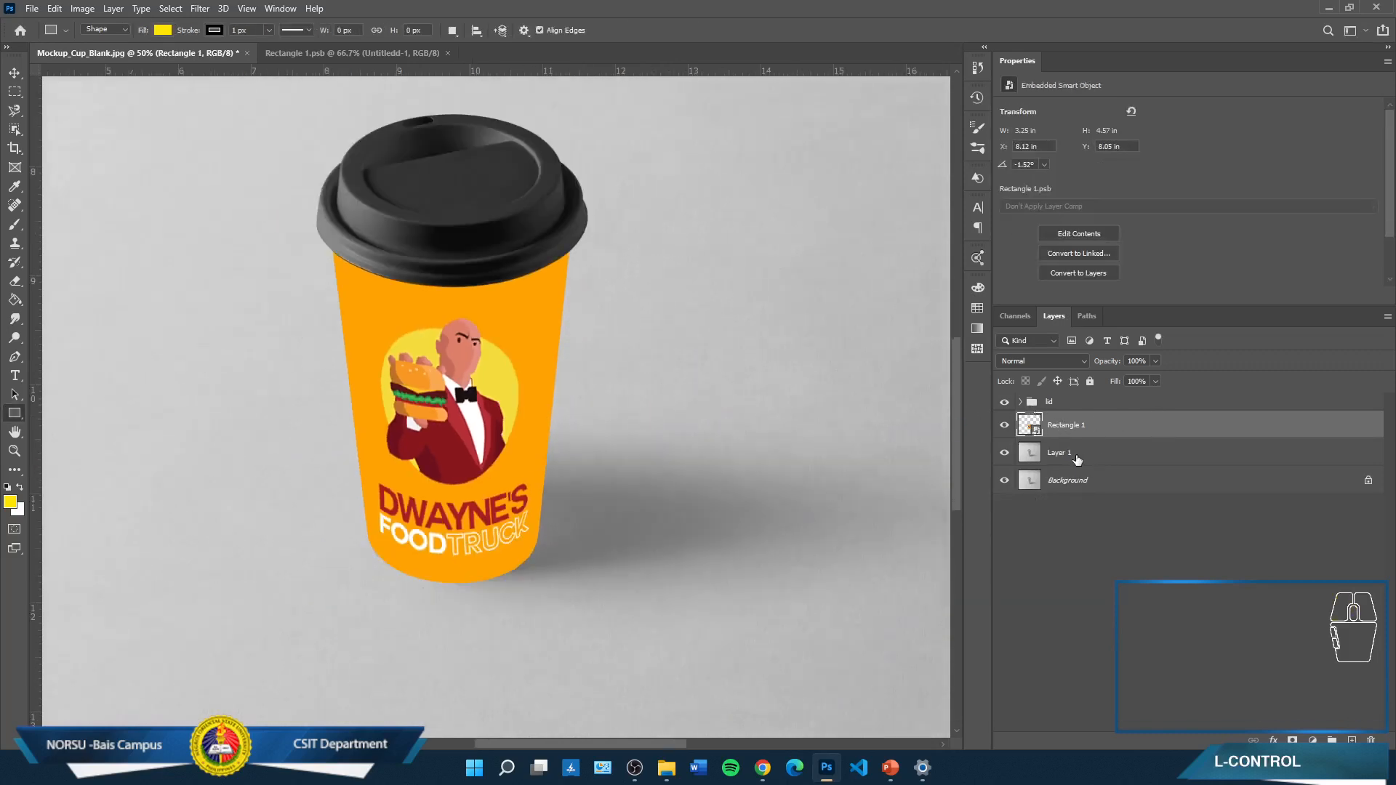
key(ctrl+minus)
key(ctrl+minus)
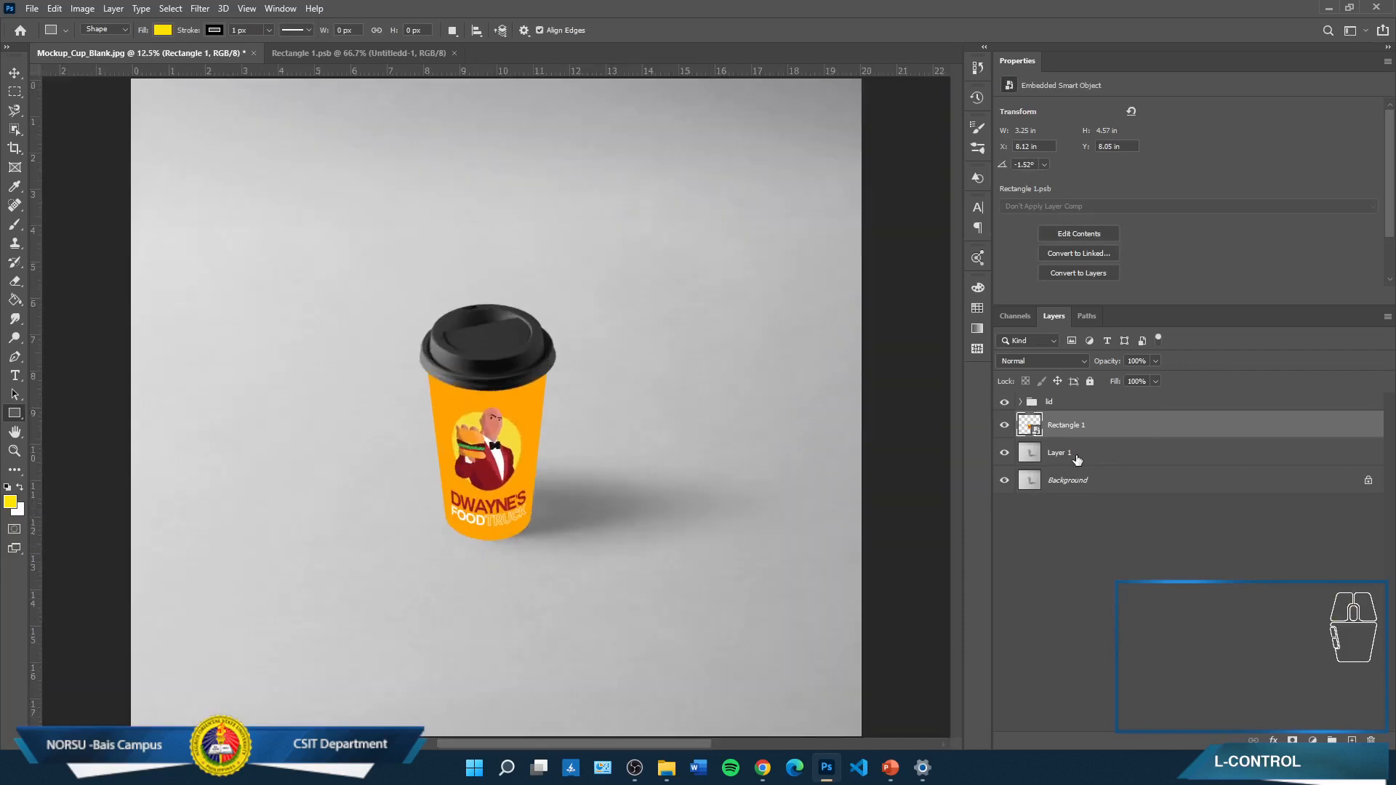
key(ctrl+plus)
key(ctrl+plus)
key(ctrl+plus)
key(ctrl+plus)
key(ctrl+minus)
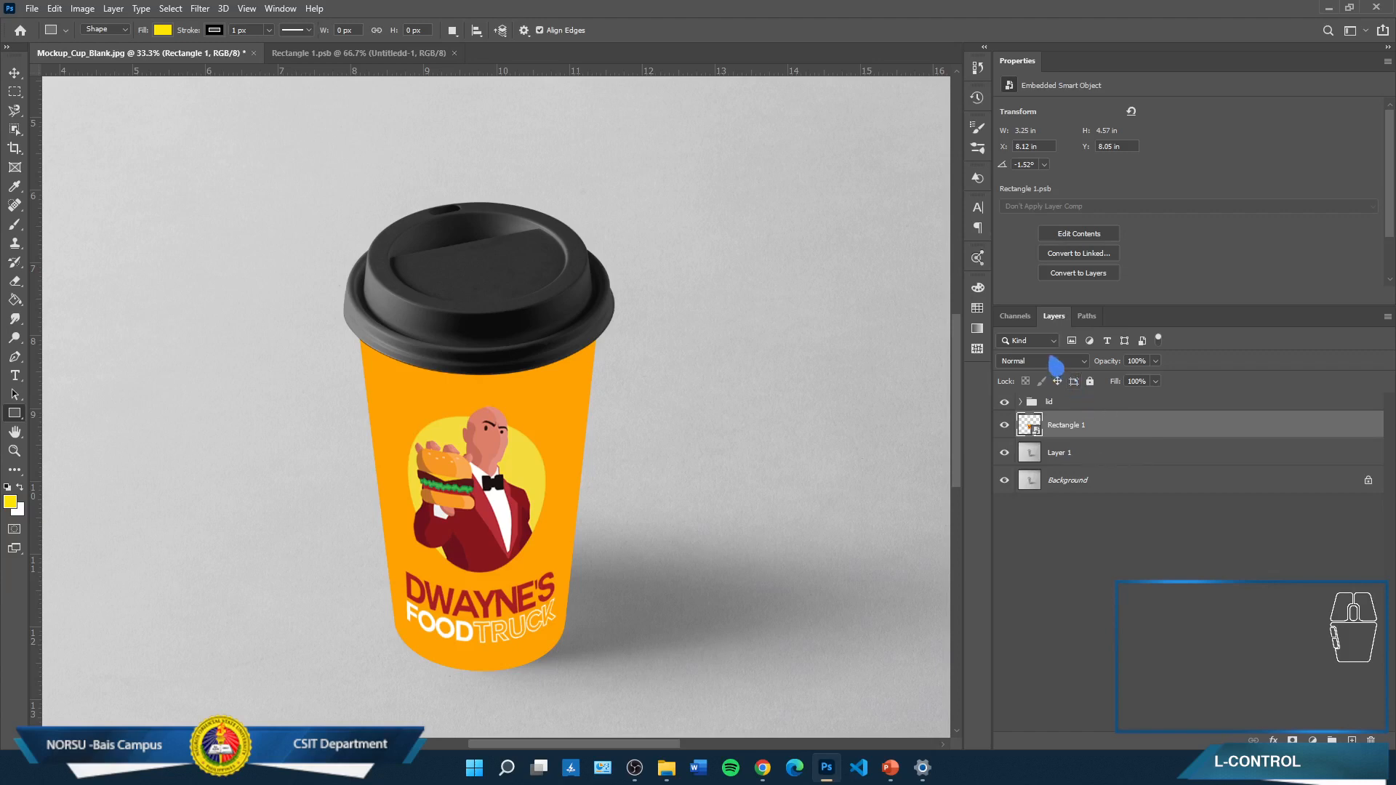
click(1054, 365)
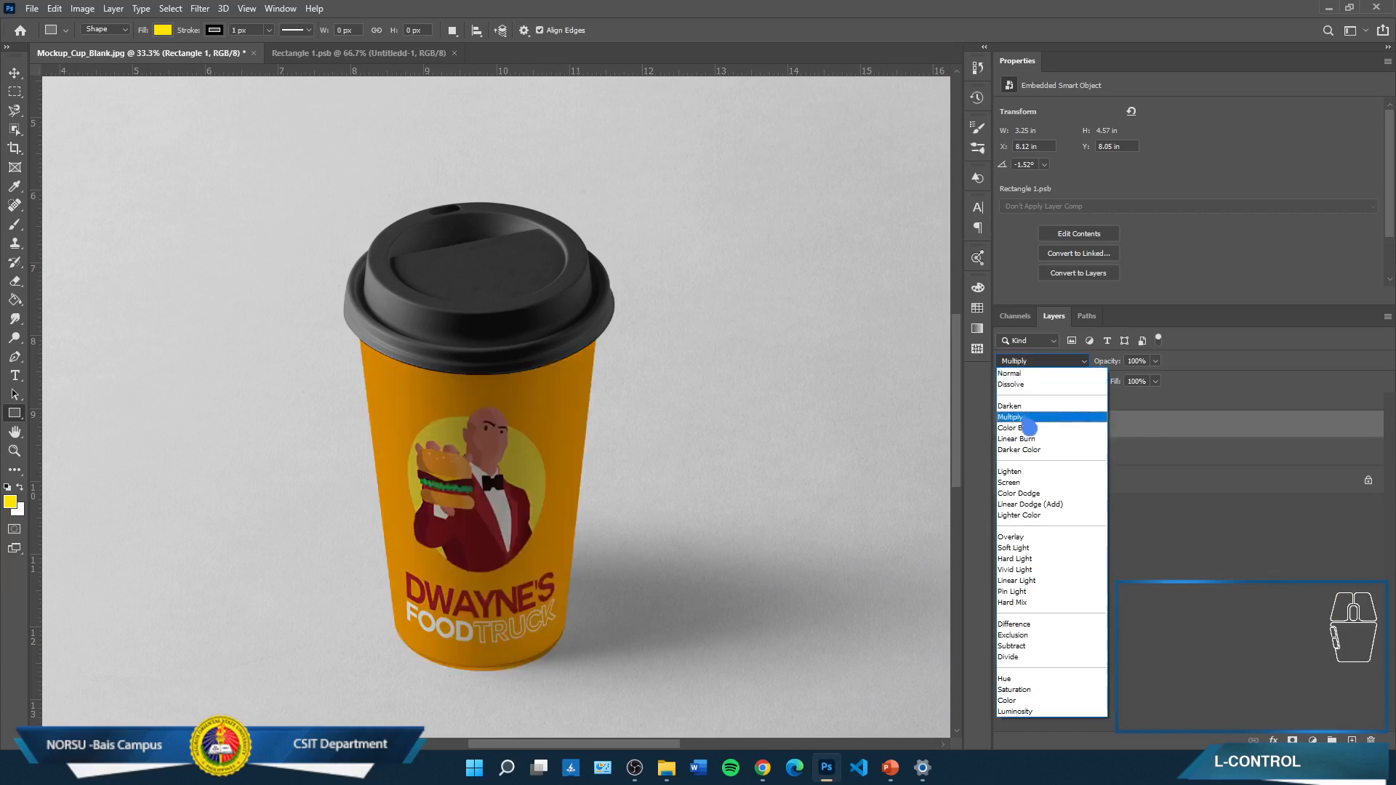
click(1025, 421)
In Rectangle 1's blending options, split the Underlying Layer white Blend If slider to 158 / 255 and apply it
right_click(1129, 427)
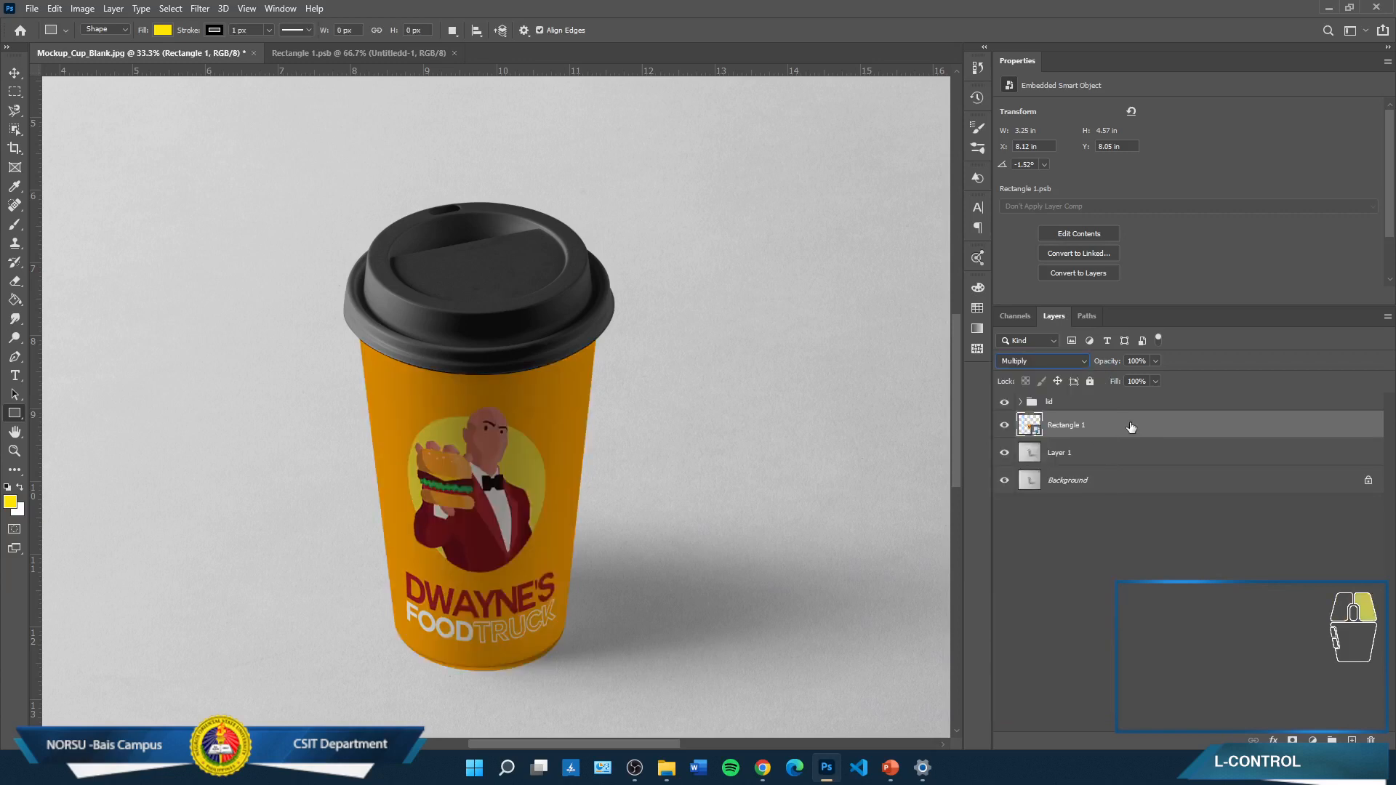
click(1178, 155)
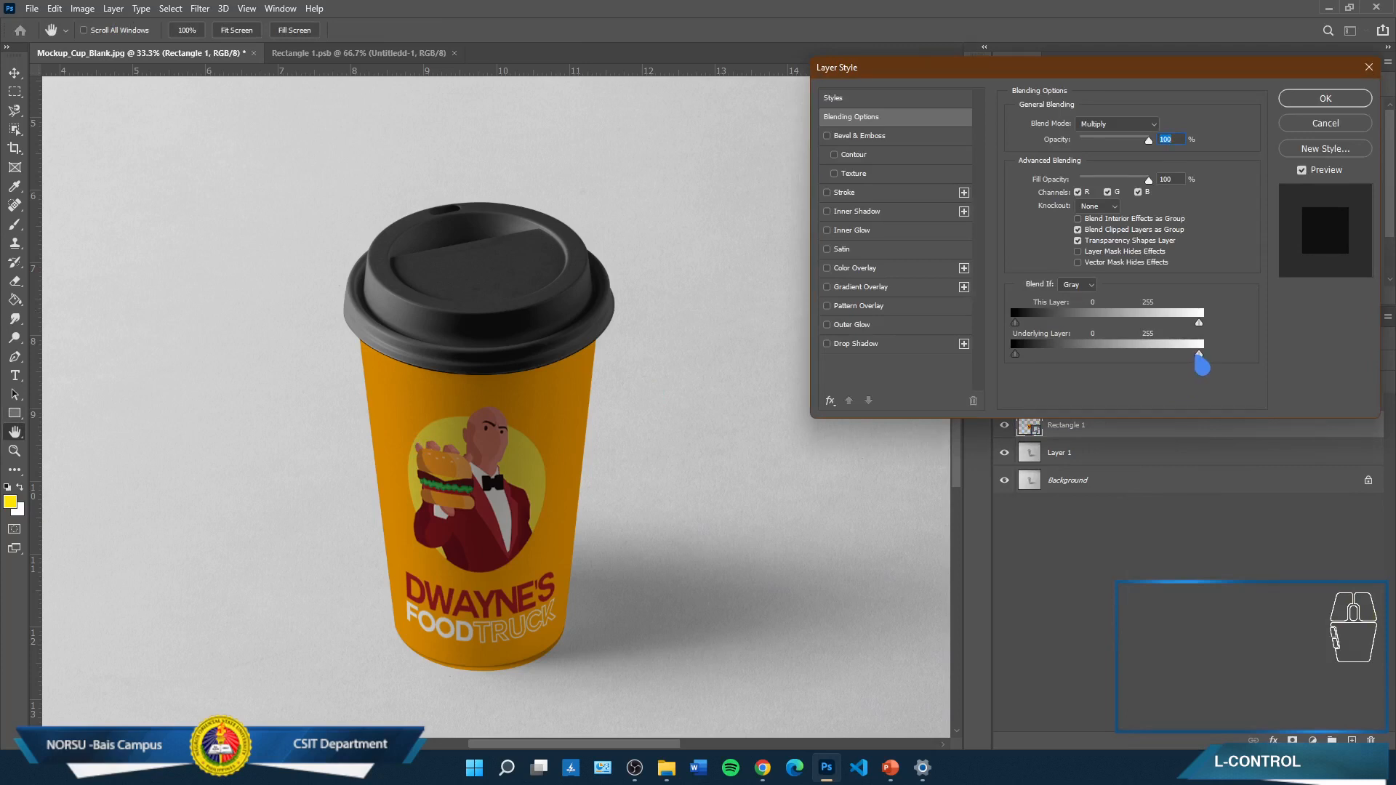
drag(1200, 363, 1161, 363)
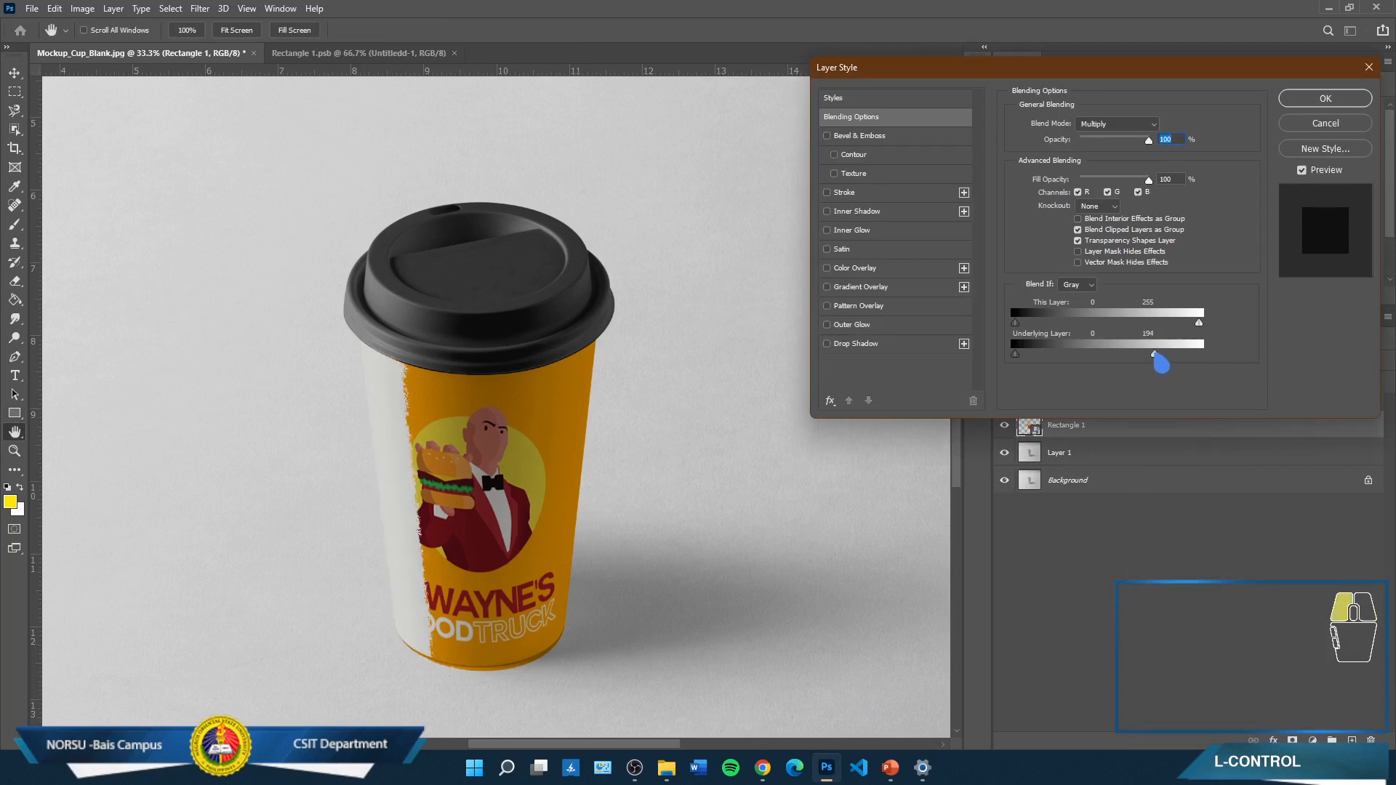
key(alt)
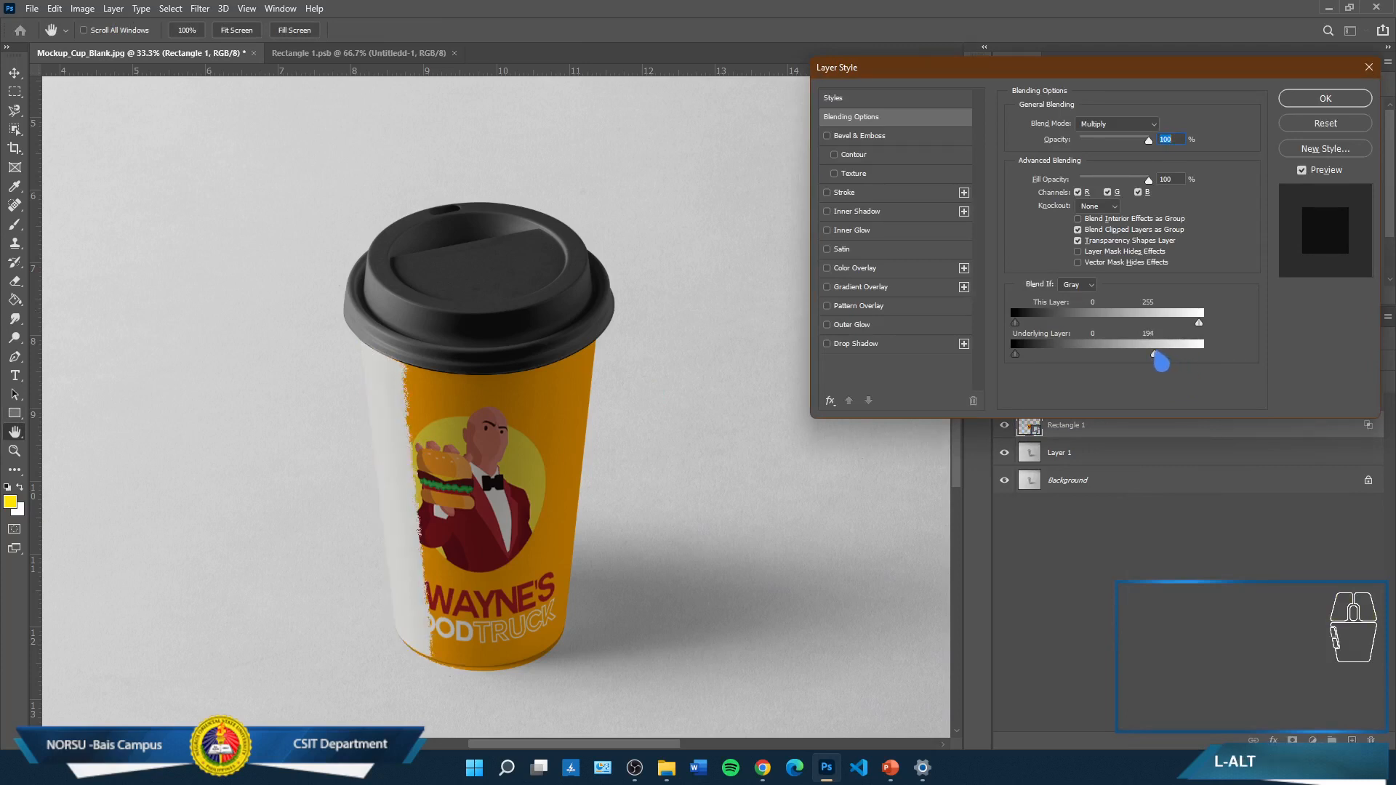
mouse_move(1162, 364)
mouse_down()
mouse_move(1234, 368)
mouse_move(1136, 367)
mouse_up()
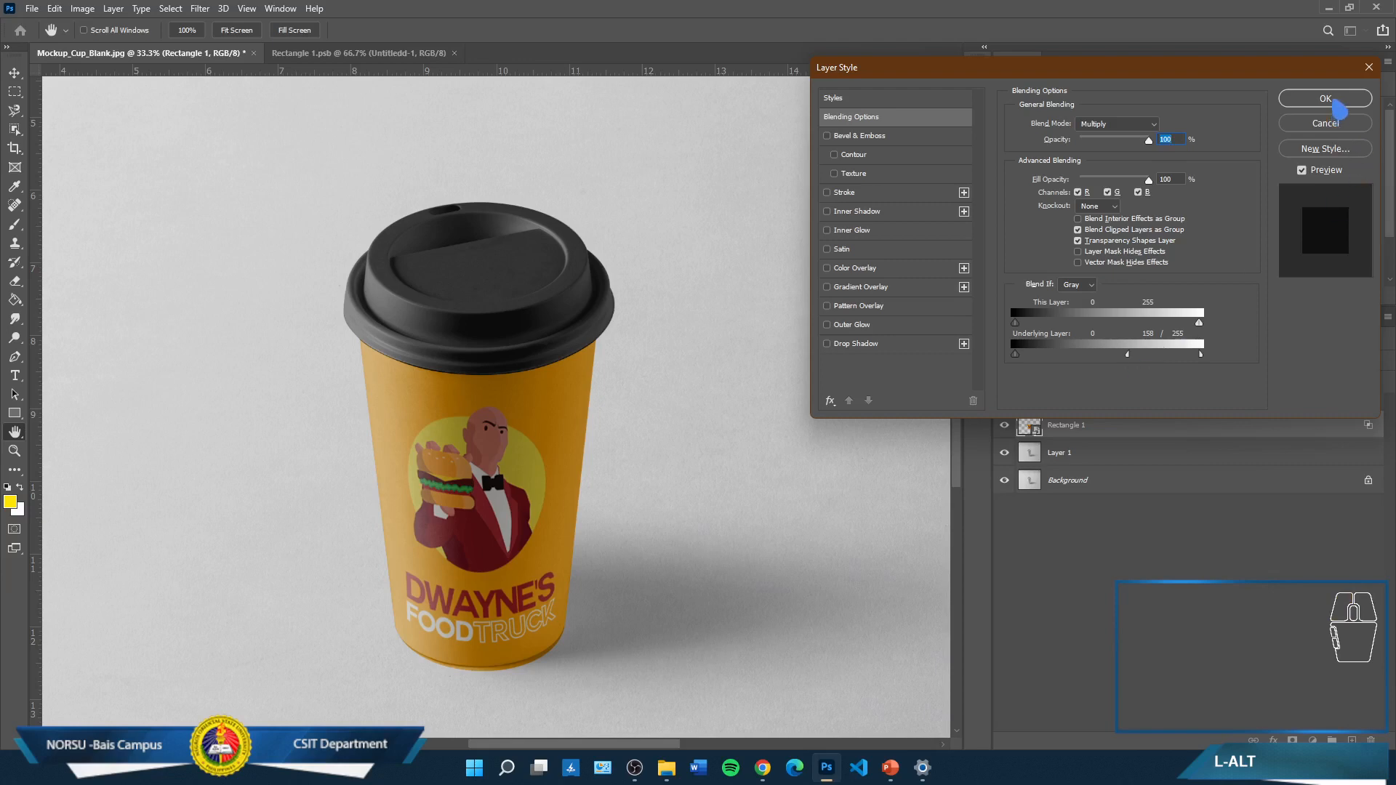
click(1335, 102)
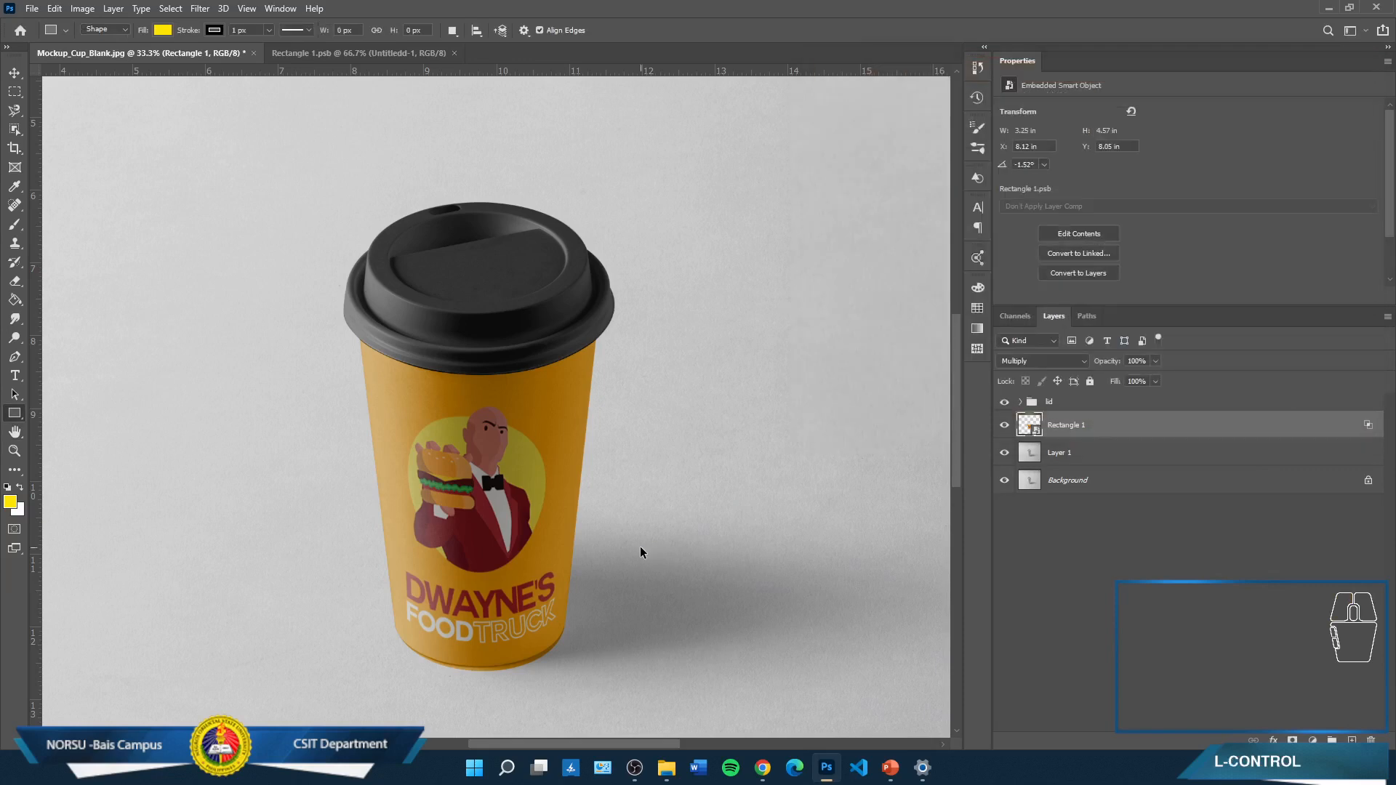
Warp the bottom edge of the Rectangle 1 artwork slightly upward so it follows the curve of the cup's base
key(ctrl+plus)
key(ctrl+plus)
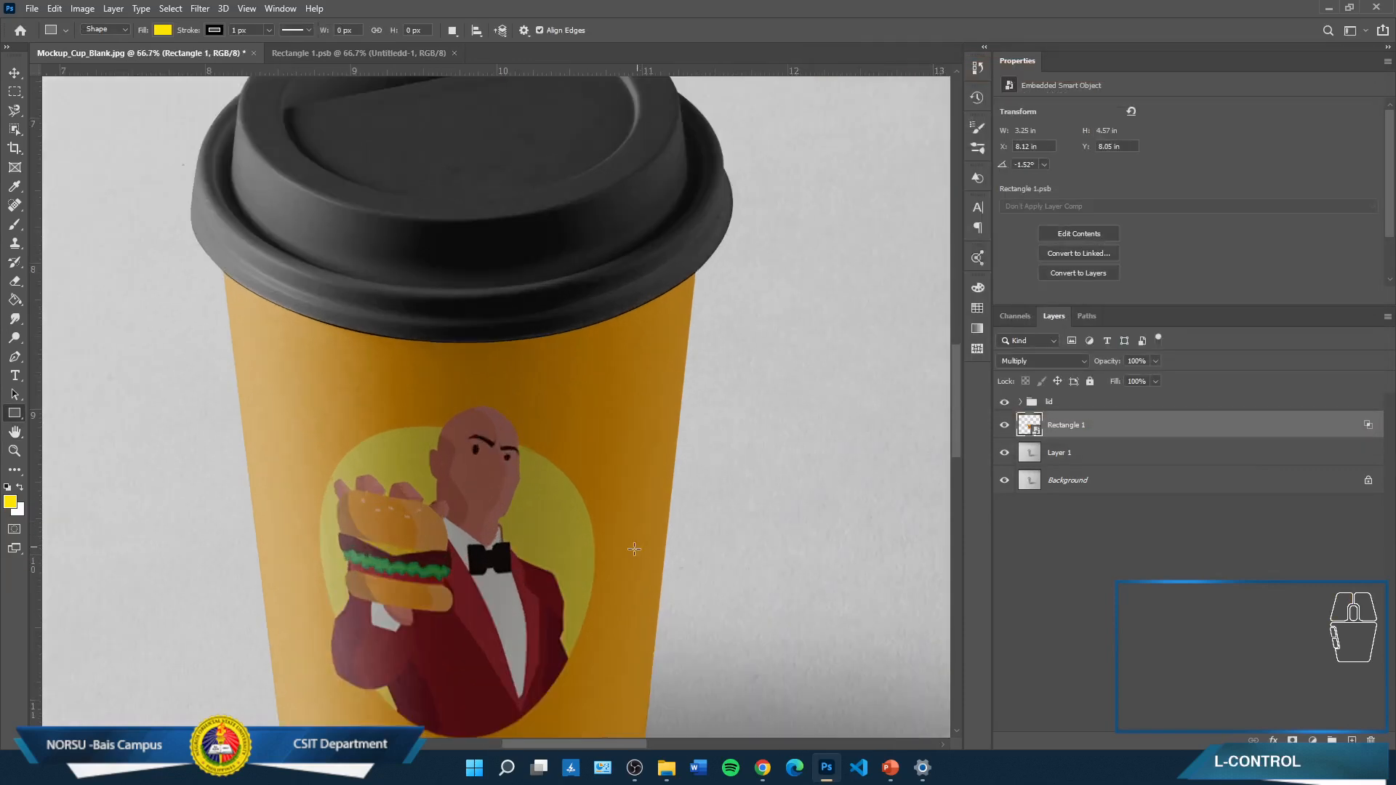
drag(441, 726, 455, 300)
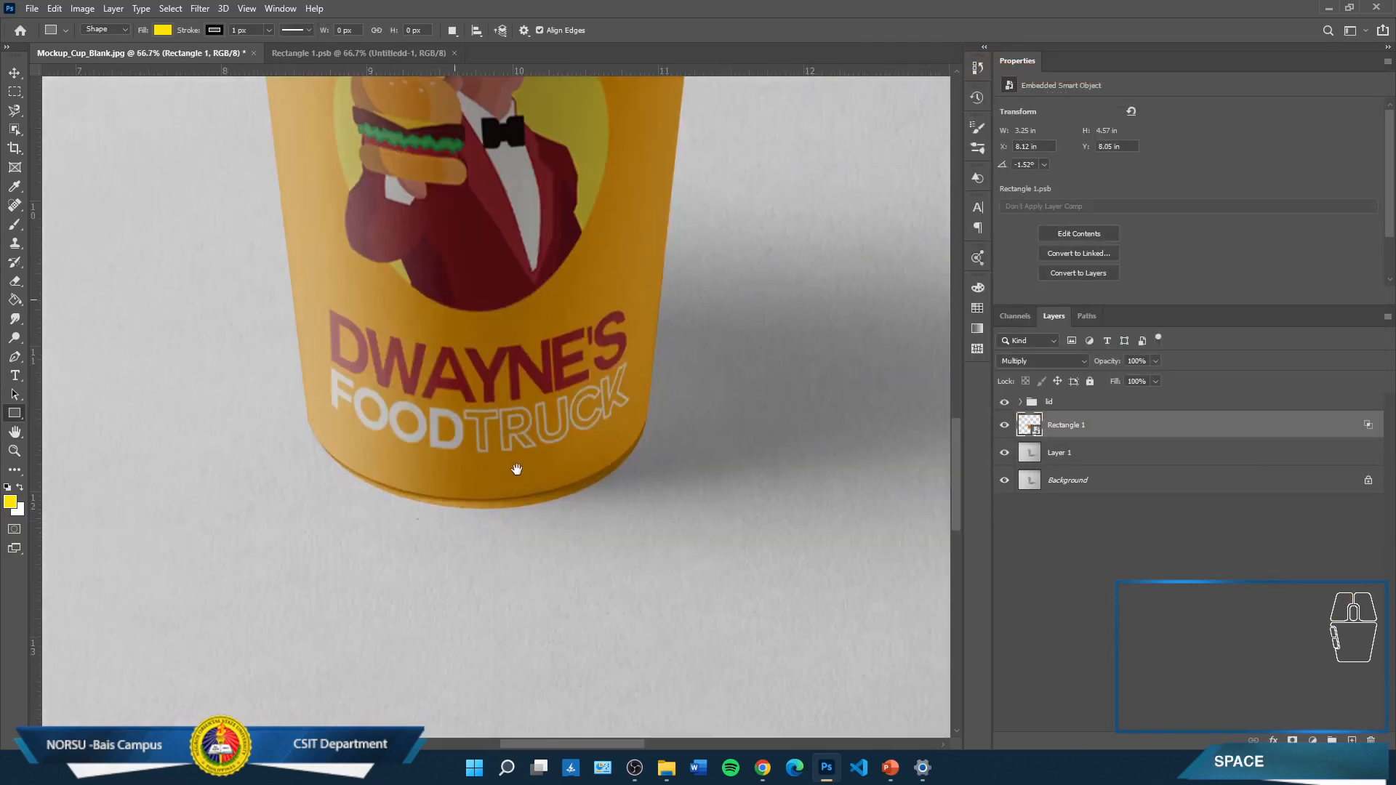
drag(516, 469, 488, 545)
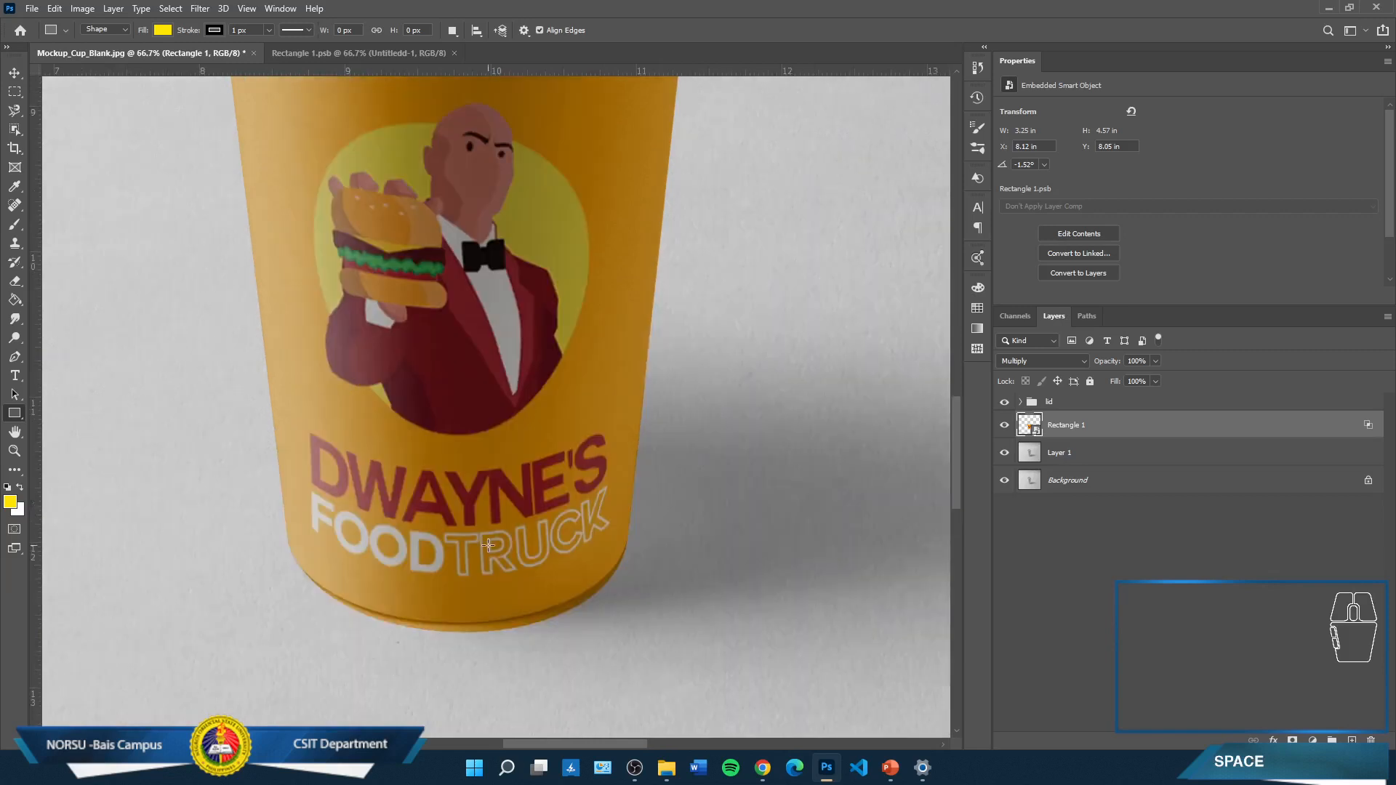
scroll(488, 546, up, 1)
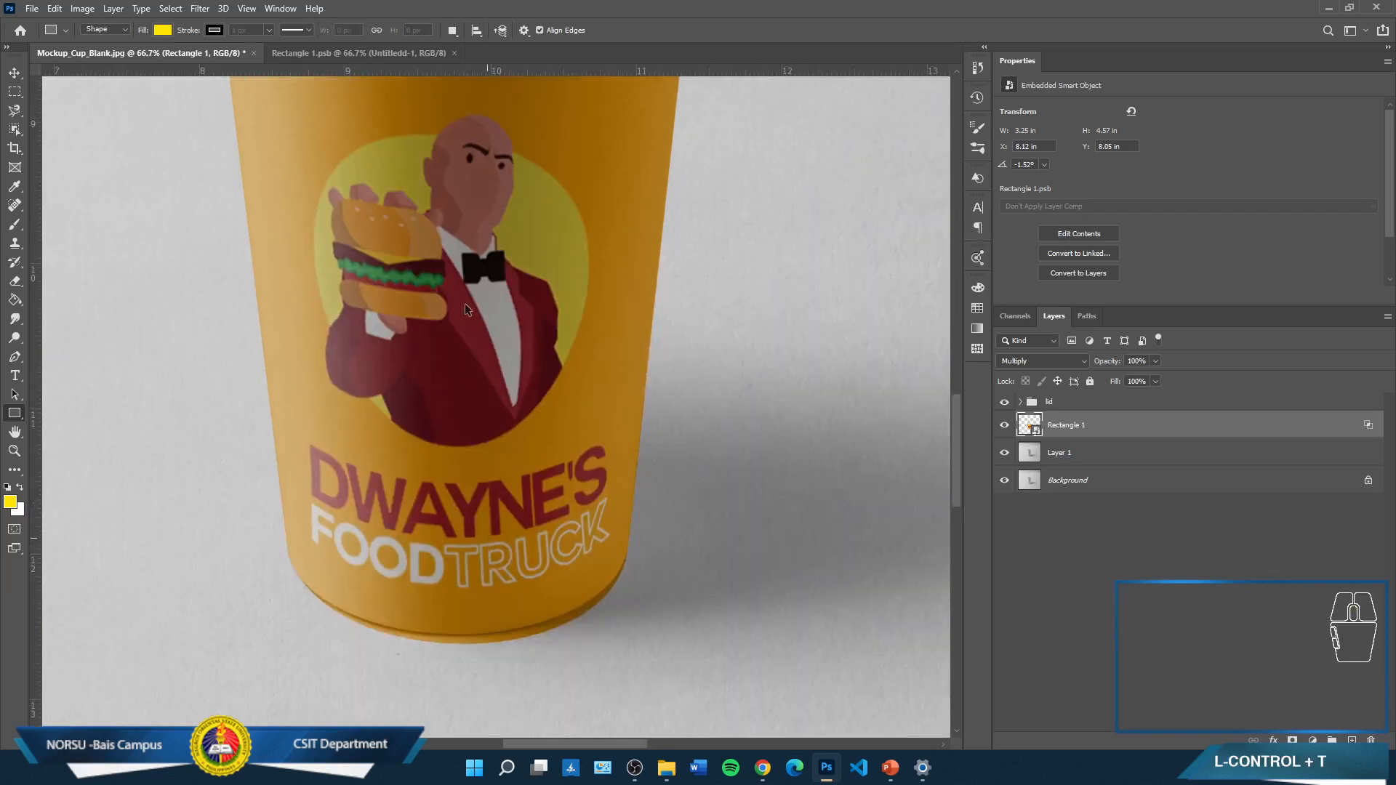
key(ctrl+t)
right_click(465, 269)
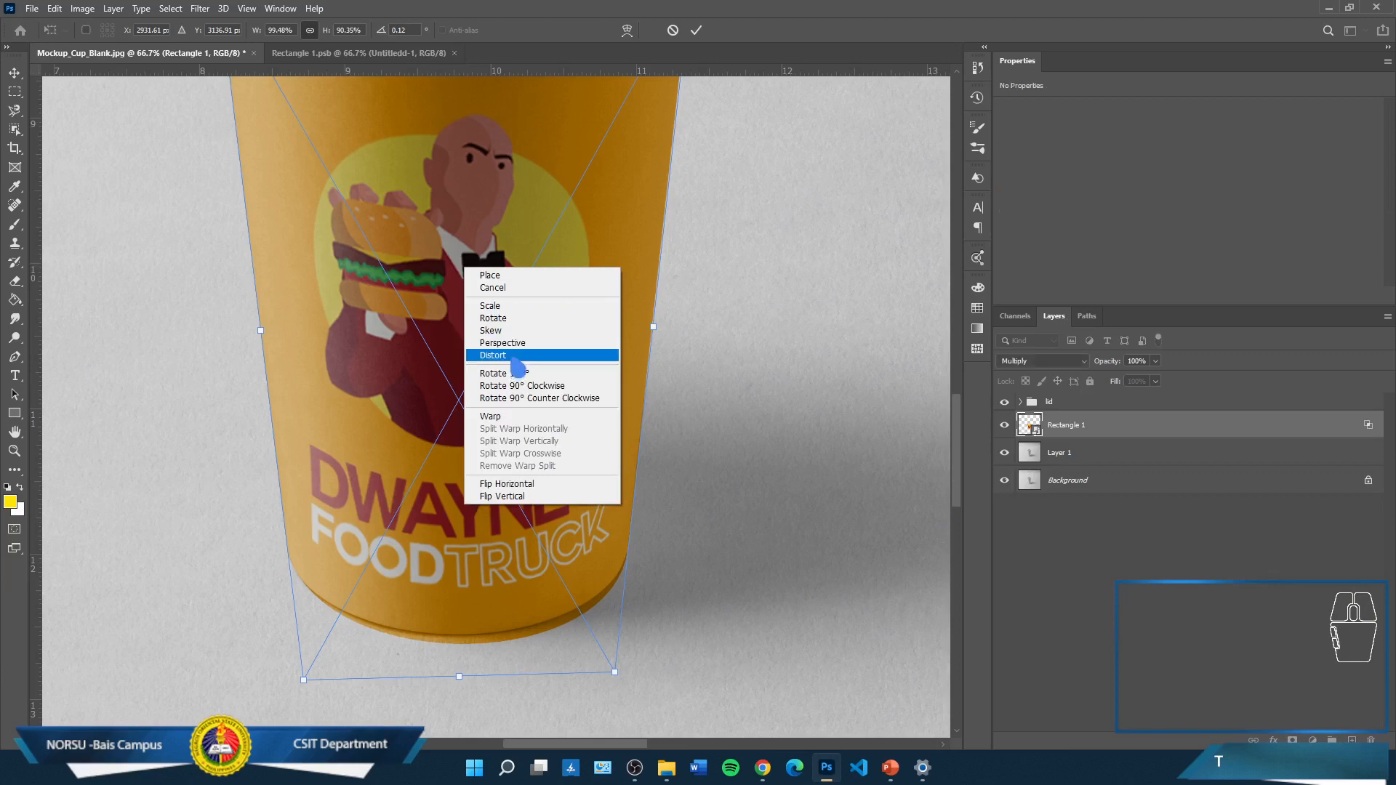
click(501, 417)
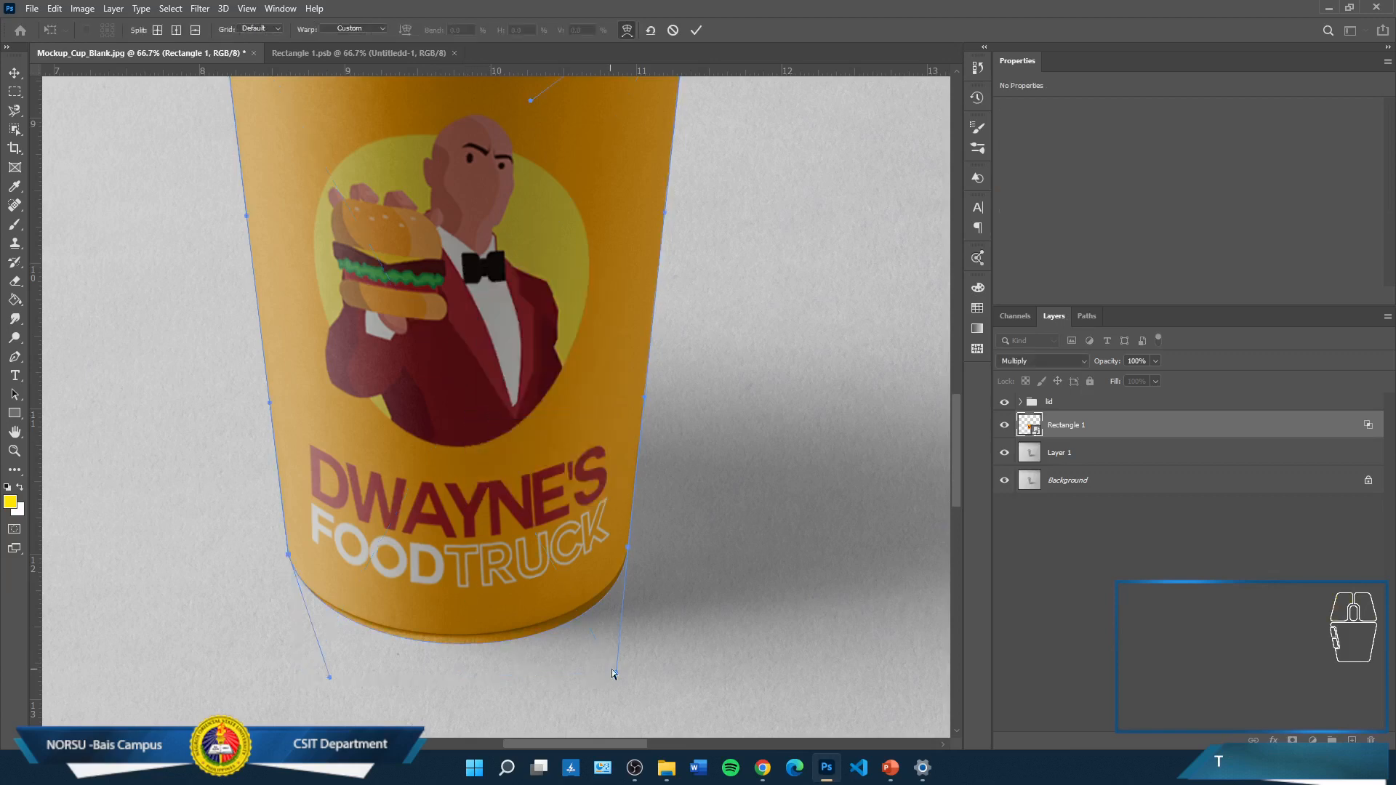
drag(618, 672, 599, 654)
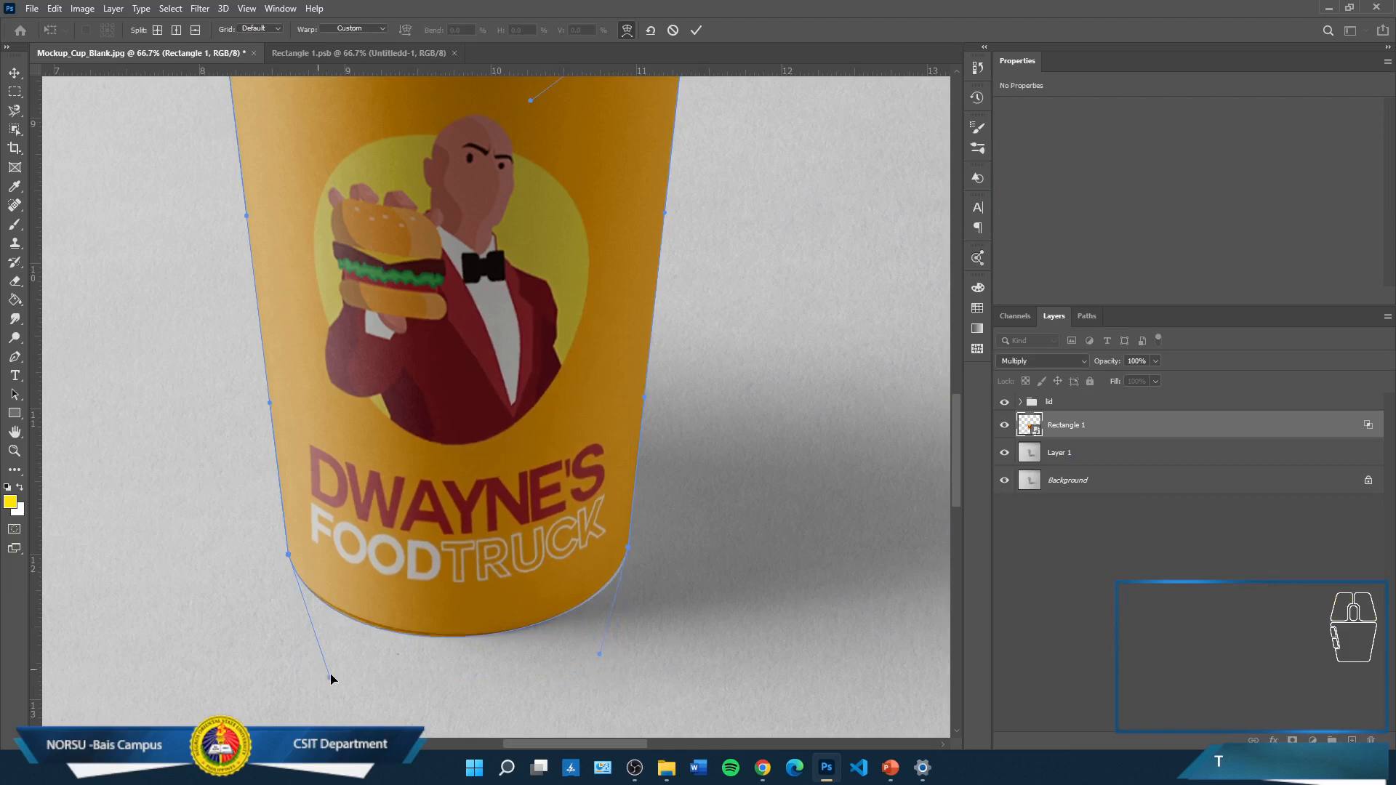
drag(331, 679, 324, 669)
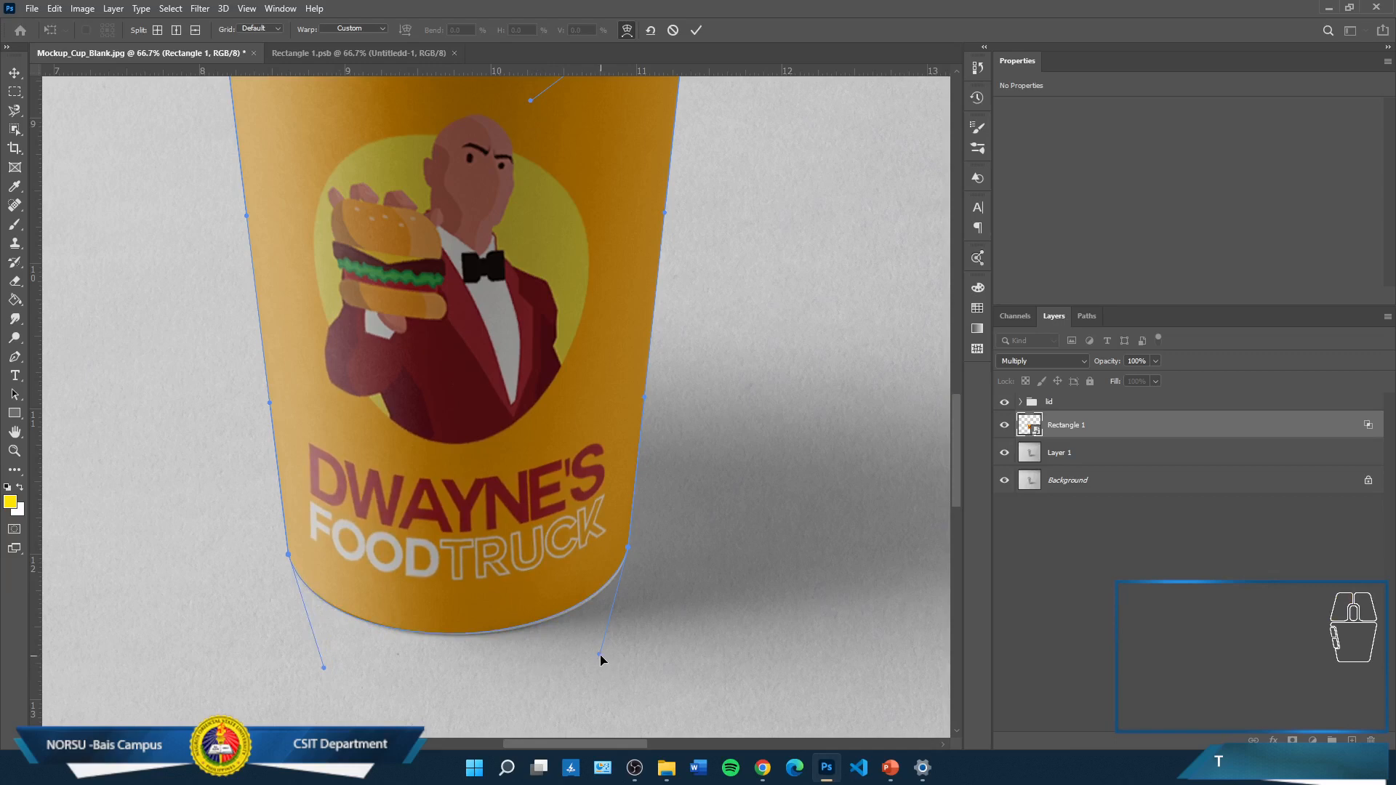
drag(600, 657, 609, 658)
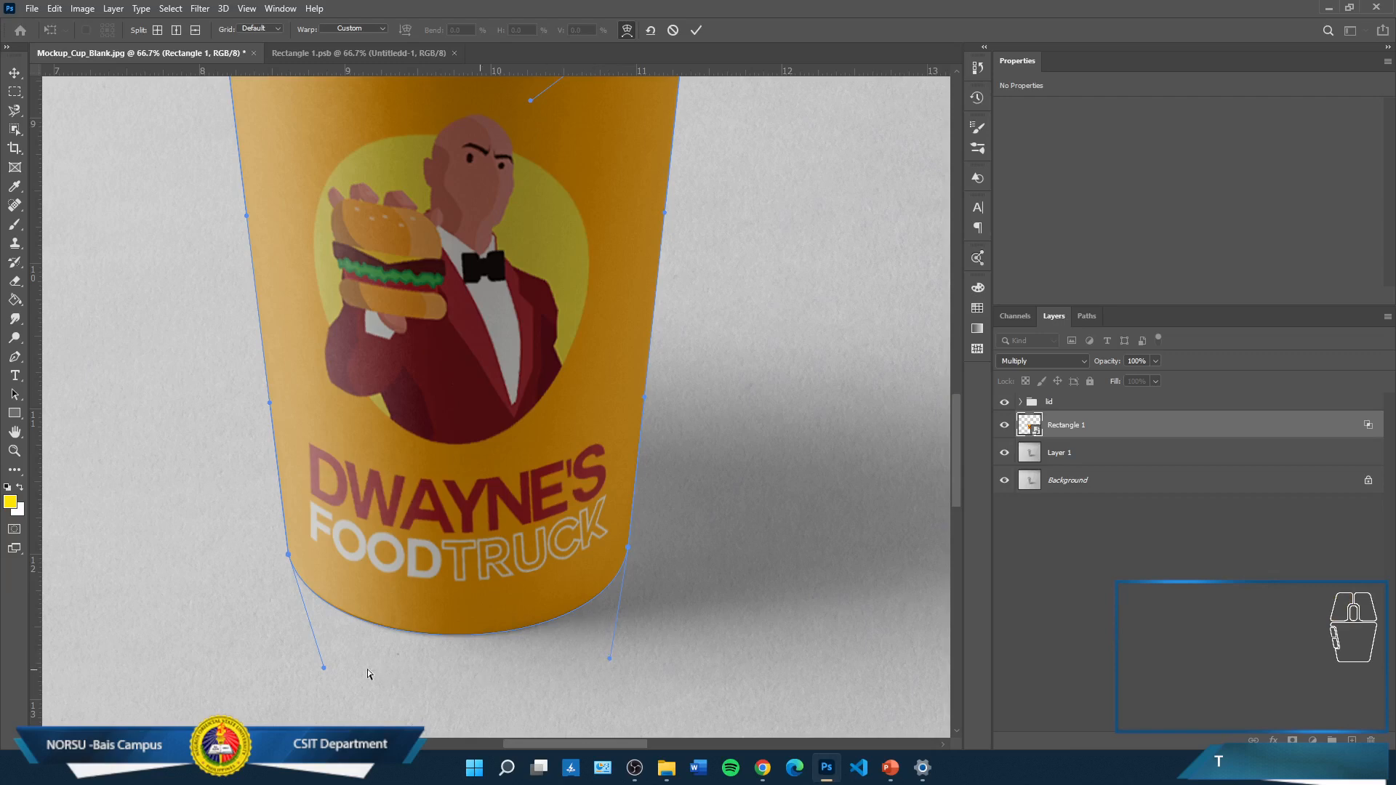
scroll(368, 674, up, 3)
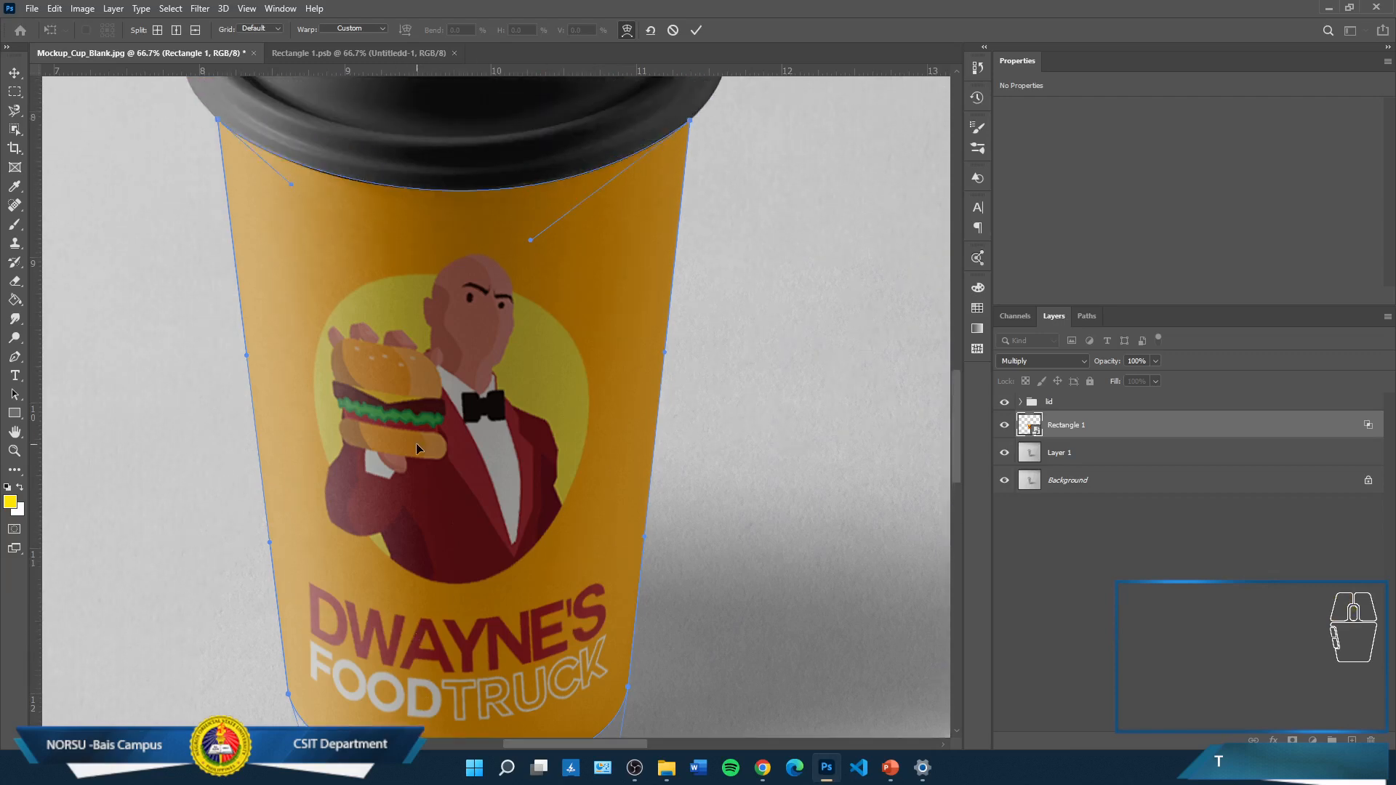
key(ctrl+Return)
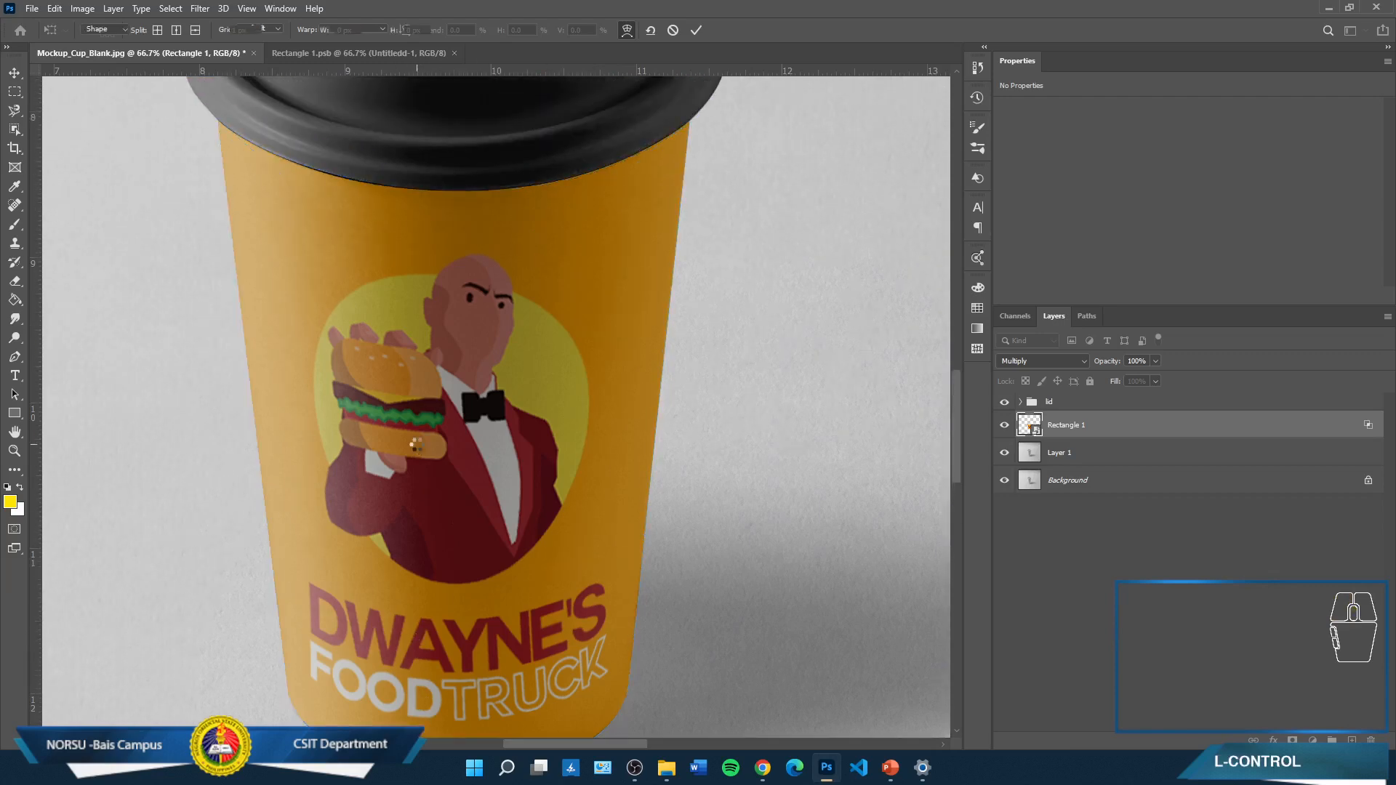
Examine how the artwork fits the cup, both in the whole image and closely along the bottom edge
key(ctrl+minus)
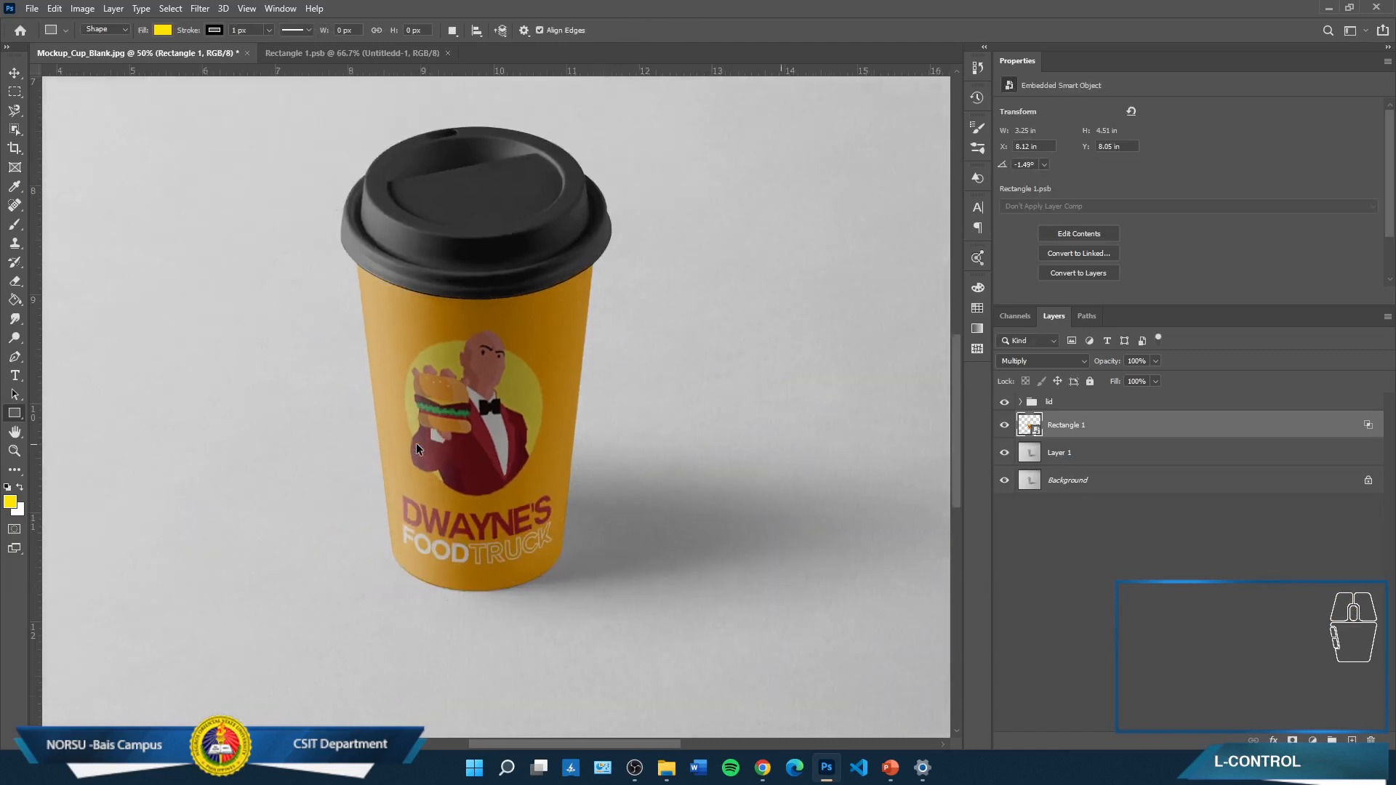
key(ctrl+minus)
key(ctrl+minus)
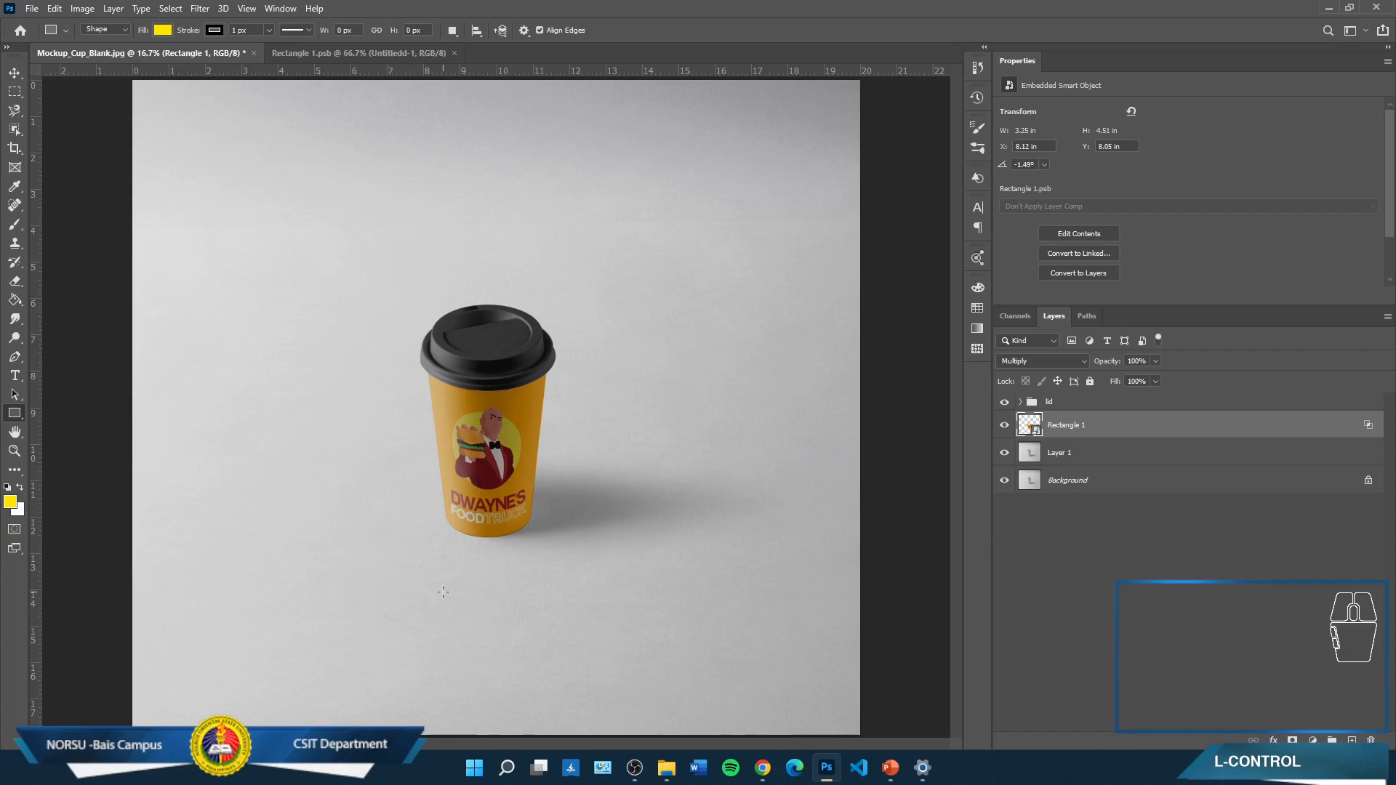
key(ctrl+plus)
key(ctrl+plus)
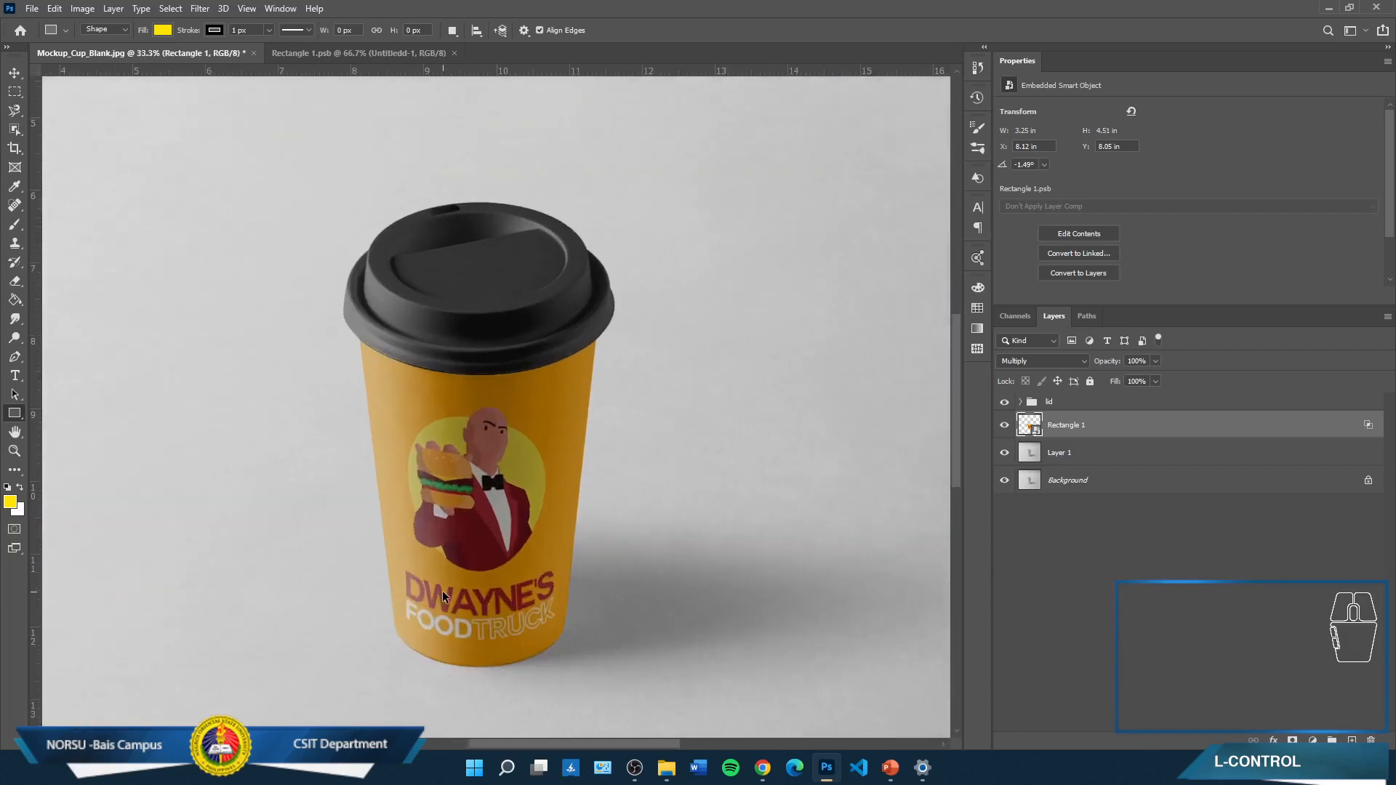
key(ctrl+plus)
key(ctrl+plus)
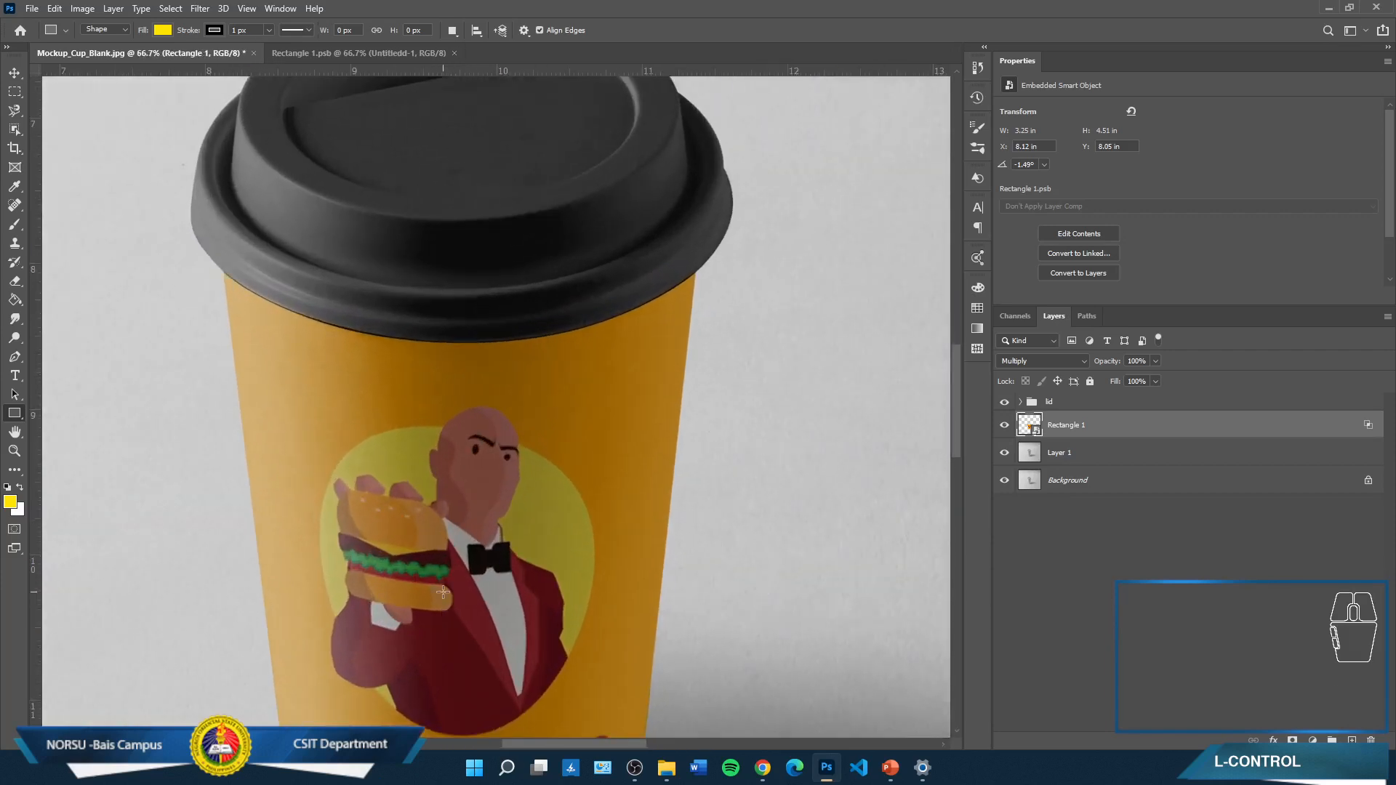
scroll(442, 592, down, 5)
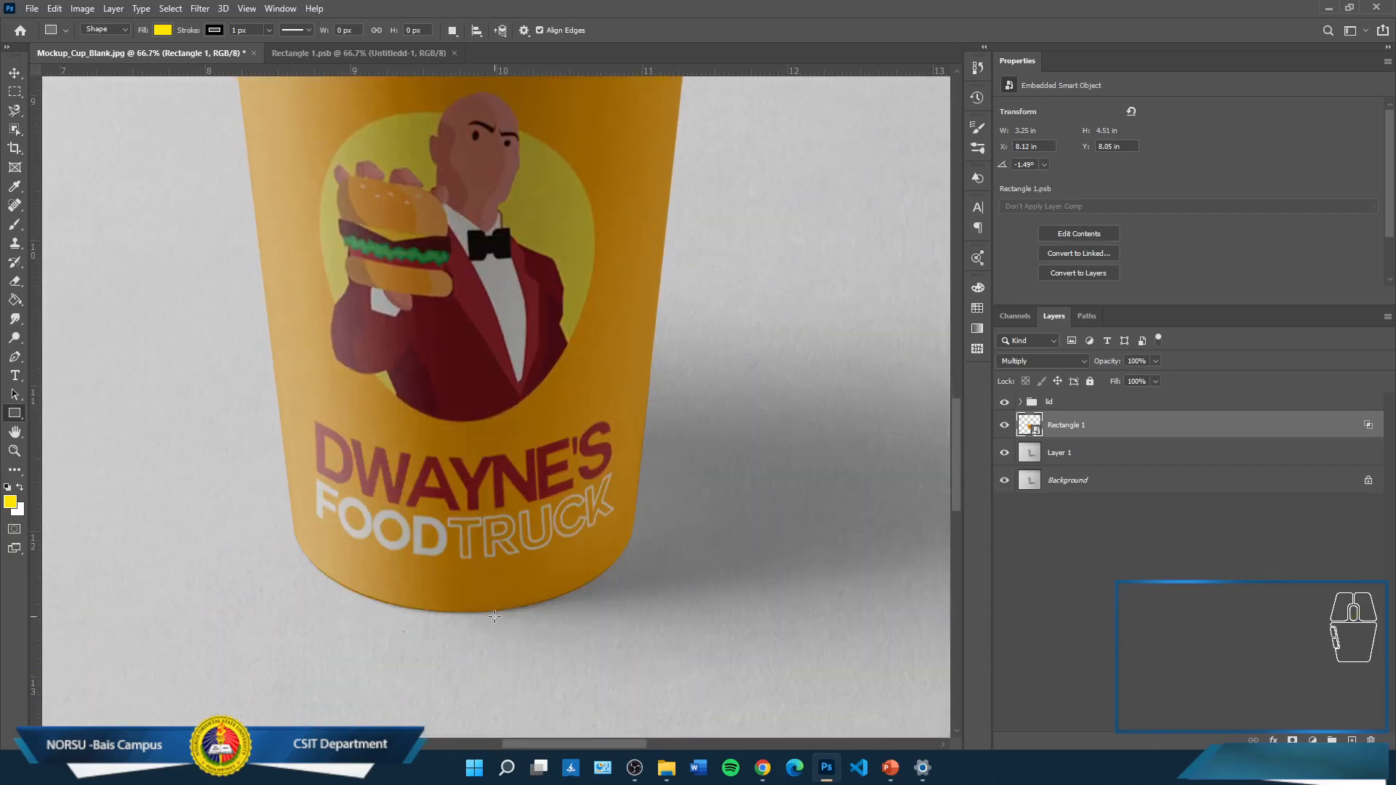
key(ctrl+plus)
key(ctrl+plus)
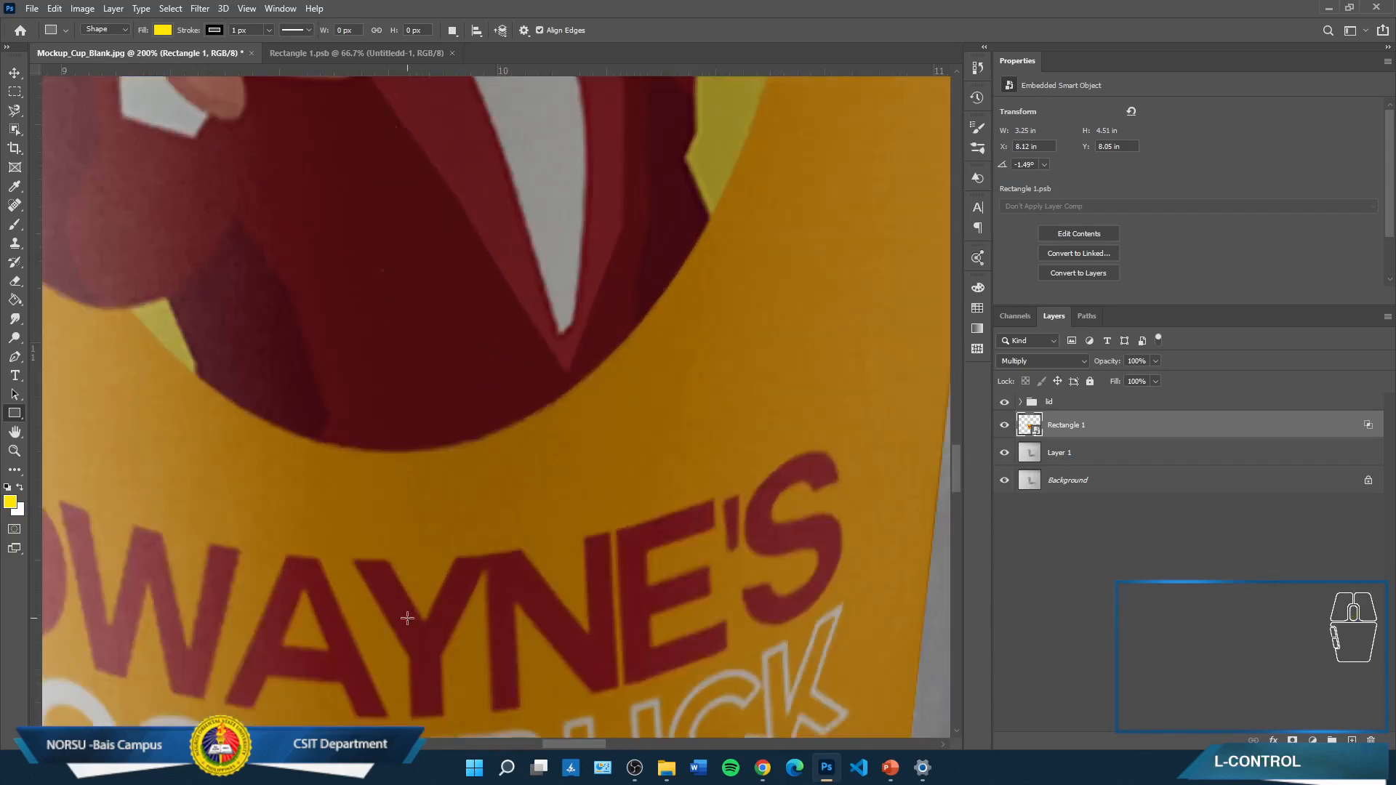
drag(407, 618, 630, 124)
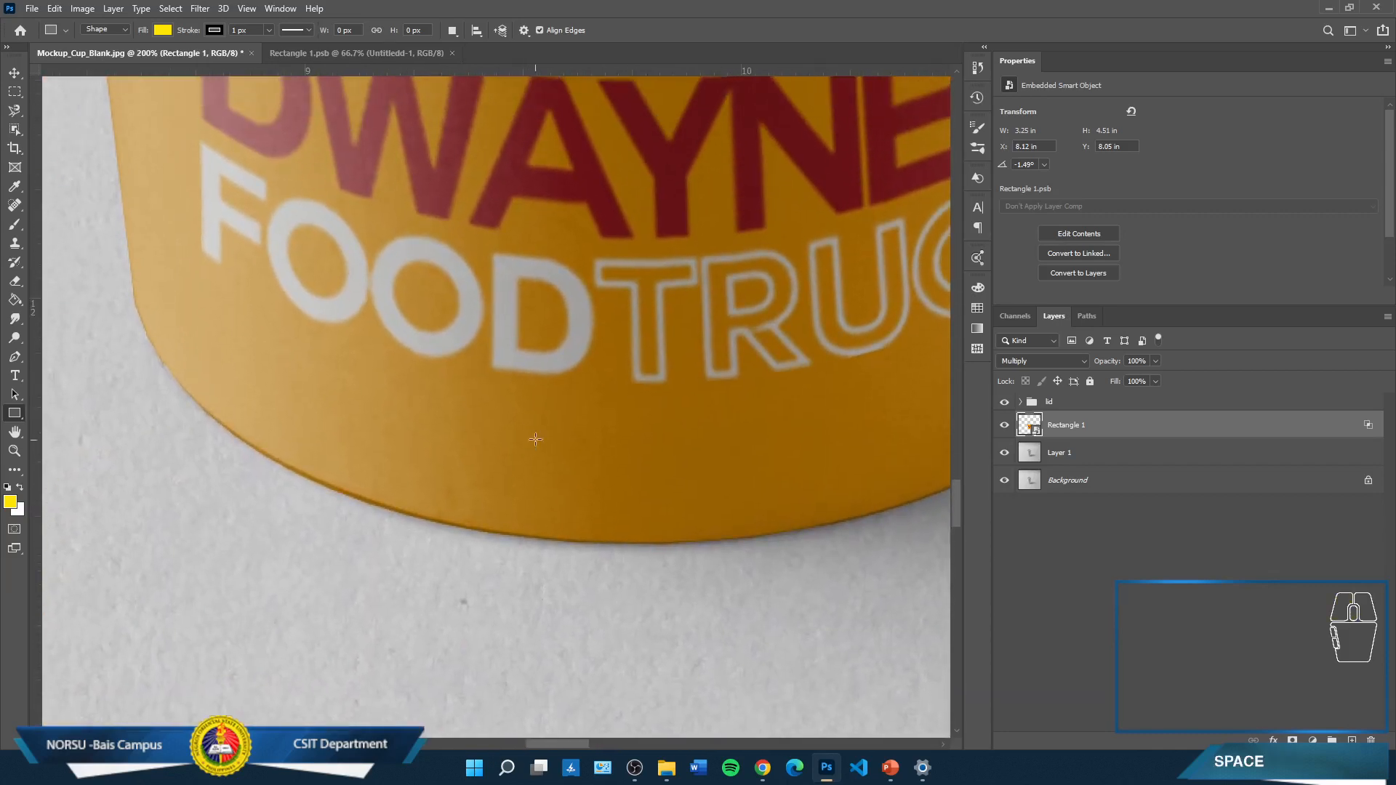
Reopen Rectangle 1's blending options and rejoin the Underlying Layer white Blend If slider at 255
key(b)
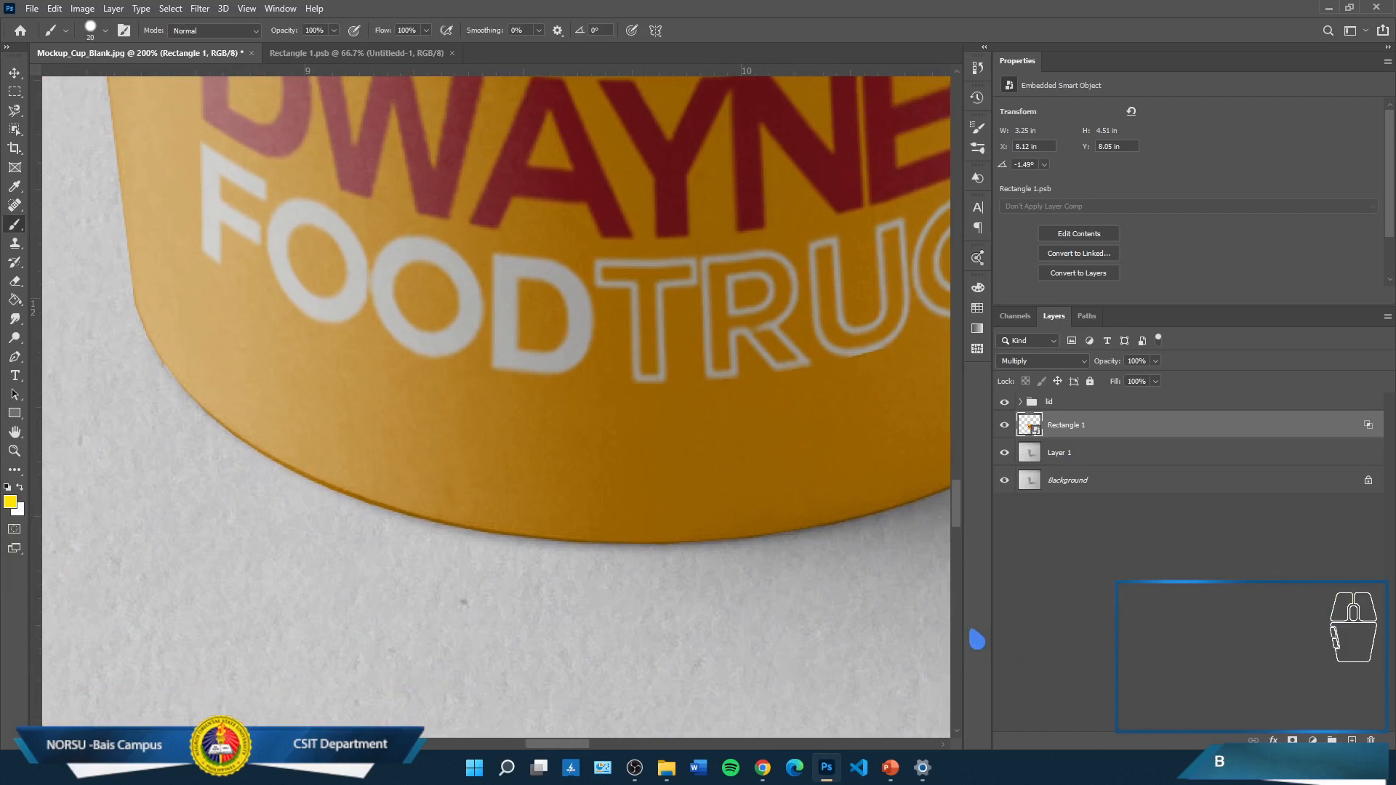
scroll(405, 463, up, 3)
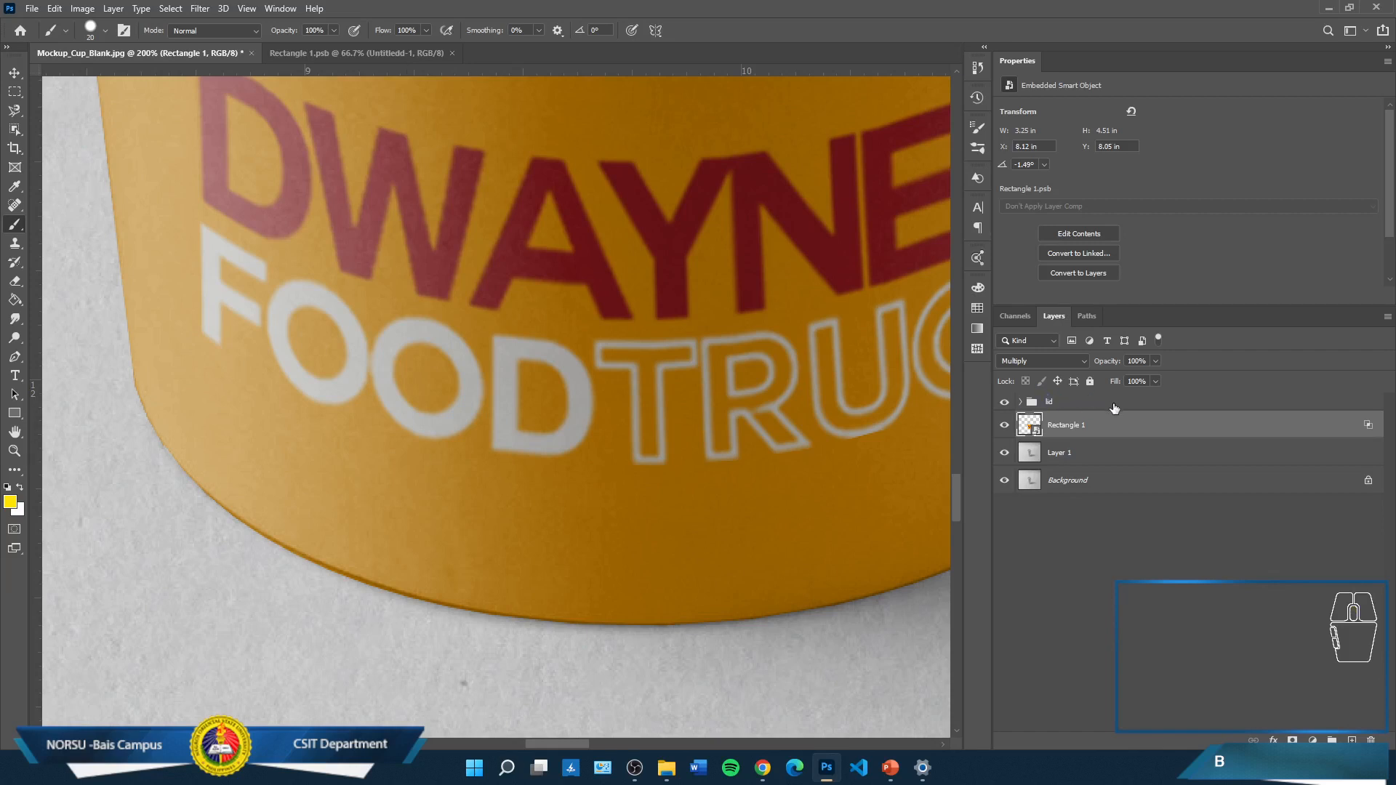
key(ctrl+minus)
key(ctrl+minus)
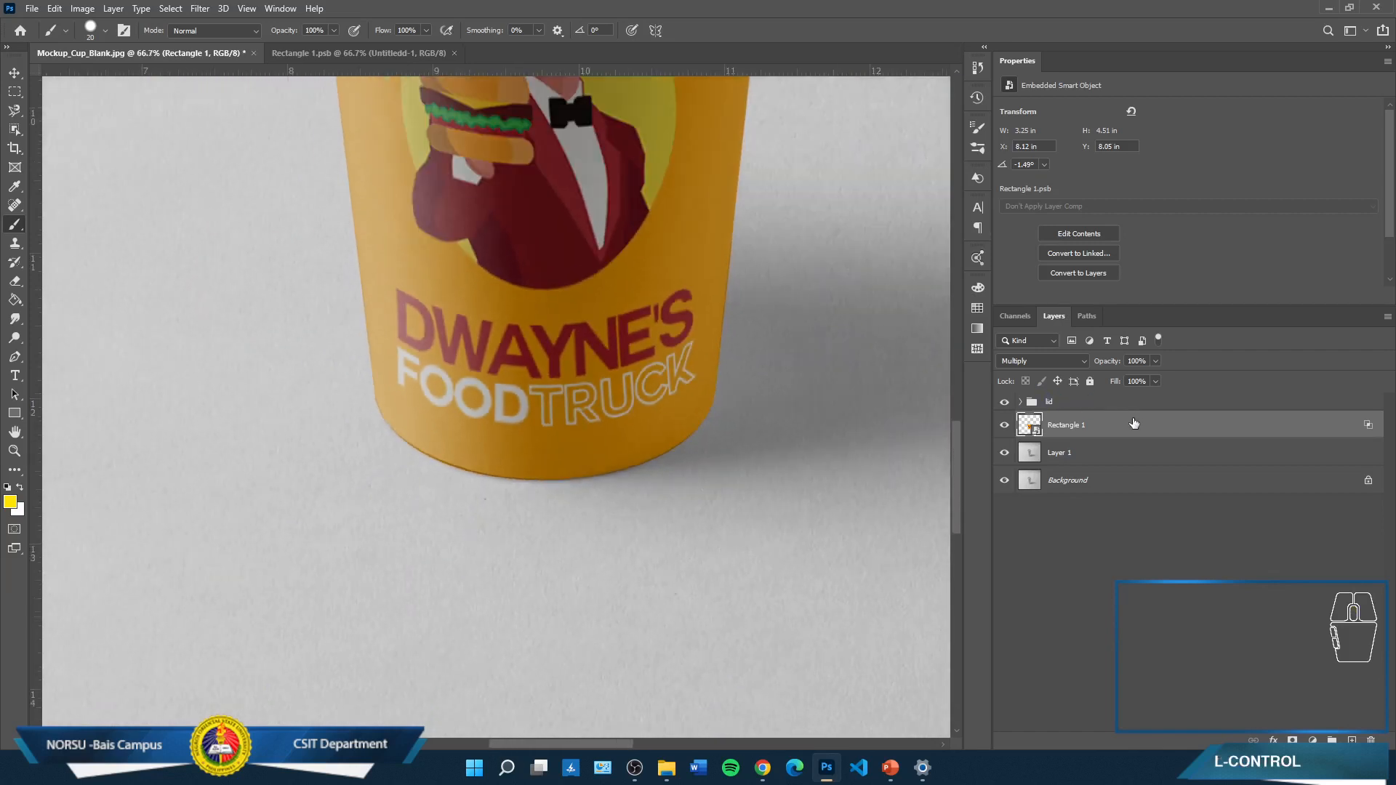
right_click(1134, 423)
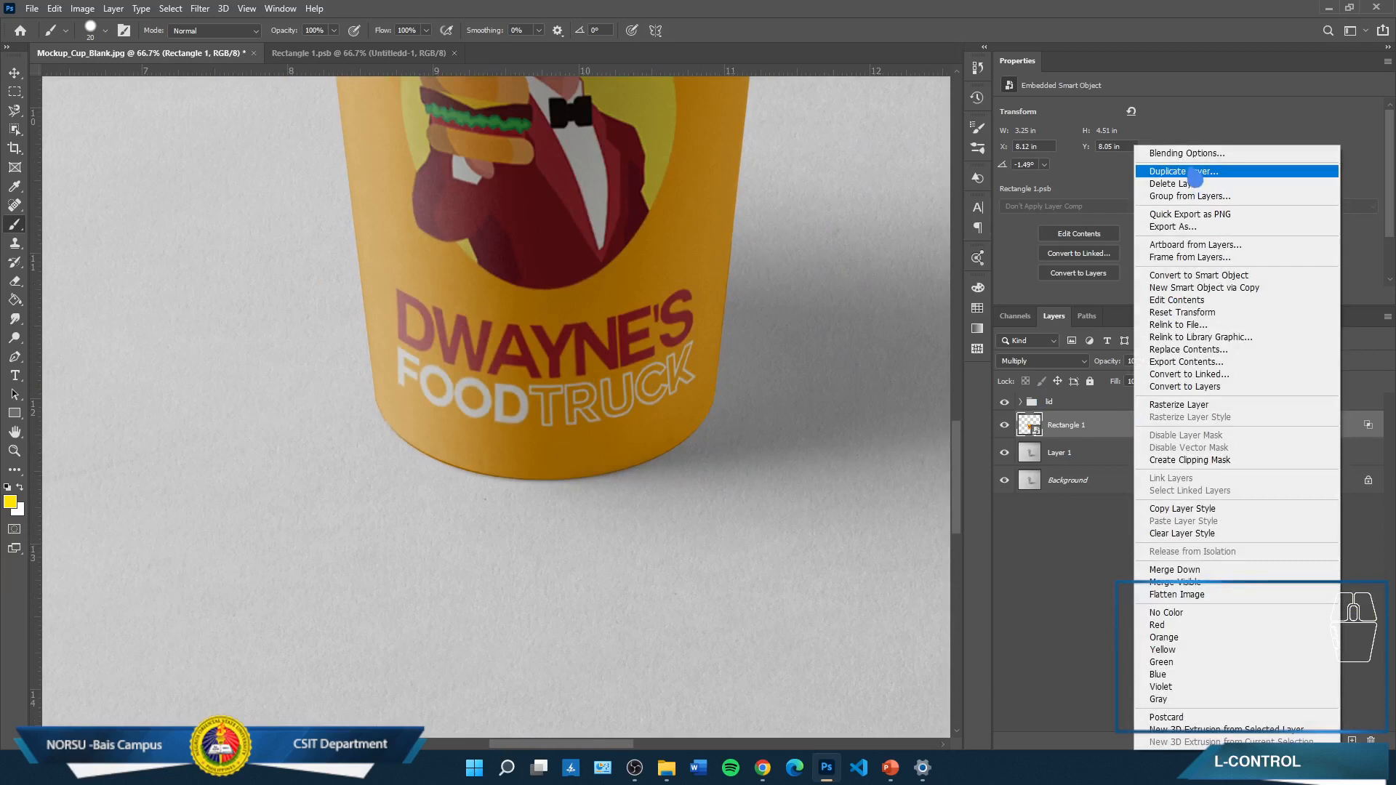
click(1201, 157)
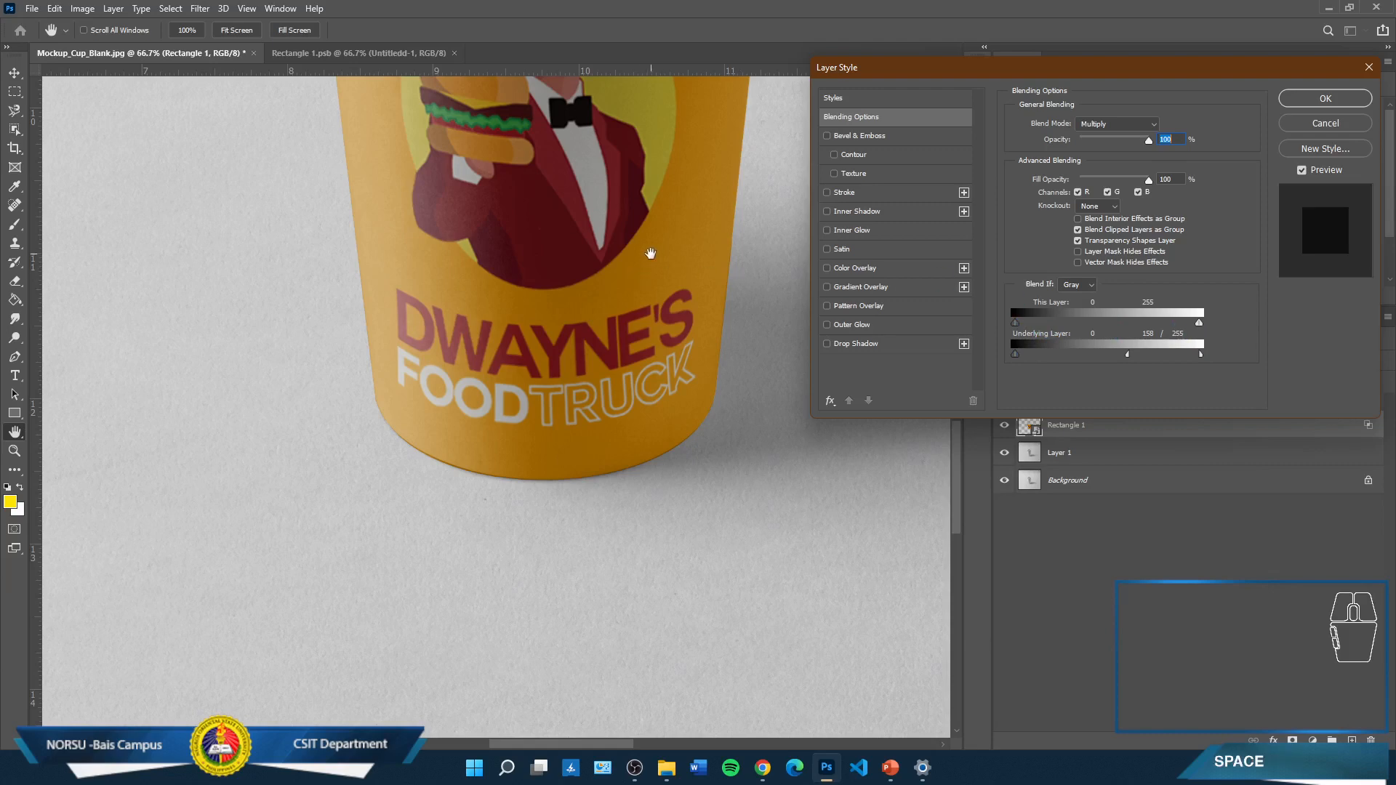
drag(652, 253, 424, 479)
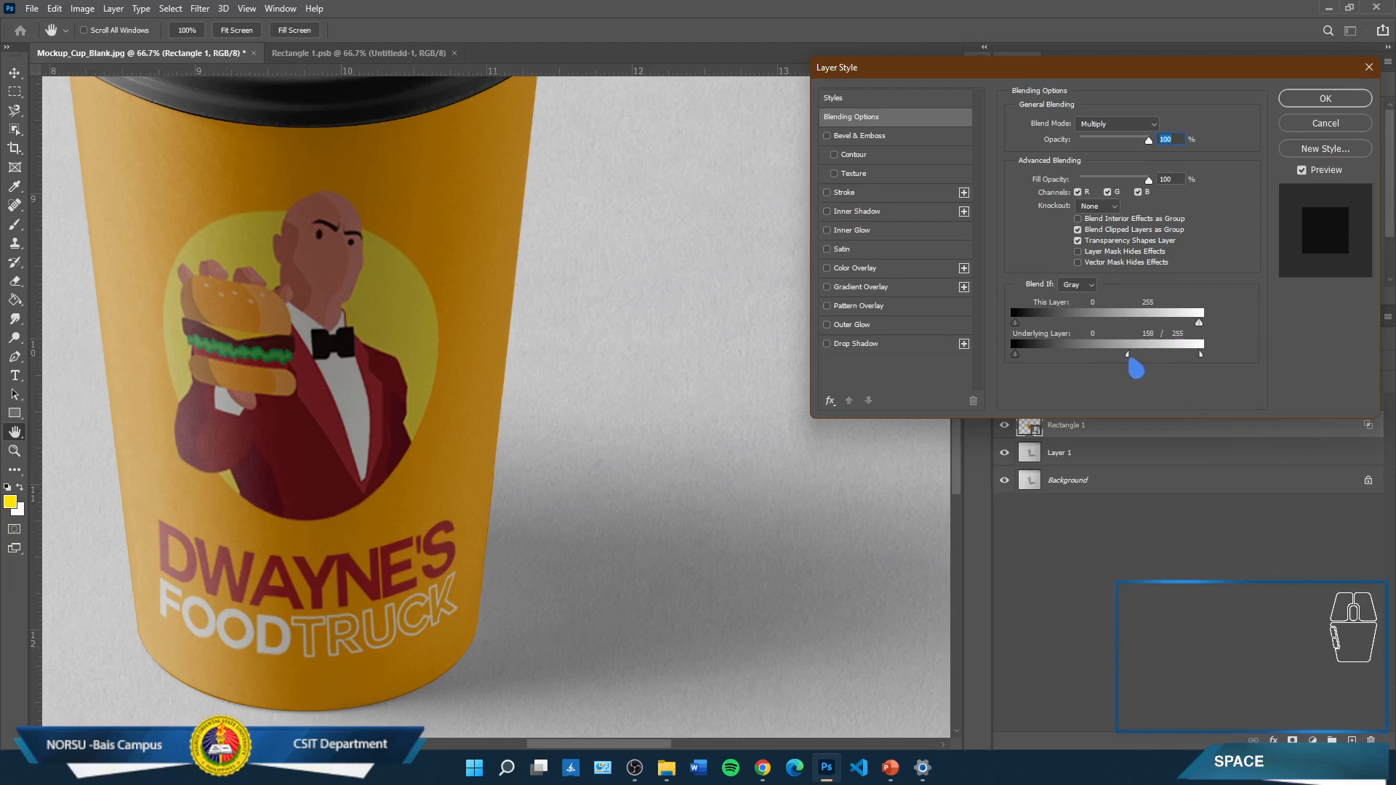
drag(1135, 364, 1221, 370)
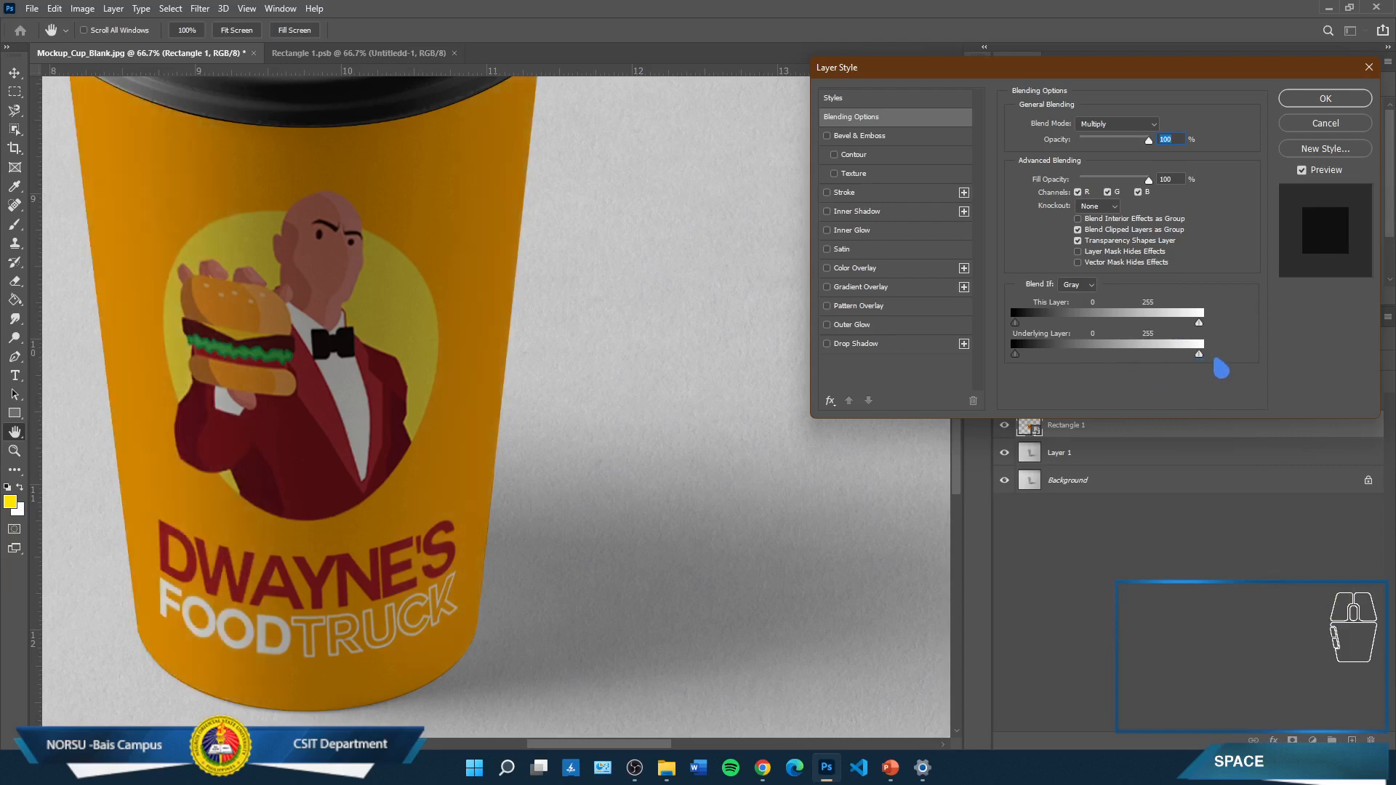
Try splitting the Underlying Layer black Blend If slider to 0 / 148 and return it to 0
drag(1024, 367, 994, 366)
key(alt)
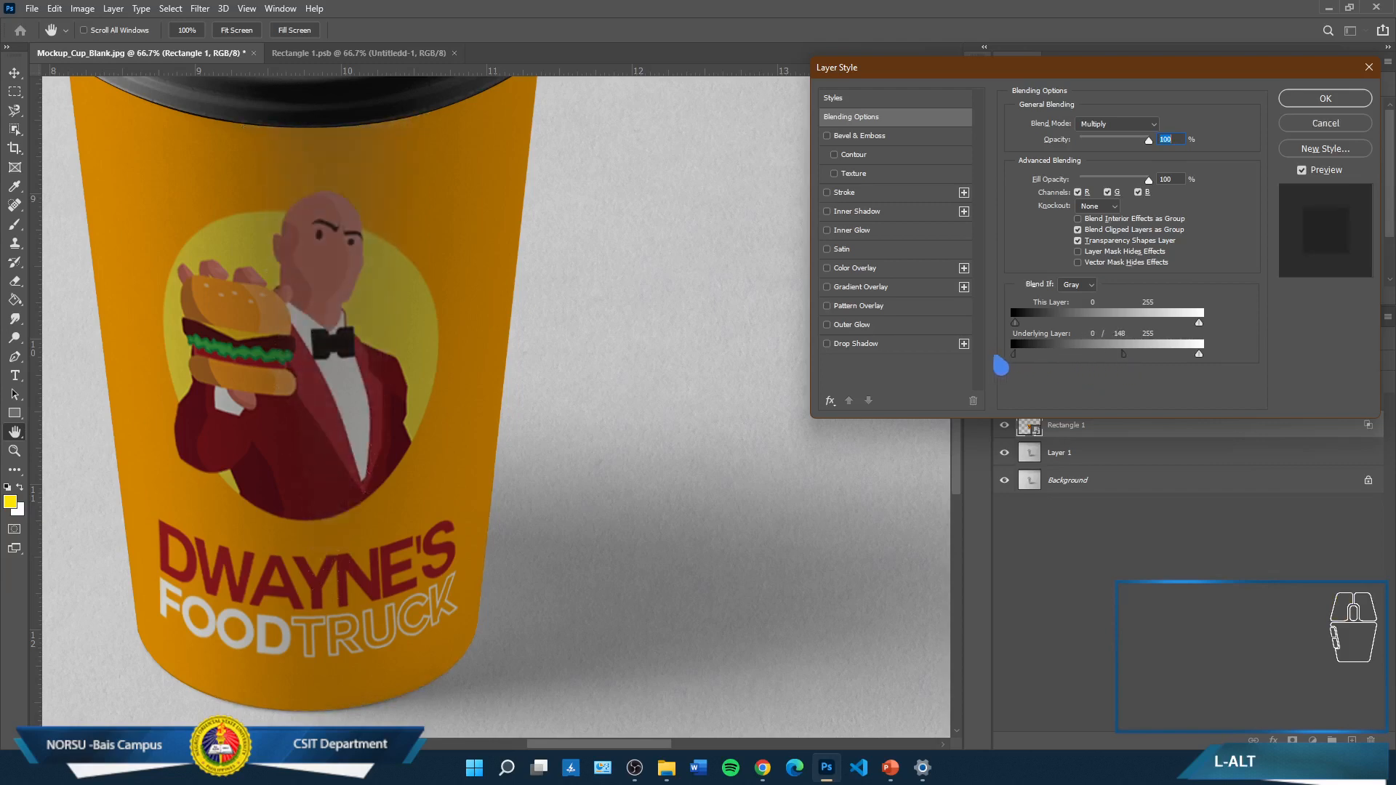
drag(1136, 362, 1004, 339)
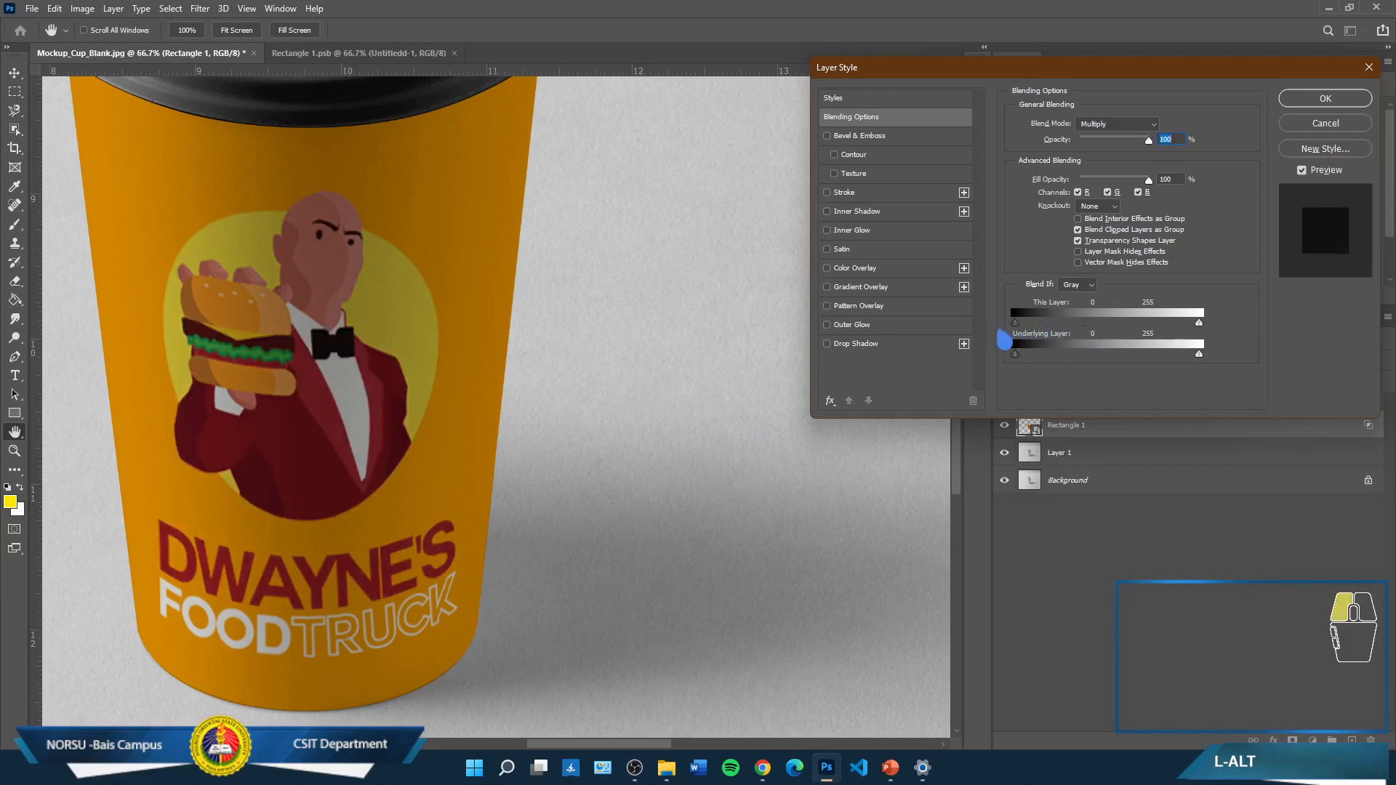
Split the Underlying Layer white Blend If slider to 161 / 255 and apply the blending options
mouse_move(1202, 329)
mouse_down()
mouse_move(1117, 334)
mouse_move(1222, 333)
mouse_up()
drag(1125, 333, 1145, 375)
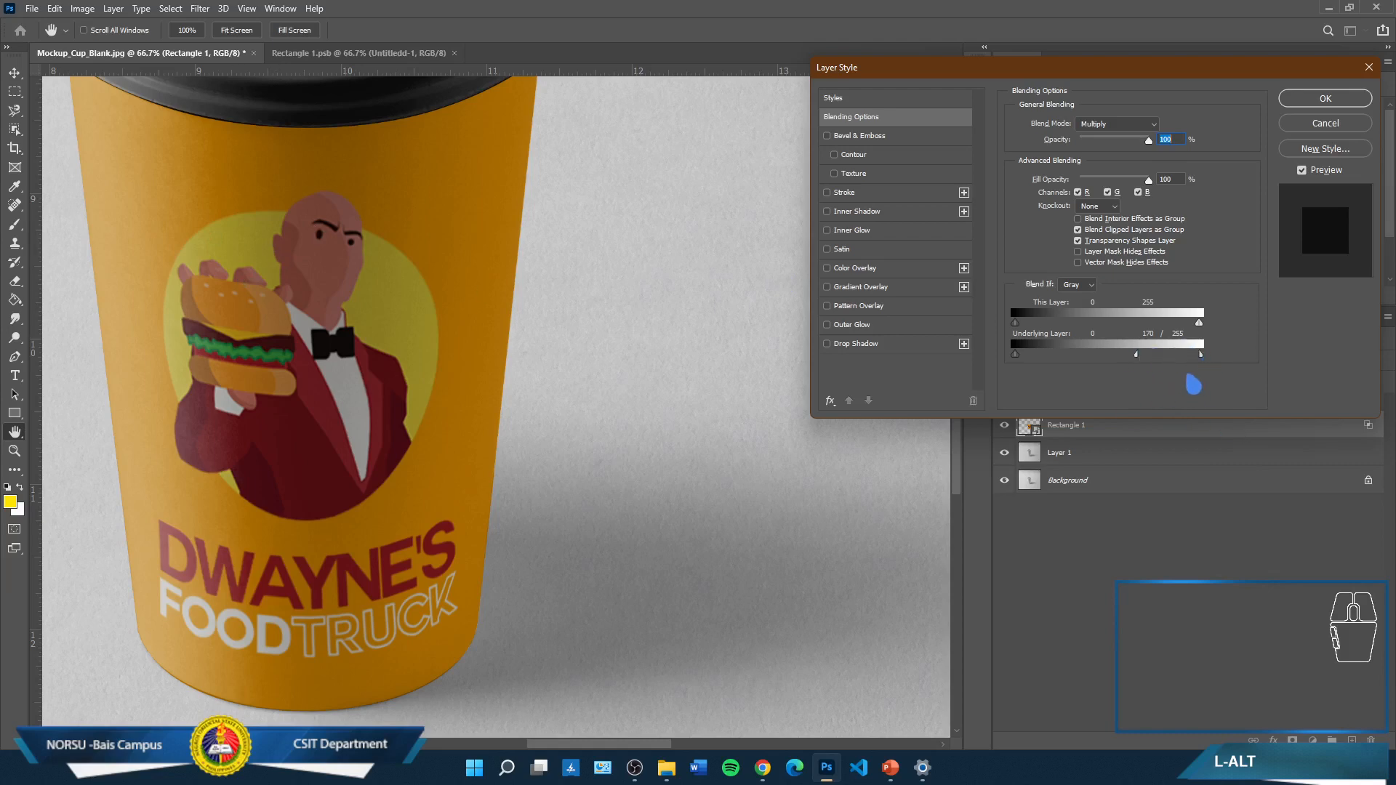
drag(1136, 356, 1138, 373)
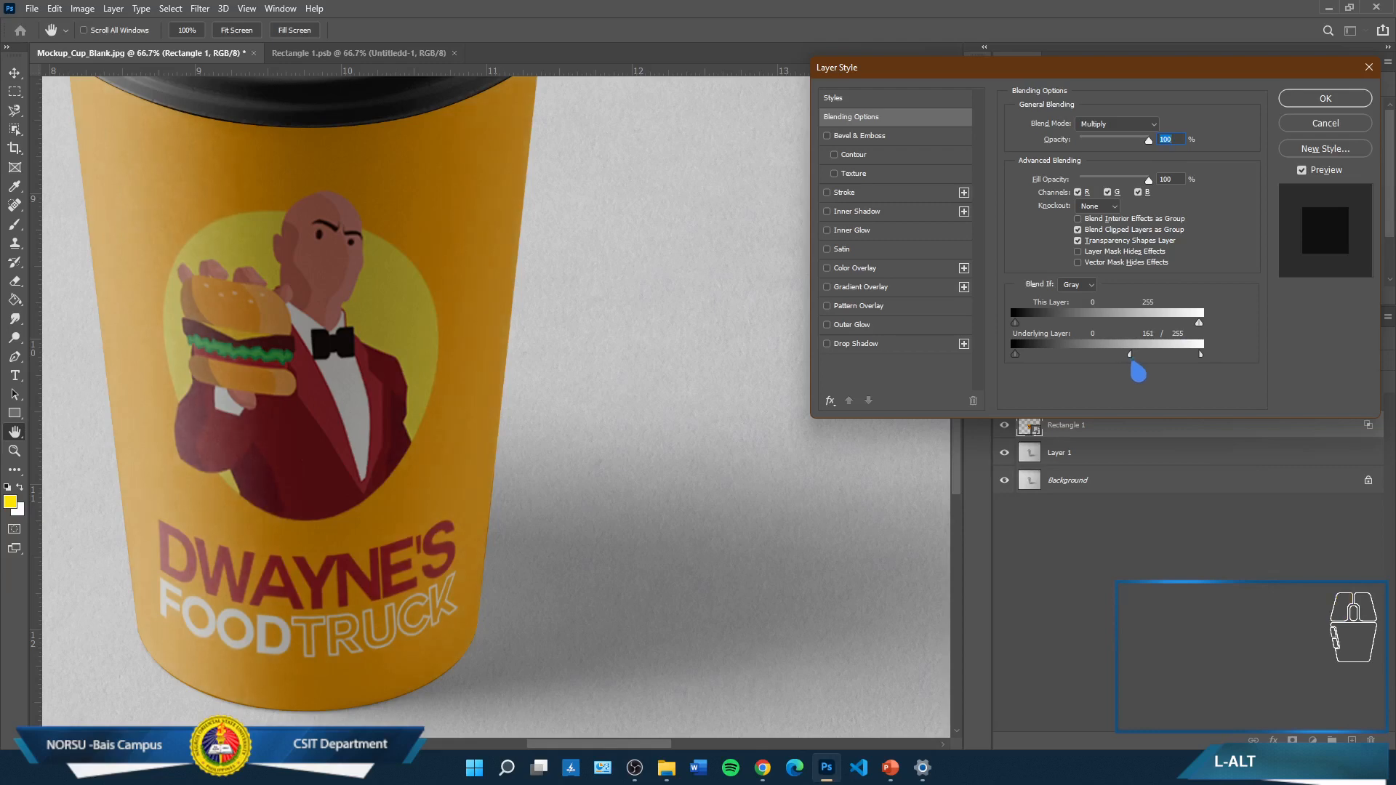
click(1298, 102)
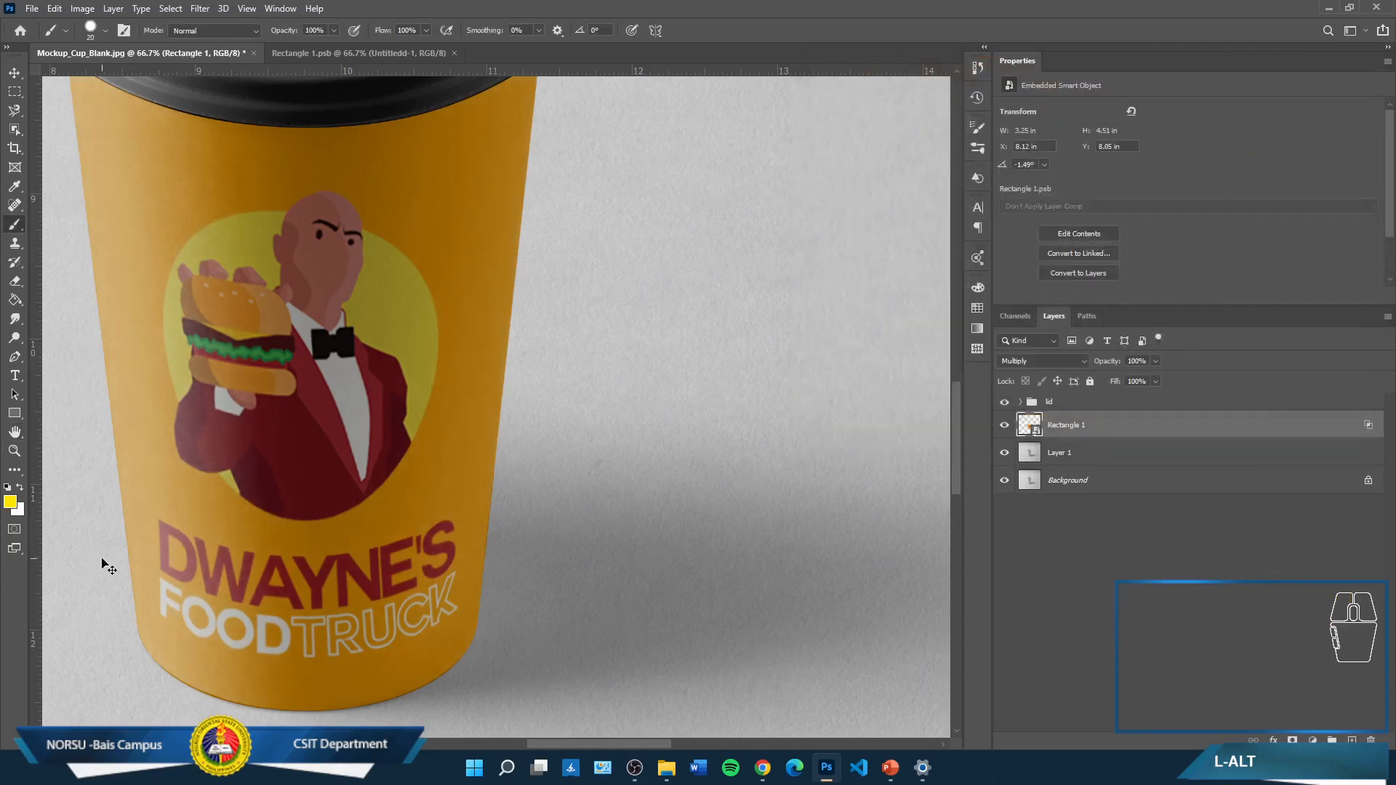
Start warping the Rectangle 1 artwork and raise its lower-left curve handle slightly to match the cup's base
key(ctrl+minus)
key(ctrl+minus)
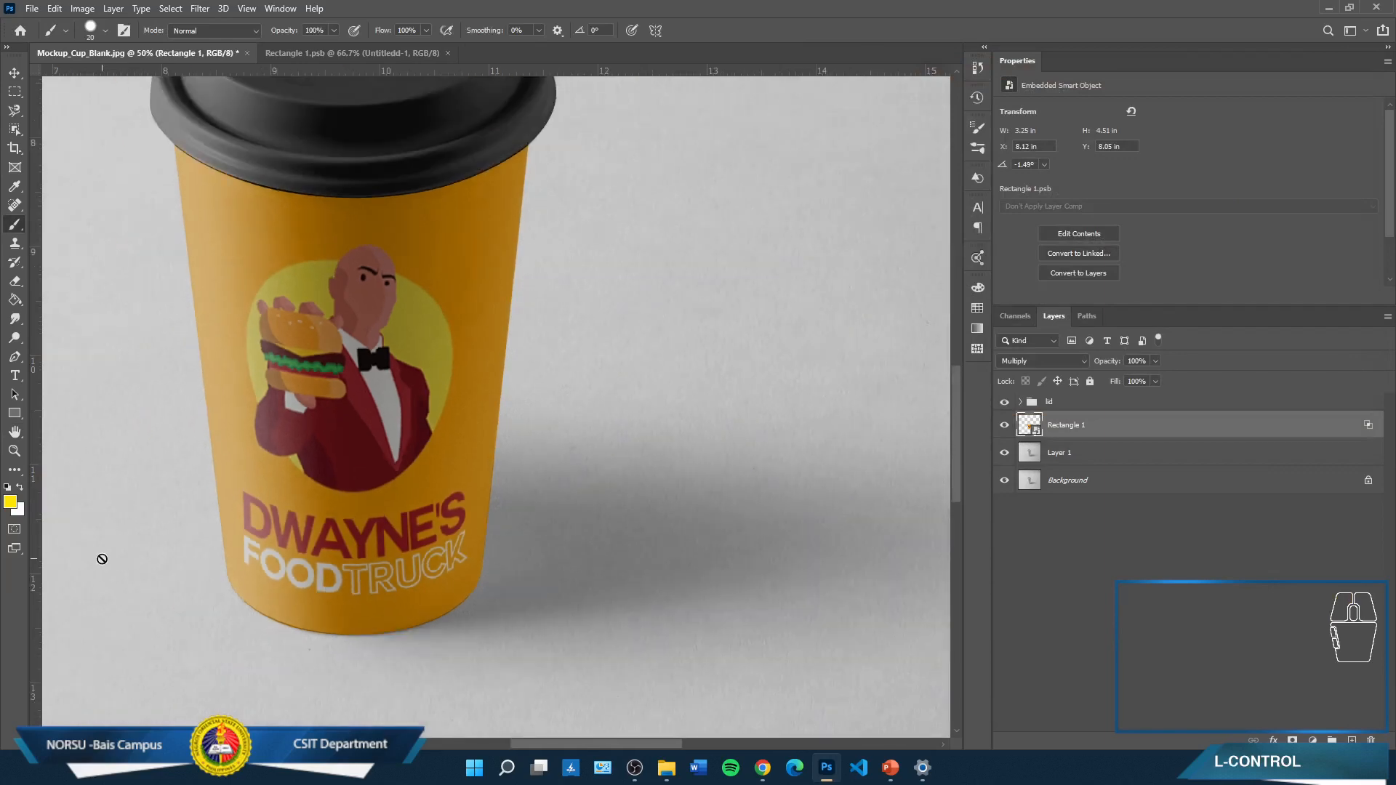
key(ctrl+plus)
key(ctrl+plus)
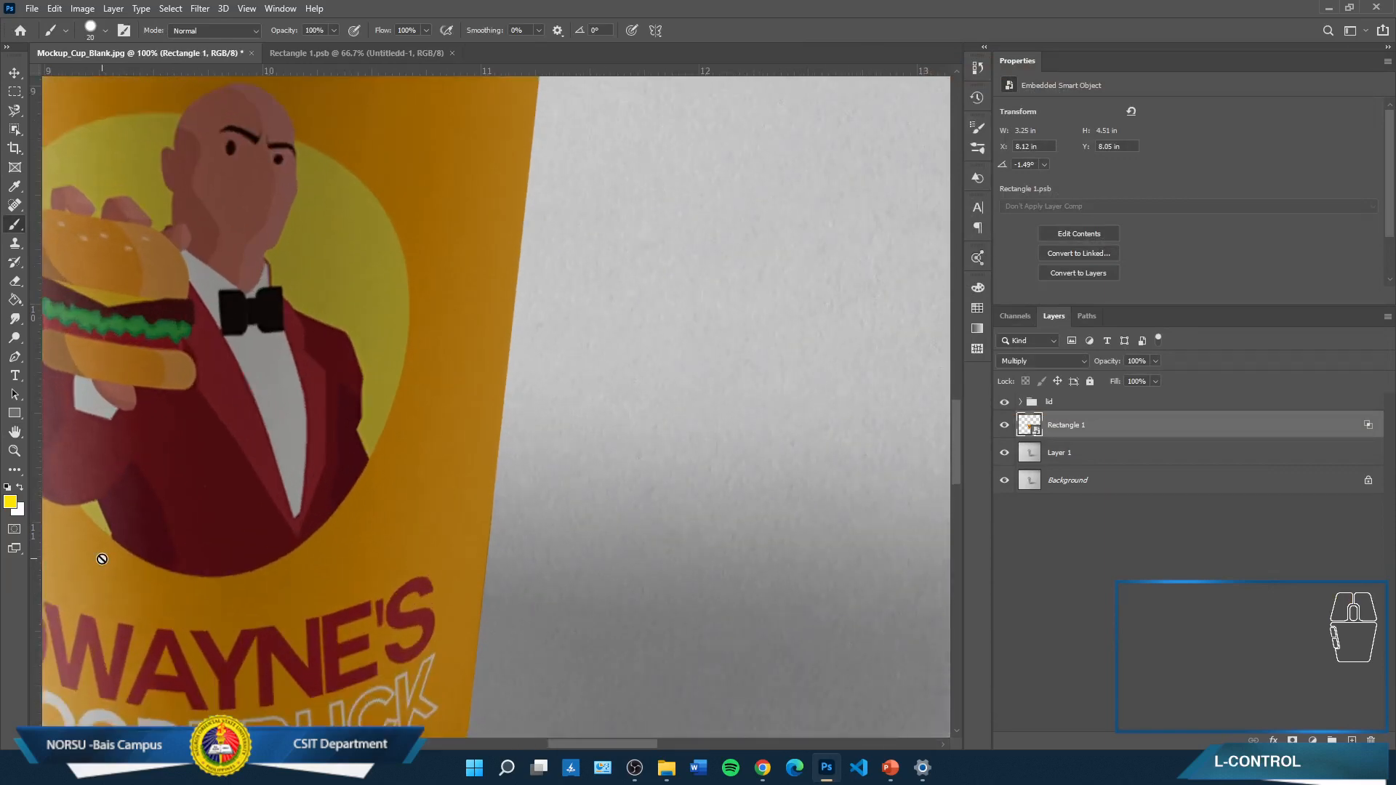
key(space)
drag(441, 424, 464, 396)
drag(627, 266, 540, 261)
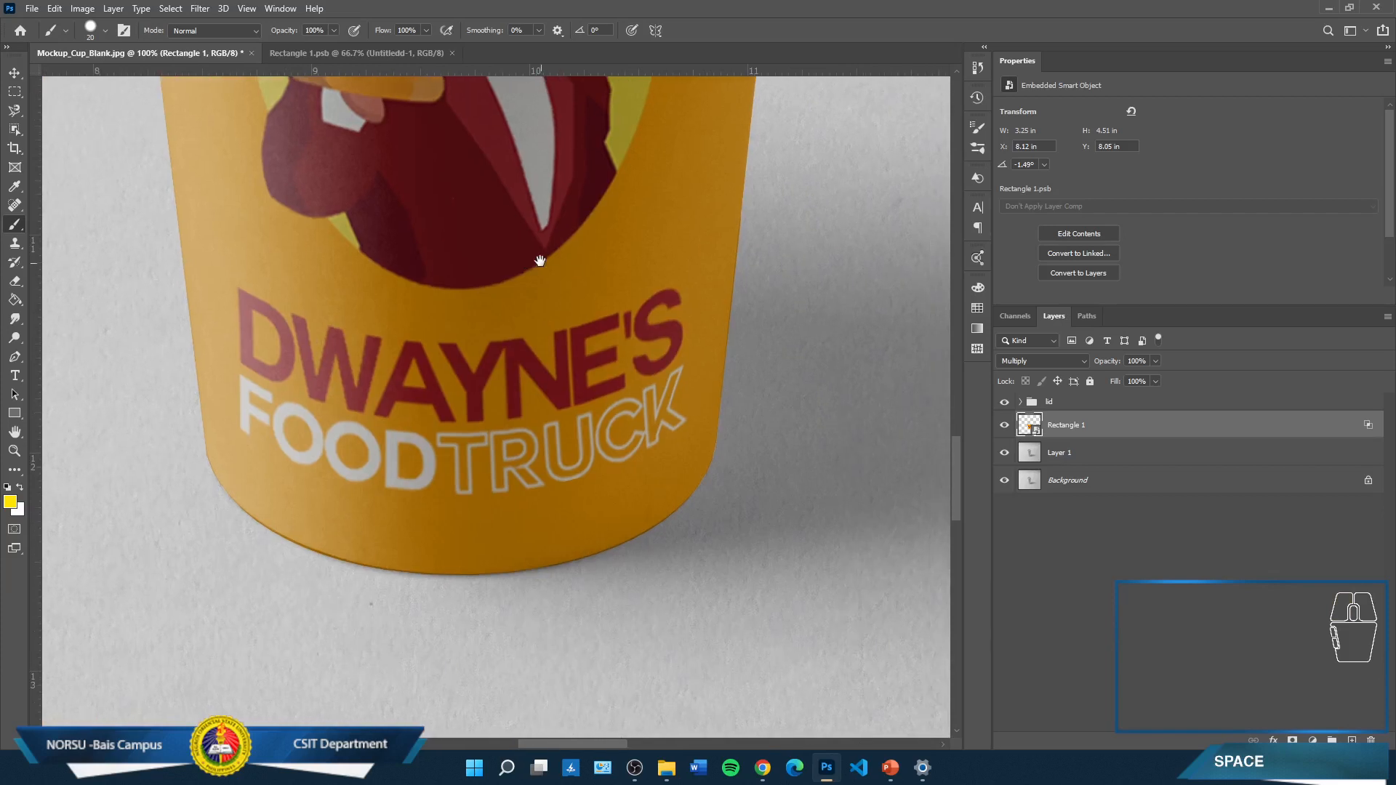
key(ctrl+plus)
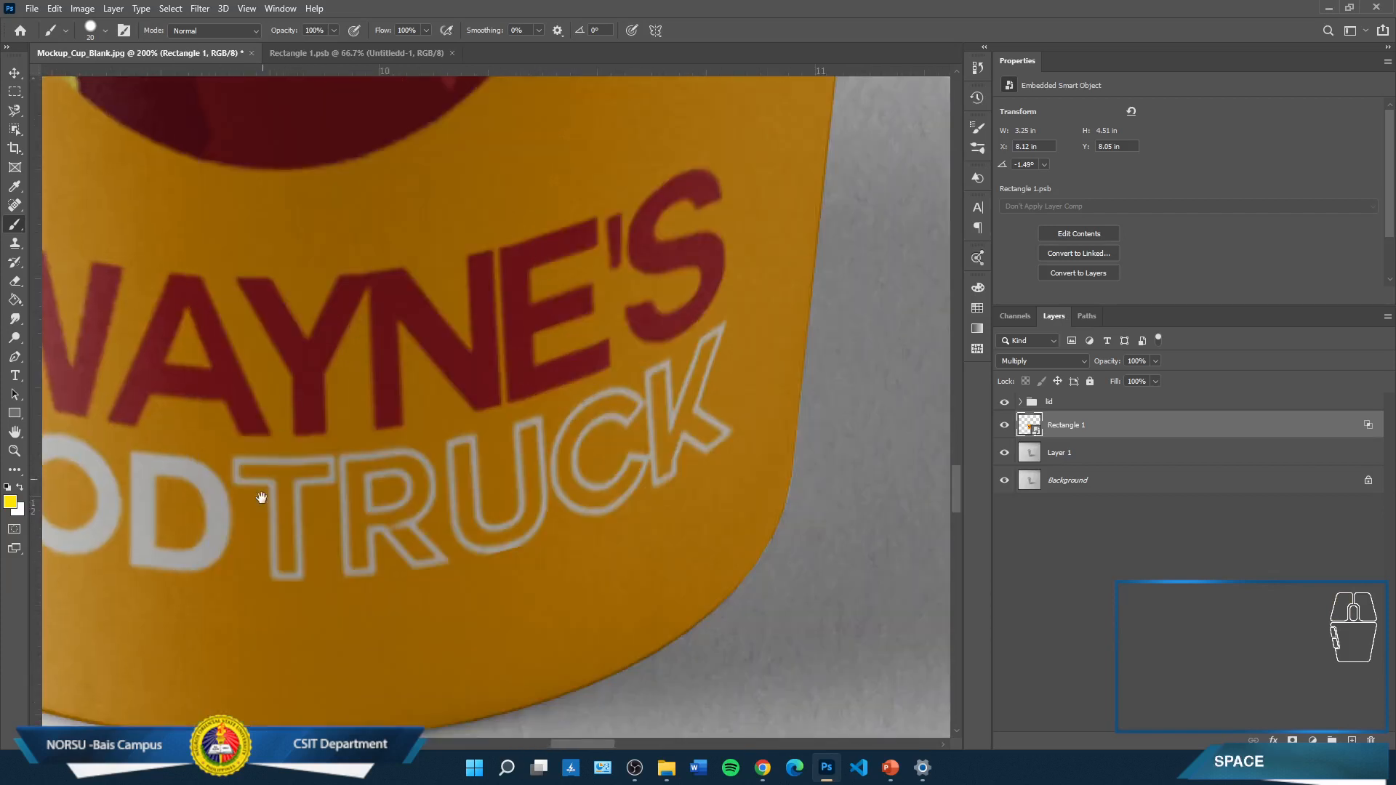
drag(262, 498, 608, 203)
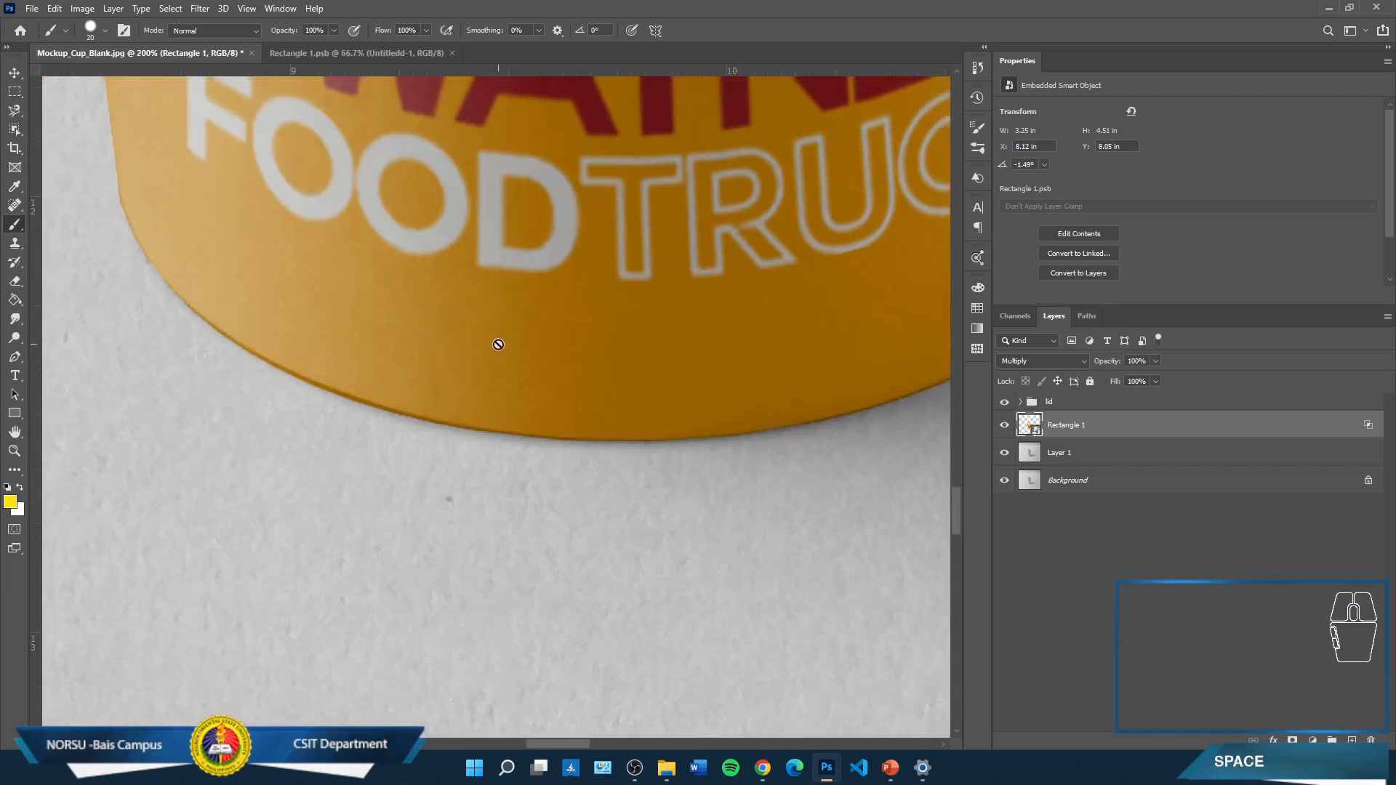
key(ctrl+t)
right_click(460, 264)
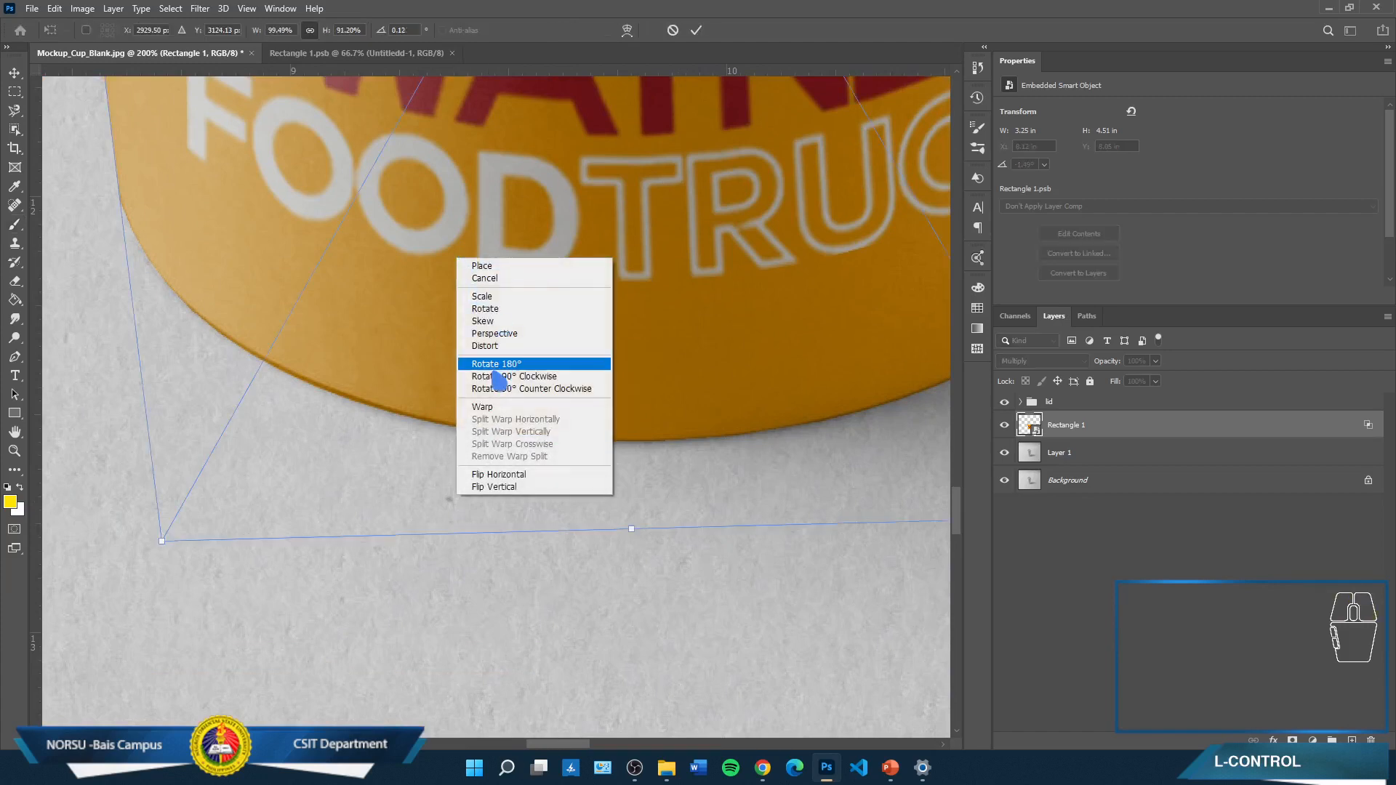
click(488, 407)
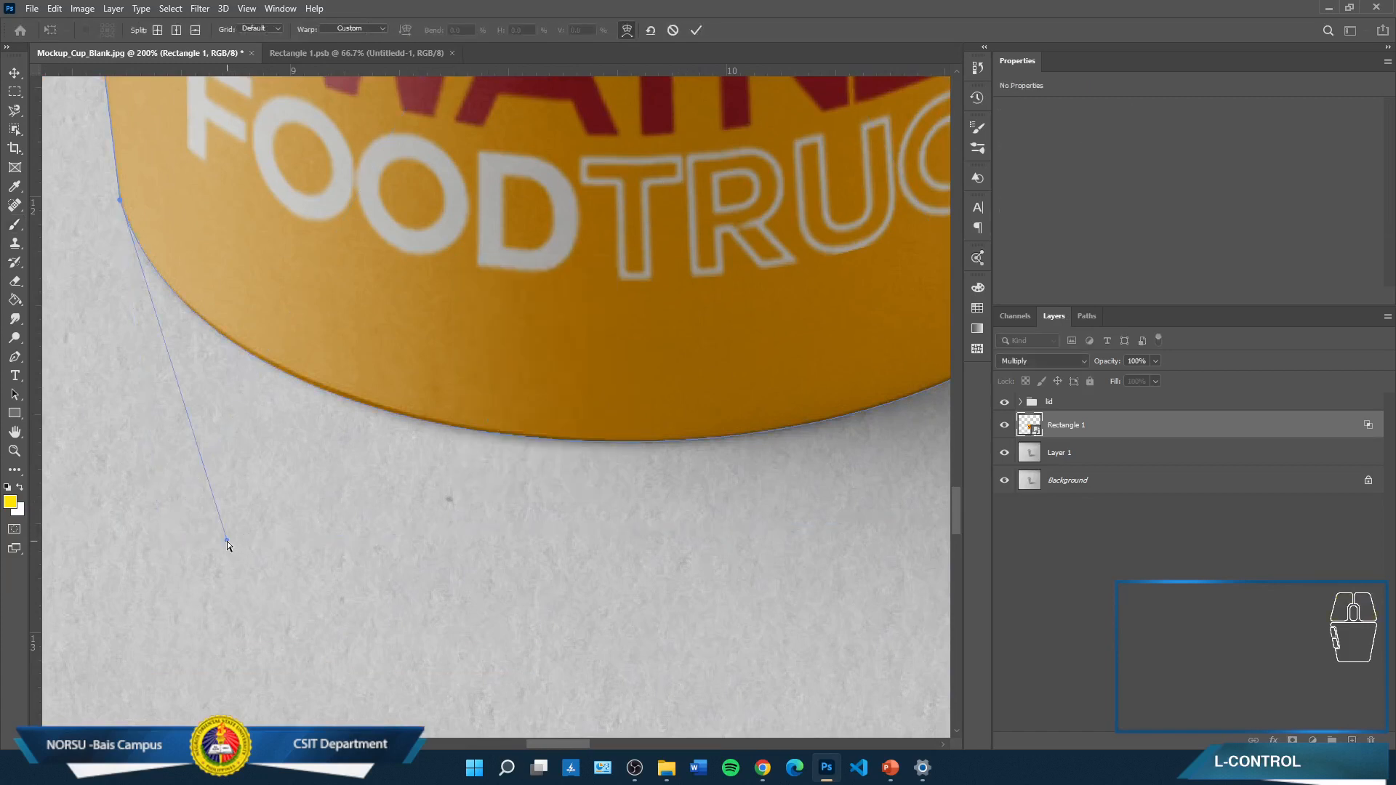
drag(226, 540, 228, 537)
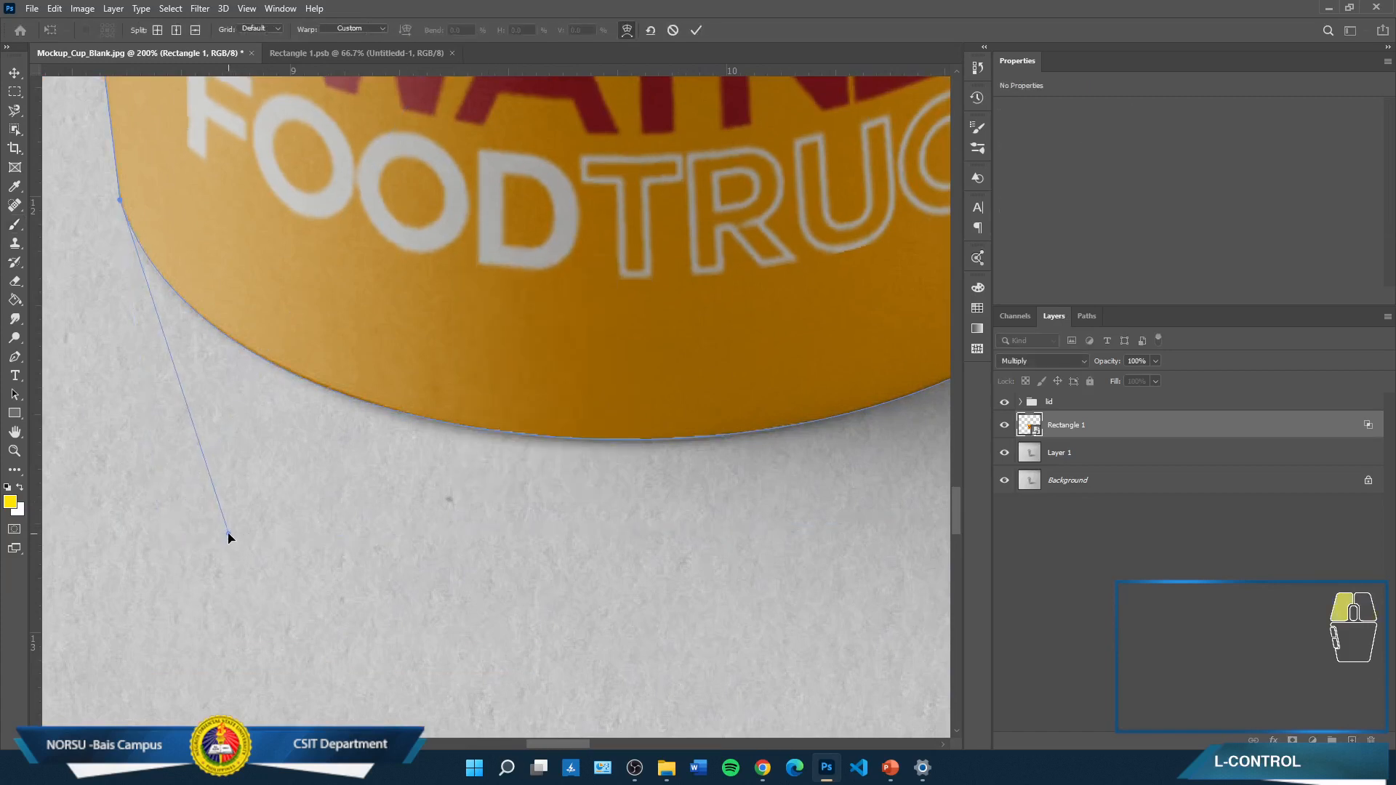
Shift the lower-right warp handle slightly inward to match the cup's base and commit the warp
key(space)
drag(539, 396, 374, 337)
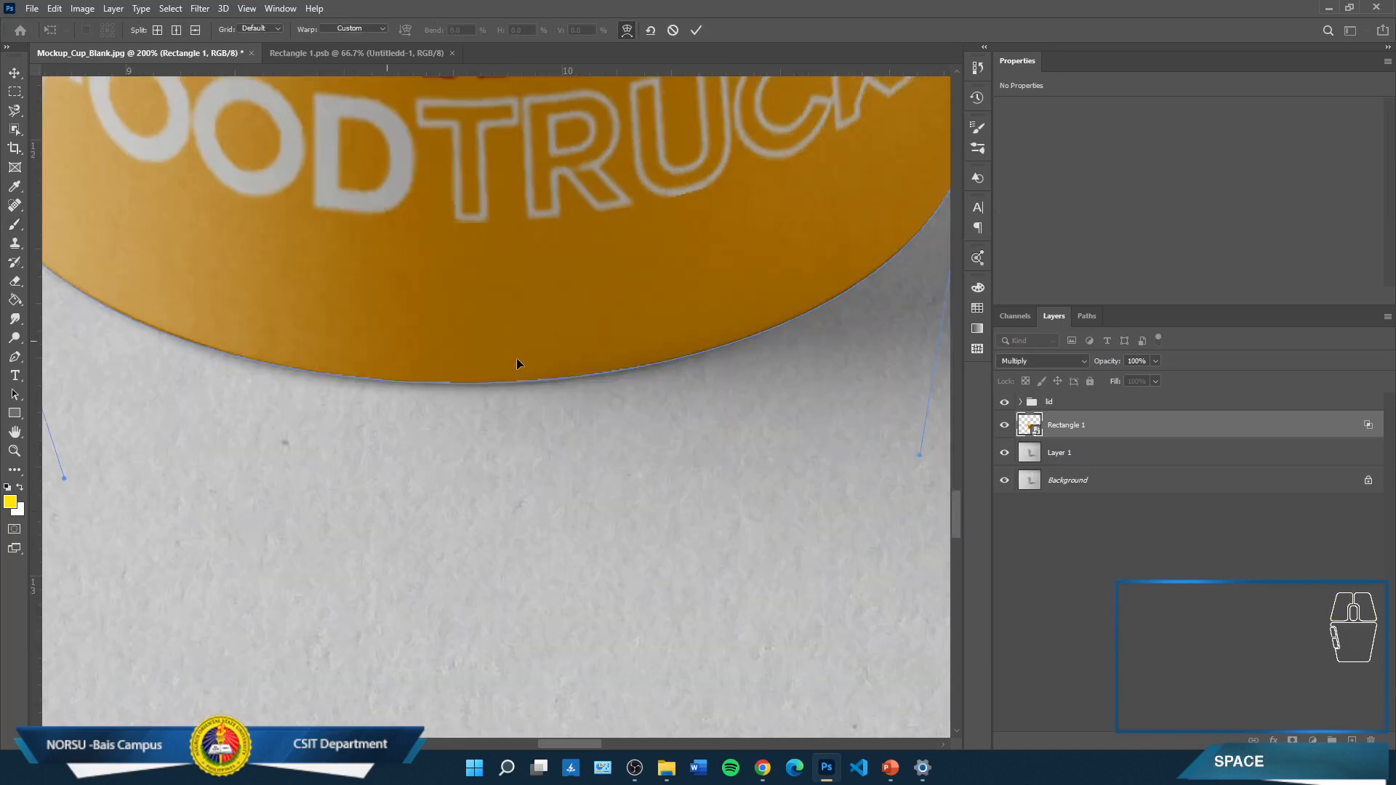
drag(921, 456, 916, 456)
key(Return)
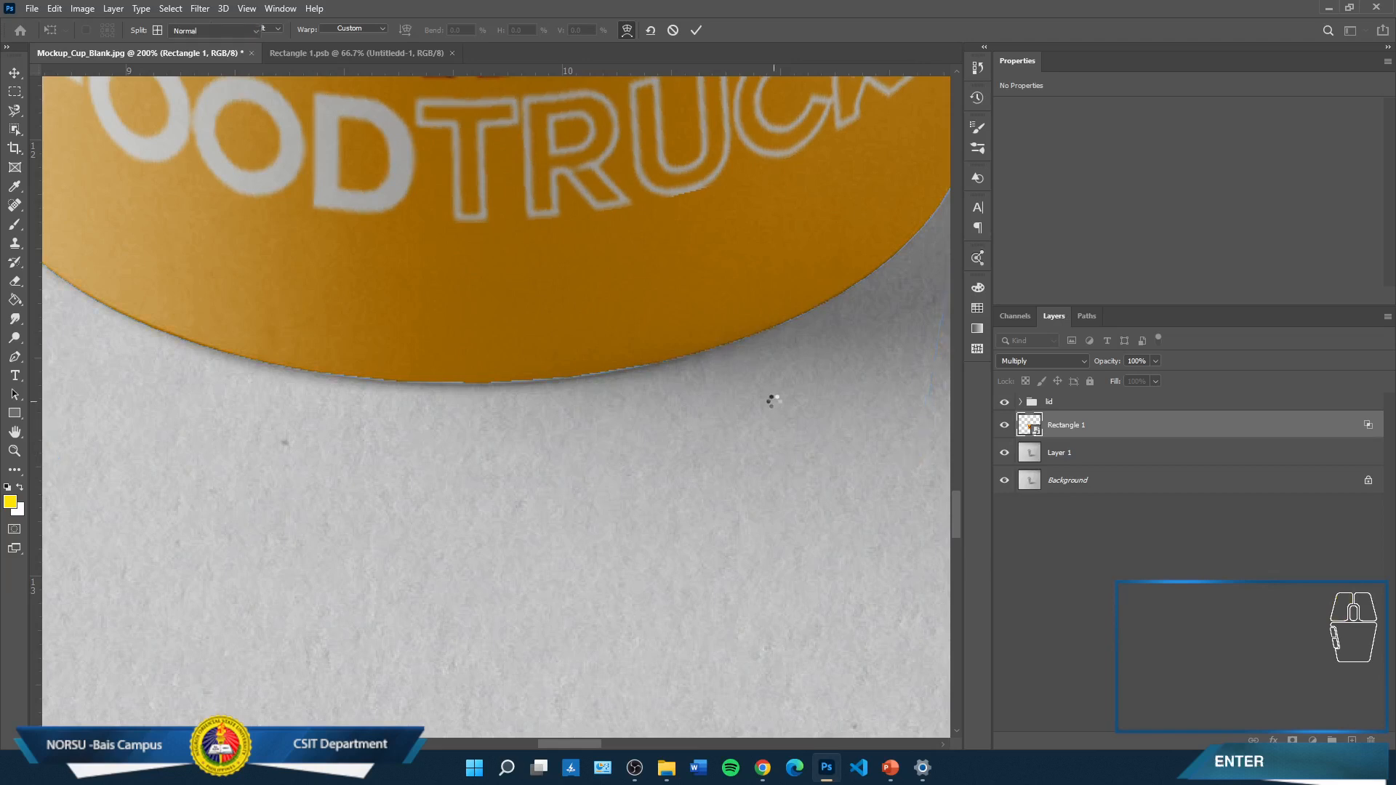
Add a layer mask to the Rectangle 1 layer and soften the 20 px brush to 2% hardness
mouse_move(326, 359)
mouse_down()
mouse_move(696, 473)
mouse_move(593, 416)
mouse_move(624, 433)
mouse_up()
click(1292, 740)
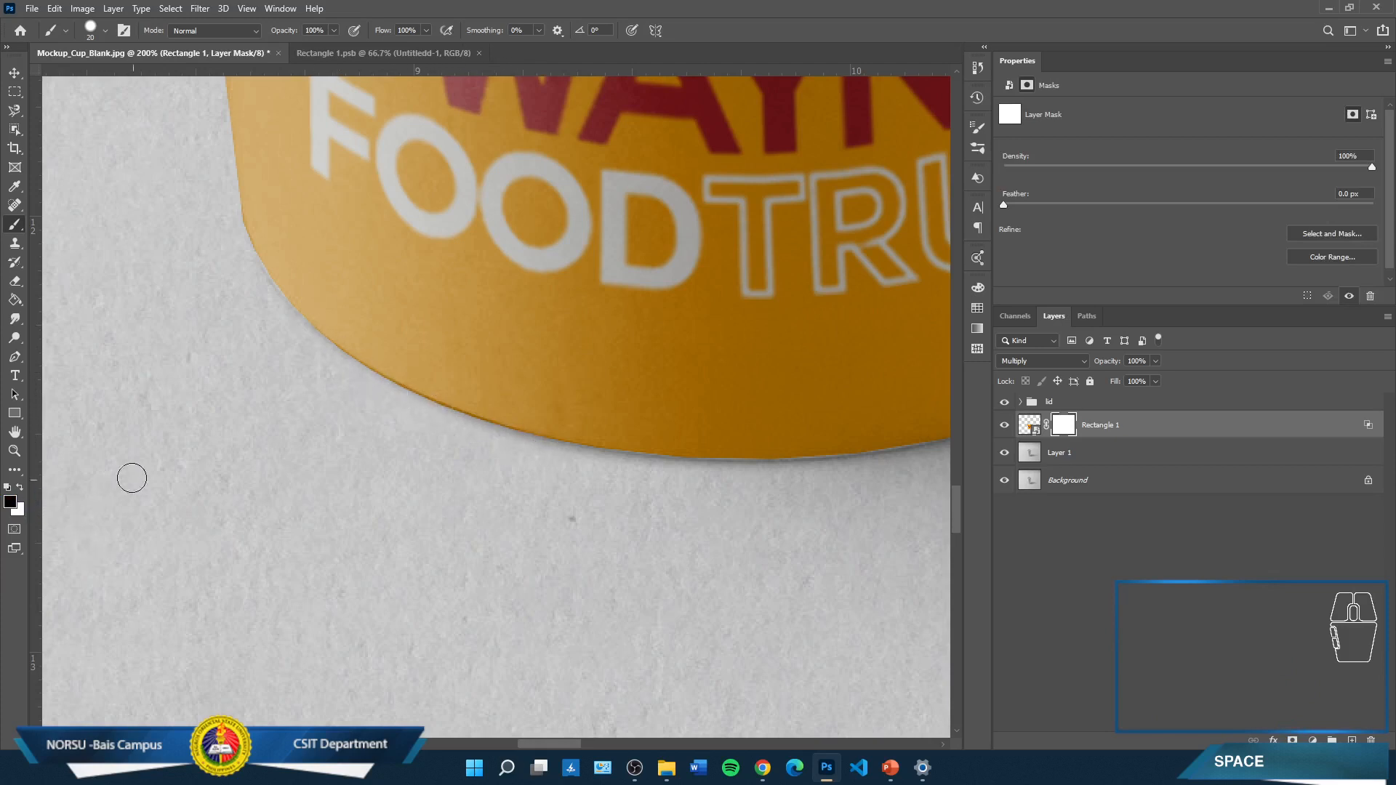
right_click(278, 398)
drag(396, 461, 361, 461)
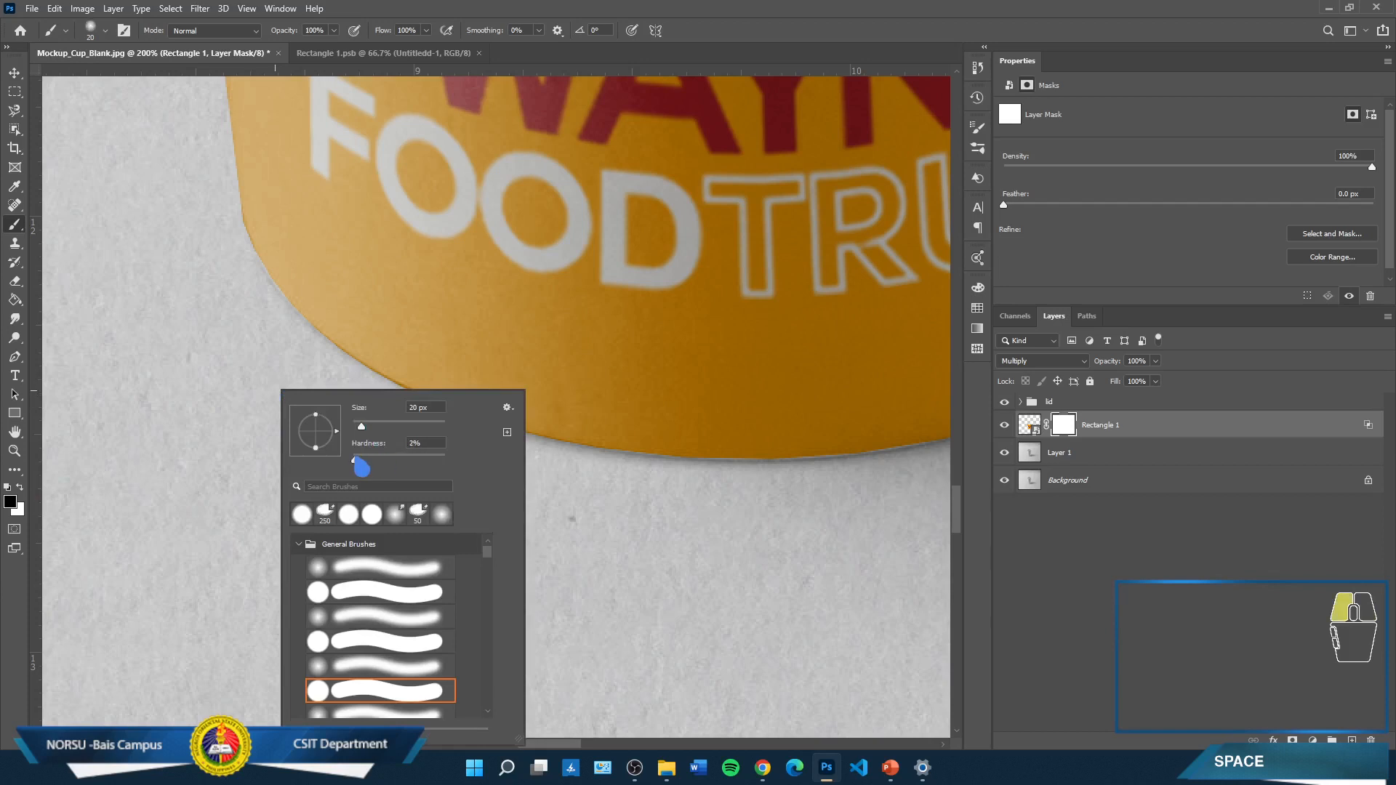
click(239, 391)
Paint black on the layer mask along the cup's bottom edge to soften the artwork's border, undoing unwanted strokes
mouse_move(357, 372)
mouse_down()
mouse_move(561, 454)
mouse_move(477, 437)
mouse_up()
key(ctrl+z)
mouse_move(387, 396)
mouse_down()
mouse_move(570, 461)
mouse_move(417, 417)
mouse_move(327, 367)
mouse_up()
mouse_move(327, 367)
mouse_down()
mouse_move(516, 454)
mouse_move(655, 477)
mouse_up()
key(space)
drag(655, 342, 141, 352)
mouse_move(465, 468)
mouse_down()
mouse_move(558, 431)
mouse_move(701, 339)
mouse_move(557, 463)
mouse_up()
key(ctrl+z)
key(ctrl+z)
Examine the whole cup mockup from the lid to the base and its shadow
mouse_move(694, 360)
mouse_down()
mouse_move(587, 421)
mouse_move(749, 308)
mouse_up()
key(ctrl+minus)
key(ctrl+minus)
key(ctrl+minus)
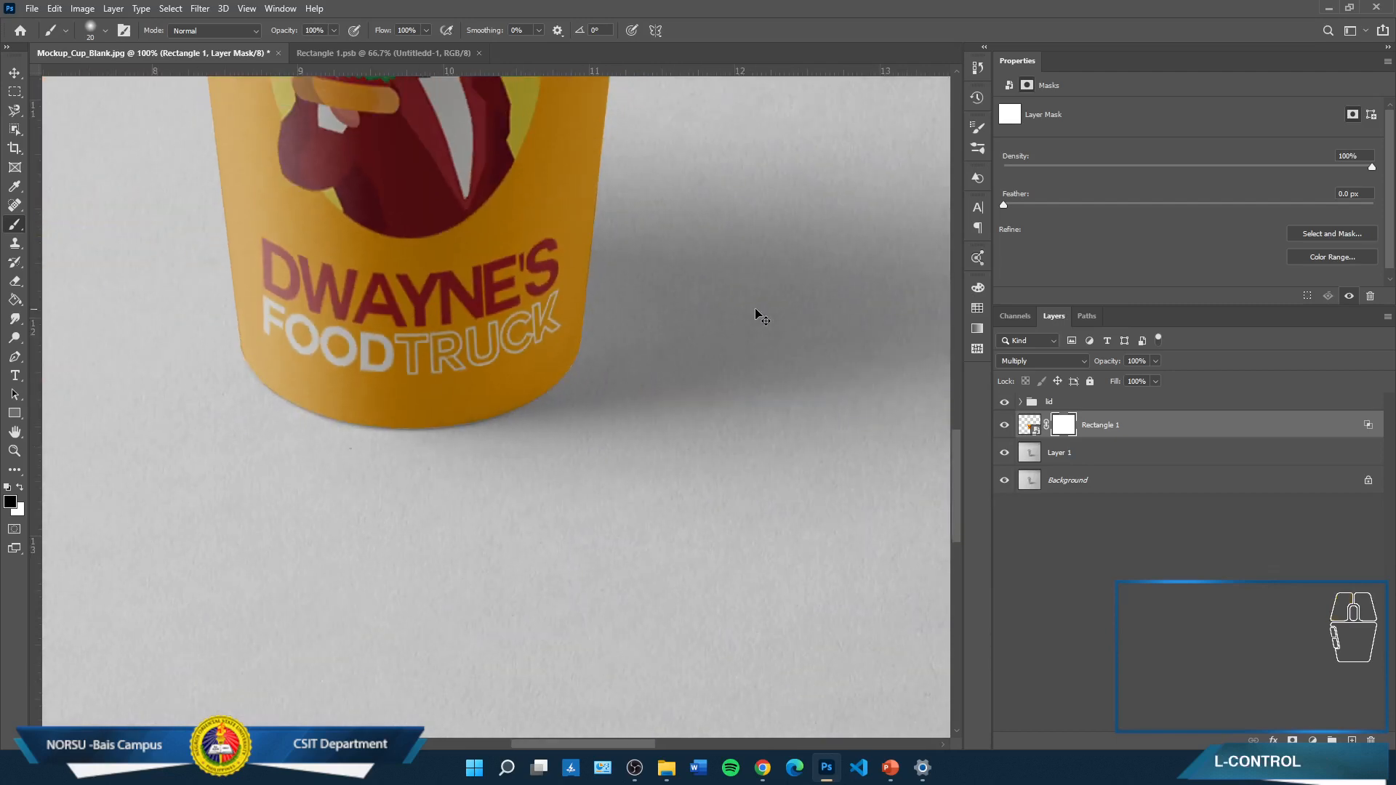
key(ctrl+minus)
key(ctrl+minus)
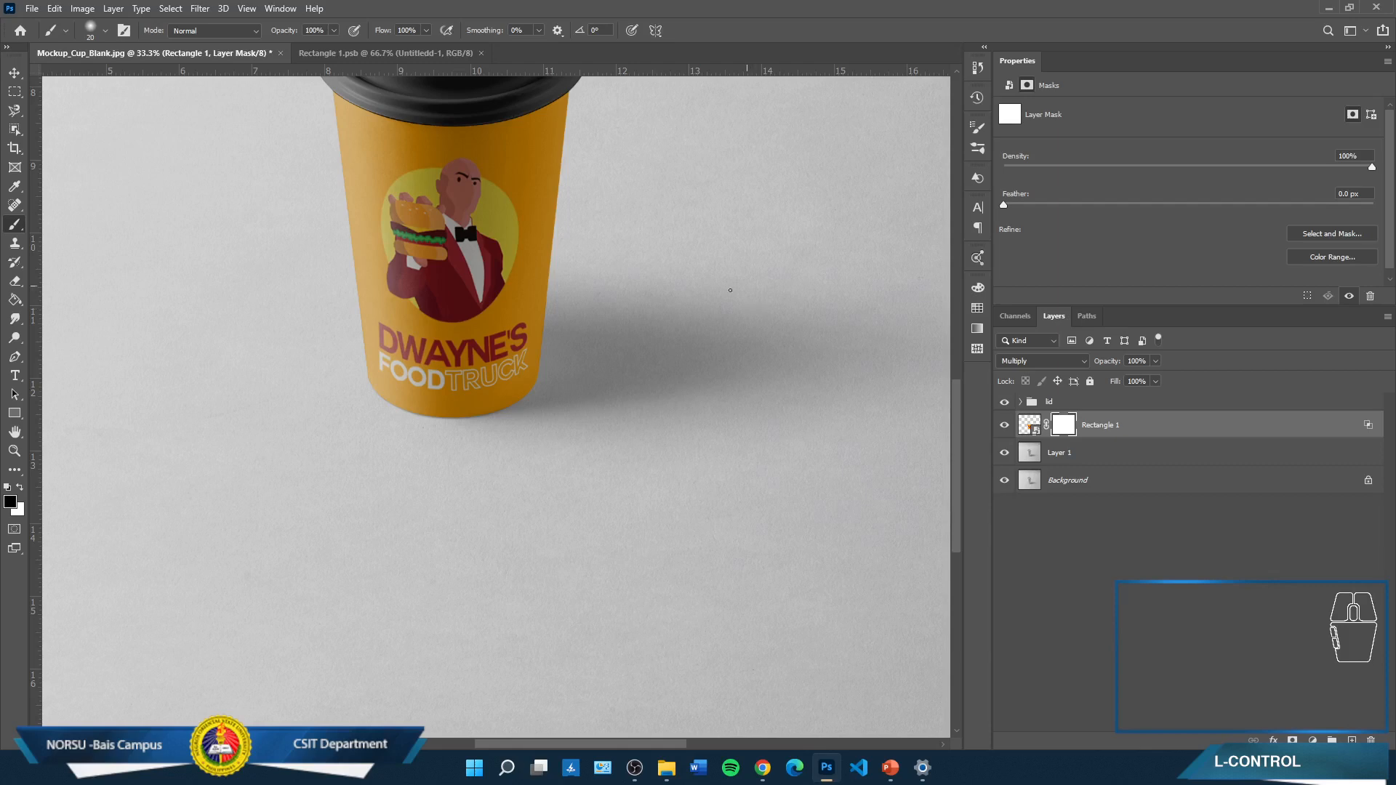
scroll(523, 537, up, 3)
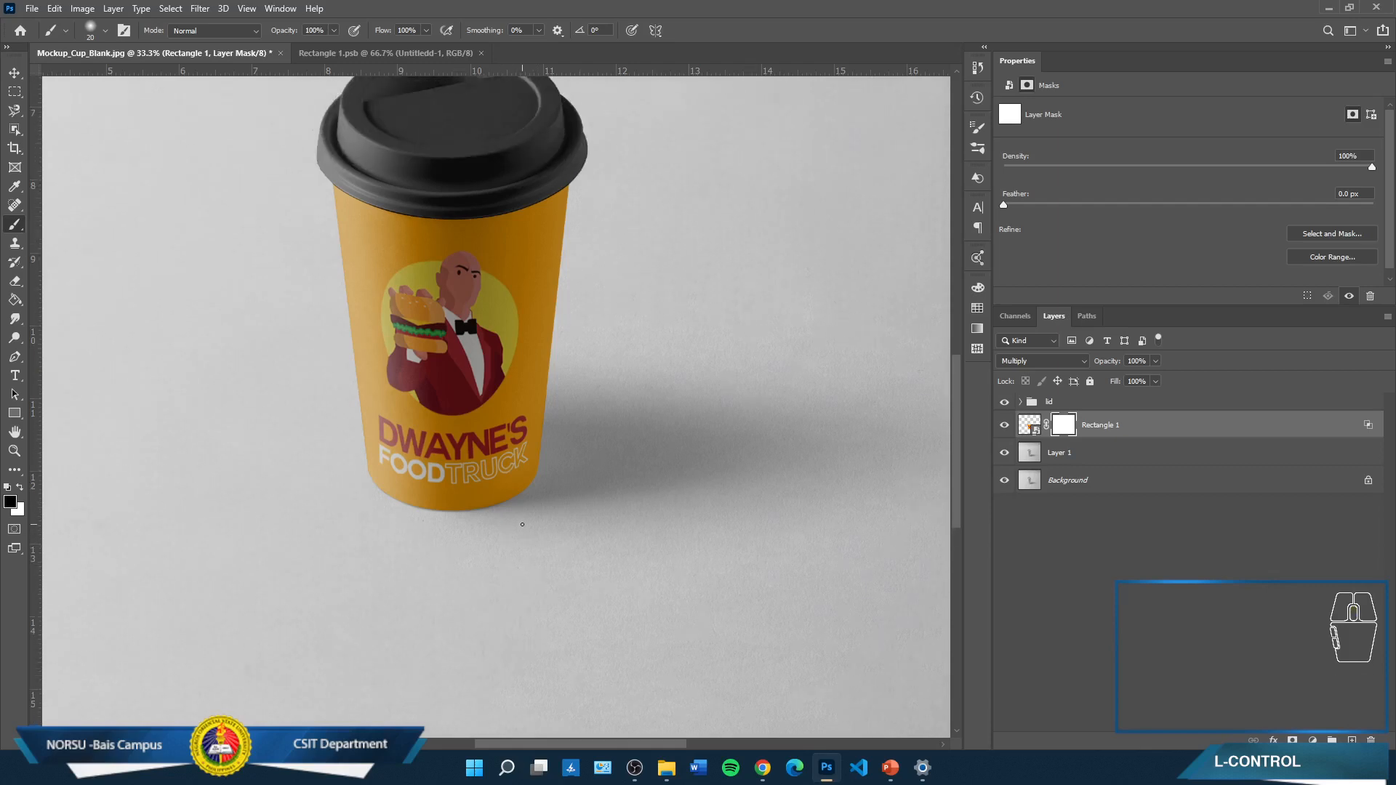
scroll(523, 524, up, 1)
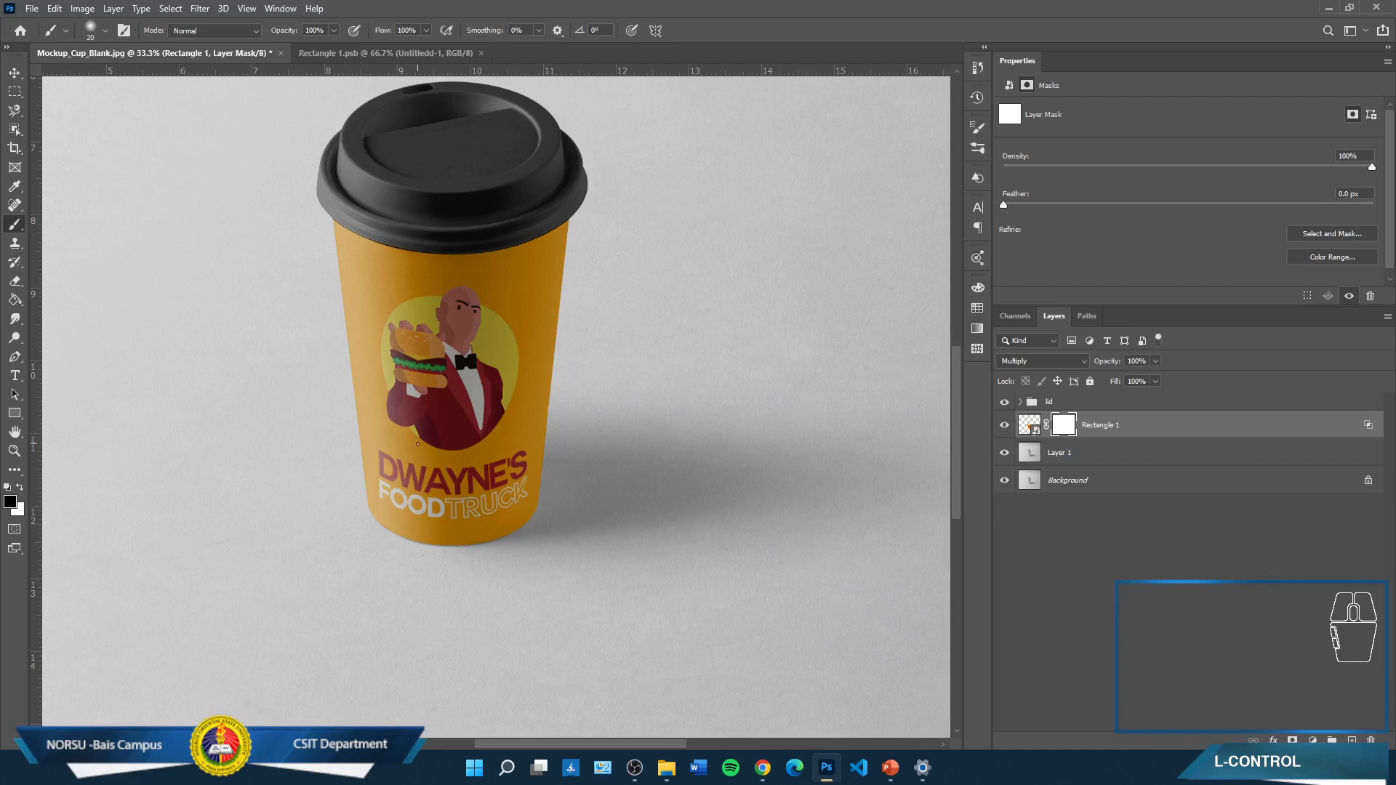
scroll(584, 439, down, 2)
scroll(584, 439, up, 3)
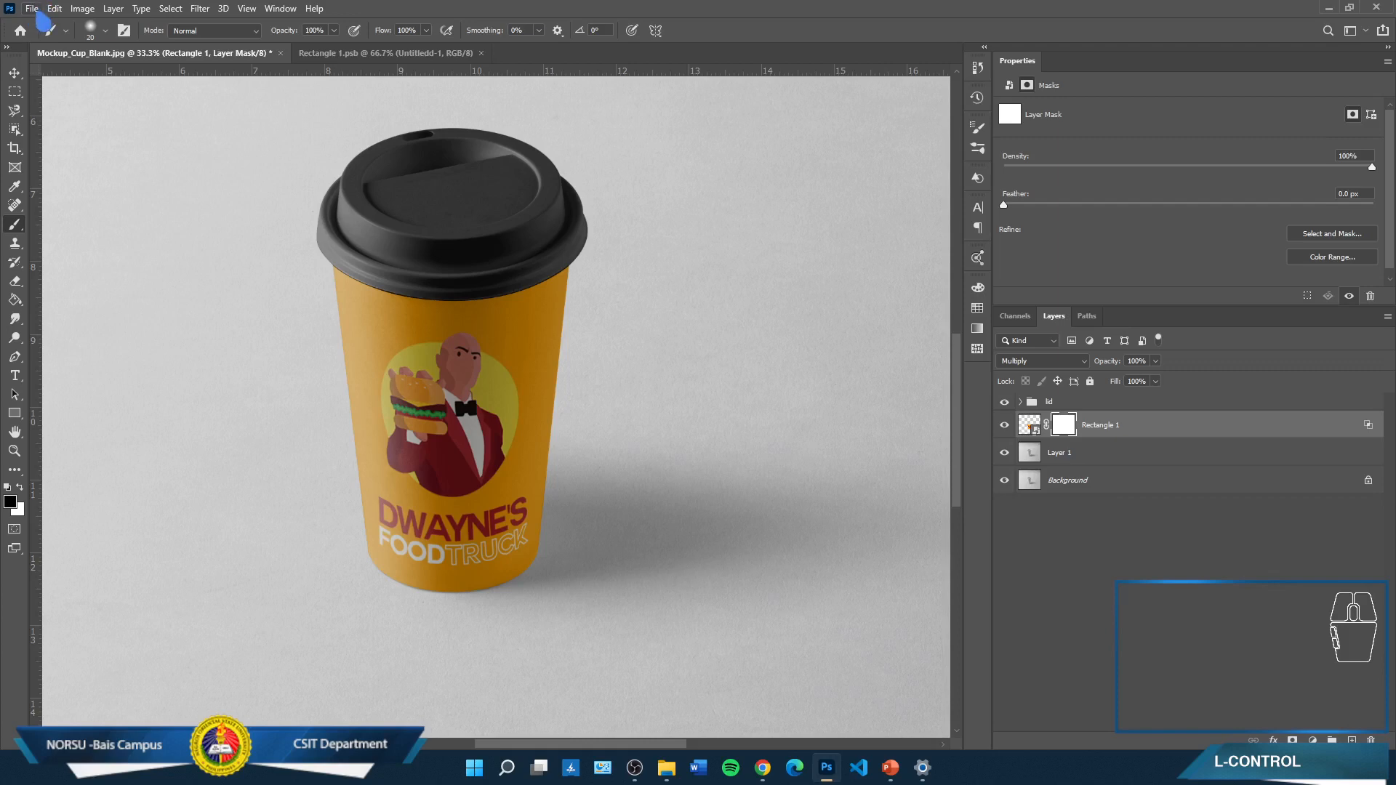
click(32, 9)
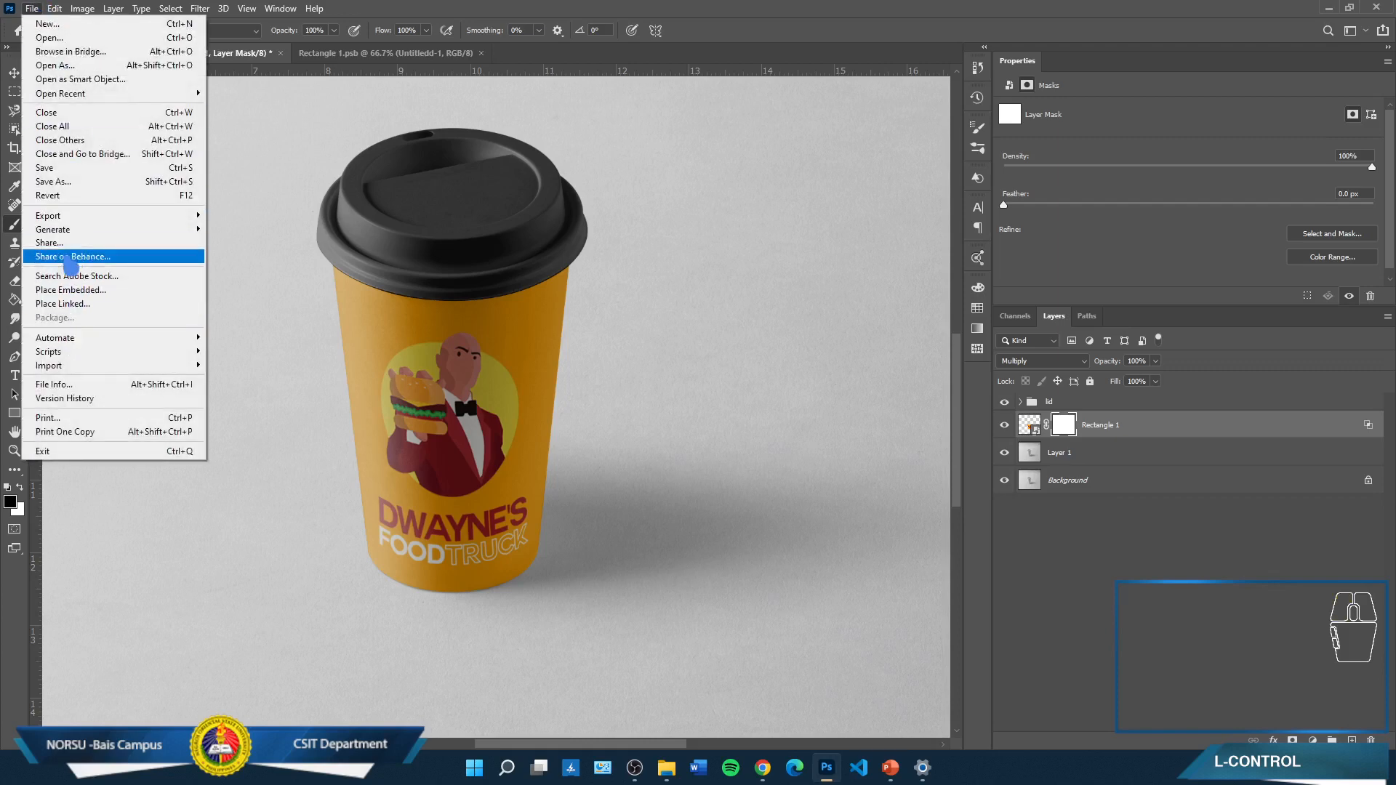
mouse_move(93, 216)
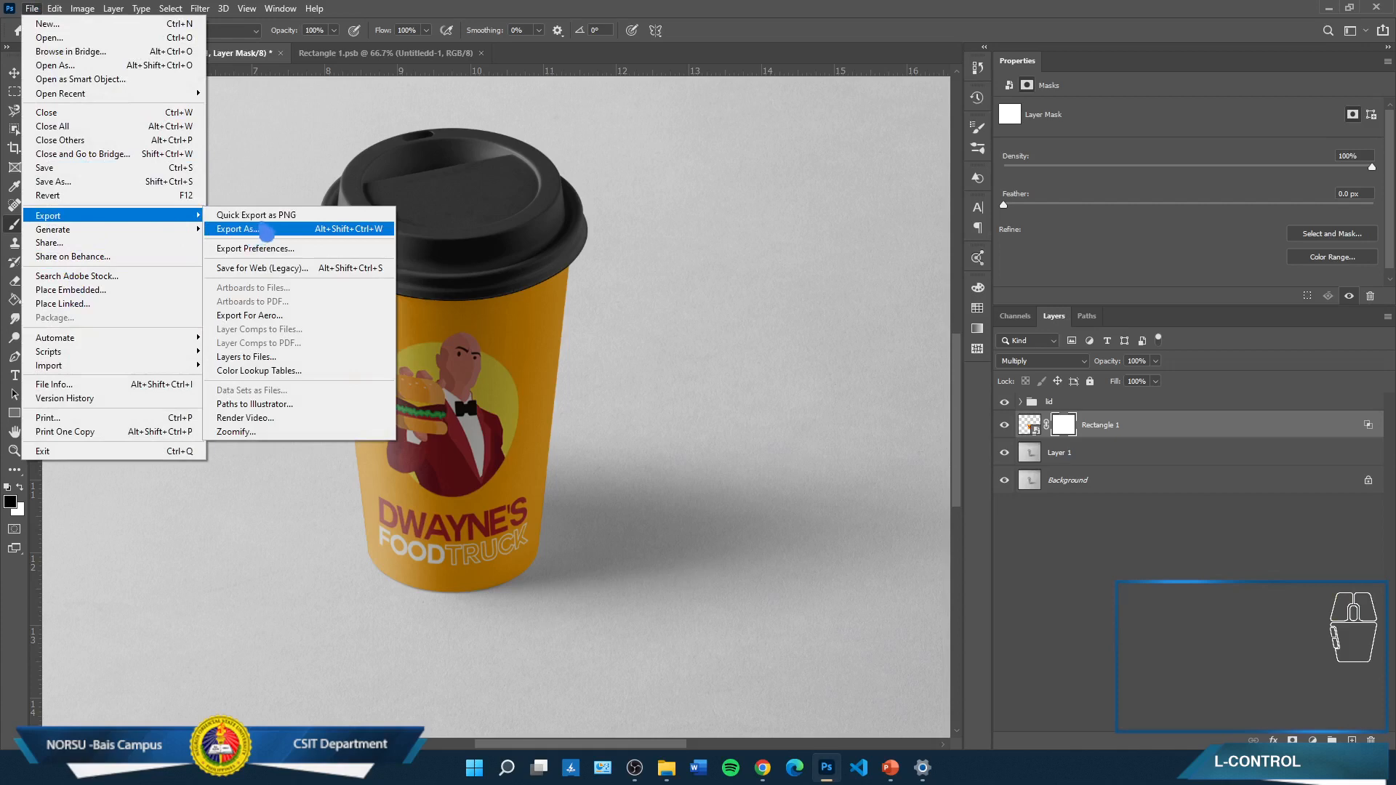
click(267, 231)
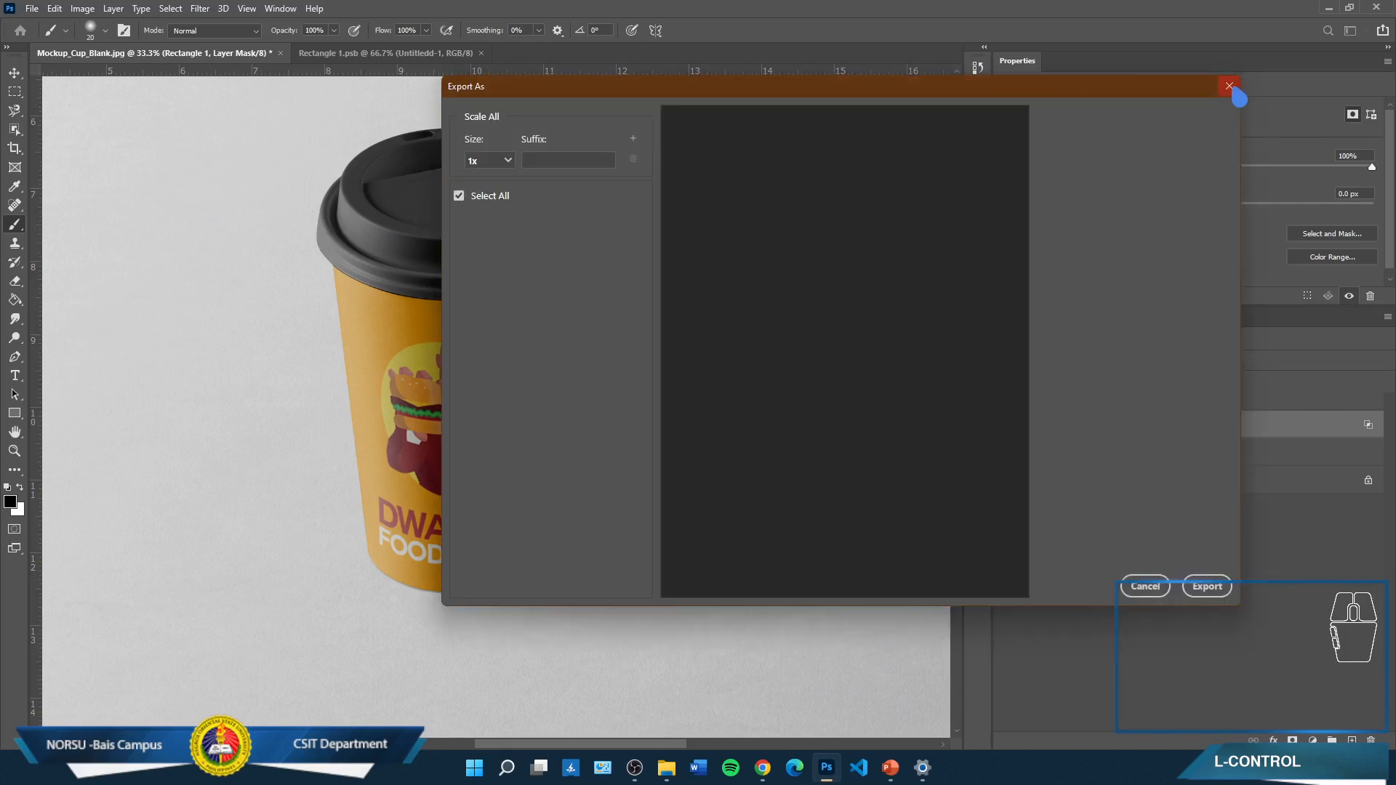
click(1232, 87)
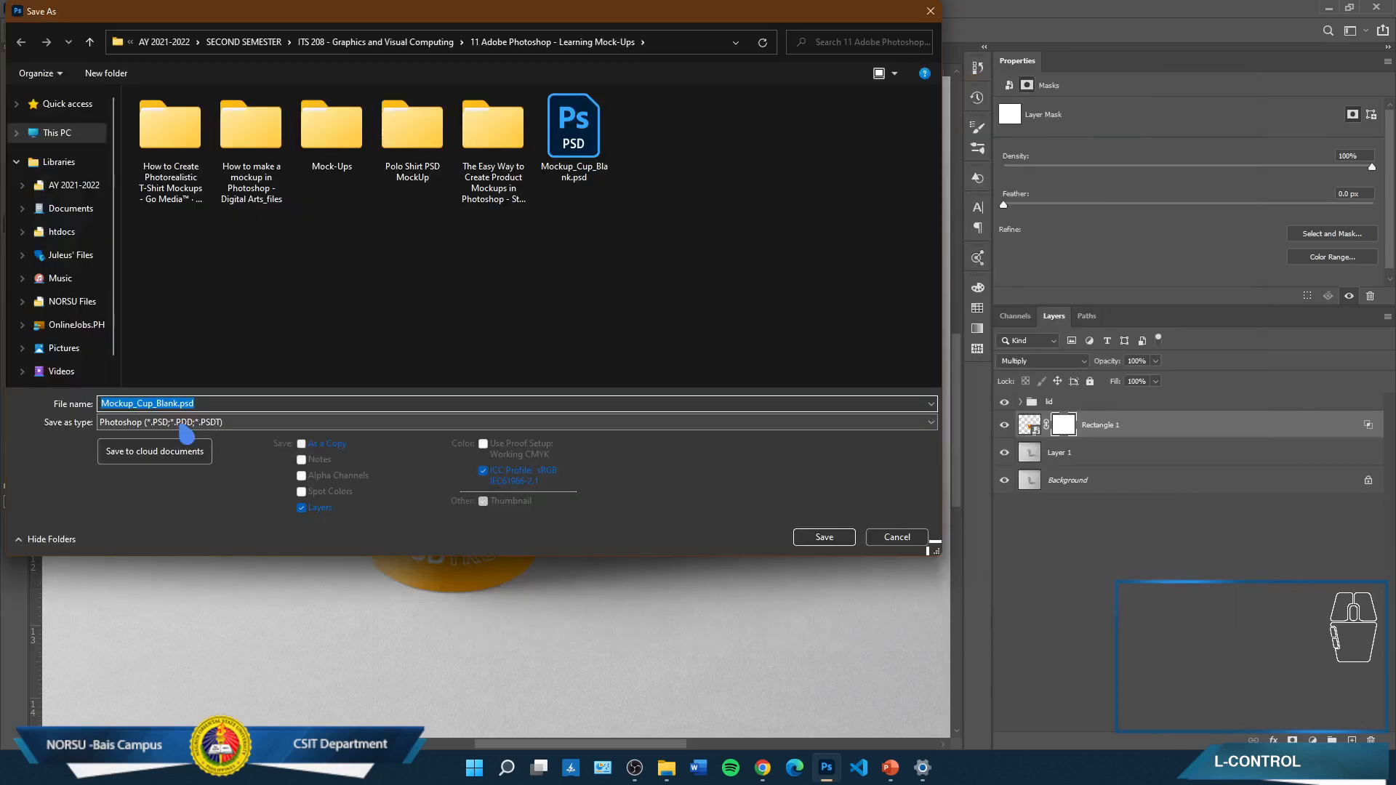
click(187, 423)
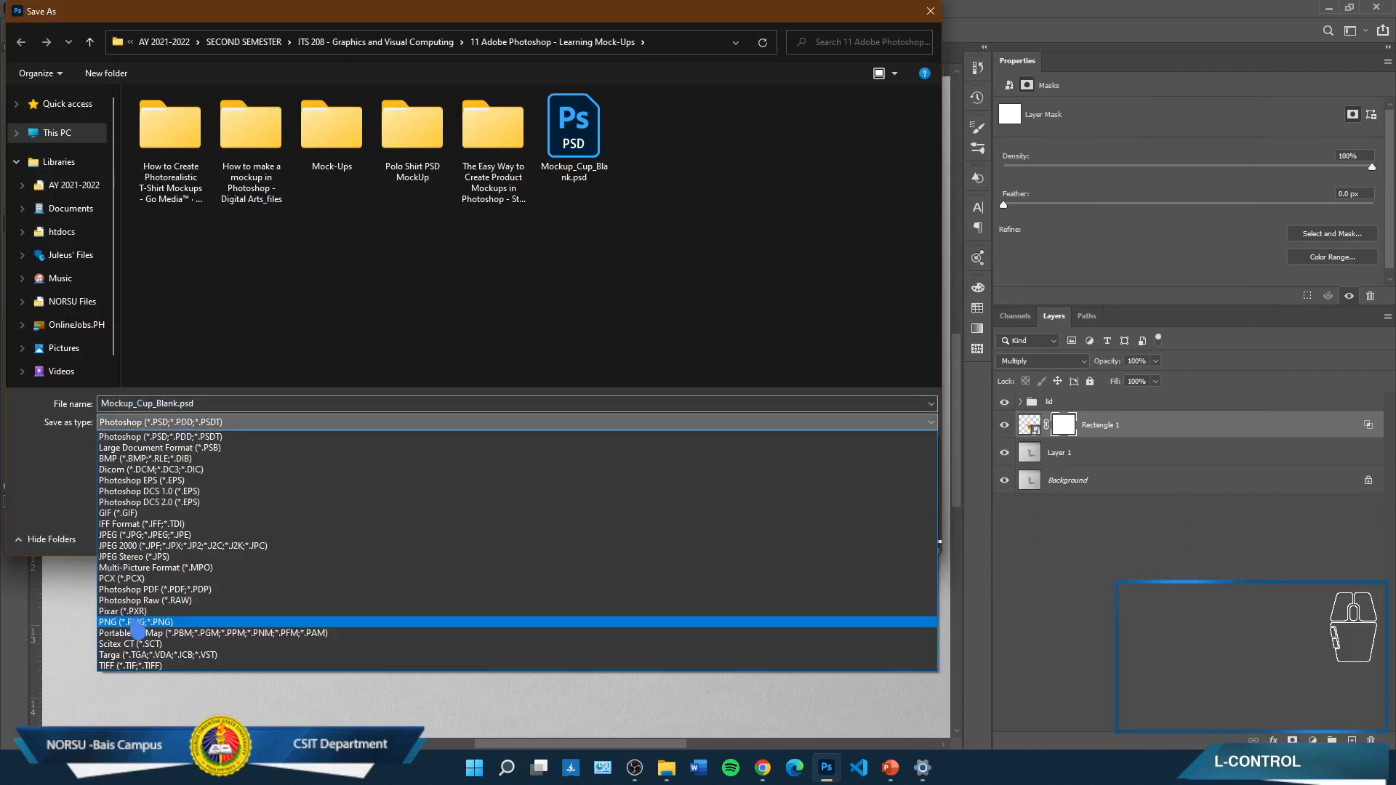
click(136, 623)
click(233, 423)
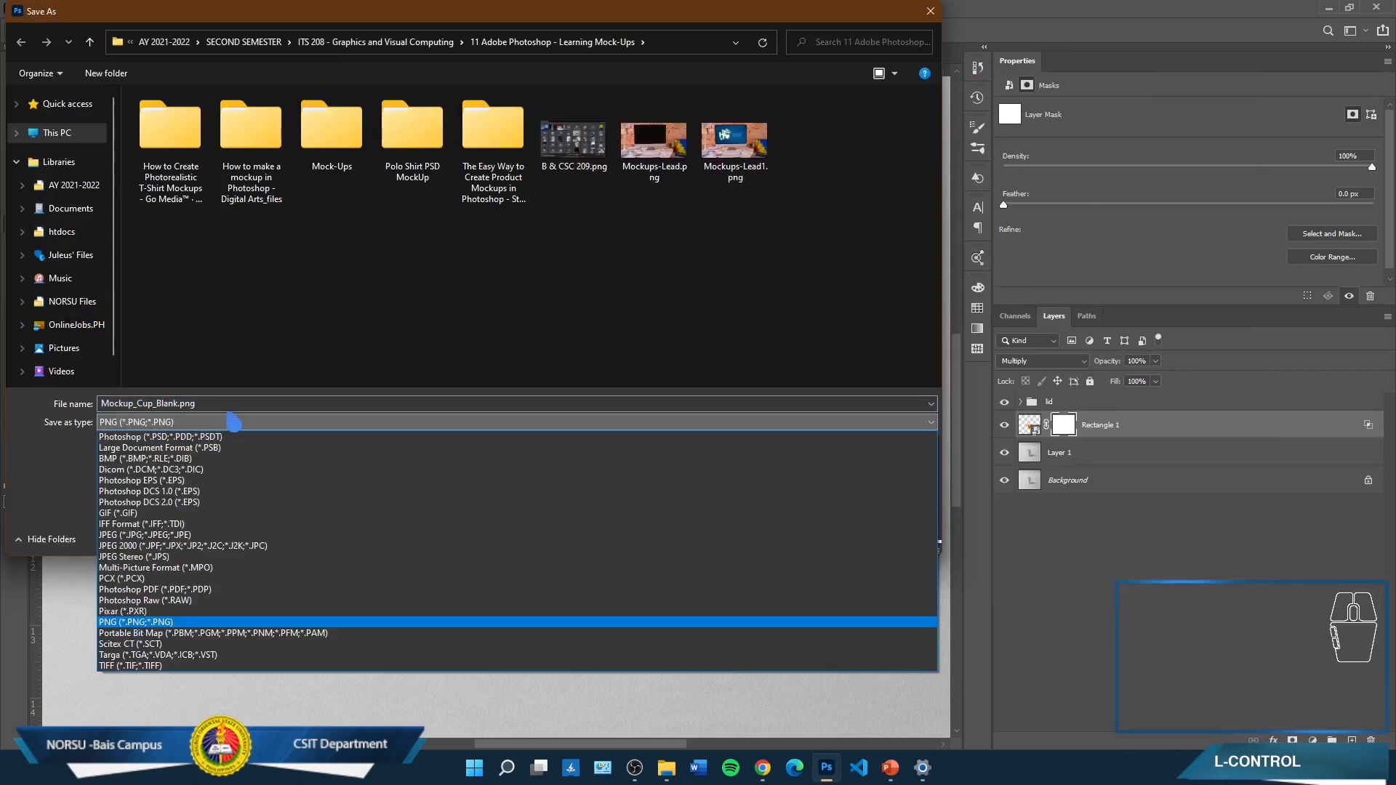
click(137, 536)
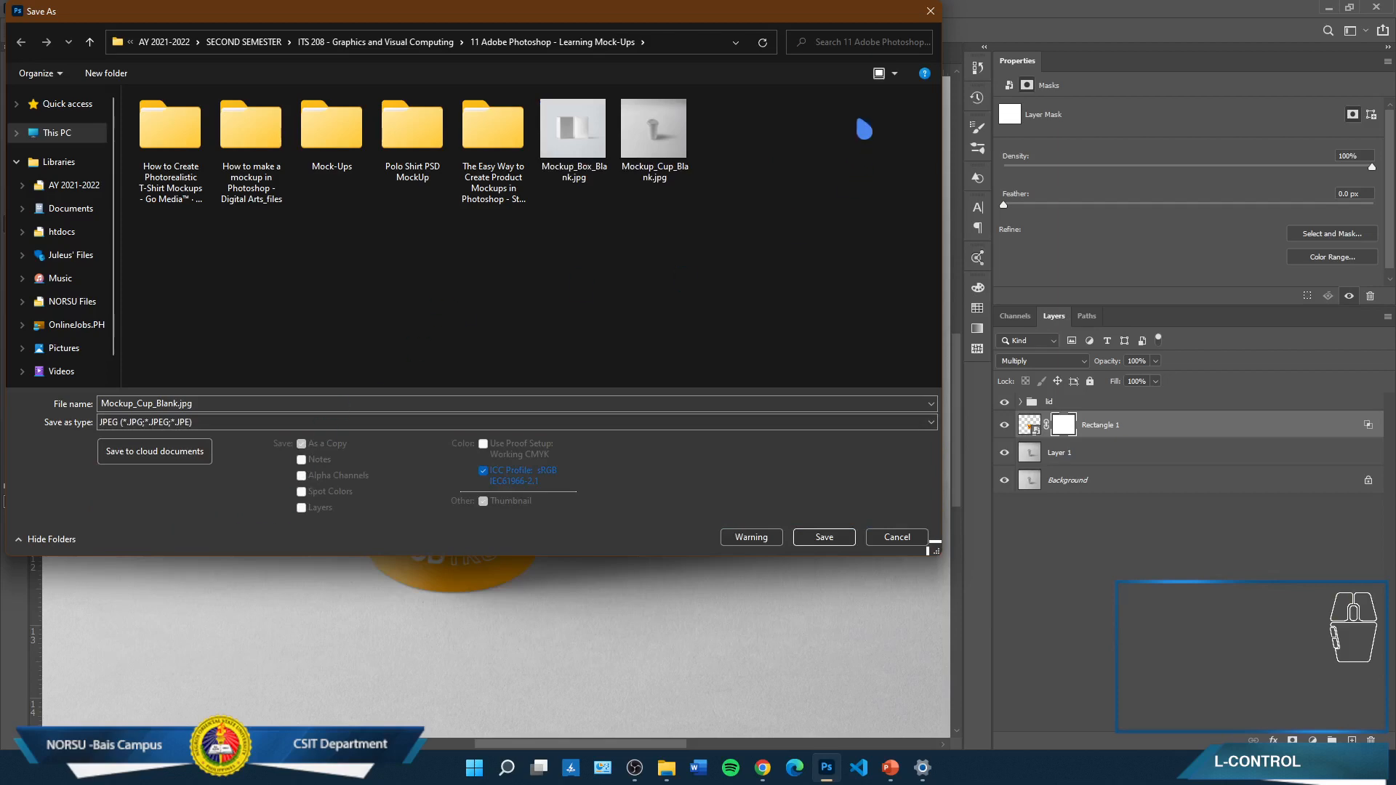
click(930, 11)
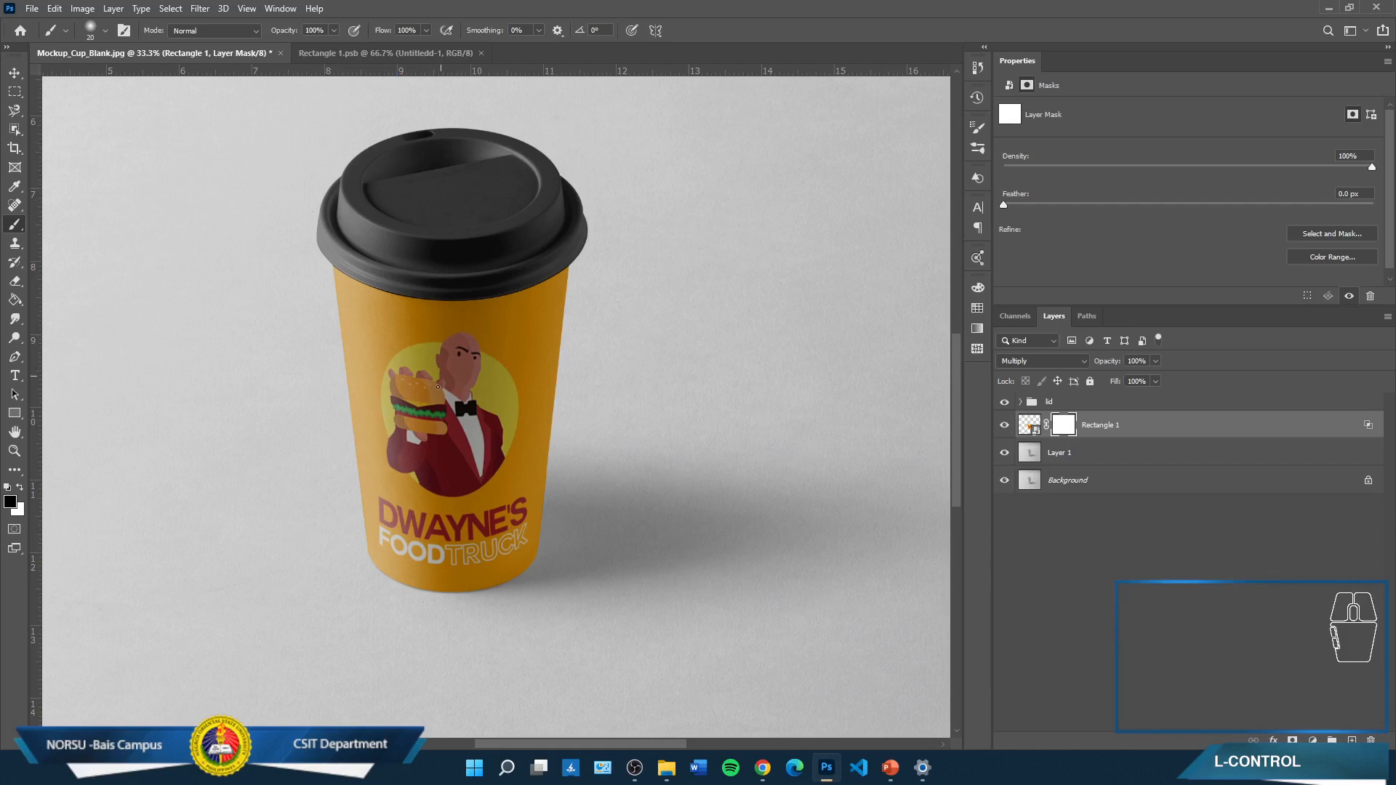
Recolour the Color Fill 1 layer inside the Rectangle 1 smart object to dark blue 132b4e and save it to update the cup
double_click(1027, 426)
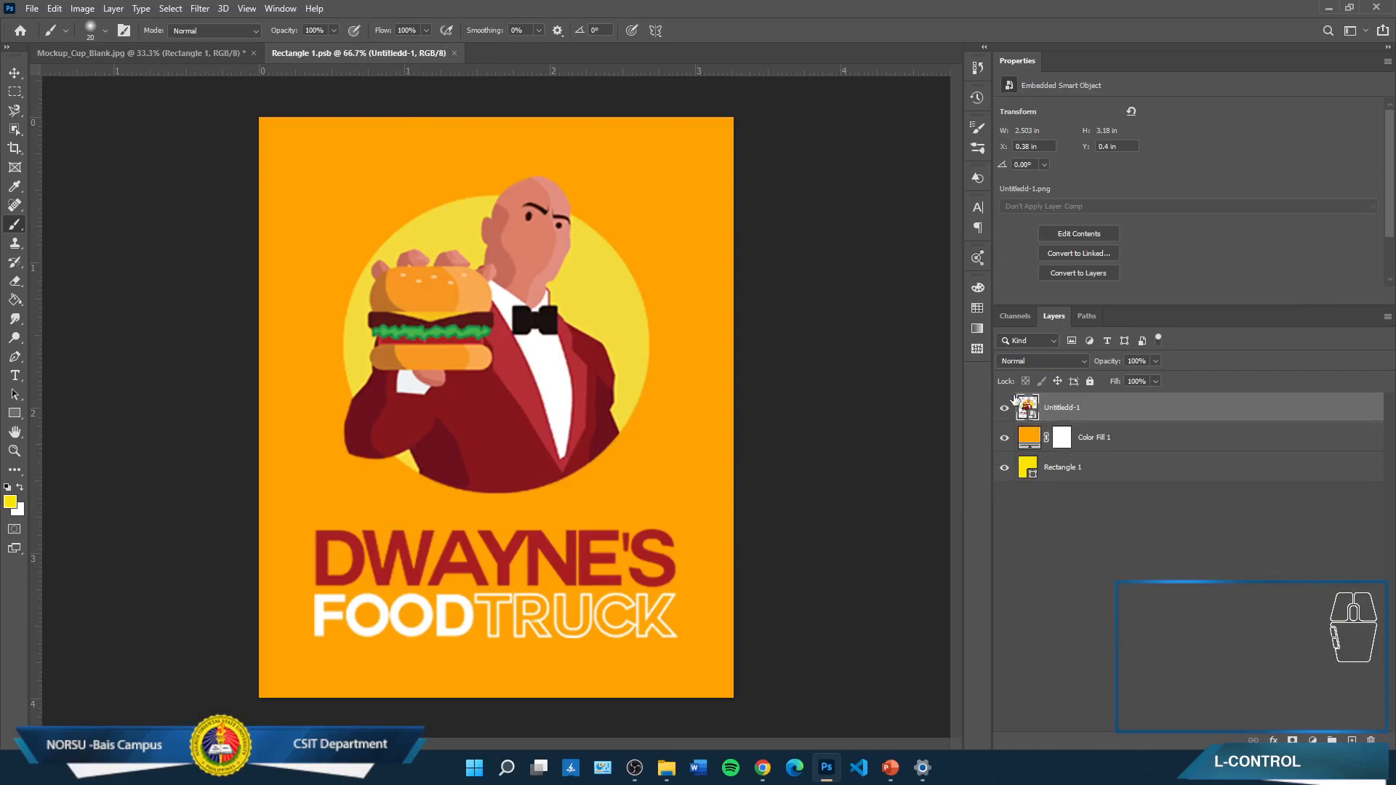
double_click(1038, 440)
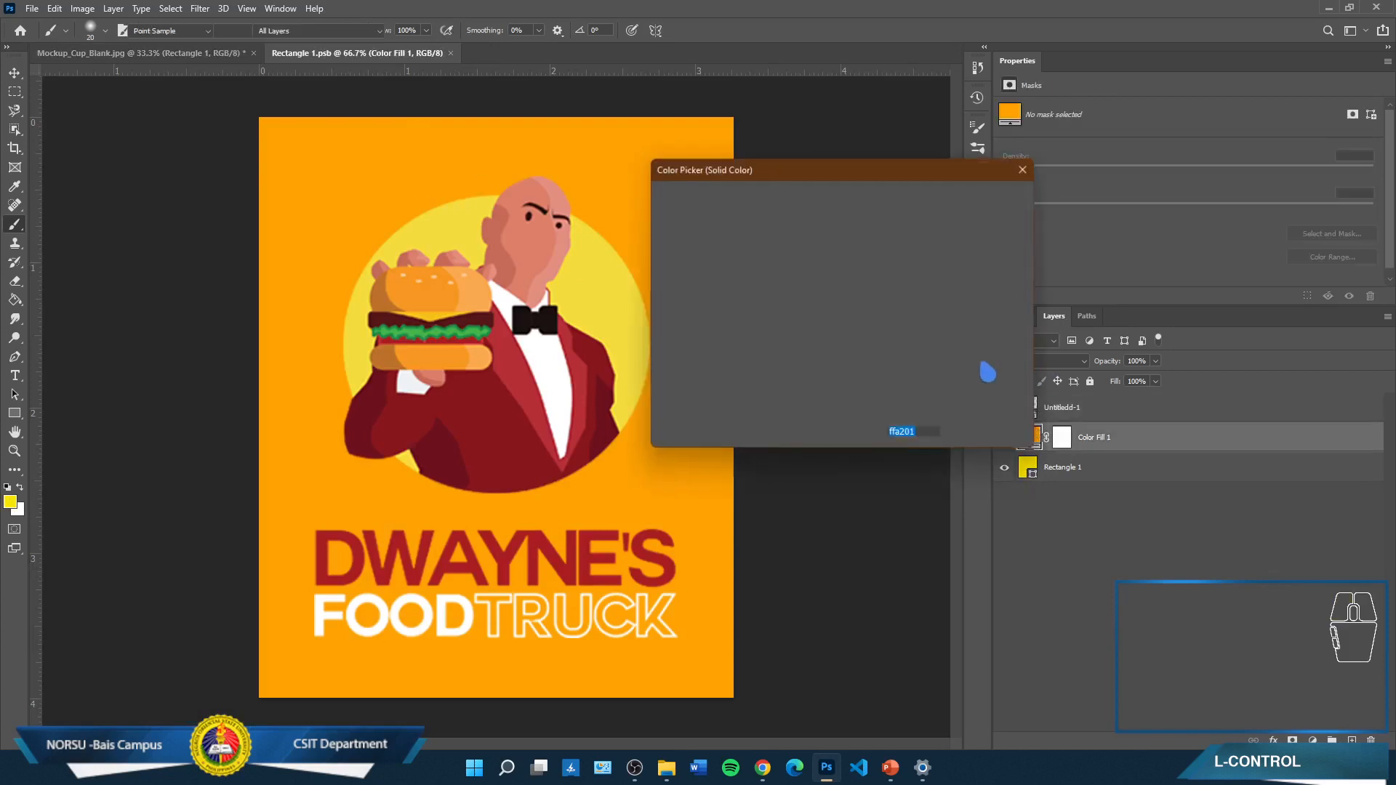
mouse_move(868, 313)
mouse_down()
mouse_move(869, 261)
mouse_move(870, 294)
mouse_move(866, 271)
mouse_move(748, 265)
mouse_move(756, 299)
mouse_move(784, 302)
mouse_move(797, 331)
mouse_up()
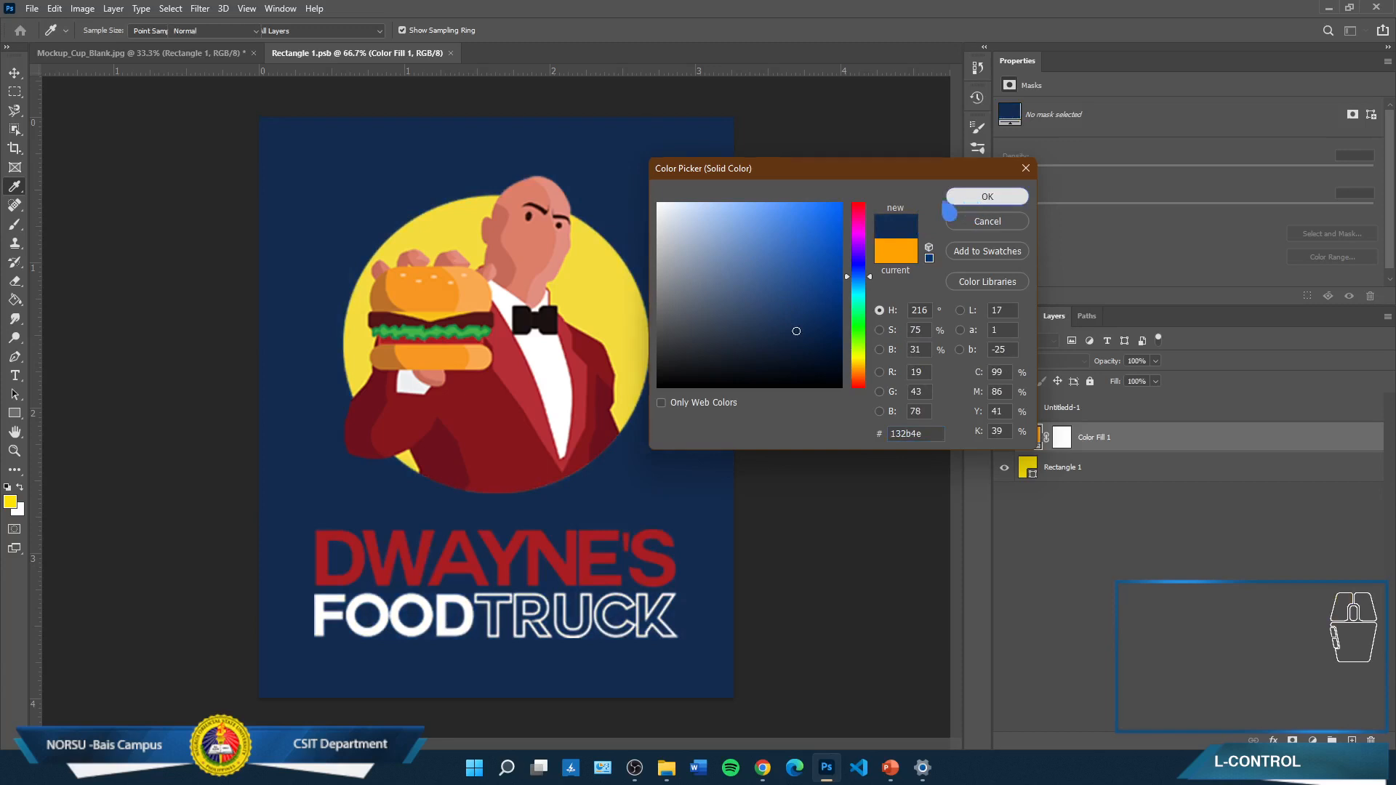
click(950, 211)
key(ctrl+s)
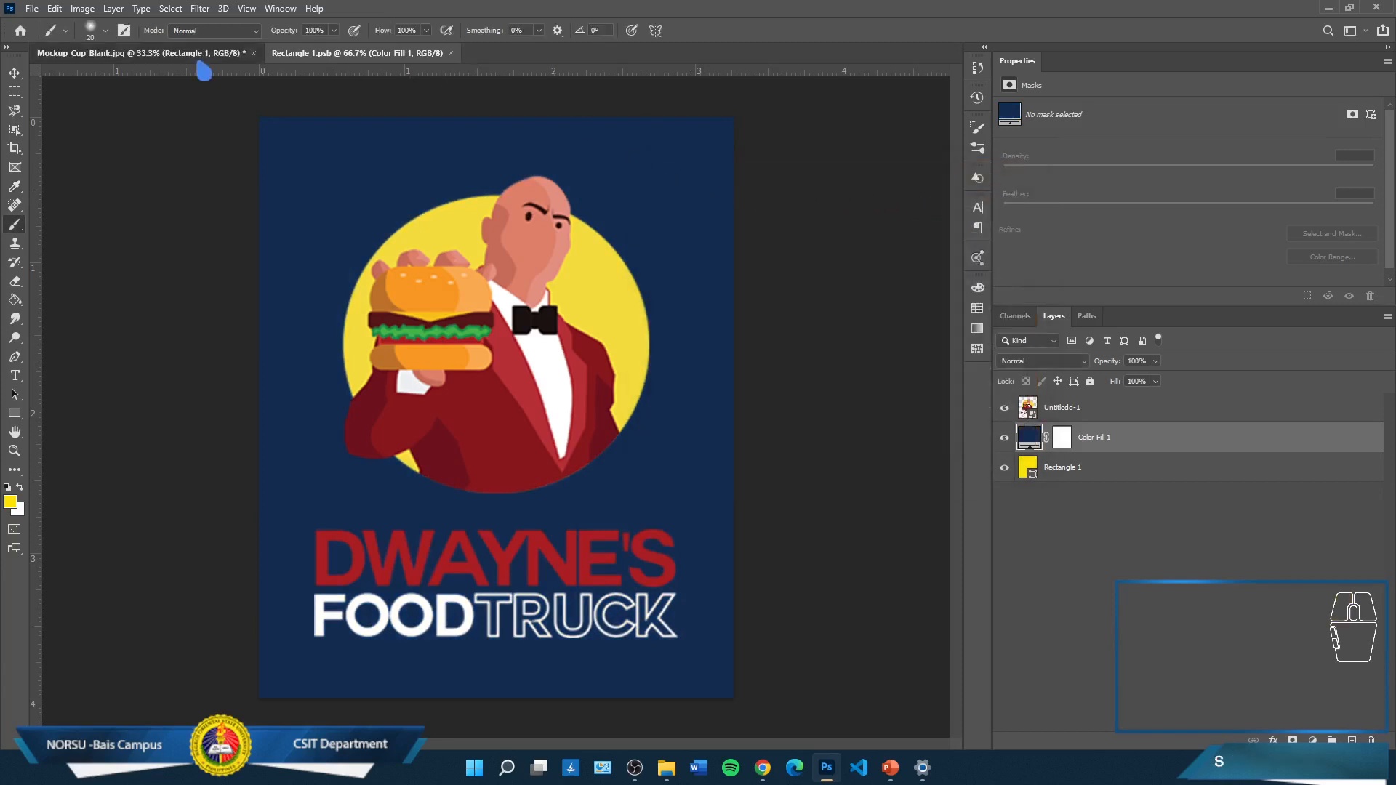
click(202, 57)
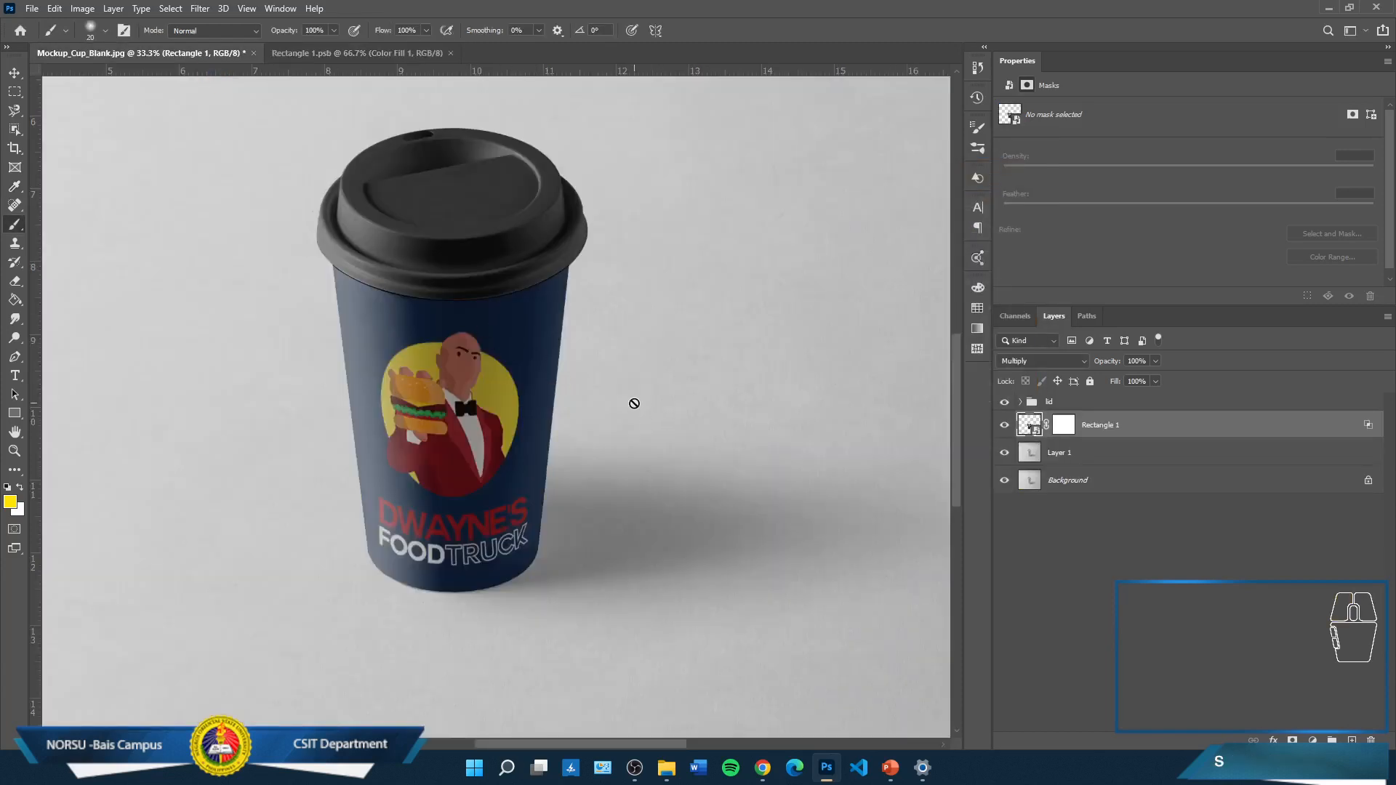
Undo the dark blue fill change in the Rectangle 1 smart object and save it back to the cup mockup
click(437, 55)
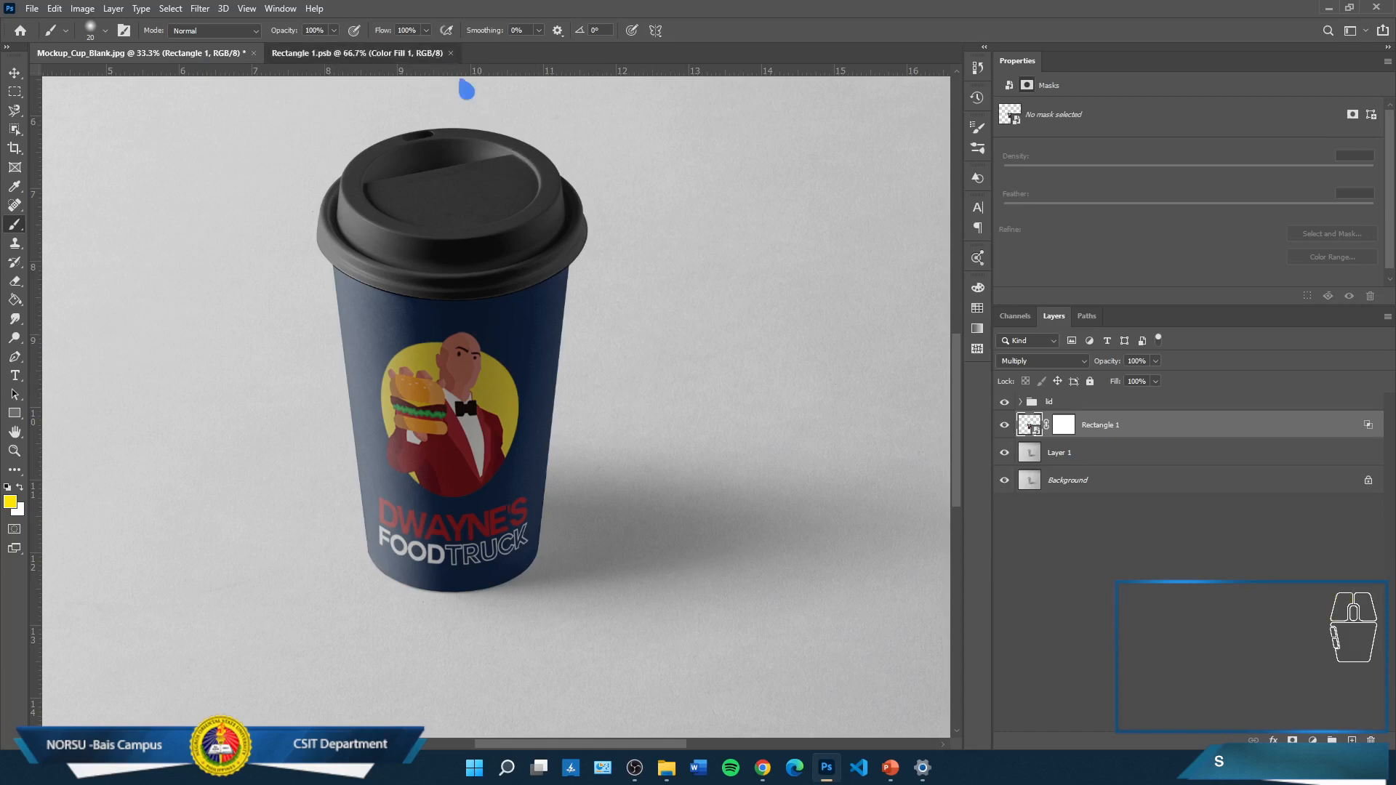
key(ctrl+z)
key(ctrl+s)
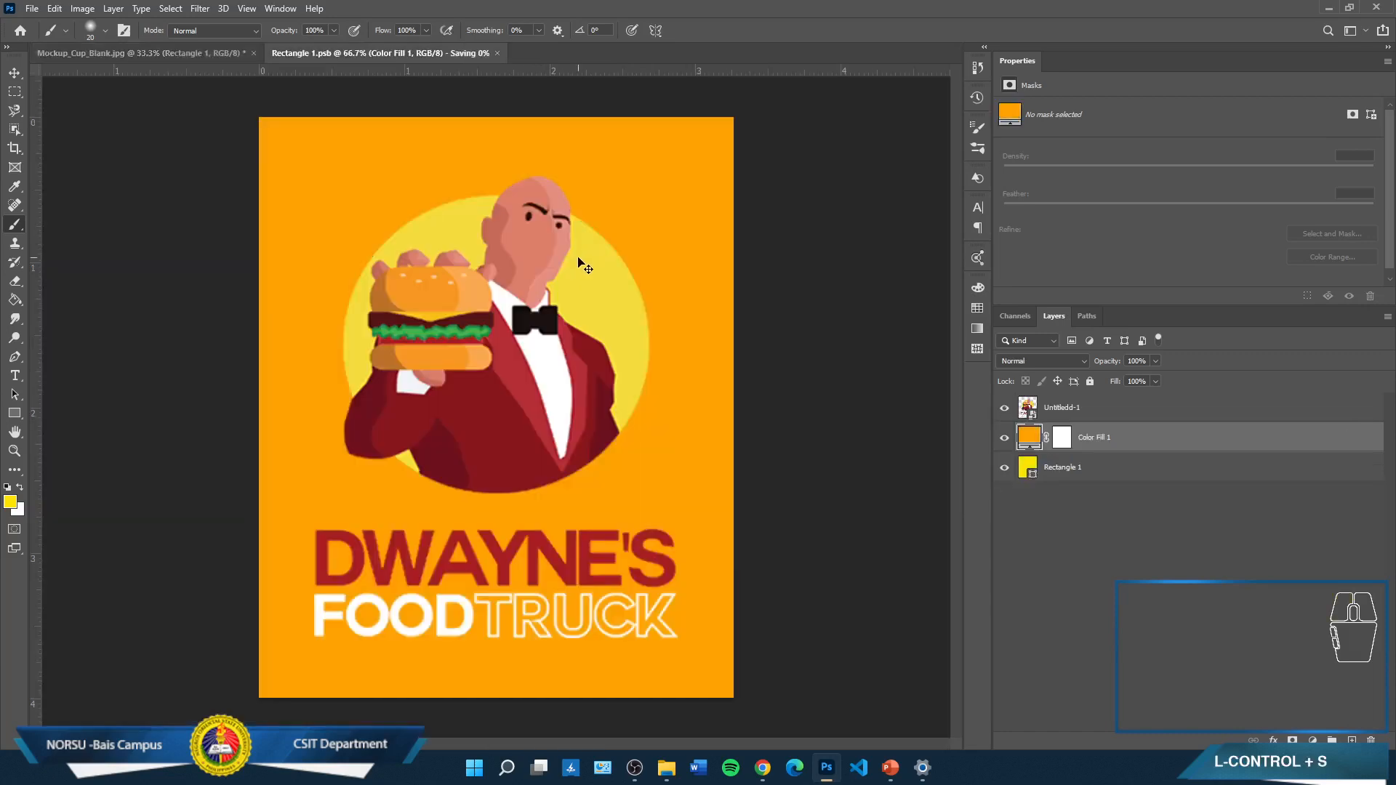
click(220, 58)
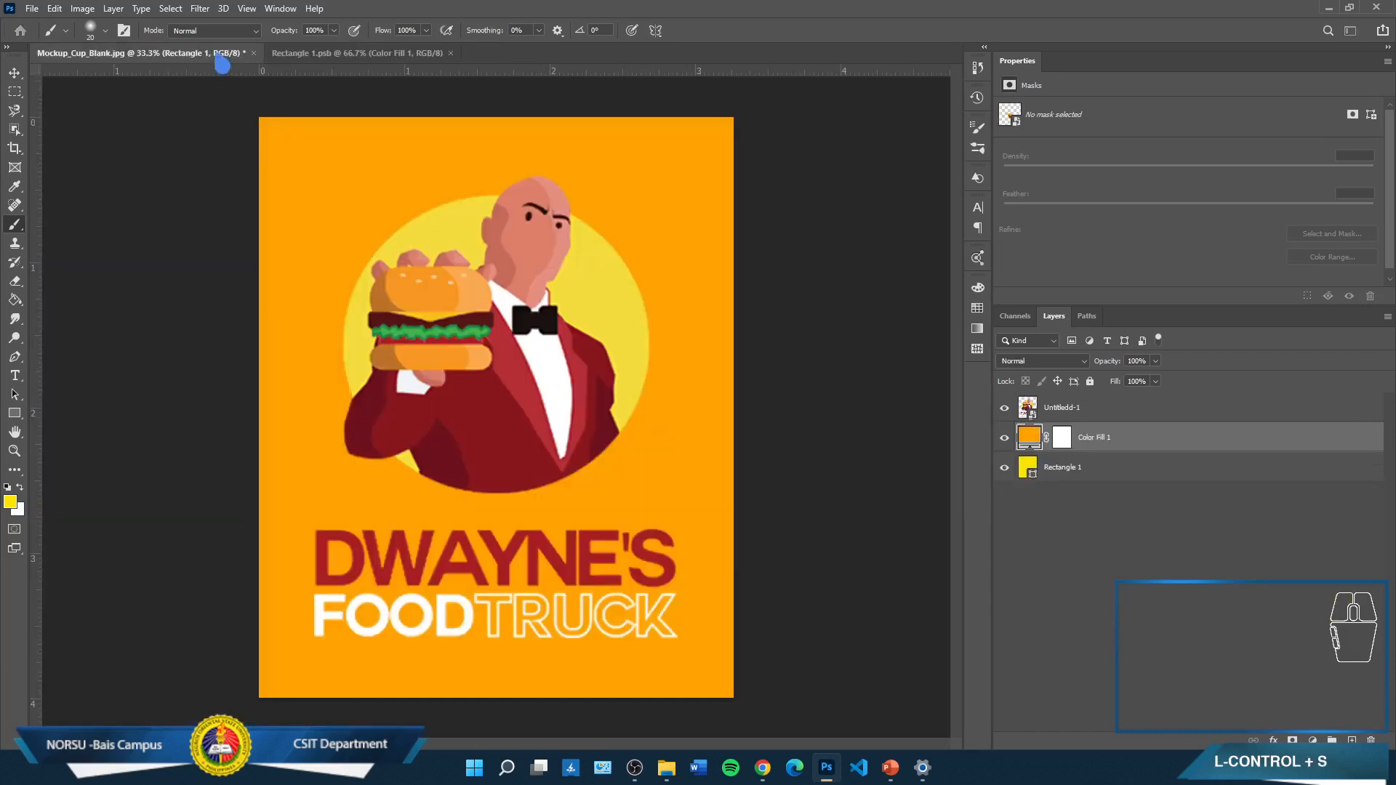
scroll(604, 509, down, 3)
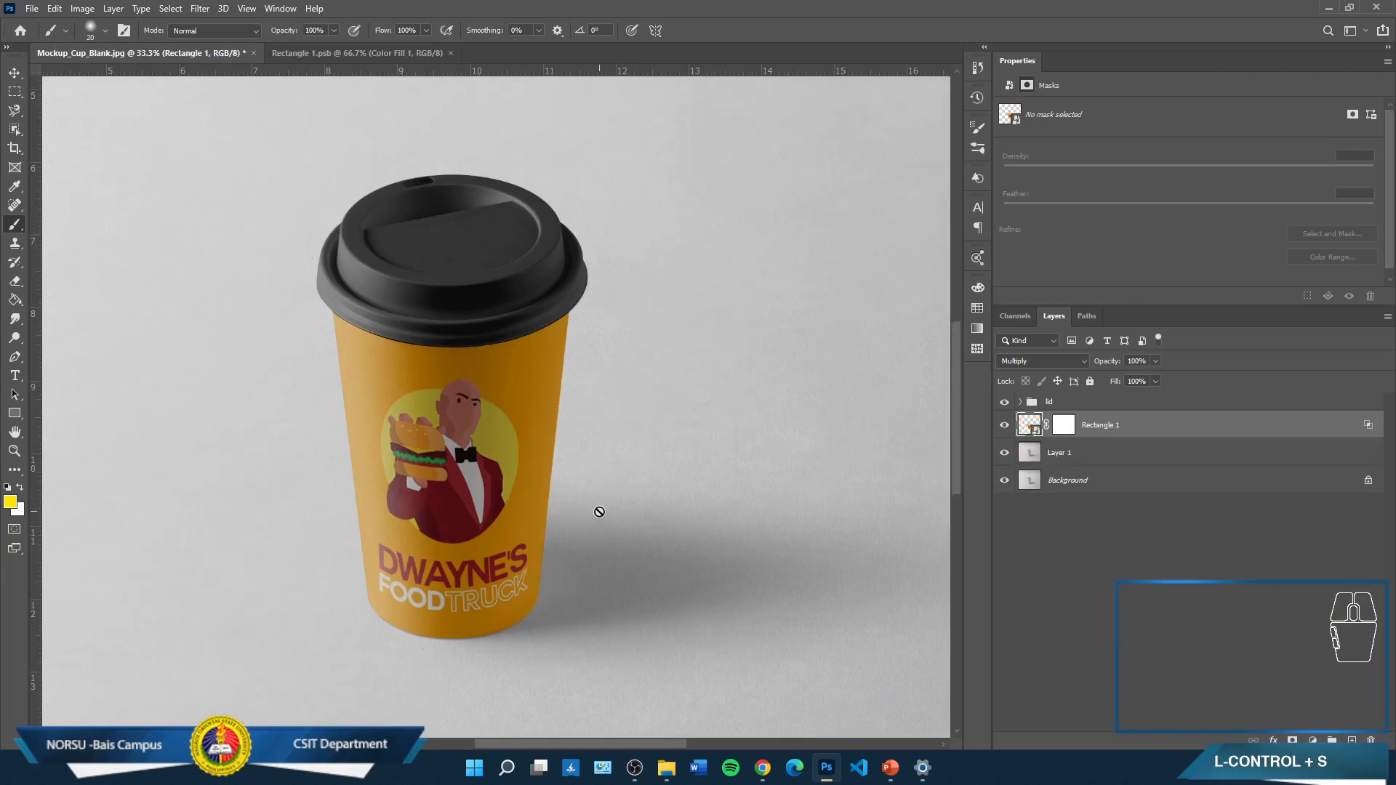
scroll(603, 518, down, 1)
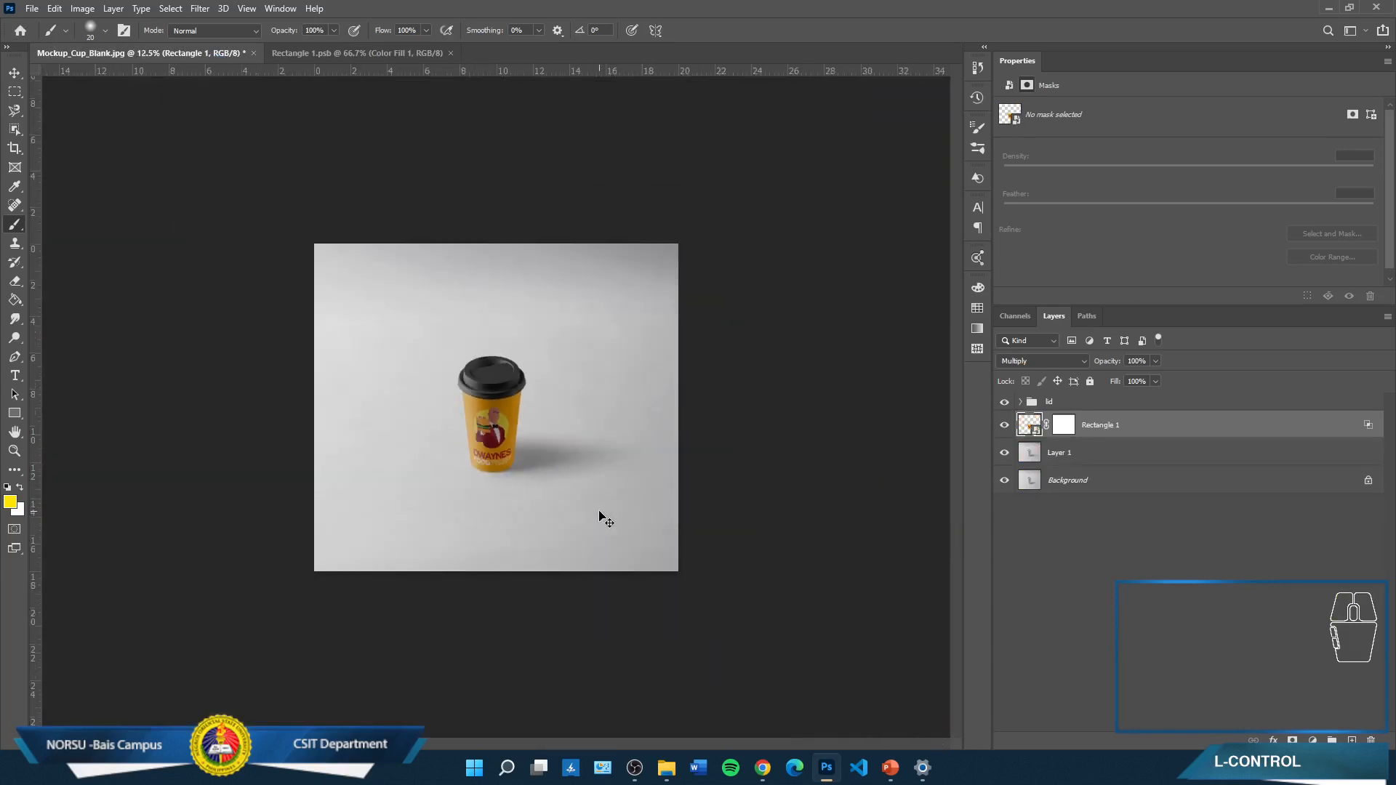
scroll(604, 516, up, 1)
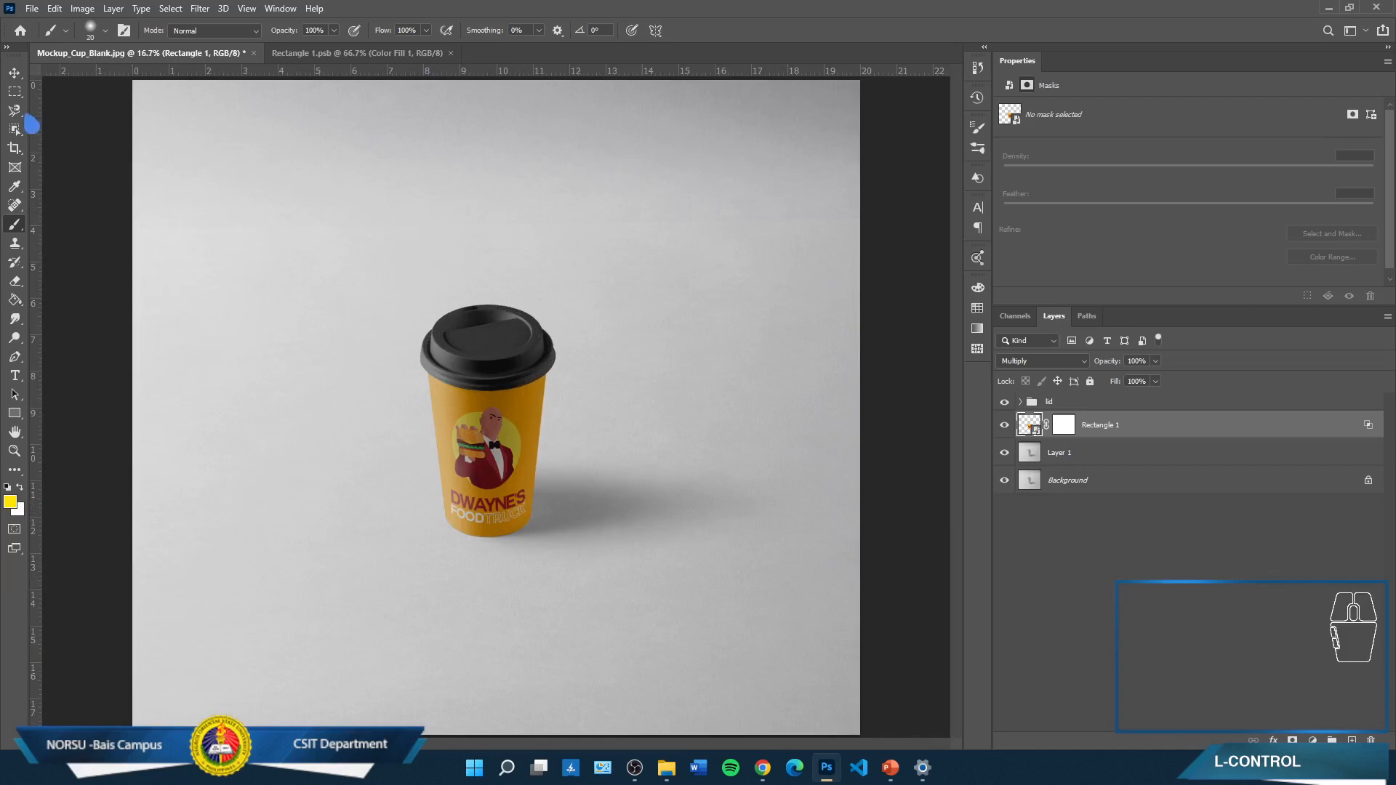
Open Mockup_Box_Blank.jpg from the 11 Adobe Photoshop - Learning Mock-Ups folder of the ITS 208 course
click(29, 10)
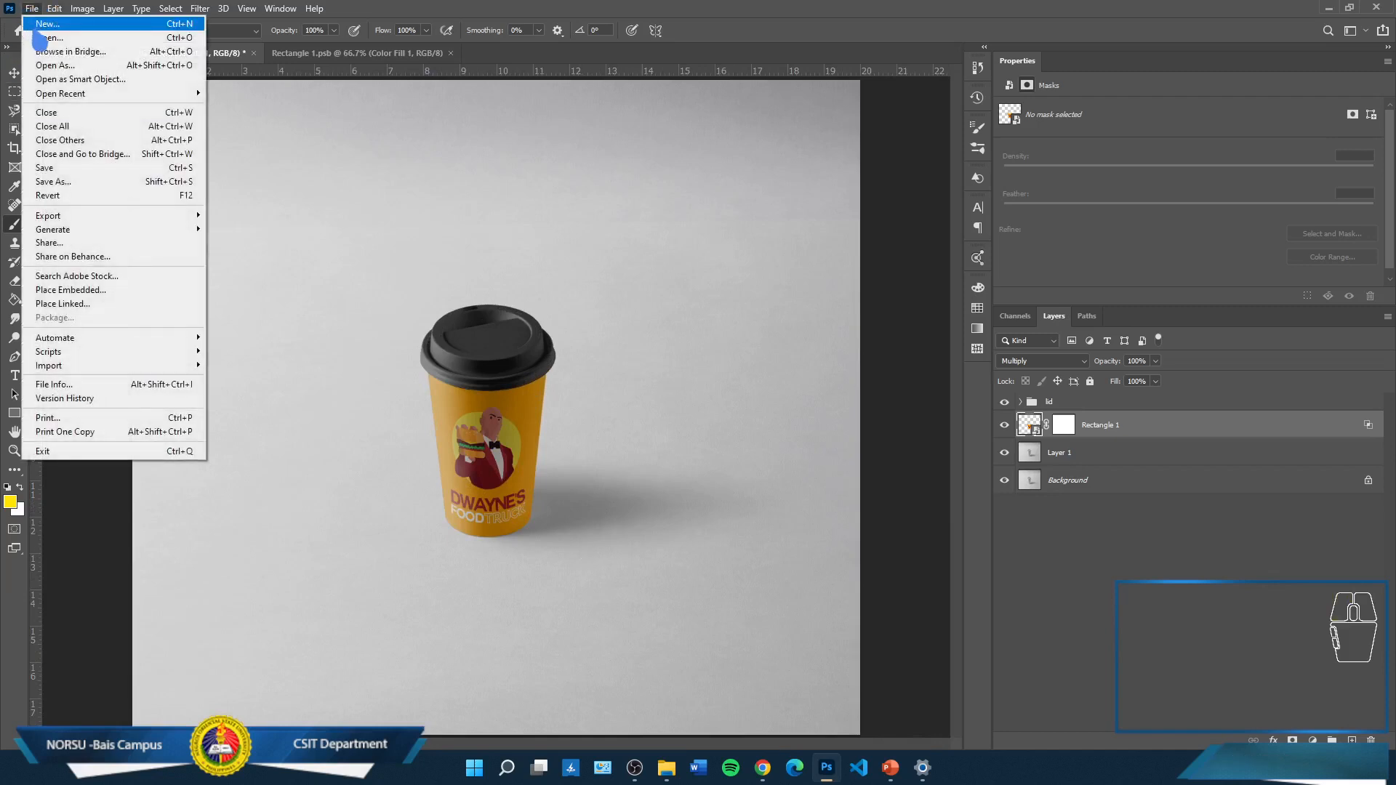
click(40, 38)
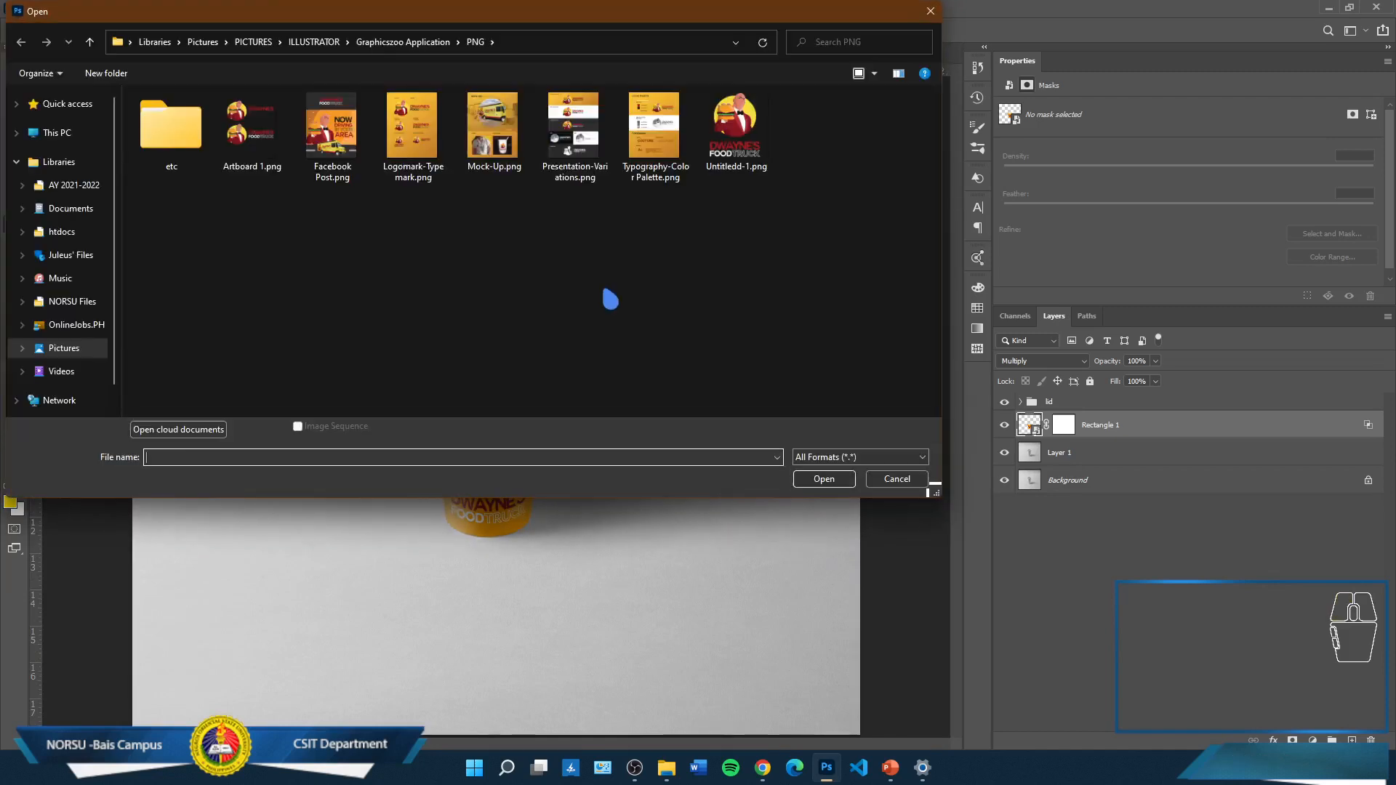
click(60, 351)
scroll(727, 290, down, 5)
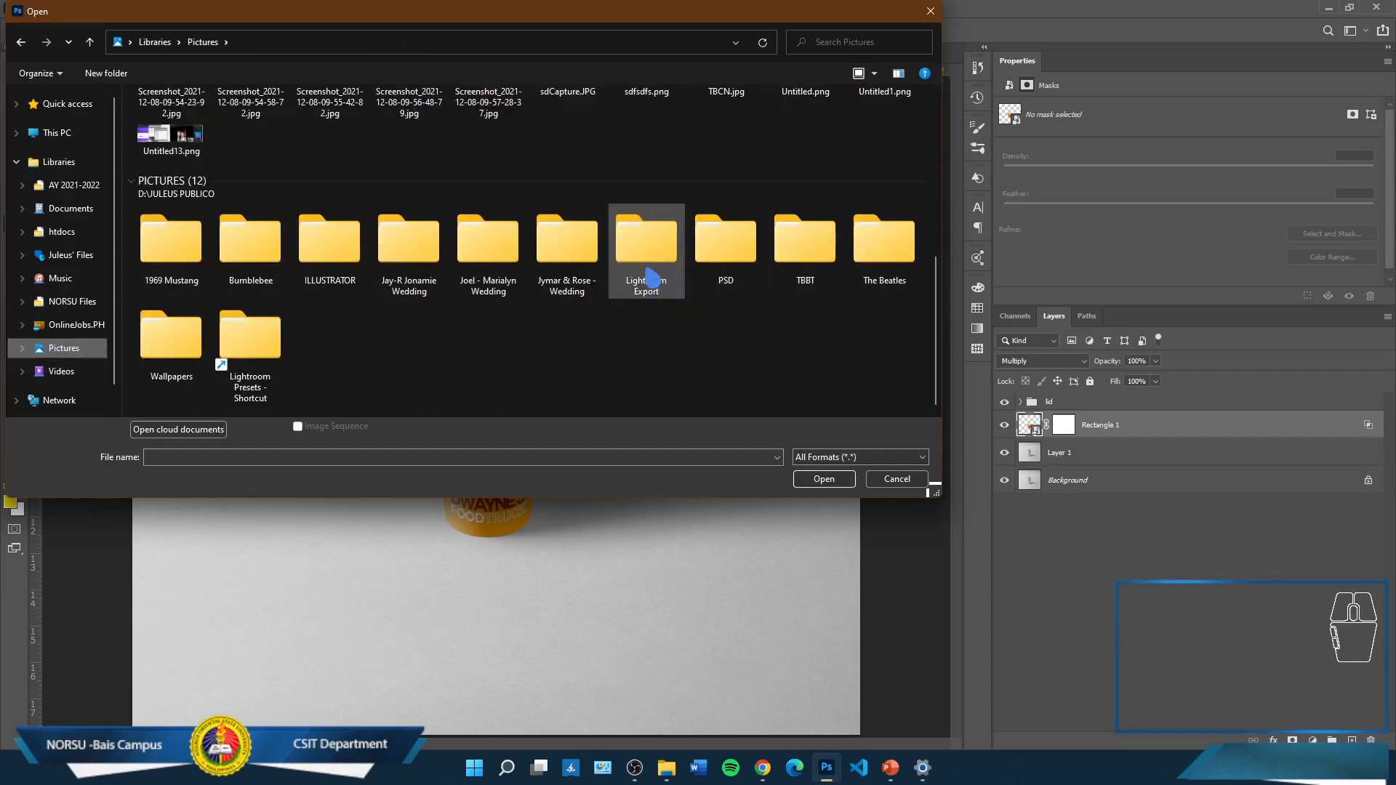
click(71, 188)
click(197, 185)
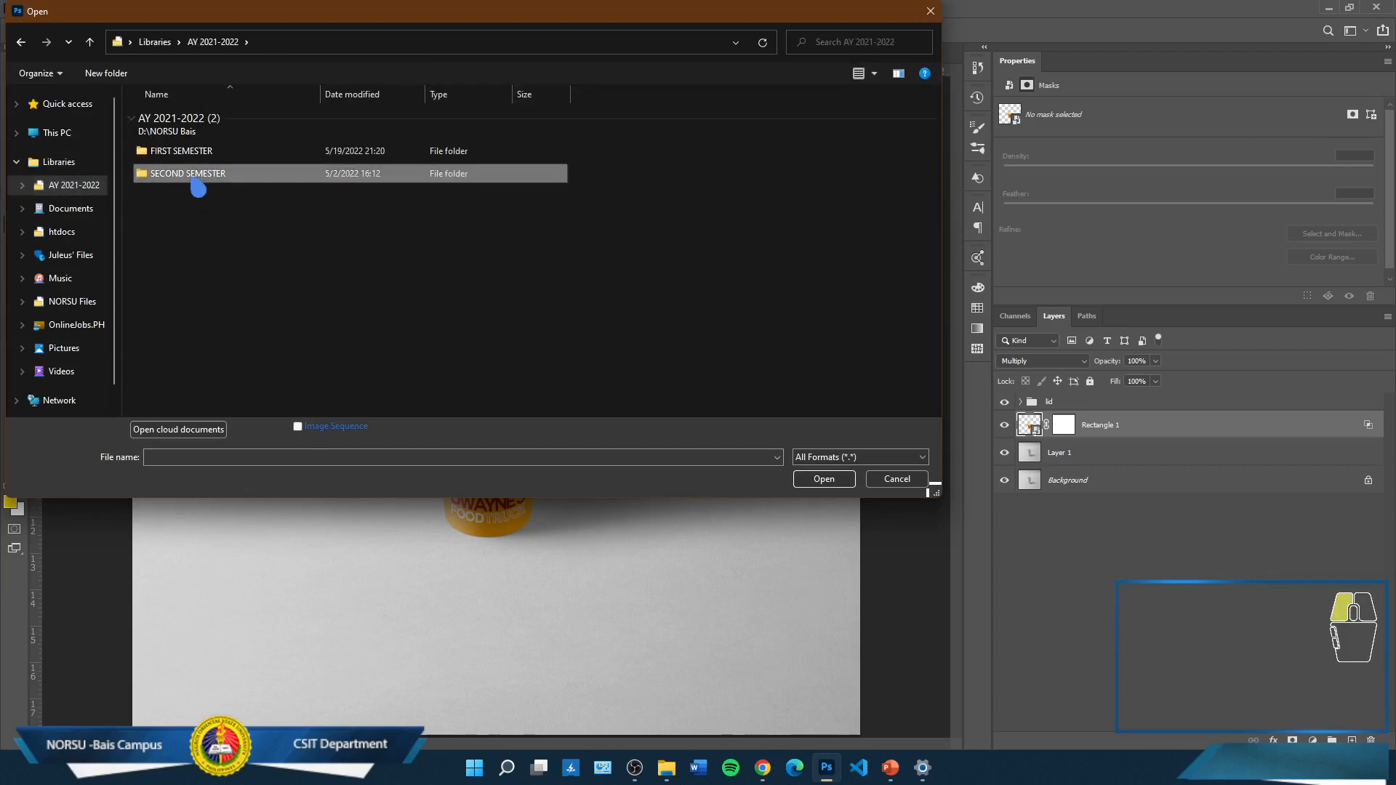
double_click(196, 184)
double_click(265, 140)
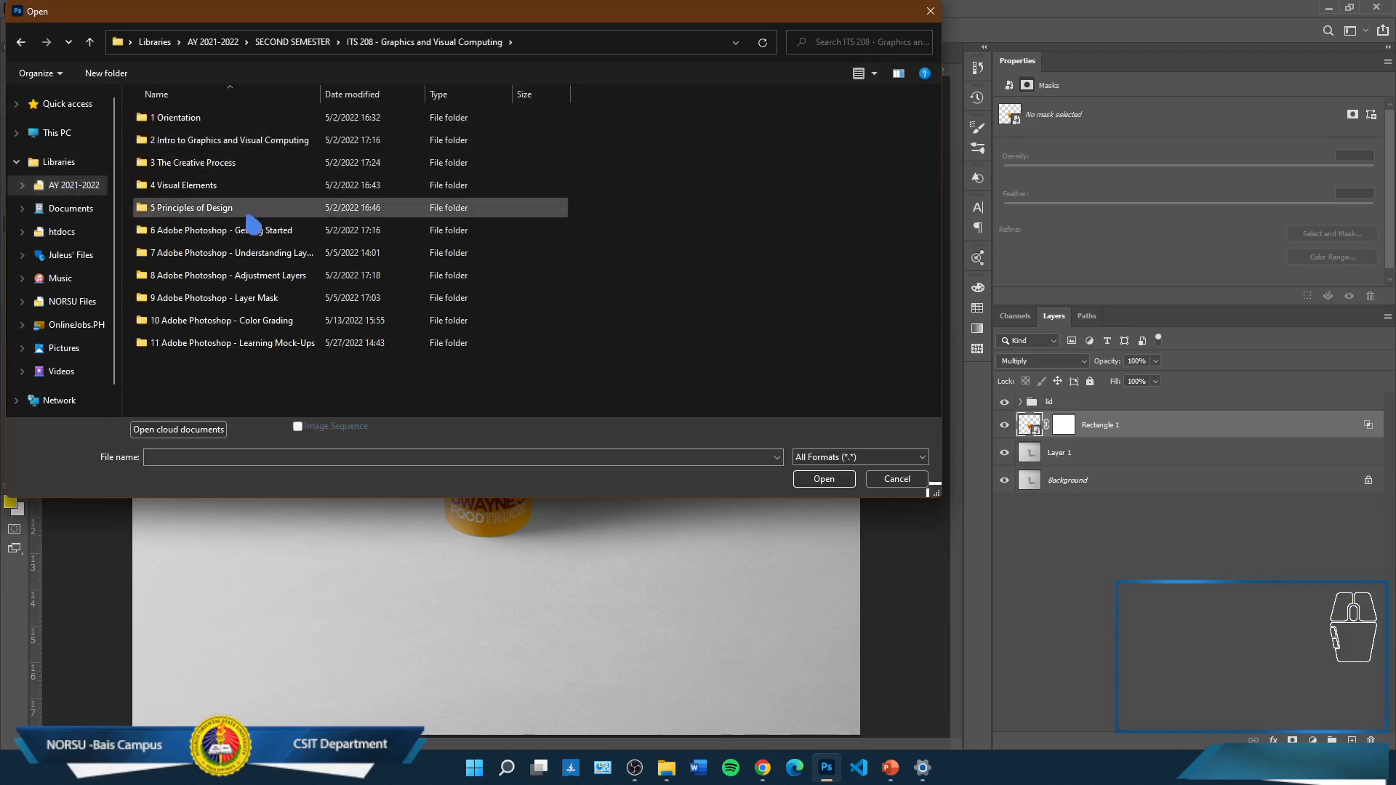
double_click(242, 344)
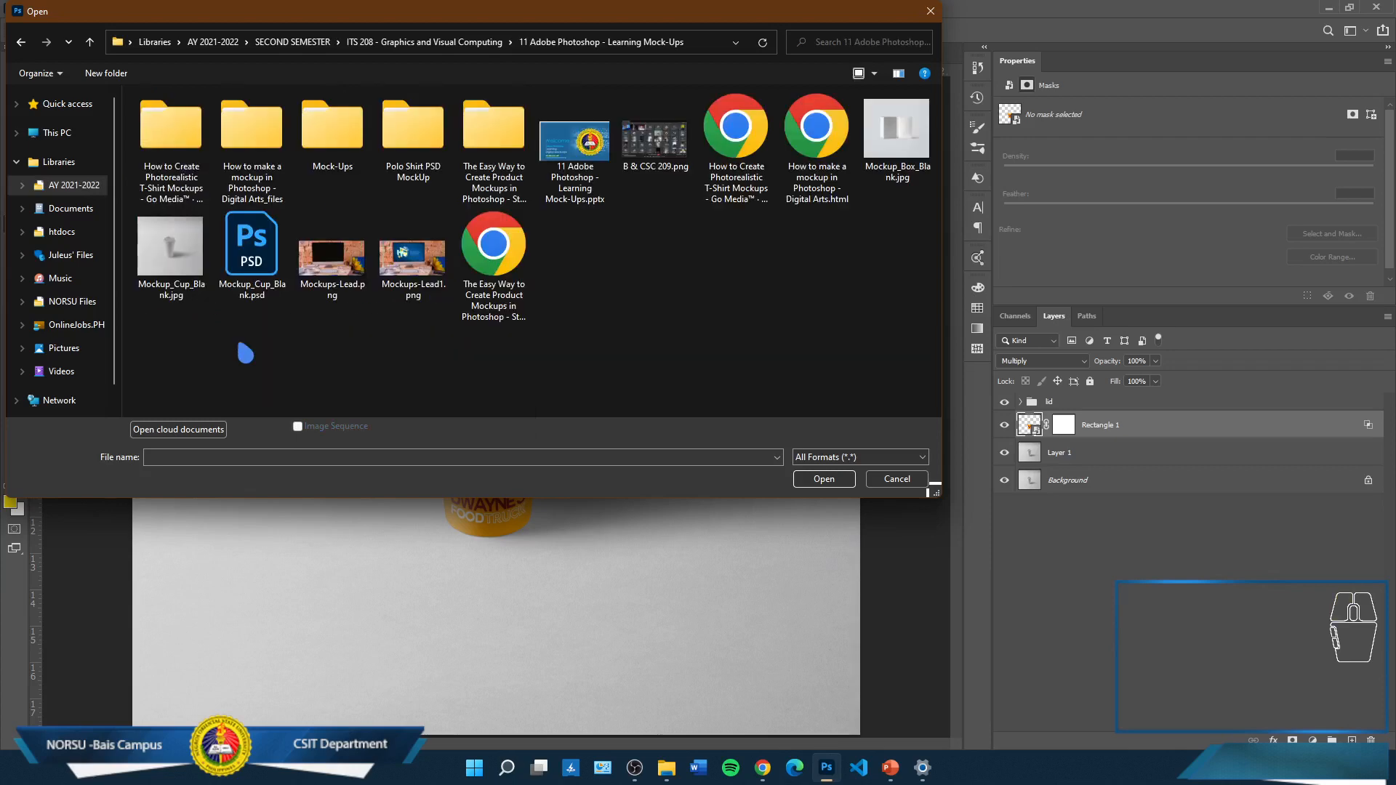
click(894, 149)
click(819, 477)
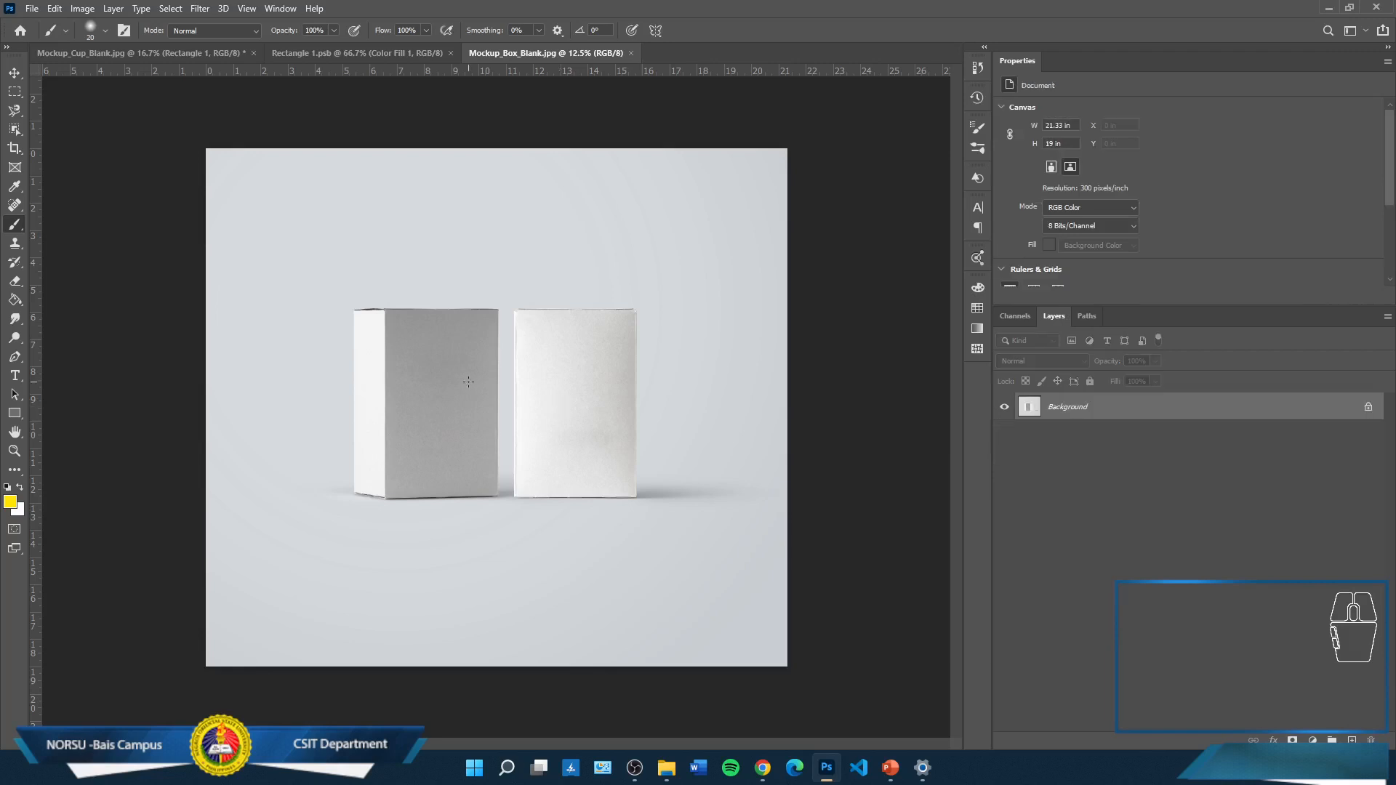
Duplicate the Background layer of the blank box mockup
key(ctrl+plus)
key(ctrl+plus)
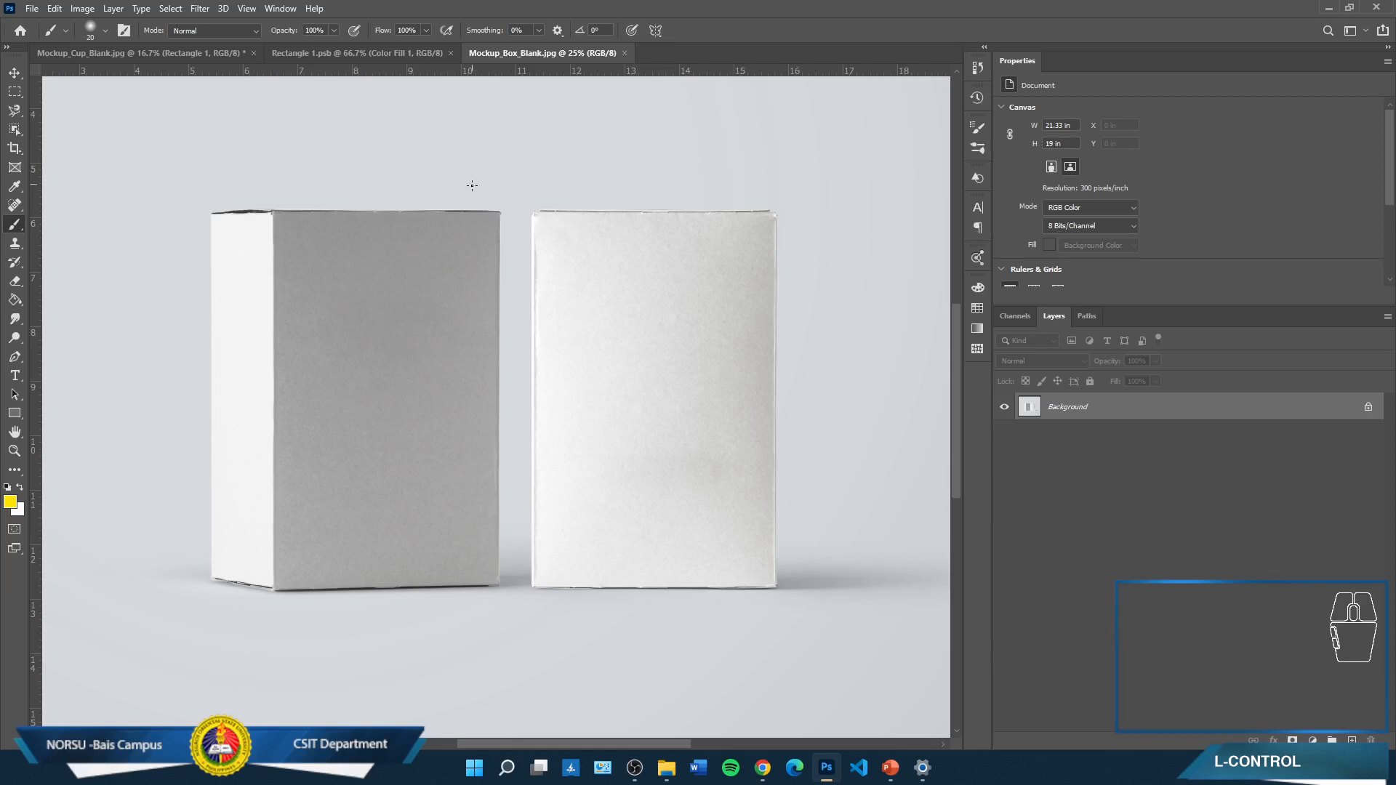
key(ctrl+j)
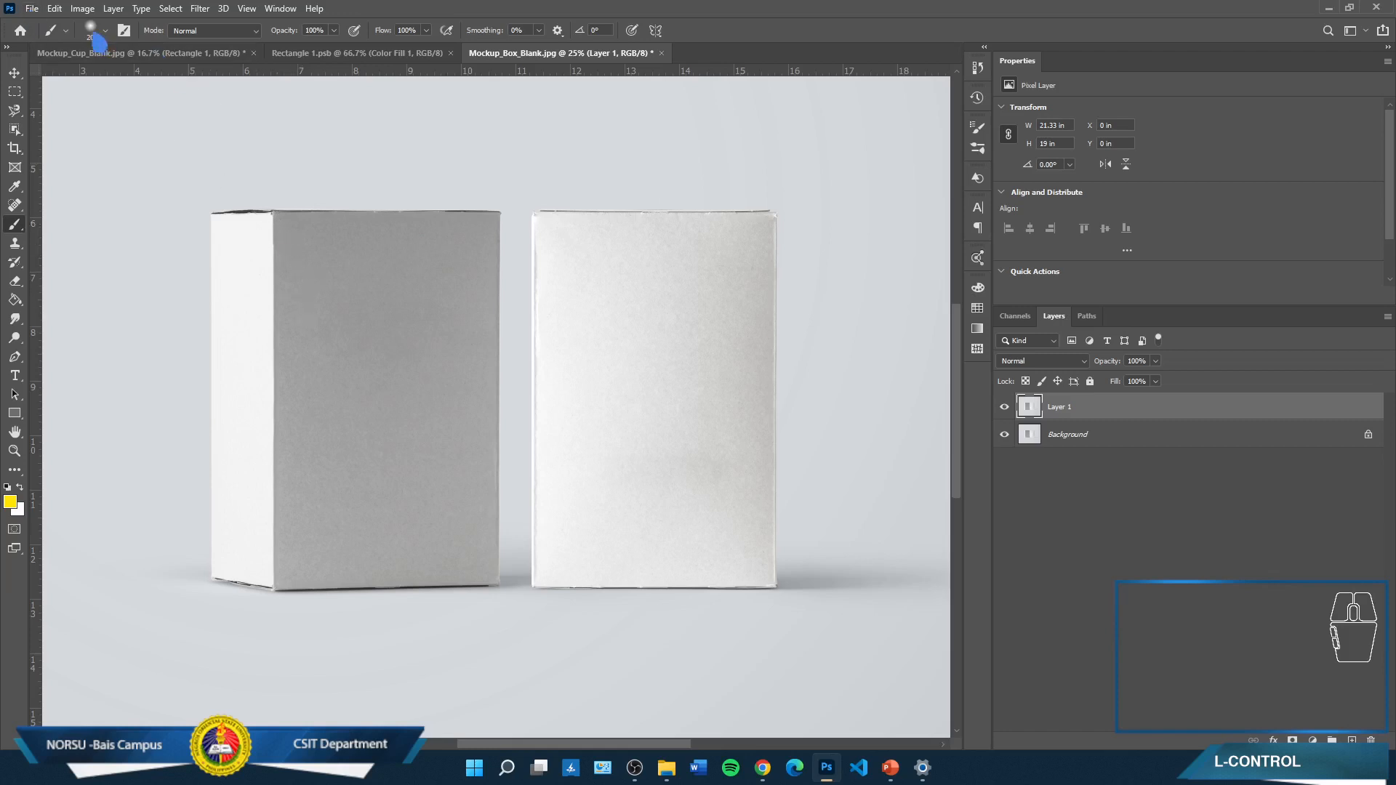
Open Logomark-Typemark.png from the Dwayne's food truck project's PNG folder under ILLUSTRATOR and Graphicszoo Application in Pictures
click(32, 8)
click(53, 38)
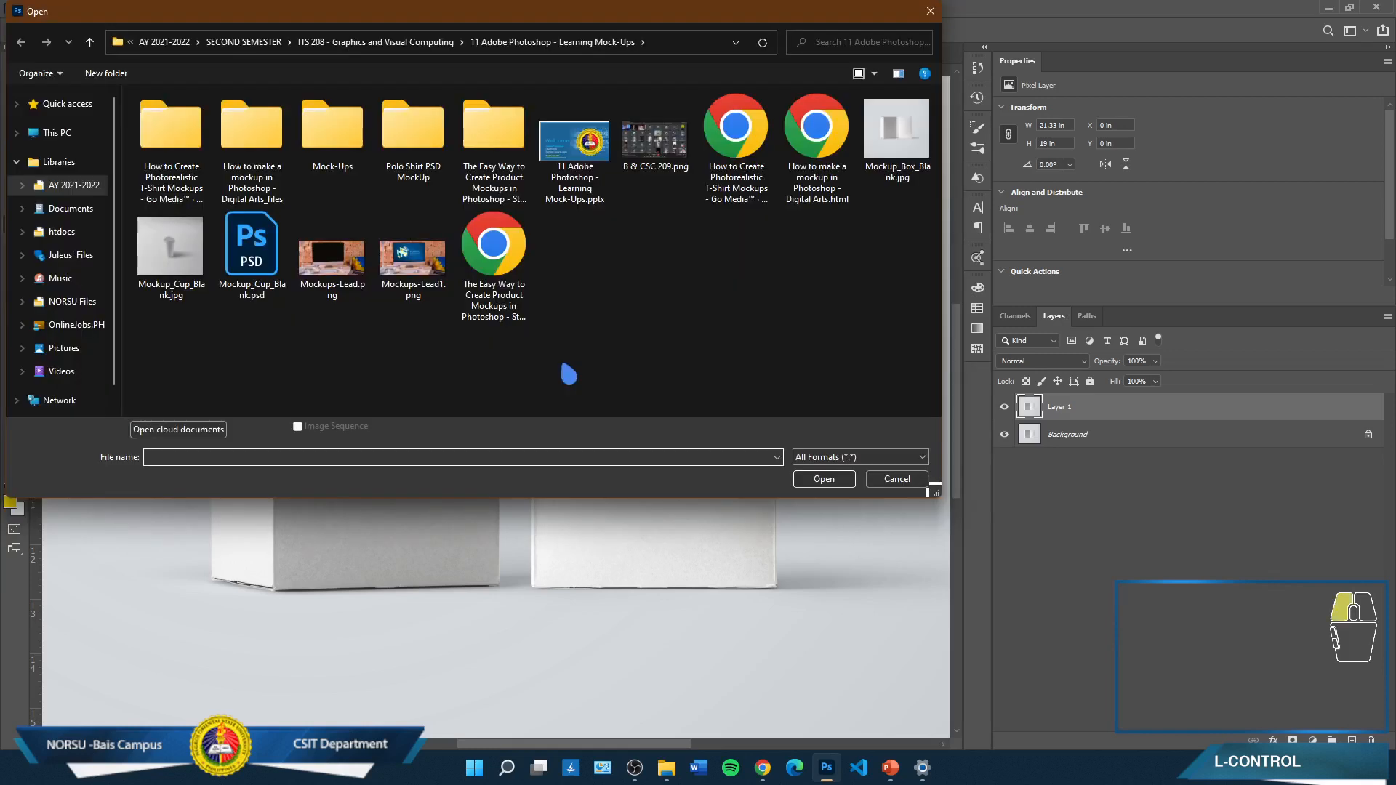
click(73, 357)
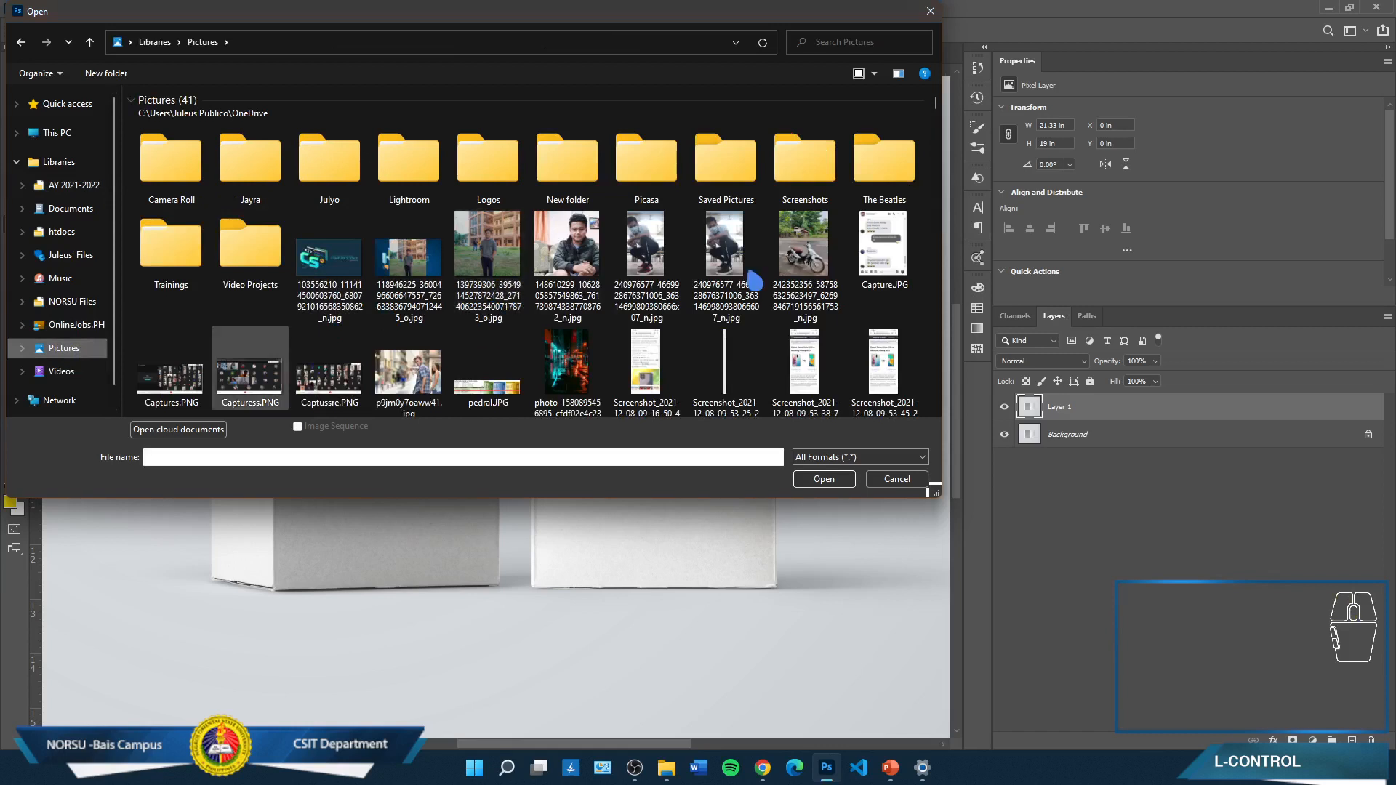
scroll(792, 280, down, 1)
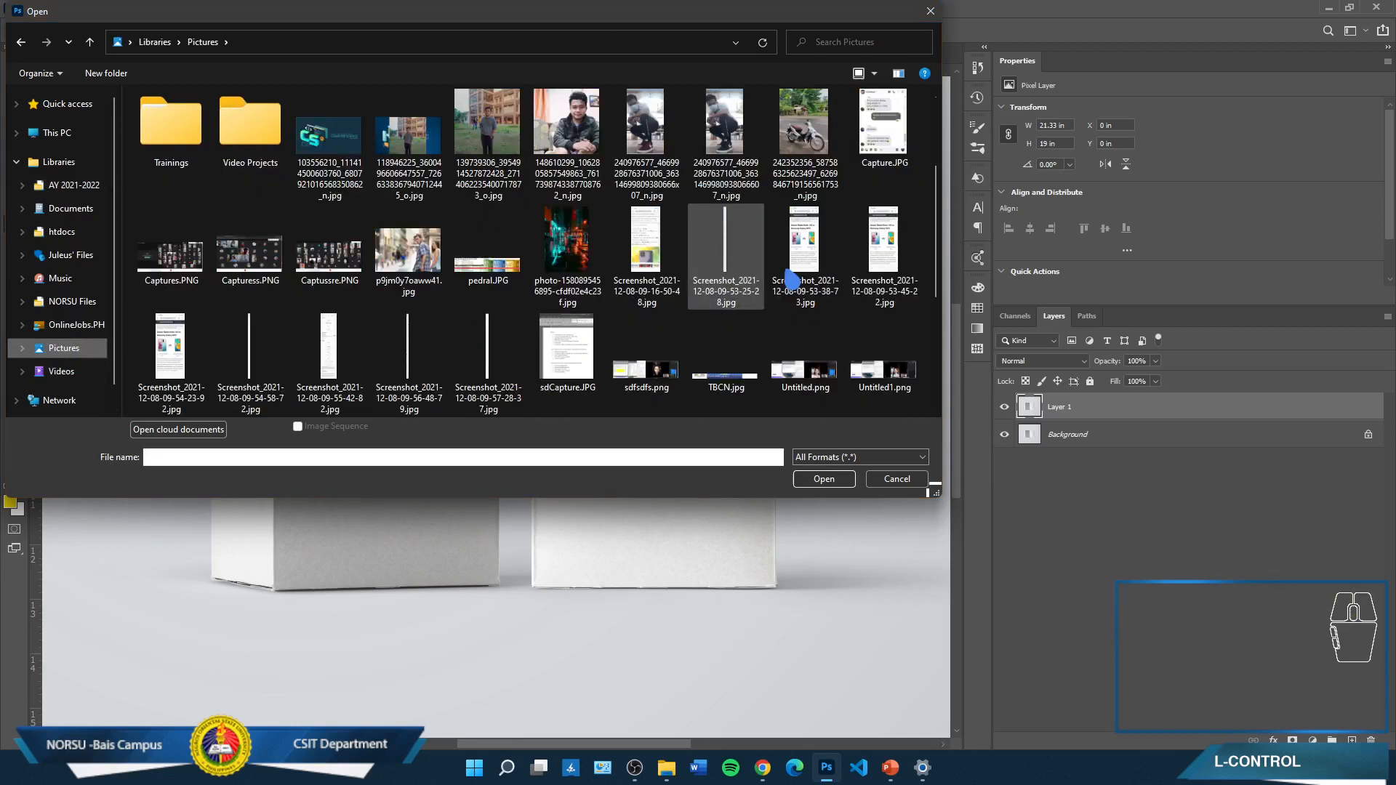
scroll(357, 269, down, 5)
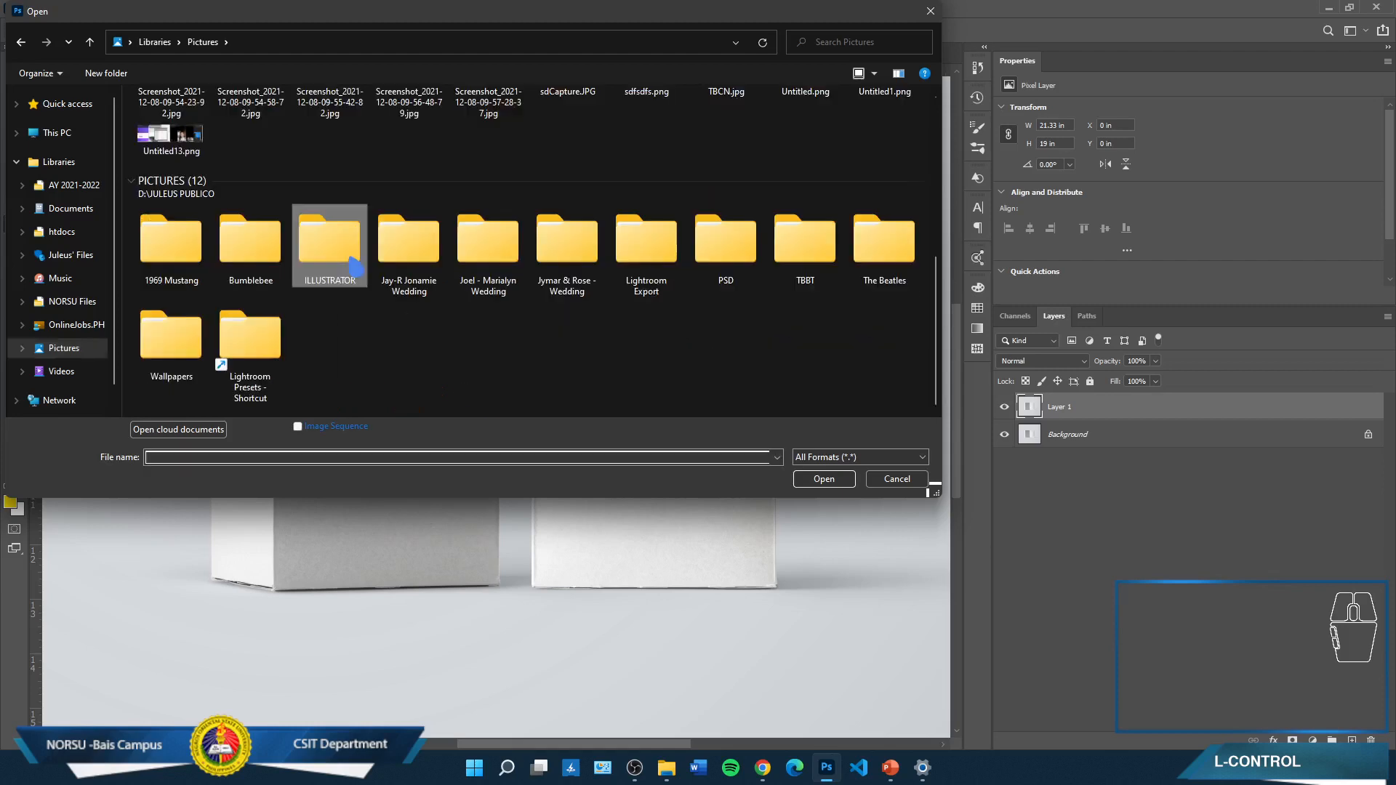
double_click(357, 269)
click(351, 159)
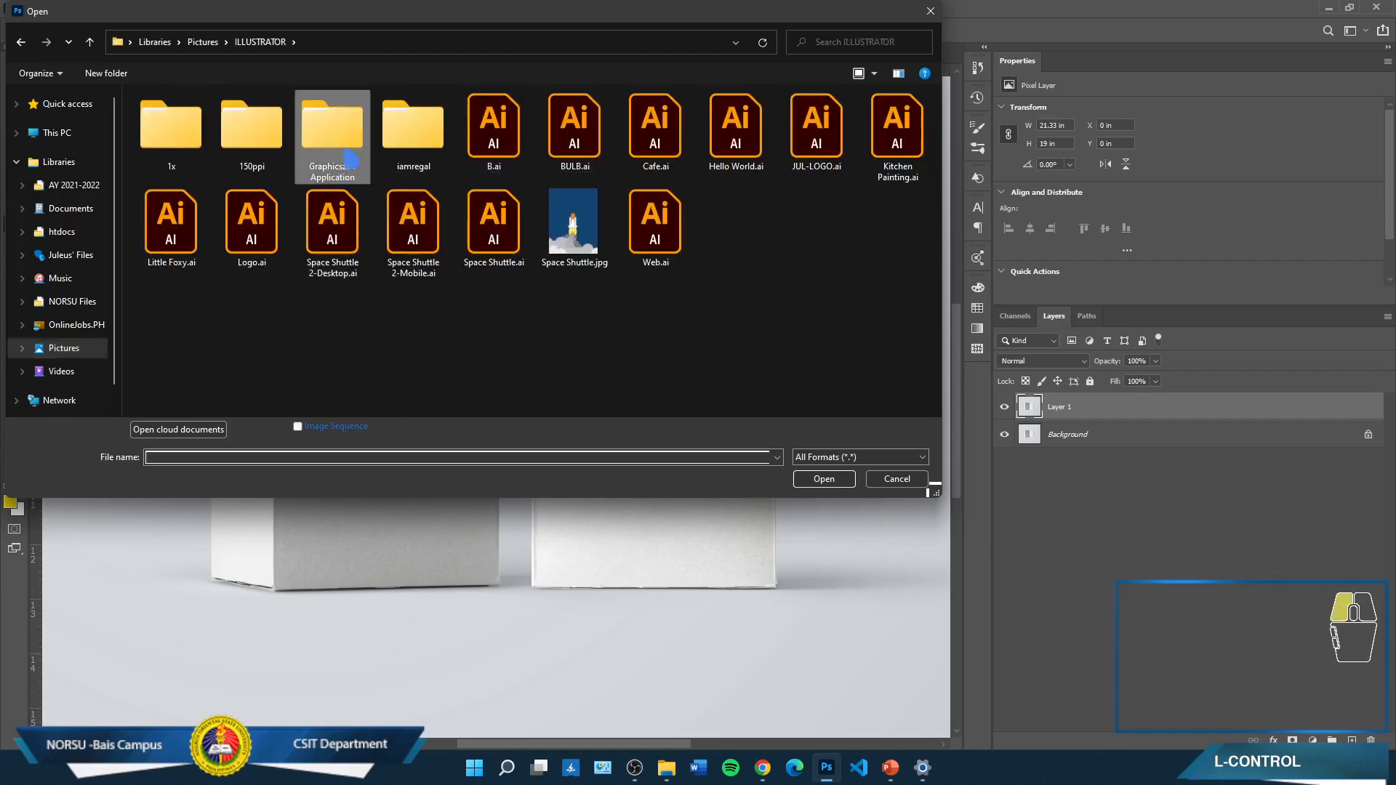
double_click(350, 159)
double_click(351, 154)
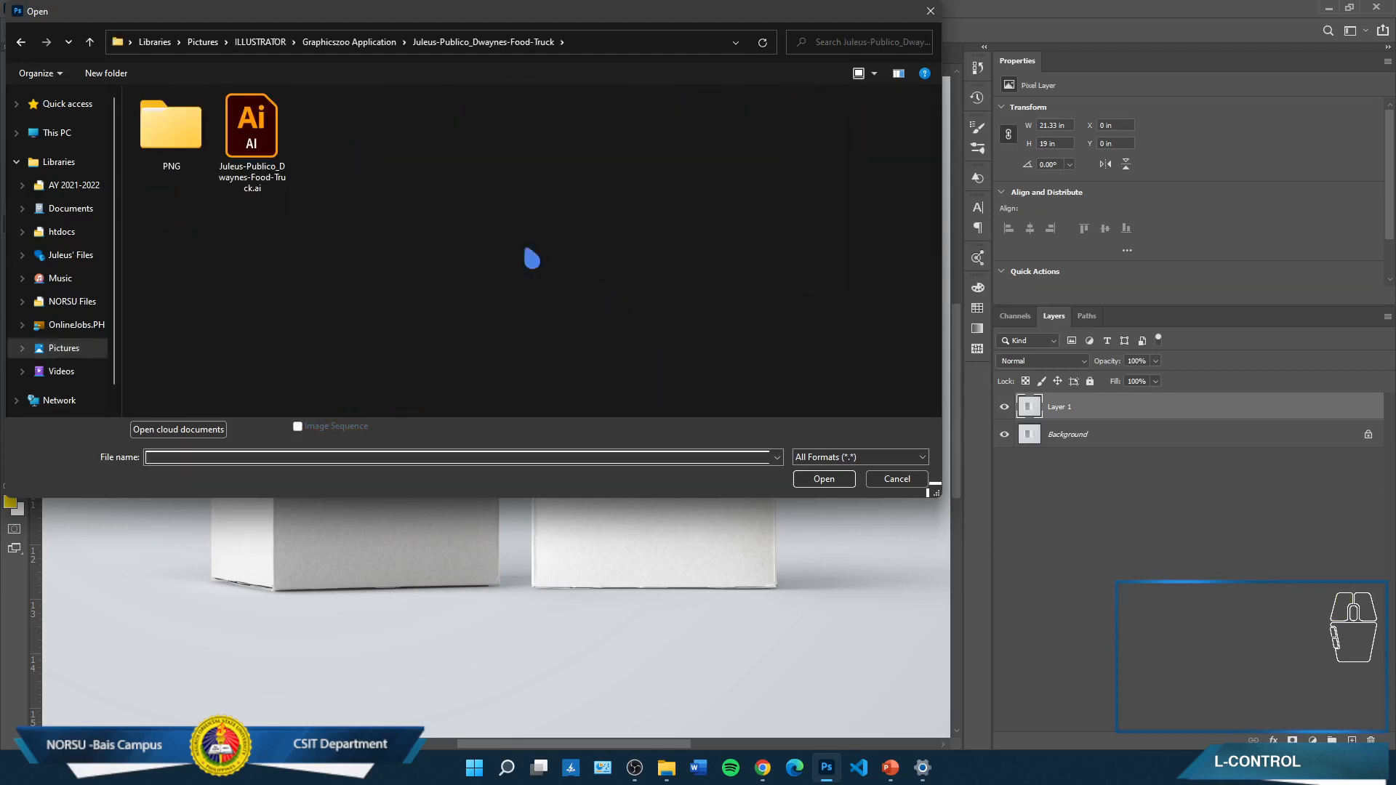
double_click(181, 148)
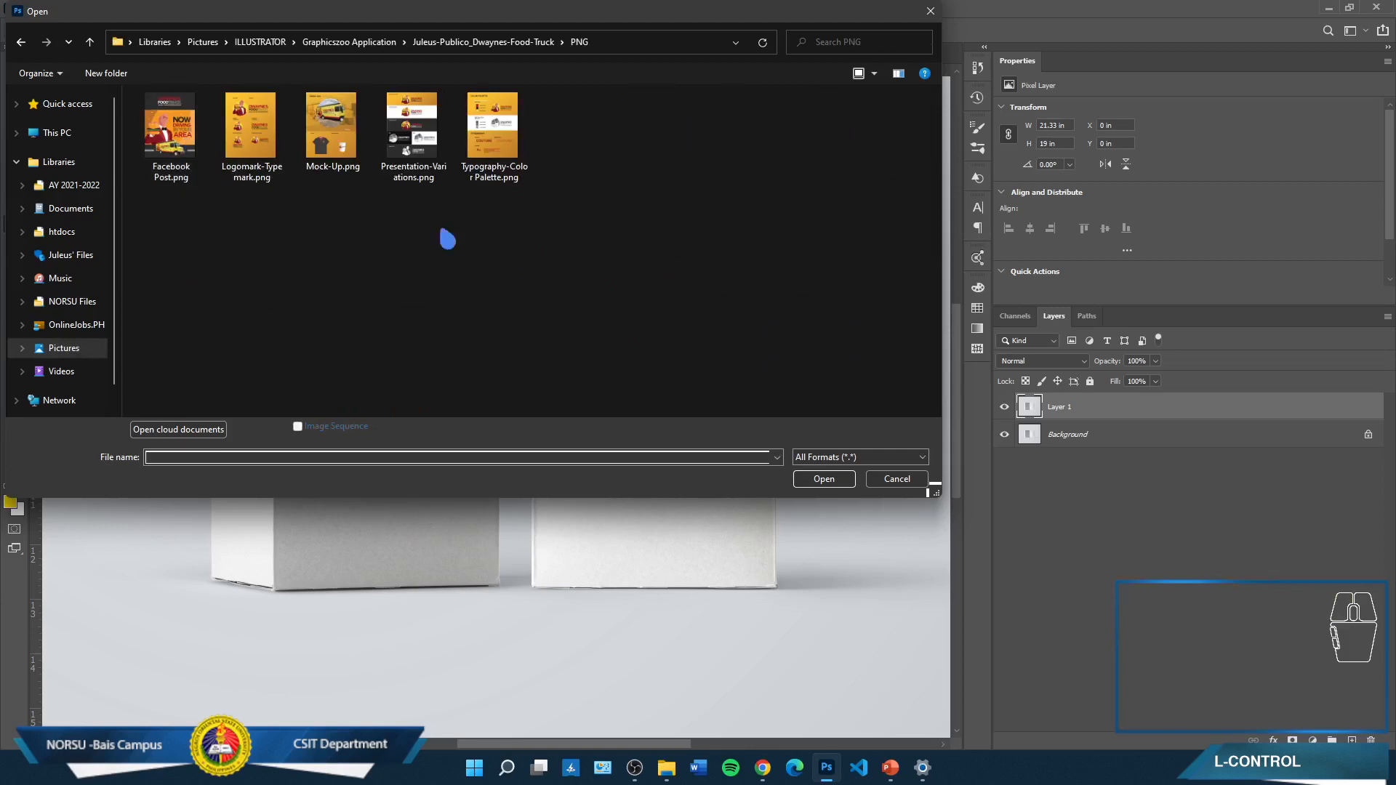
click(277, 128)
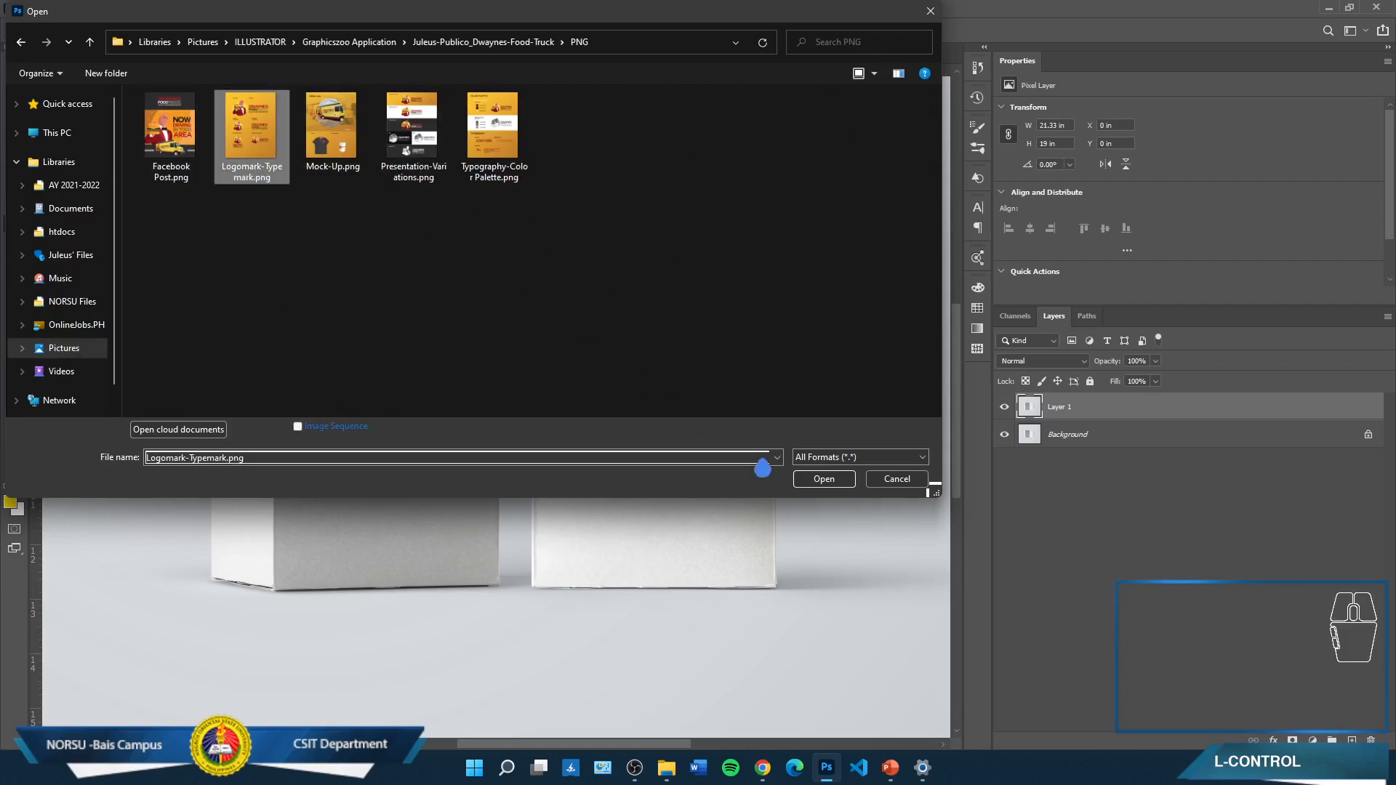
click(826, 479)
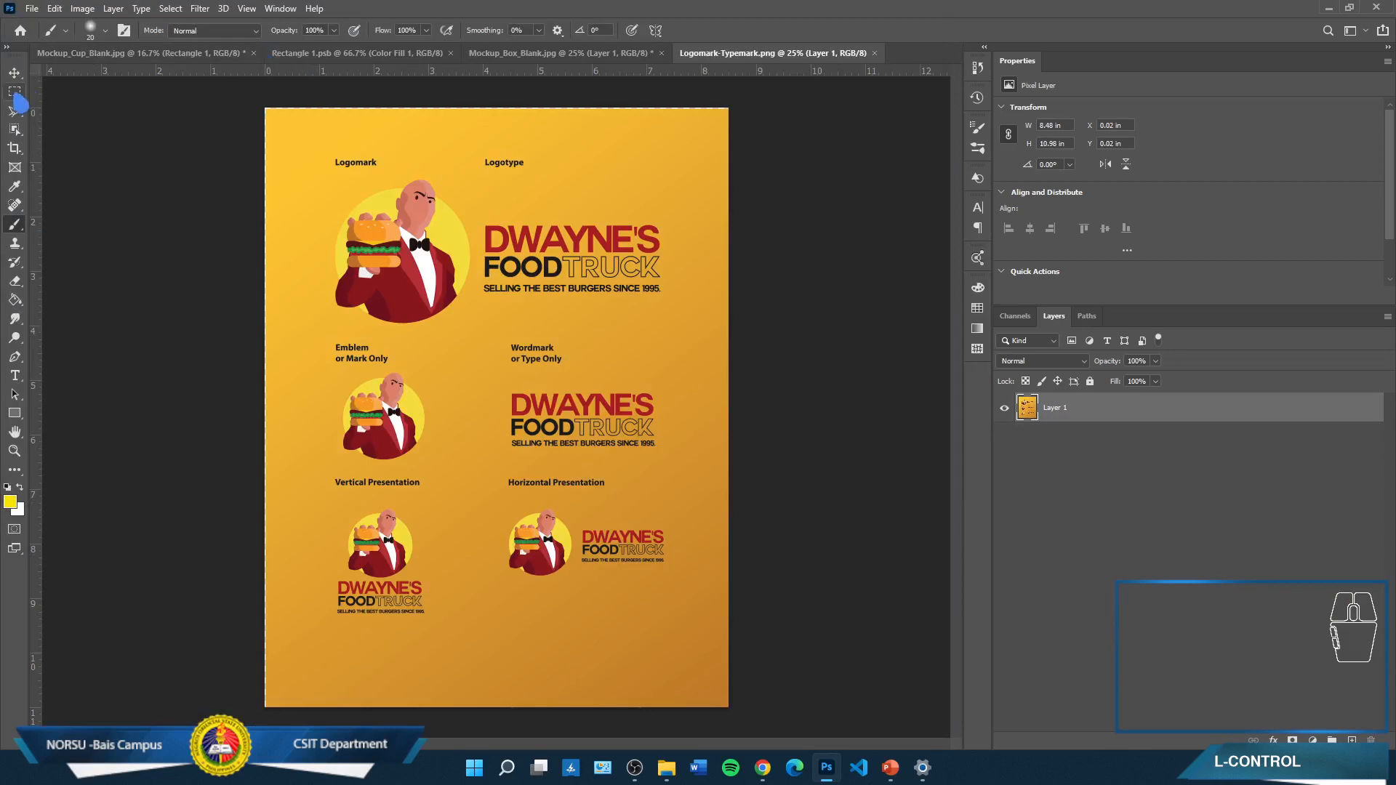
Select the entire logo artwork sheet in Logomark-Typemark.png with a rectangular marquee and copy it
click(15, 93)
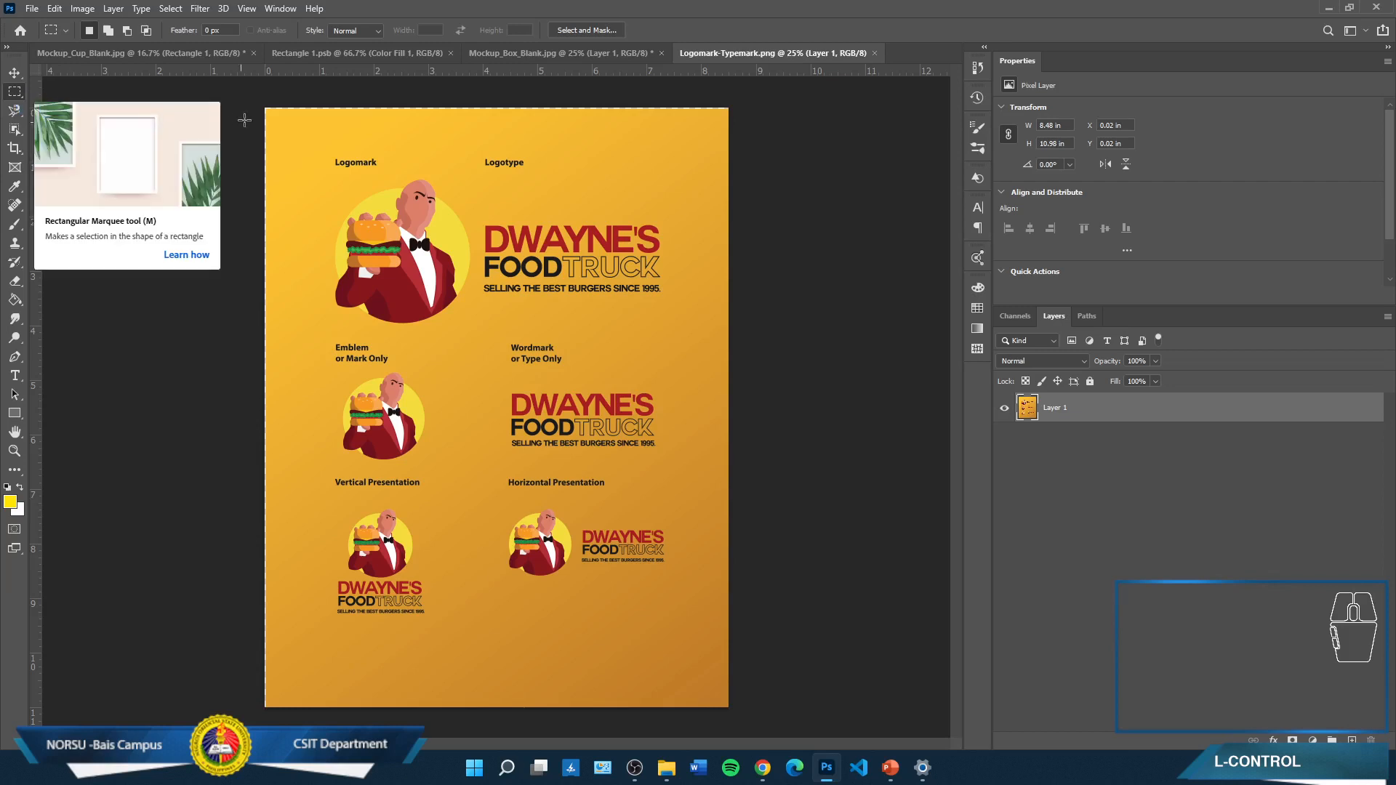
drag(250, 108, 888, 718)
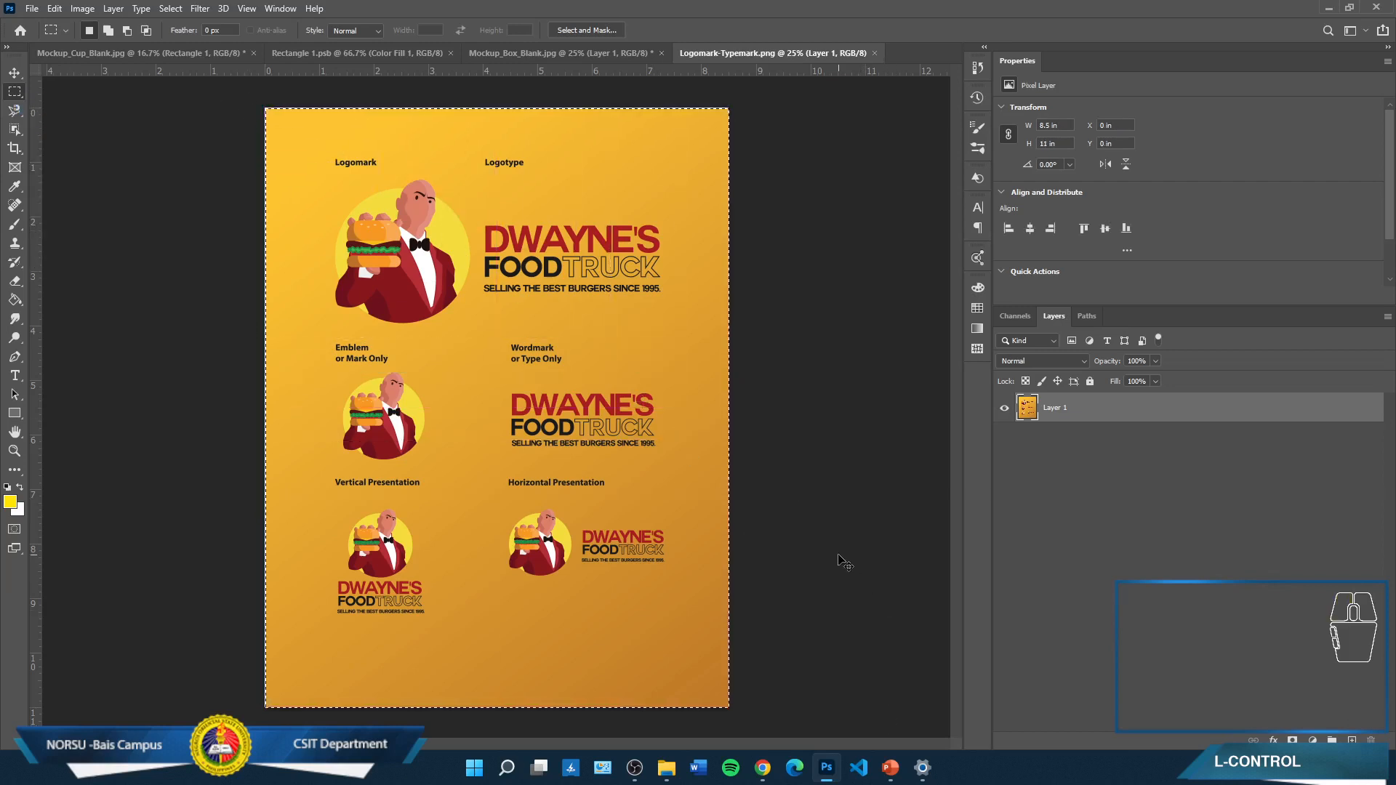
key(ctrl+c)
key(ctrl+c)
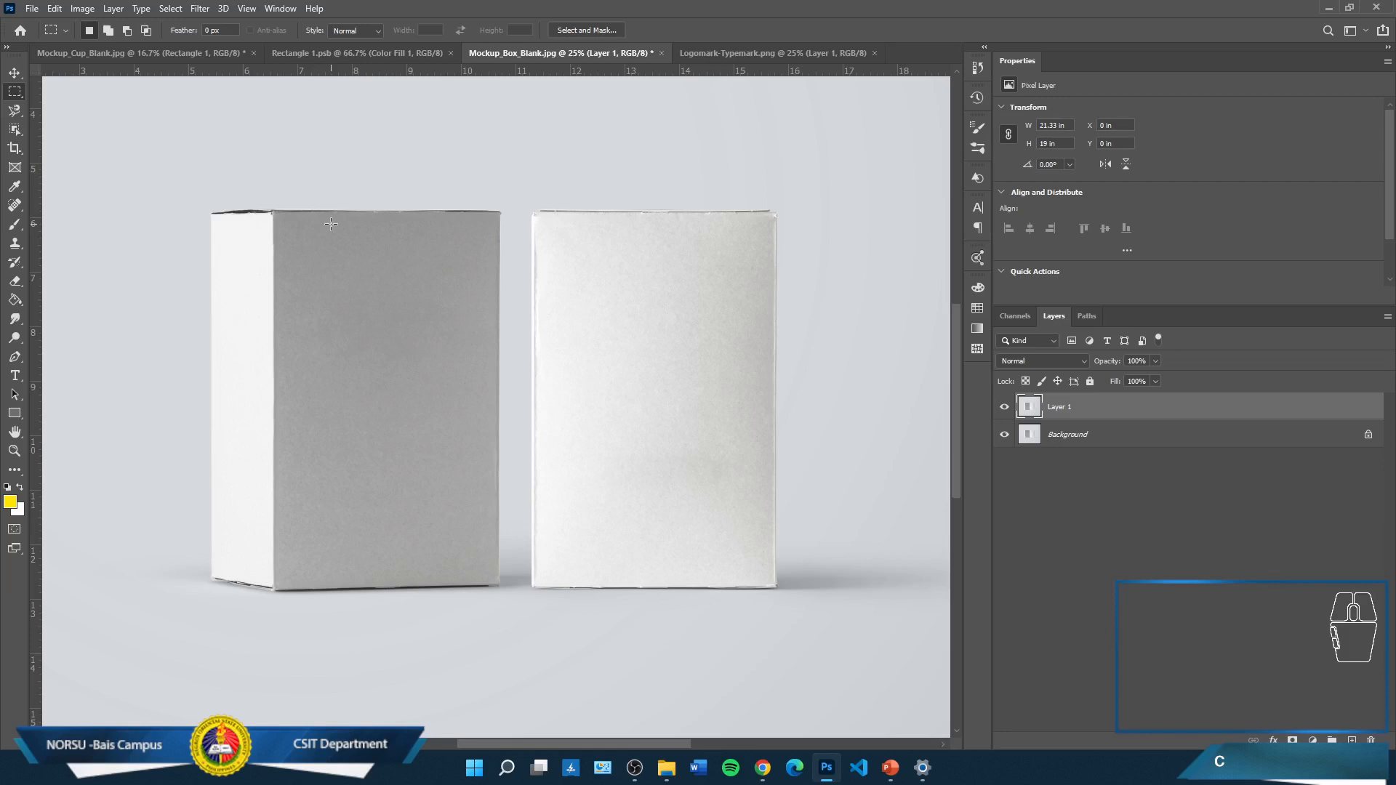
Open Vanishing Point on Layer 1 of Mockup_Box_Blank.jpg and create a perspective plane over the left box's grey front face
click(200, 9)
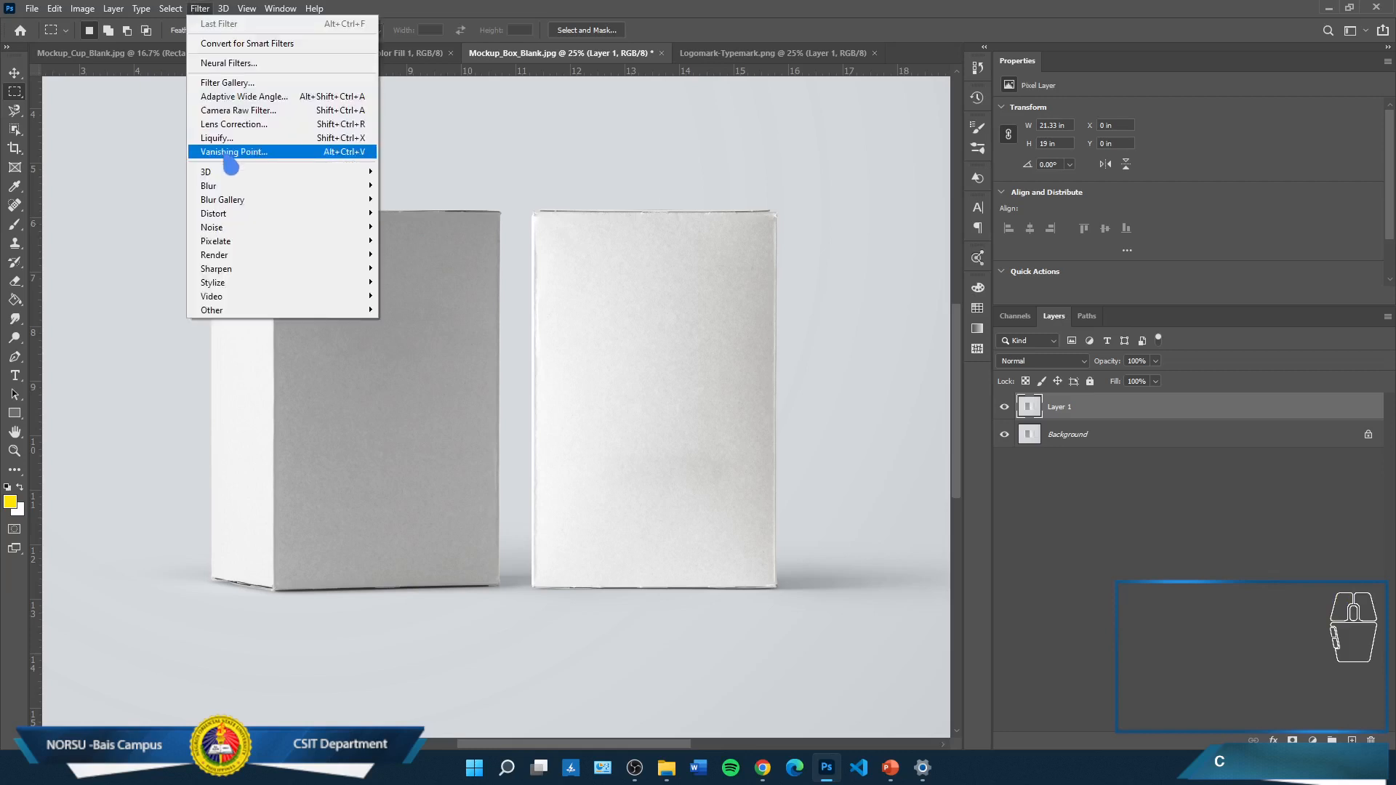
click(234, 153)
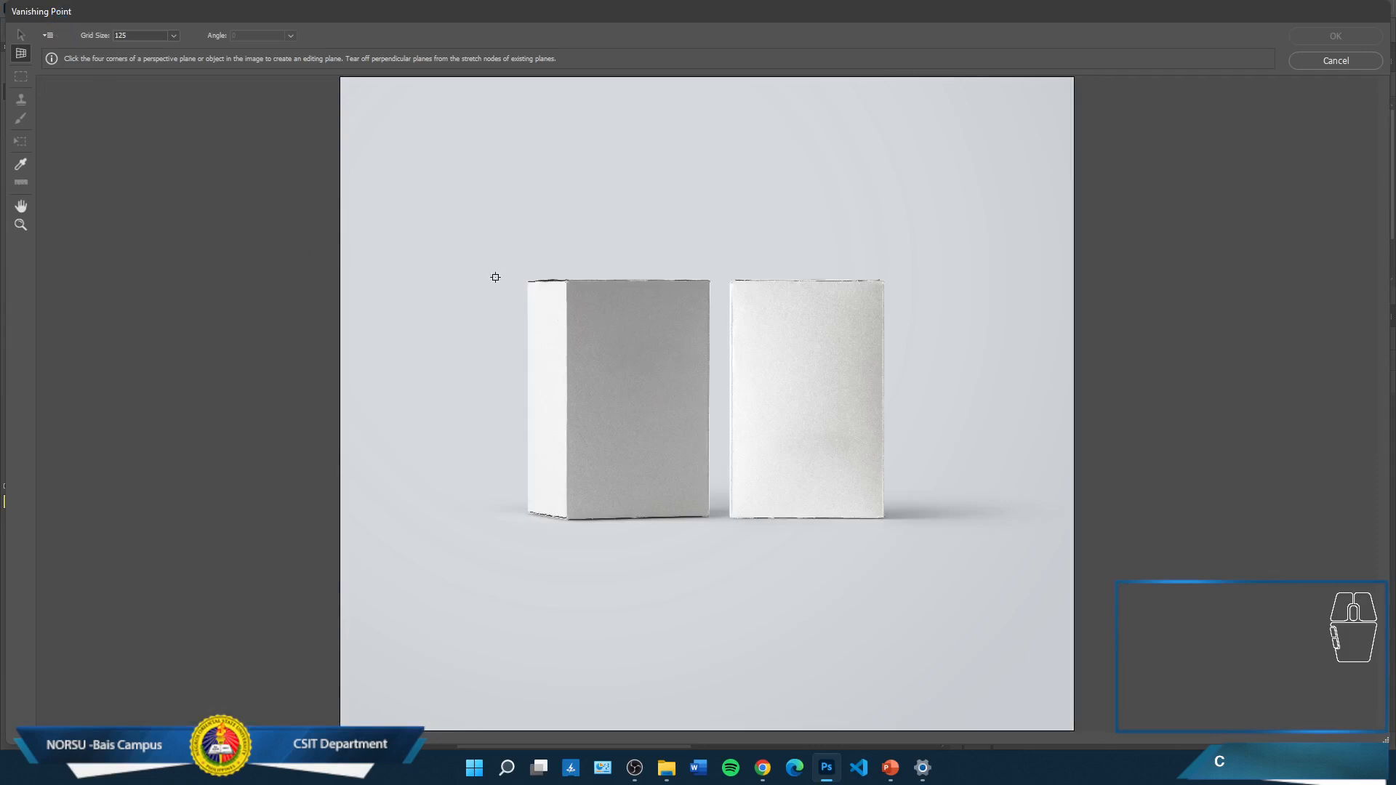
key(ctrl+plus)
key(ctrl+plus)
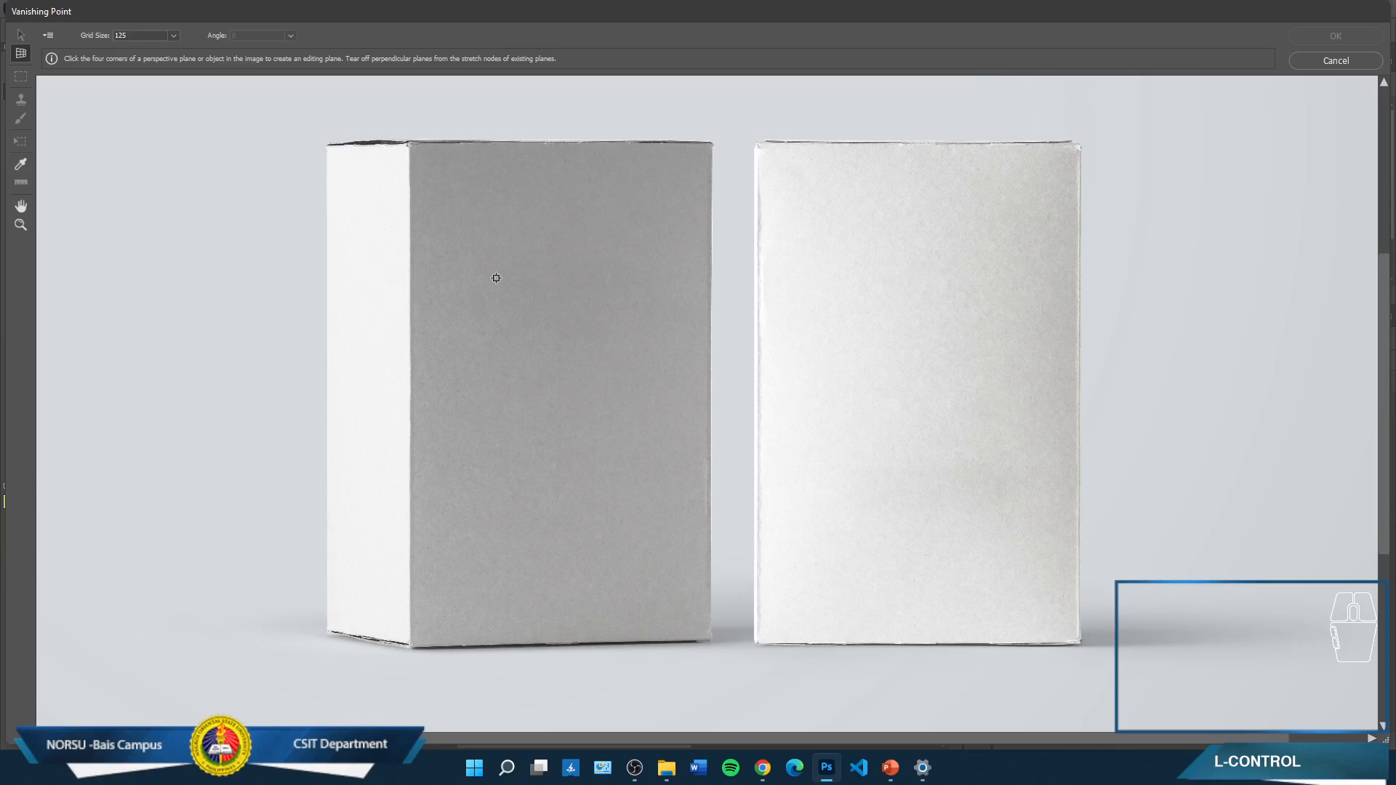
scroll(496, 278, up, 1)
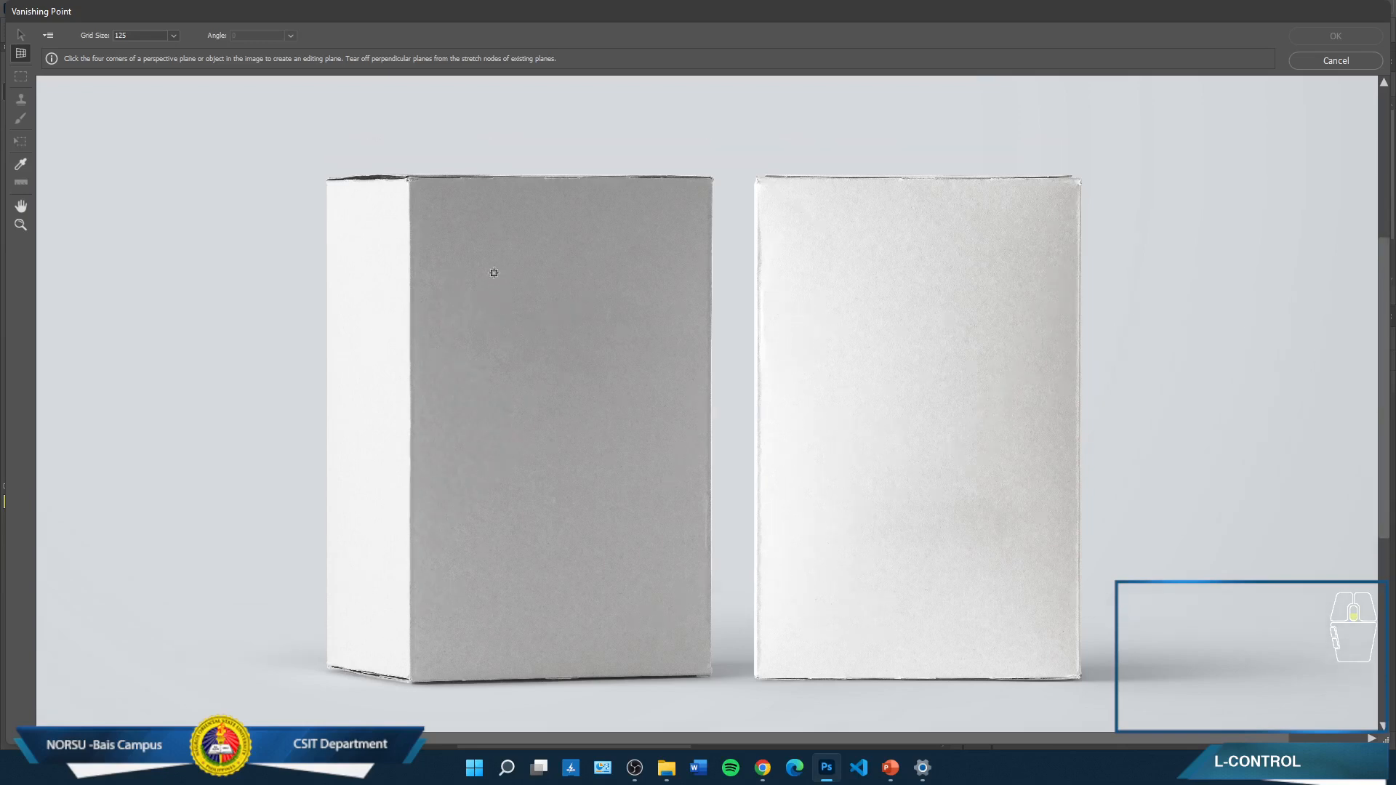
scroll(496, 280, down, 1)
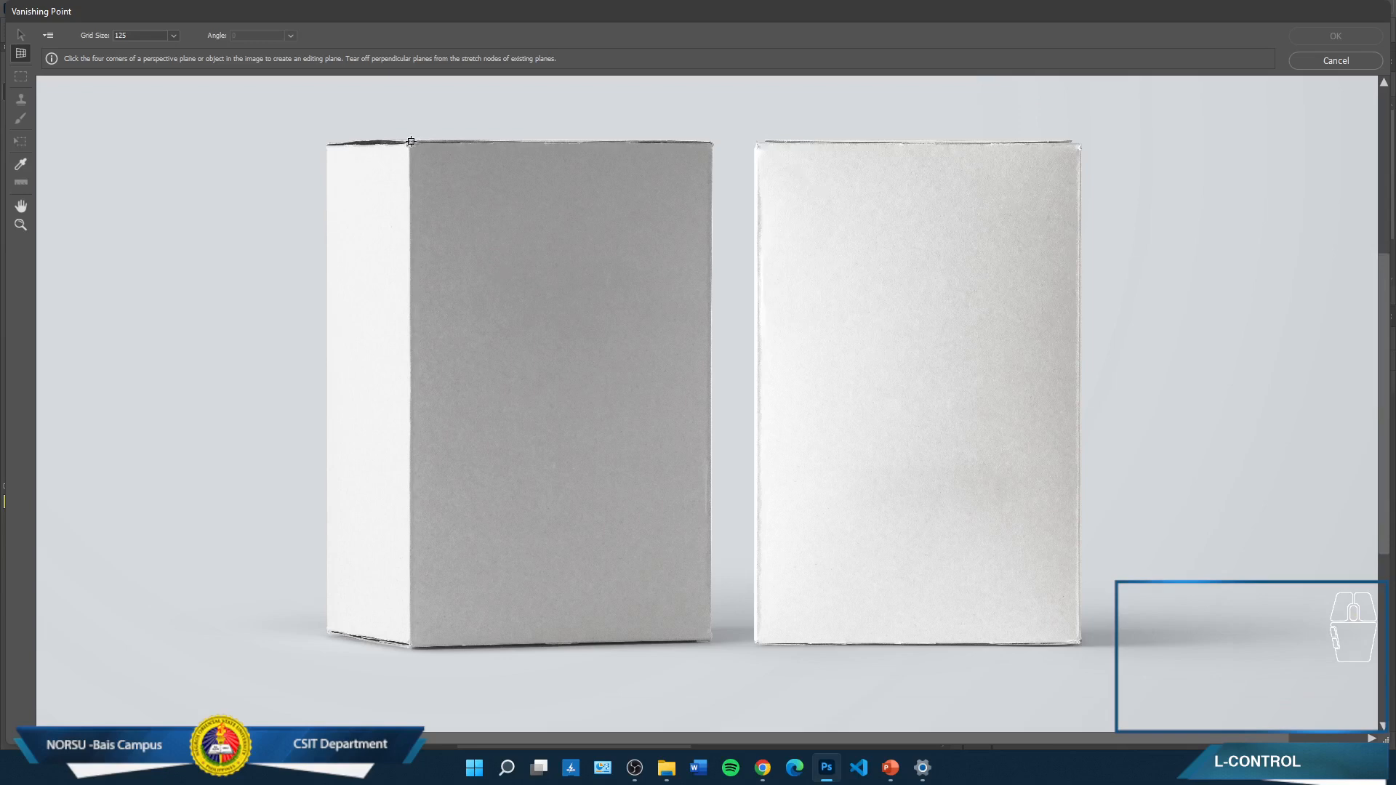
click(712, 144)
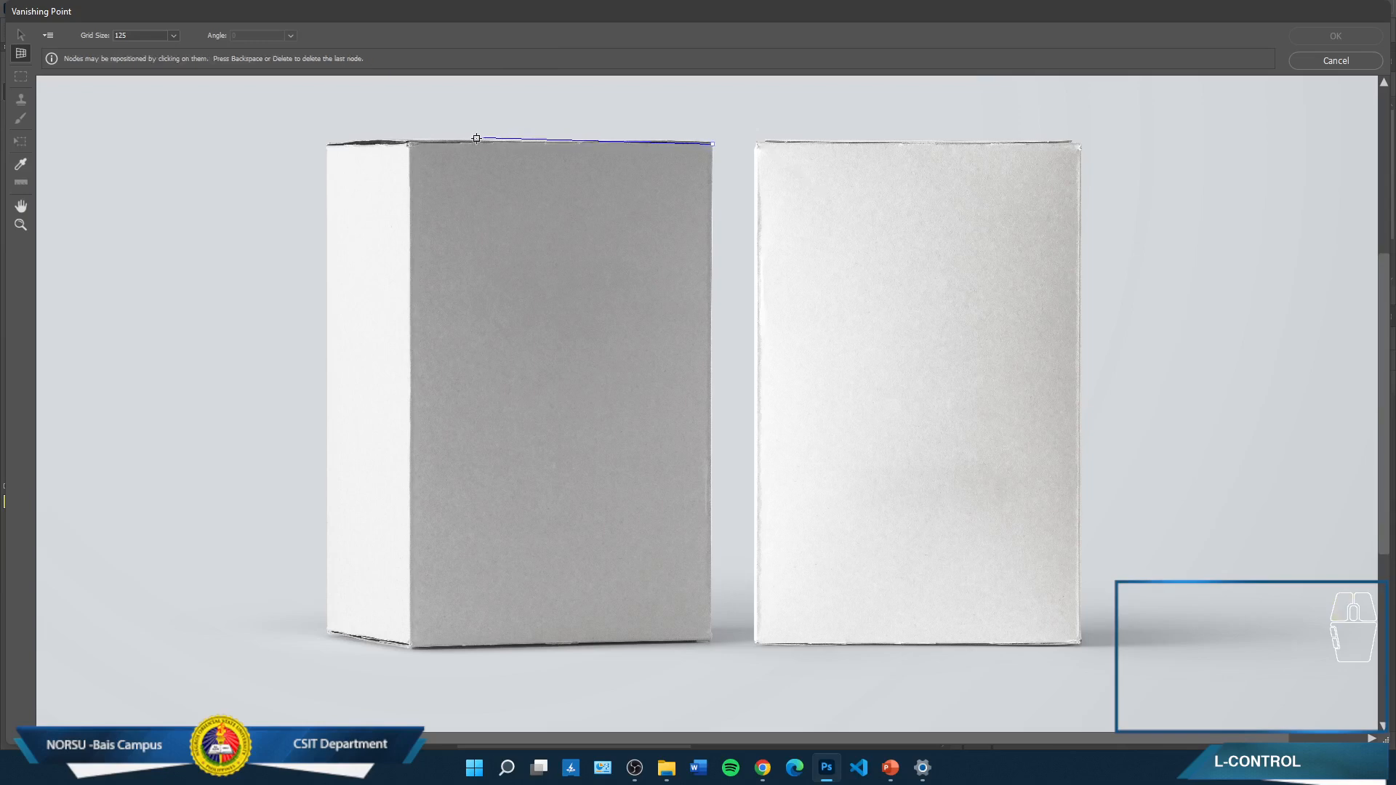
click(408, 143)
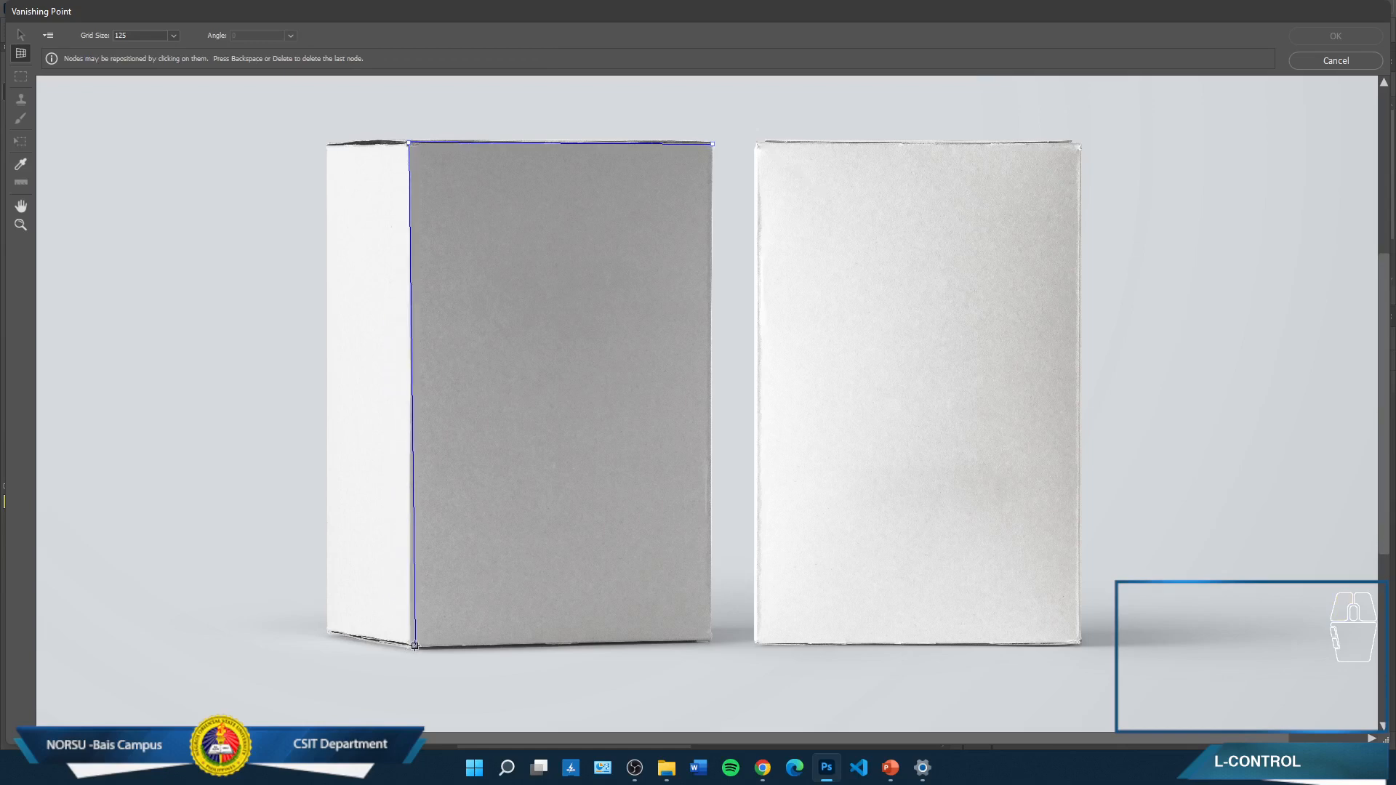
click(415, 646)
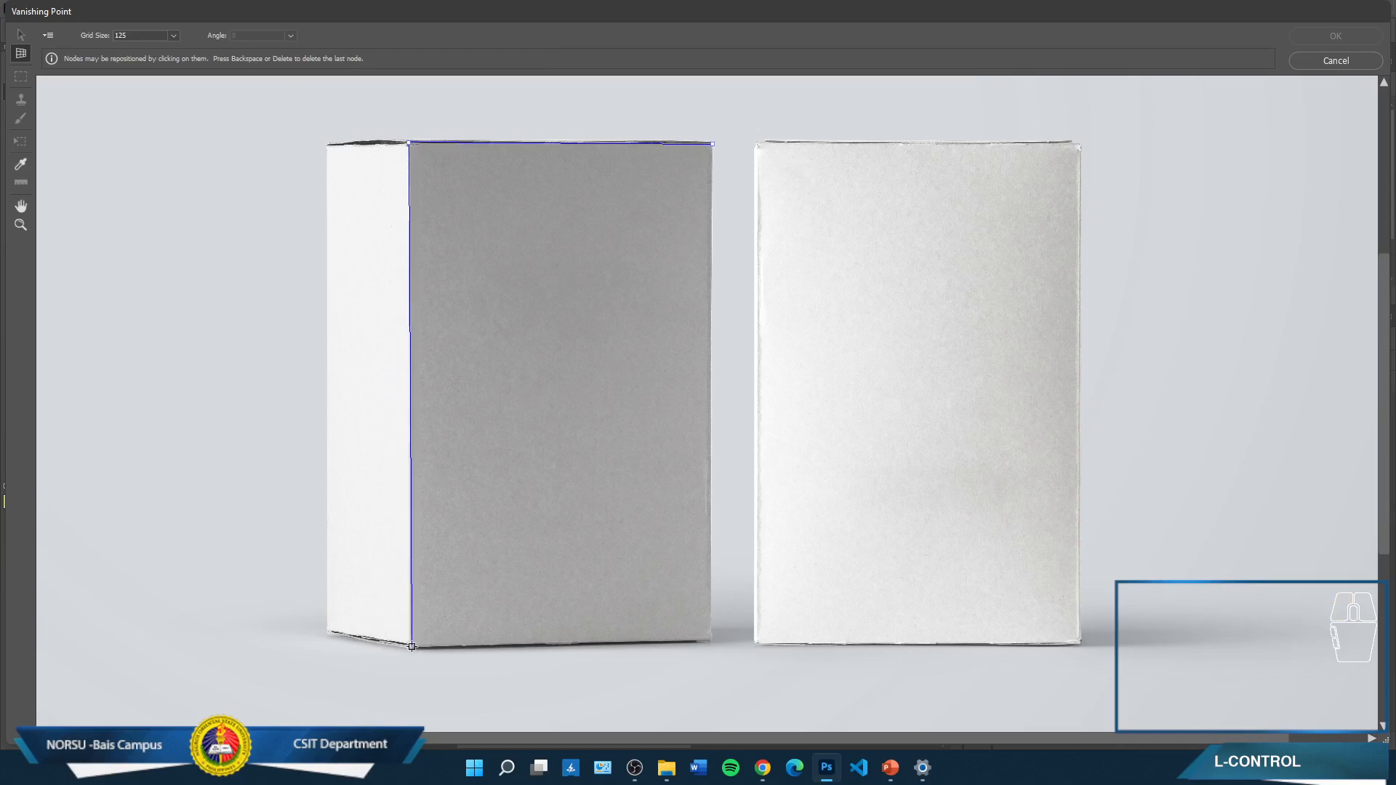
click(711, 641)
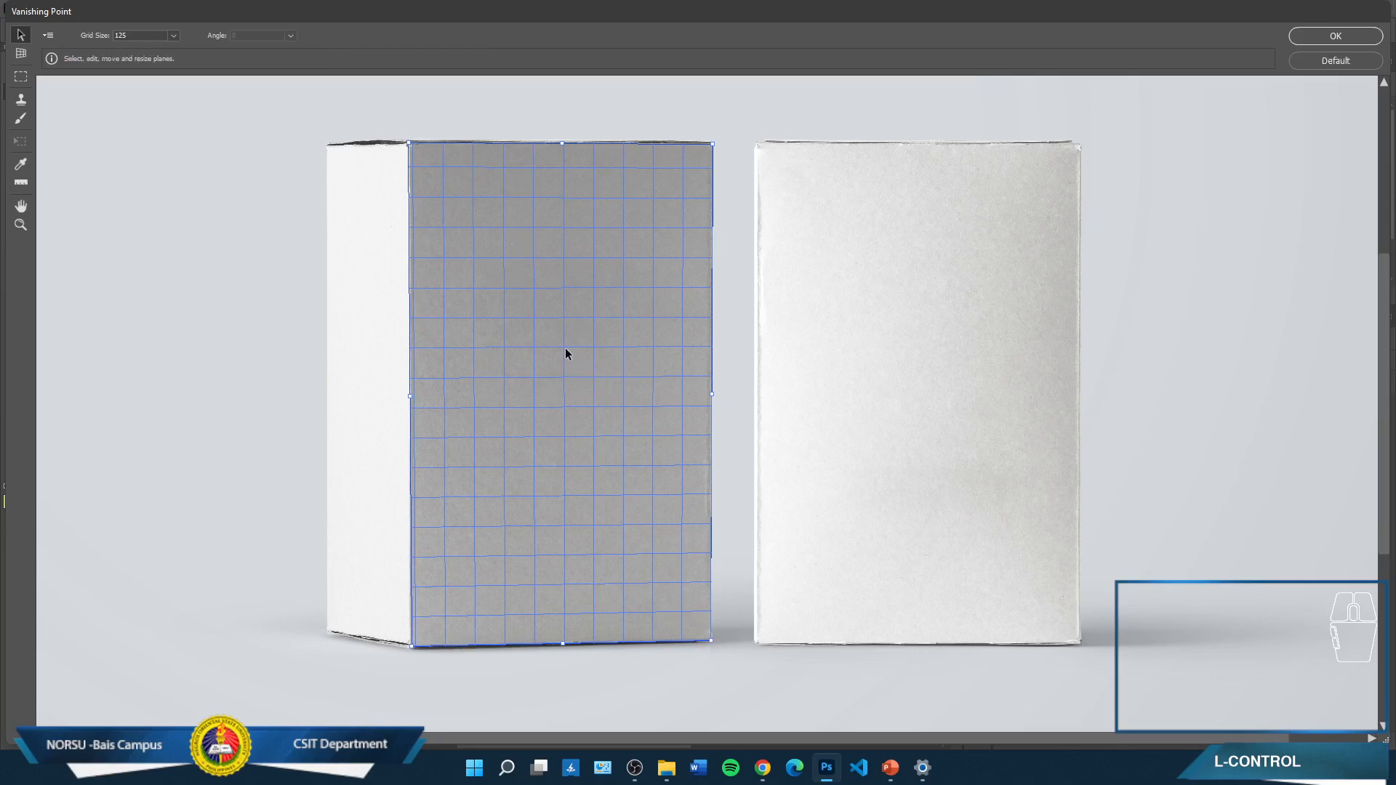
key(ctrl+plus)
key(ctrl+minus)
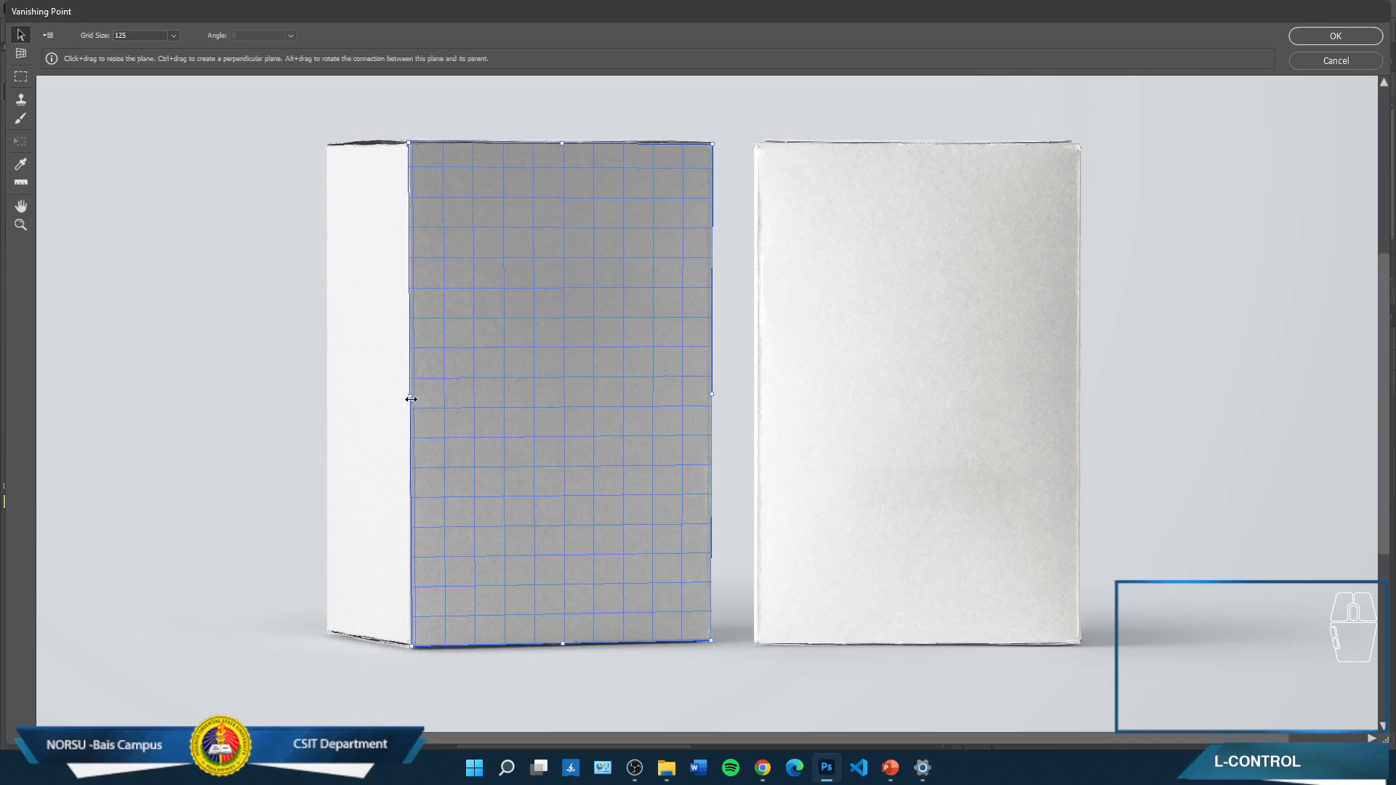
Try to tear off a perpendicular side plane from the front plane, undo it, and delete the front plane
key(ctrl)
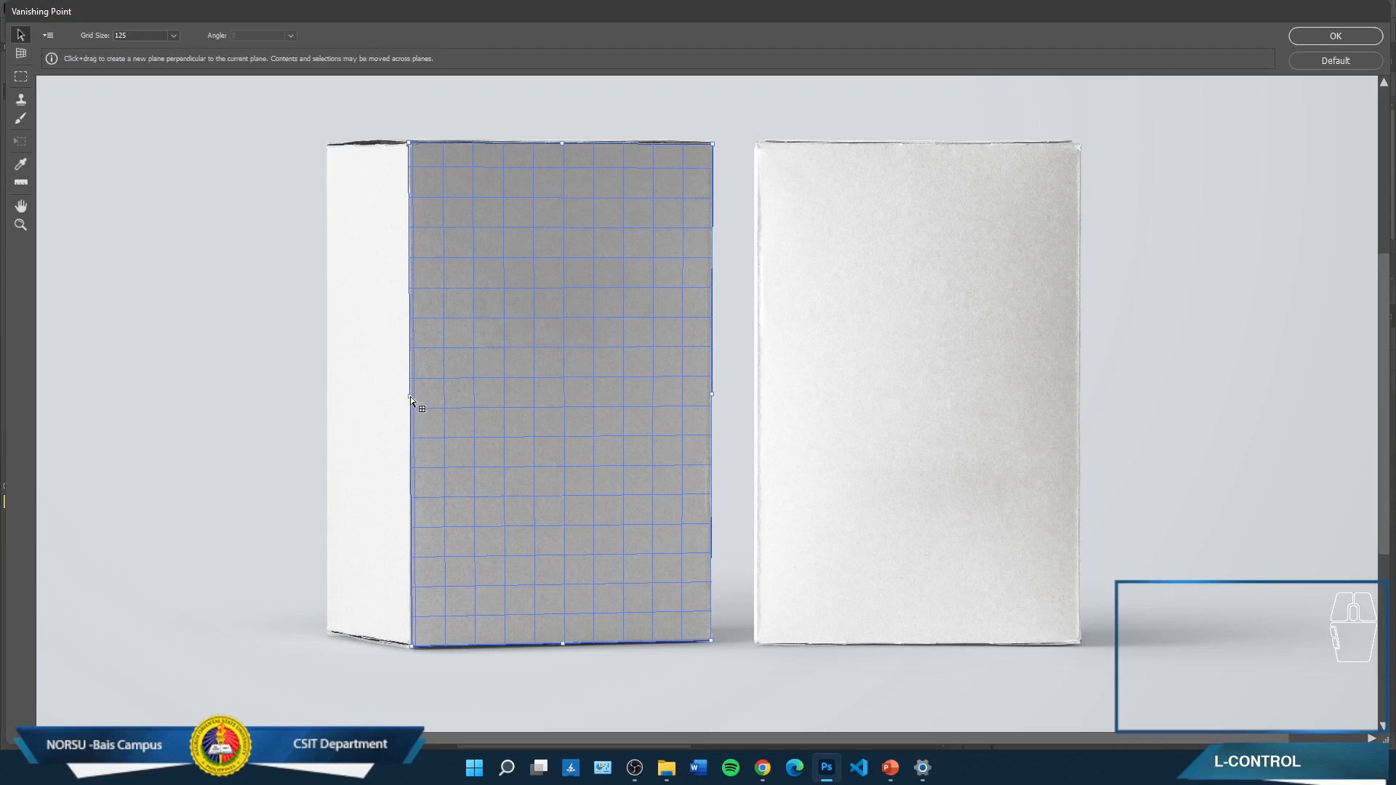
drag(410, 395, 369, 396)
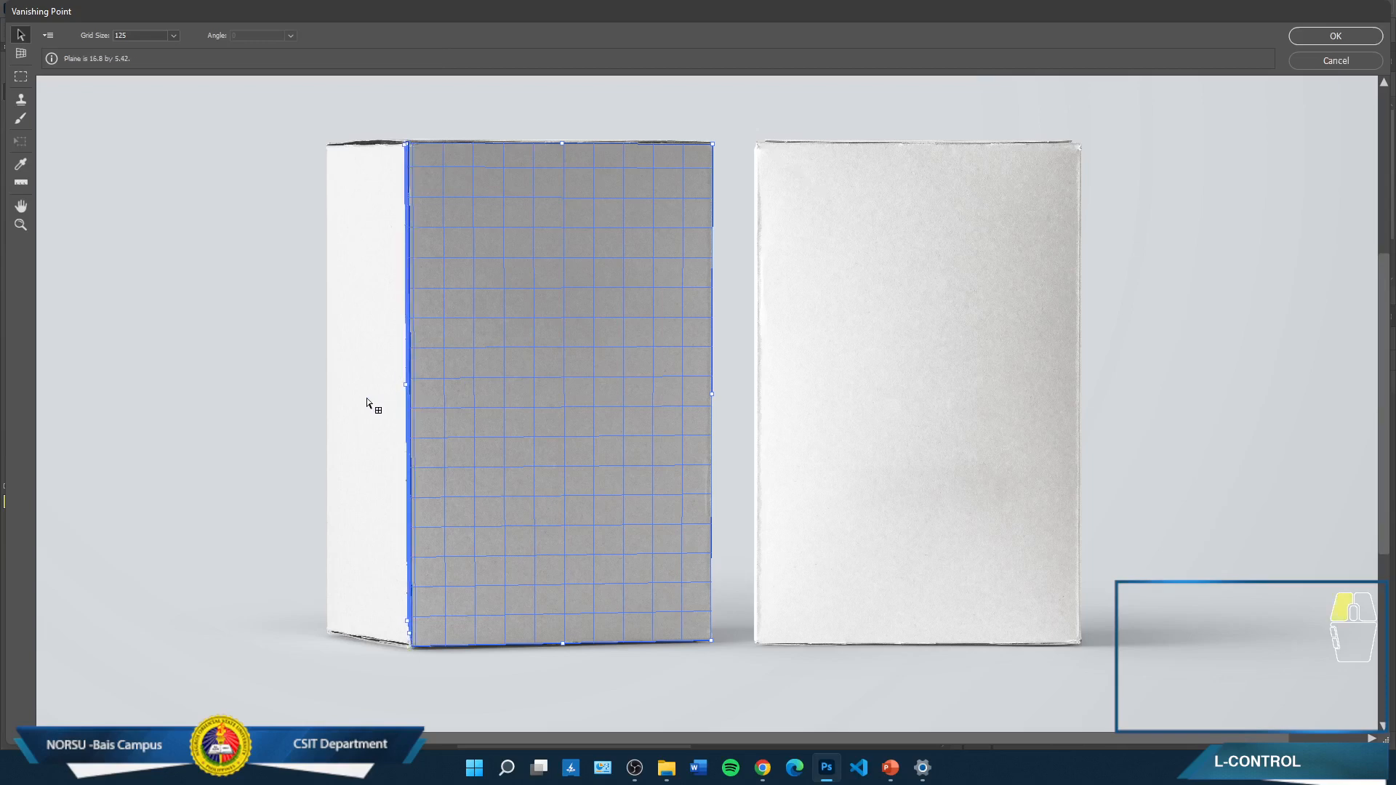
key(ctrl+z)
click(409, 400)
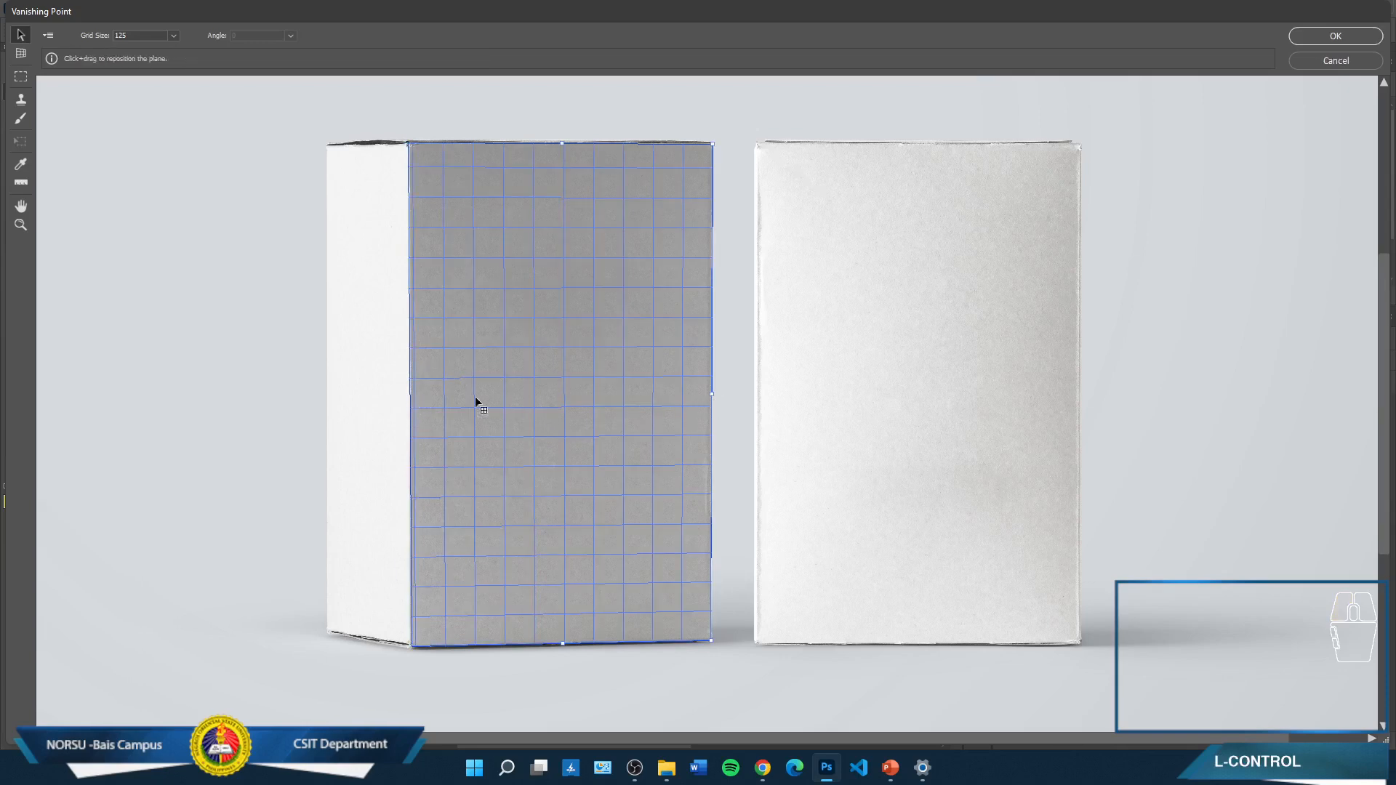
key(Delete)
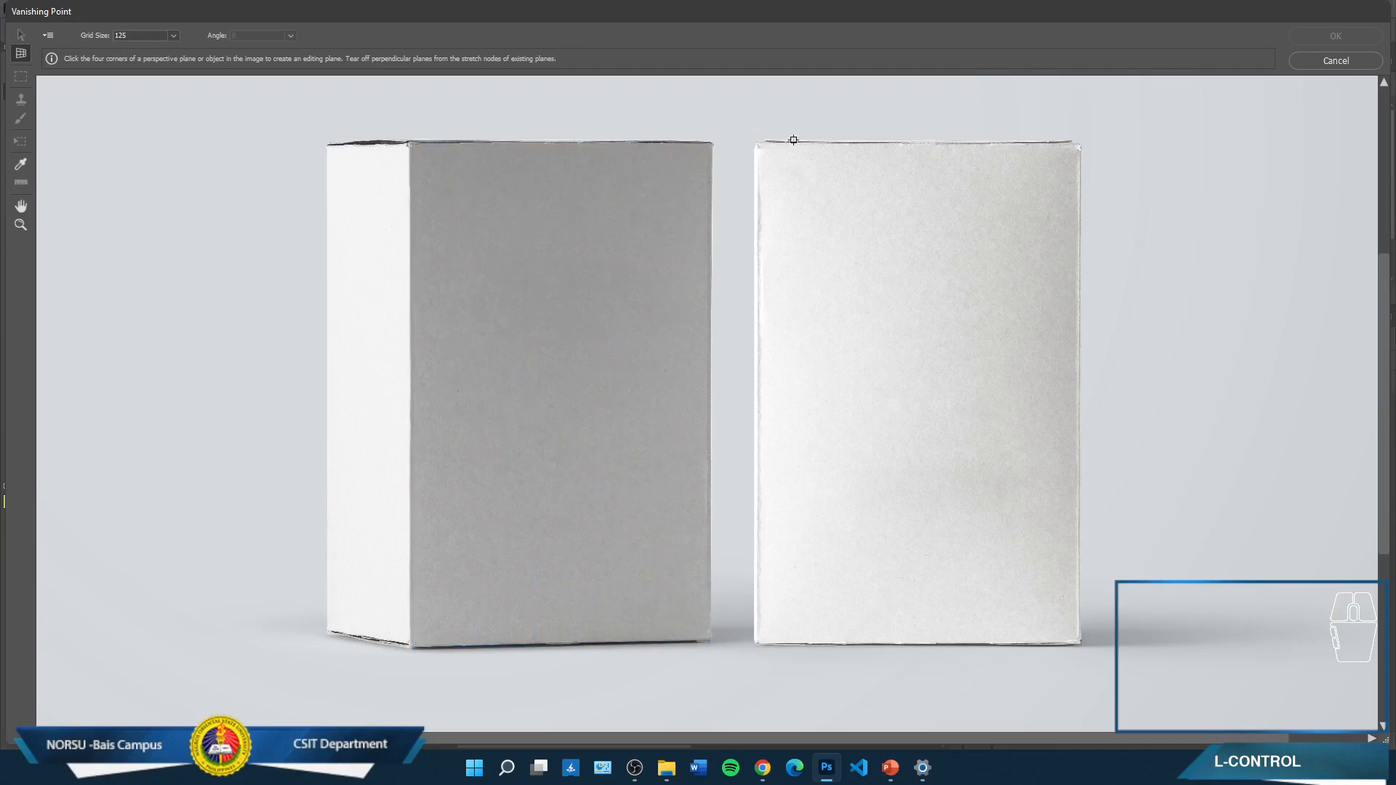
Redraw the plane on the left box's grey face and tear off a perpendicular plane across its white side face
click(412, 141)
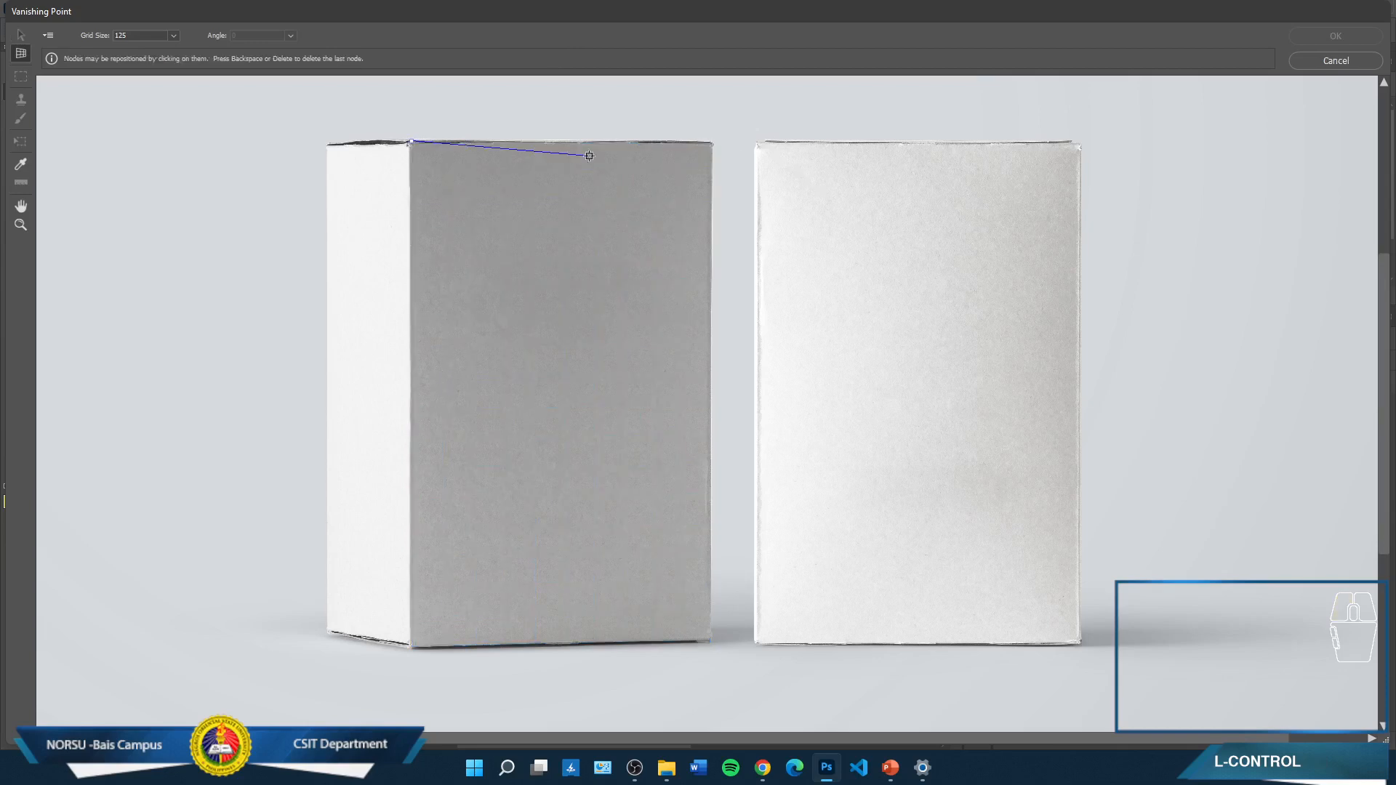
click(714, 142)
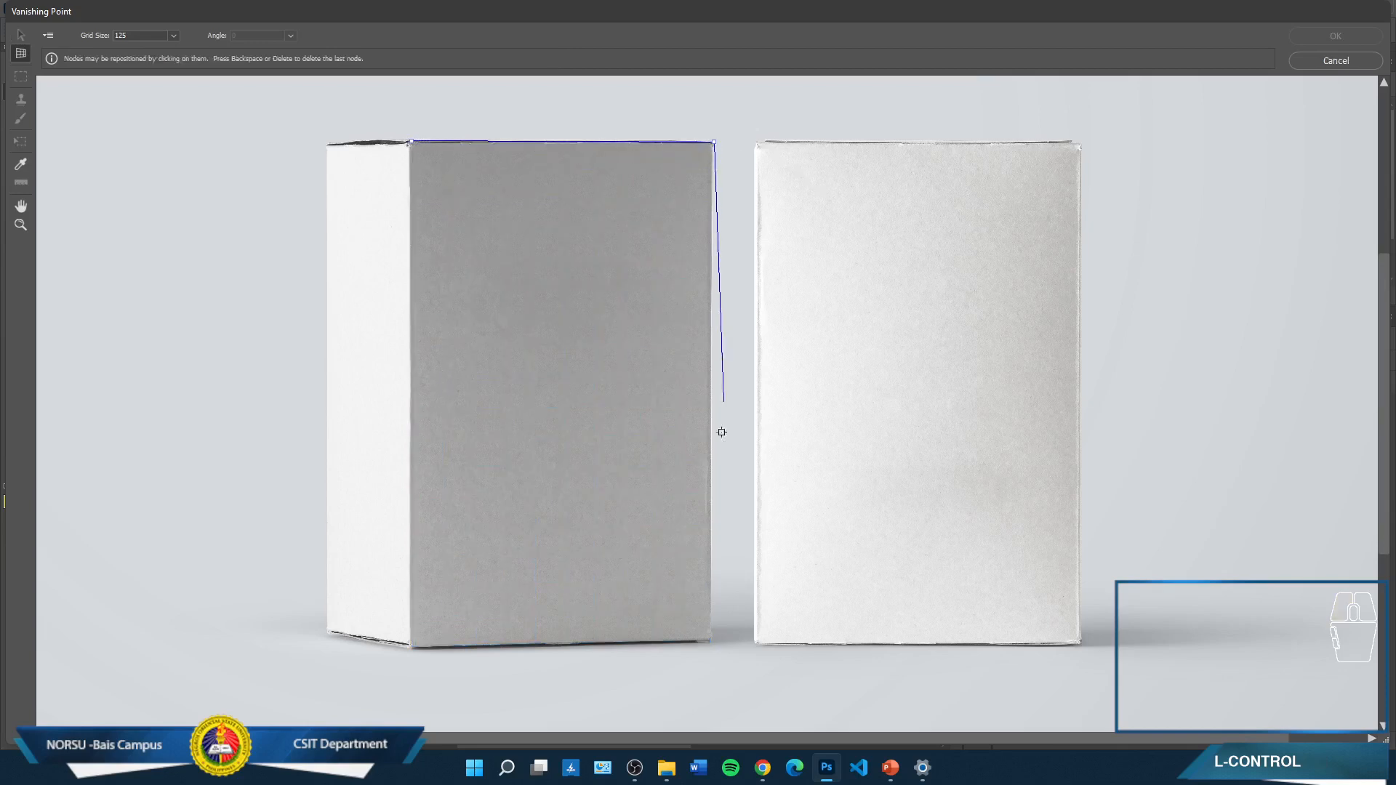
click(712, 641)
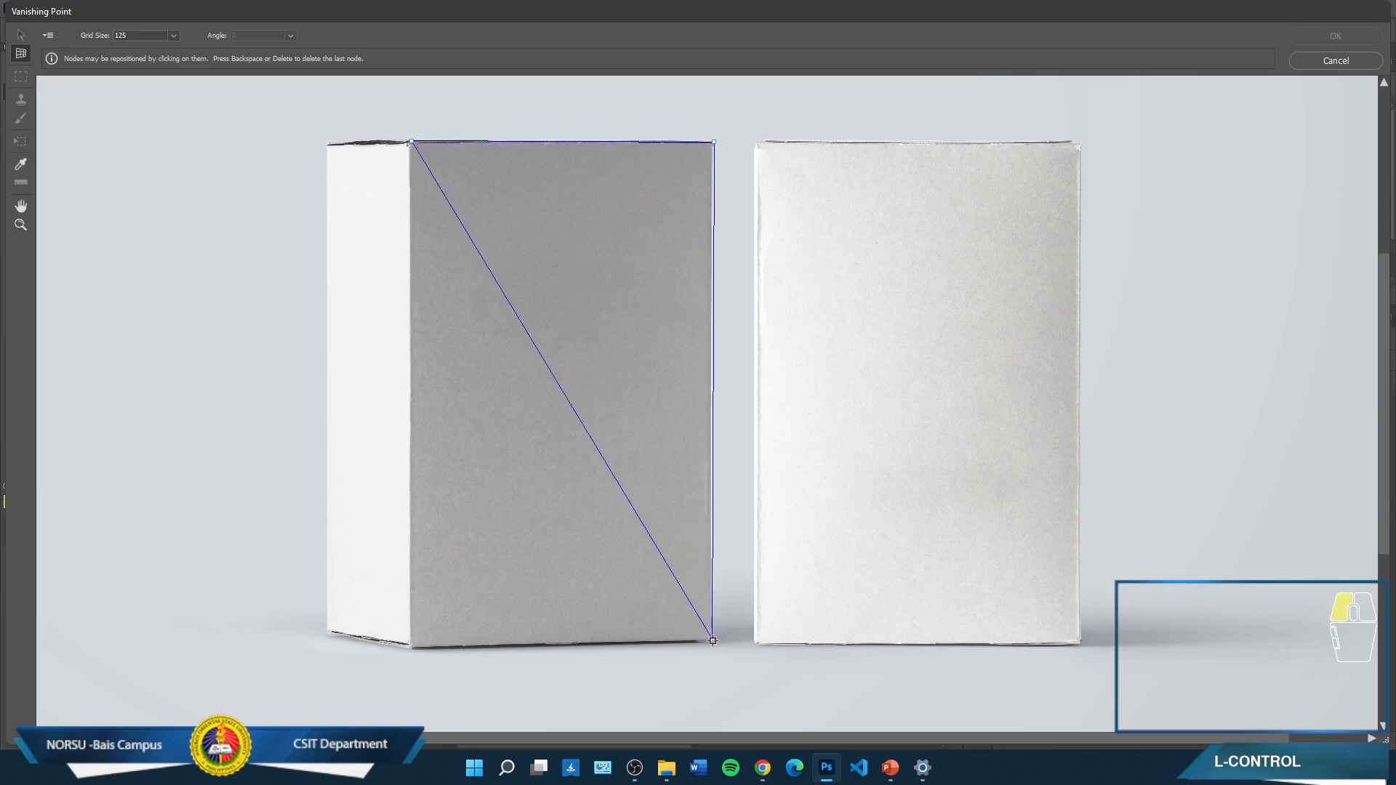
click(410, 648)
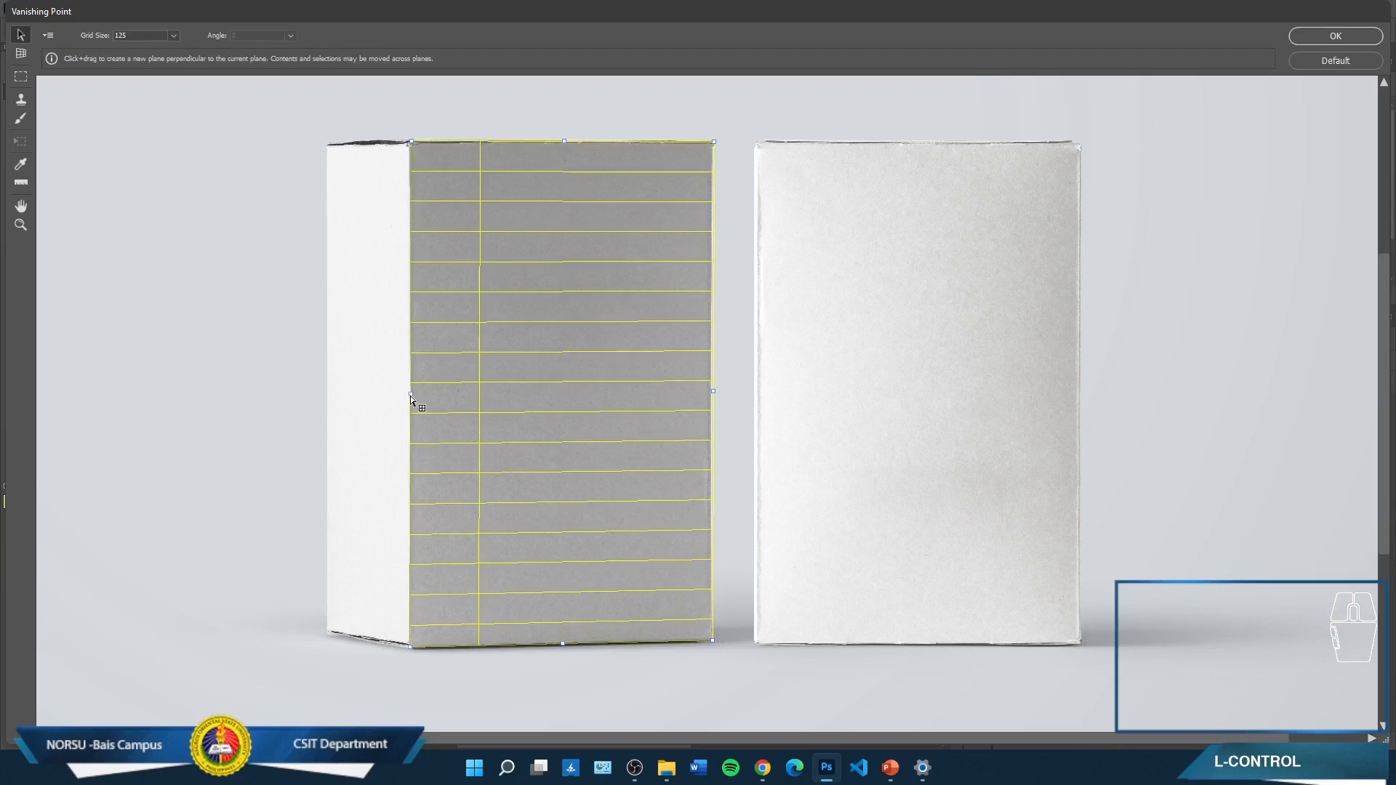
drag(411, 399, 330, 411)
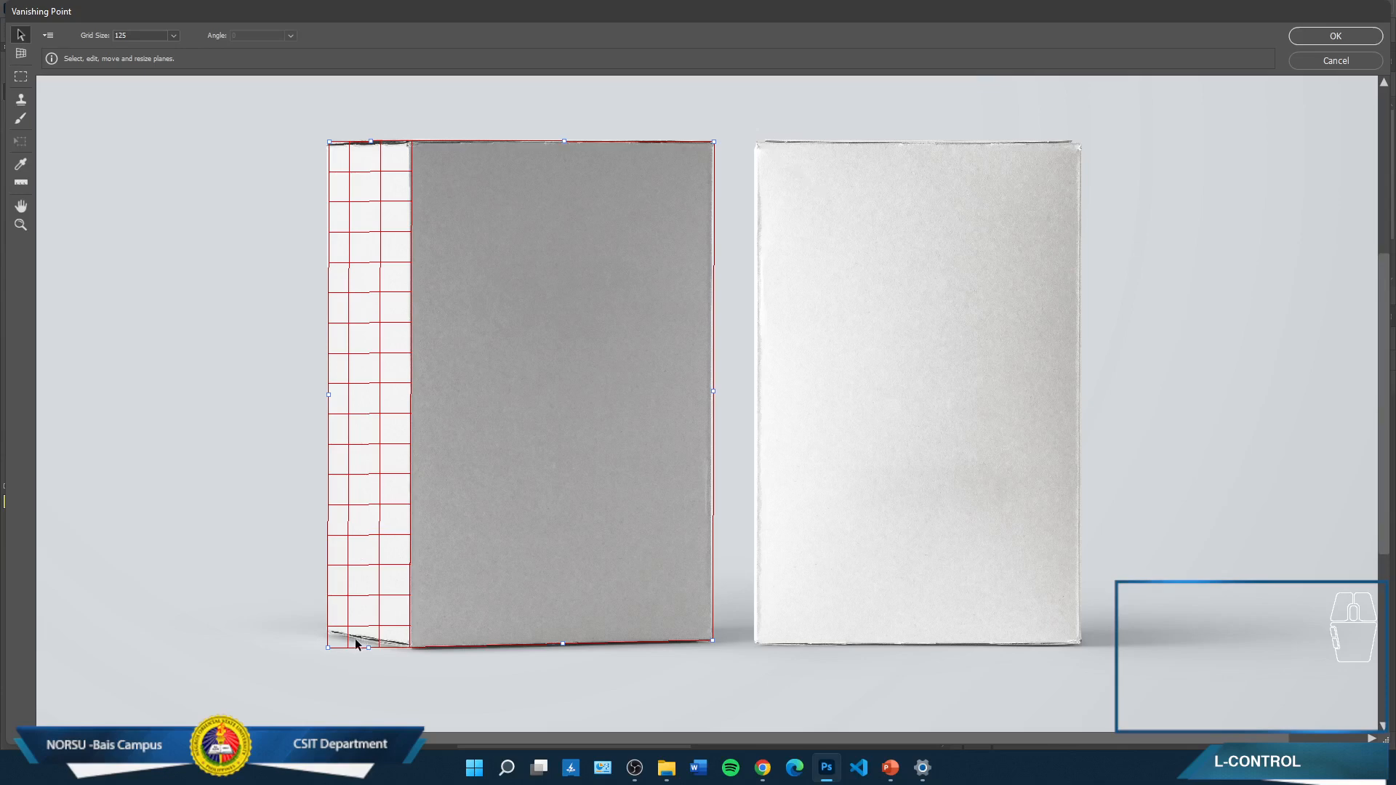
Try to move the side plane's upper outer corner onto the box corner, and cancel Vanishing Point
key(ctrl+plus)
key(ctrl+plus)
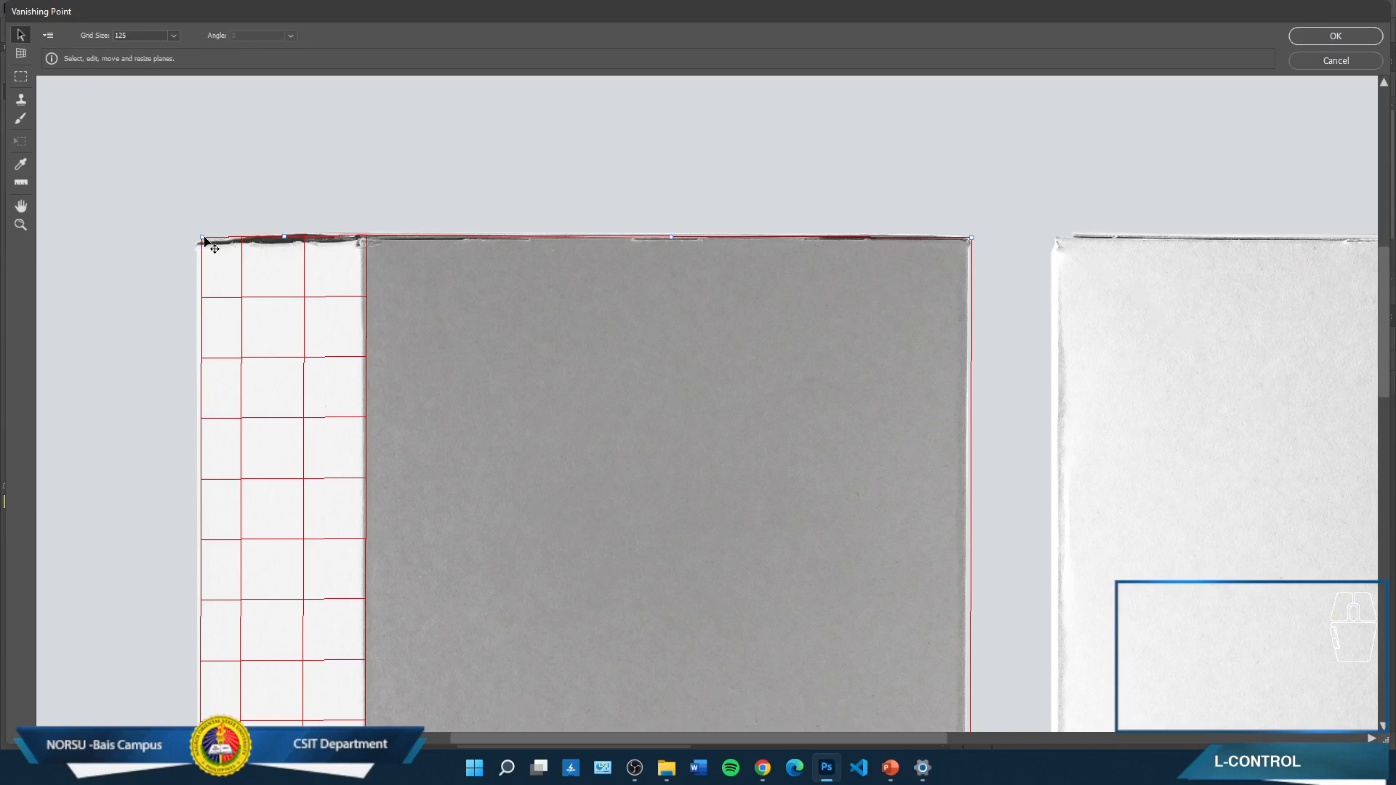
key(c)
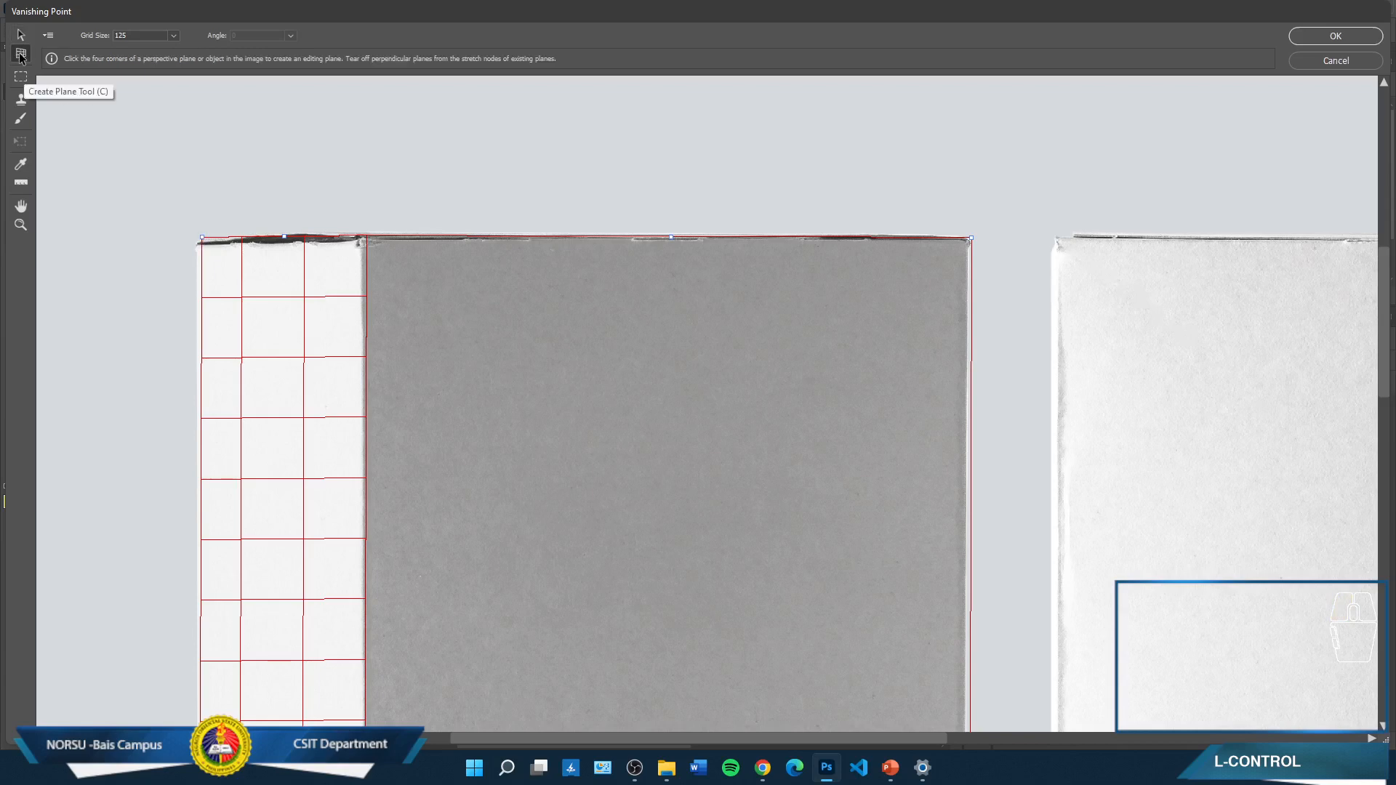
key(alt)
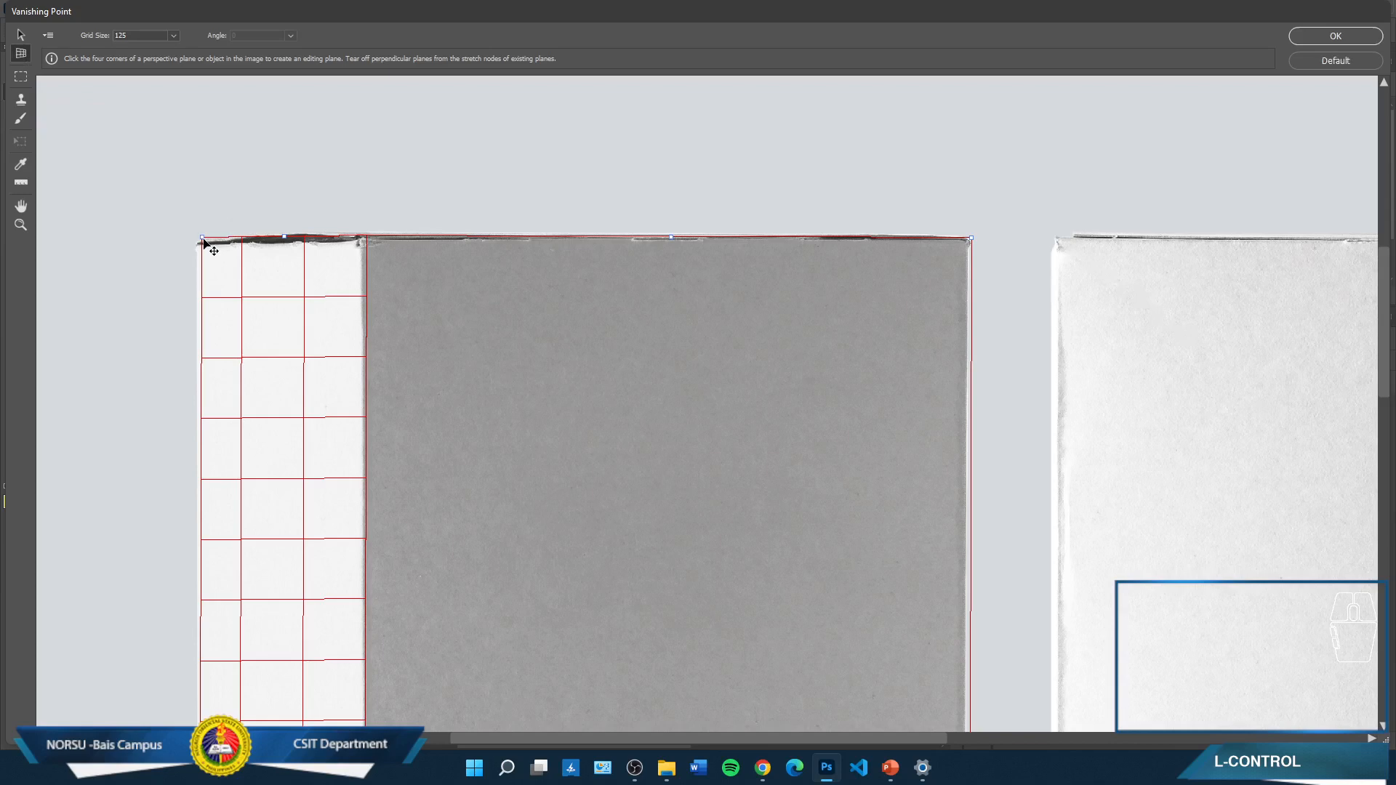
drag(203, 238, 195, 249)
click(1345, 65)
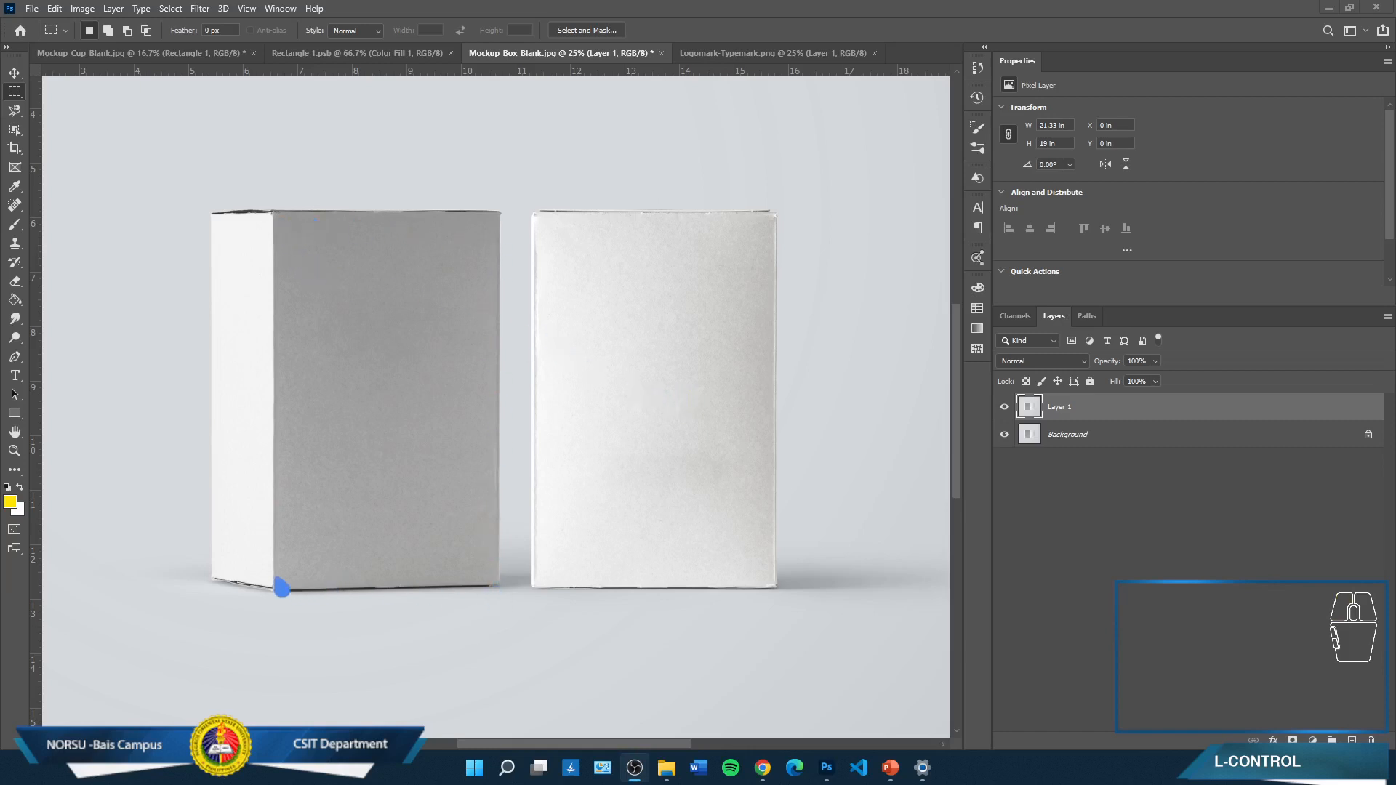
Reopen Vanishing Point on Layer 1 and create a four-corner perspective plane matching the left box's grey front face
click(172, 10)
mouse_move(200, 8)
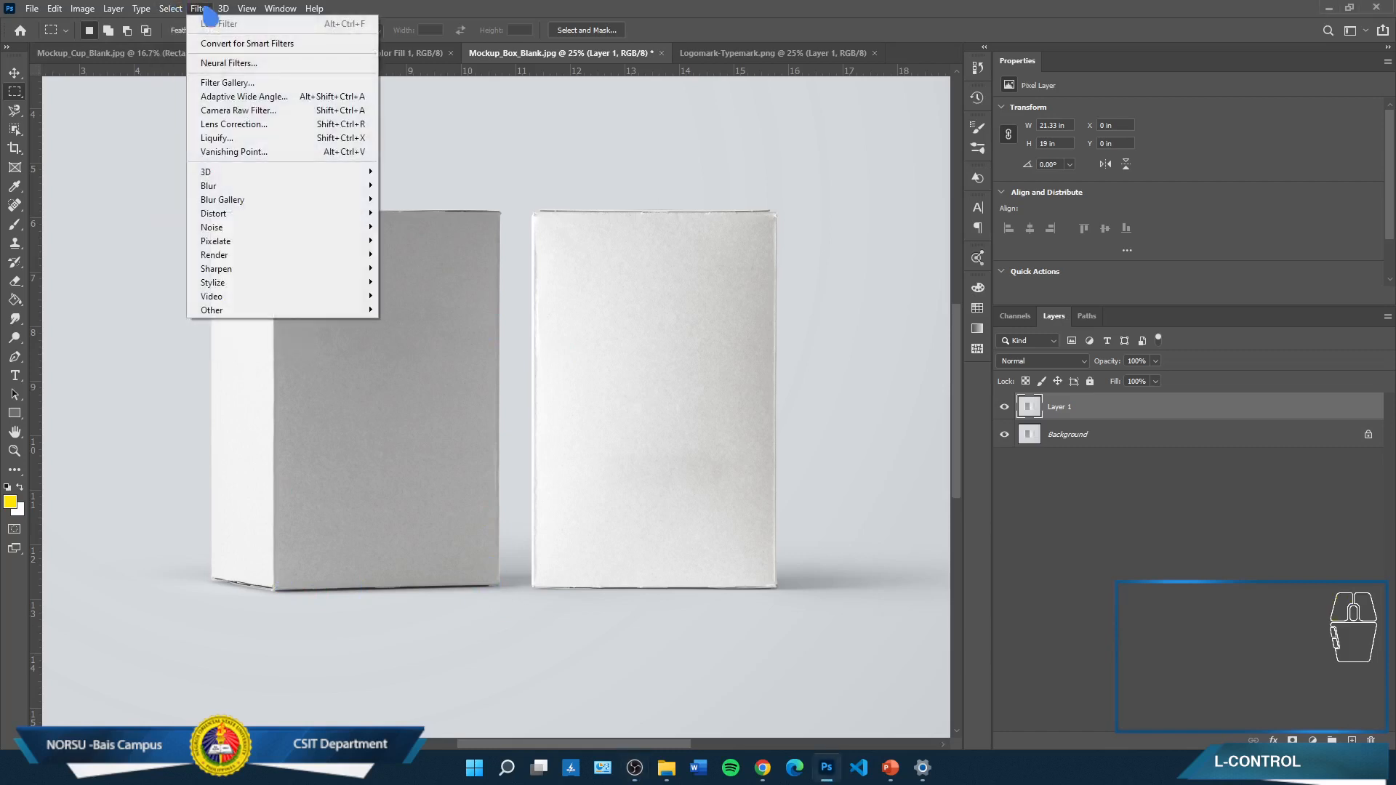
click(236, 155)
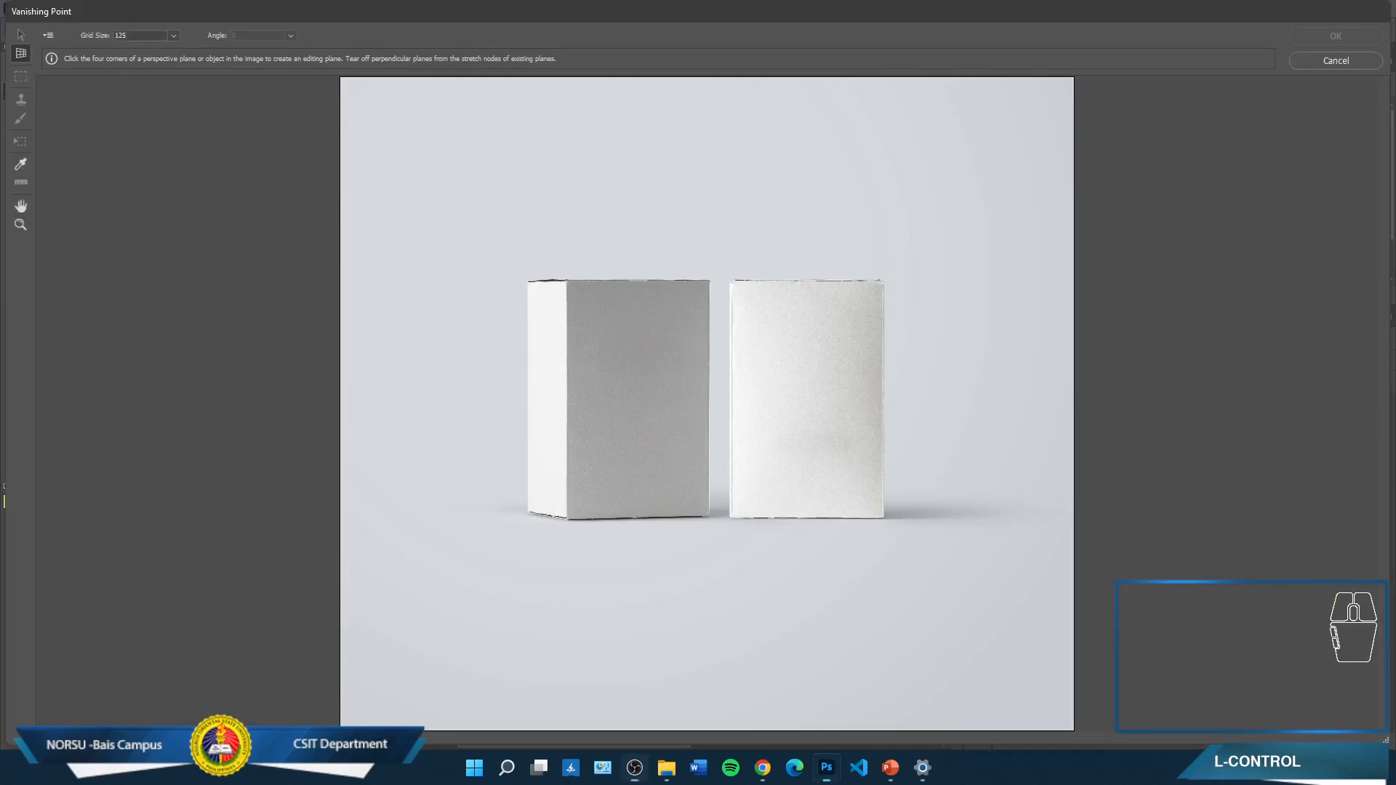
click(16, 57)
key(ctrl)
key(ctrl+plus)
key(ctrl+plus)
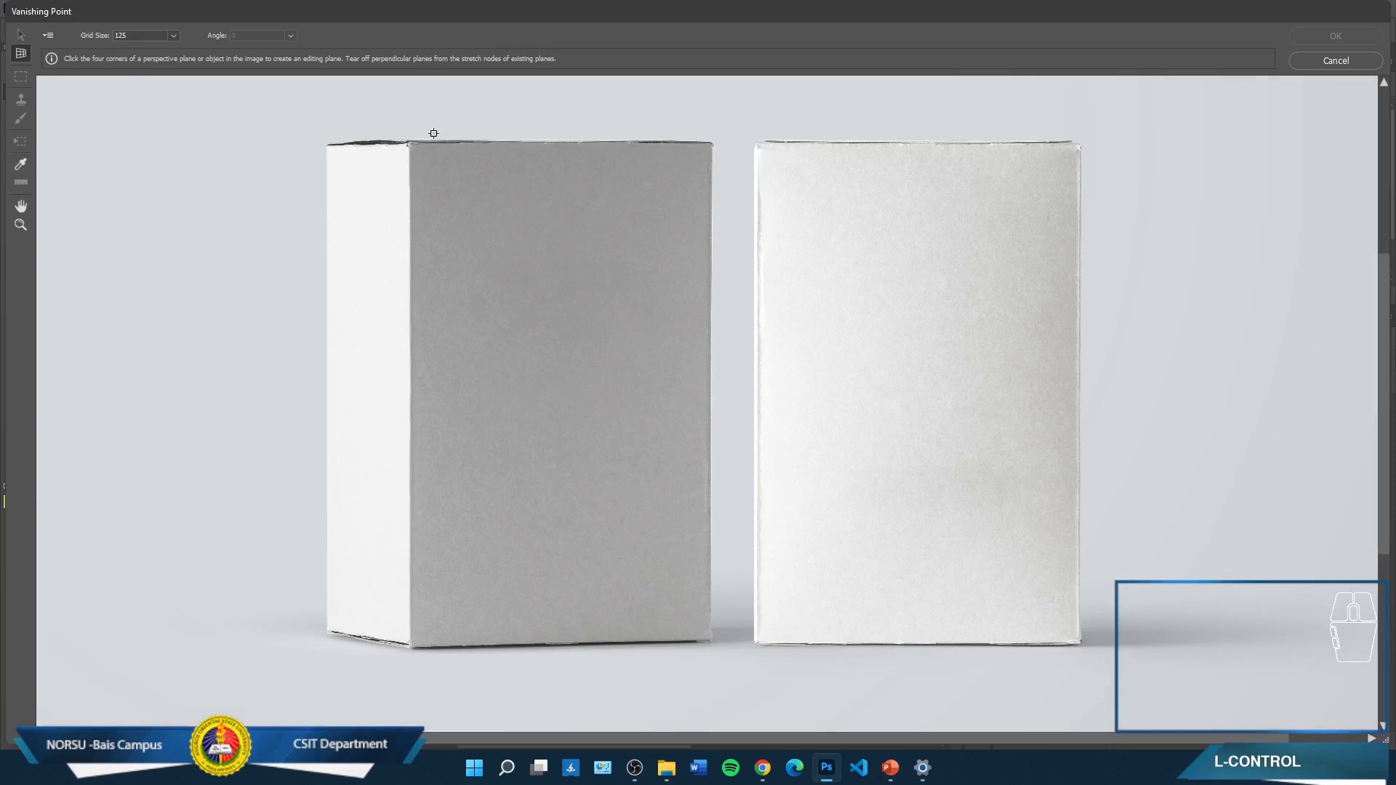
click(409, 141)
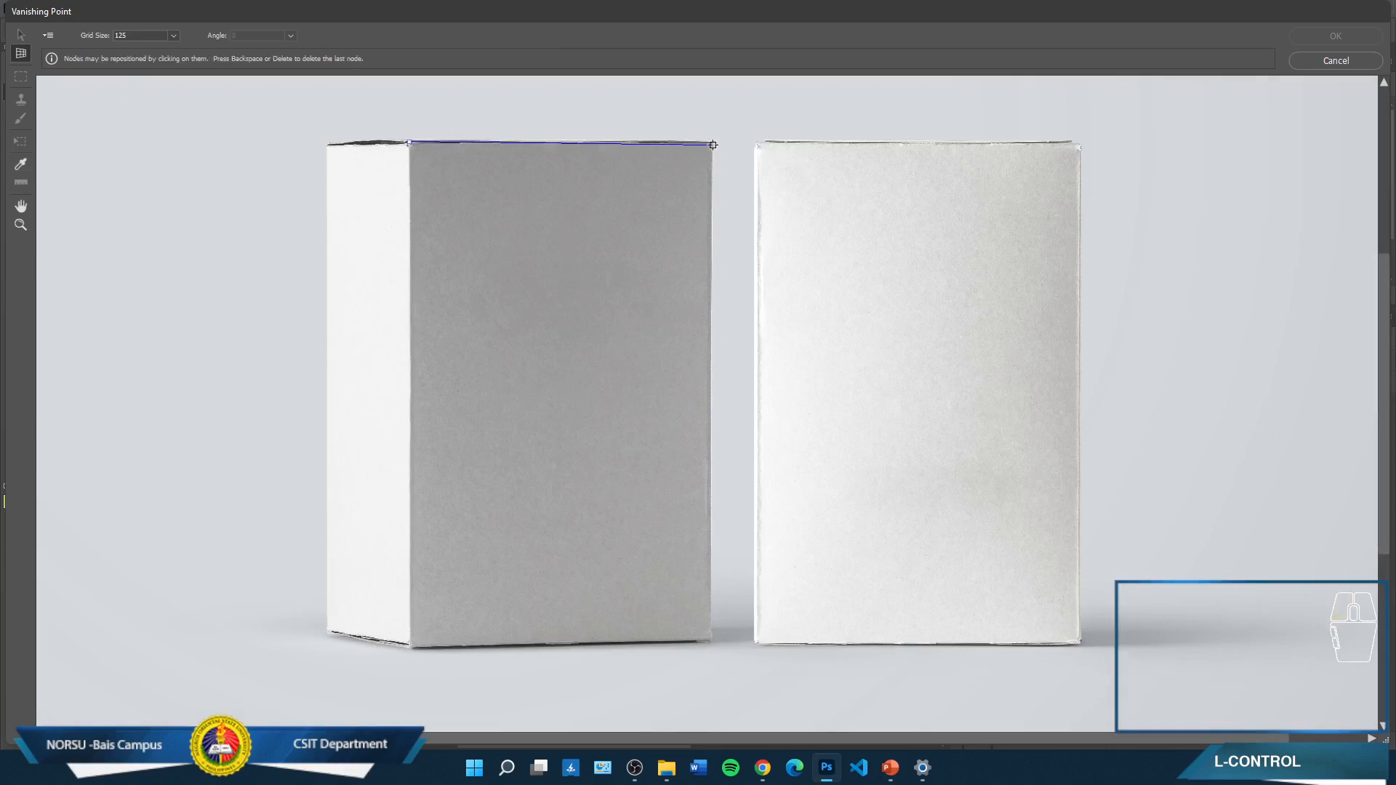
click(714, 142)
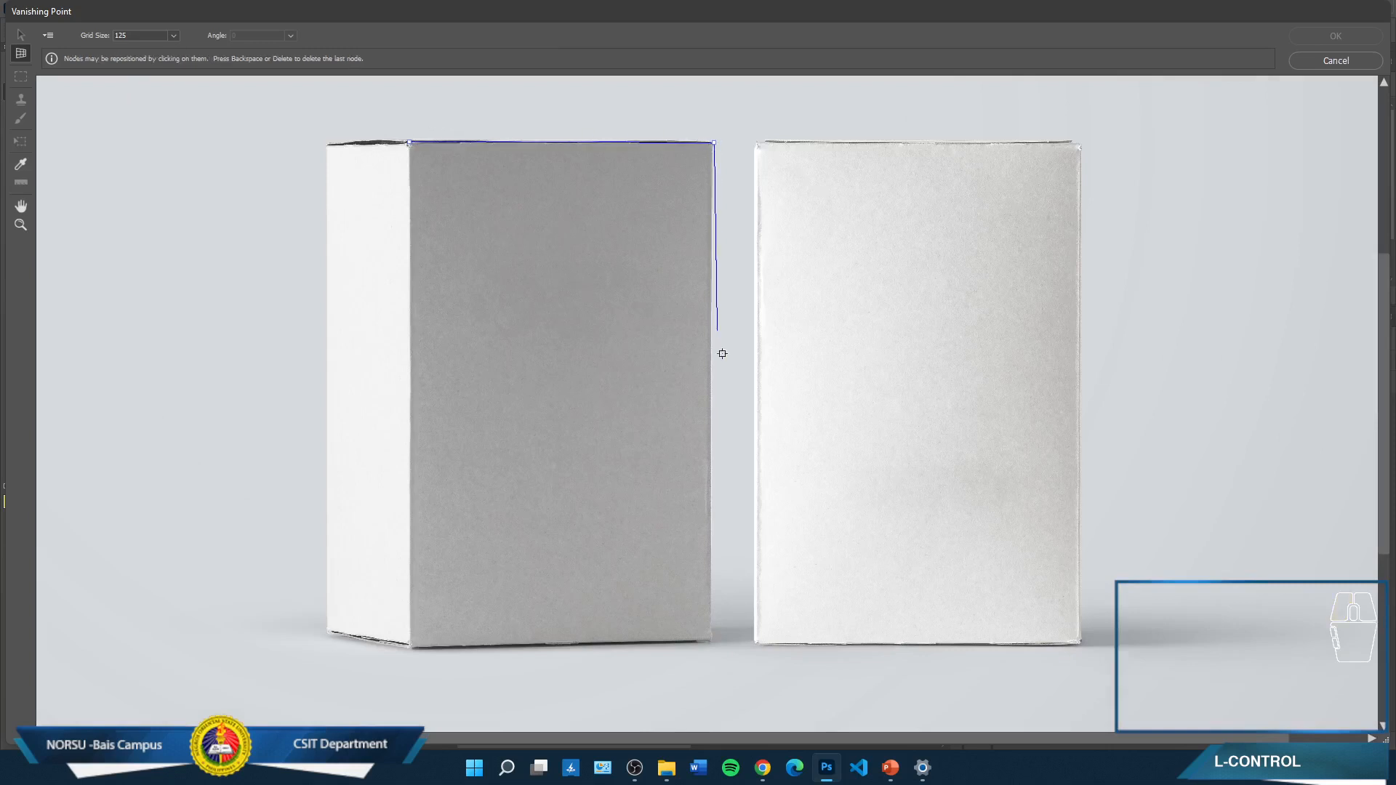
click(712, 642)
click(411, 650)
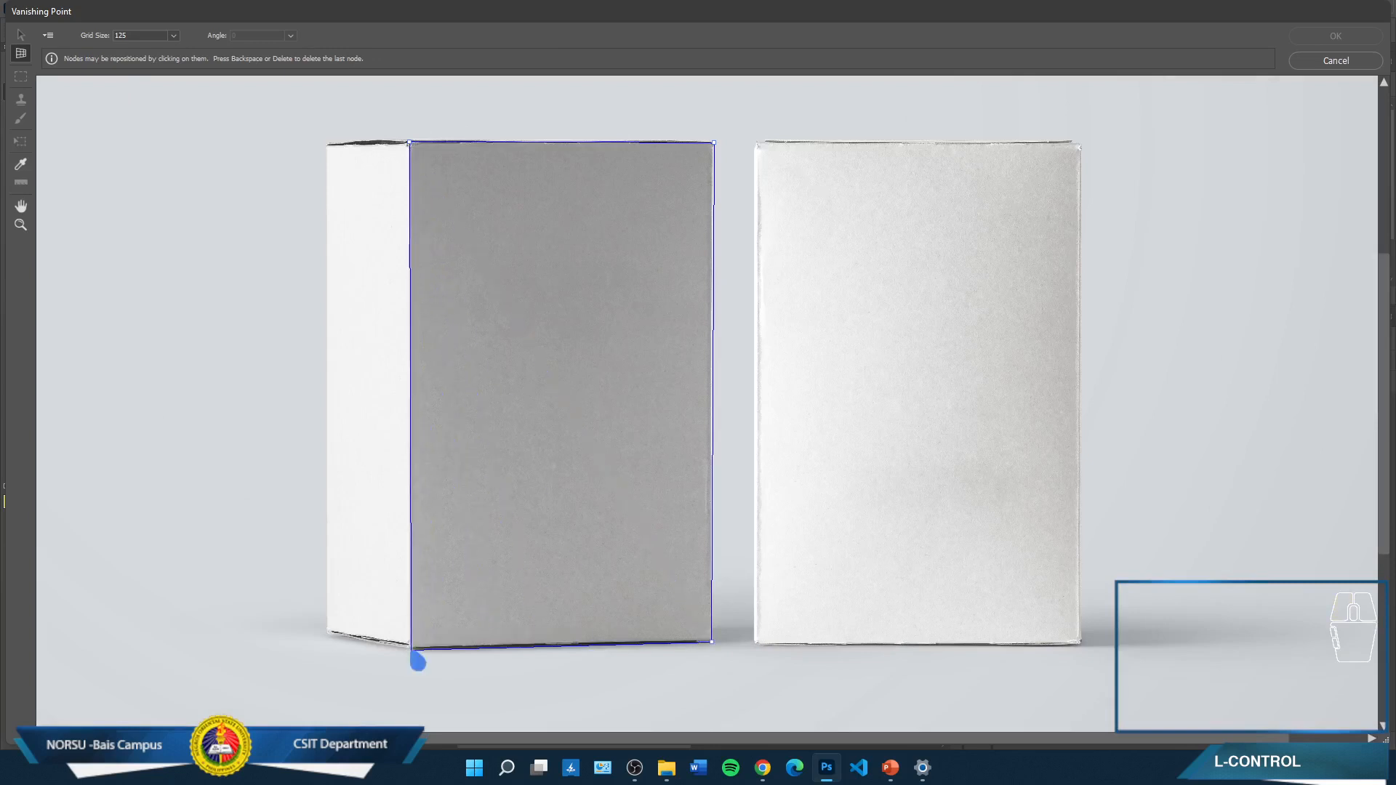
click(411, 650)
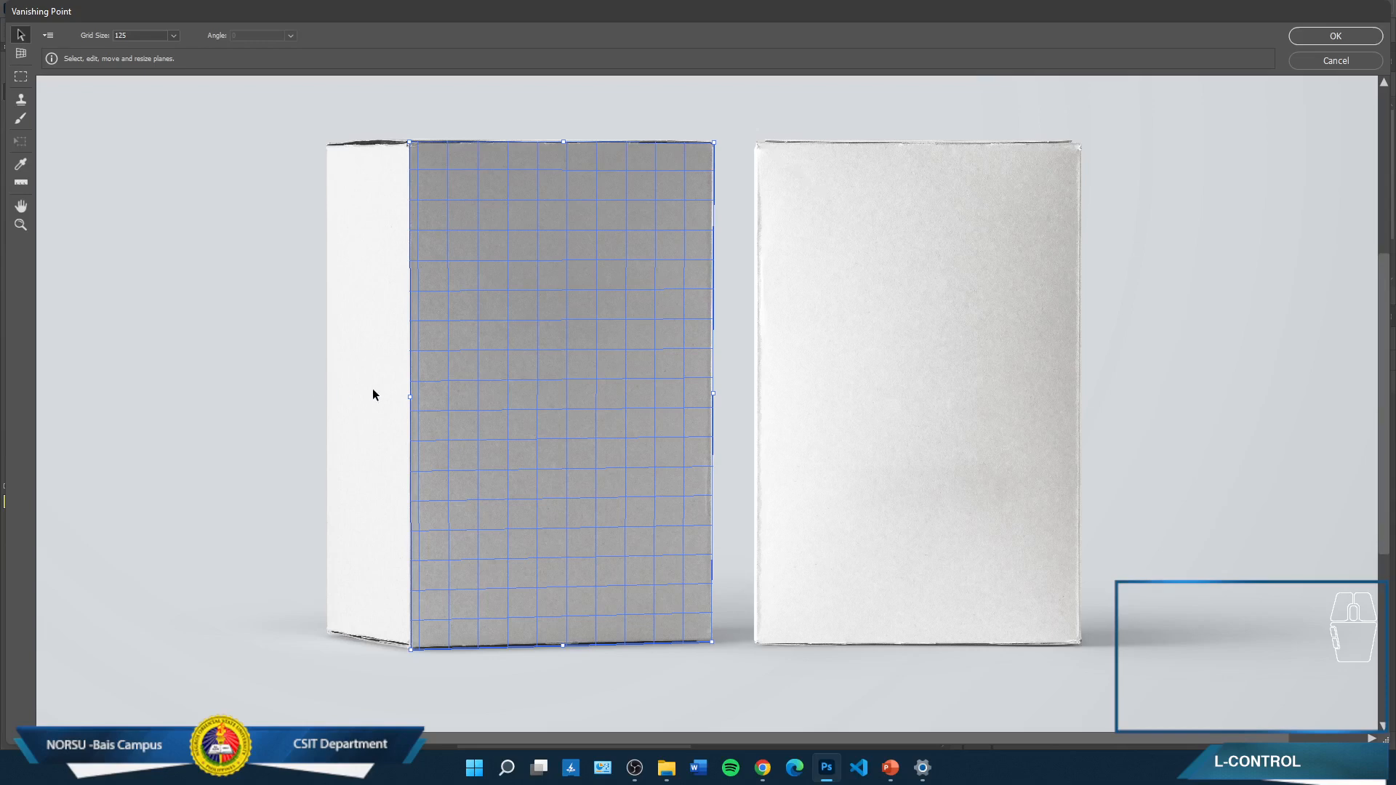
Tear off a perpendicular plane from the front plane's inner edge across the left box's white side face
key(alt)
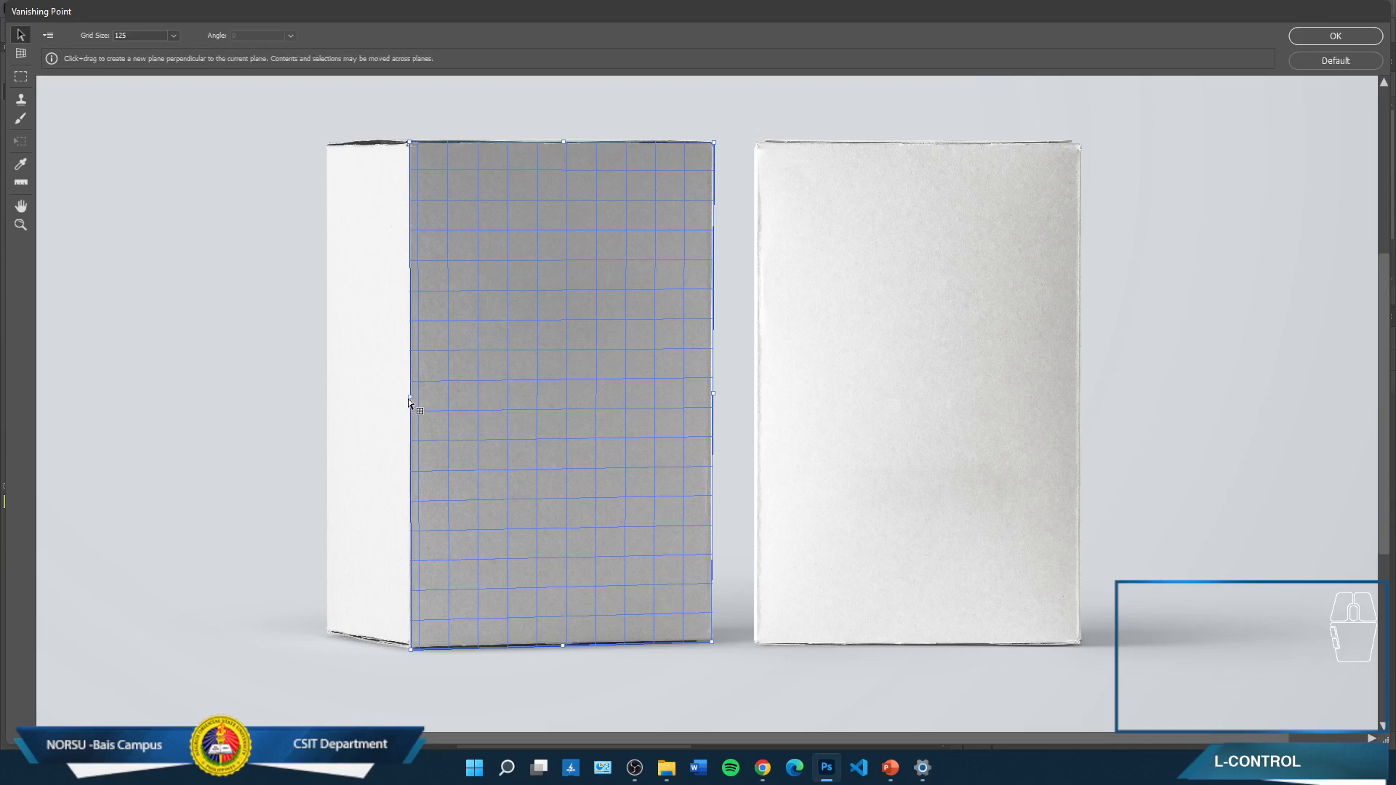
drag(408, 396, 309, 376)
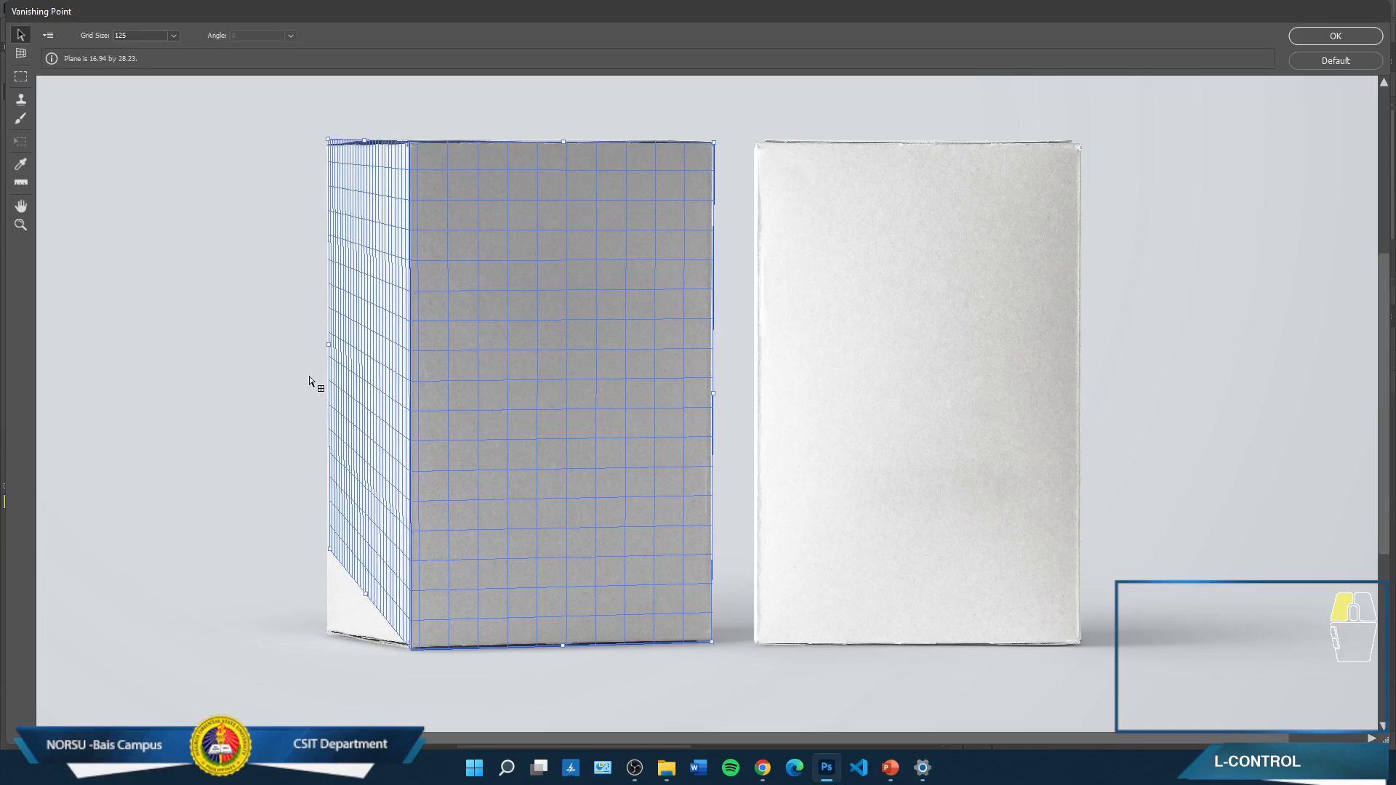
drag(309, 377, 309, 375)
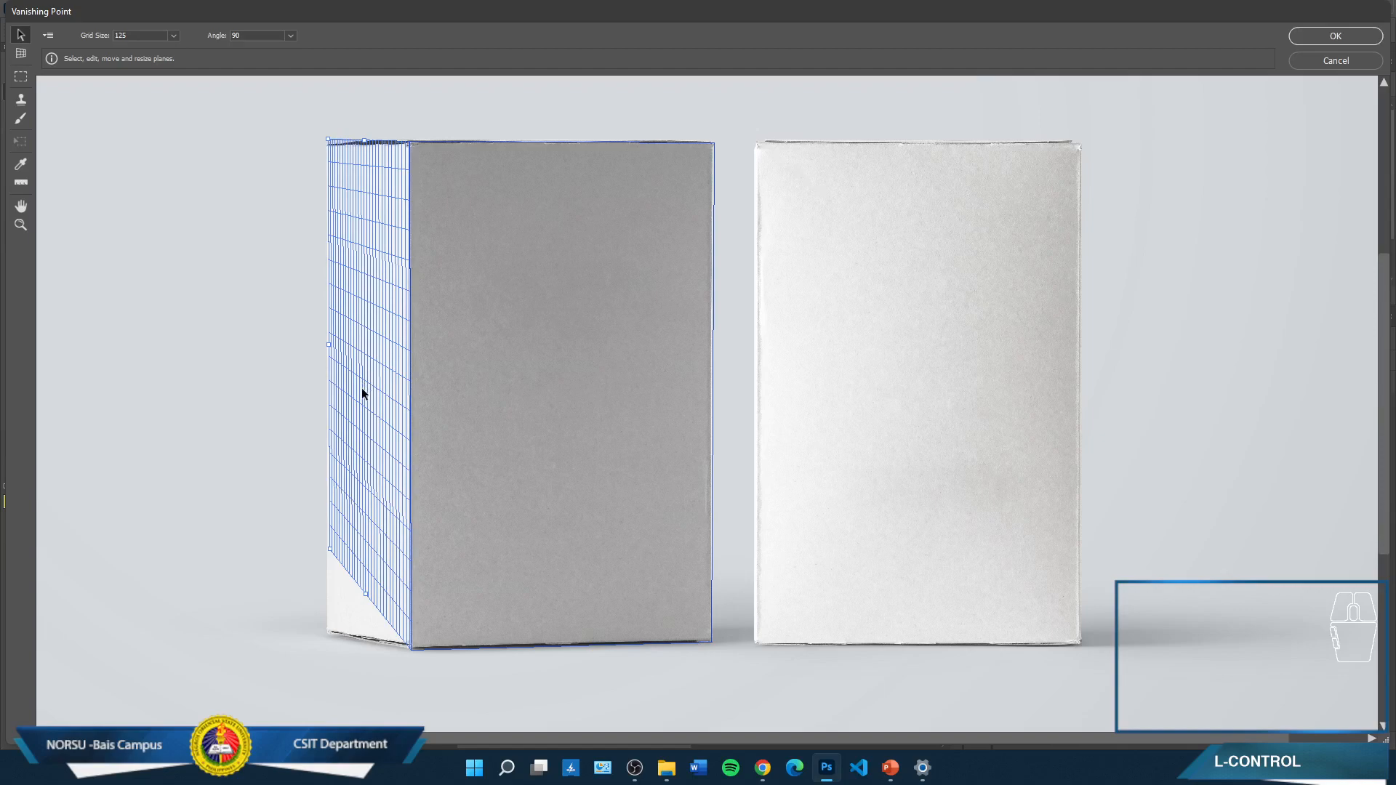
Move the side plane's upper outer corner down onto the left box's upper side corner
scroll(371, 442, up, 3)
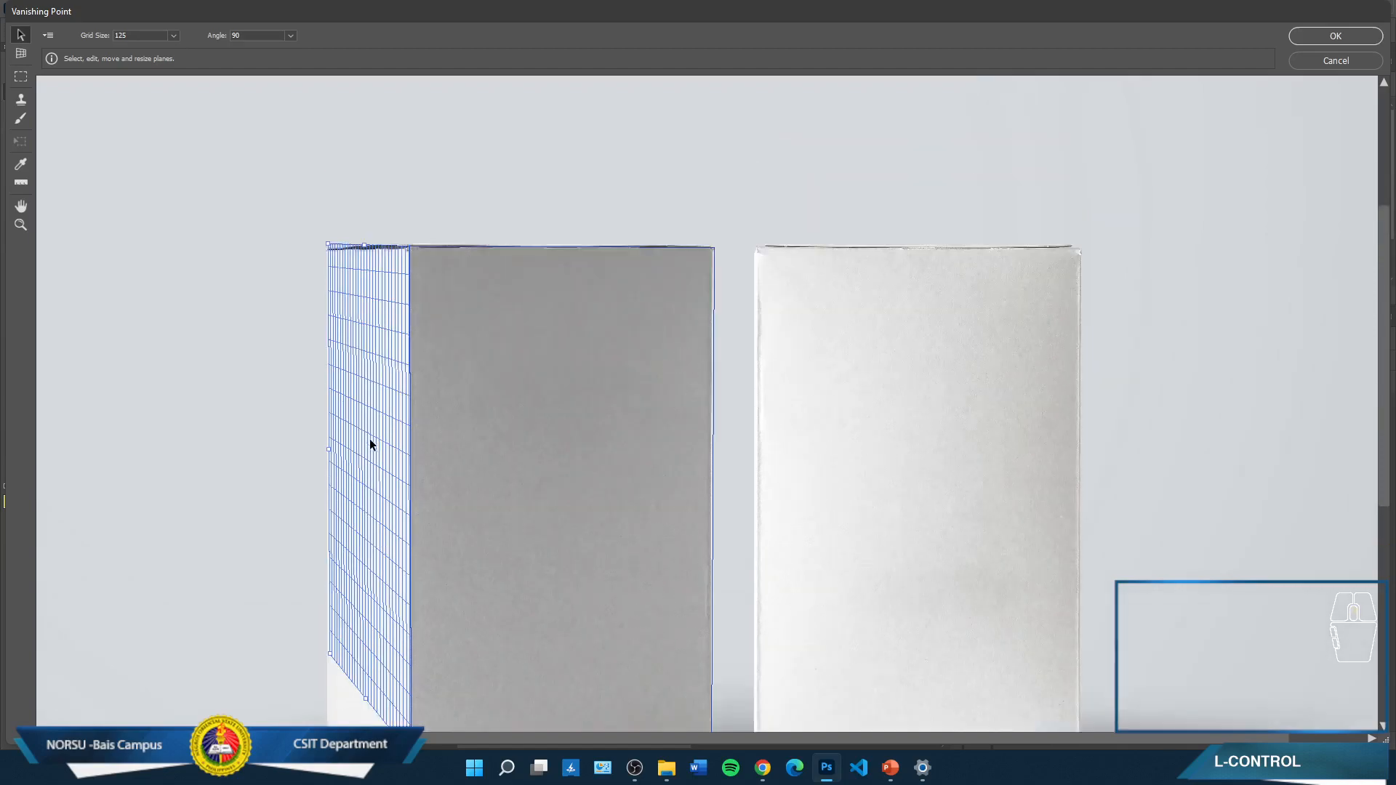
scroll(369, 439, up, 2)
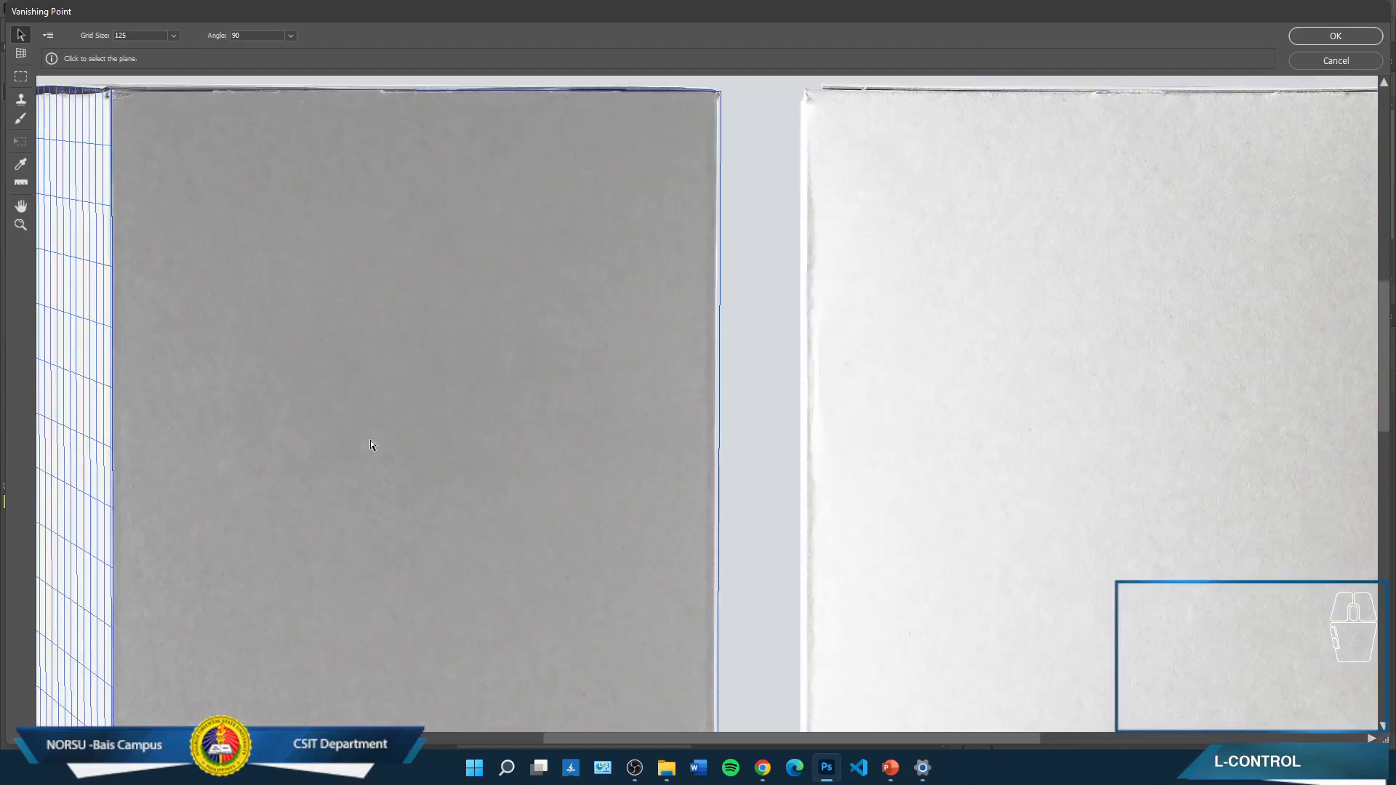
key(space)
drag(357, 337, 749, 531)
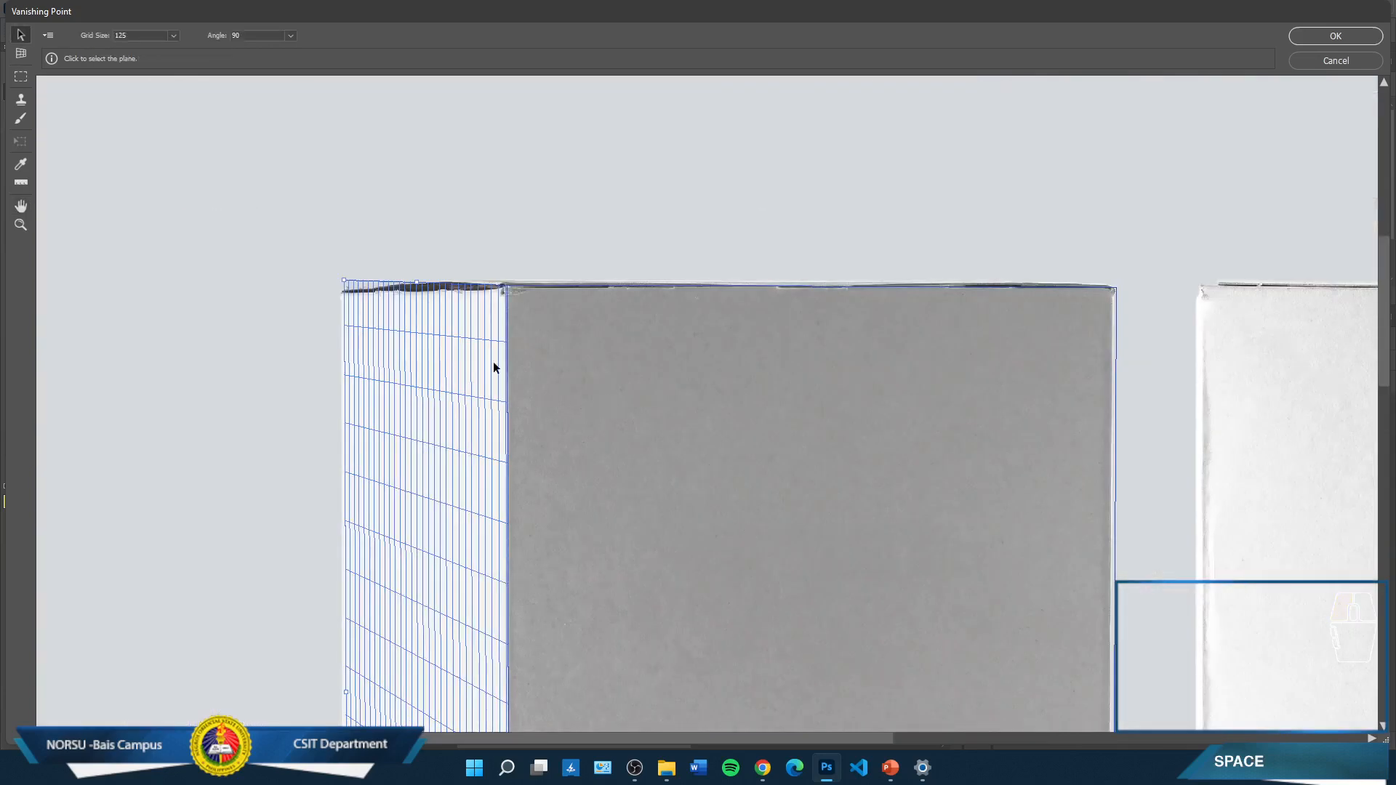
mouse_move(343, 278)
mouse_down()
mouse_move(342, 305)
mouse_move(343, 294)
mouse_up()
Extend the side plane's lower outer corner down to the bottom corner of the white side face
key(ctrl)
key(space)
drag(452, 505, 499, 199)
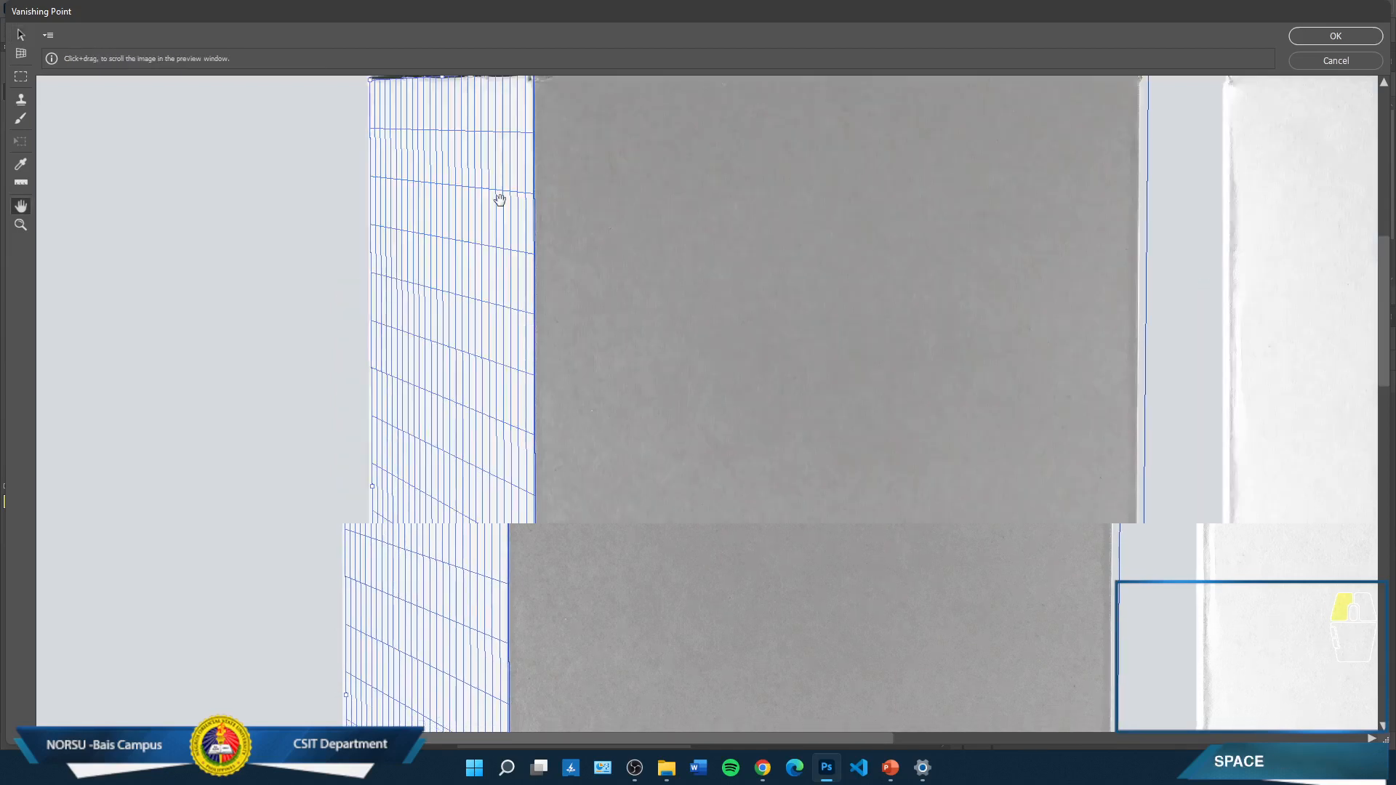
drag(509, 512, 503, 402)
drag(442, 443, 439, 599)
Select the front plane and move its upper outer corner back onto the grey face's top corner
key(ctrl)
key(space)
drag(606, 350, 543, 664)
drag(563, 390, 551, 586)
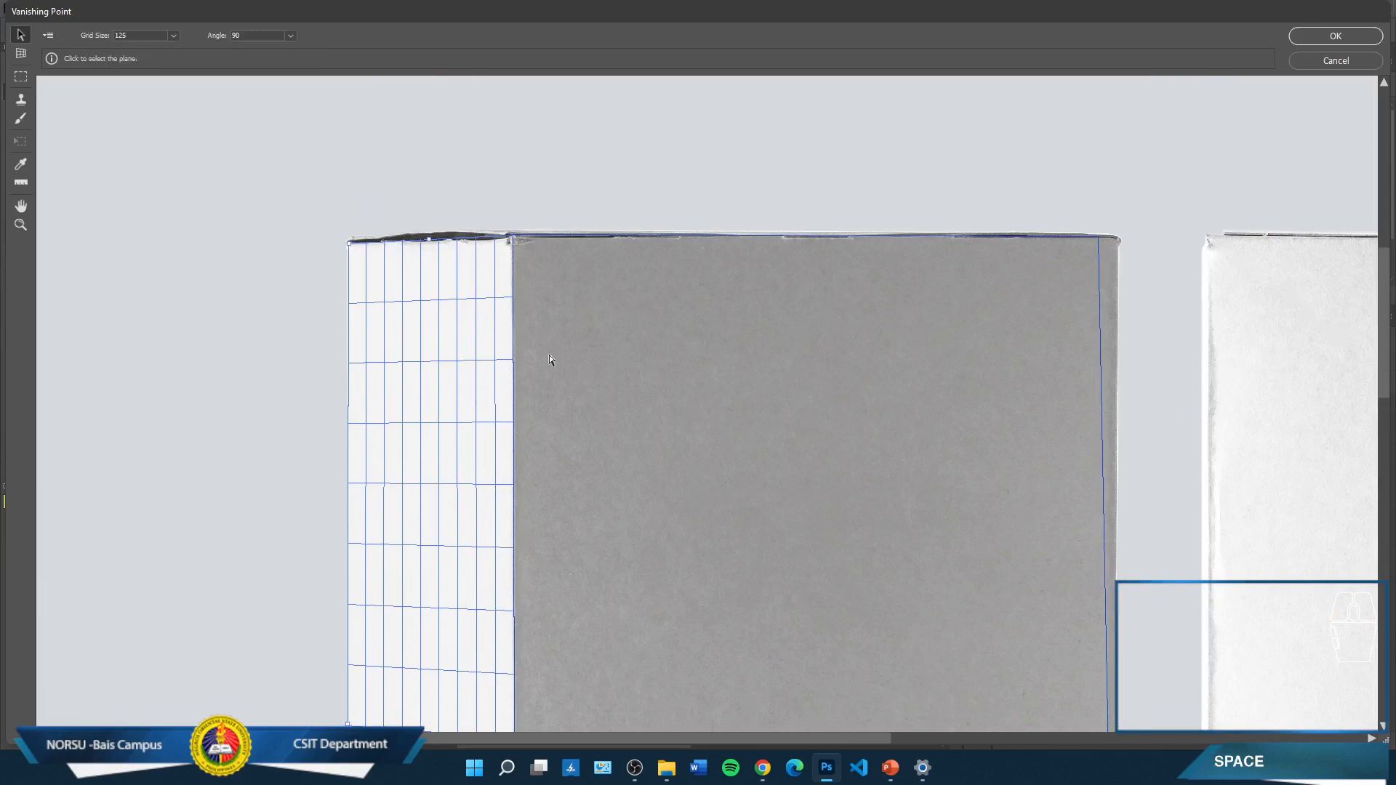
scroll(457, 400, right, 3)
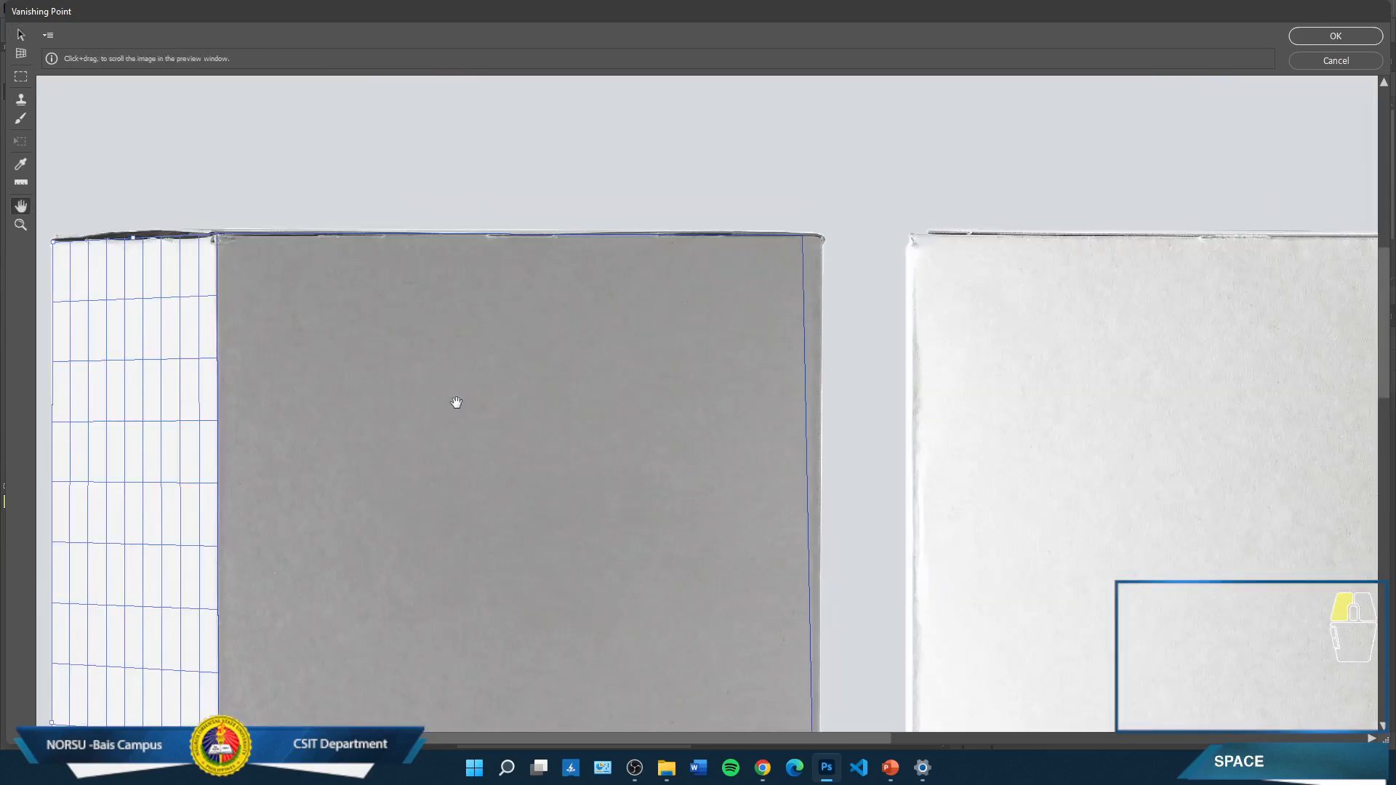
click(801, 237)
drag(802, 235, 822, 236)
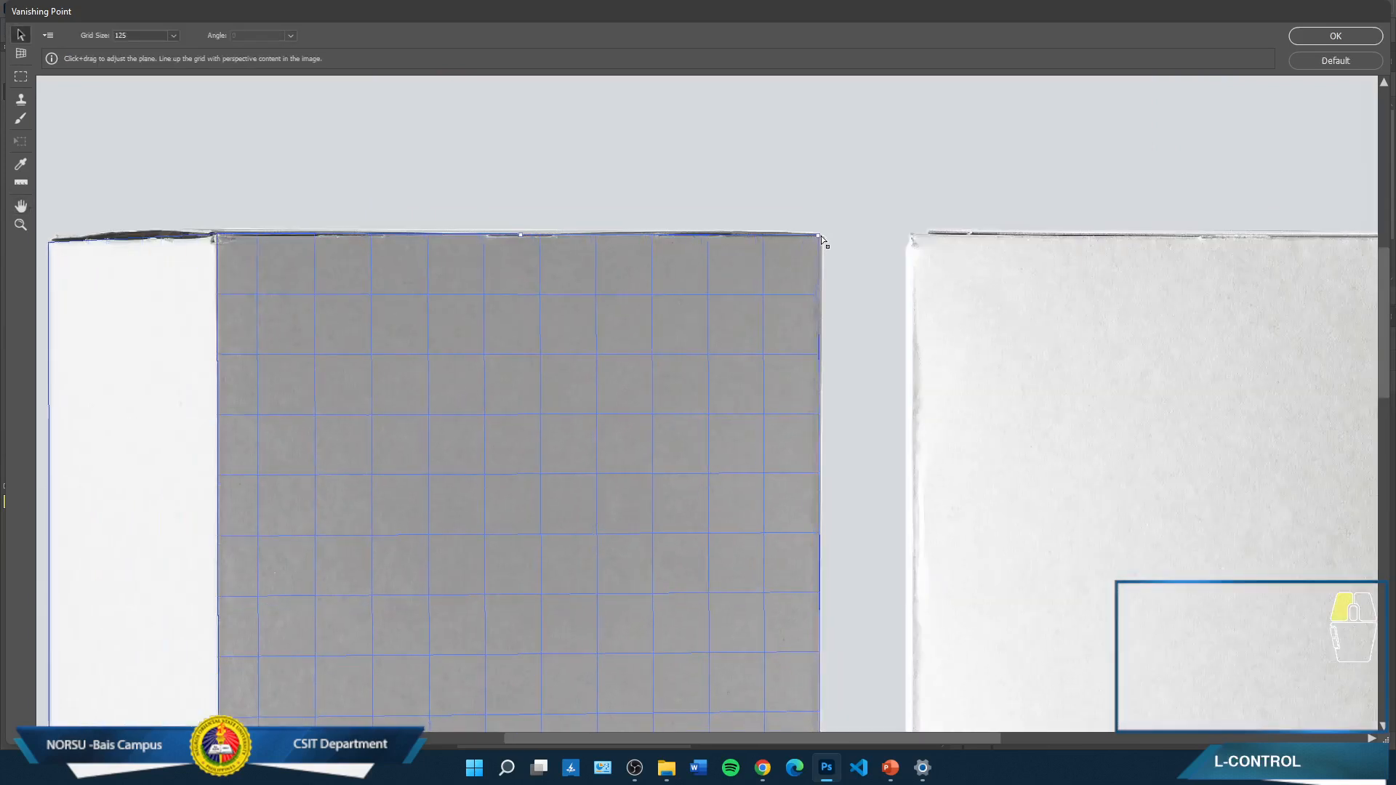
Select the side plane and fine-tune its lower outer corner to the white face's bottom edge
key(space)
drag(680, 303, 750, 138)
drag(741, 505, 707, 212)
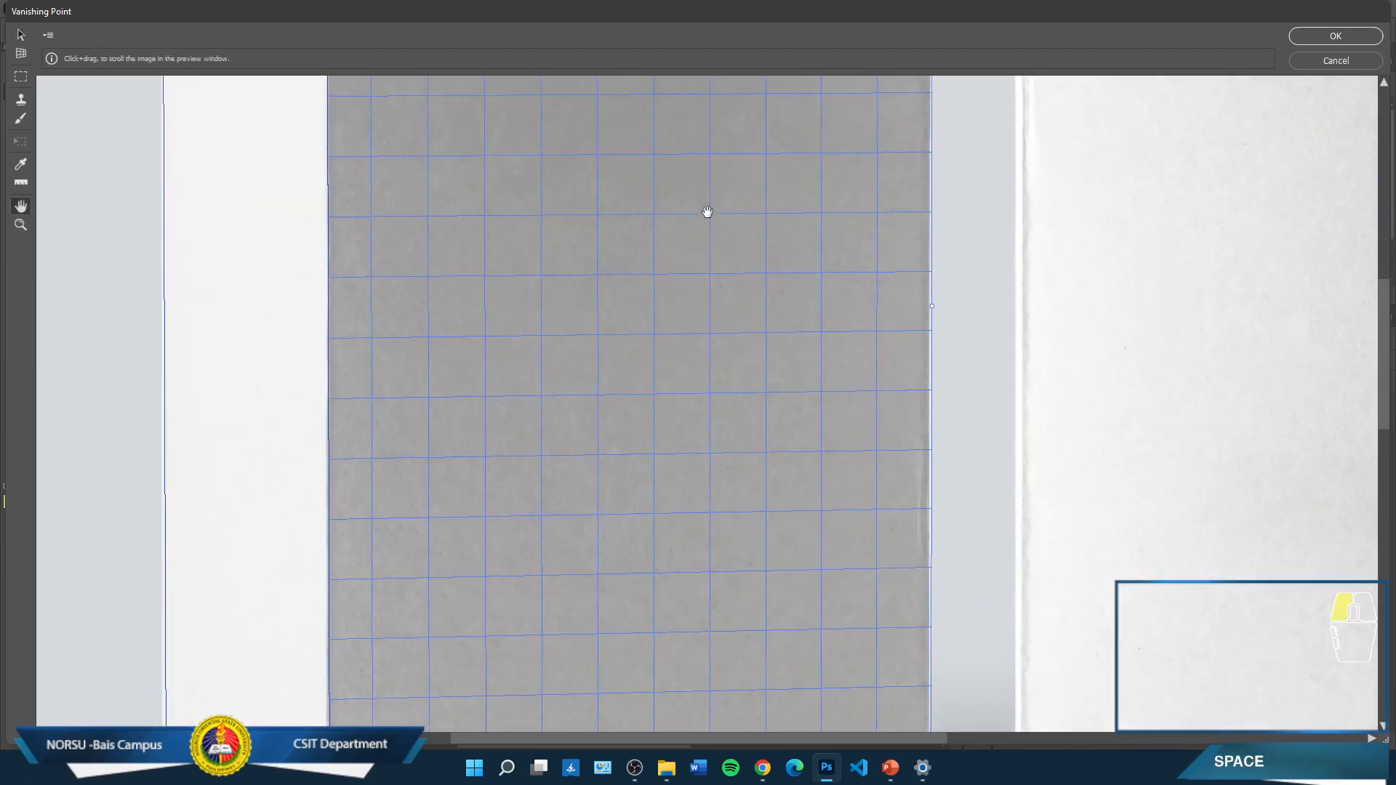
drag(423, 719, 502, 425)
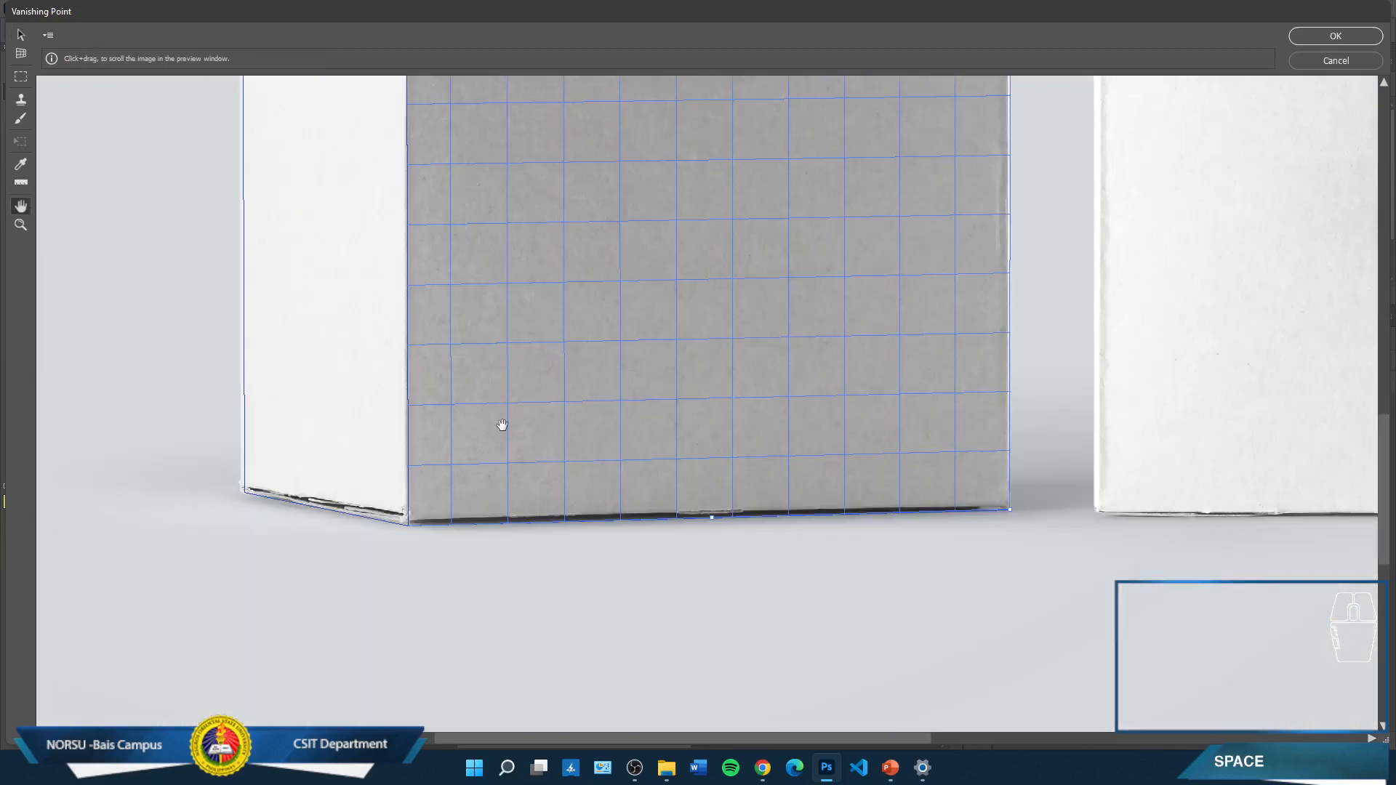
click(250, 495)
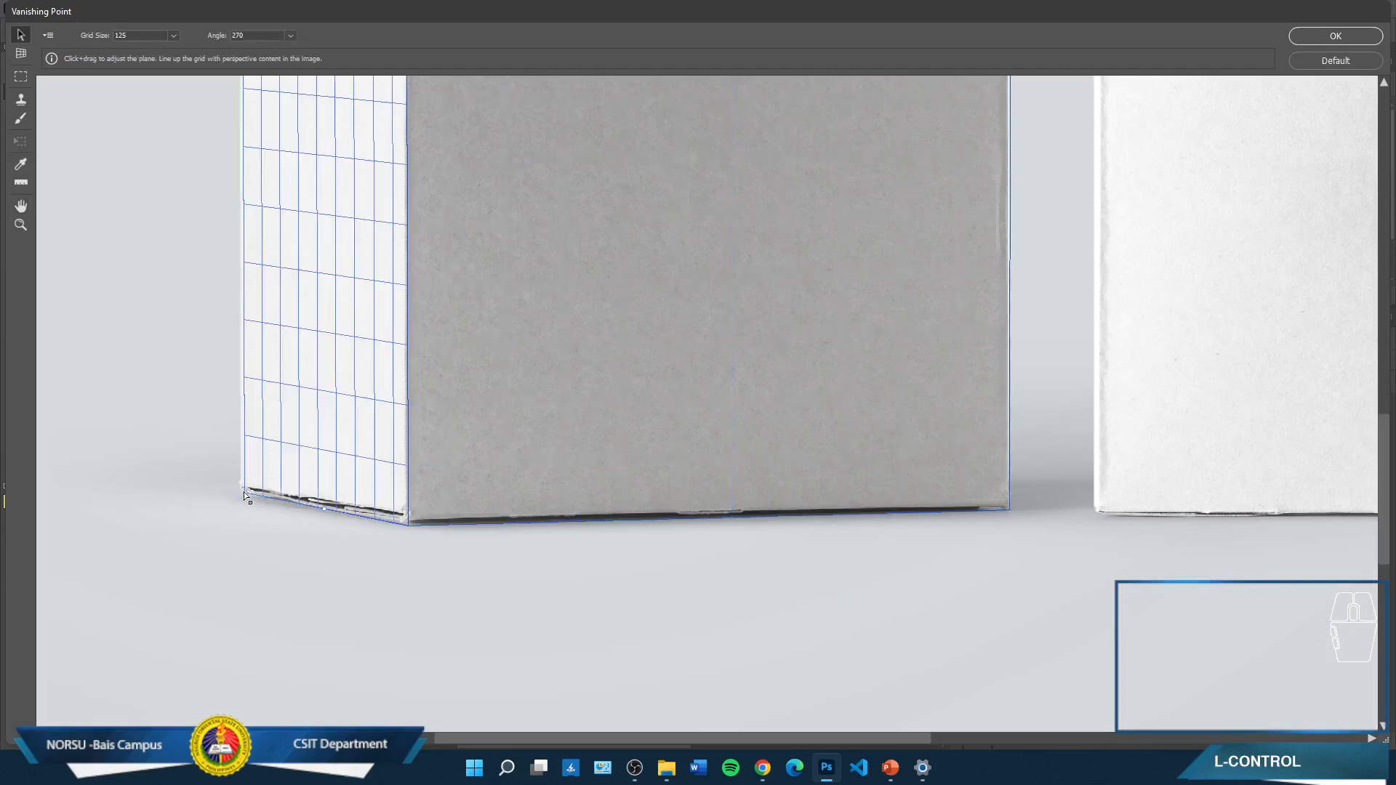
drag(243, 492, 238, 489)
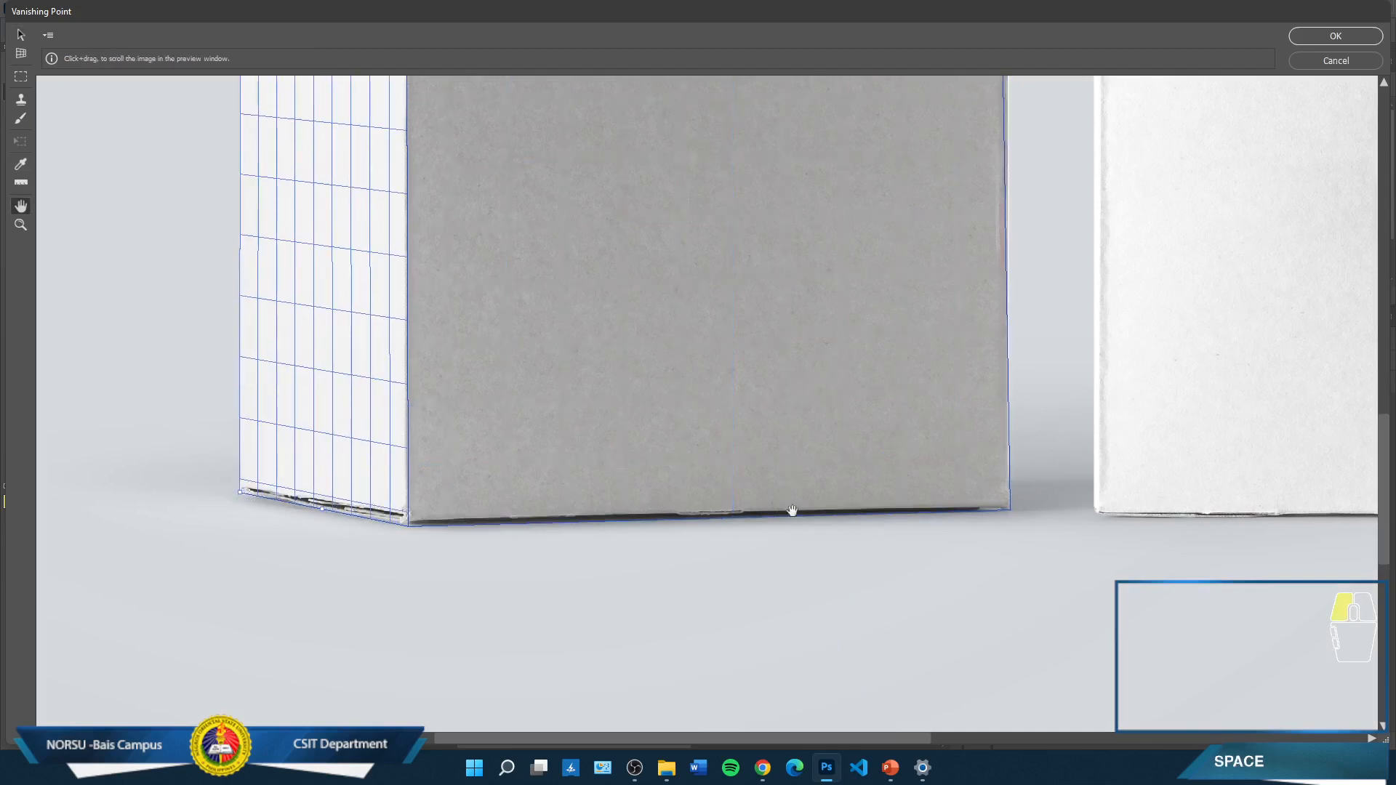
Select the front plane and realign its upper outer corner with the grey face's top corner
drag(792, 509, 742, 597)
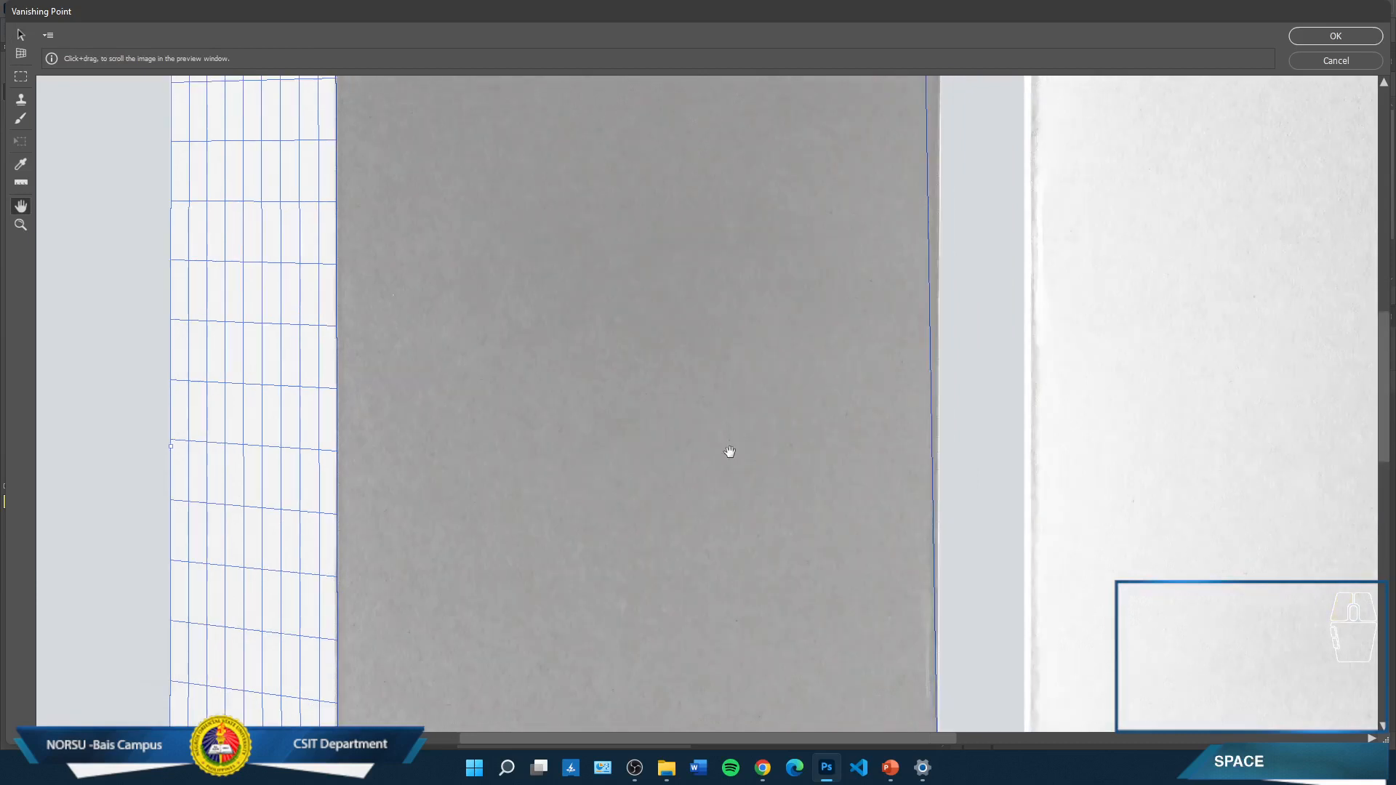
drag(728, 452, 703, 530)
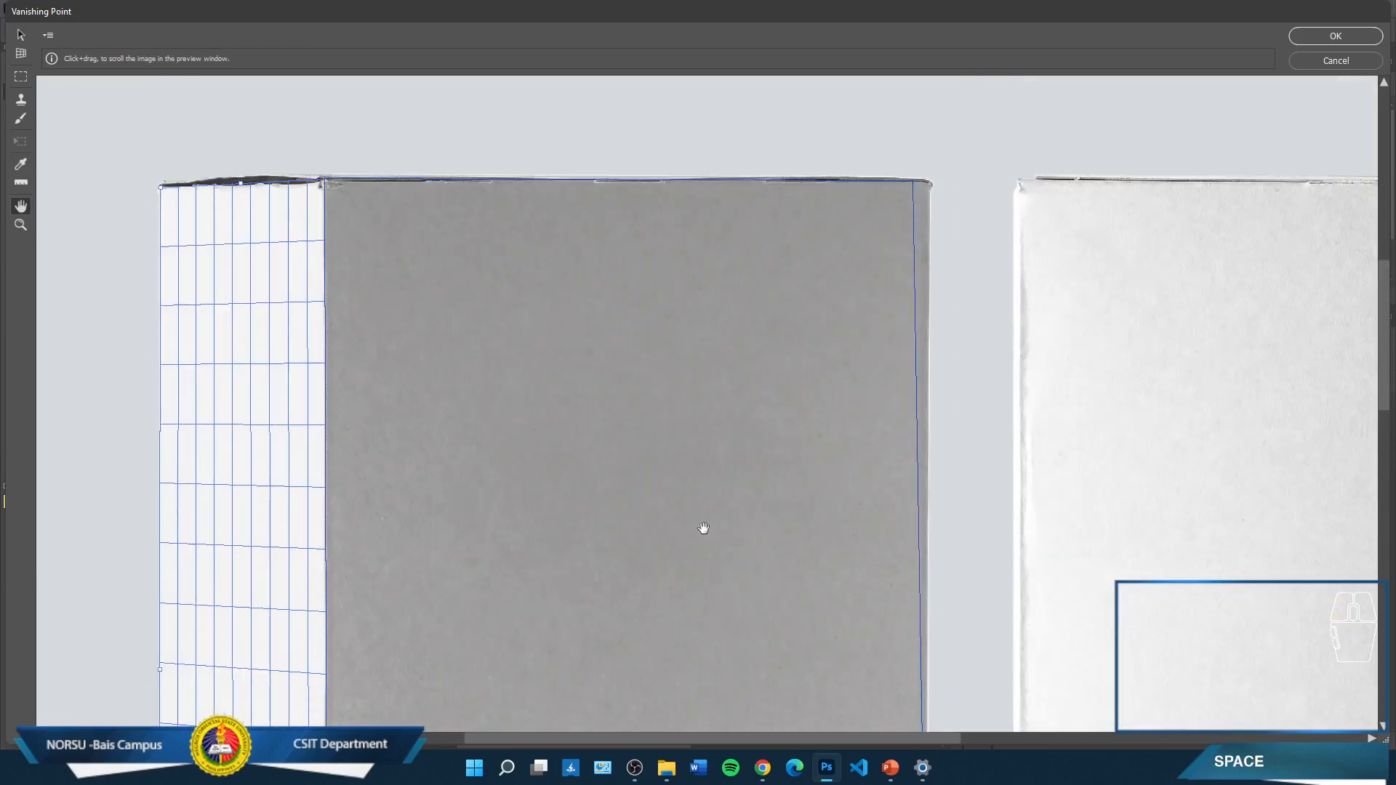
click(911, 194)
drag(913, 181, 931, 181)
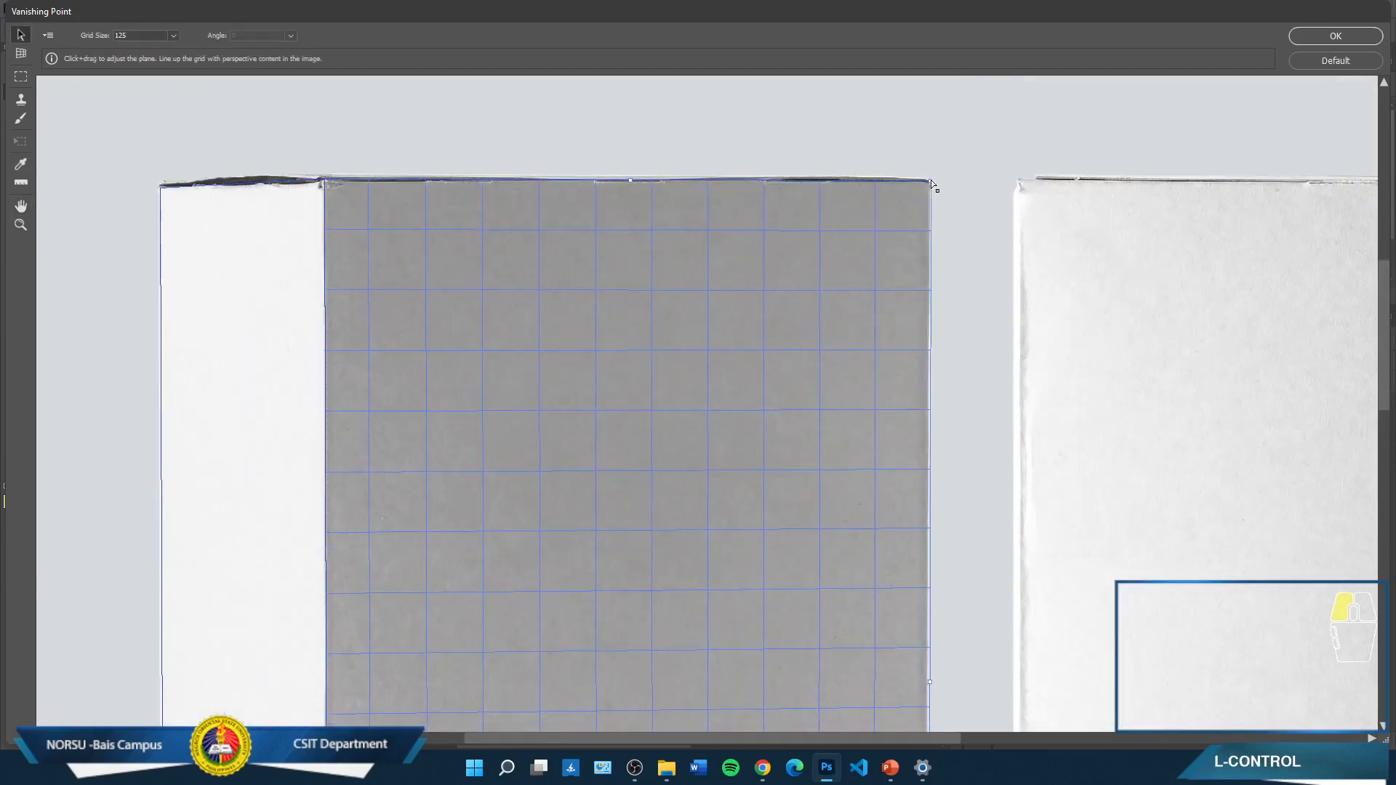
Check the lower edges of both planes and nudge the side plane's lower outer corner onto the box corner
key(space)
drag(652, 624, 707, 318)
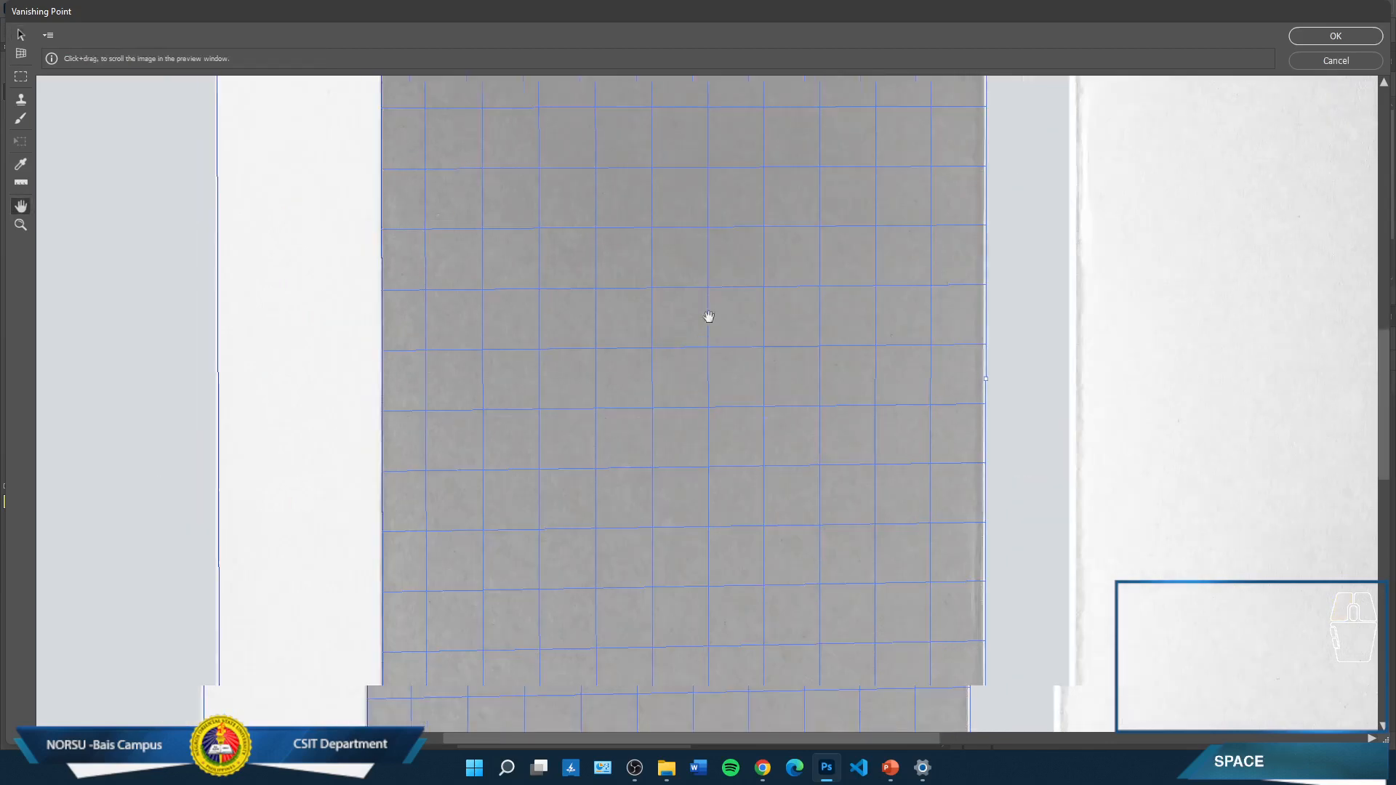
drag(598, 274, 617, 183)
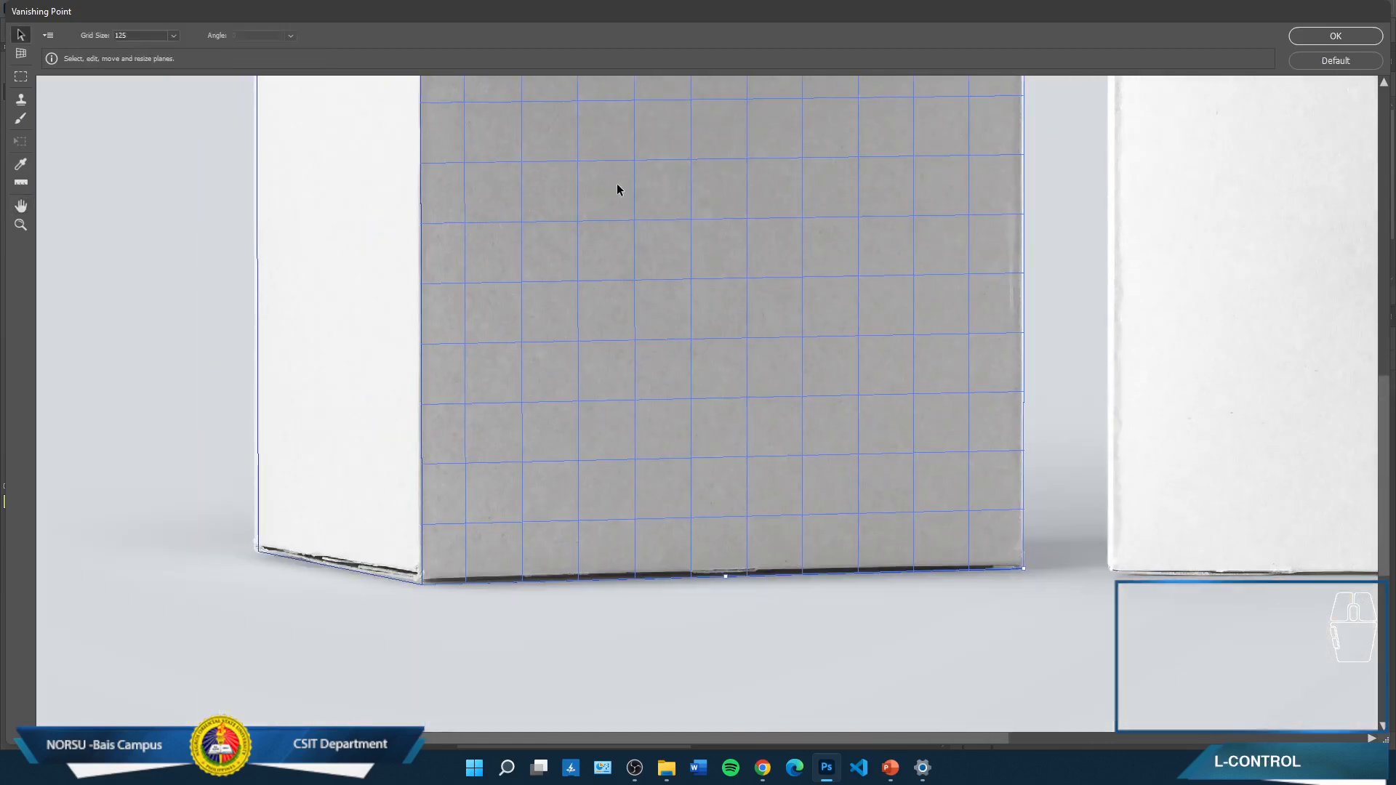
key(ctrl+minus)
key(ctrl+minus)
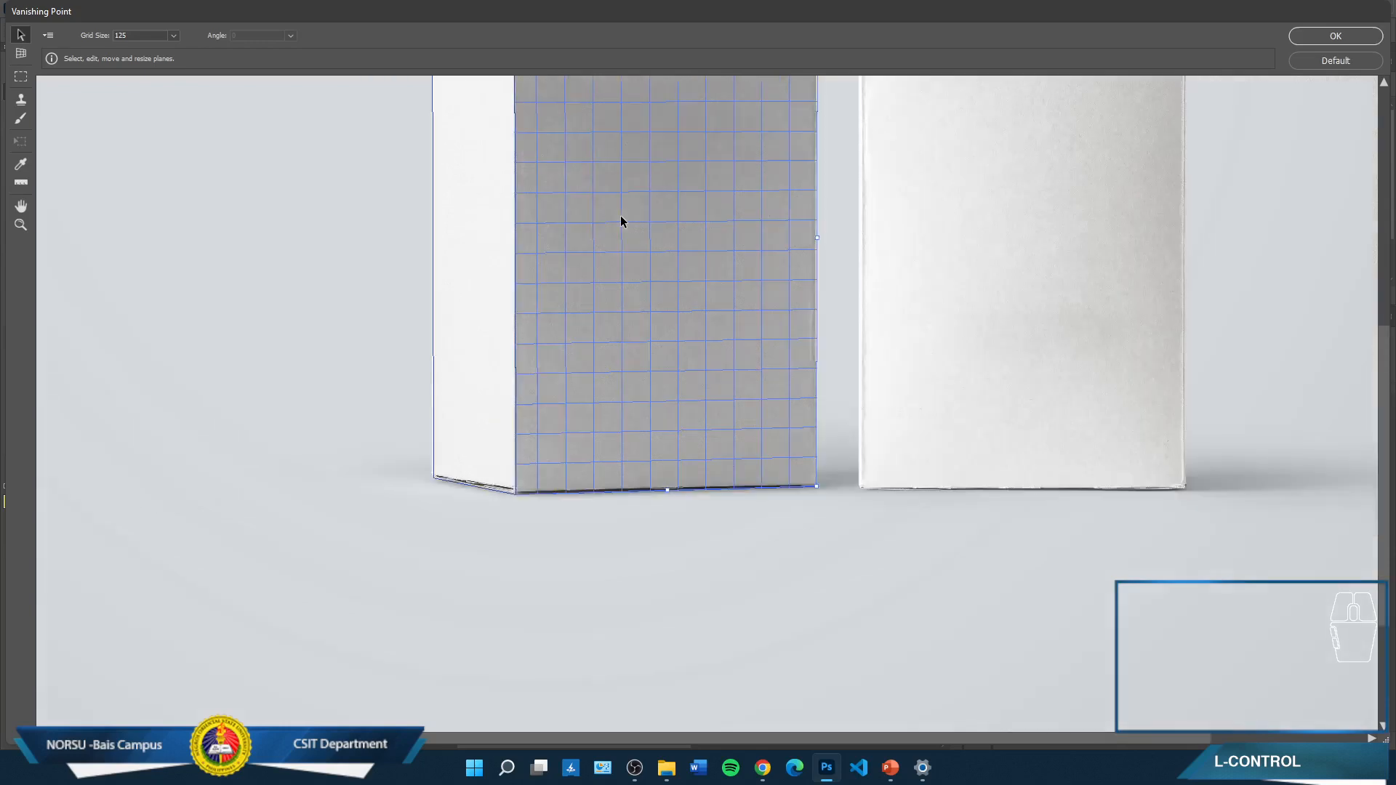
drag(435, 478, 433, 479)
Reselect the front plane and align its upper outer corner with the grey face's top corner
drag(705, 274, 608, 584)
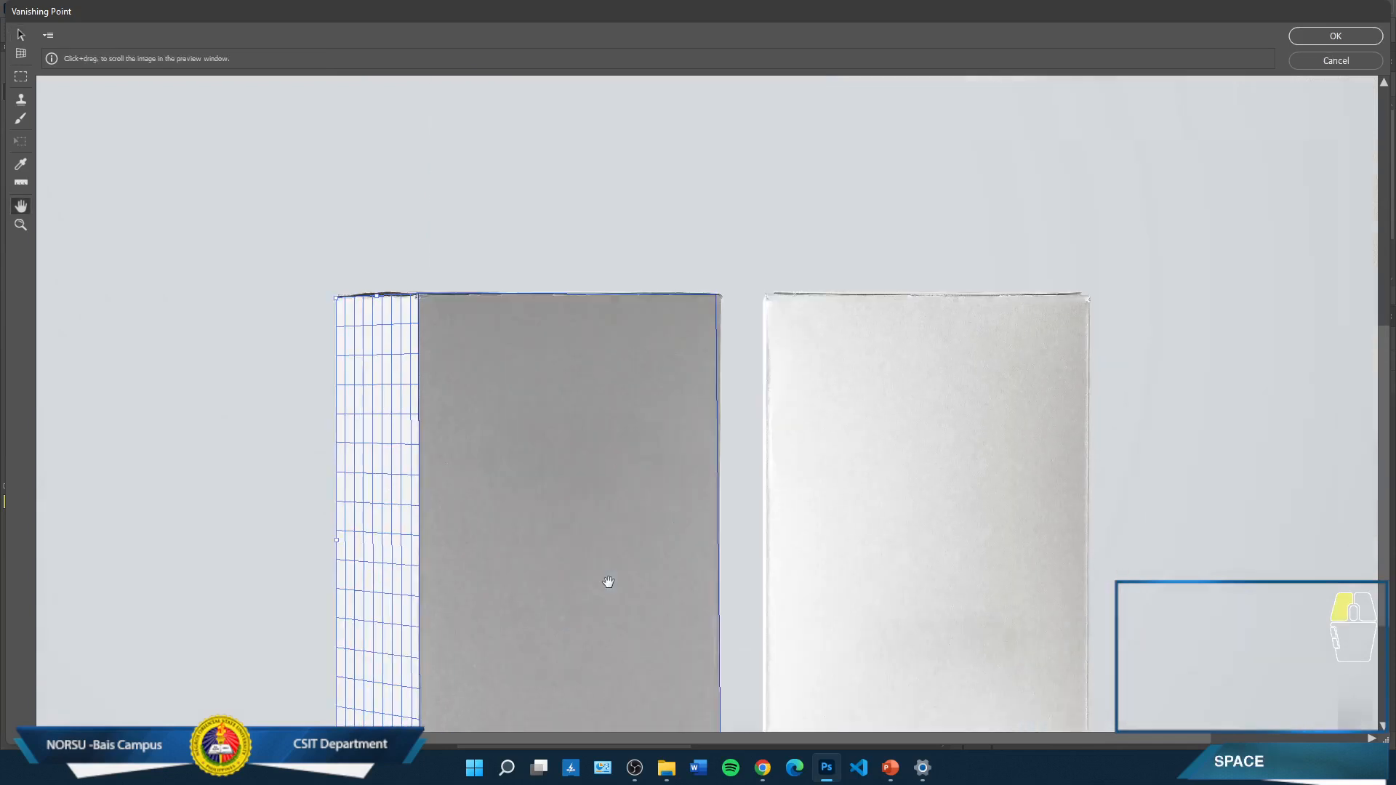
click(716, 297)
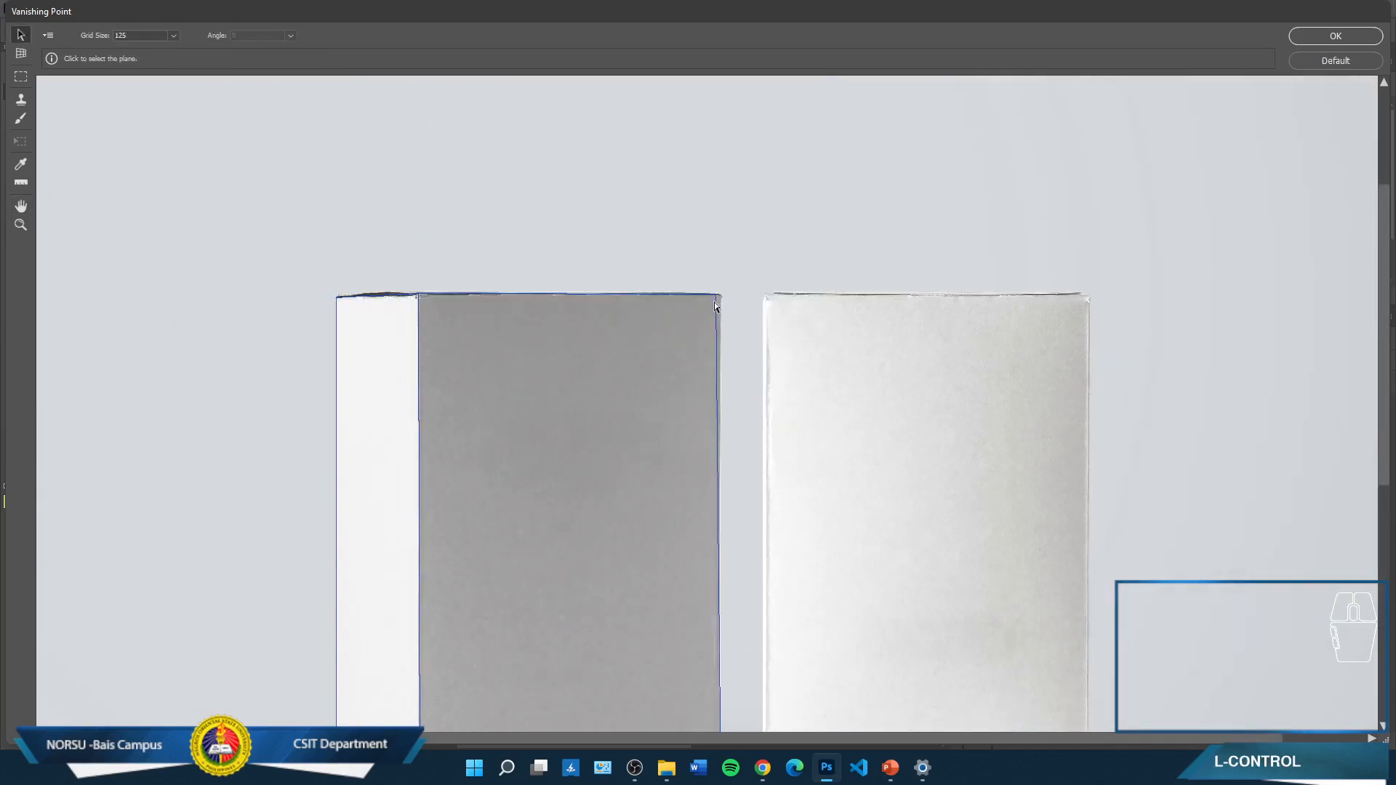
click(713, 301)
drag(715, 293, 720, 291)
Paste the DWAYNE'S FOODTRUCK artwork and move it onto the left box's planes so it wraps both faces
key(space)
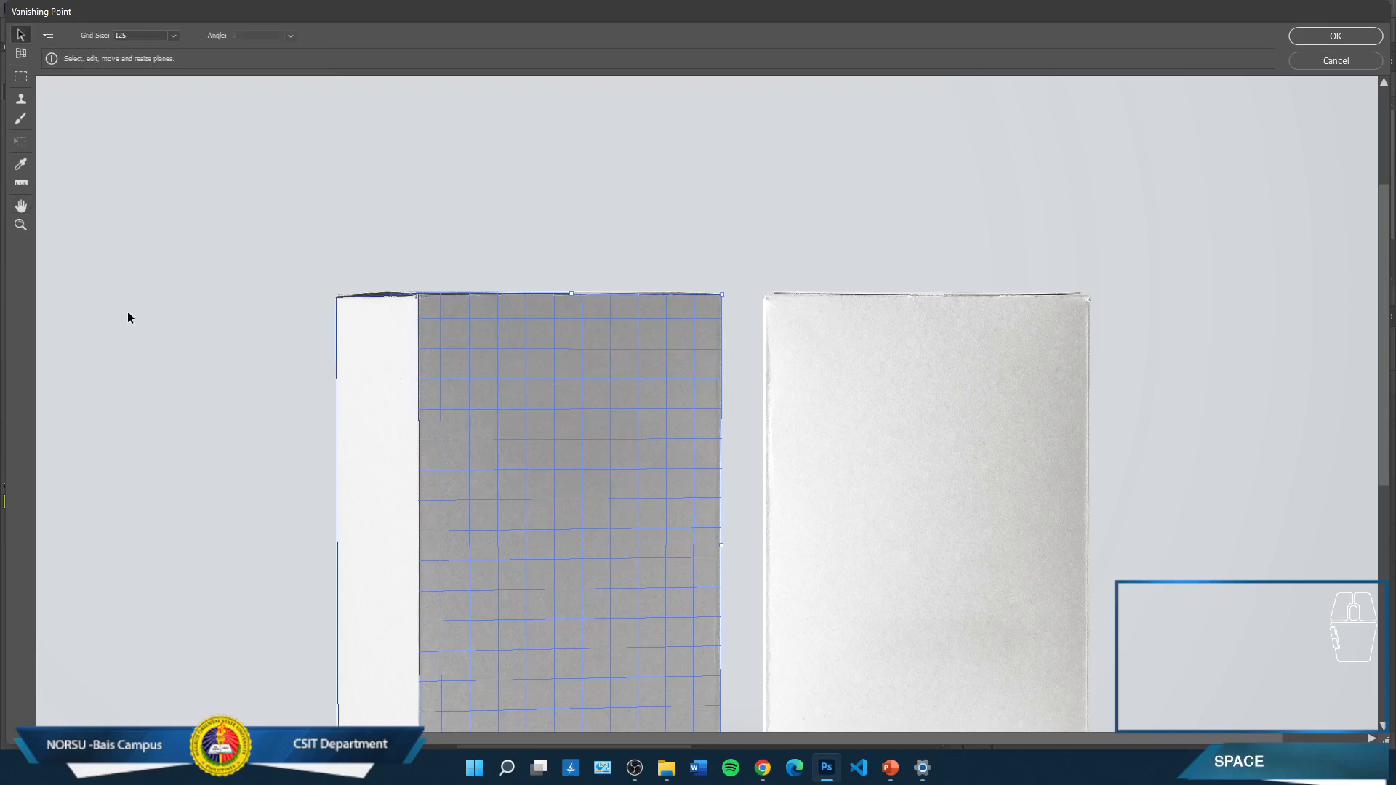
key(ctrl)
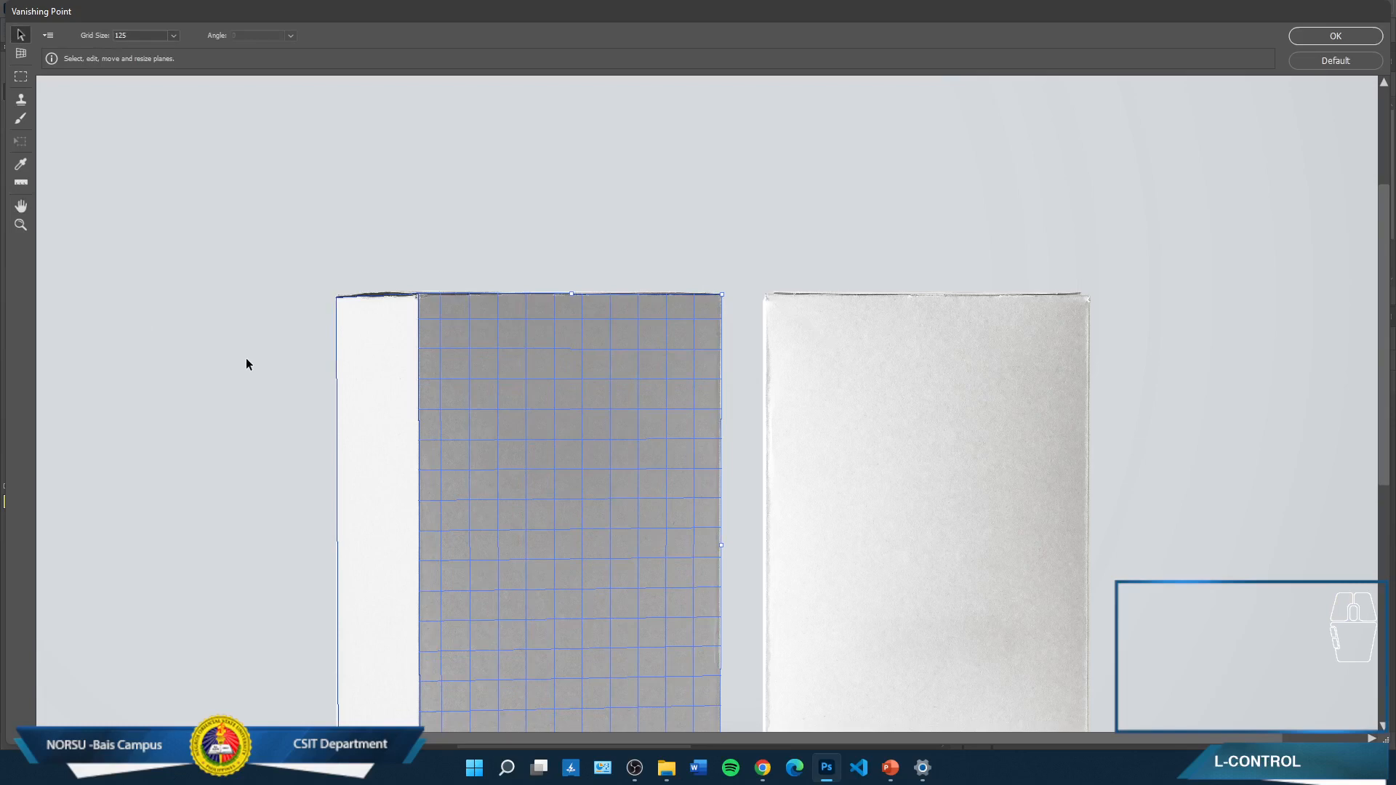
scroll(509, 320, down, 3)
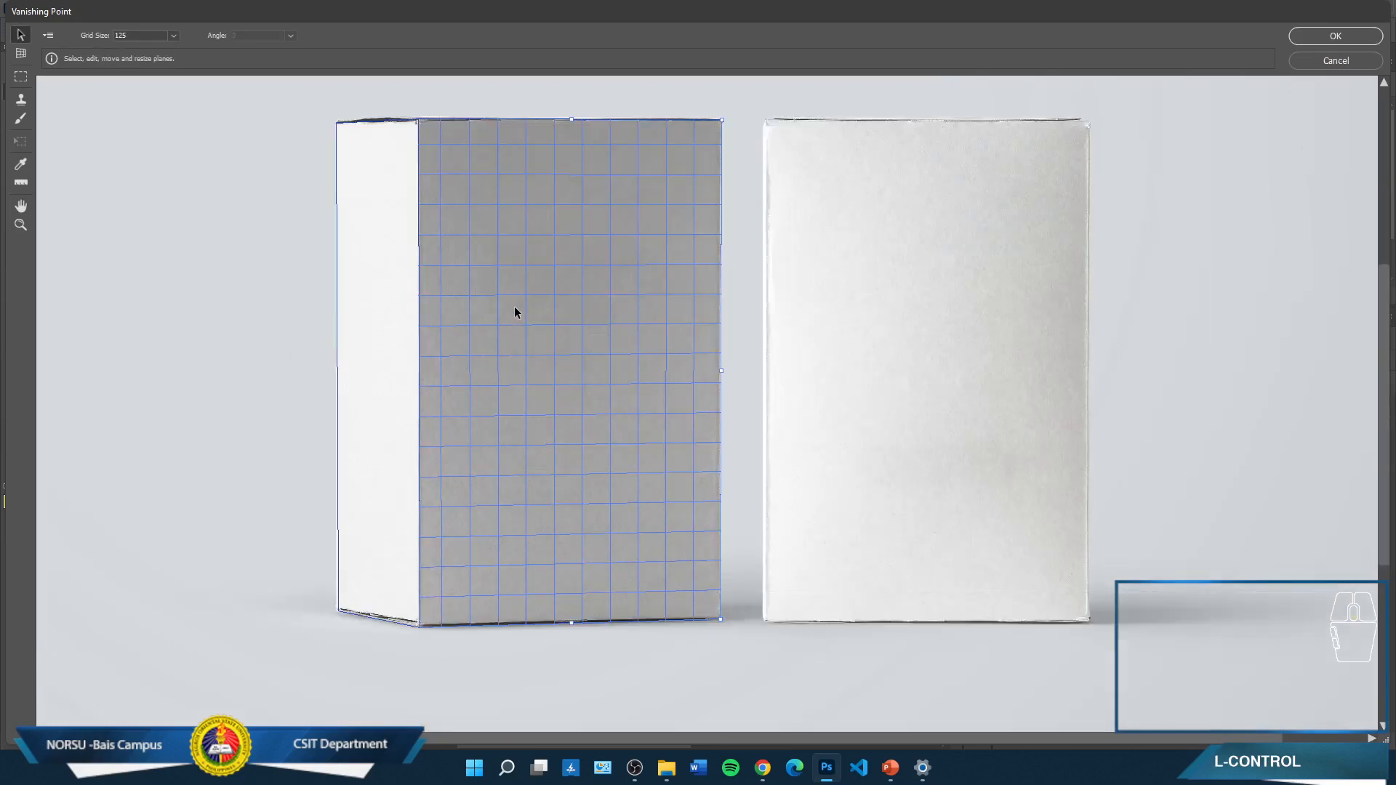
key(ctrl+v)
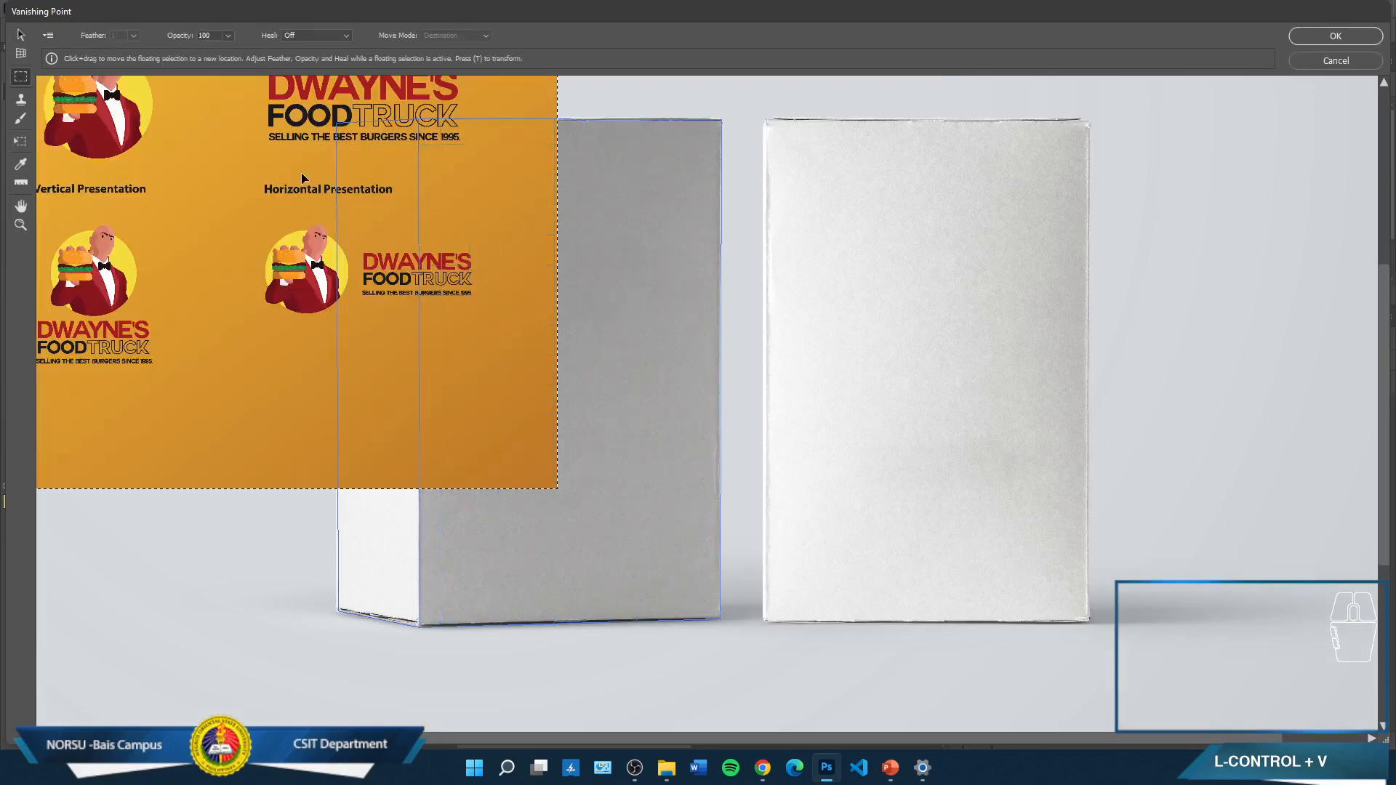
scroll(294, 174, down, 1)
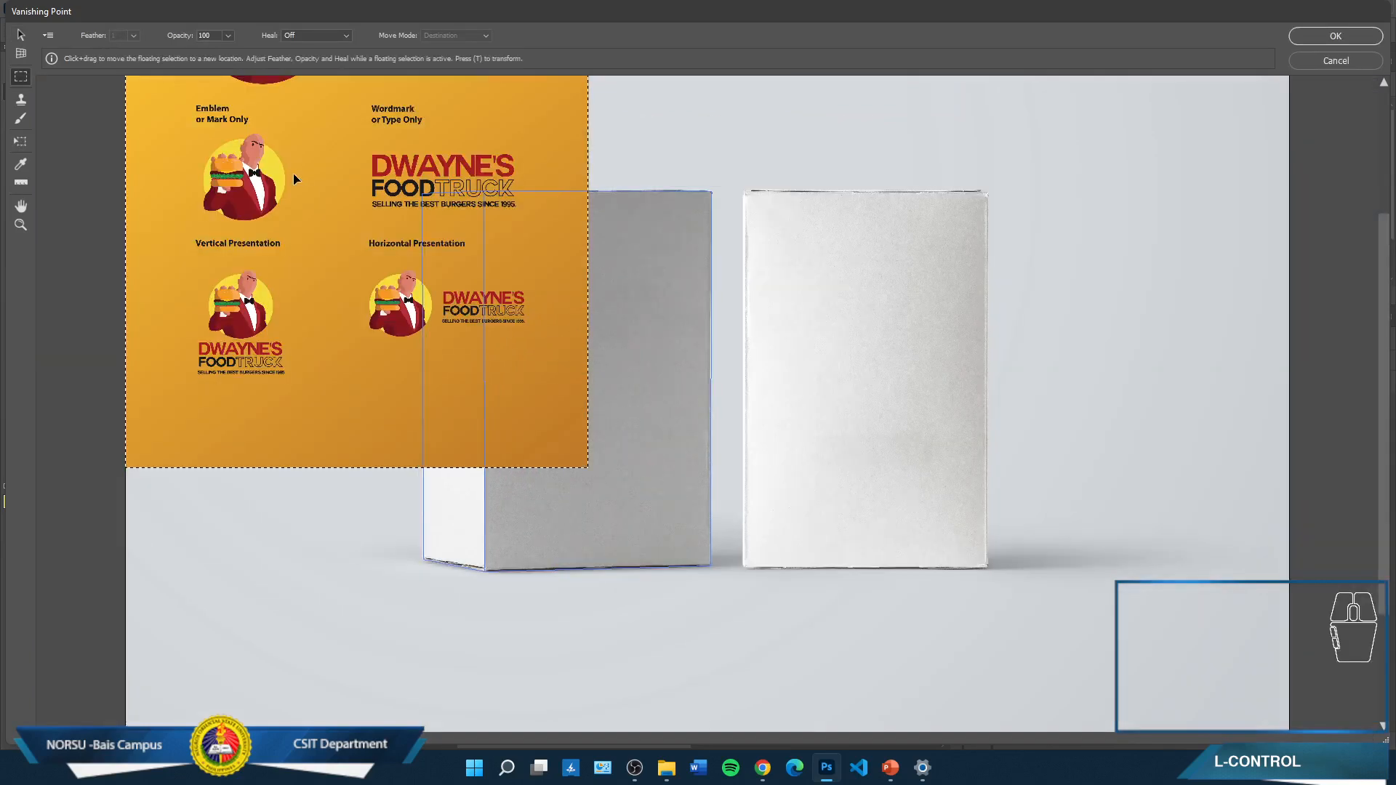
scroll(360, 306, up, 2)
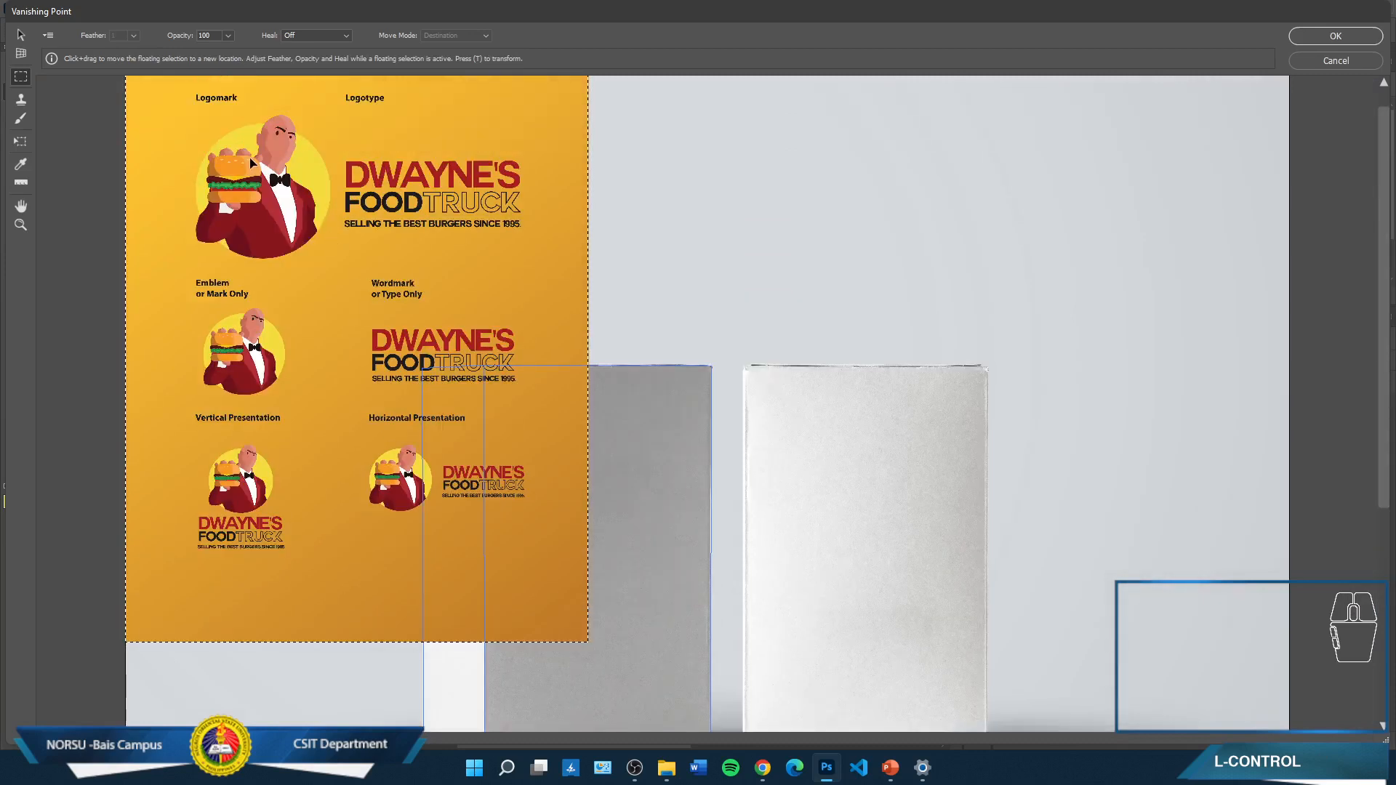
drag(235, 141, 450, 449)
Shift the wrapped artwork slightly upward on the box faces and apply the Vanishing Point result
key(space)
drag(492, 311, 503, 164)
key(space)
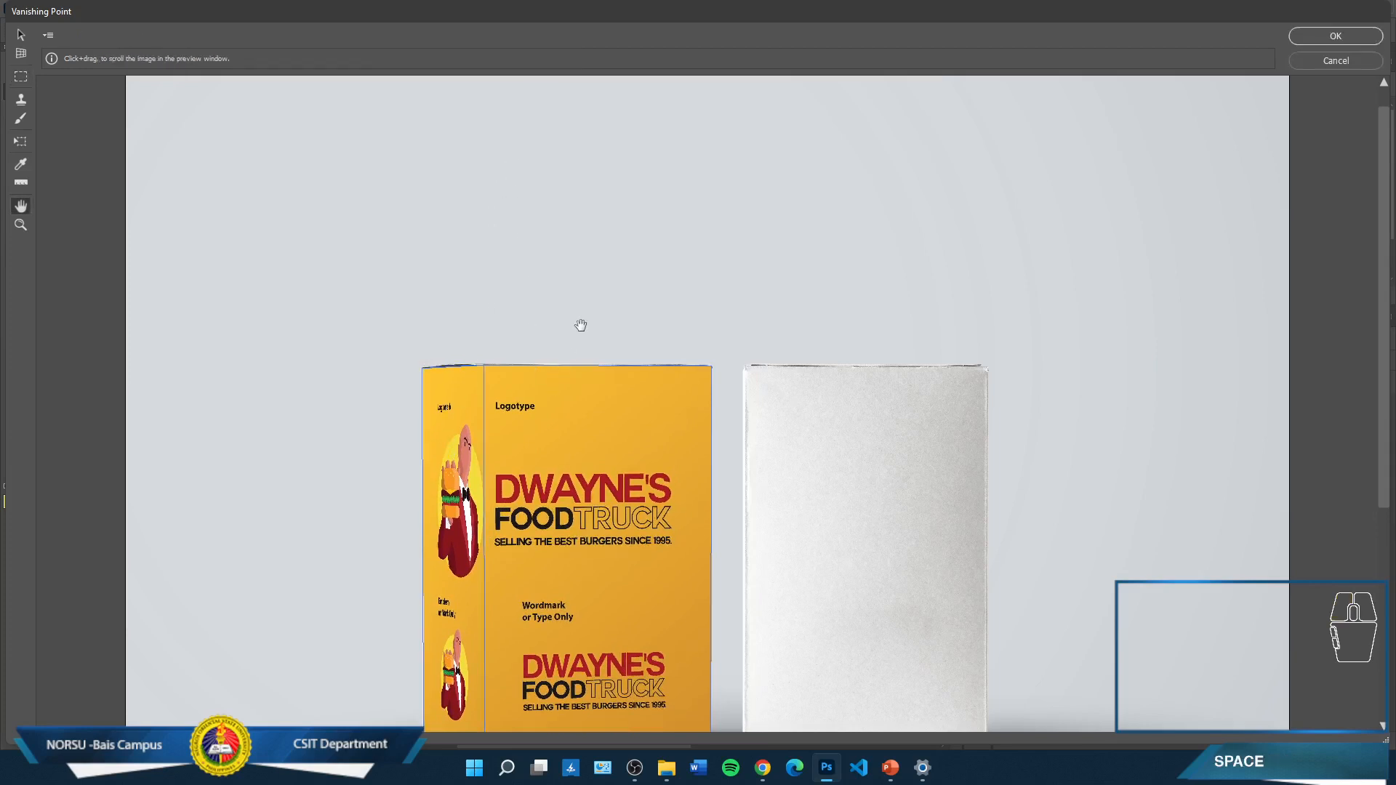
drag(580, 325, 579, 165)
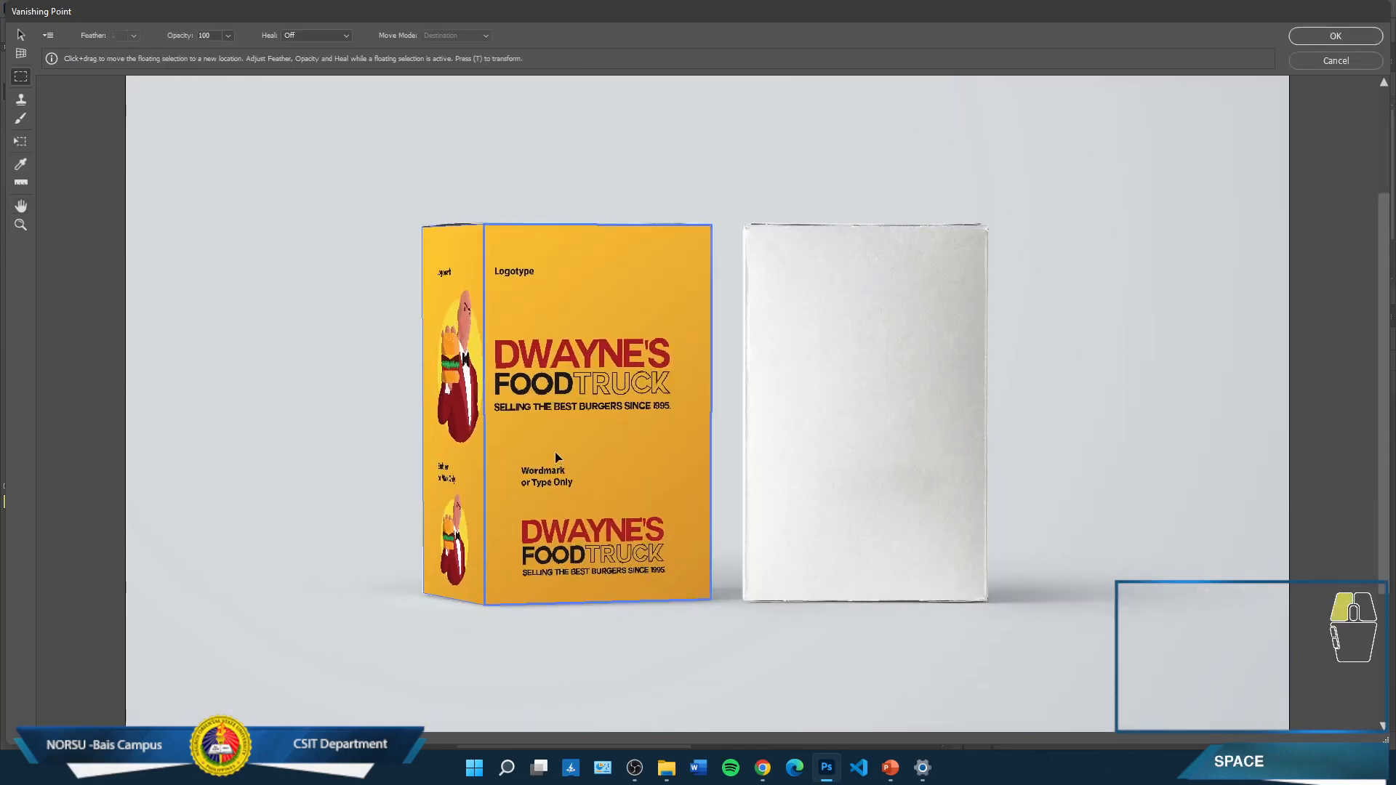
drag(556, 452, 556, 425)
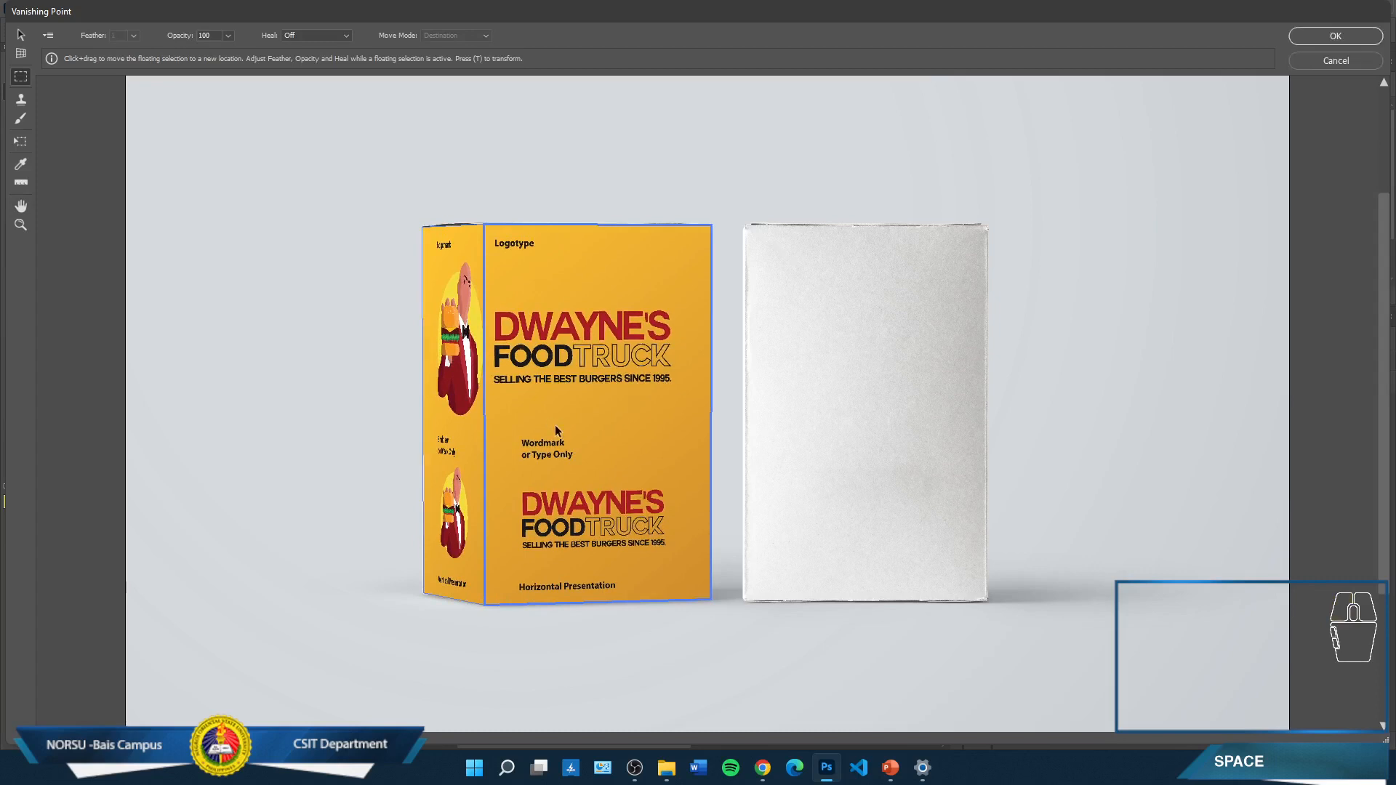
click(1321, 33)
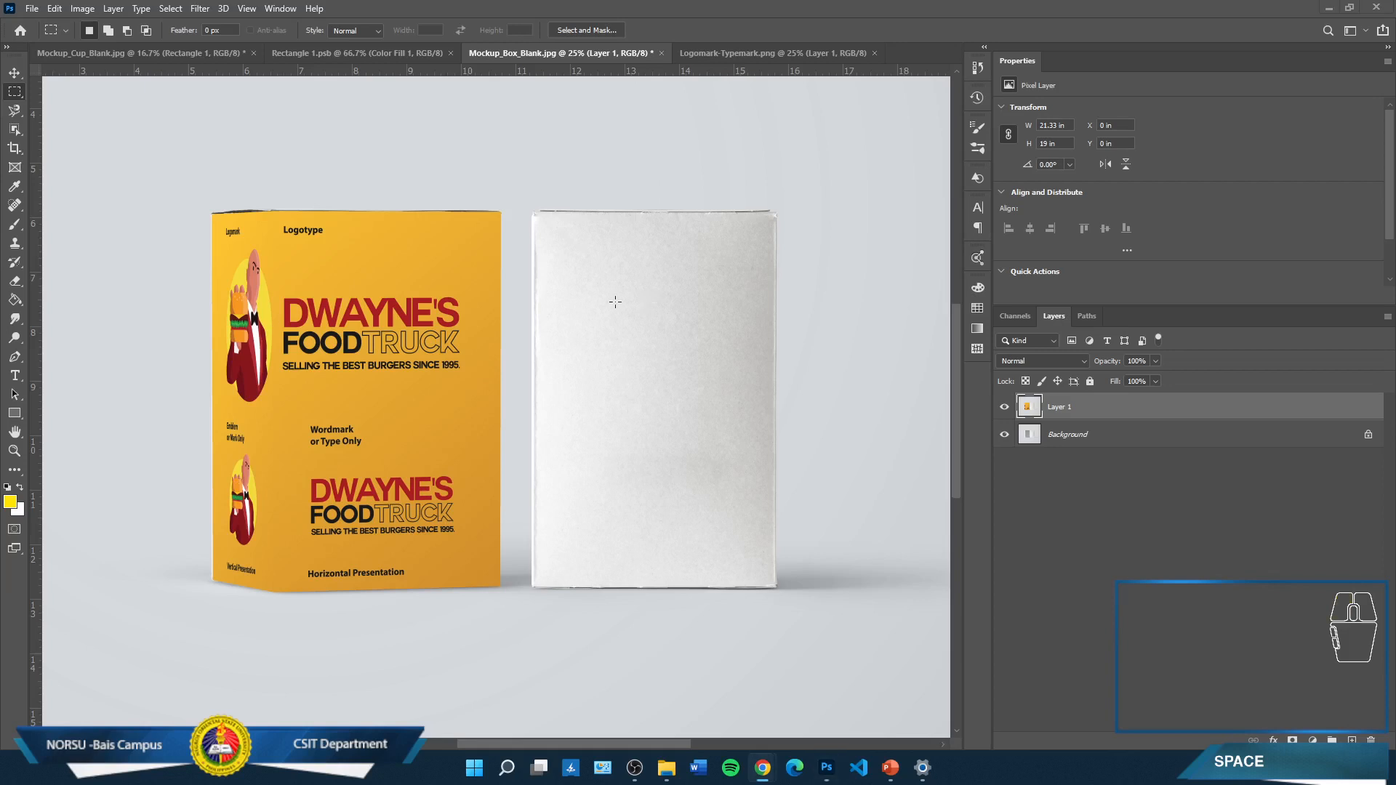
Set the blend mode of Layer 1 to Multiply
click(1072, 368)
click(1068, 368)
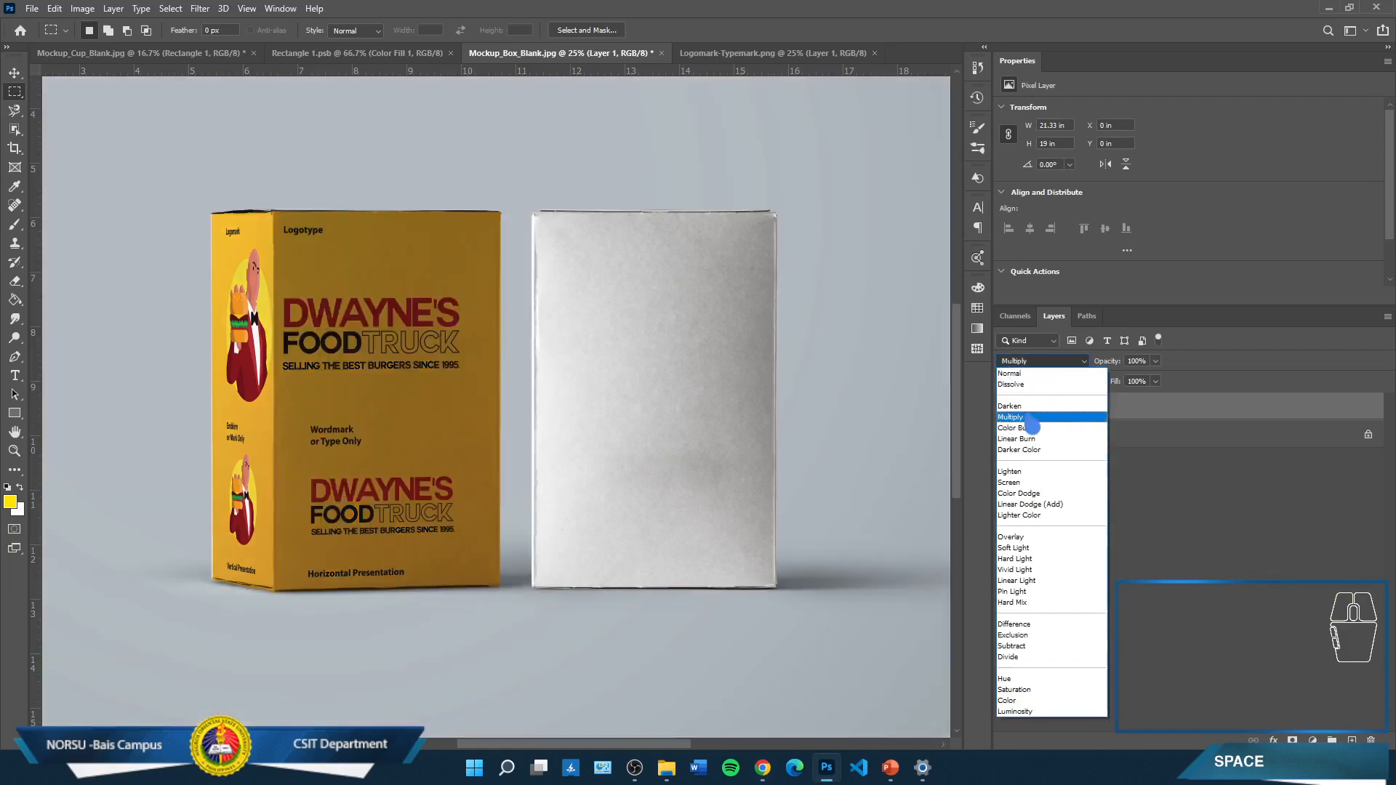
click(1027, 417)
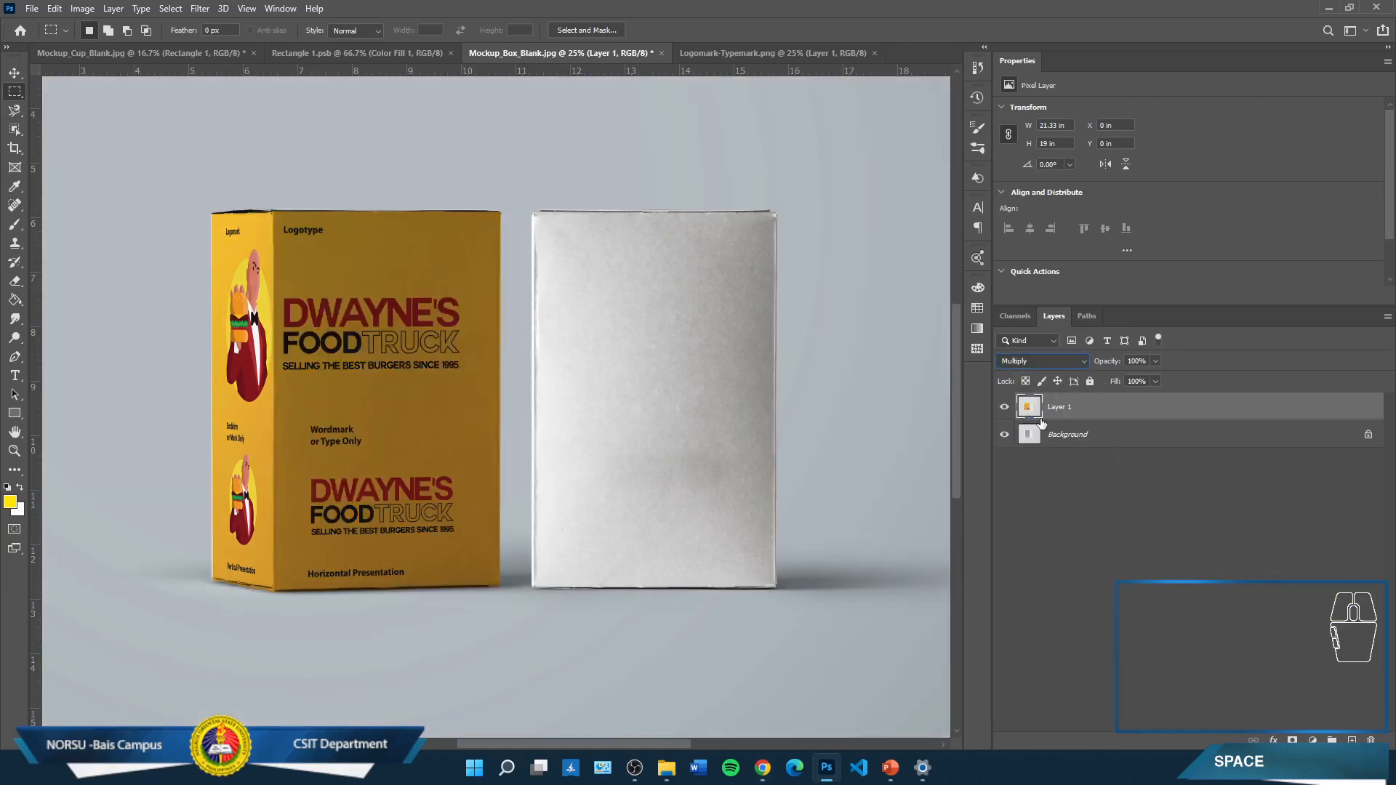
Split the Underlying Layer highlight slider of Layer 1's Blend If settings to 240 / 255 and apply the blending options
right_click(1205, 429)
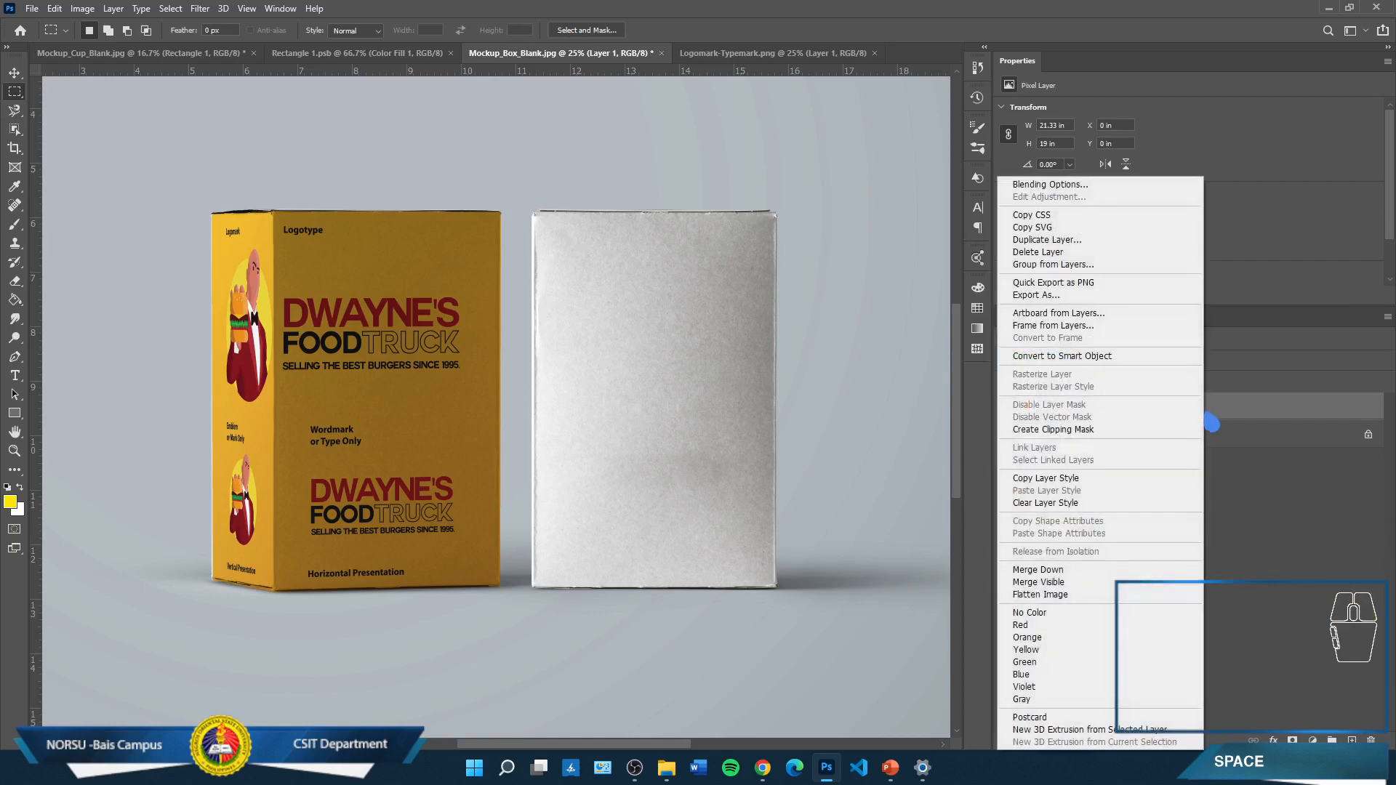
click(1031, 191)
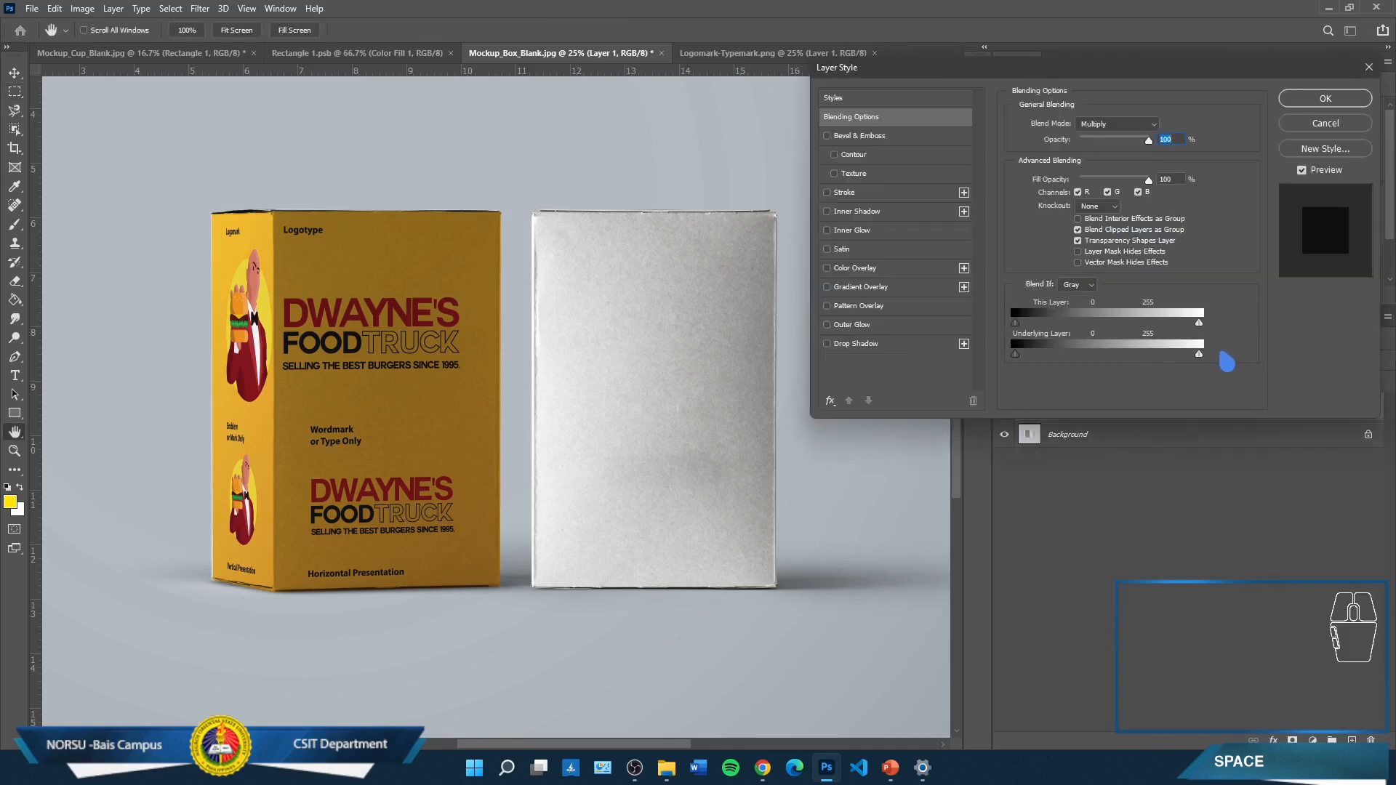
mouse_move(1207, 369)
mouse_down()
mouse_move(1185, 365)
mouse_move(1217, 355)
mouse_move(1195, 371)
mouse_up()
key(alt)
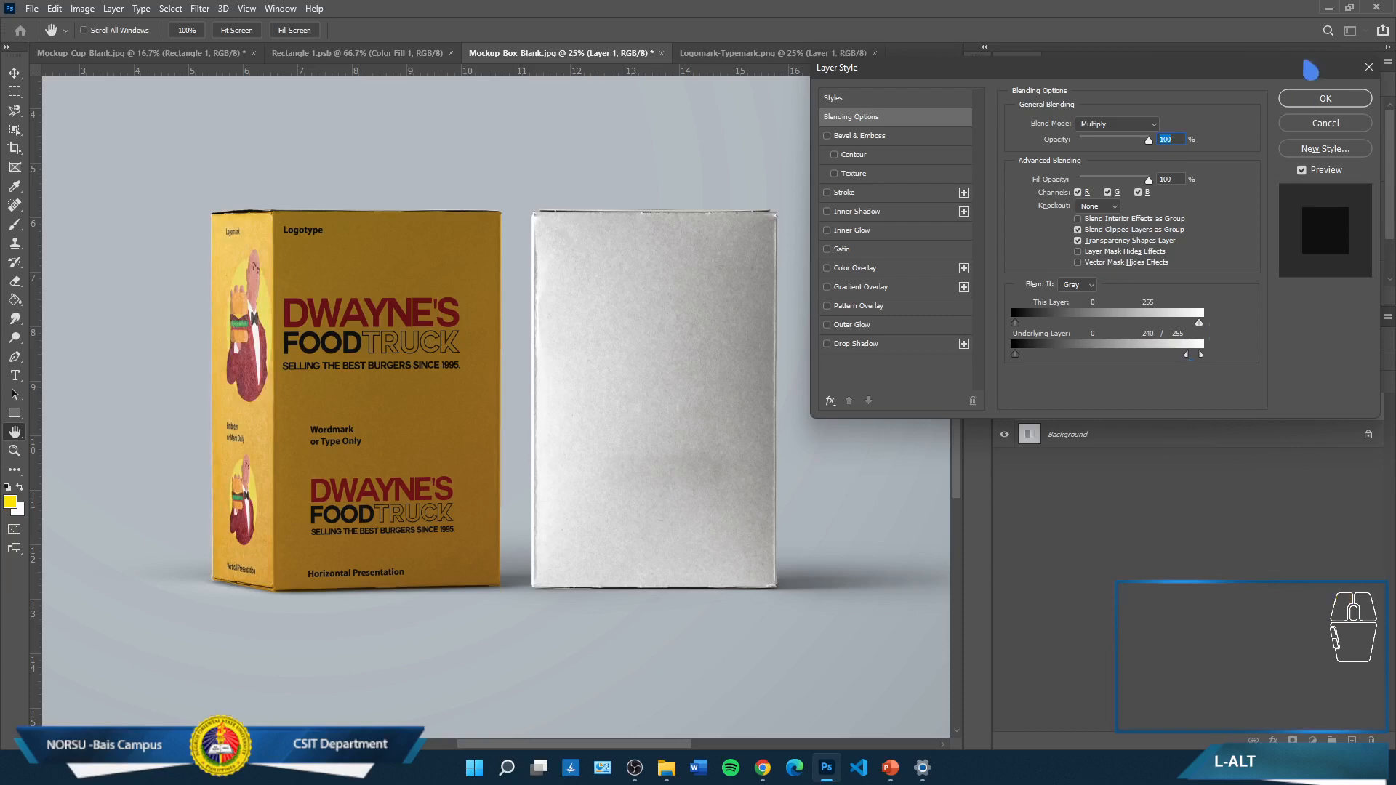
click(1335, 100)
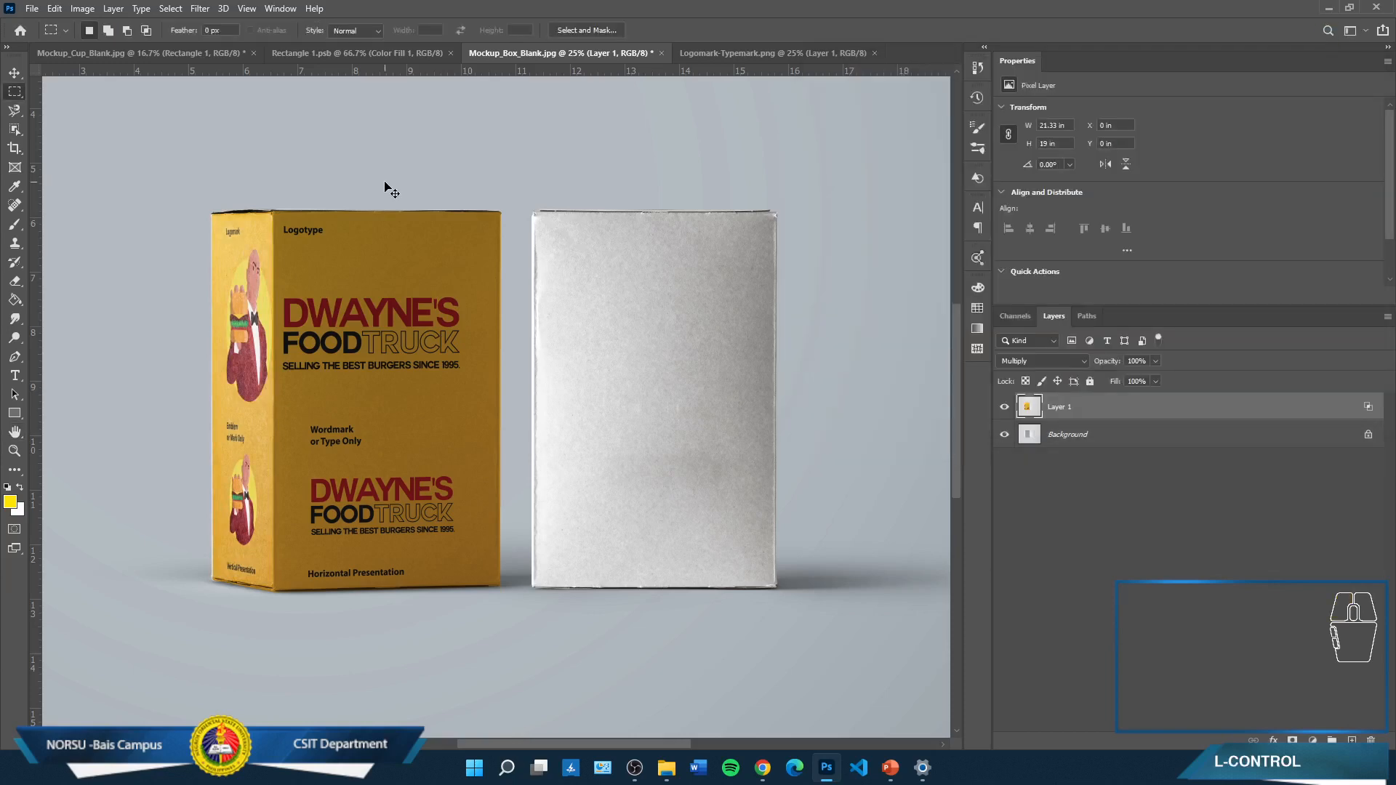
Examine the blended artwork up close along the left box's lower edges and faces, and compare it with the blank box
key(ctrl+plus)
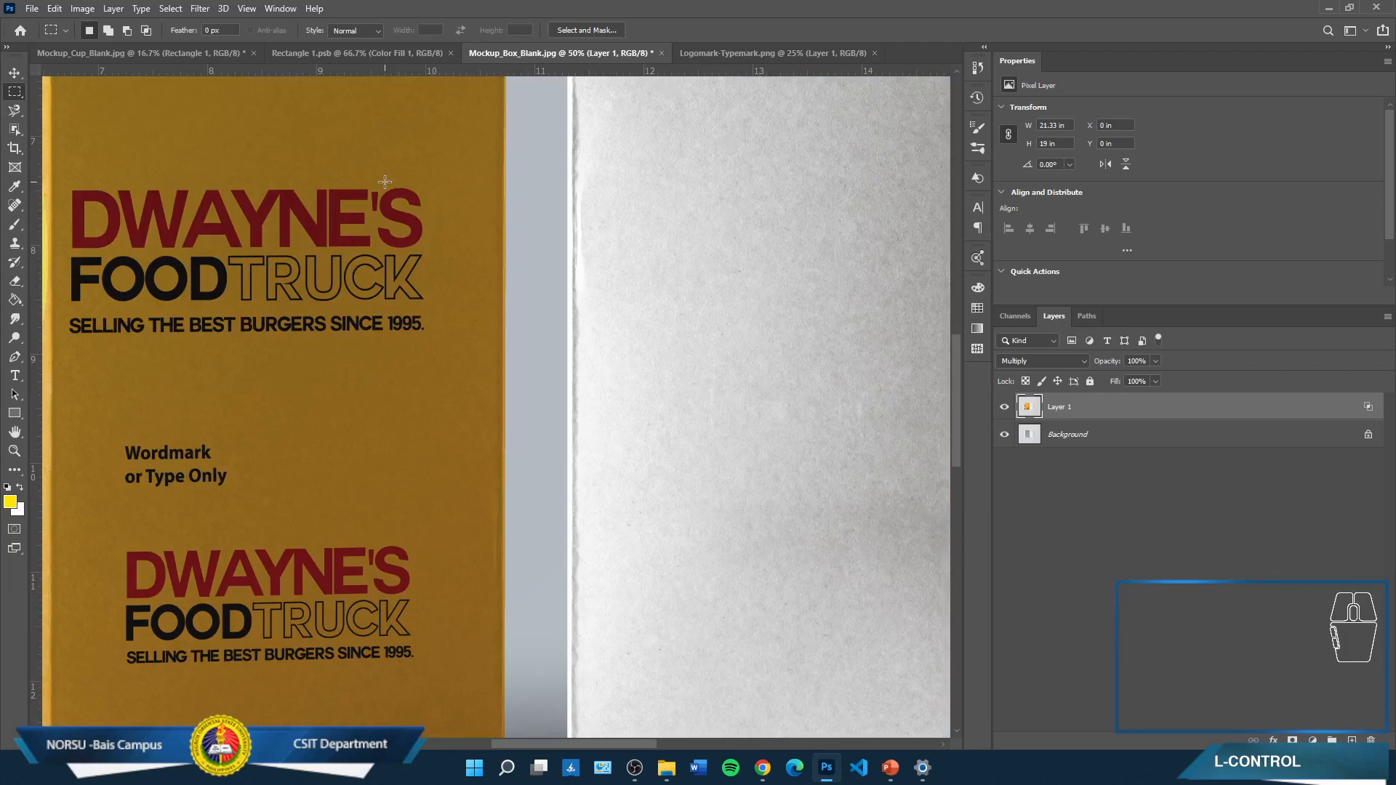
key(space)
drag(270, 522, 648, 286)
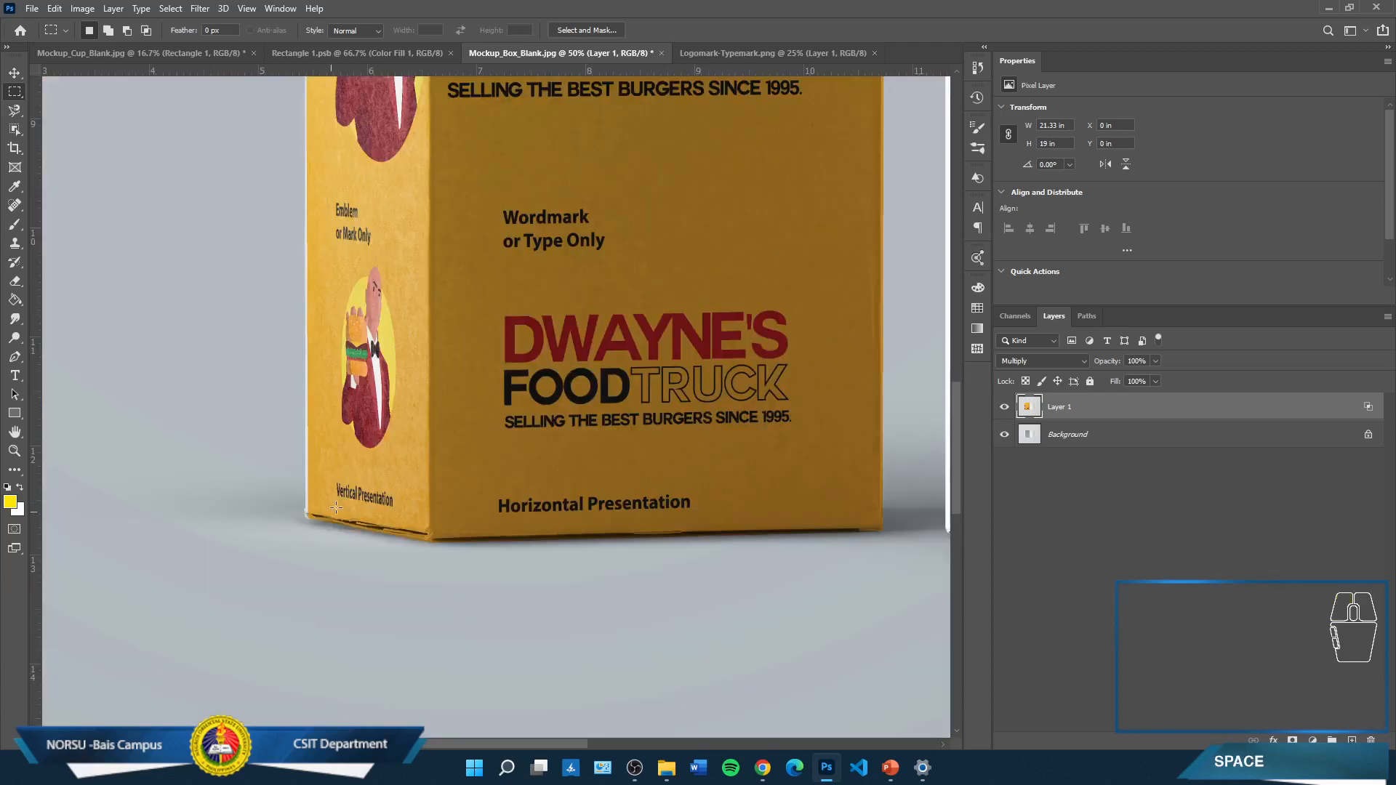
key(ctrl+plus)
key(ctrl+plus)
key(space)
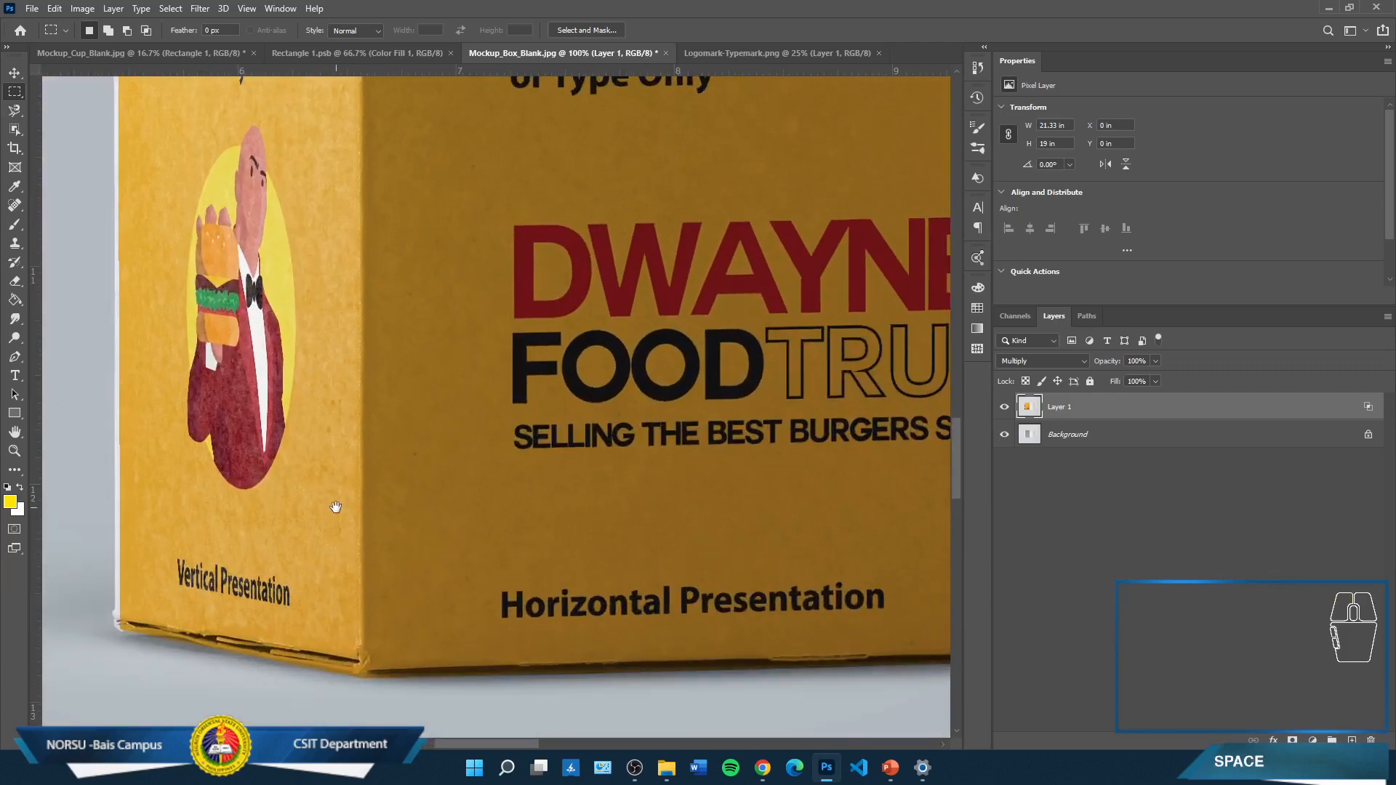
drag(303, 514, 374, 368)
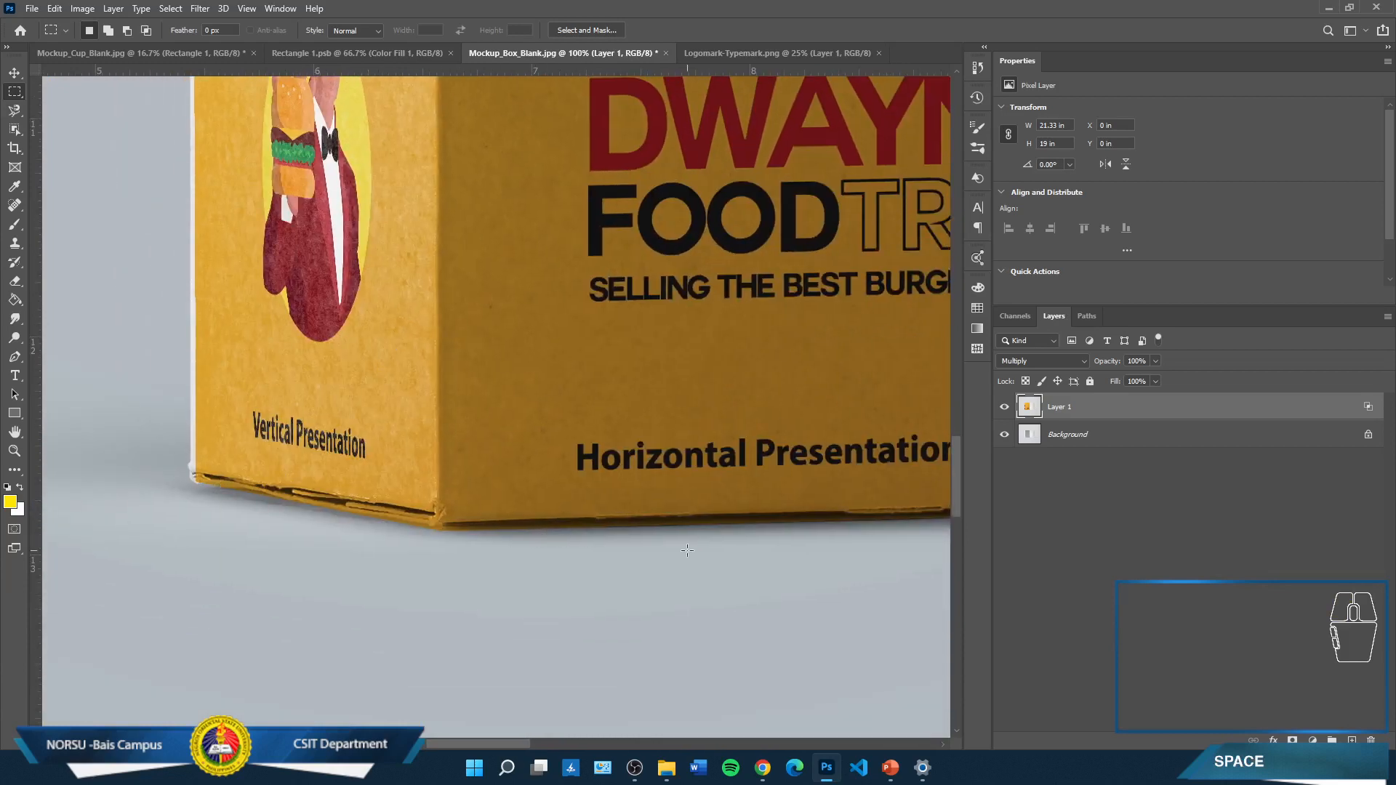
key(ctrl)
key(ctrl+minus)
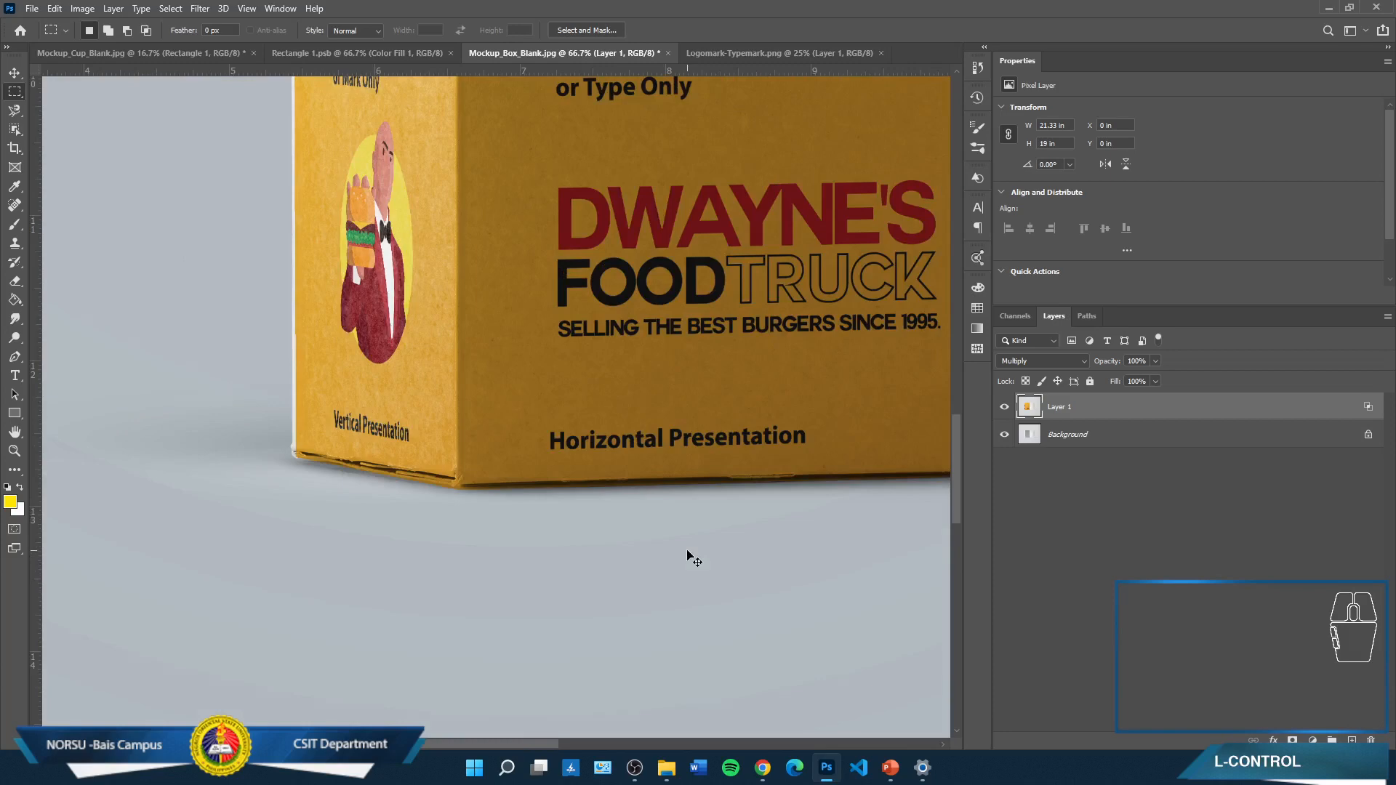
key(ctrl+minus)
key(space)
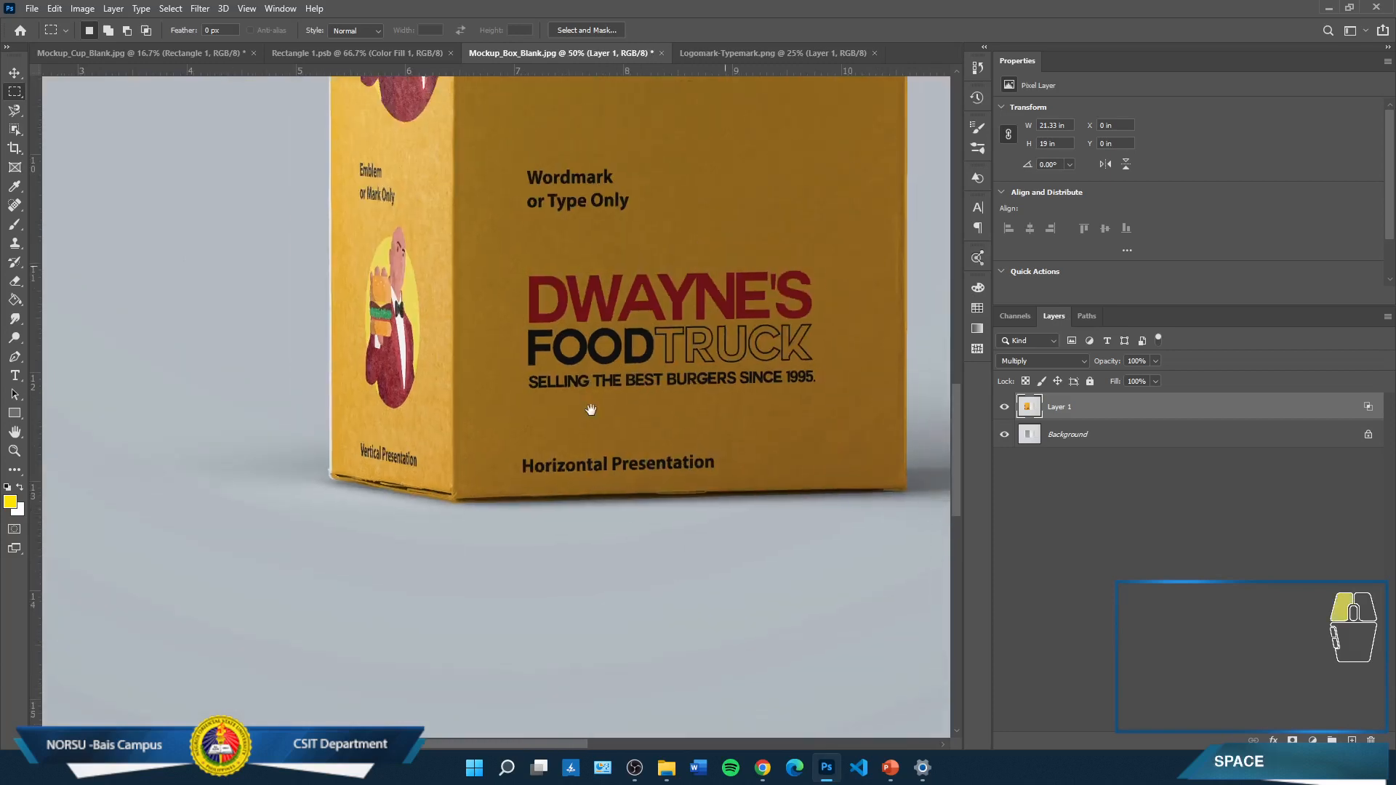
drag(591, 410, 343, 595)
key(ctrl+minus)
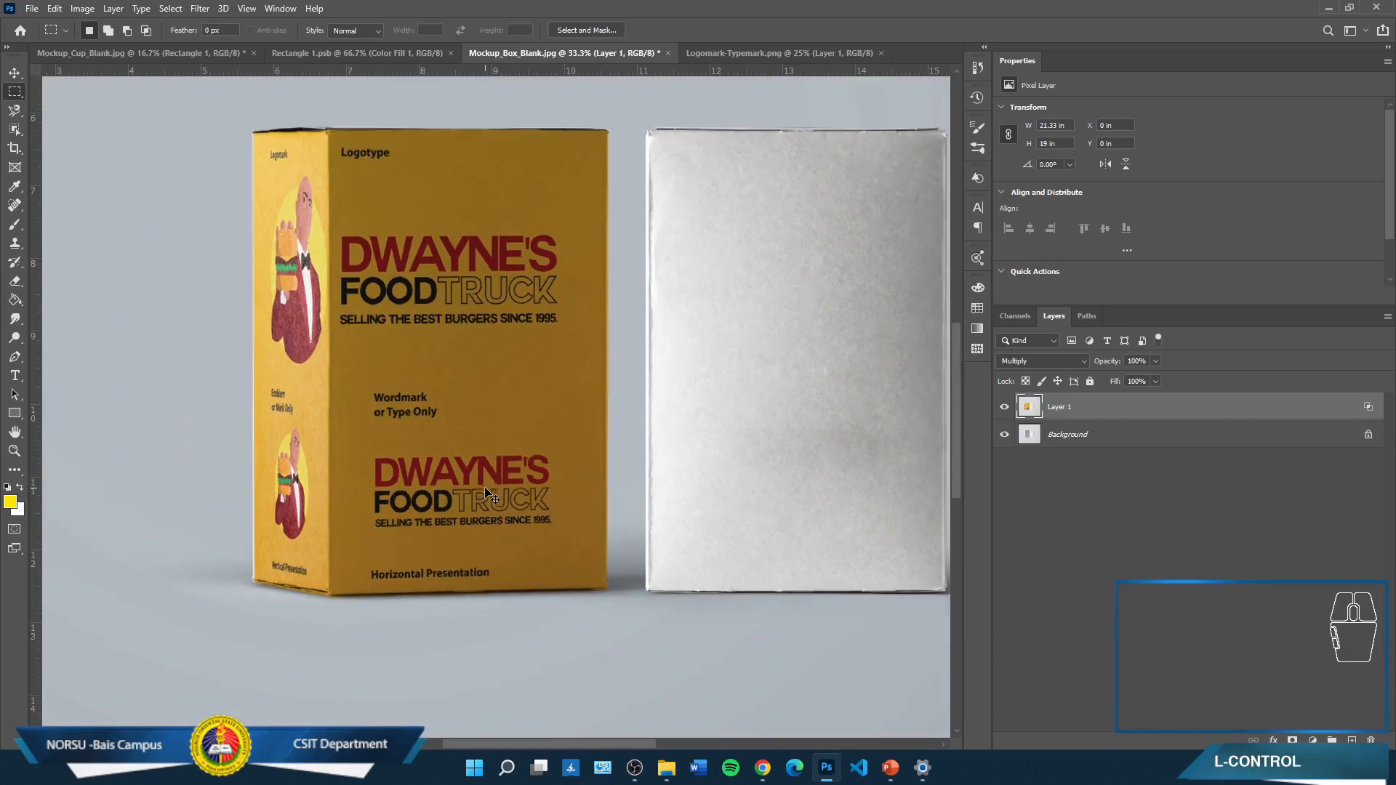
key(ctrl+minus)
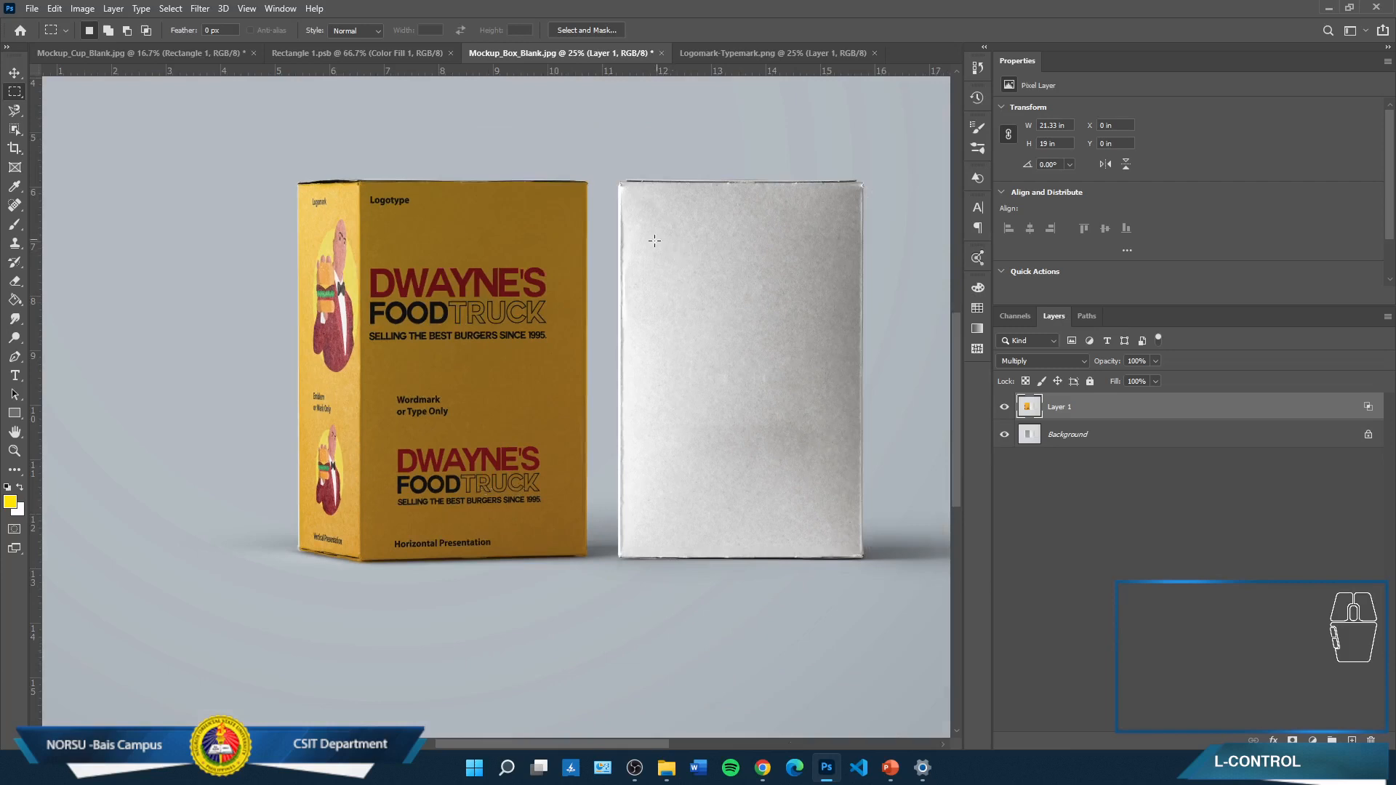
drag(700, 337, 561, 347)
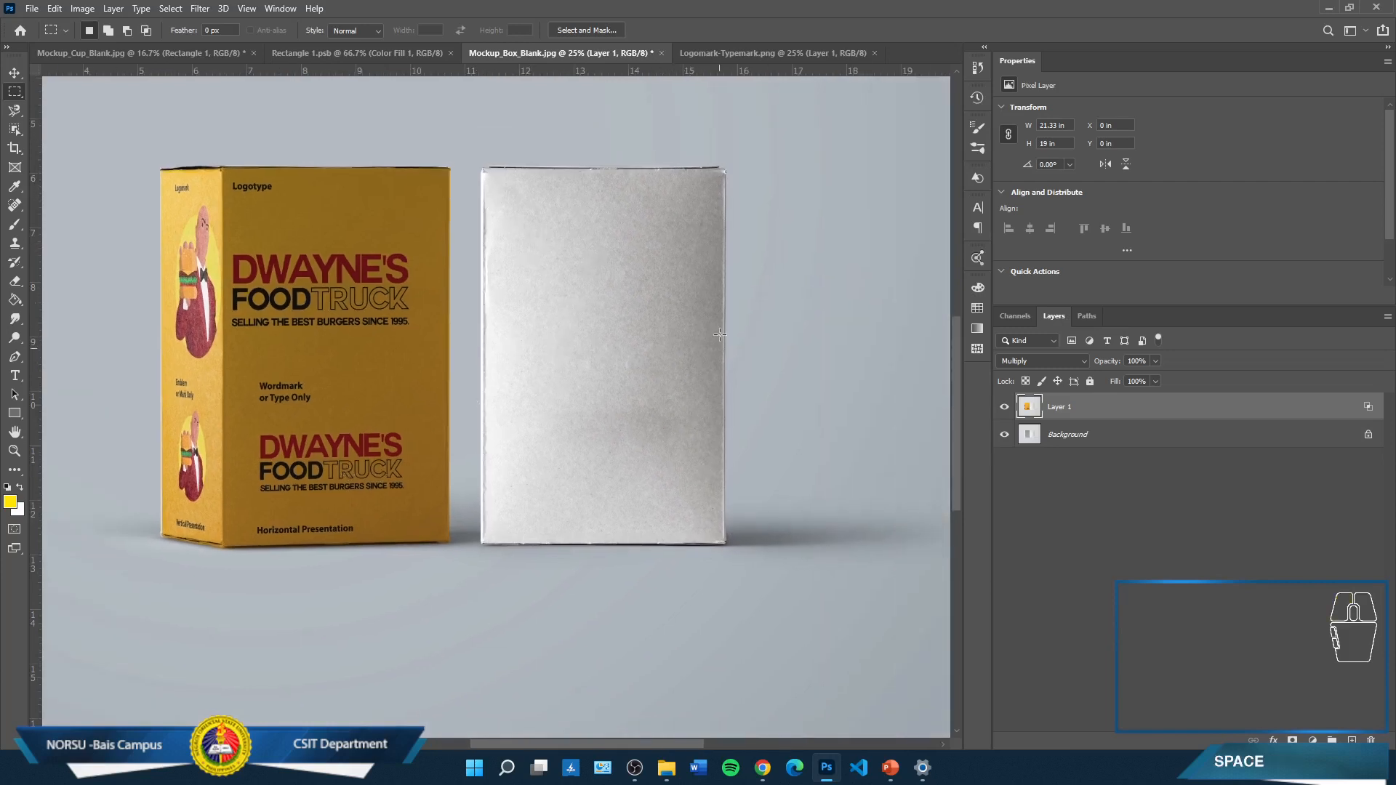
In Vanishing Point, create a perspective plane over the four corners of the blank right box's front face
click(207, 13)
click(271, 150)
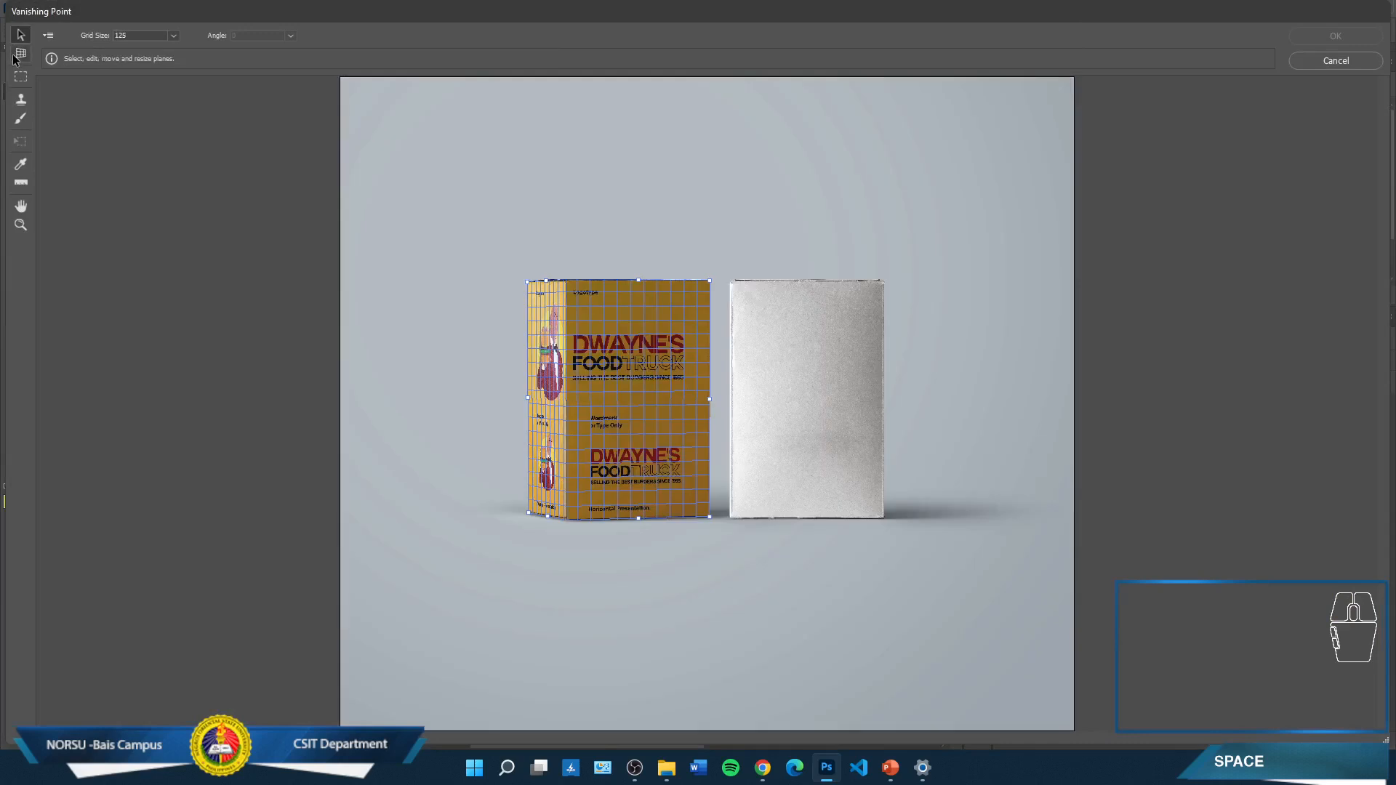
click(20, 59)
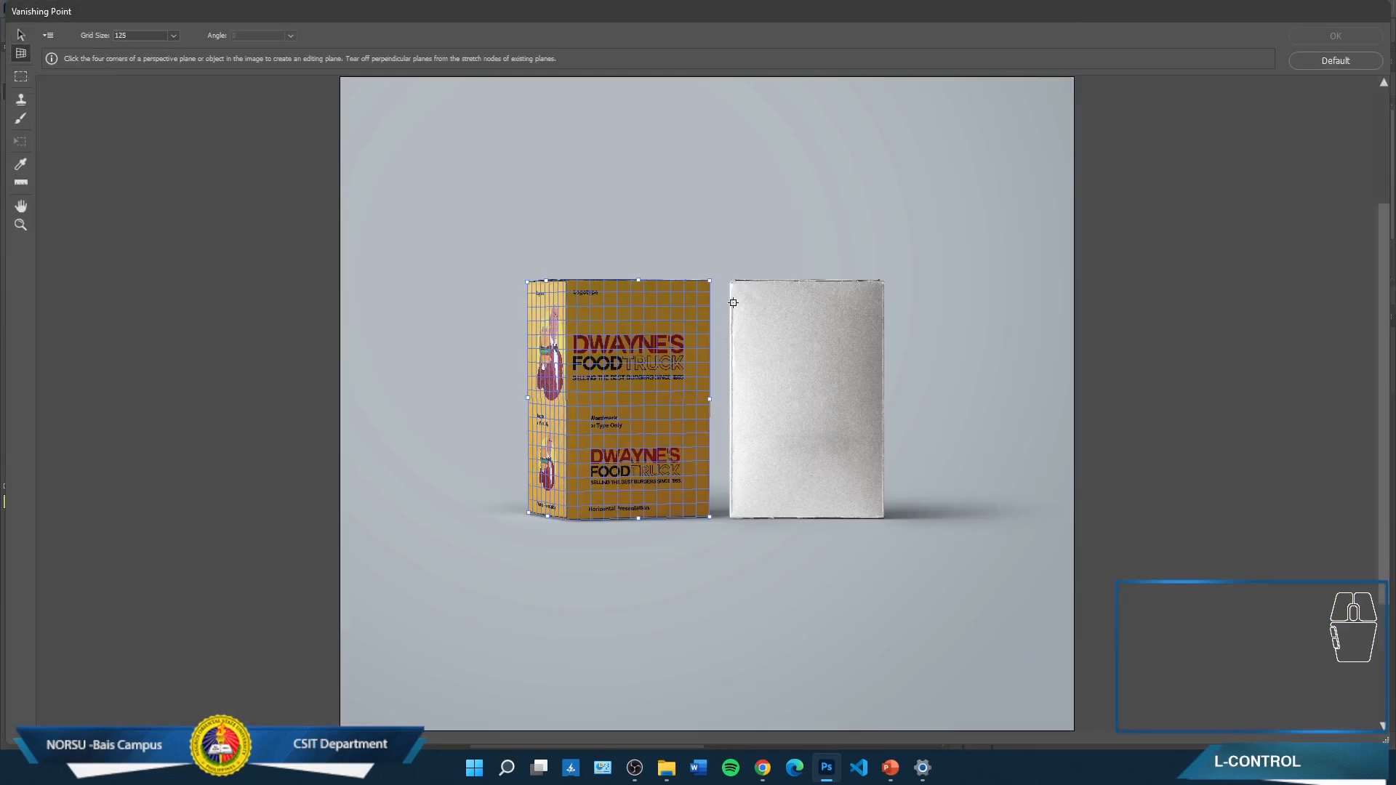
scroll(733, 302, up, 3)
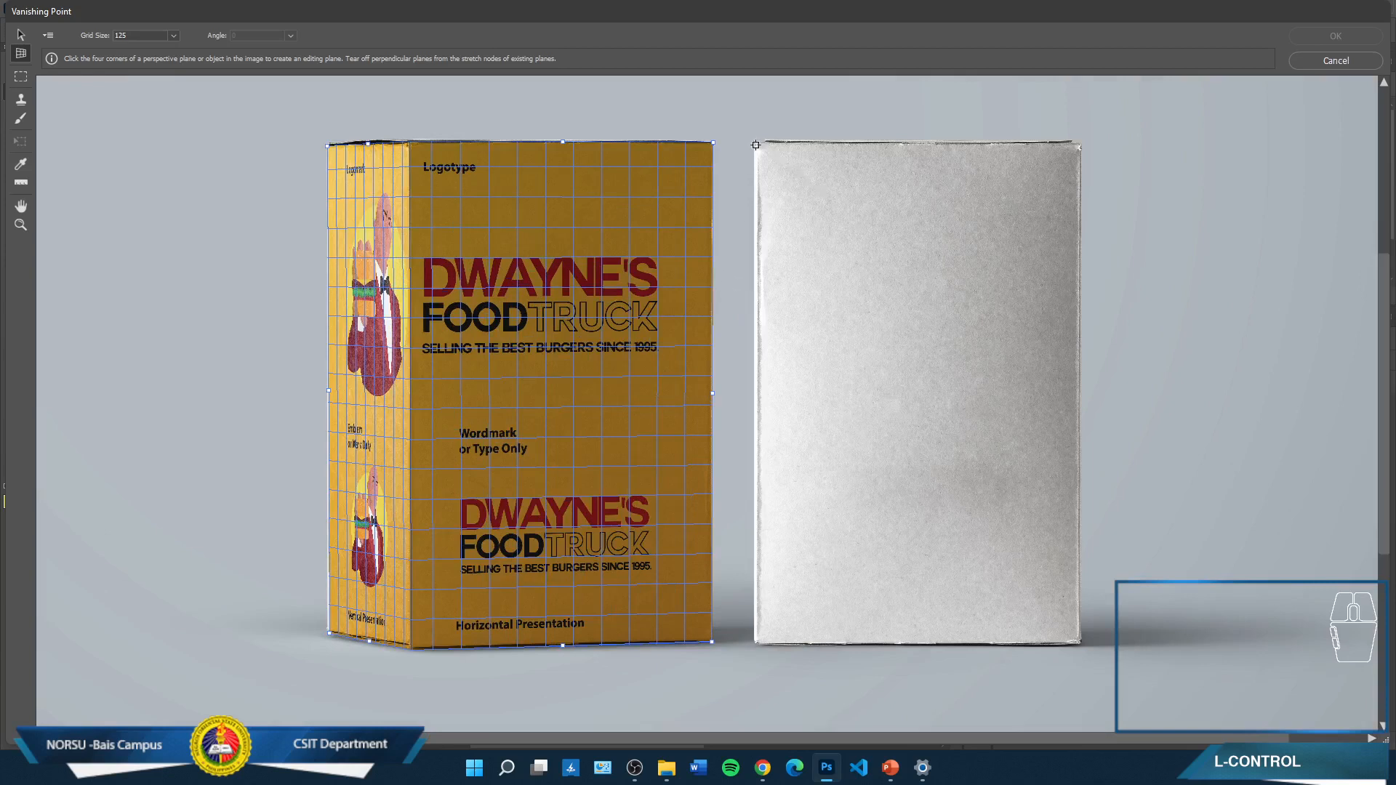
click(752, 138)
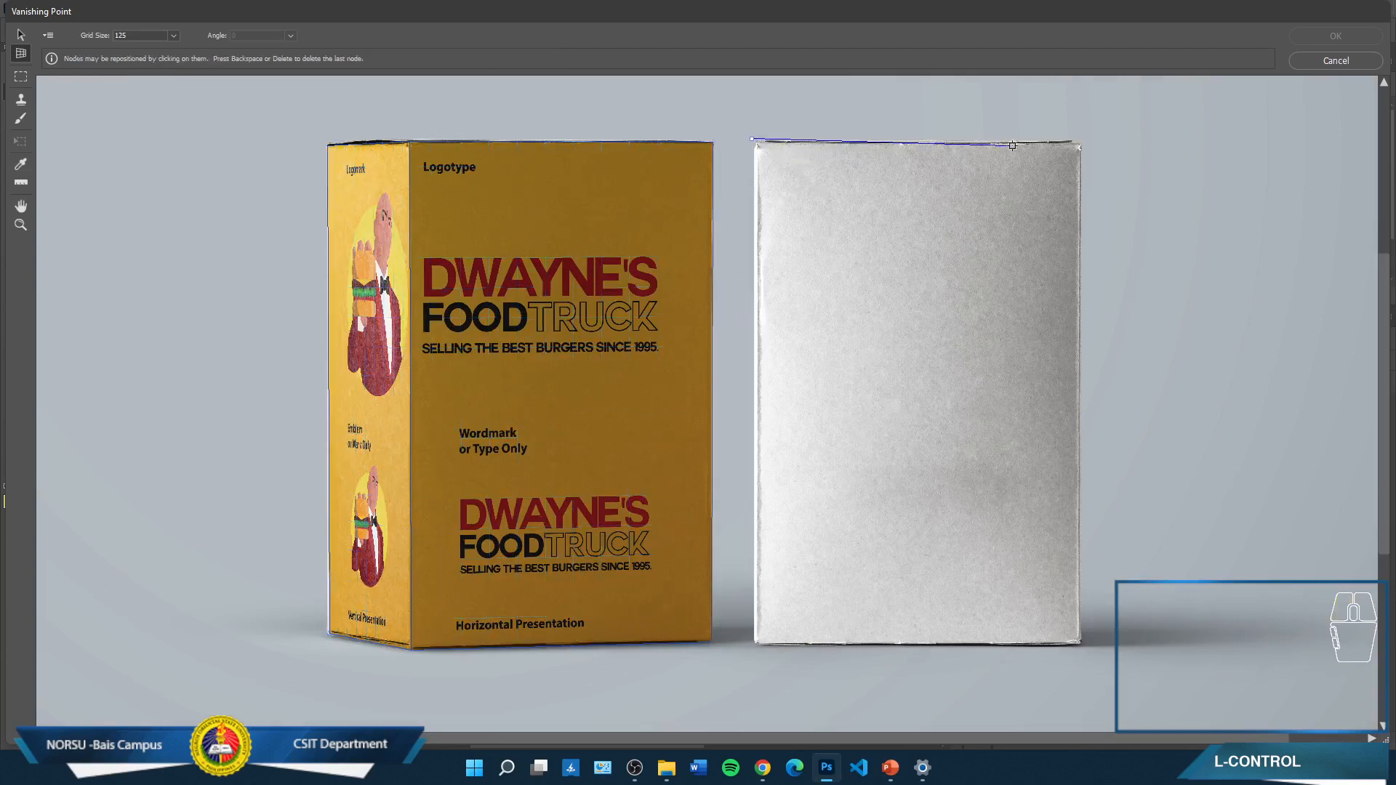
click(1081, 140)
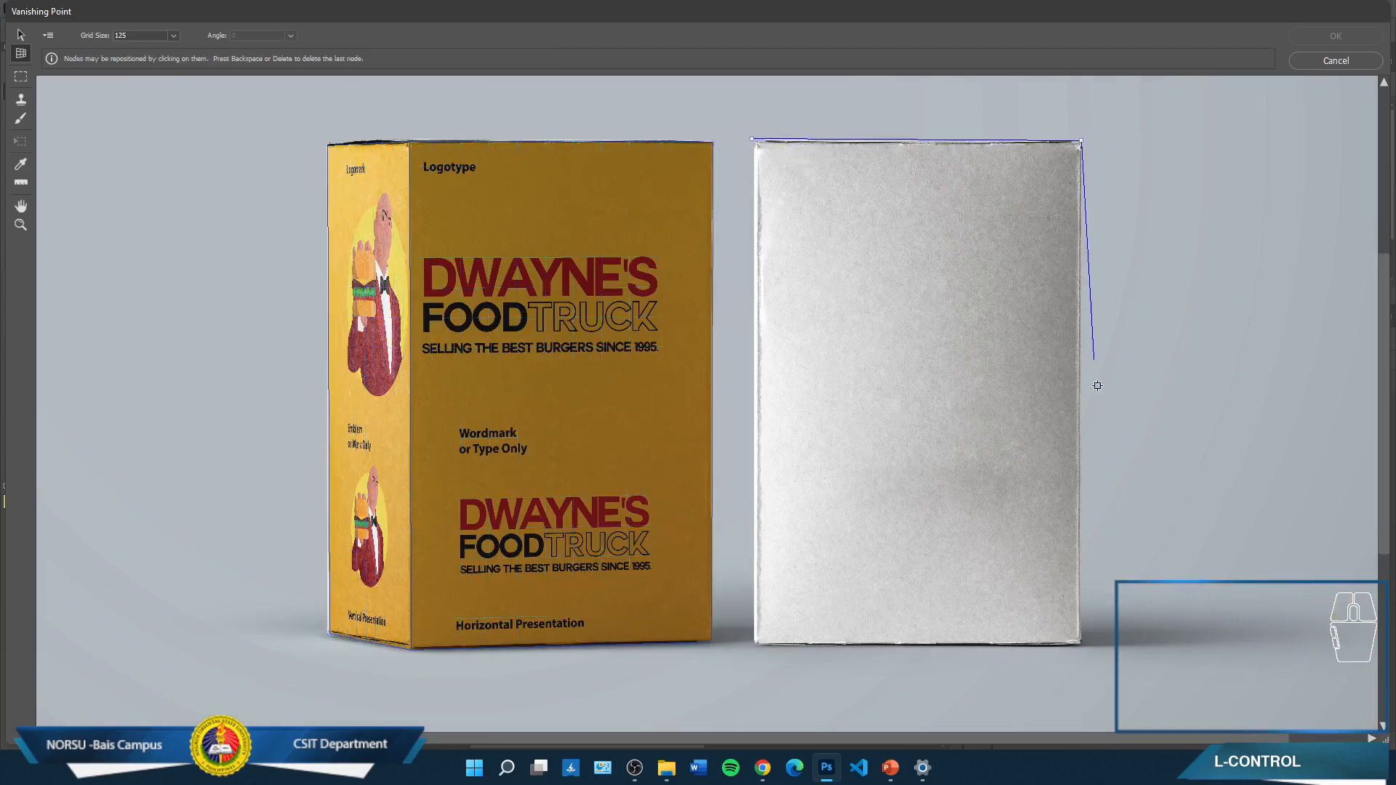
click(1083, 644)
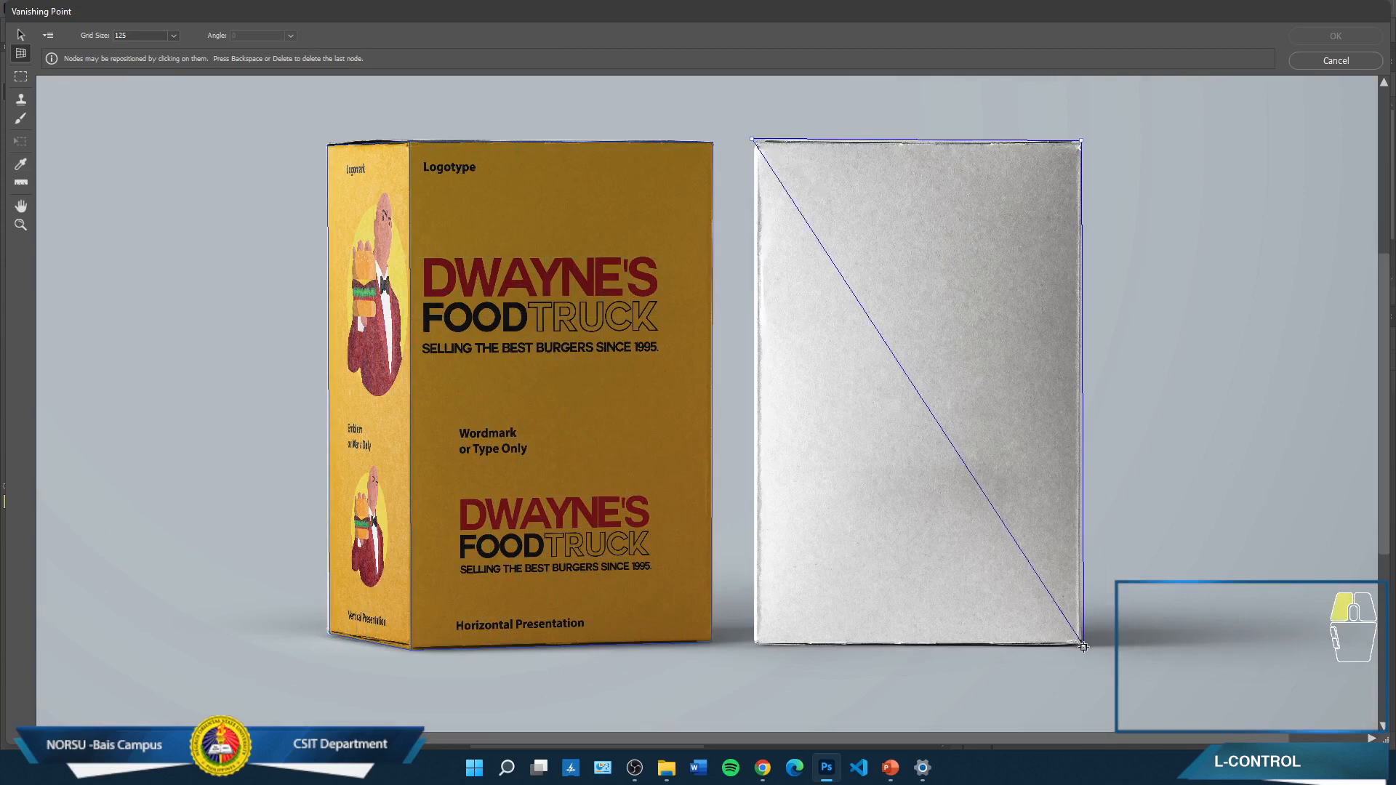
click(754, 645)
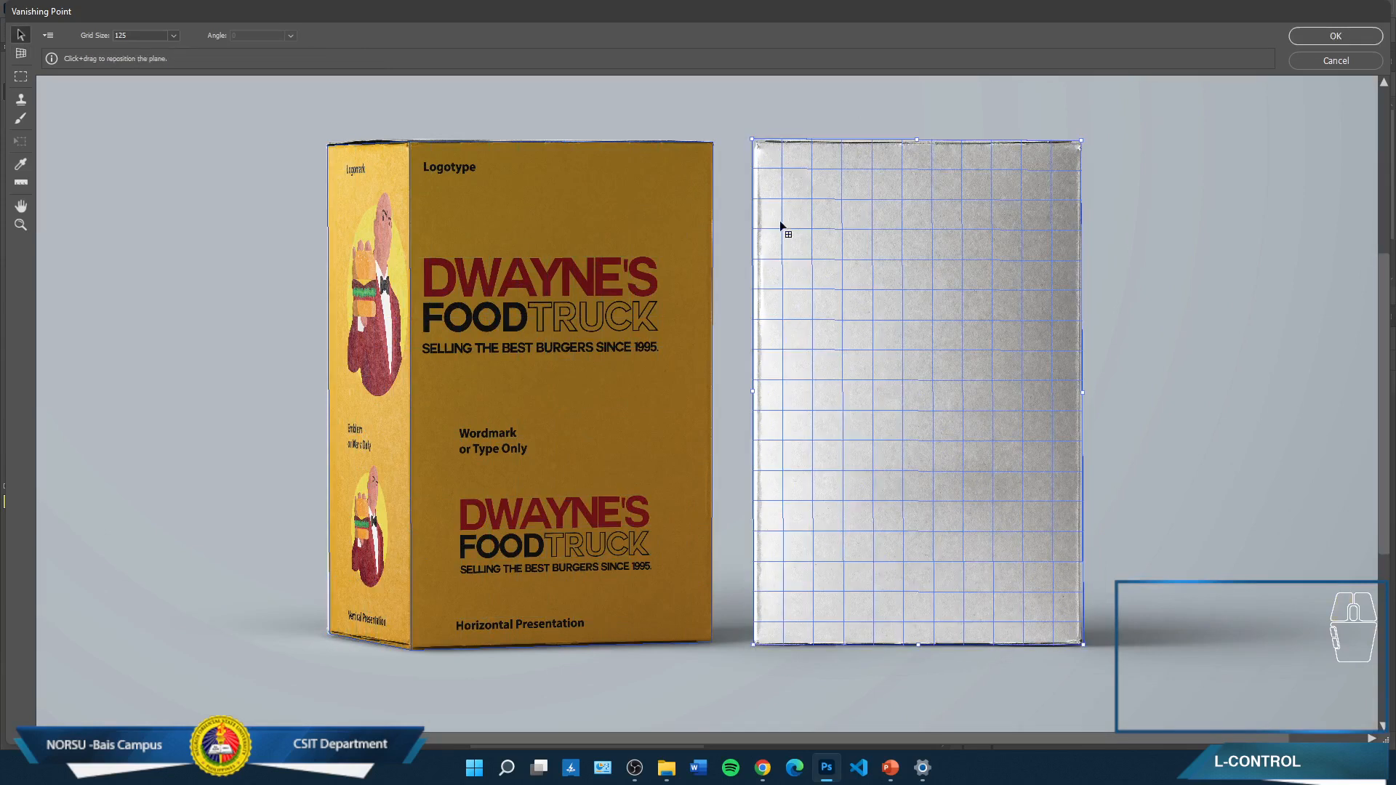
Fine-tune the new plane's upper-left and lower-right corners to fit the right box's front face
key(alt)
drag(754, 141, 753, 142)
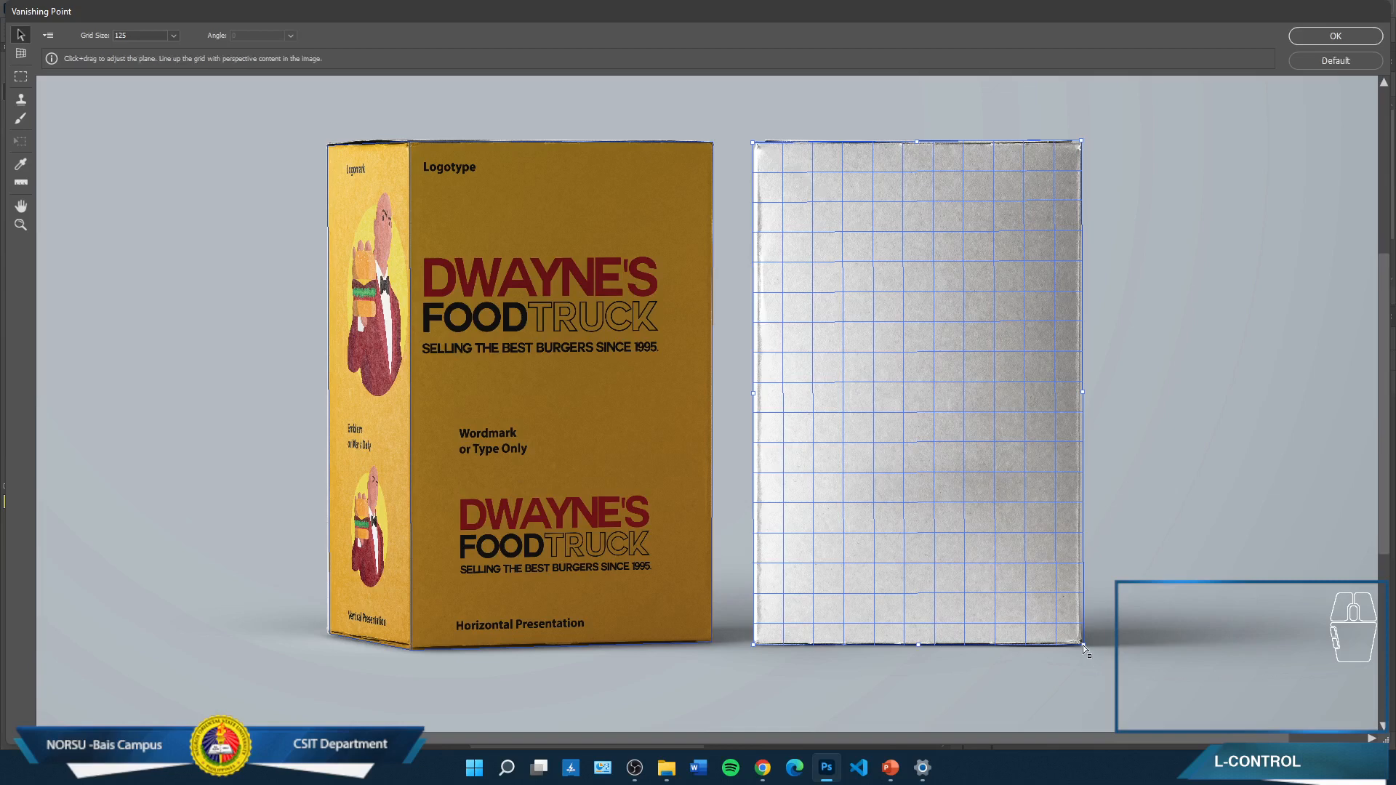
drag(1082, 644, 1080, 647)
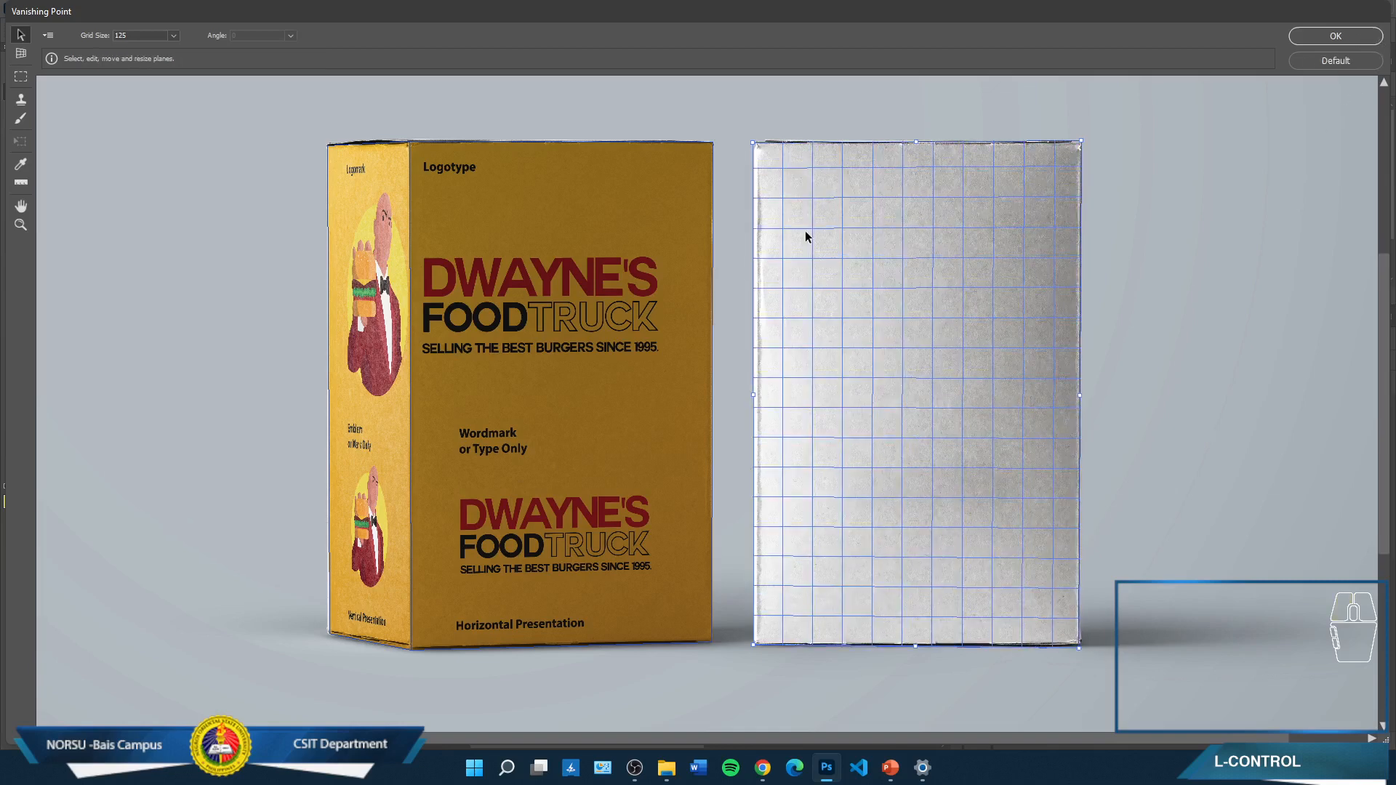
Paste the artwork onto the right box's plane, position its wordmark and horizontal logo on the face, and apply Vanishing Point
key(ctrl+v)
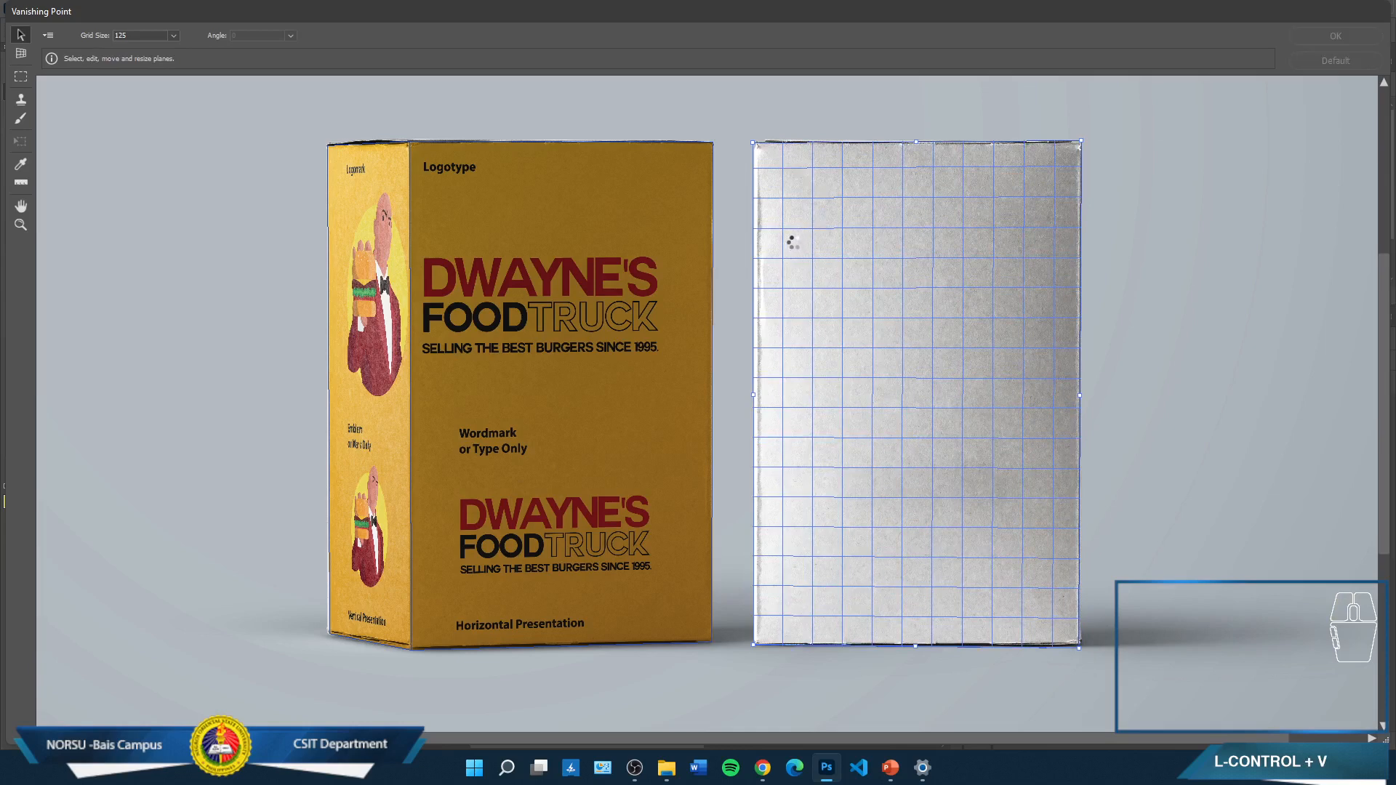
drag(208, 141, 522, 291)
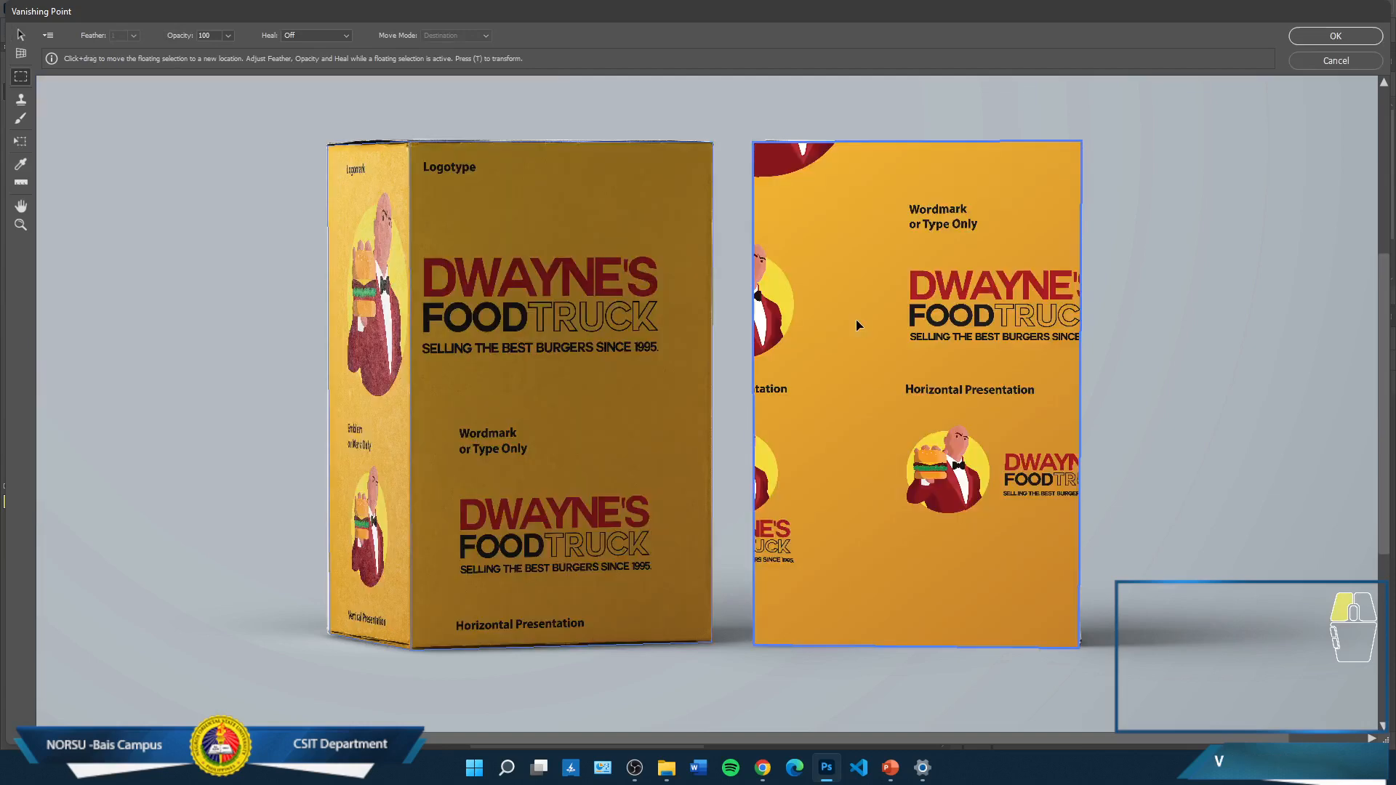
drag(857, 320, 752, 321)
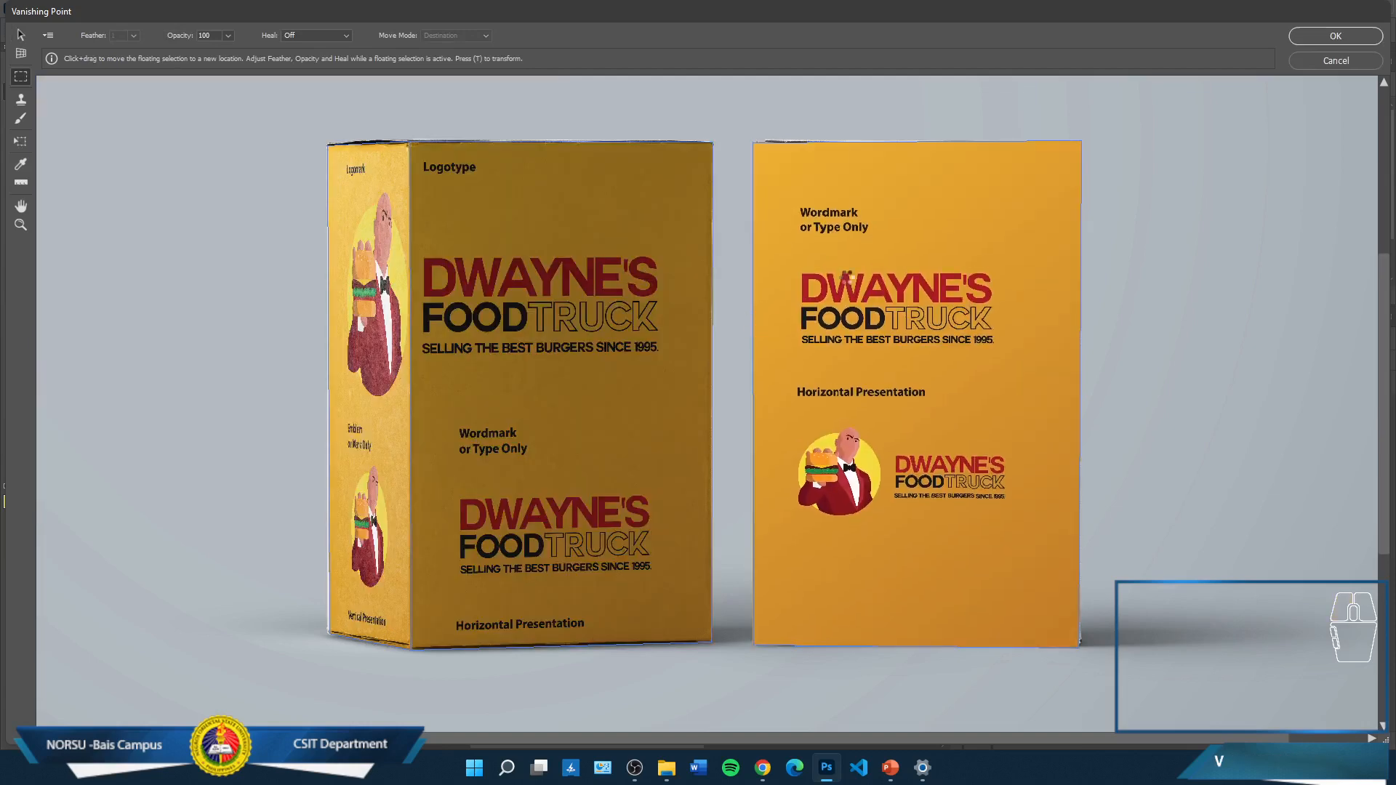
click(1310, 36)
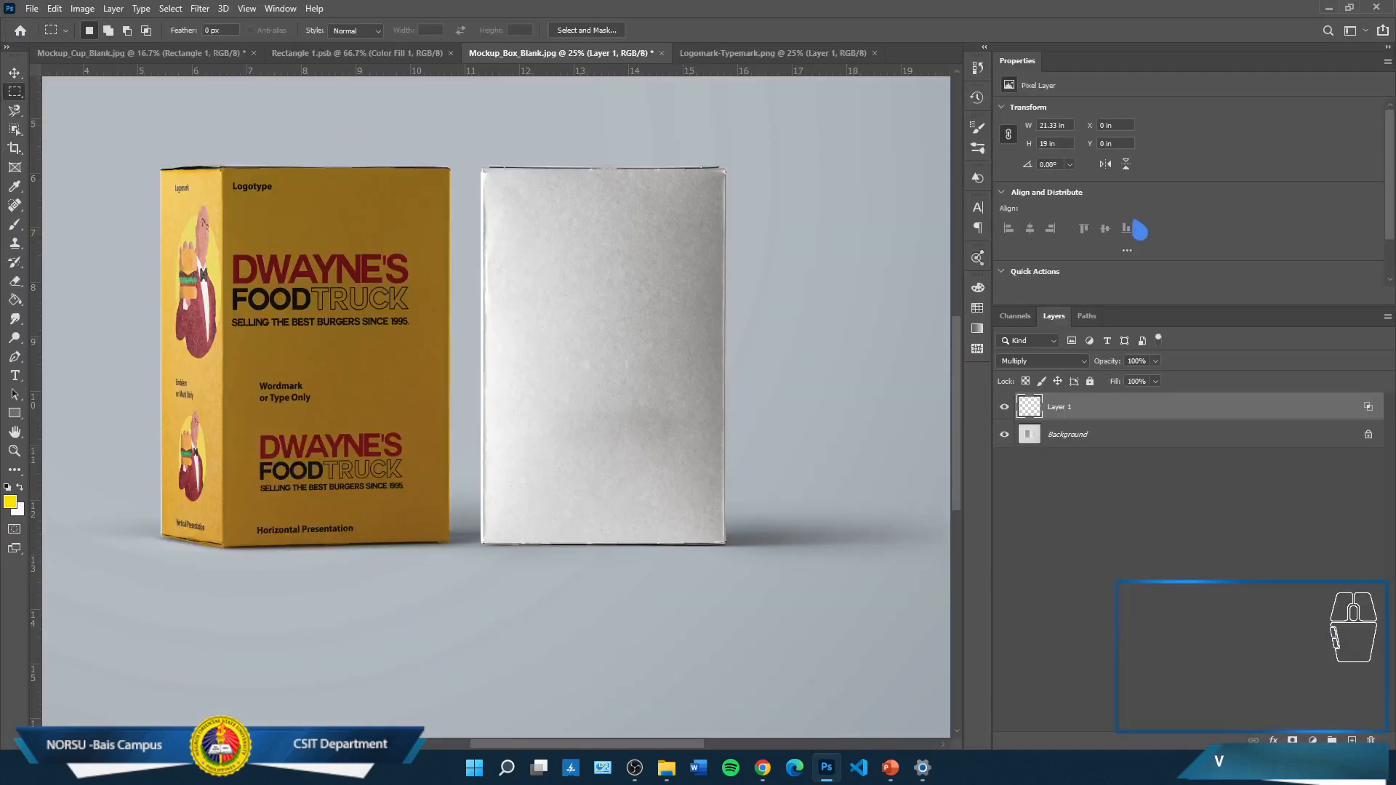
Examine the artwork's edges and highlights on the right box up close, and review the whole two-box mockup
scroll(680, 448, up, 3)
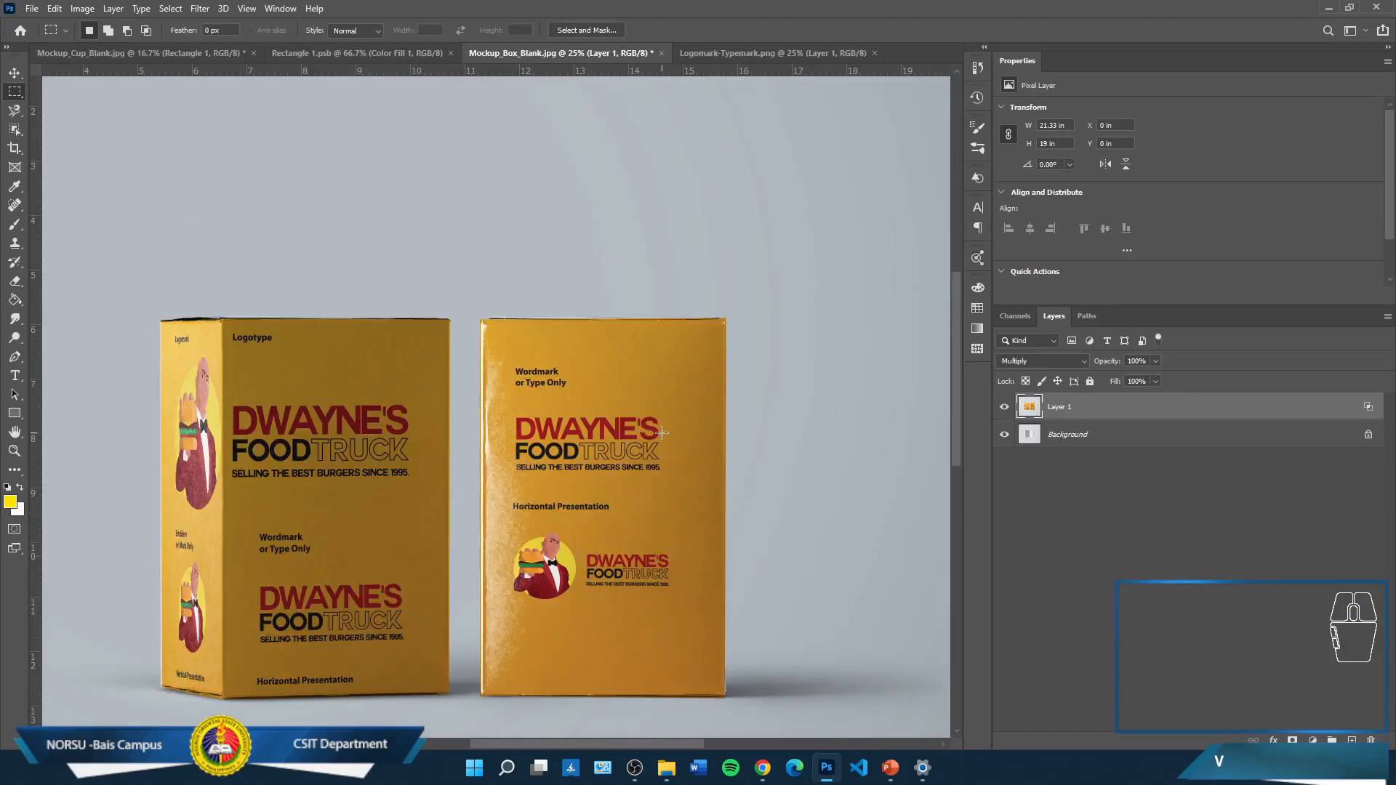
key(ctrl+plus)
key(ctrl+plus)
key(ctrl+plus)
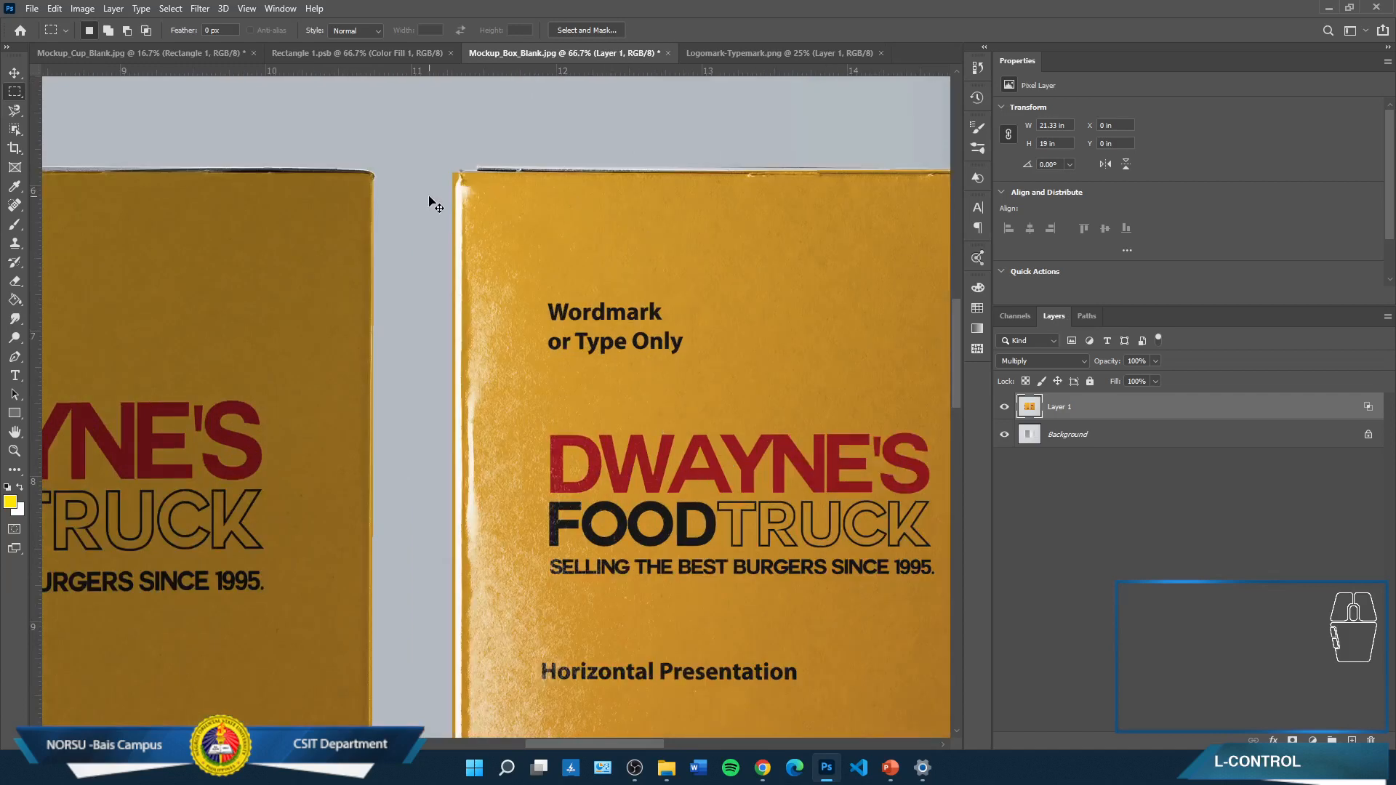
key(ctrl+minus)
key(ctrl+minus)
key(ctrl+minus)
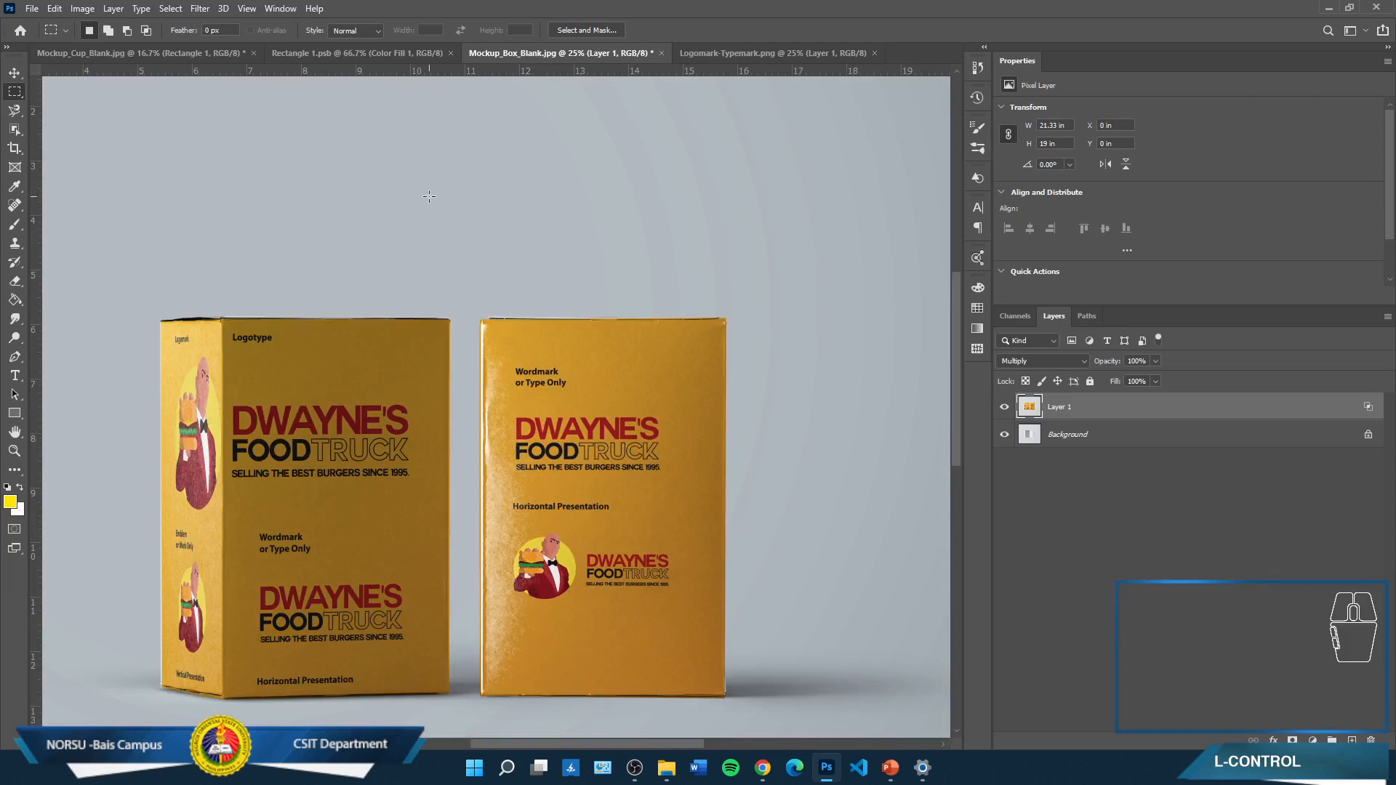
key(ctrl+minus)
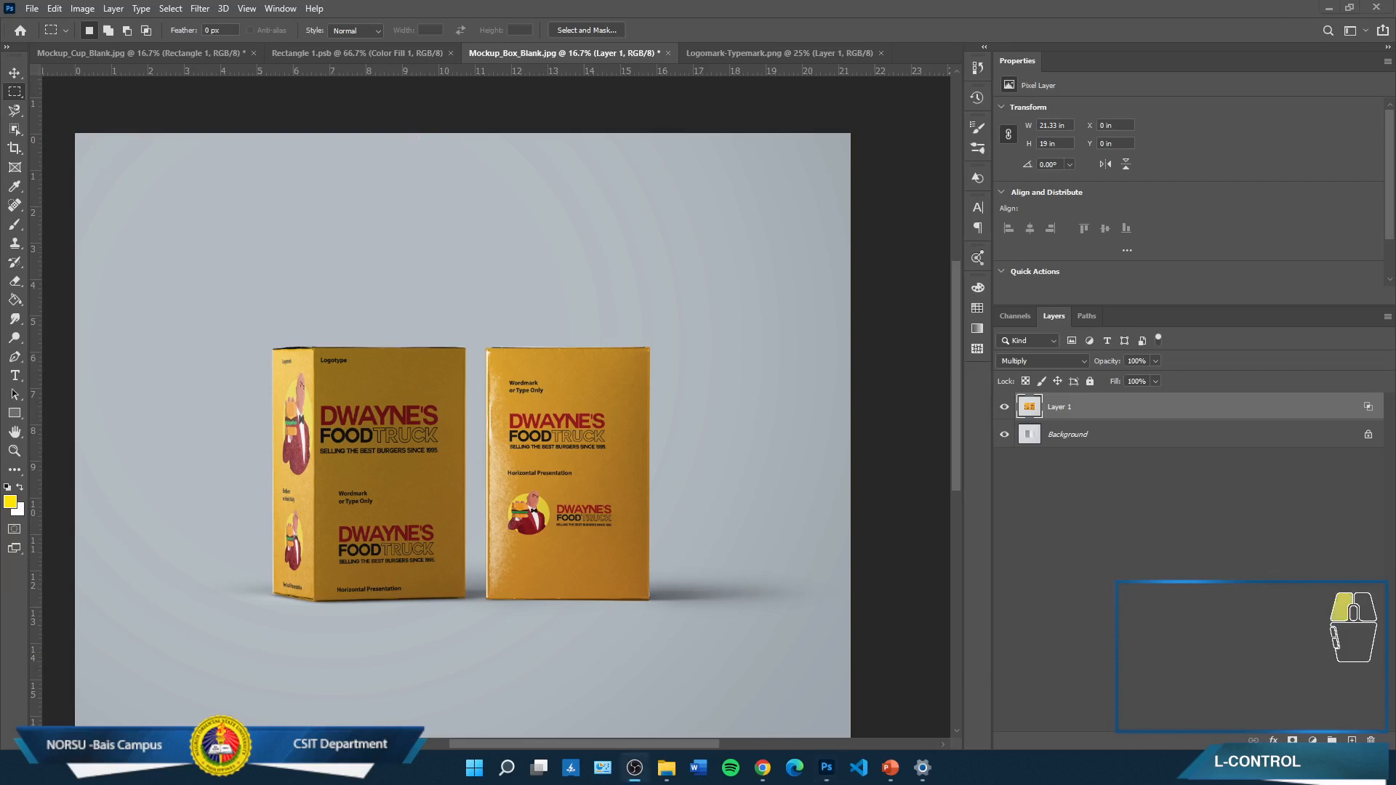
scroll(598, 504, down, 5)
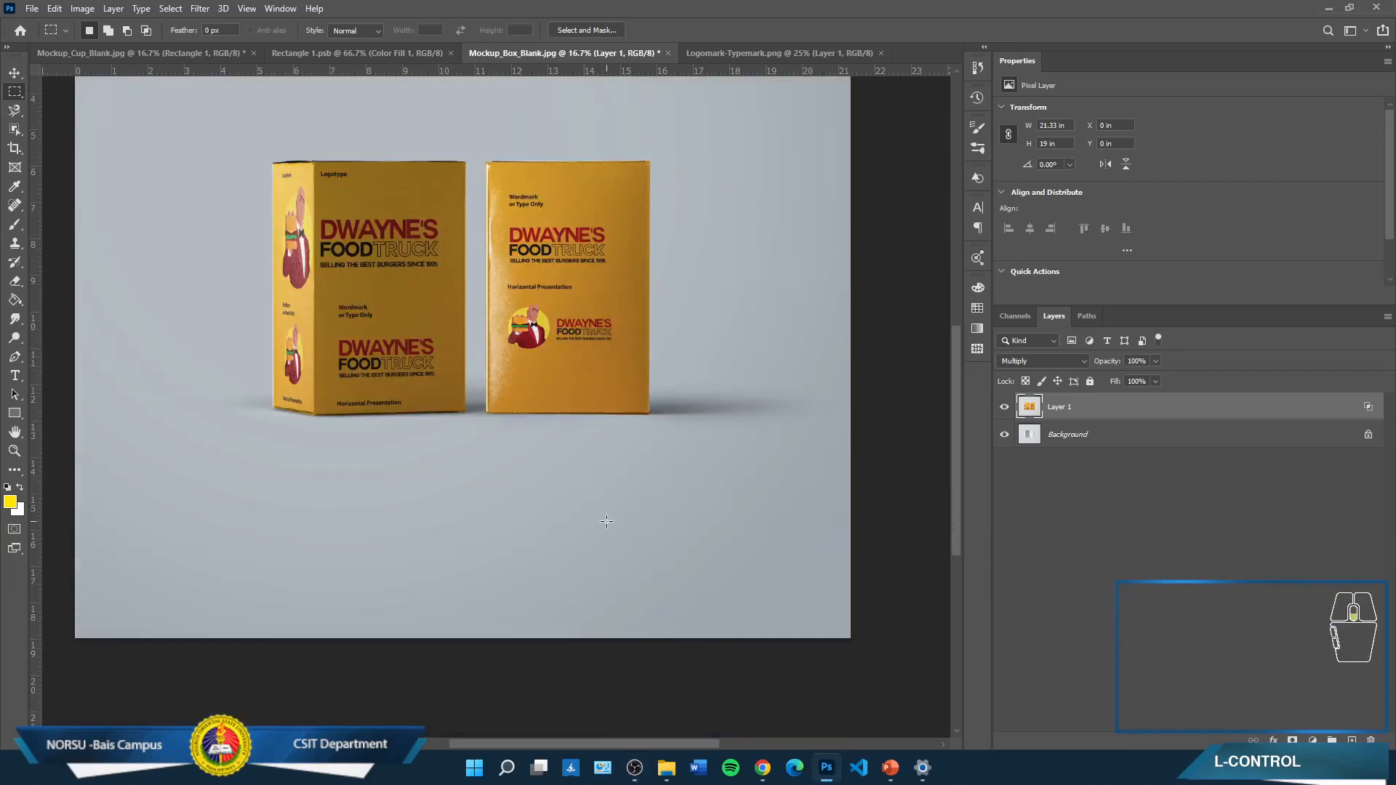
scroll(606, 521, up, 3)
scroll(606, 521, up, 4)
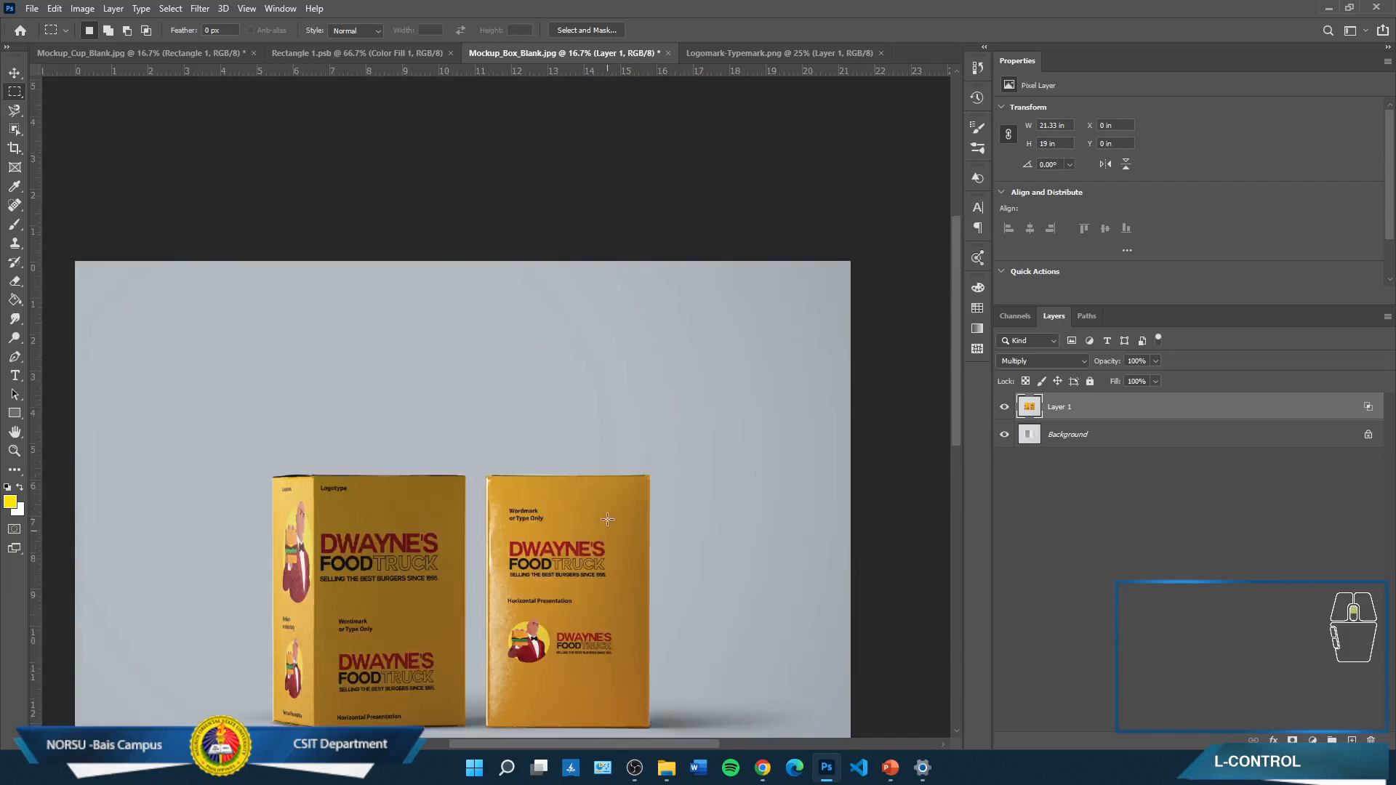
scroll(593, 518, down, 4)
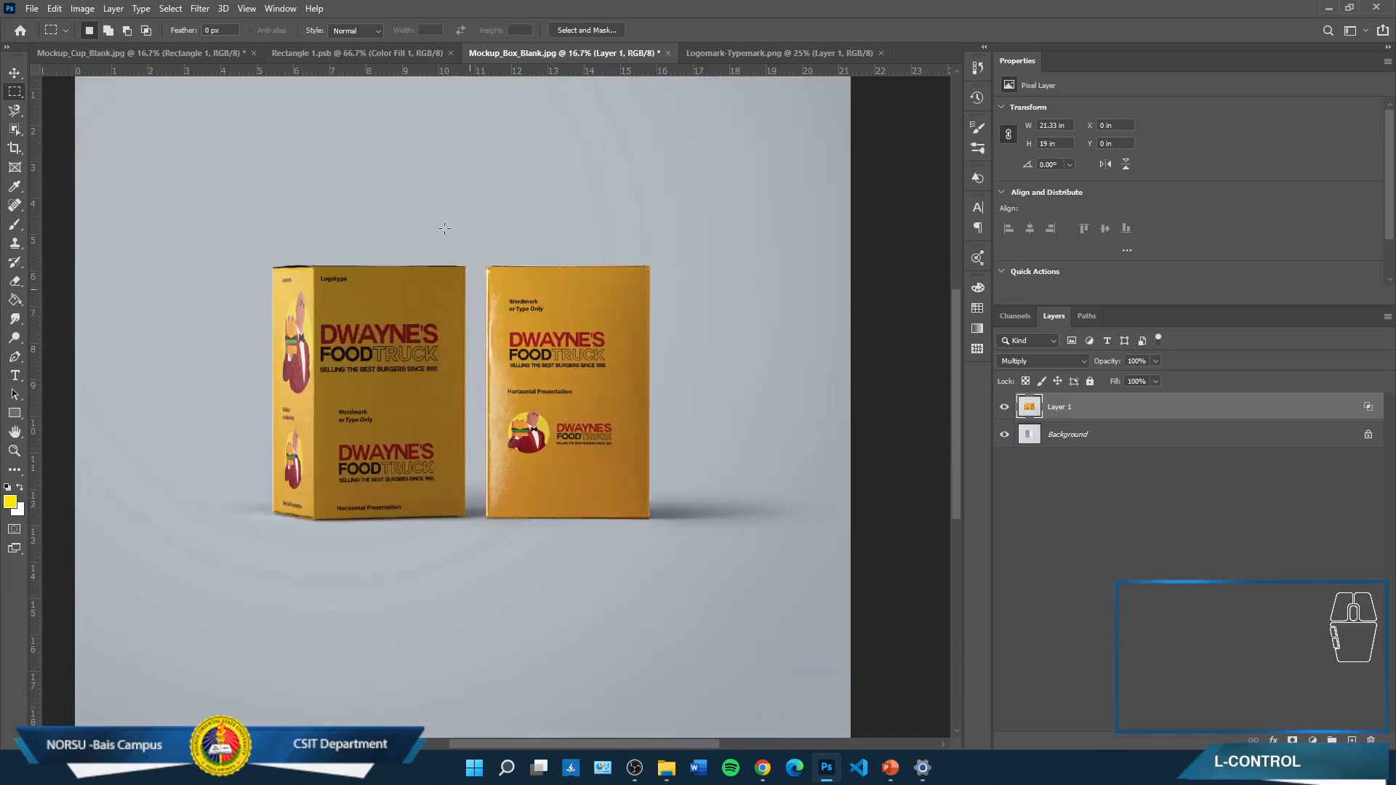
Compare the finished box mockup with the Mockup_Cup_Blank.jpg cup mockup, ending on the cup document
click(142, 57)
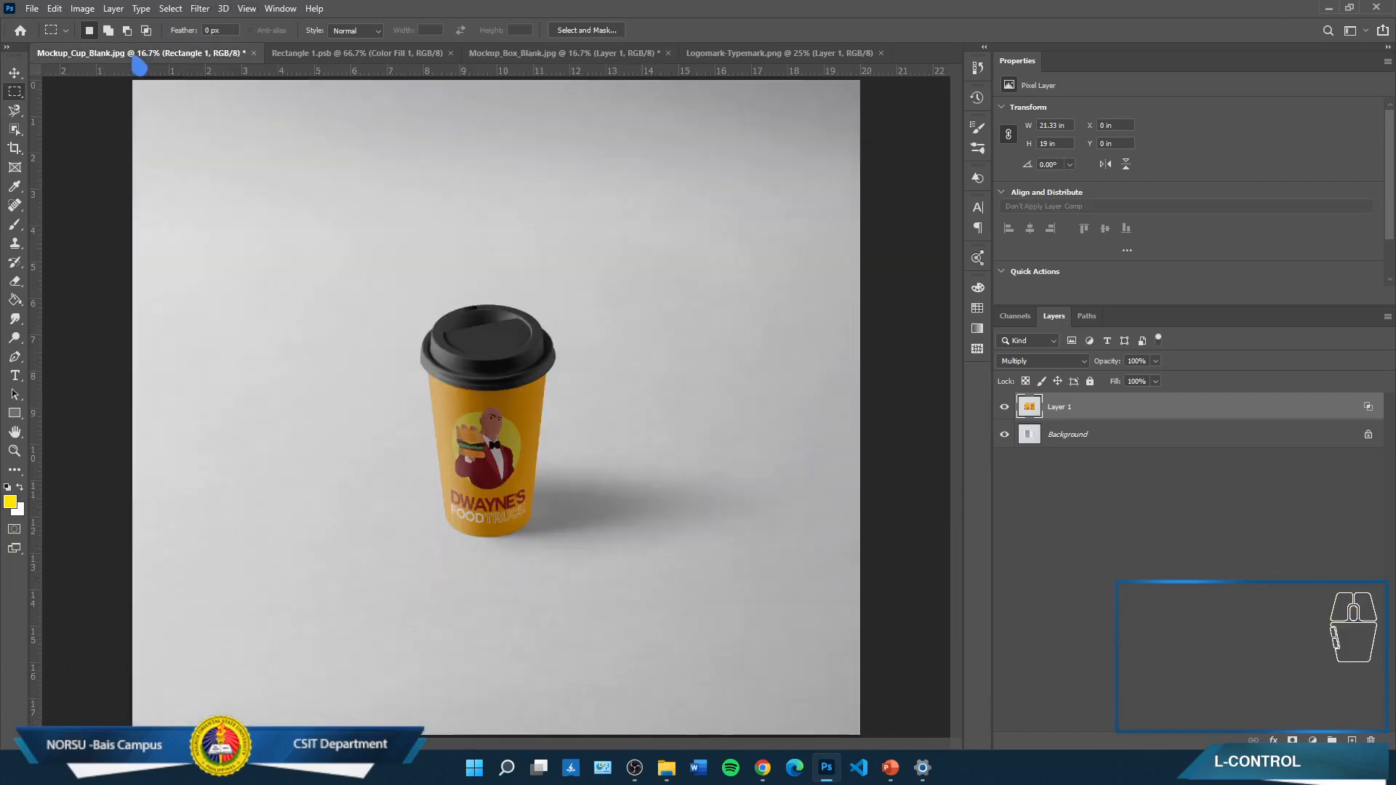
click(393, 54)
click(501, 54)
click(203, 57)
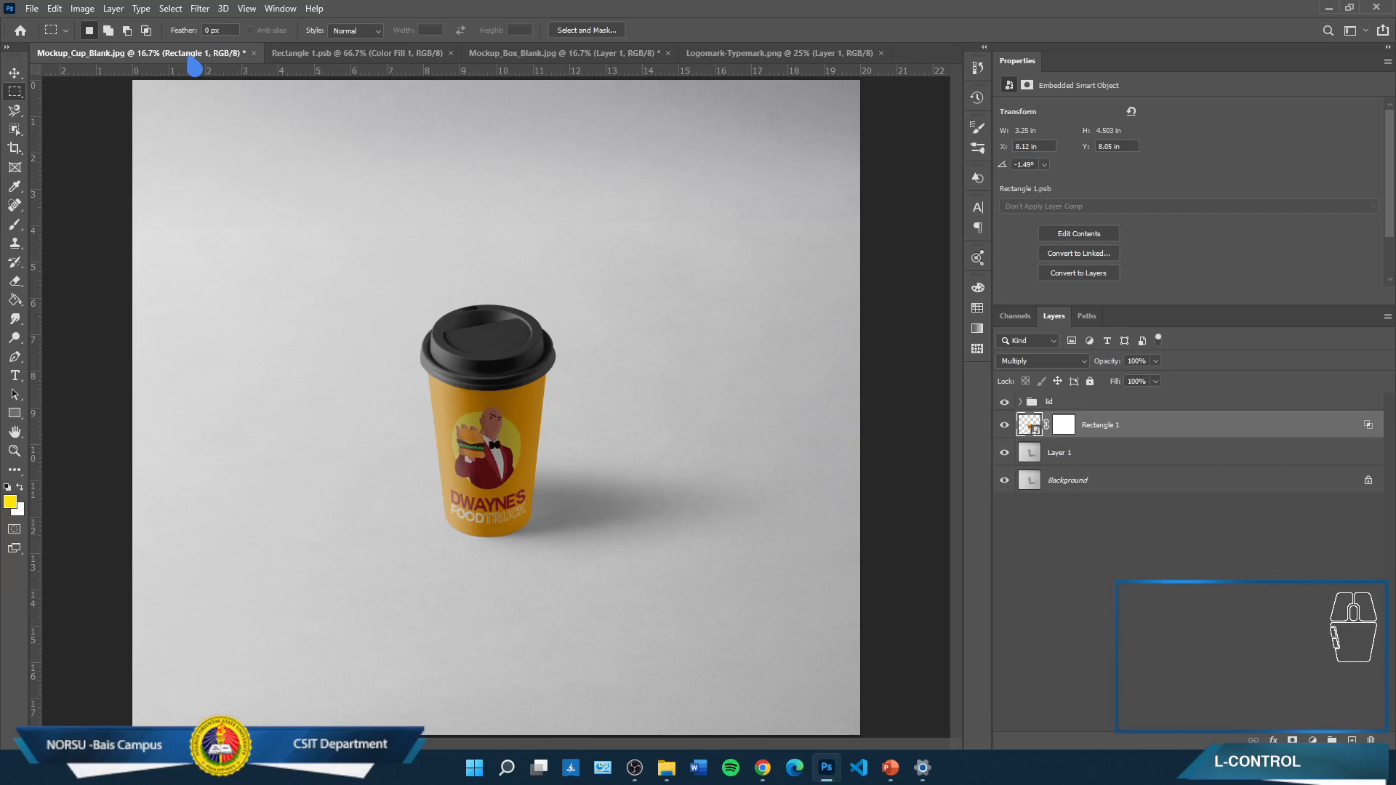
Glance at the cup's Rectangle 1.psb artwork, and open Mockups-Lead.png from the 11 Adobe Photoshop - Learning Mock-Ups folder in AY 2021-2022
click(374, 55)
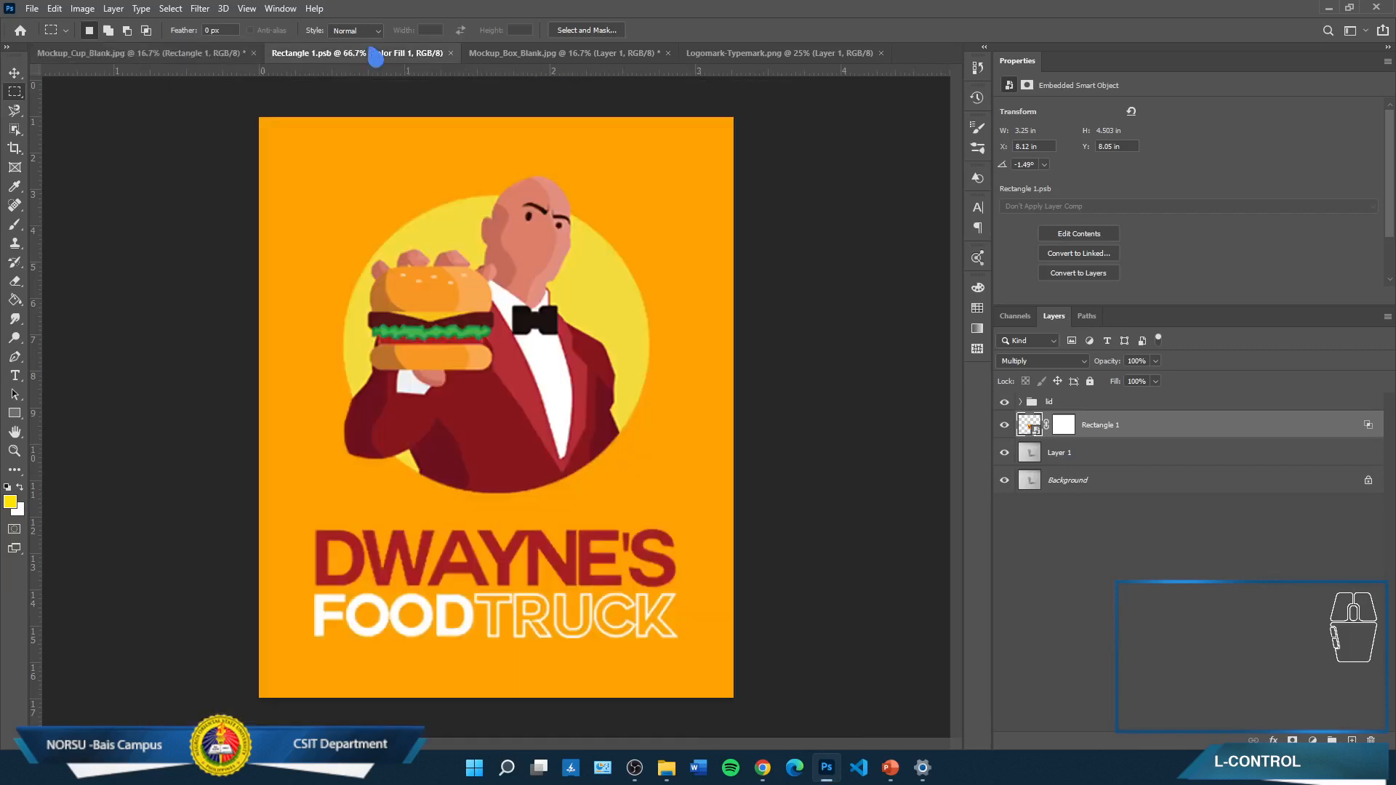
click(142, 53)
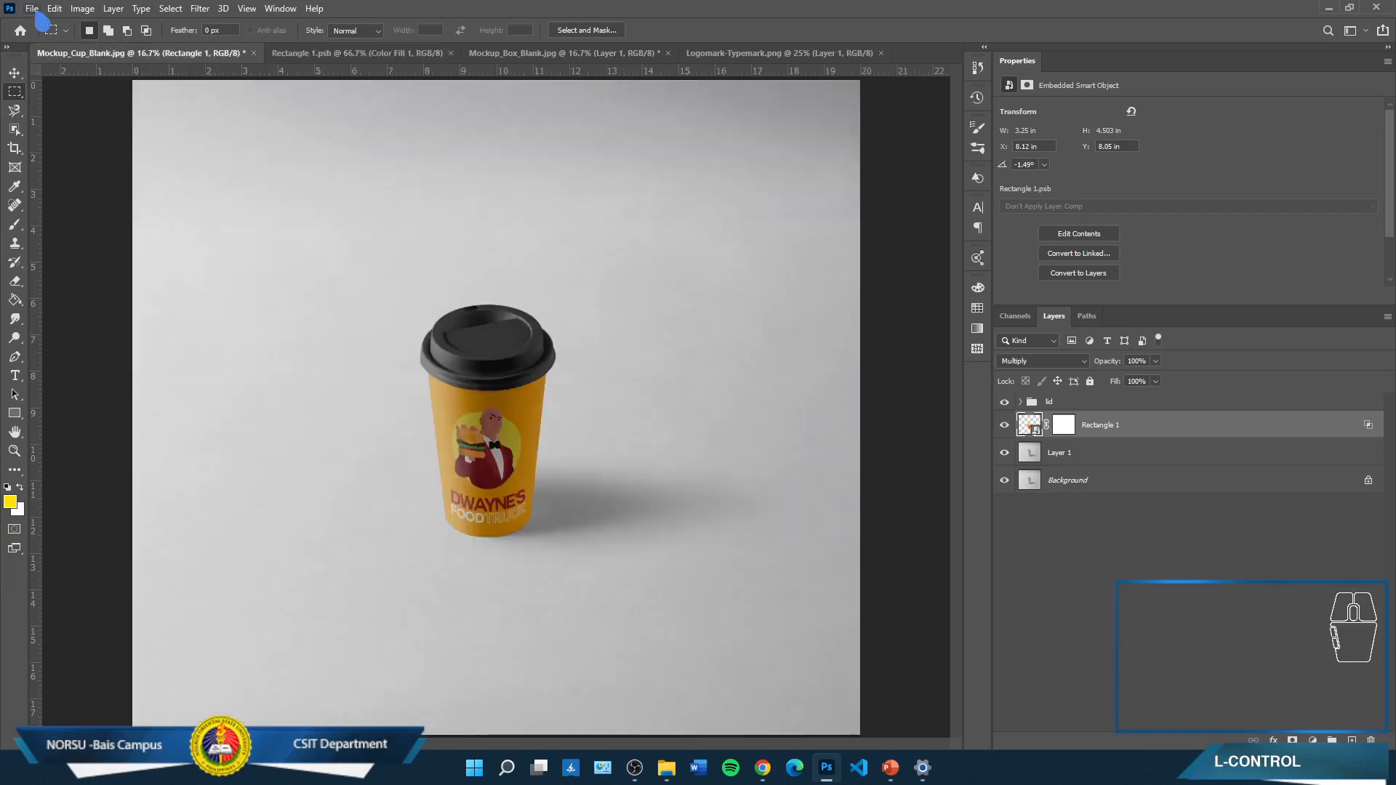
click(32, 9)
click(615, 186)
key(ctrl+o)
click(497, 259)
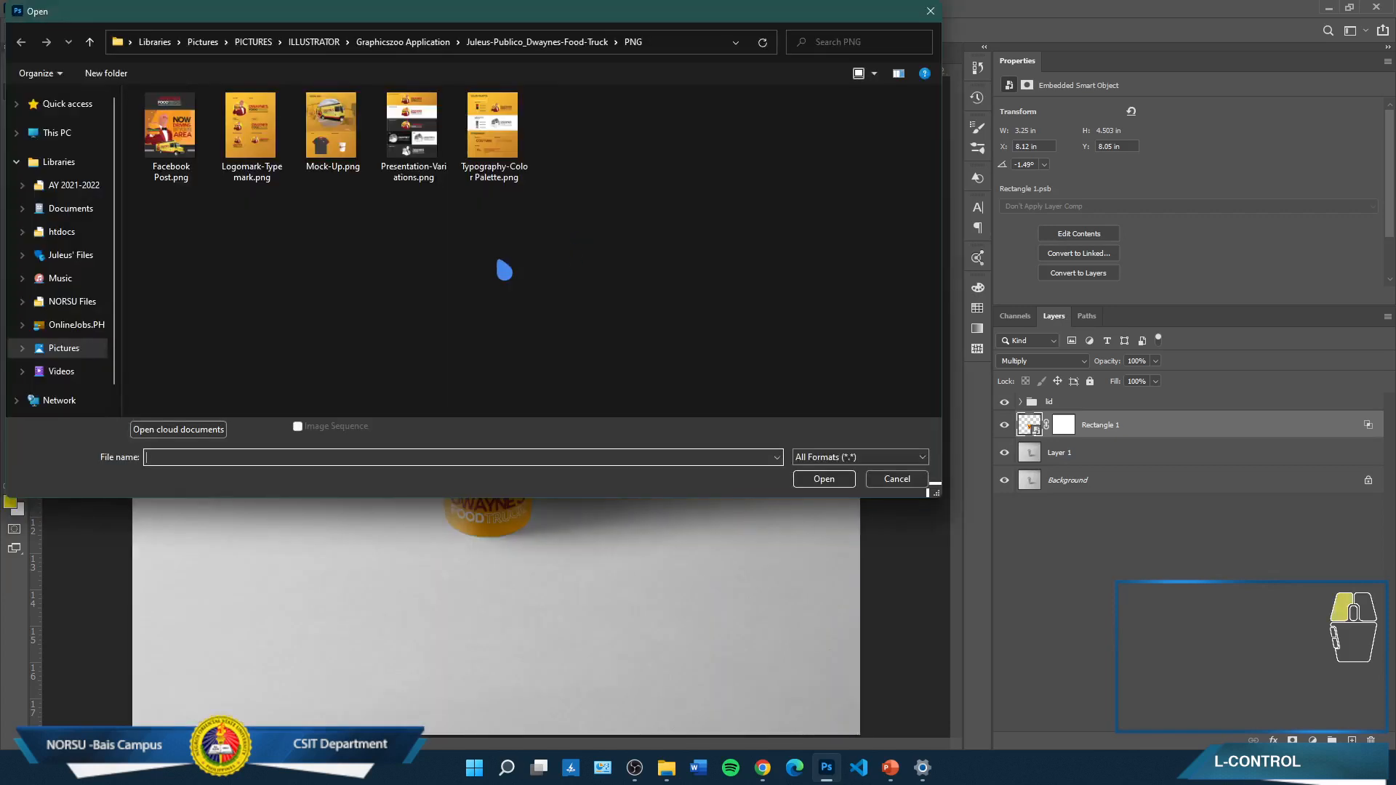
click(84, 189)
click(204, 184)
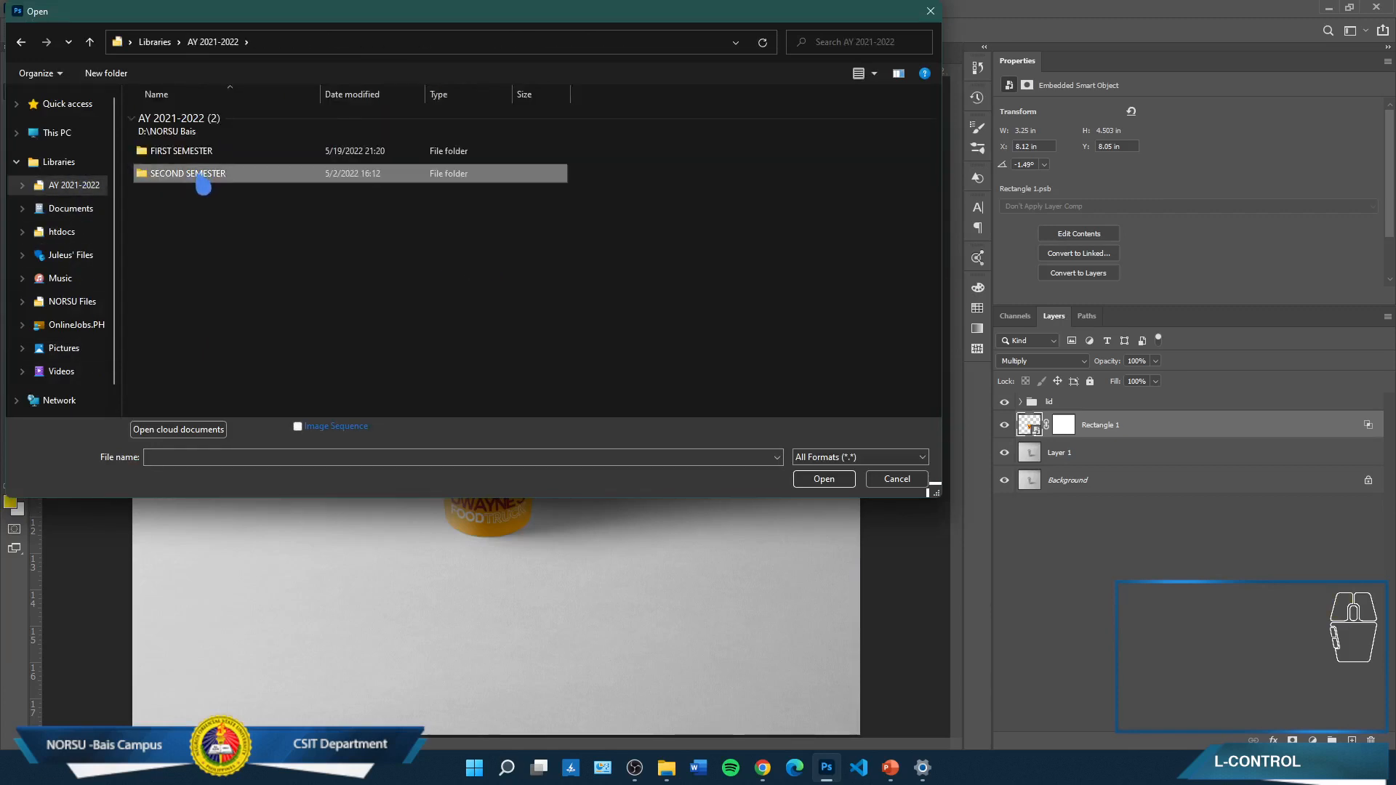
double_click(204, 182)
double_click(233, 143)
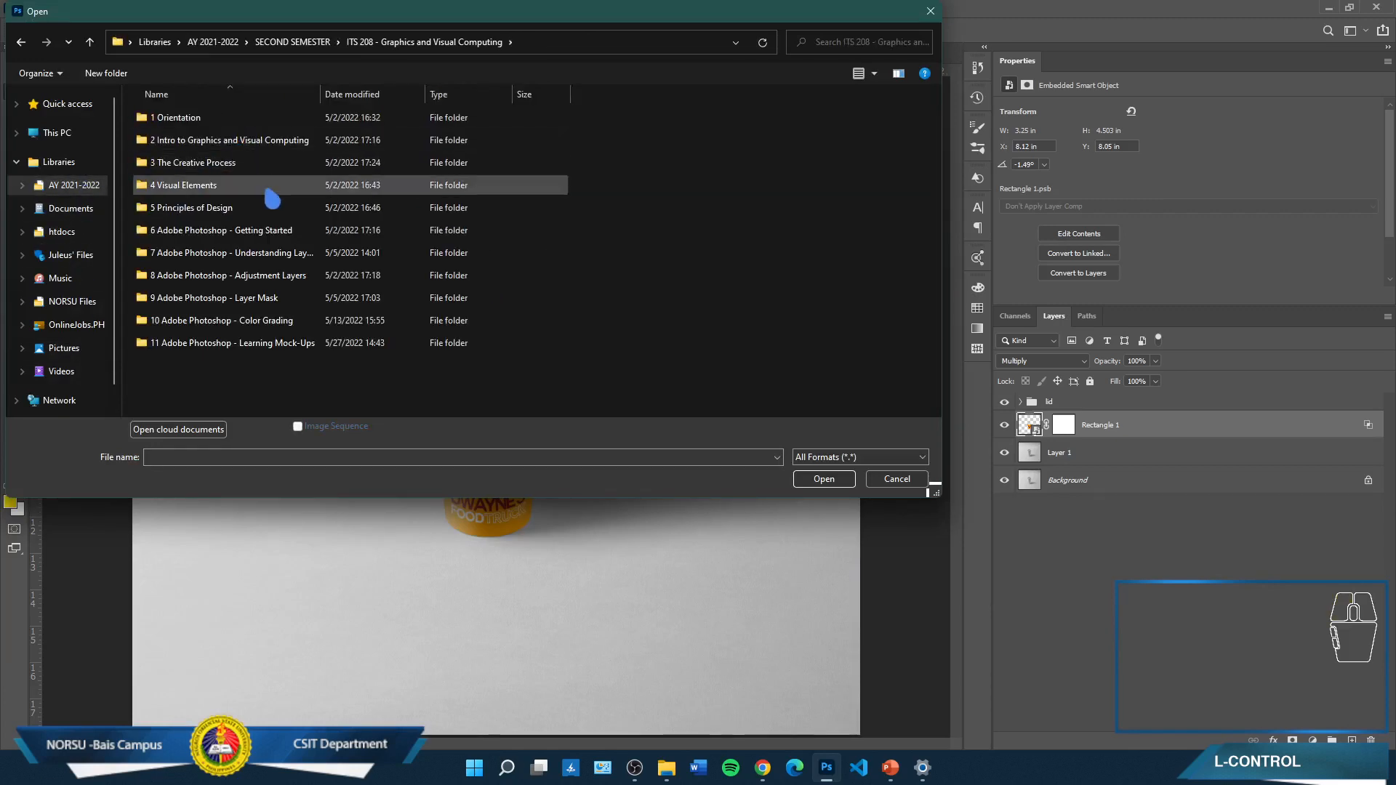
double_click(211, 345)
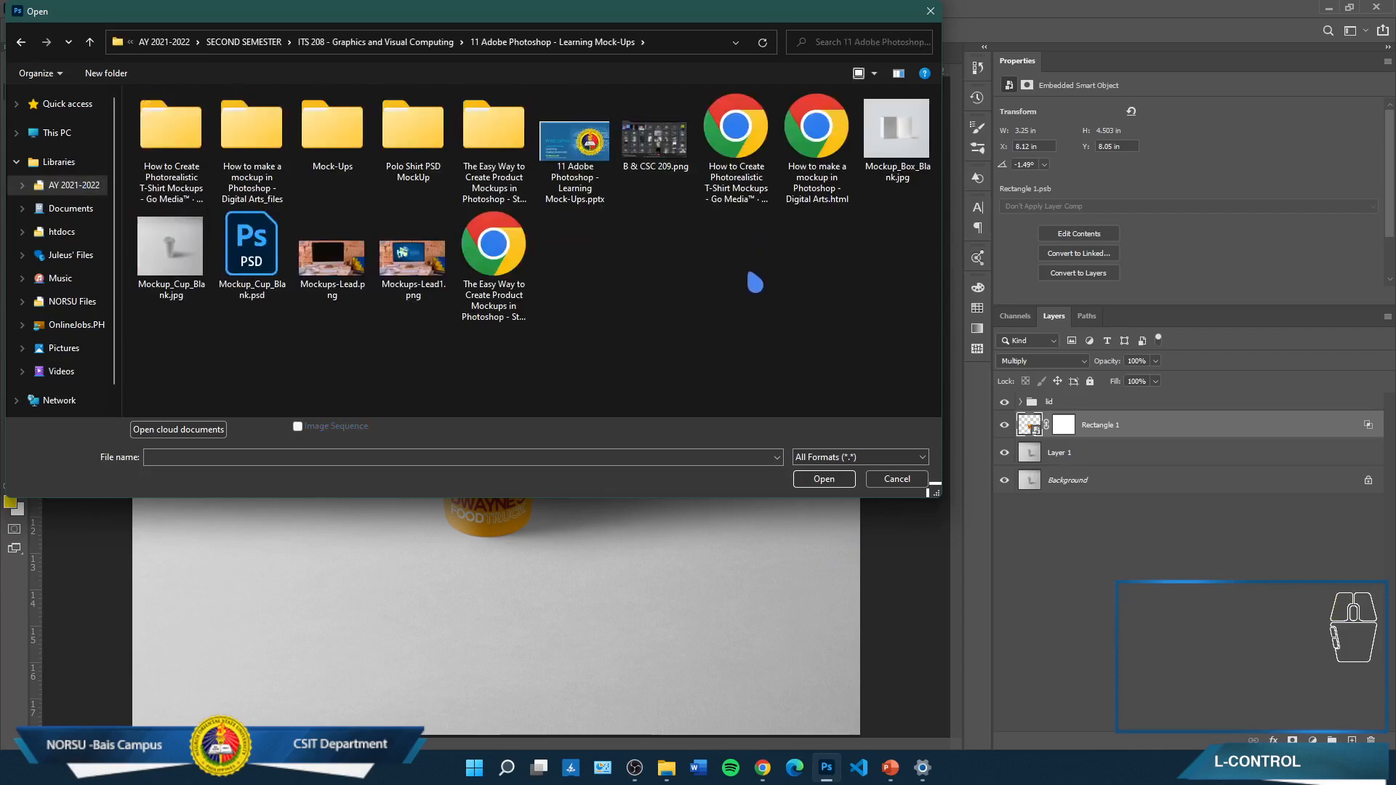
click(332, 256)
click(809, 477)
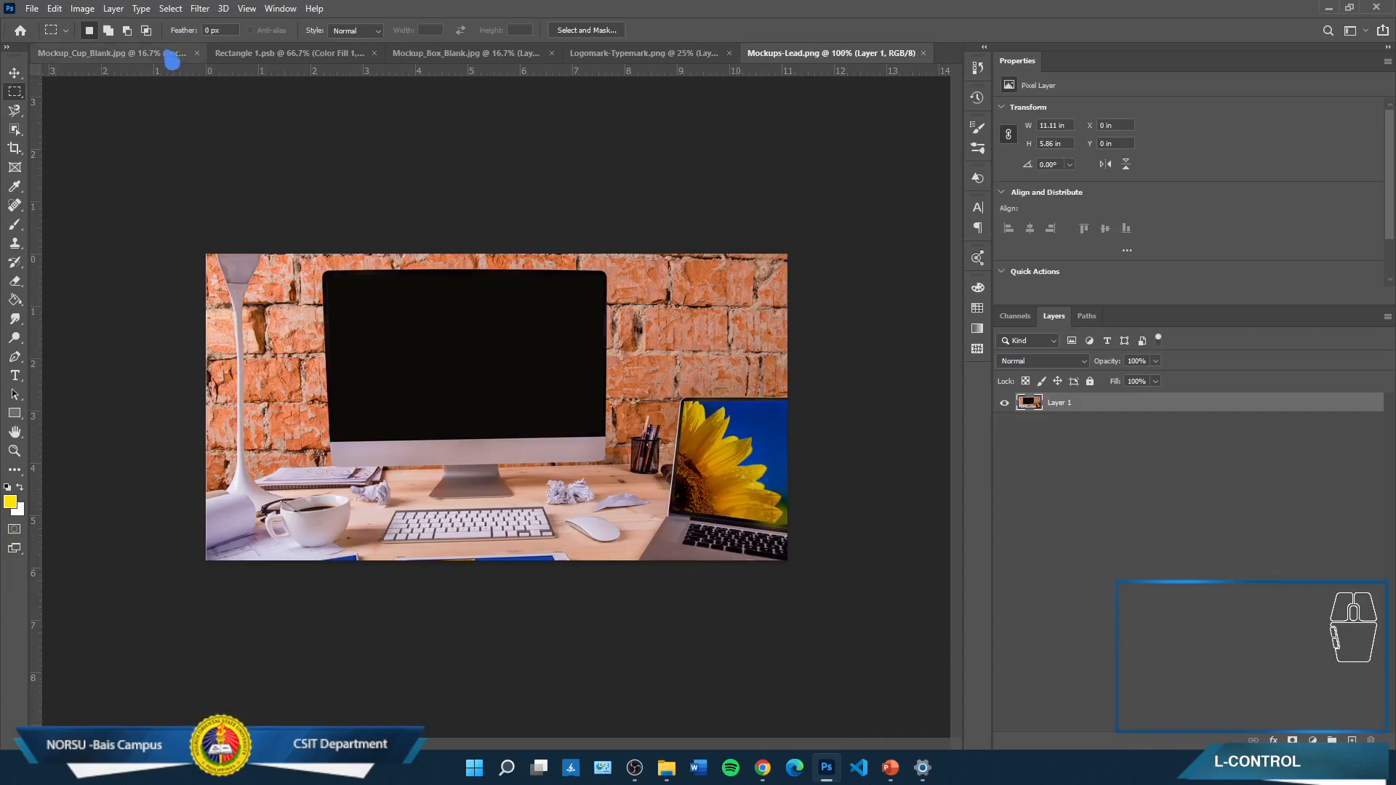
click(32, 9)
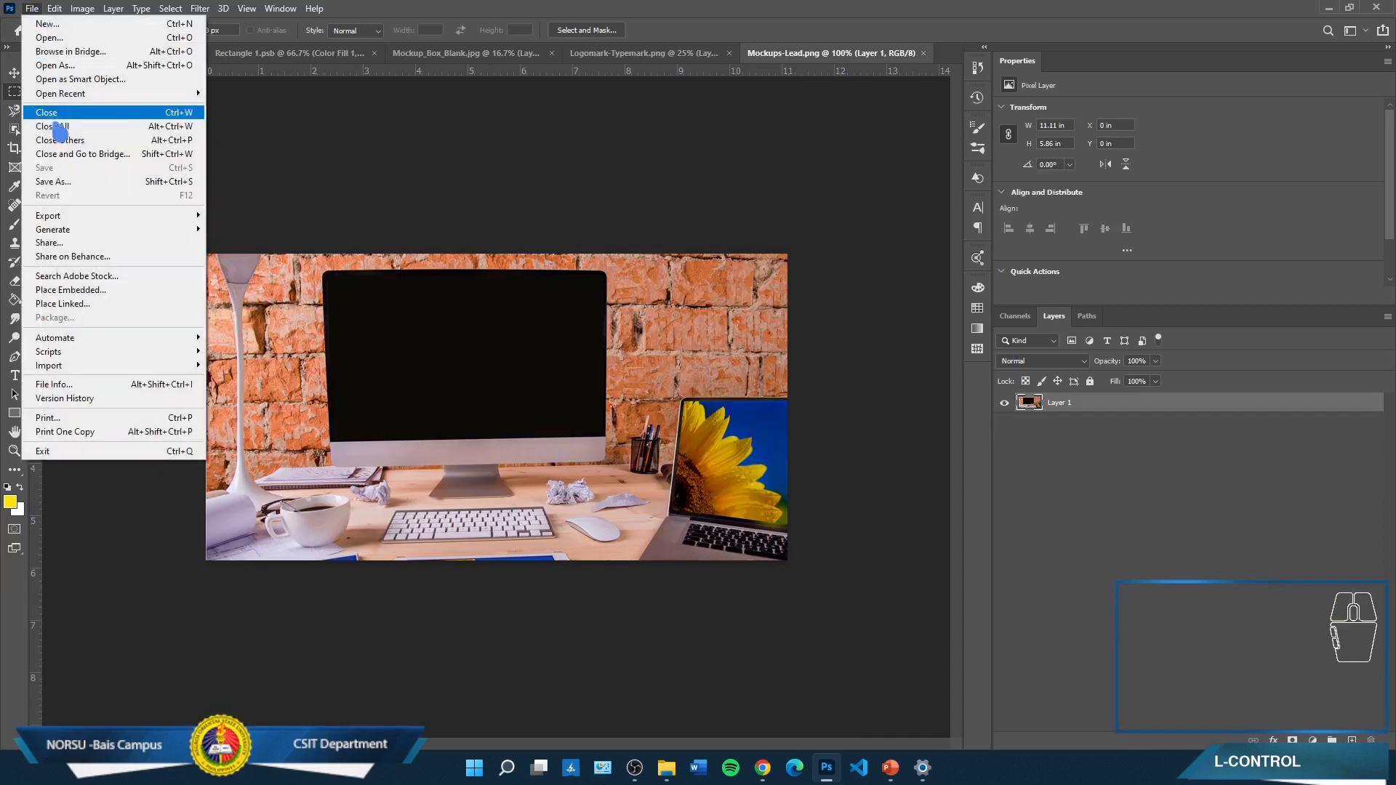
click(80, 305)
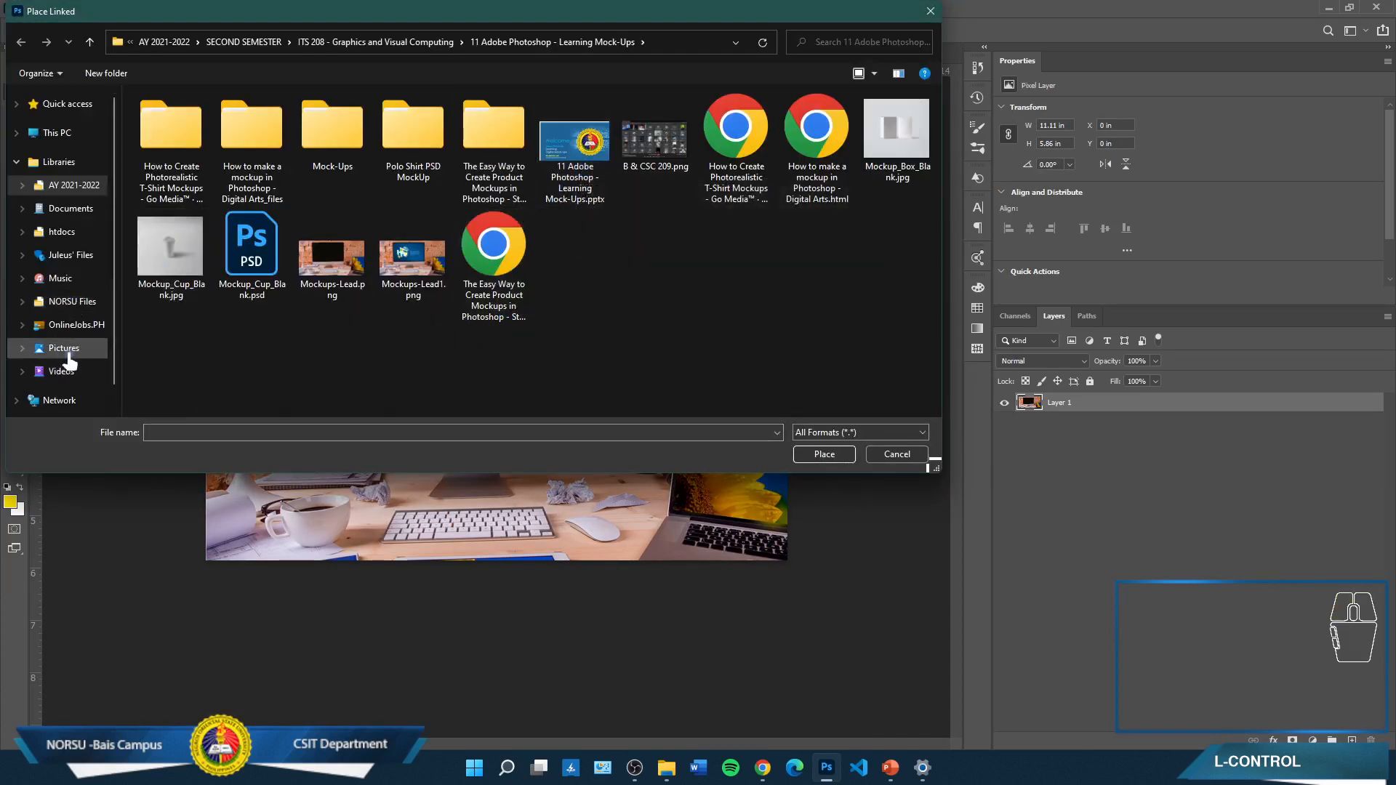
click(62, 347)
click(356, 255)
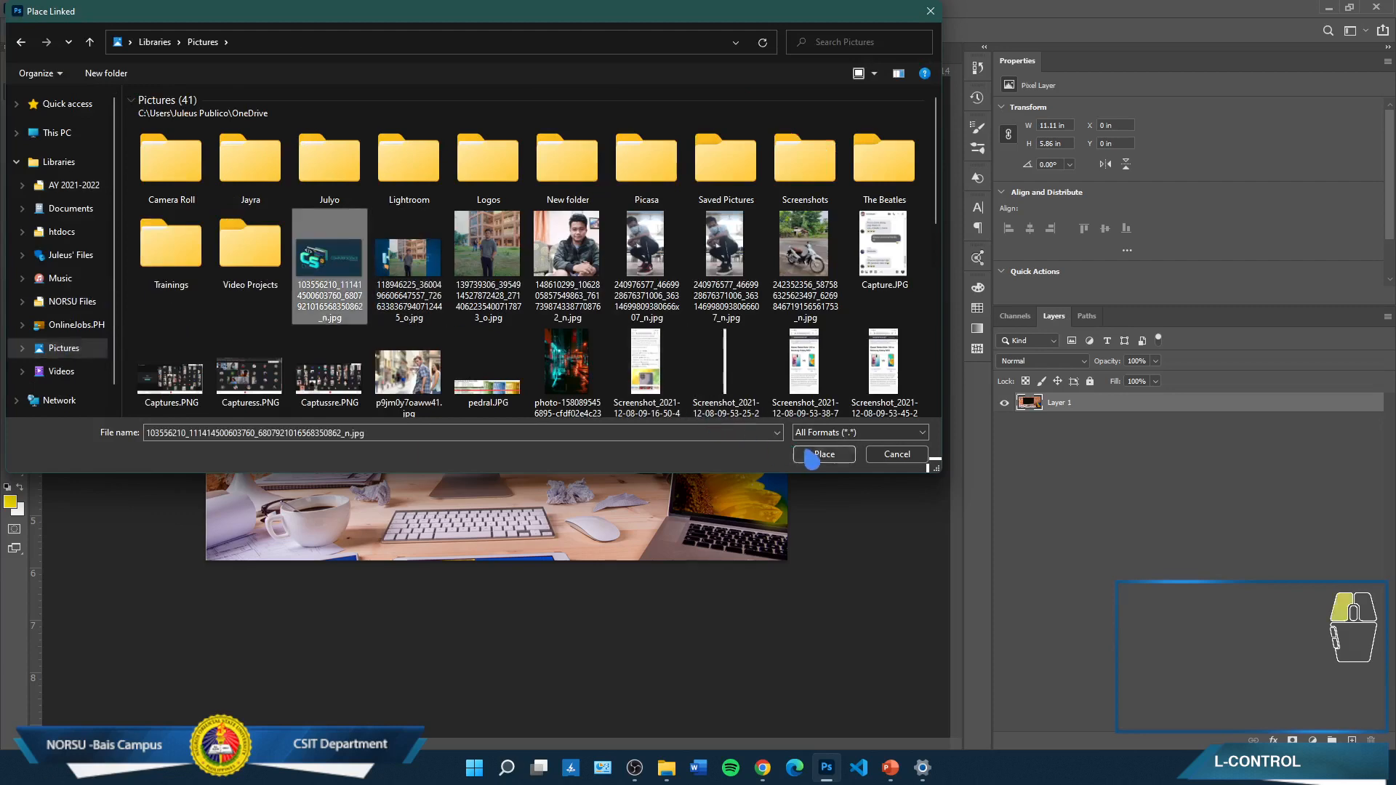
click(812, 456)
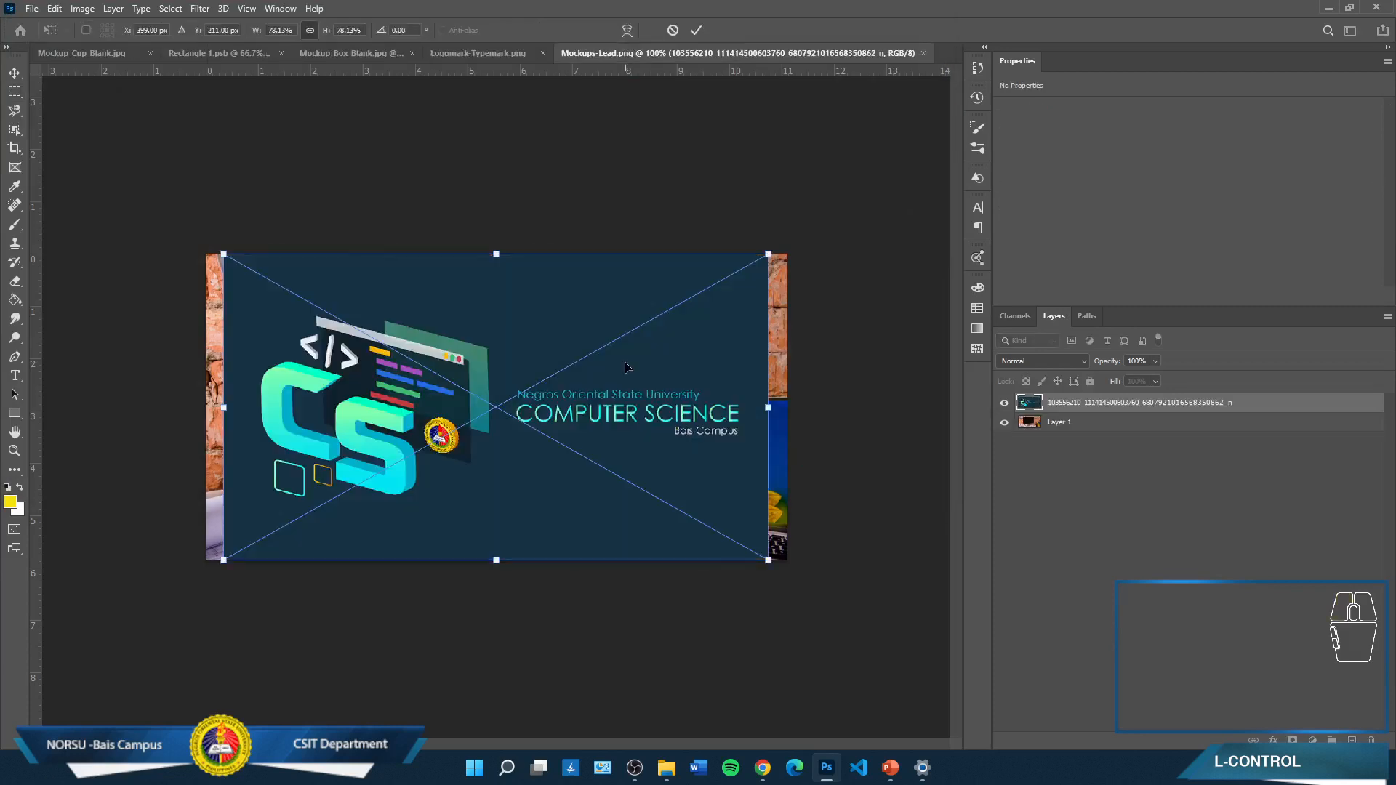
key(Return)
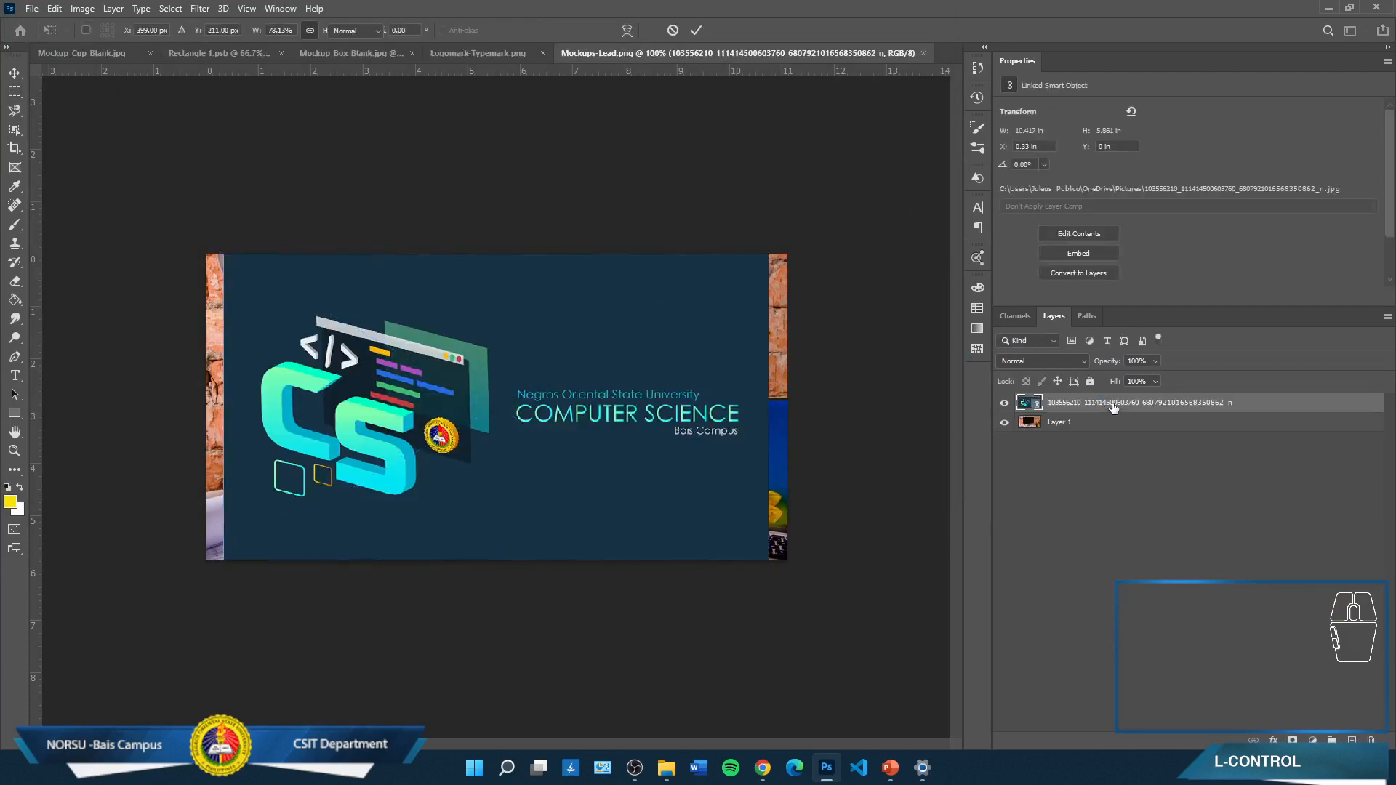
Convert the placed Computer Science banner layer to a smart object
right_click(1107, 407)
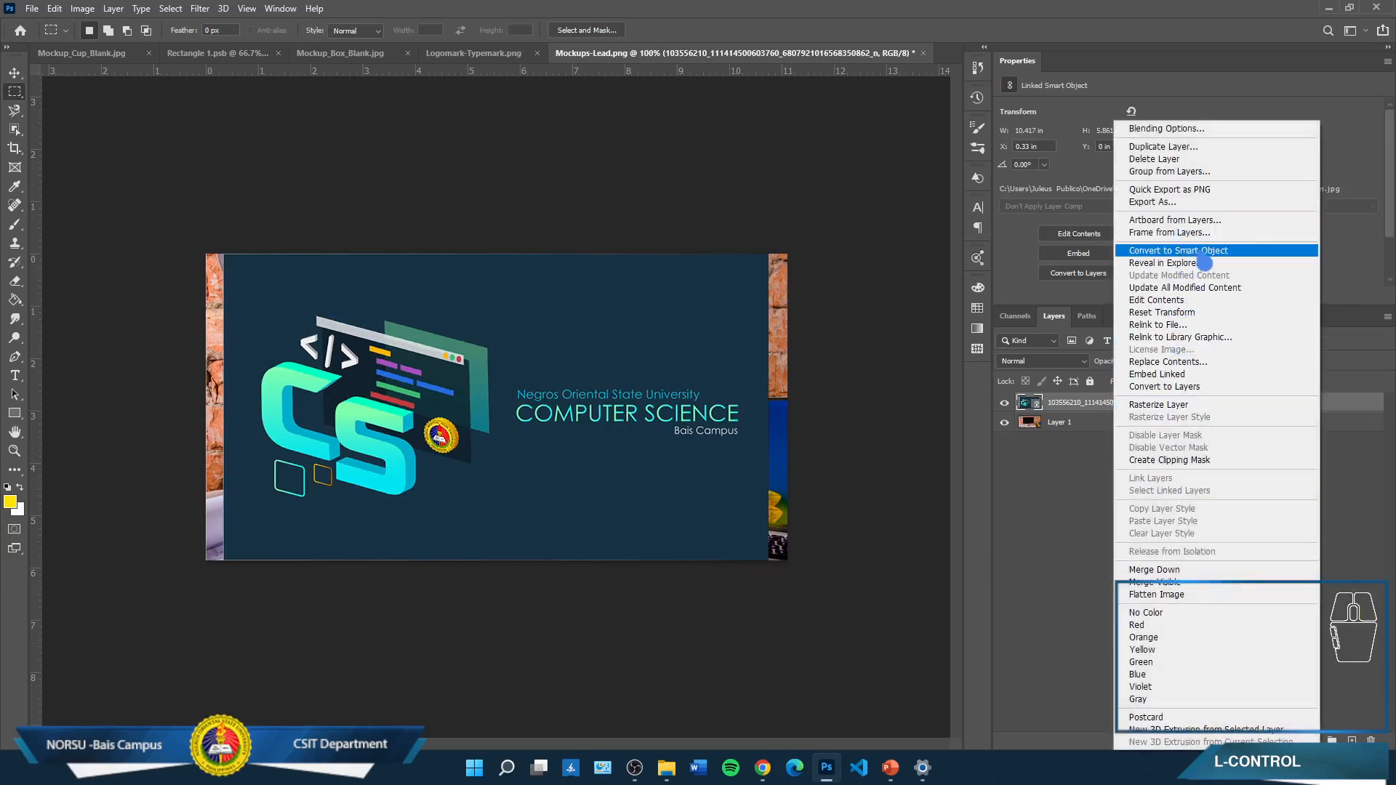
click(809, 189)
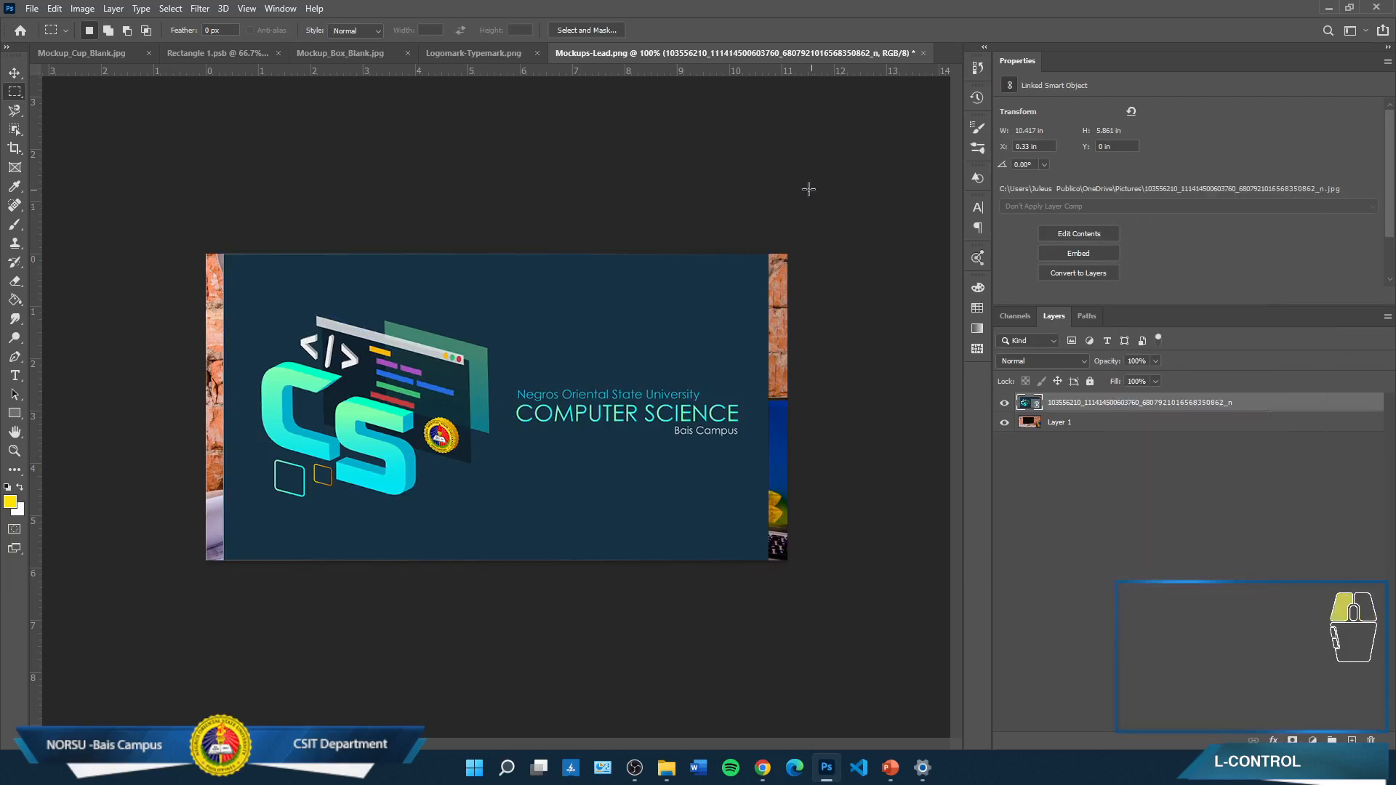
right_click(1119, 408)
click(1178, 250)
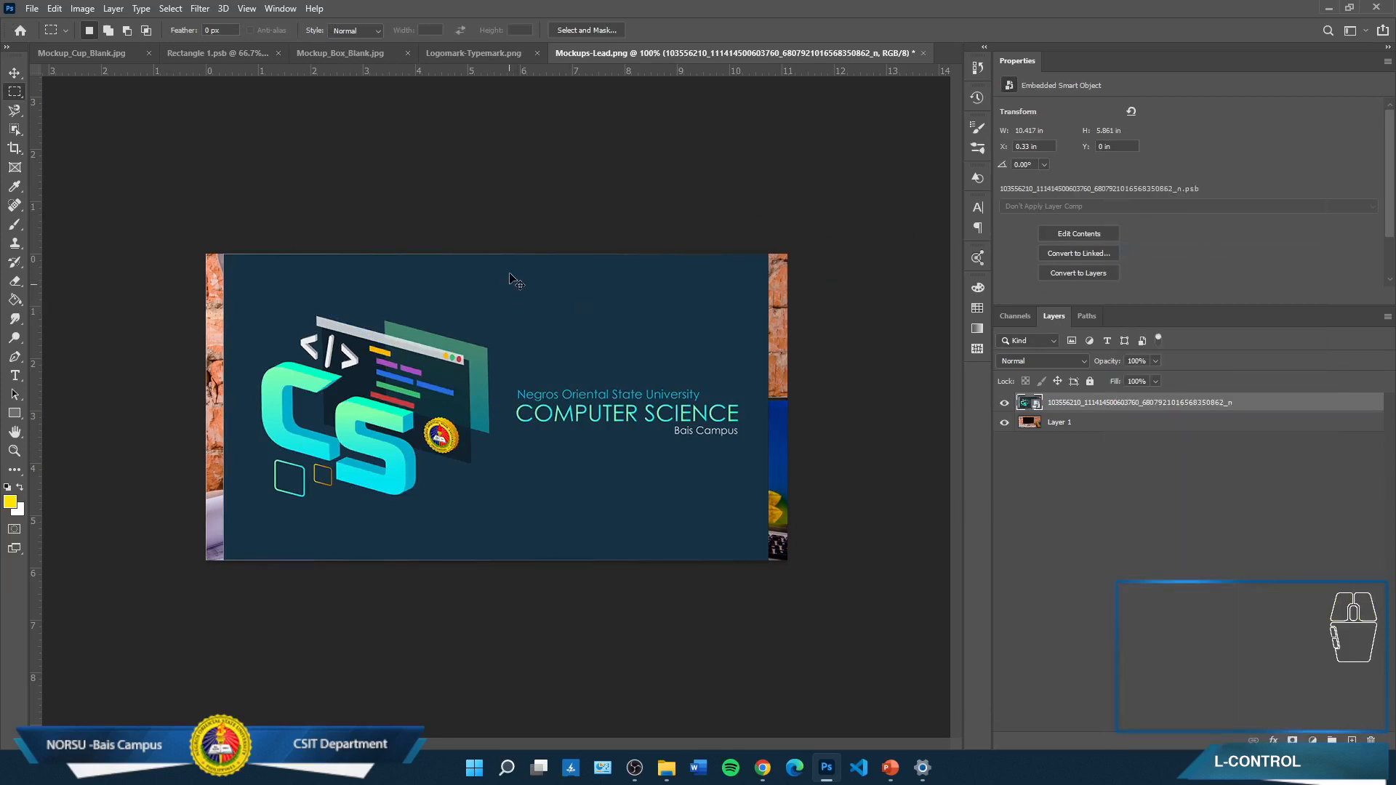
Scale the Computer Science banner down to about 47% and position it over the desktop monitor's black screen
key(ctrl+t)
right_click(452, 323)
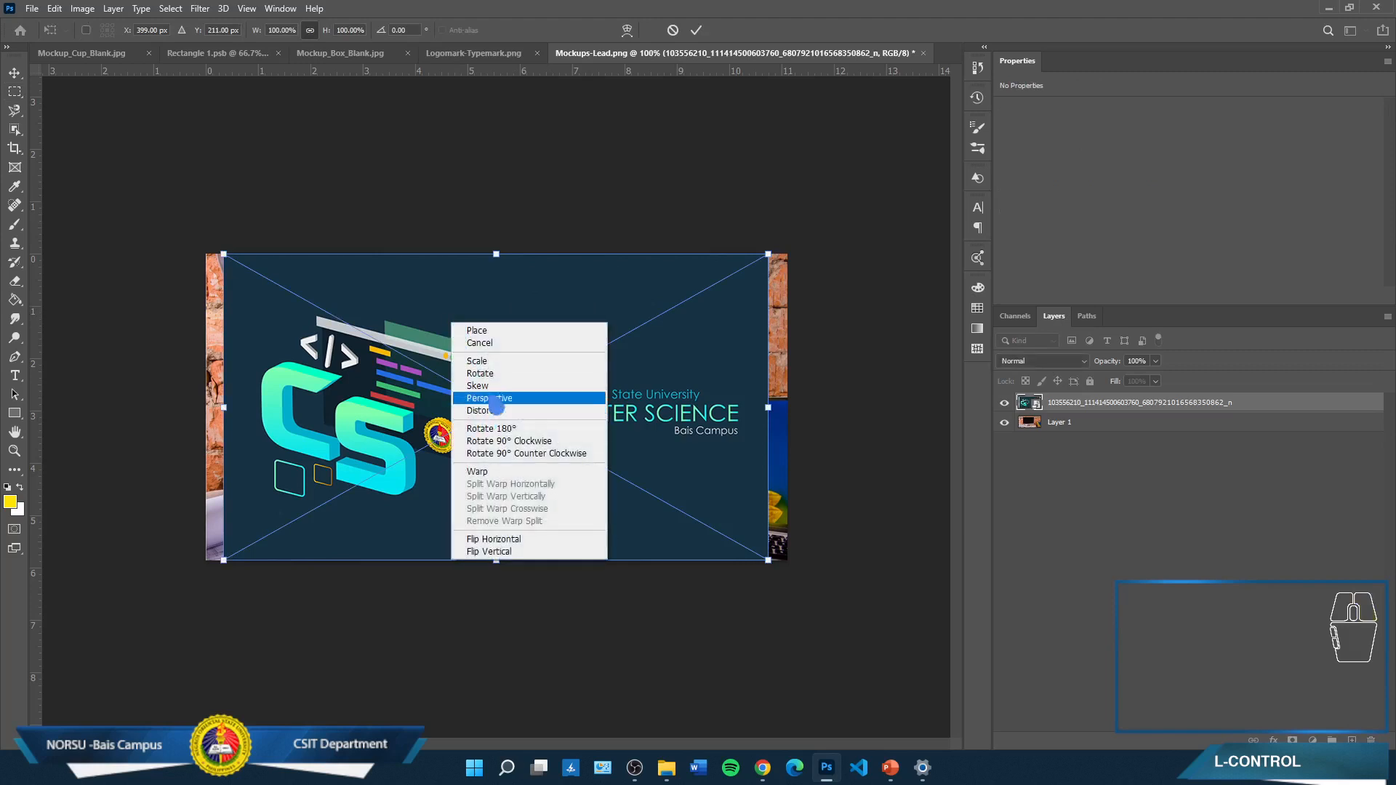
click(447, 322)
drag(223, 254, 512, 417)
drag(653, 472, 476, 340)
Distort the banner's four corners to match the monitor screen's corners and apply the transform
right_click(476, 340)
click(502, 423)
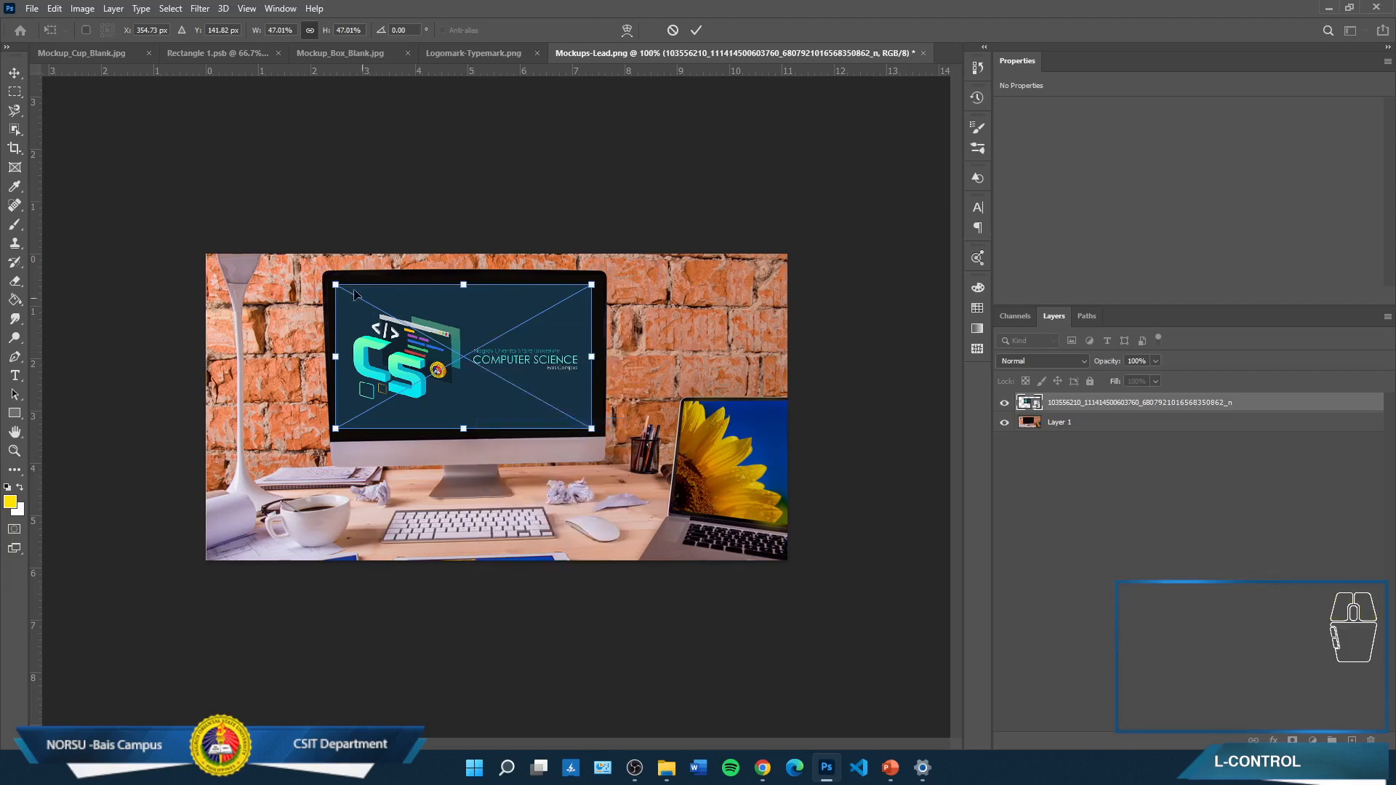
drag(337, 286, 331, 277)
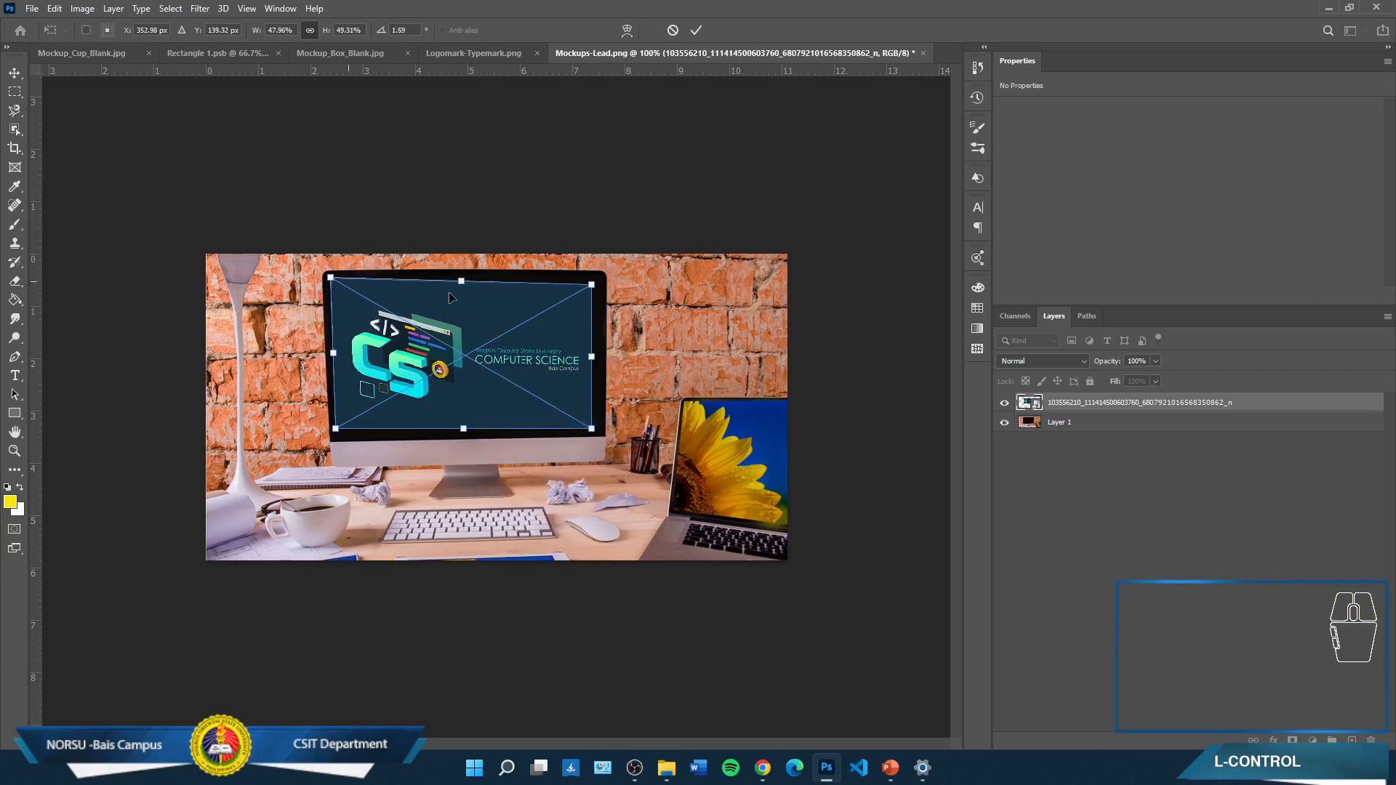
drag(591, 286, 598, 277)
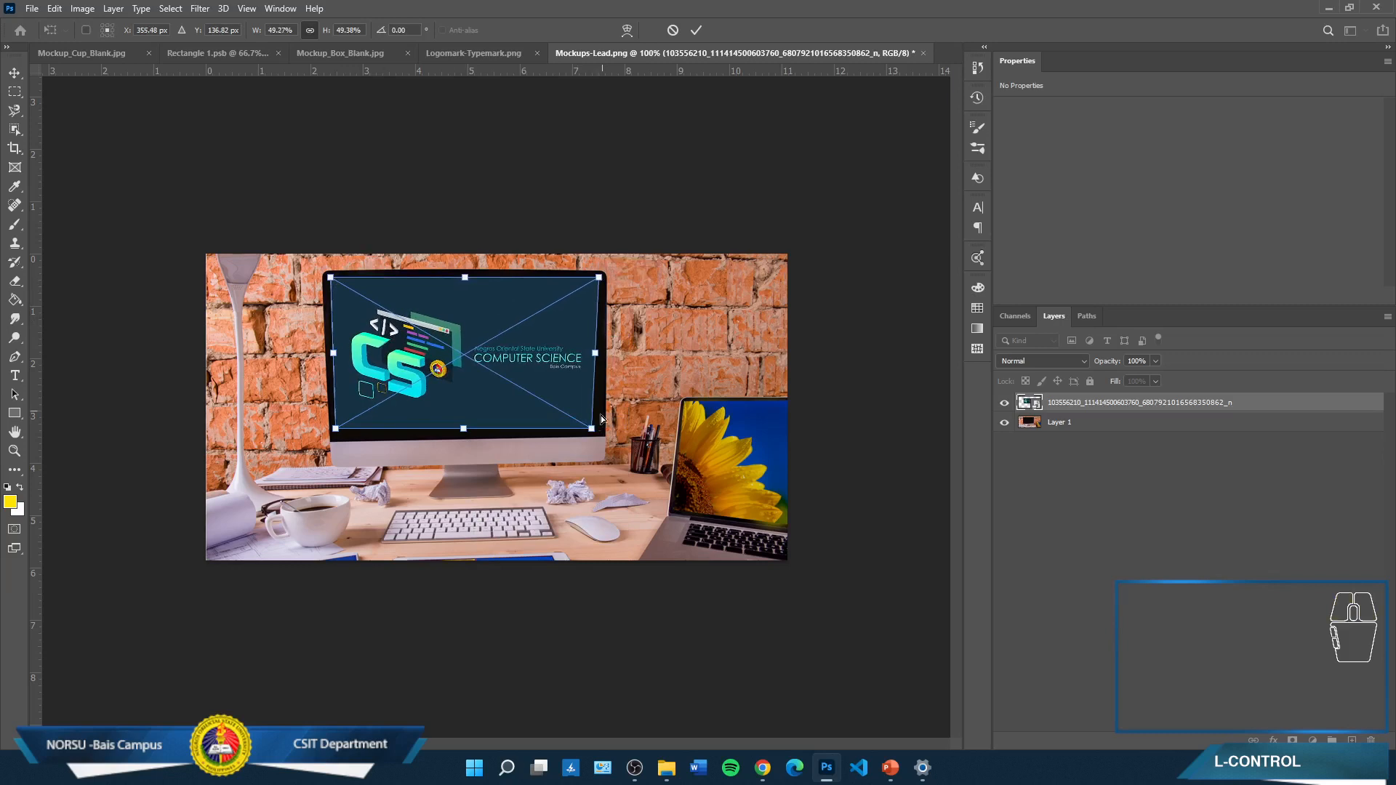
drag(600, 435, 605, 437)
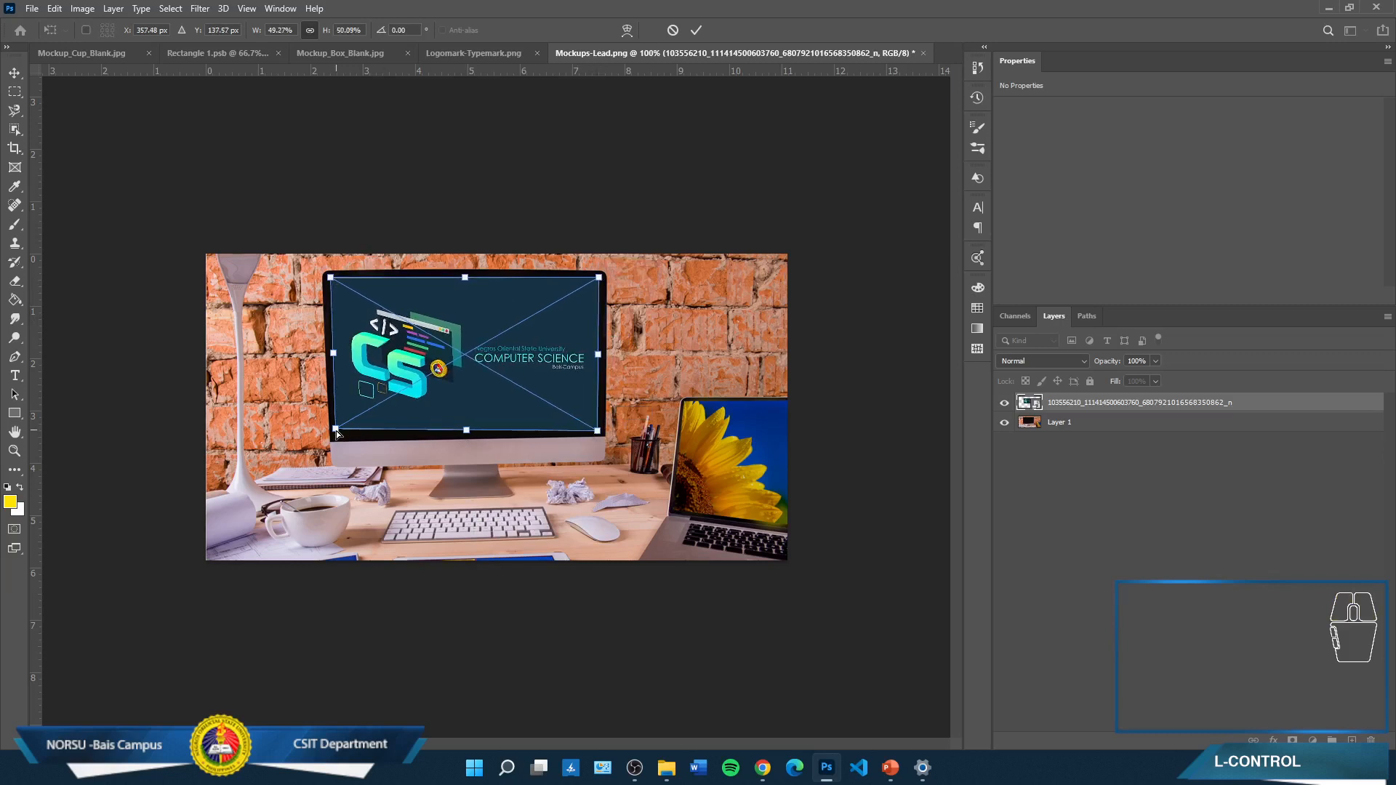
drag(337, 430, 337, 439)
key(Return)
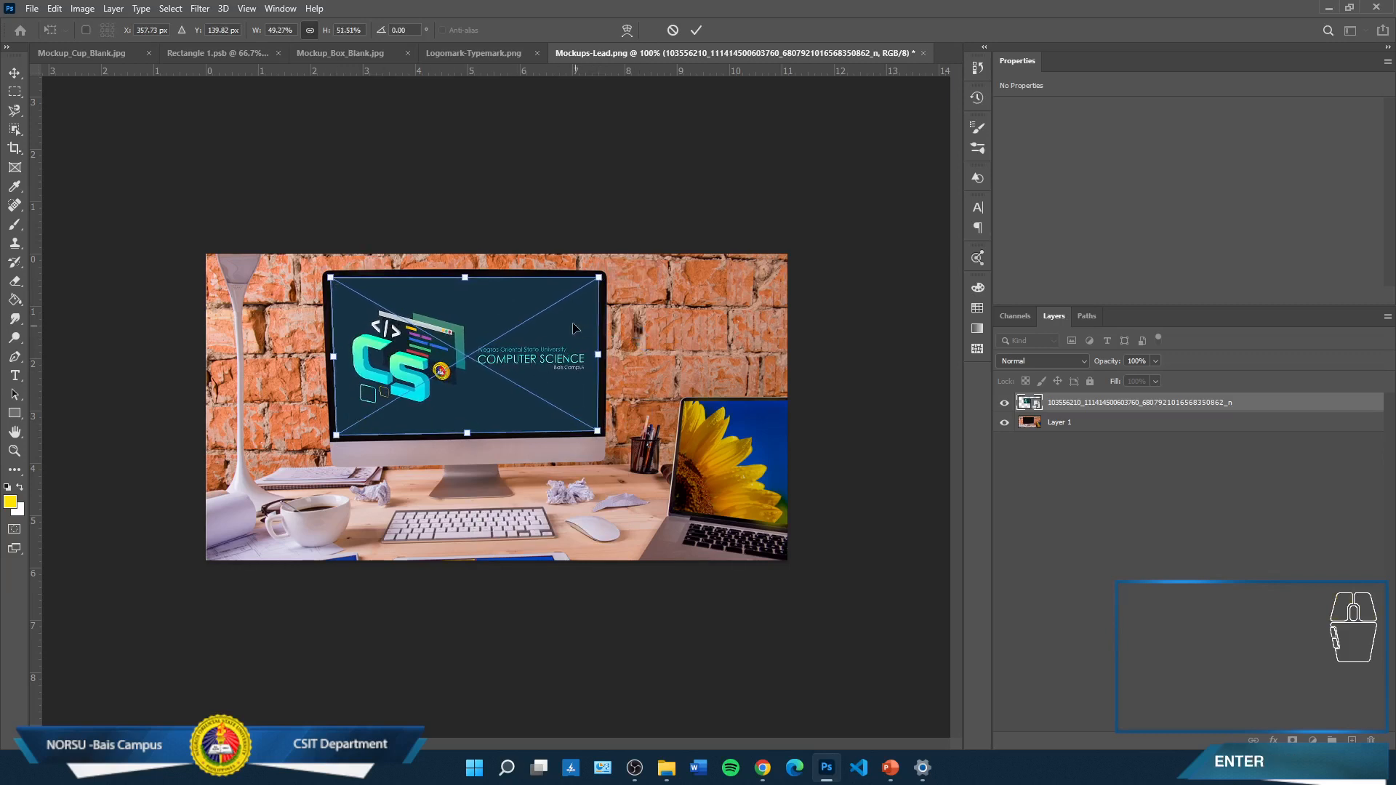
Return to the Mockup_Cup_Blank.jpg document and try to free-transform the Rectangle 1 smart object
click(482, 54)
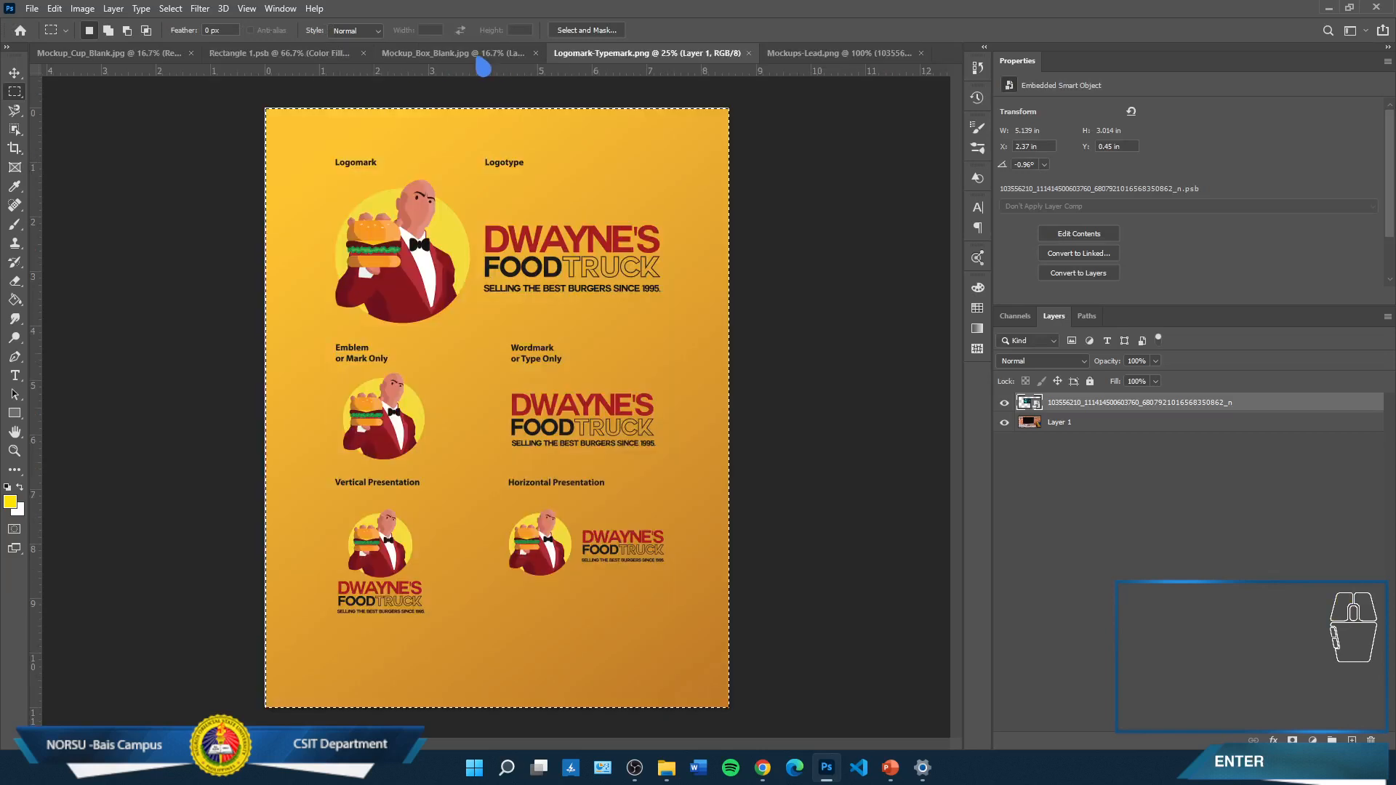
click(109, 53)
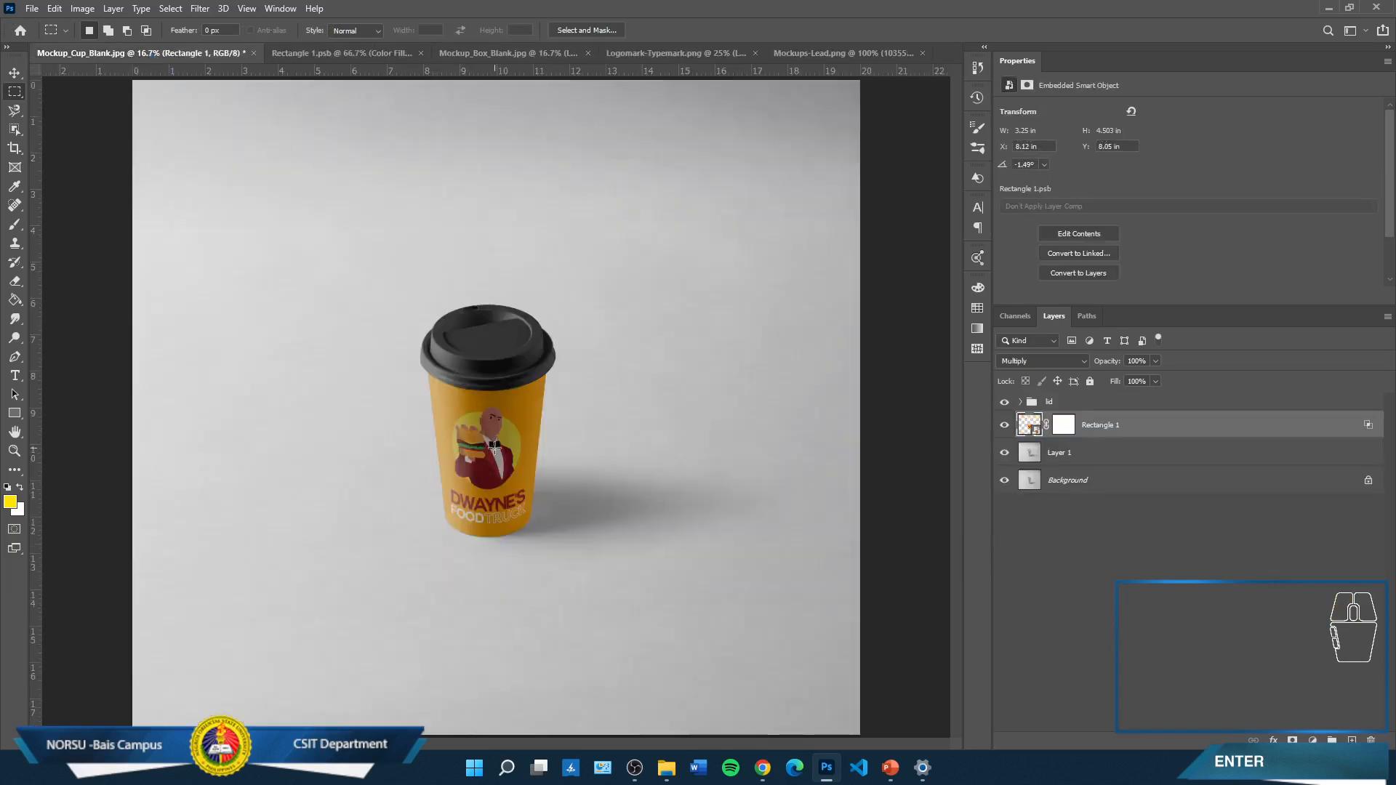
key(ctrl)
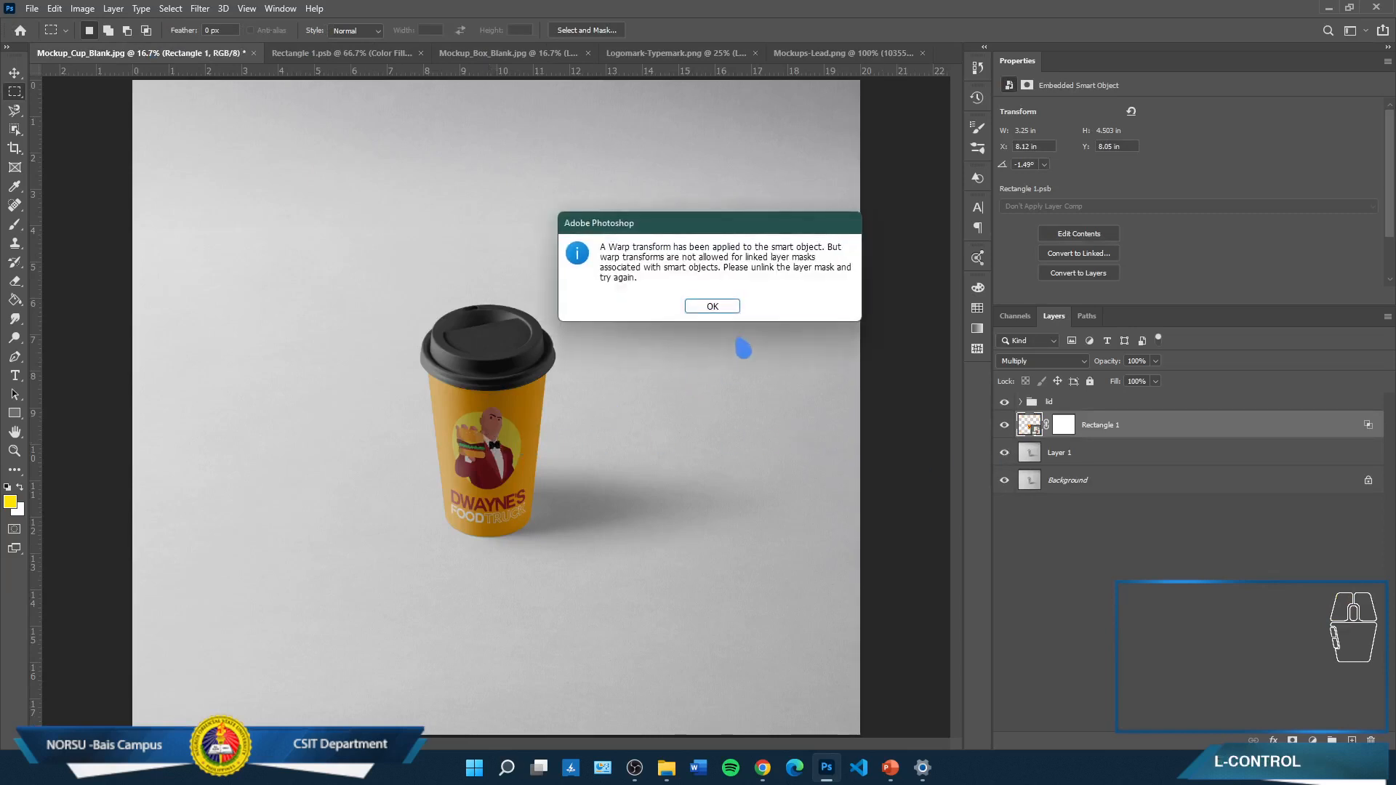
click(736, 306)
key(ctrl+t)
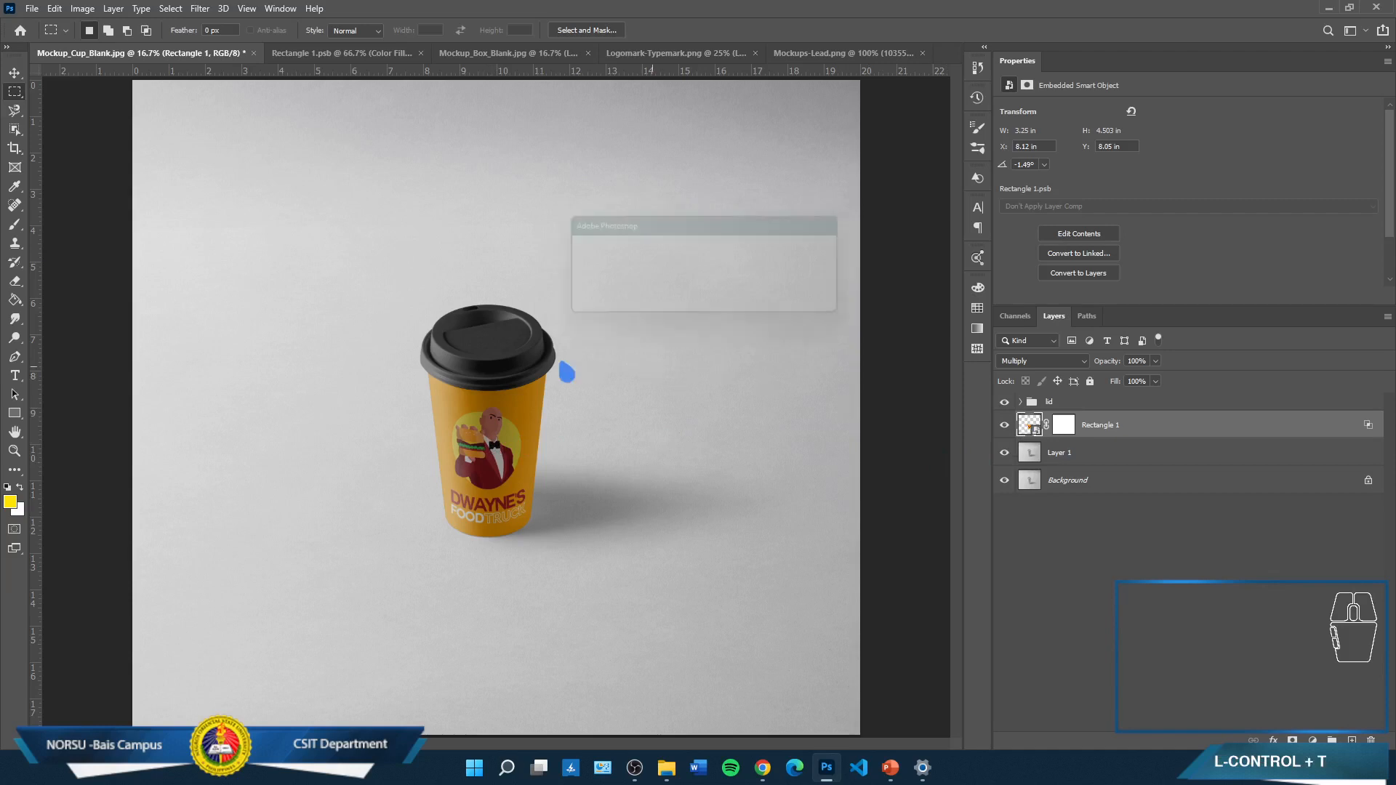
click(735, 306)
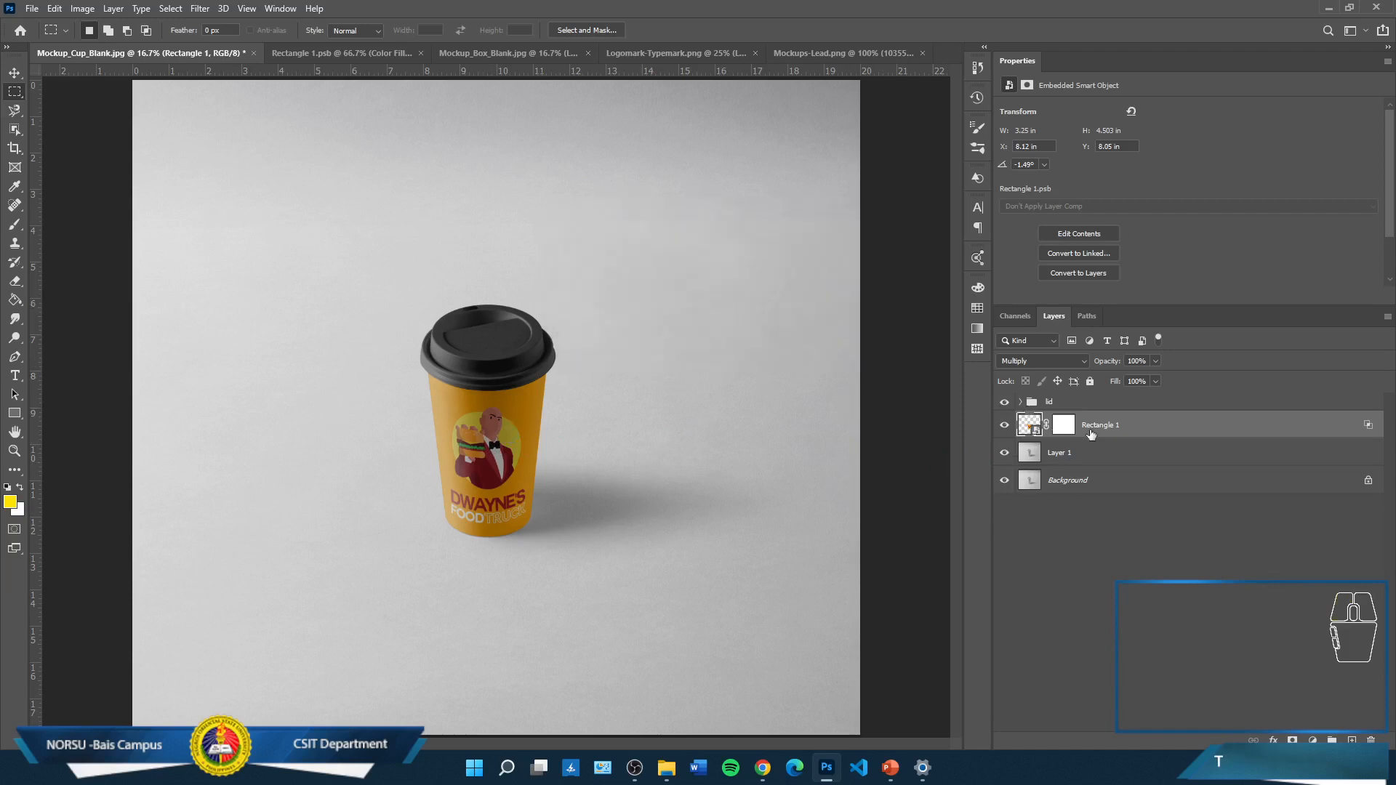
Try the free transform again with Rectangle 1's smart object and its layer mask targeted in turn, and switch to the Move tool
click(1064, 430)
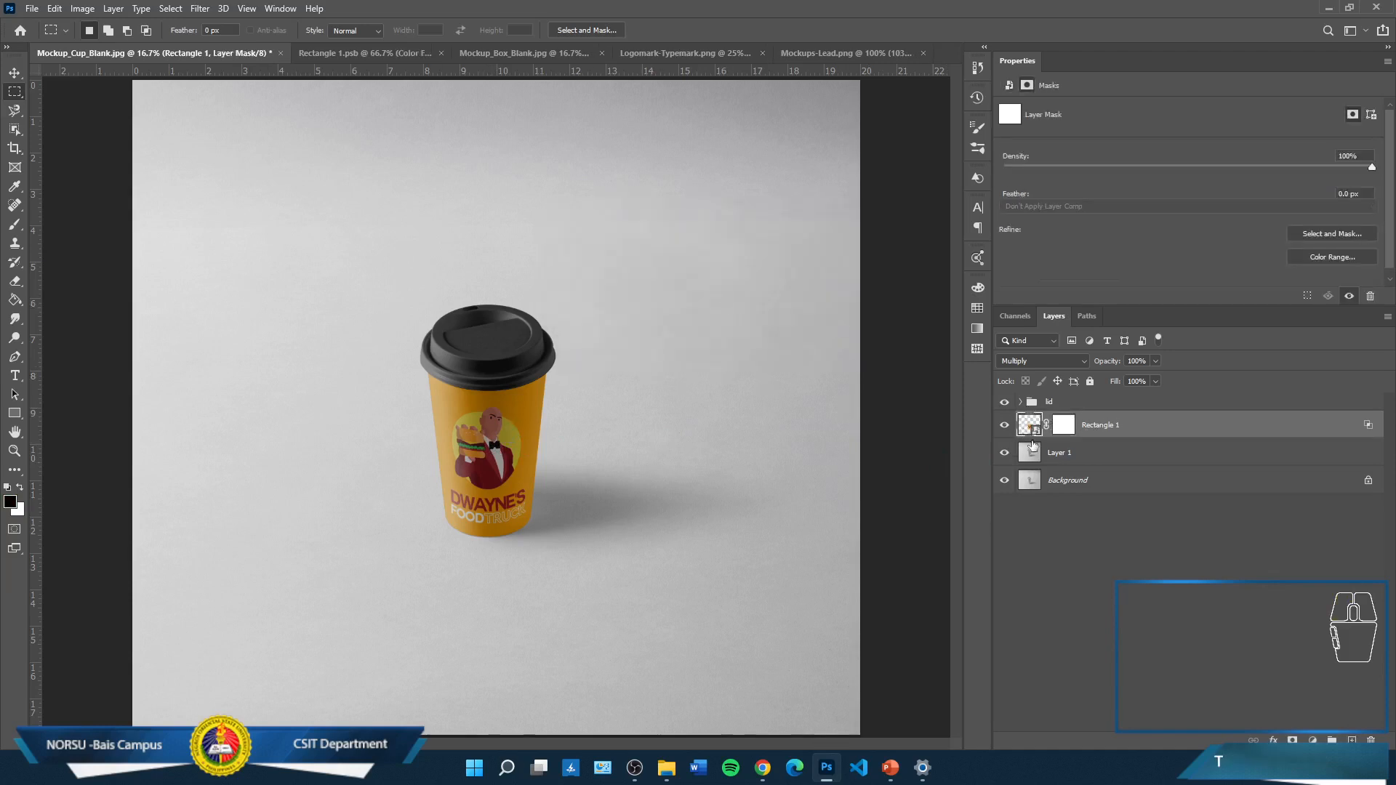
click(1031, 435)
key(ctrl+t)
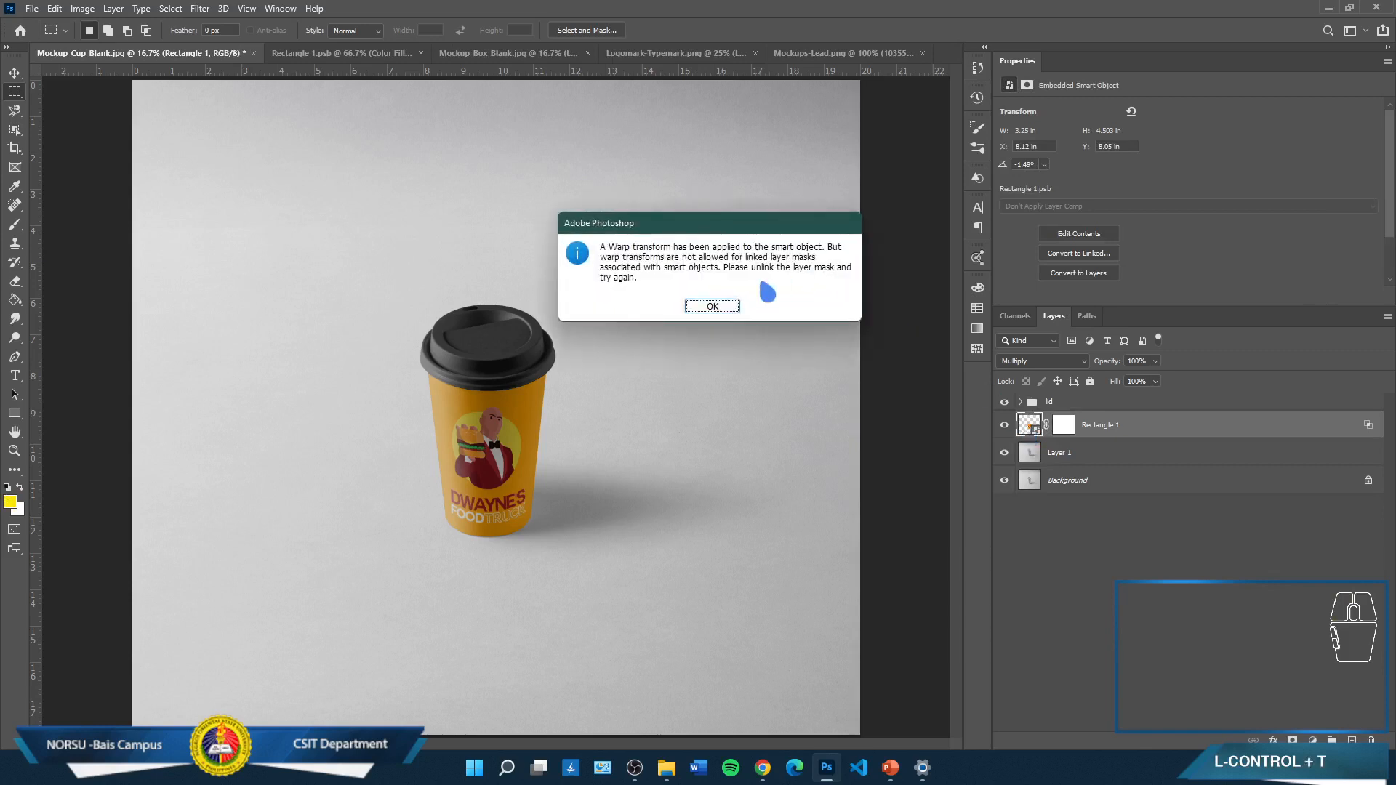
click(731, 307)
key(ctrl+t)
click(726, 308)
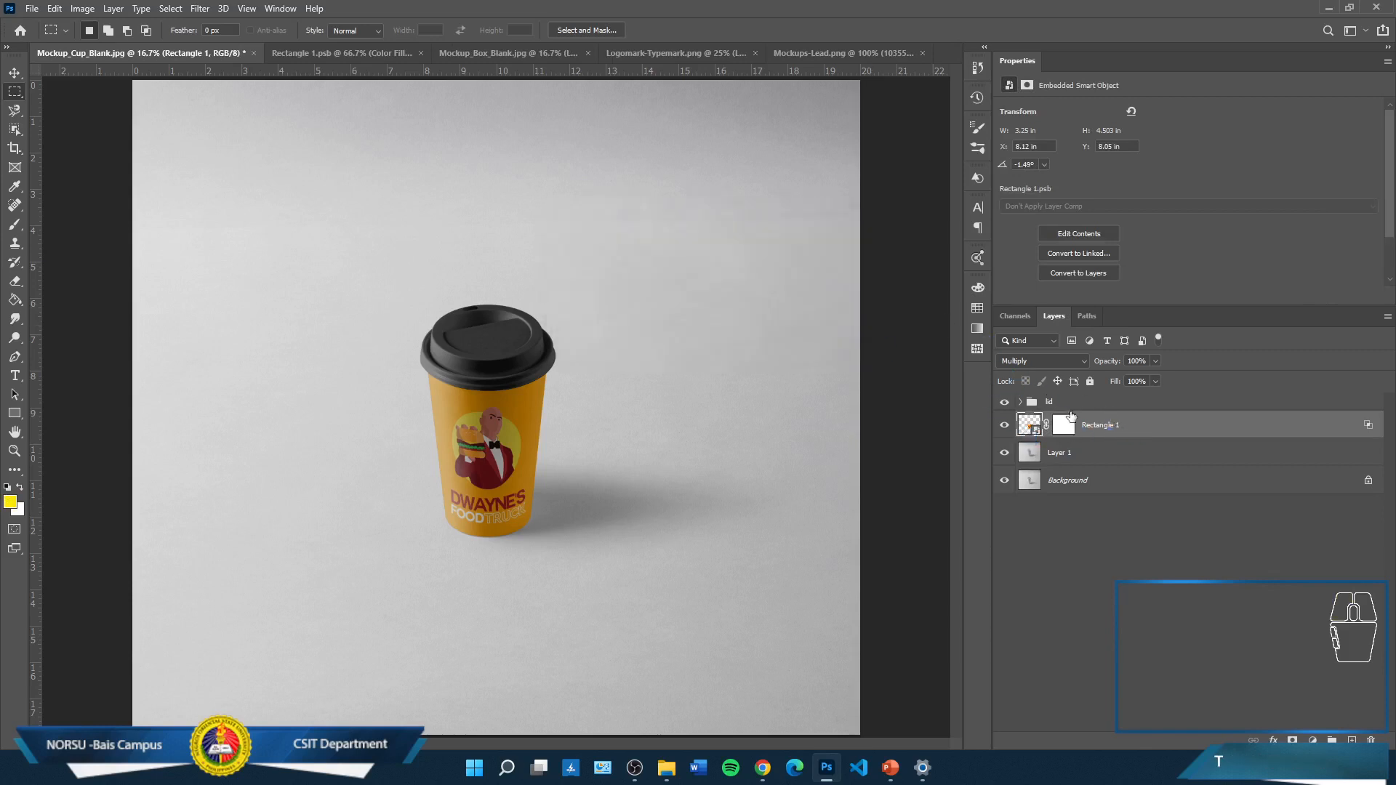
click(1069, 430)
key(ctrl+t)
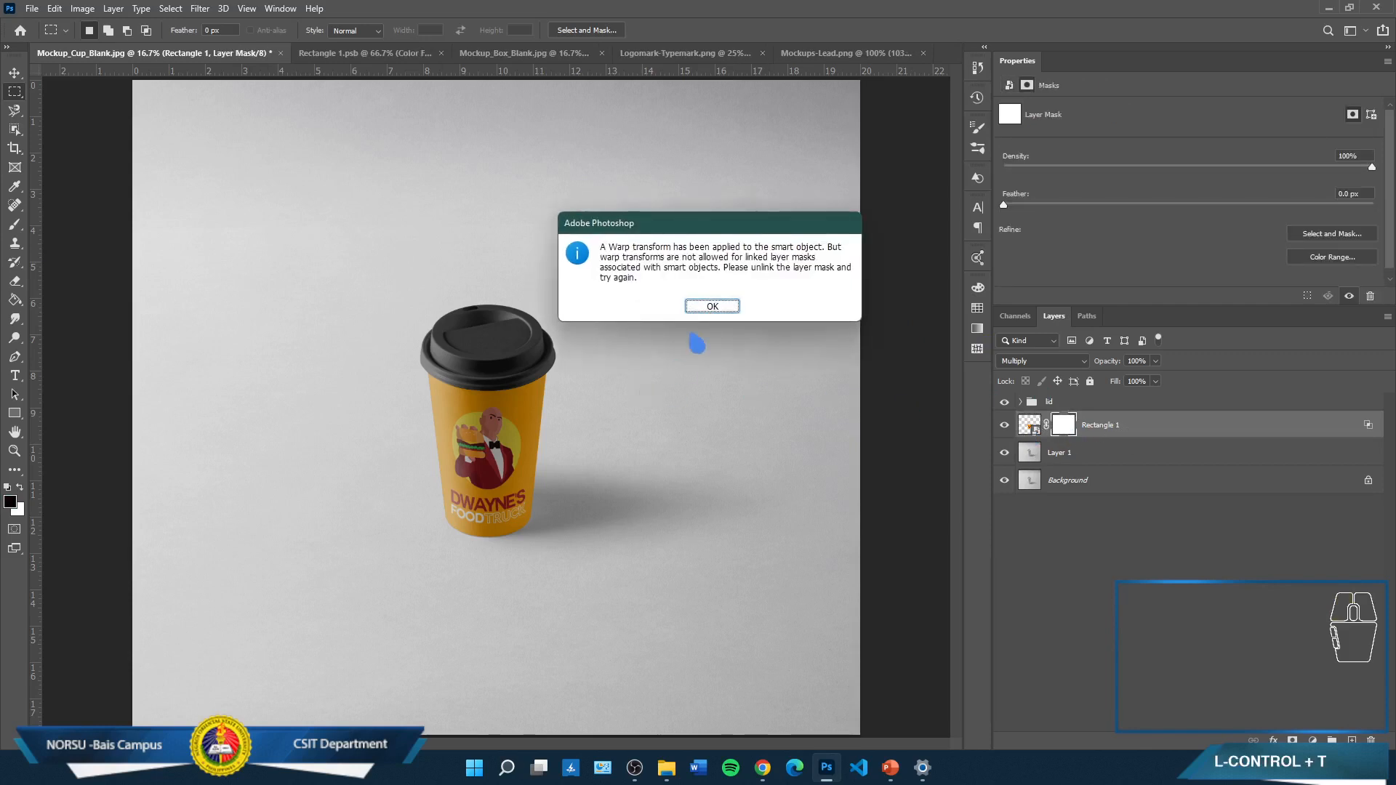
click(712, 306)
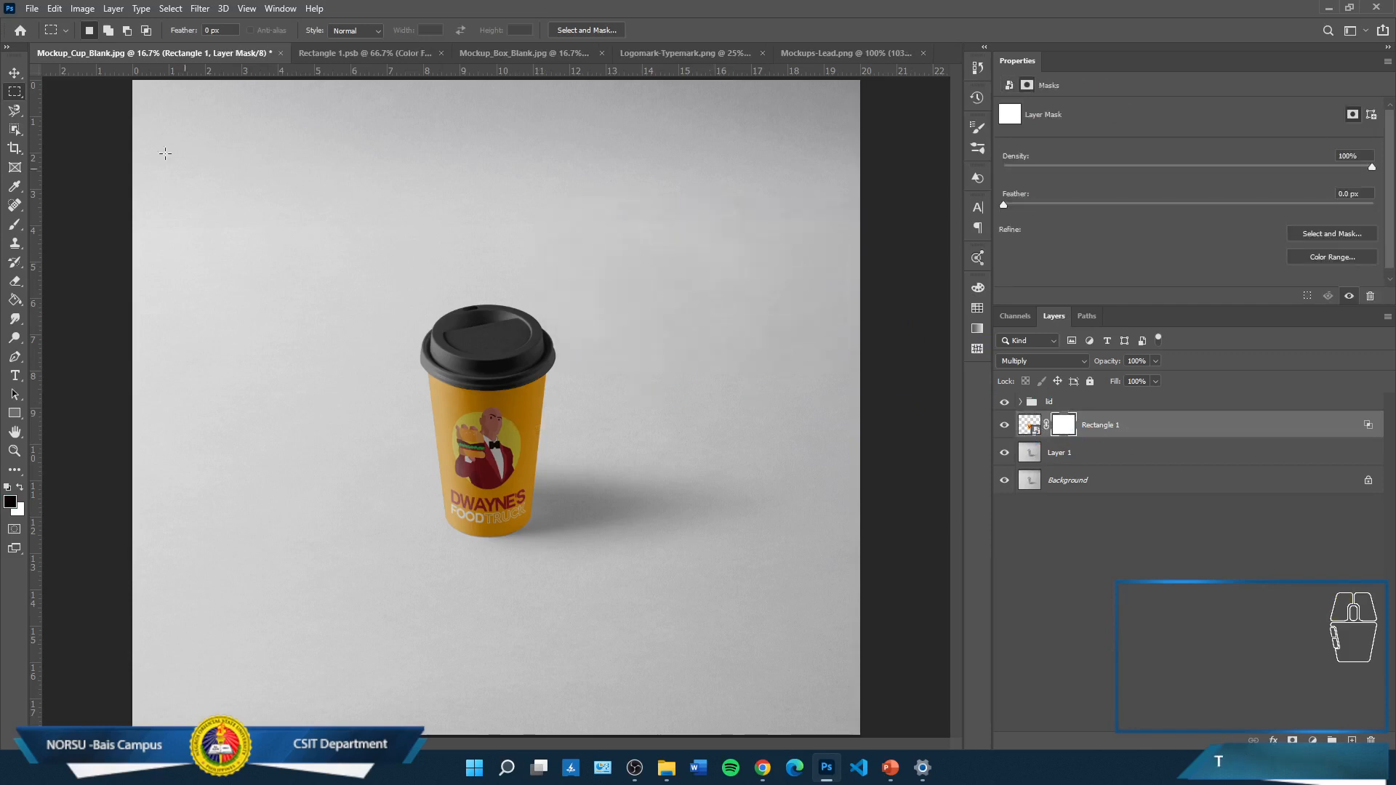
click(14, 73)
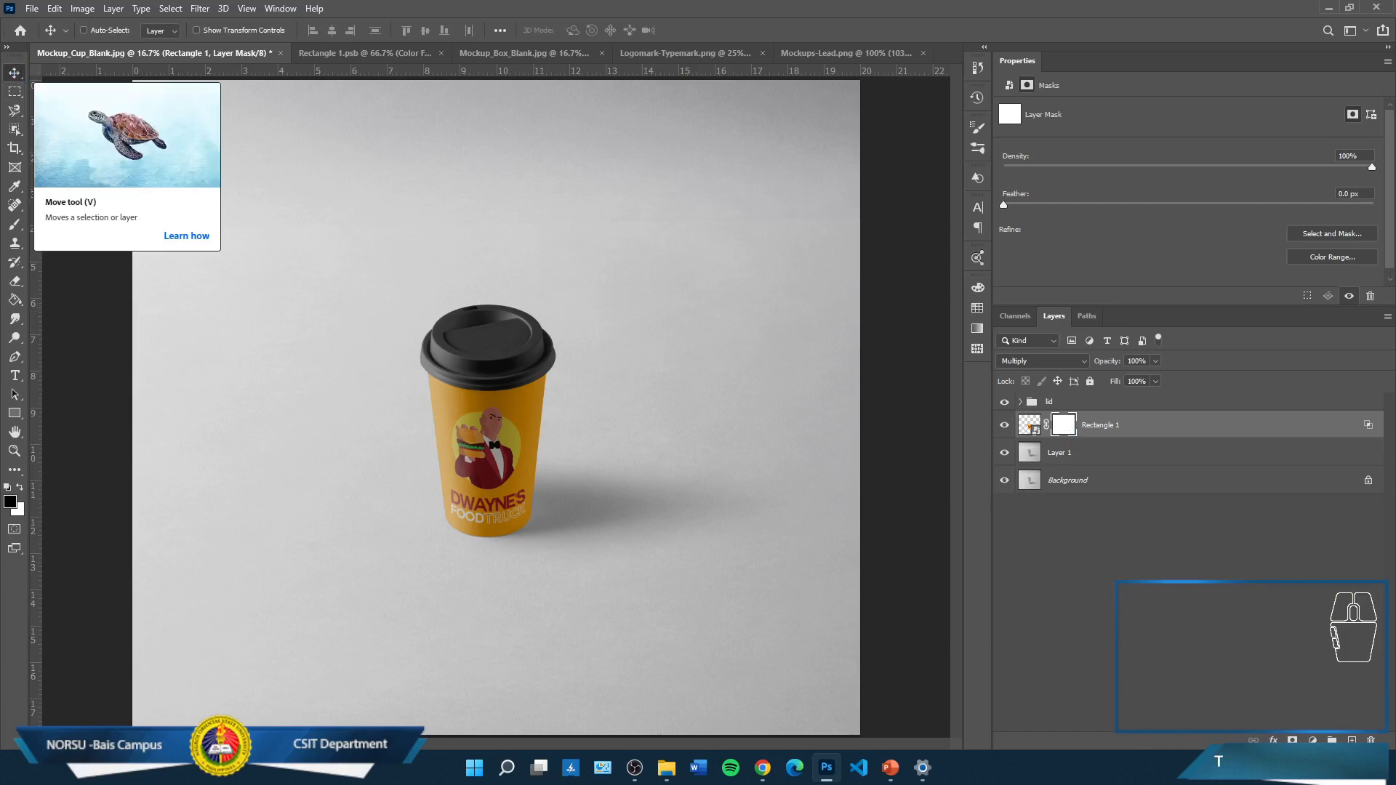
Close Logomark-Typemark.png, review the monitor mockup, and return to the Mockup_Box_Blank.jpg document to look up the Vanishing Point filter
click(763, 53)
click(765, 54)
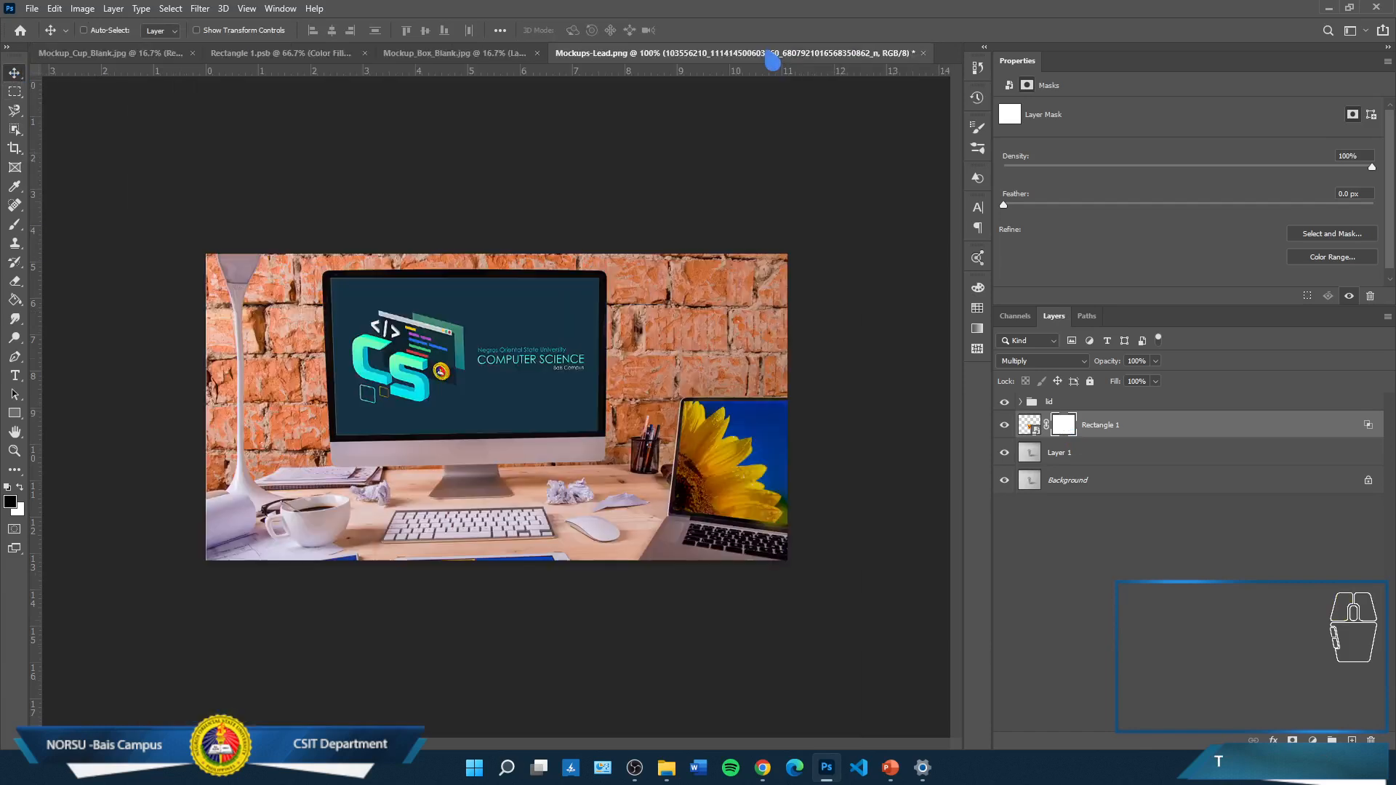
click(474, 57)
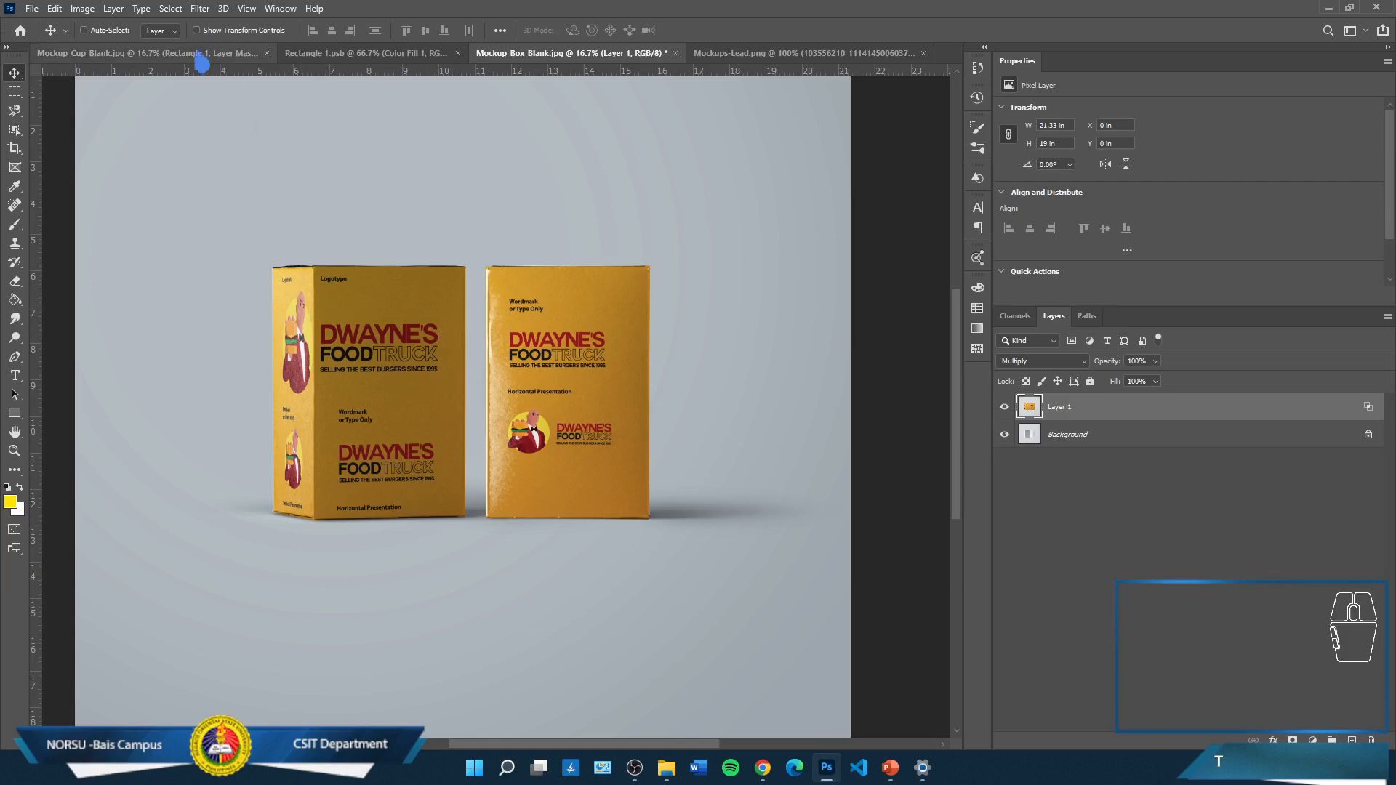
click(201, 9)
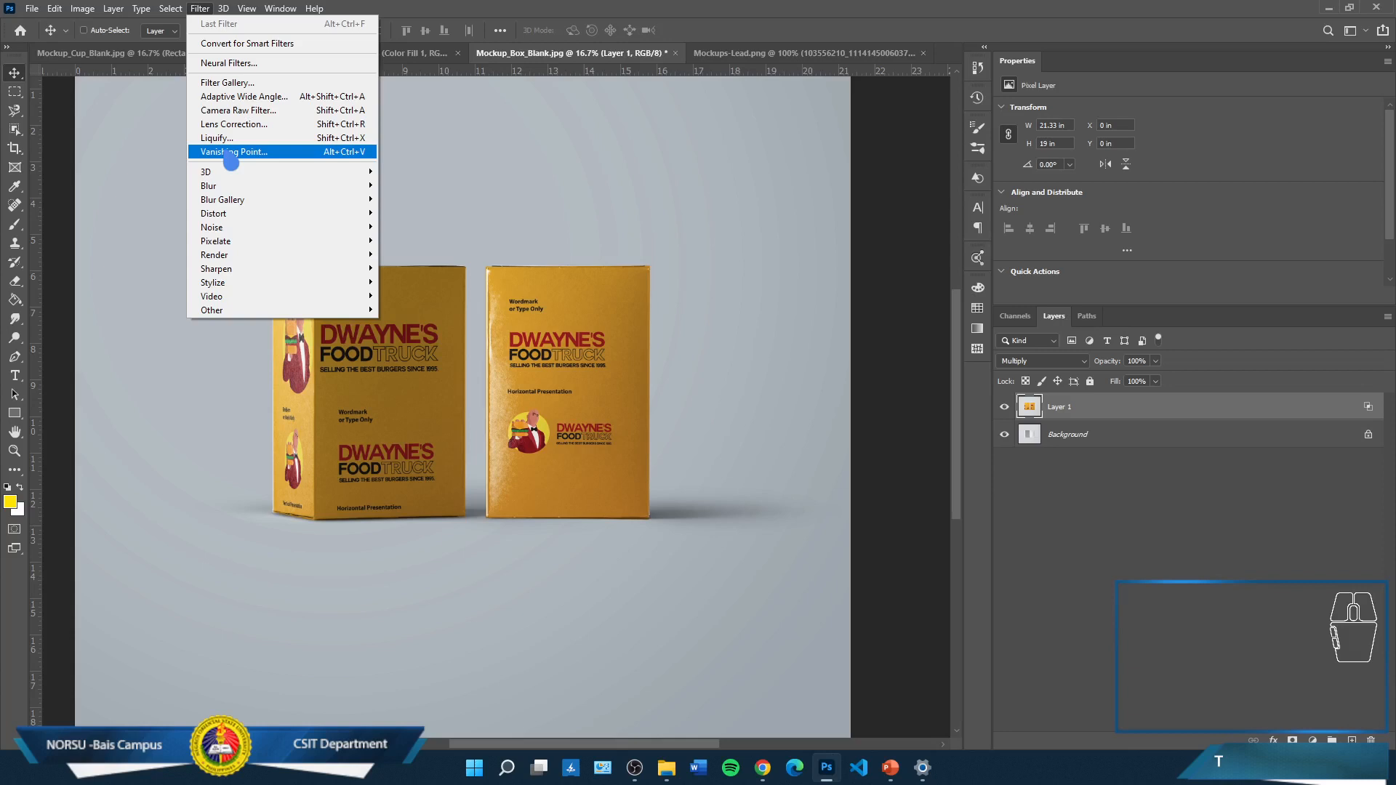
Open the Vanishing Point filter on the box mockup's Layer 1 and examine the perspective planes
click(250, 152)
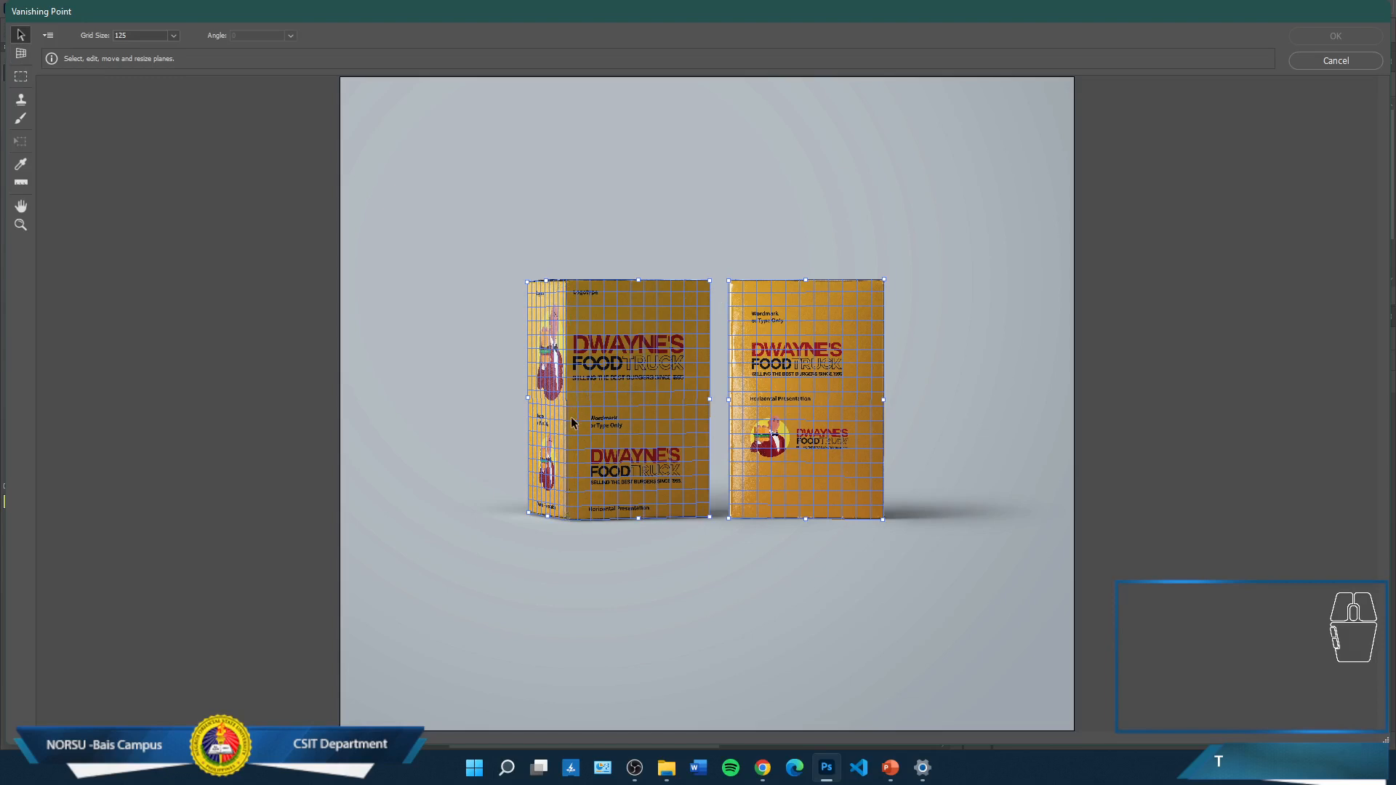
key(ctrl)
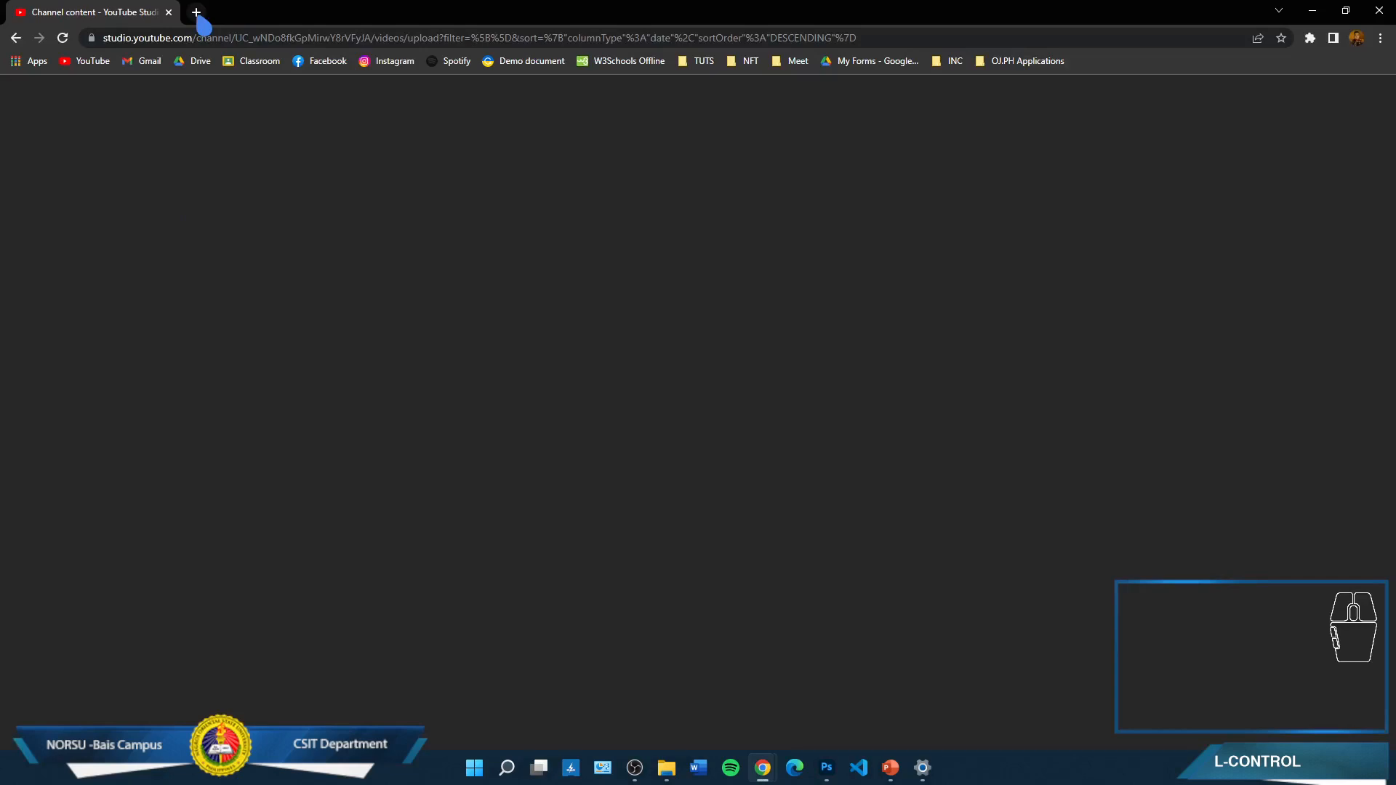
Switch to Chrome and search Google in a new tab for concrete stairs
click(196, 13)
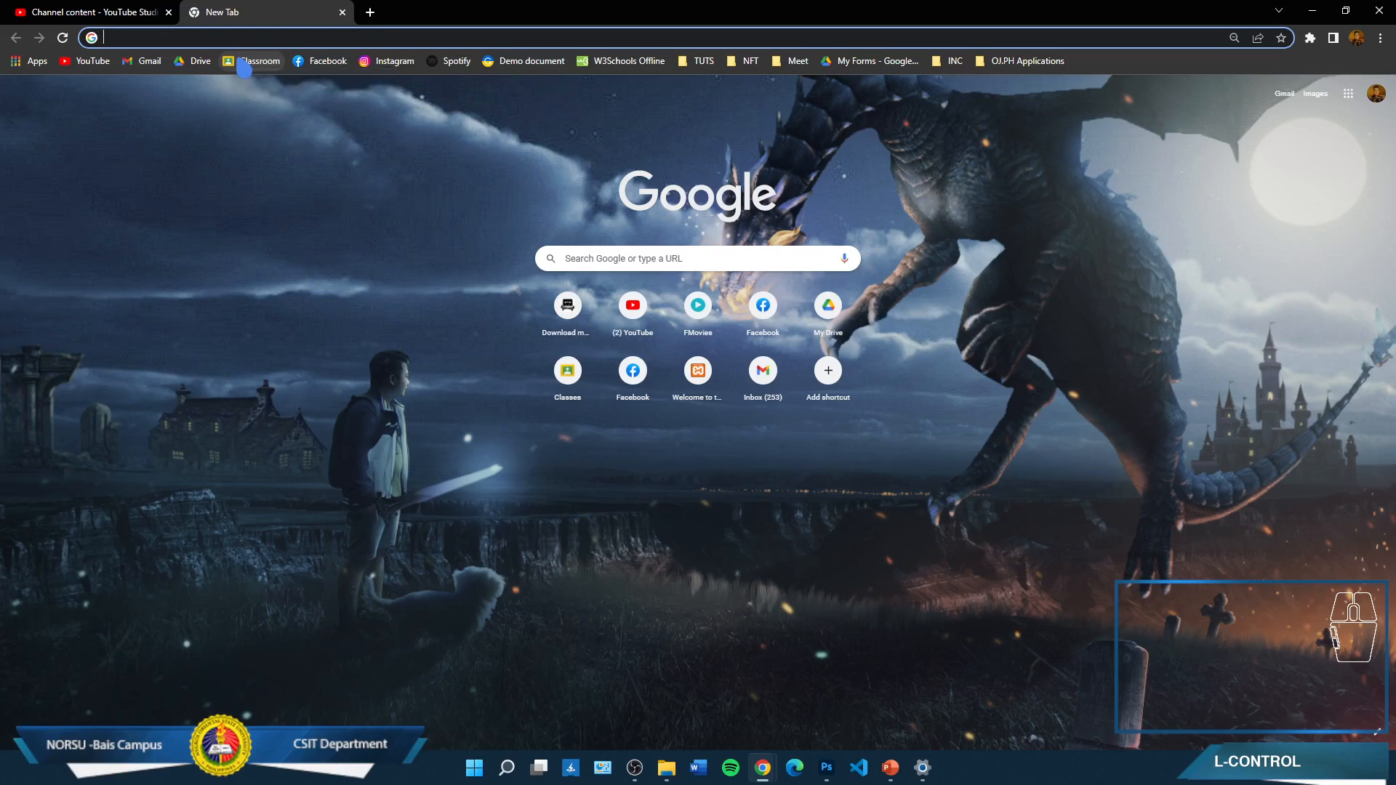
text(s)
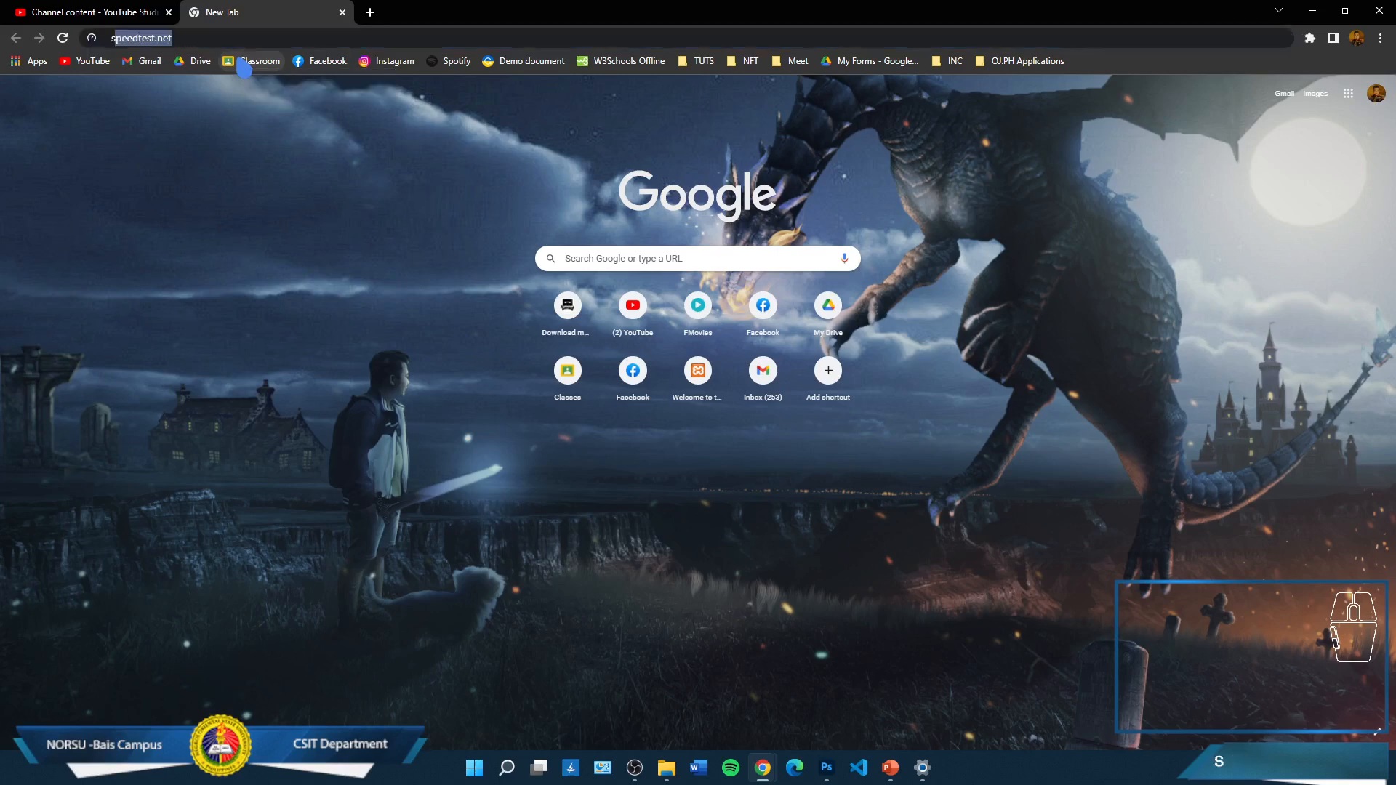
key(BackSpace)
key(BackSpace)
text(concrete st)
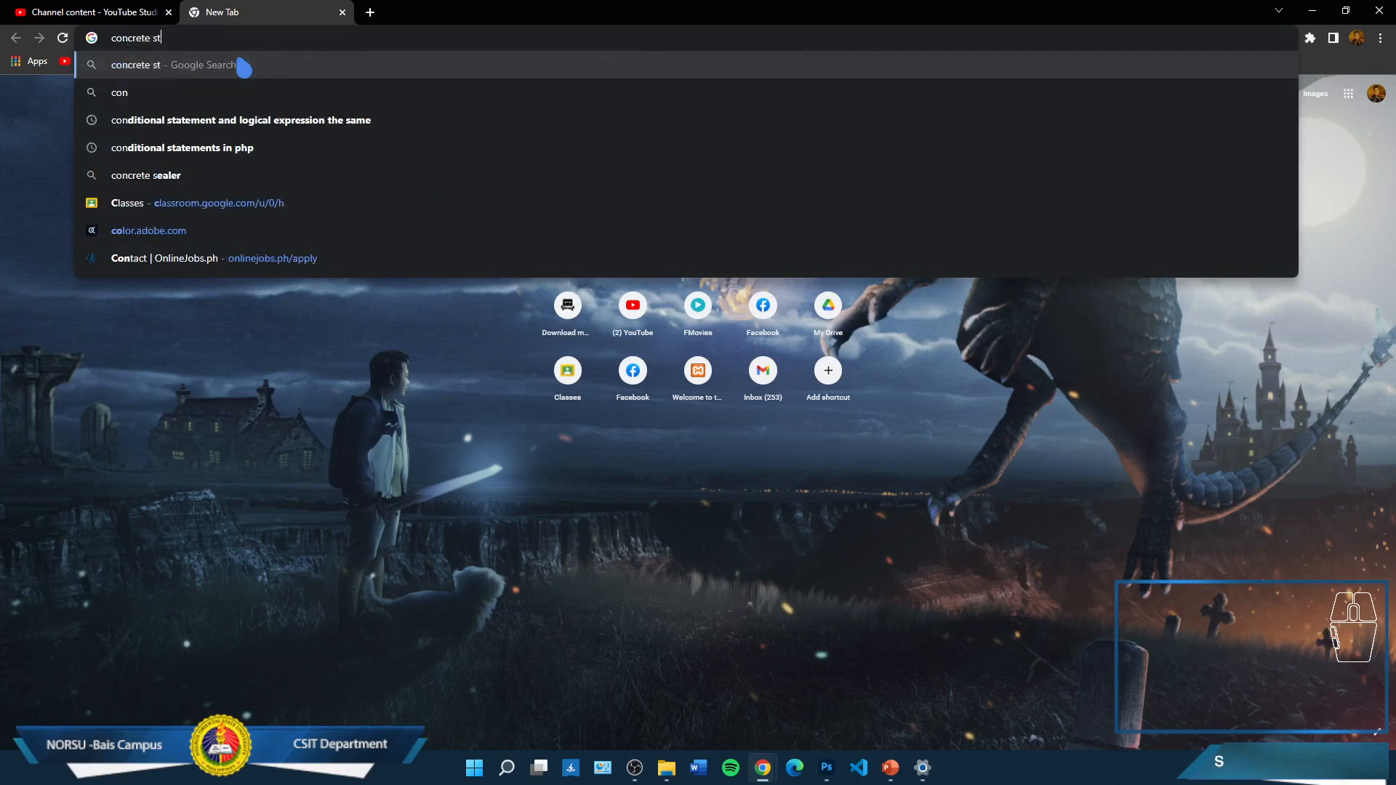
text(airs)
key(Return)
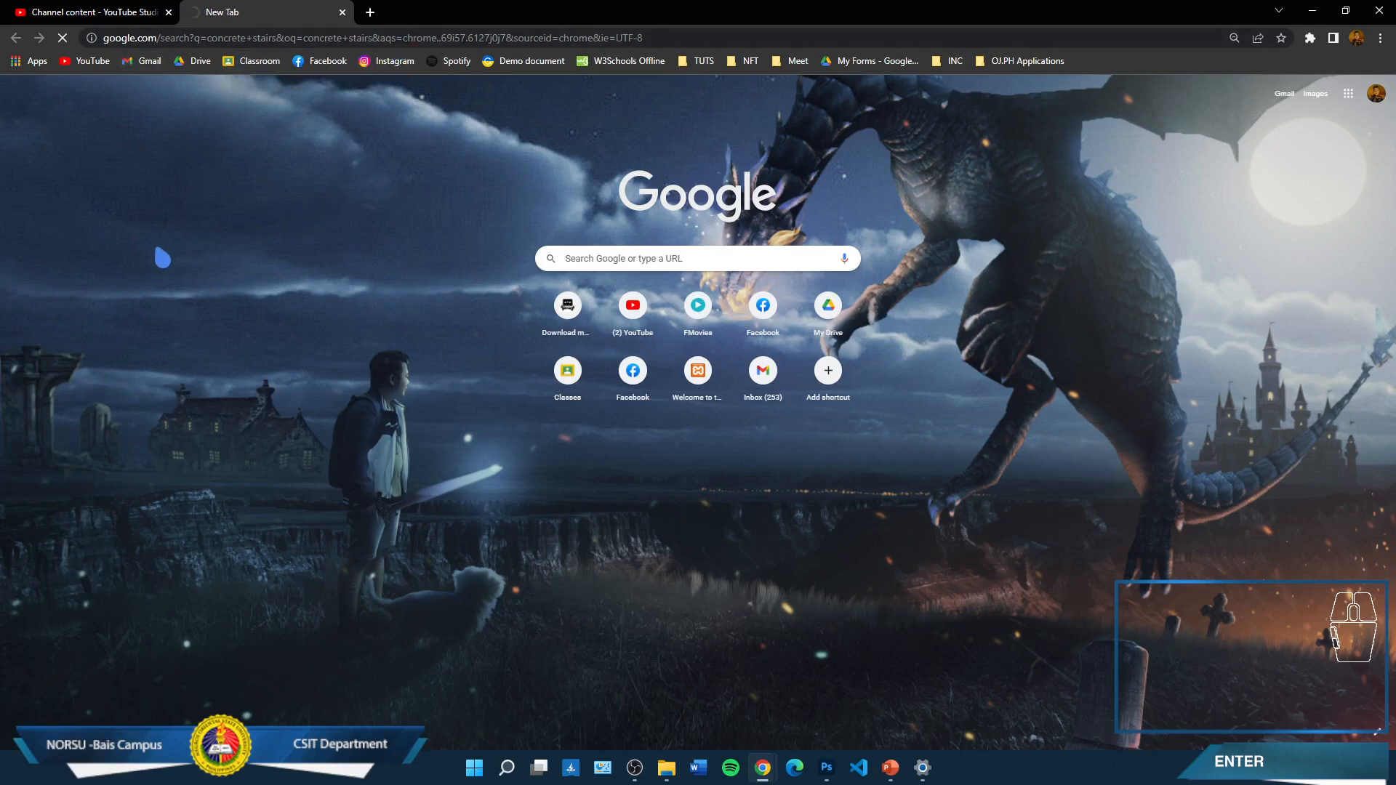
Cancel the Vanishing Point filter in Photoshop, and return to Chrome to open an image from the concrete stairs results
click(827, 769)
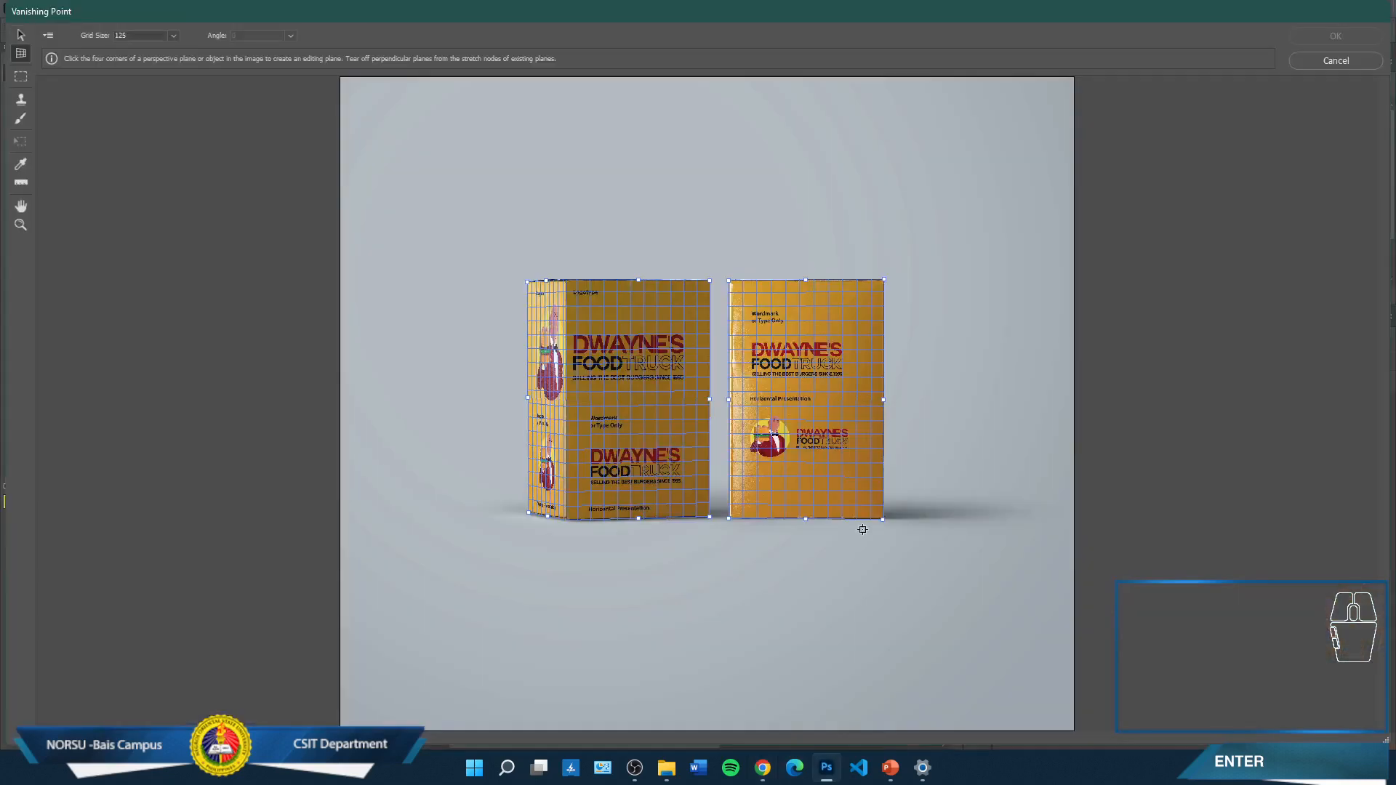
click(1341, 61)
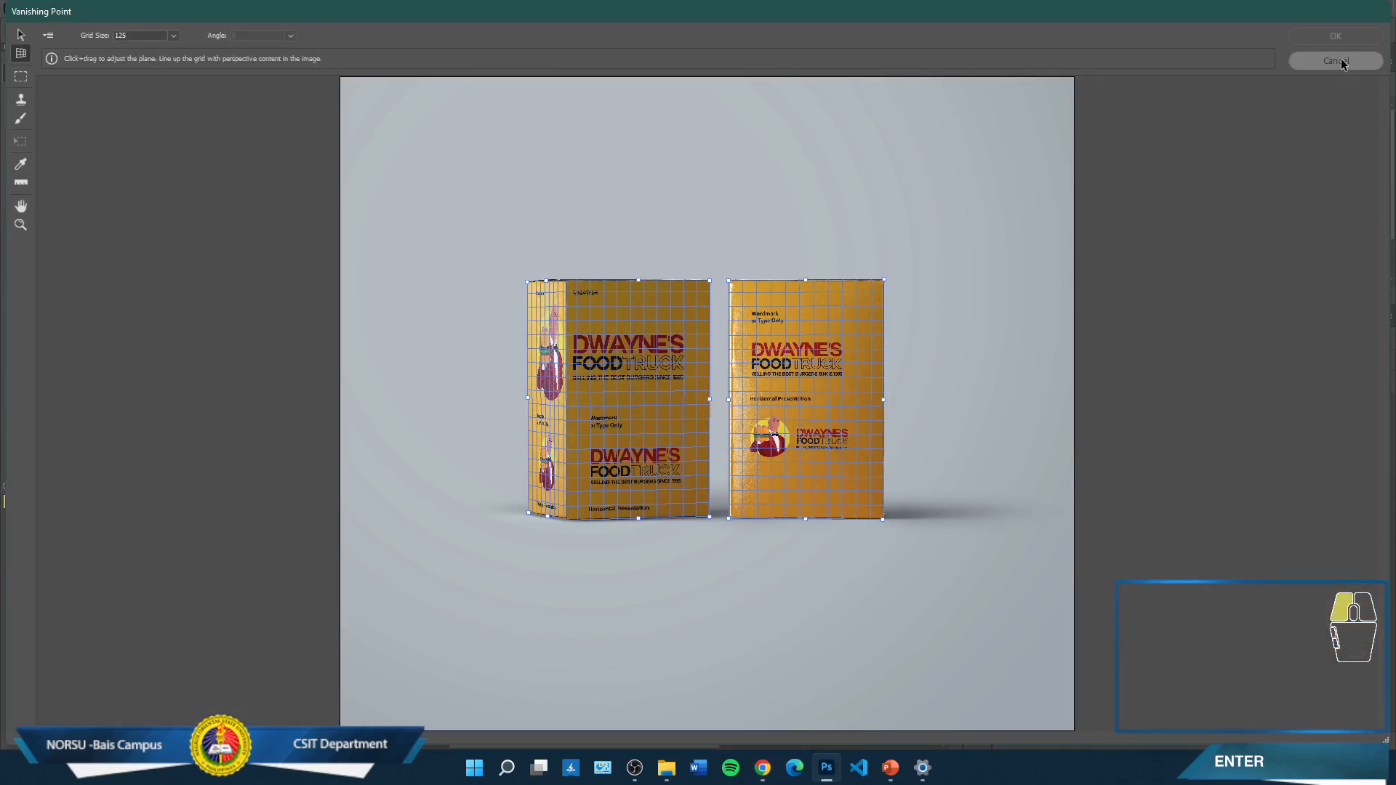
key(alt+Tab)
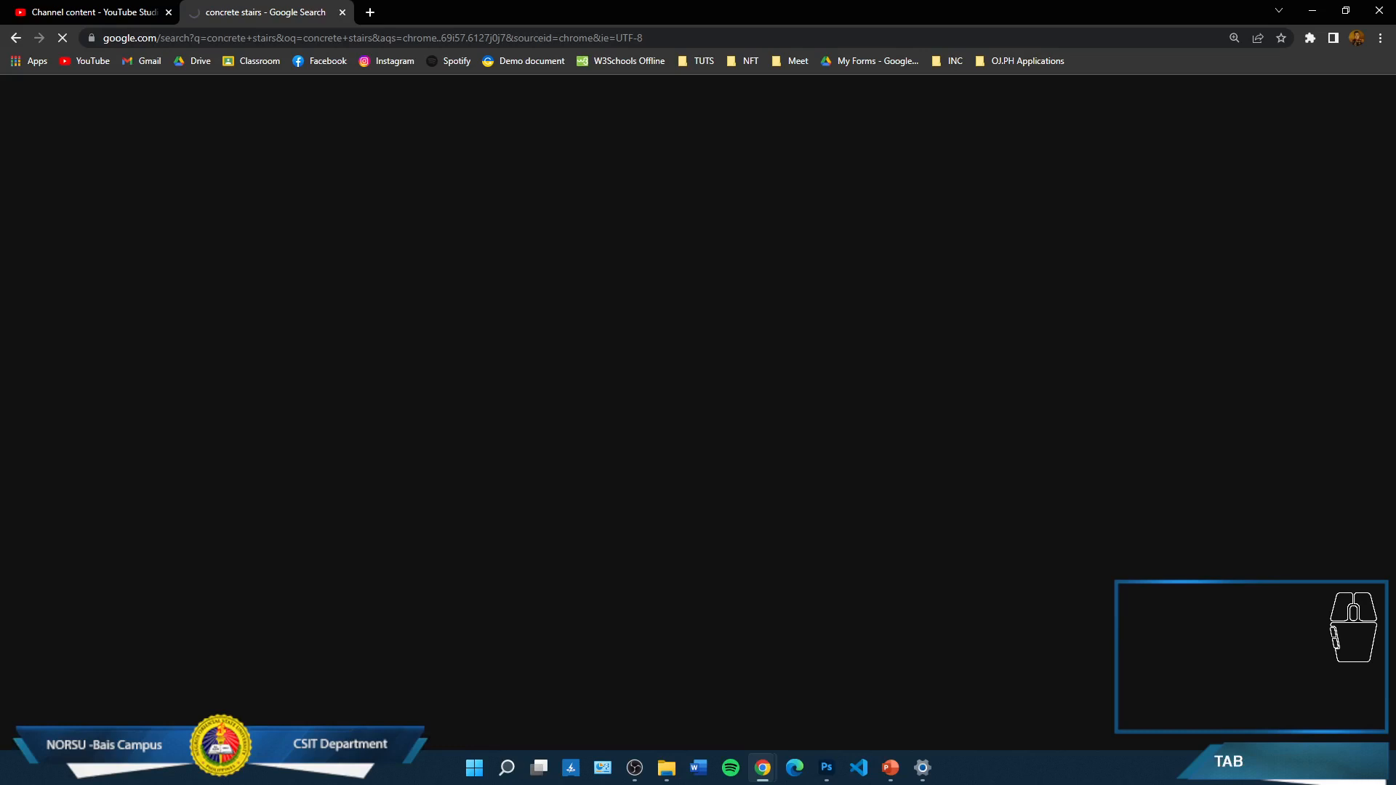
key(alt+Tab)
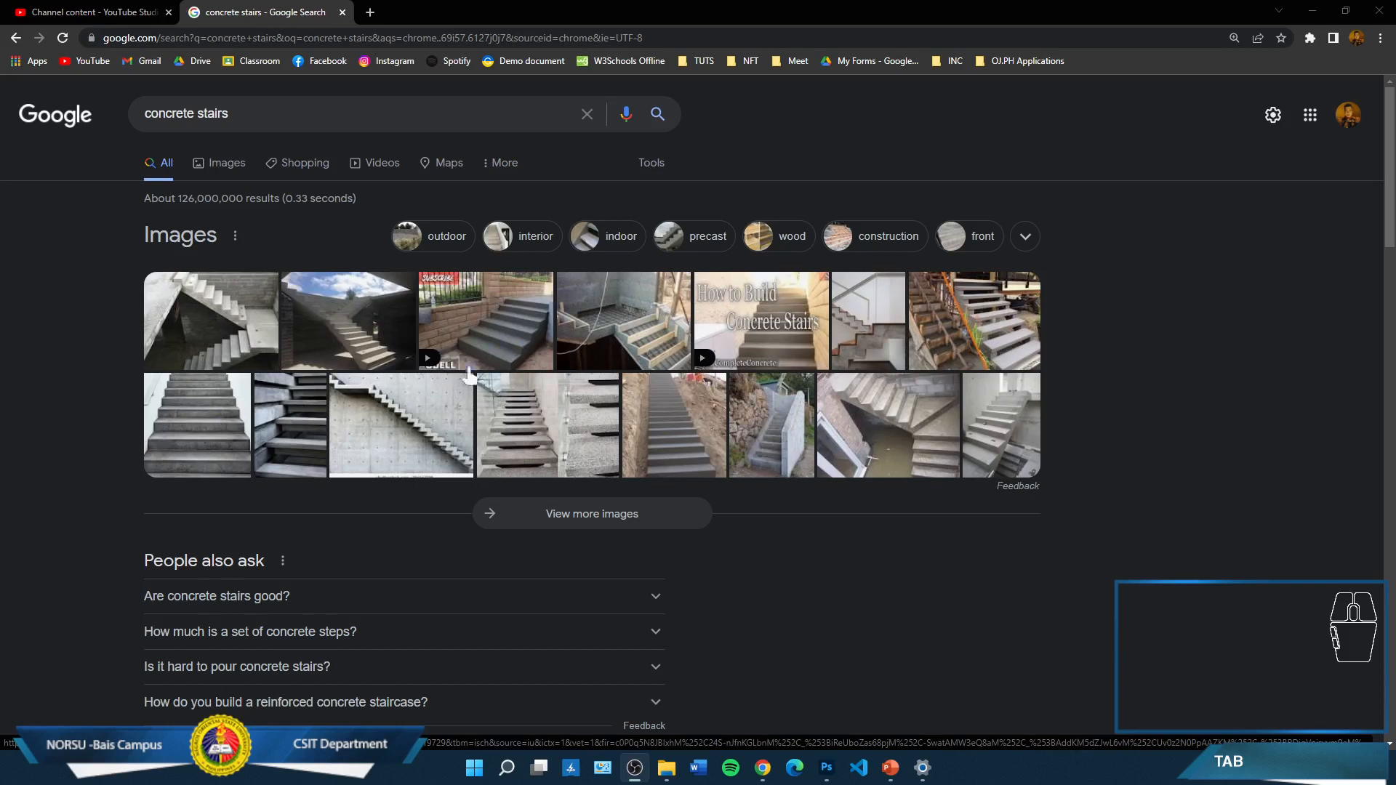
click(228, 430)
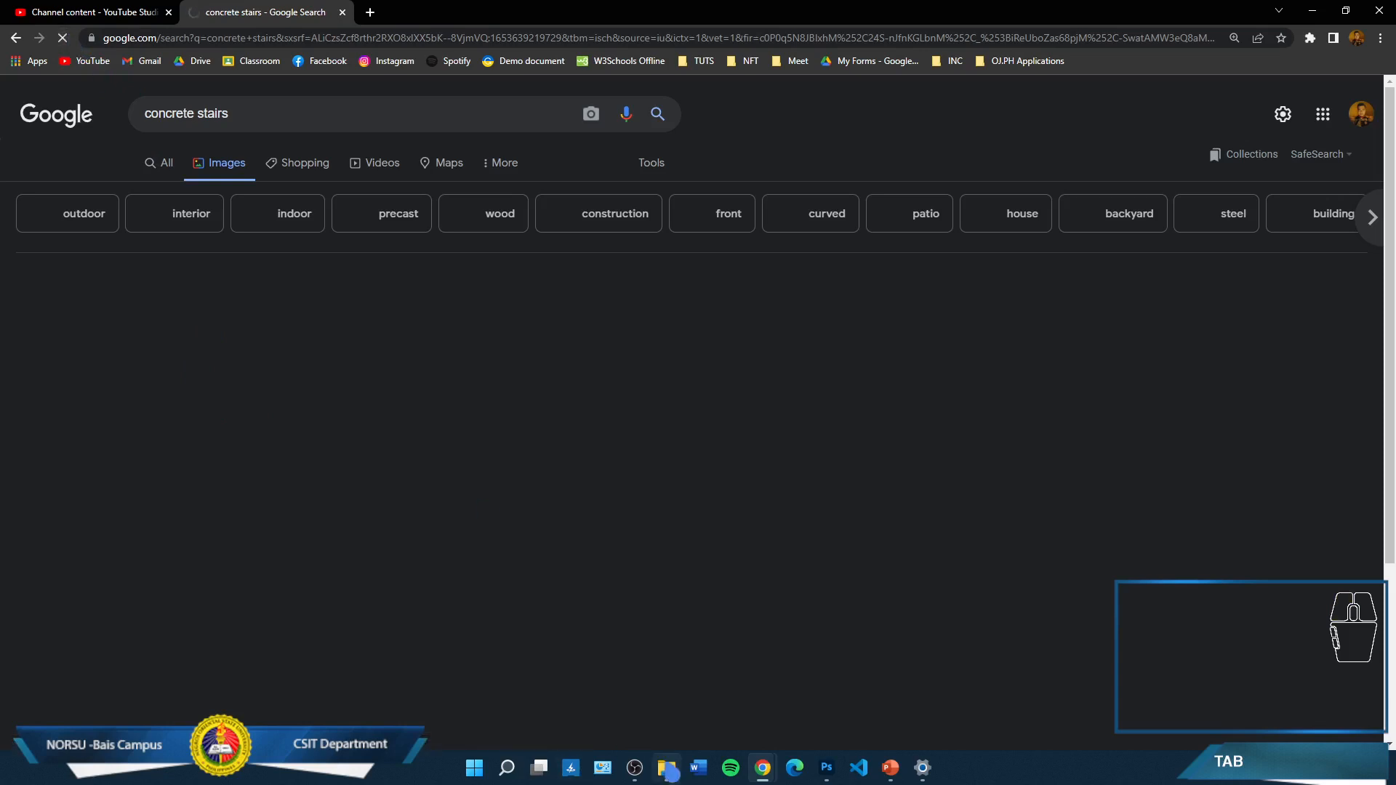
click(666, 767)
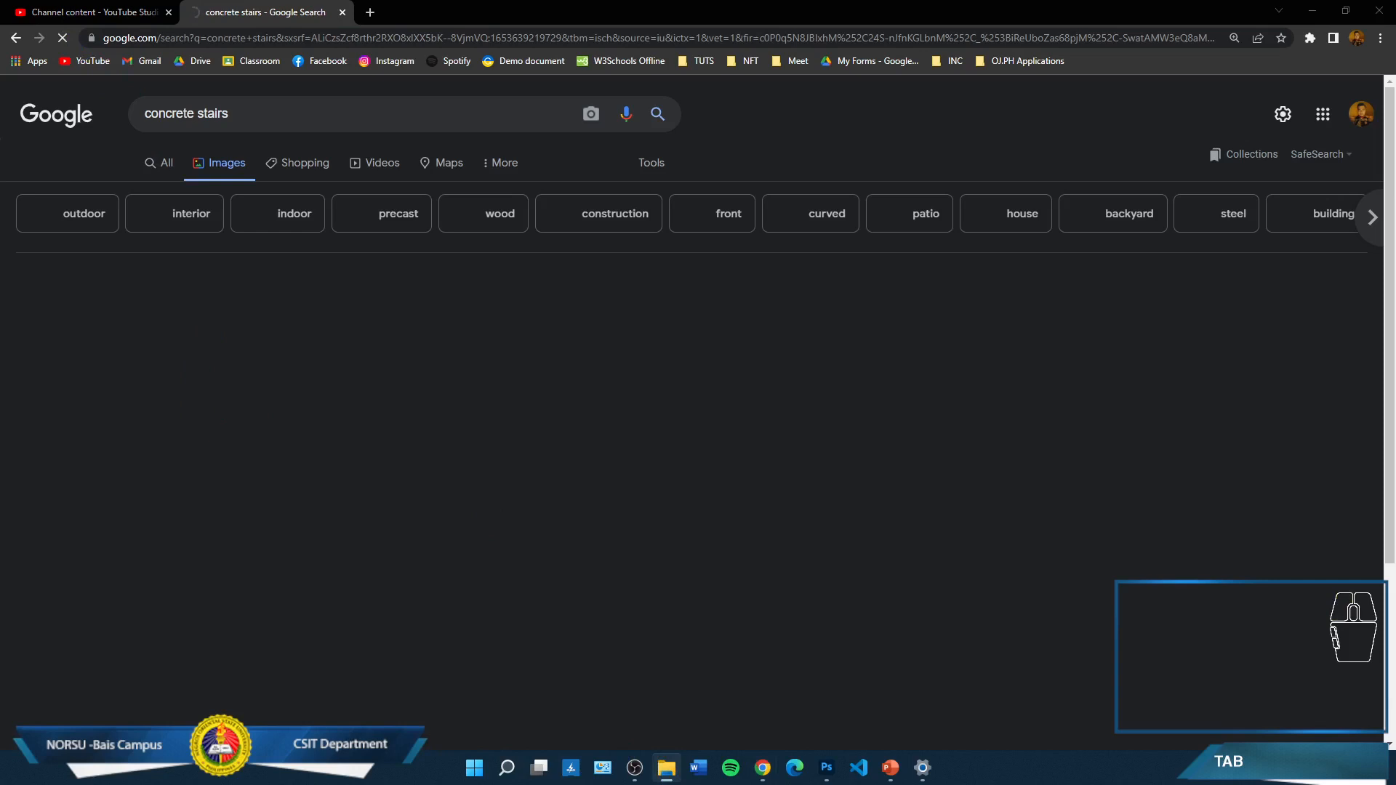
drag(0, 150, 536, 204)
click(535, 582)
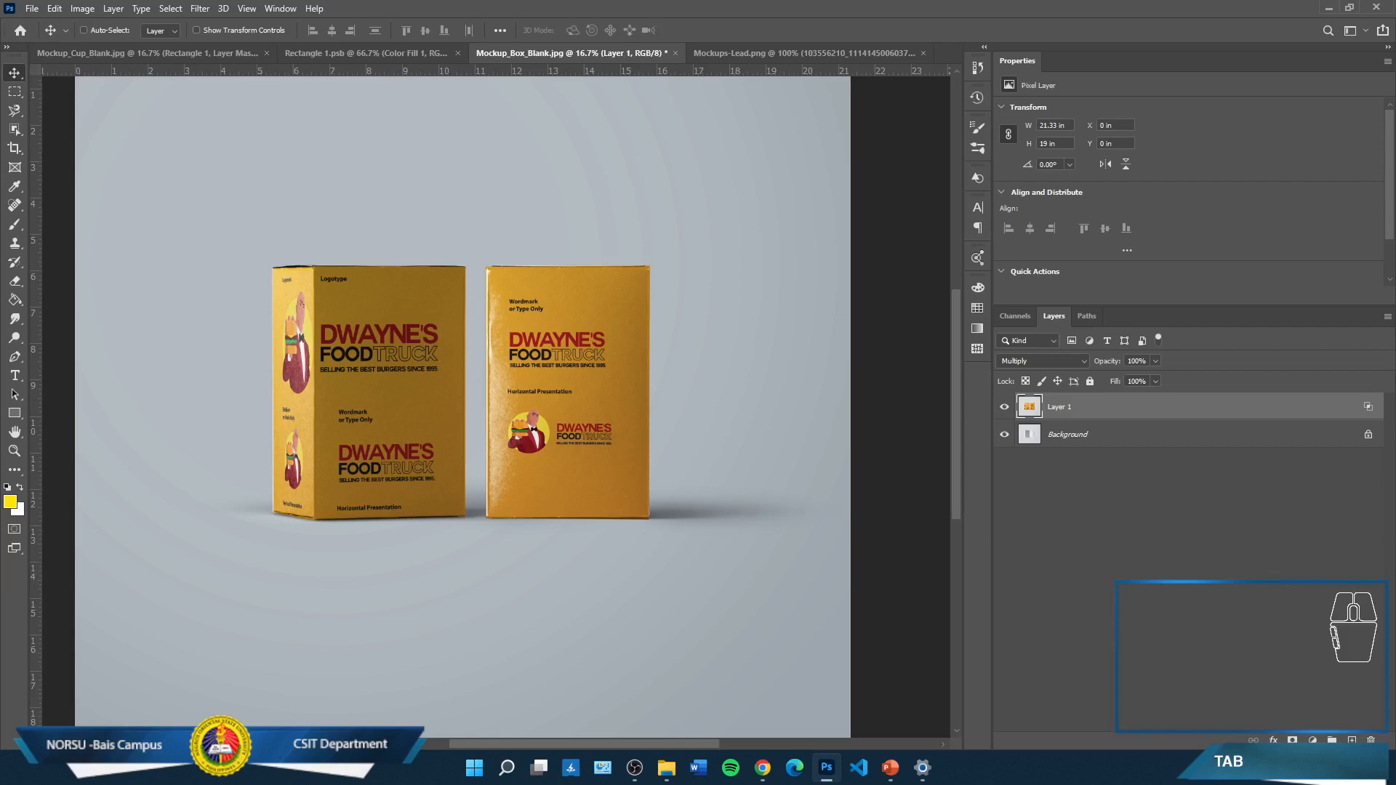
click(762, 767)
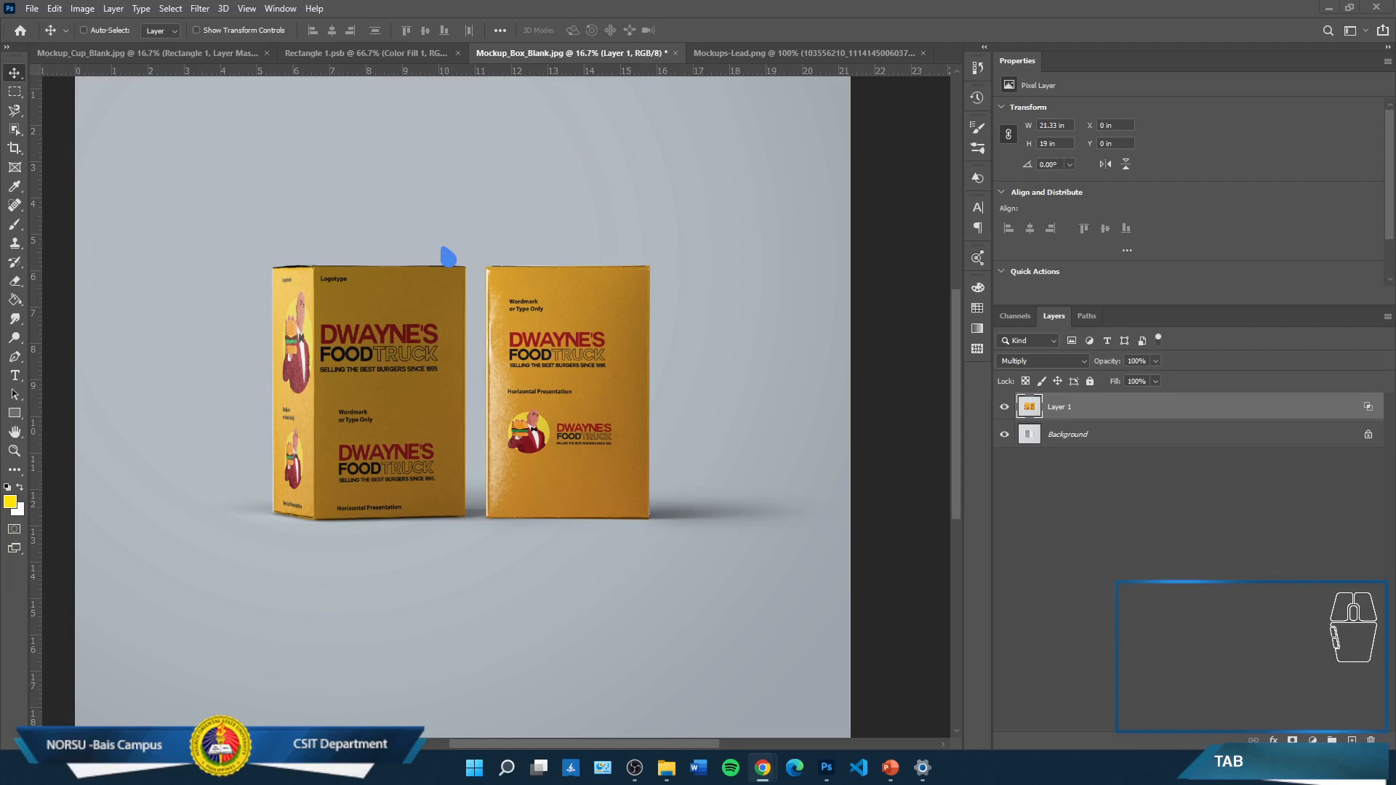
Review the Mockups-Lead.png, Mockup_Cup_Blank.jpg, Rectangle 1.psb and Mockup_Box_Blank.jpg documents in turn
click(732, 56)
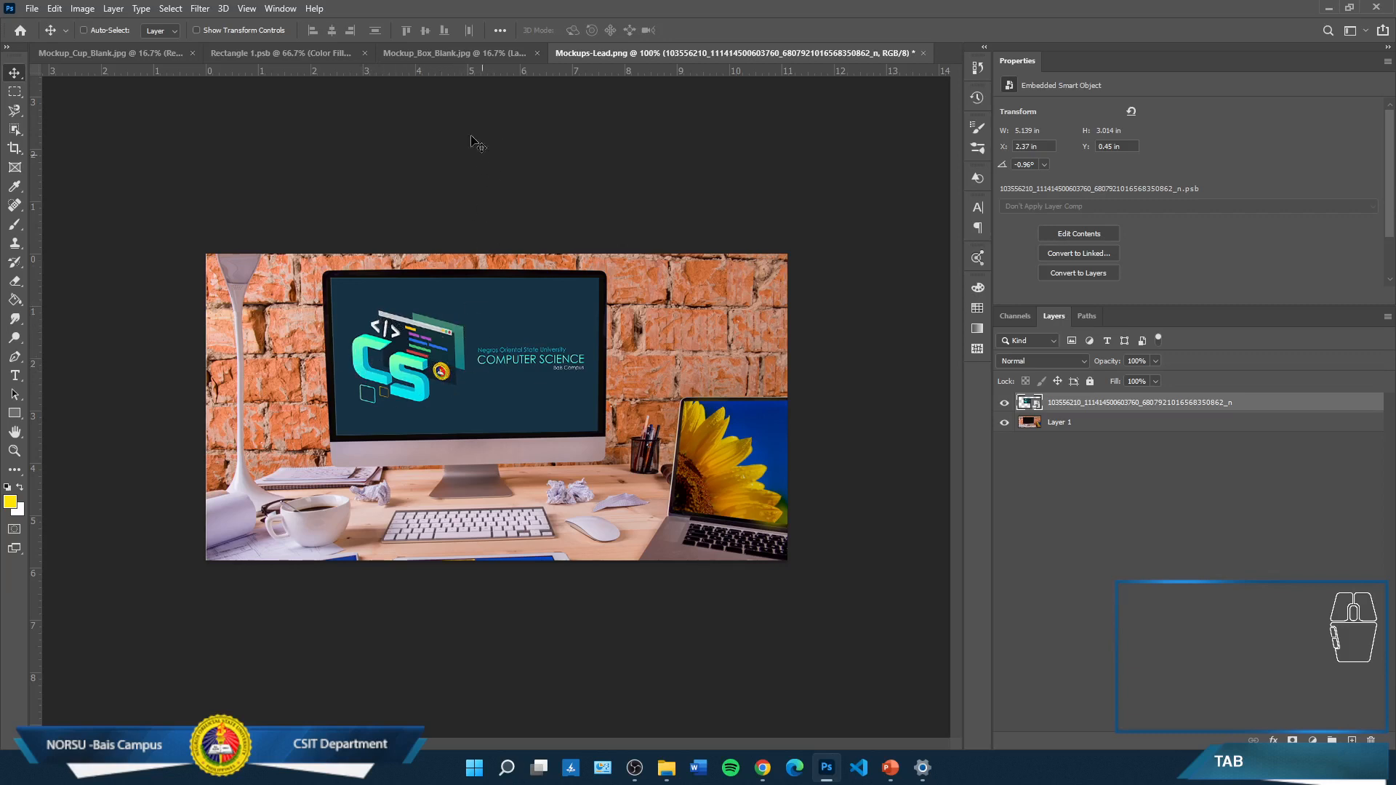
click(145, 53)
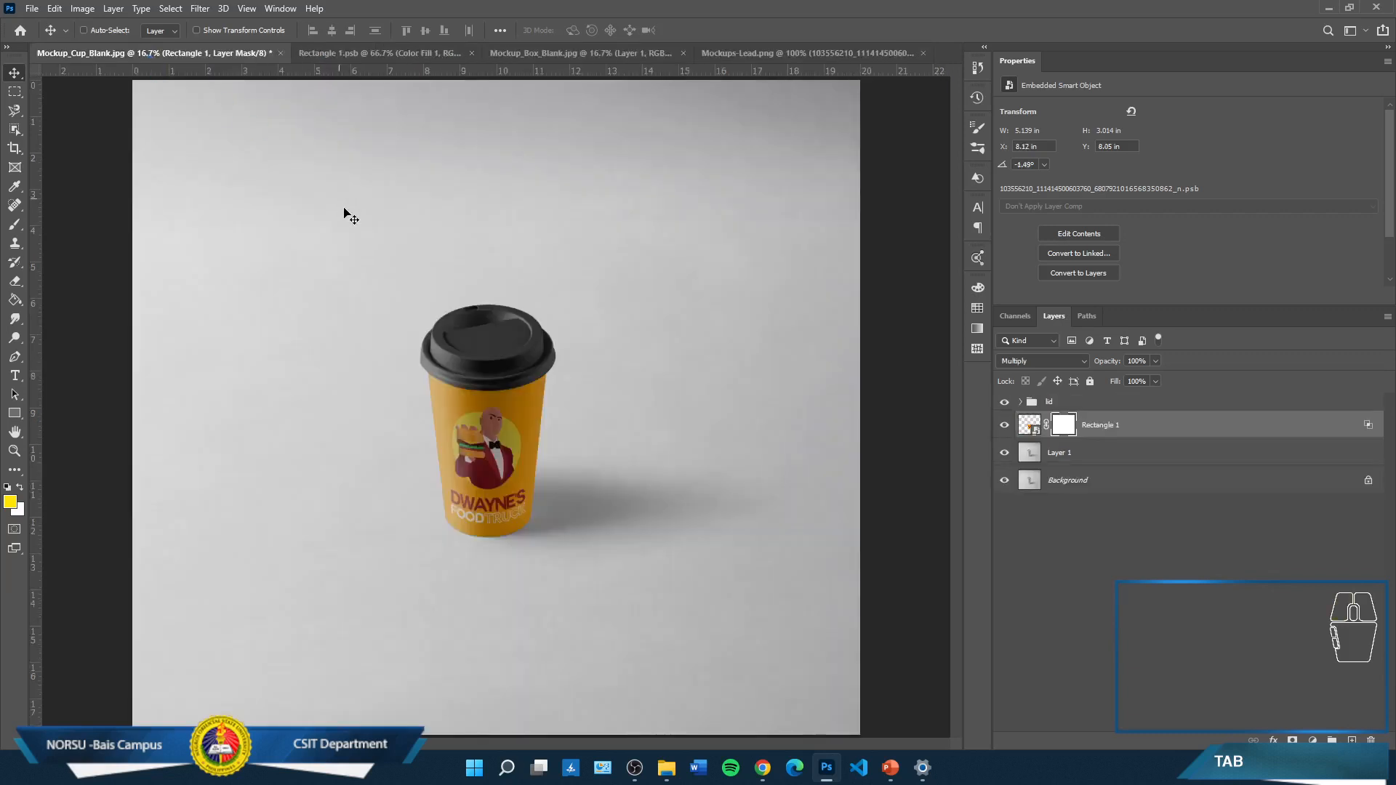
key(d)
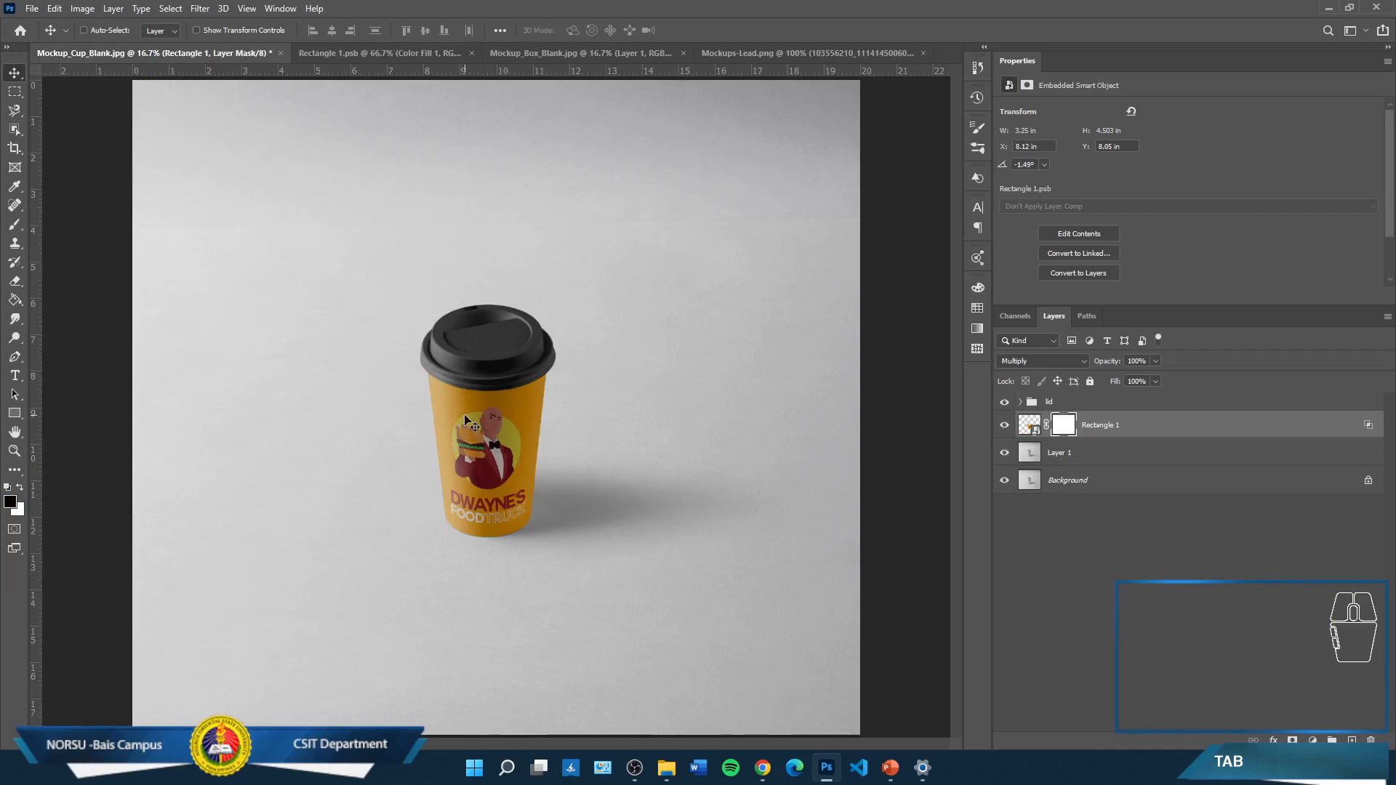
click(407, 54)
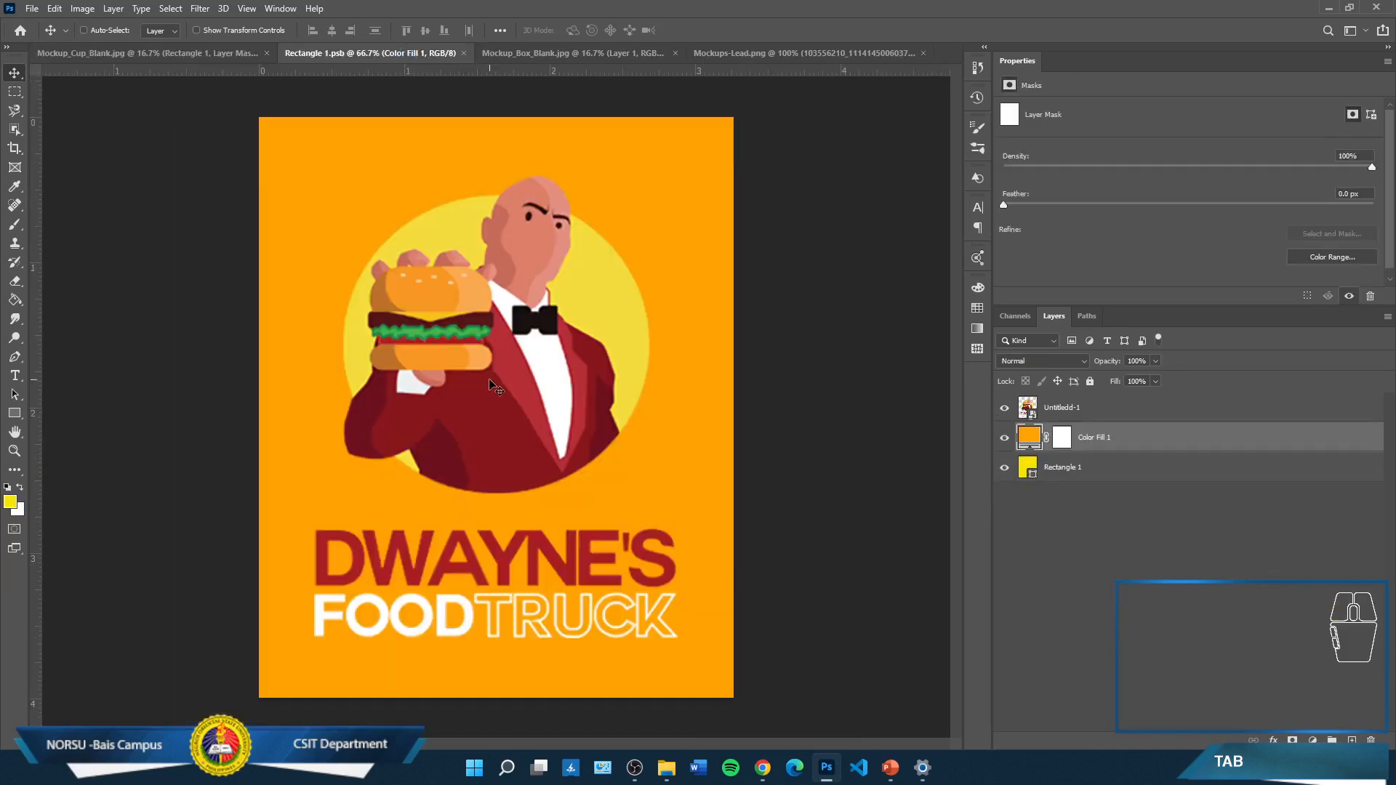
click(587, 53)
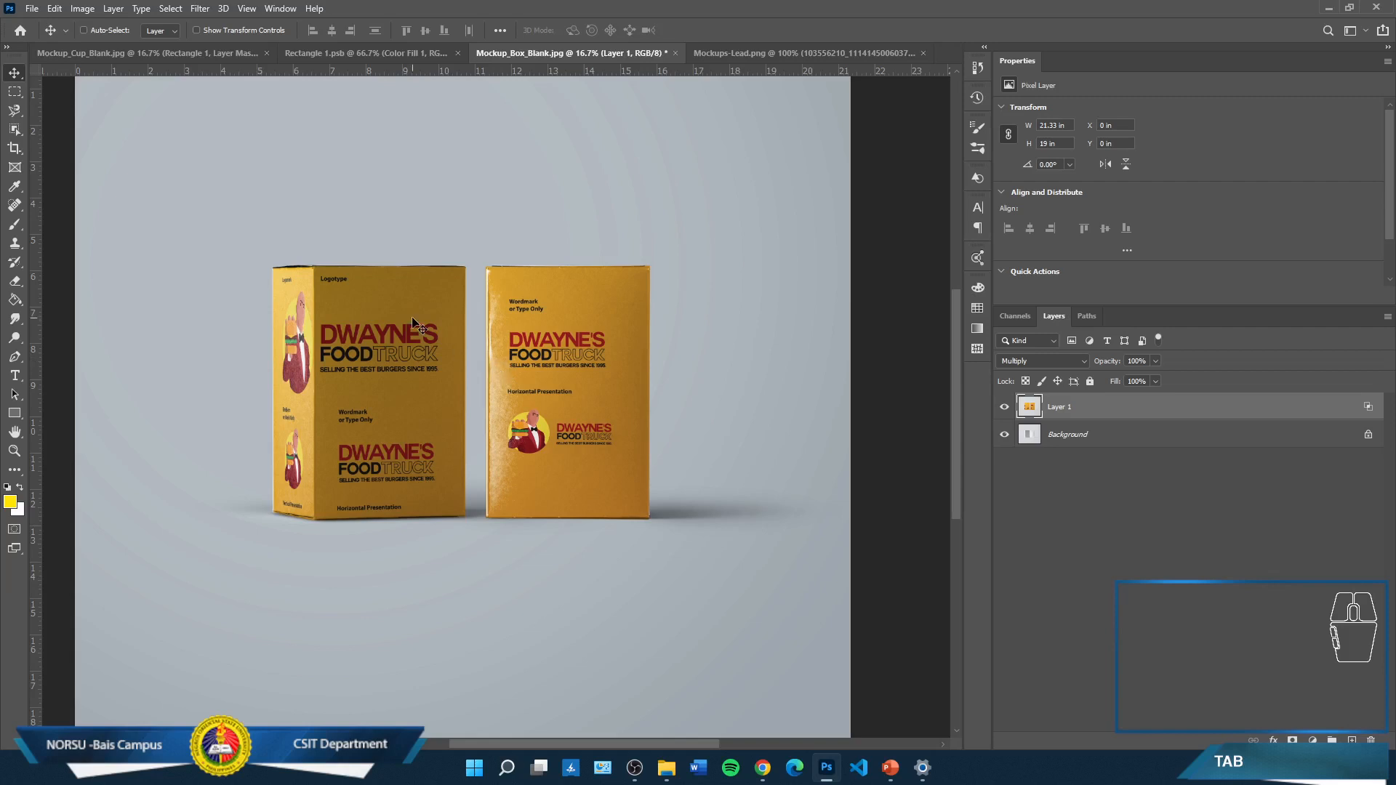
Open Front.psd from the Polo Shirt PSD MockUp folder inside 11 Adobe Photoshop - Learning Mock-Ups
click(32, 8)
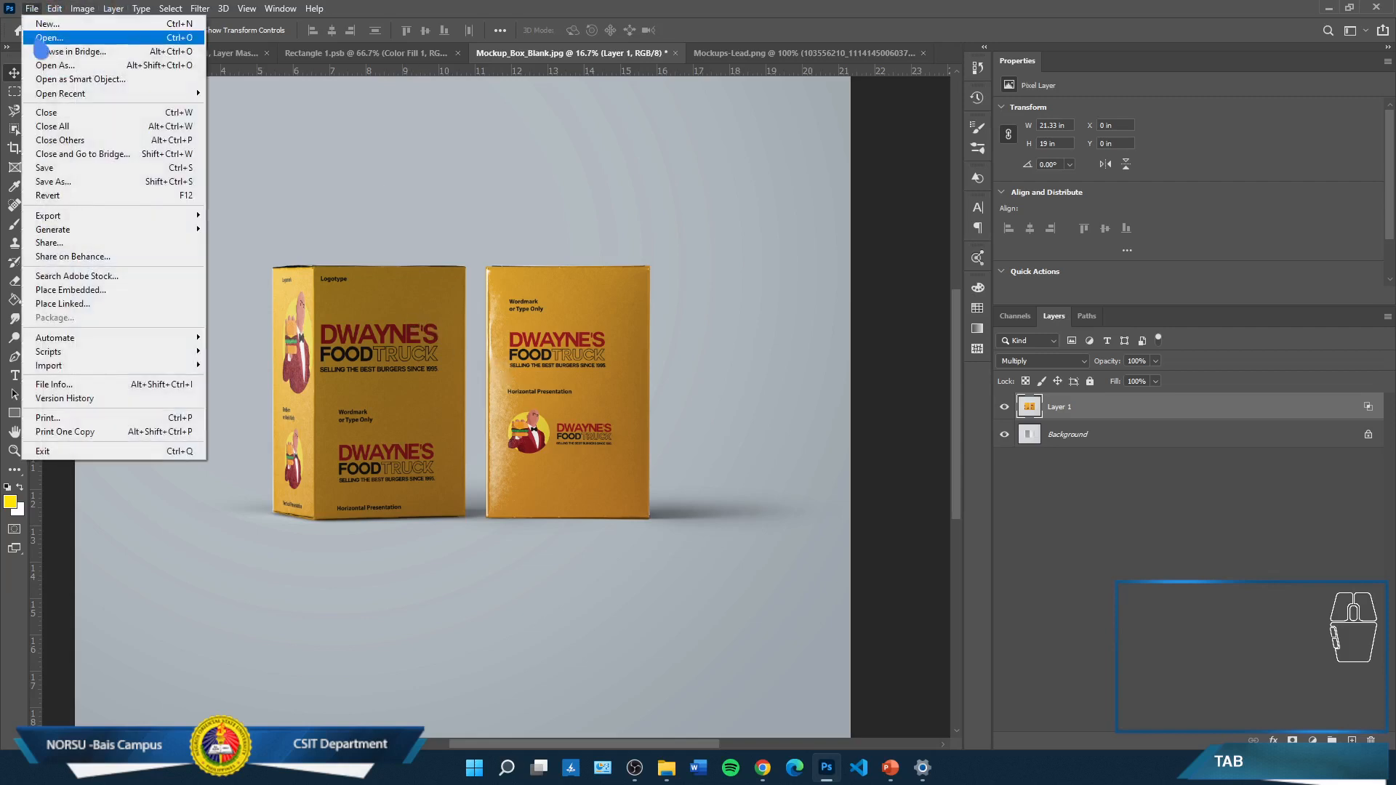
click(44, 39)
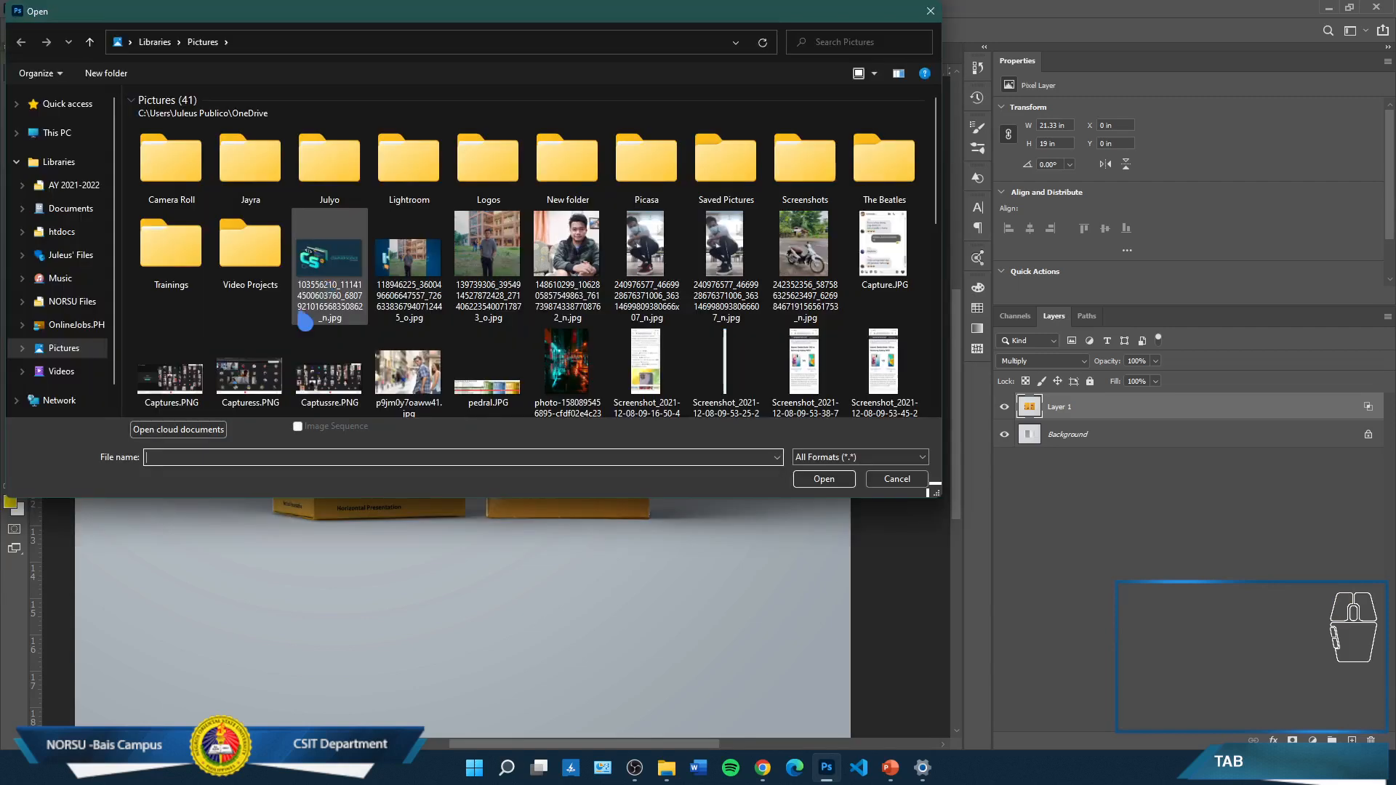
click(87, 186)
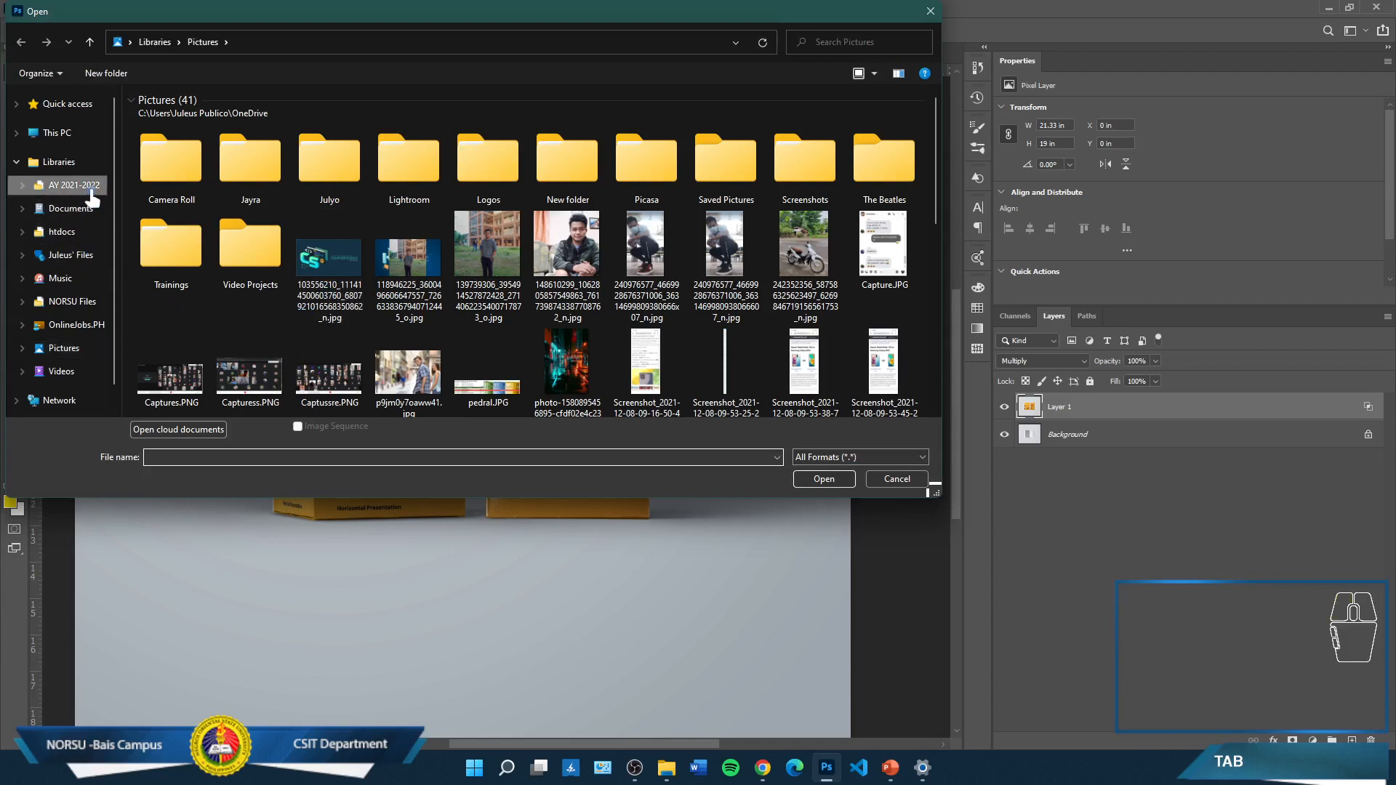
double_click(205, 183)
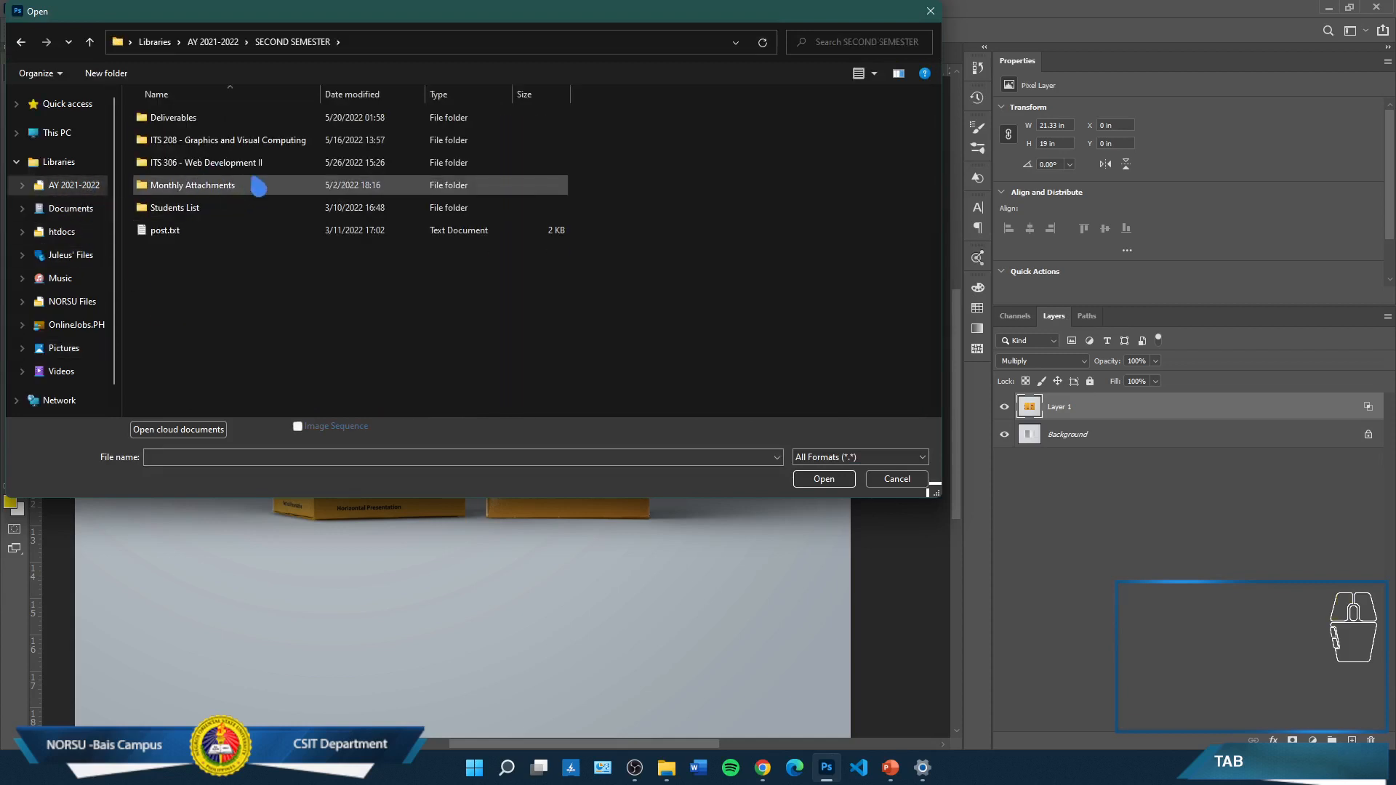
double_click(277, 143)
click(236, 349)
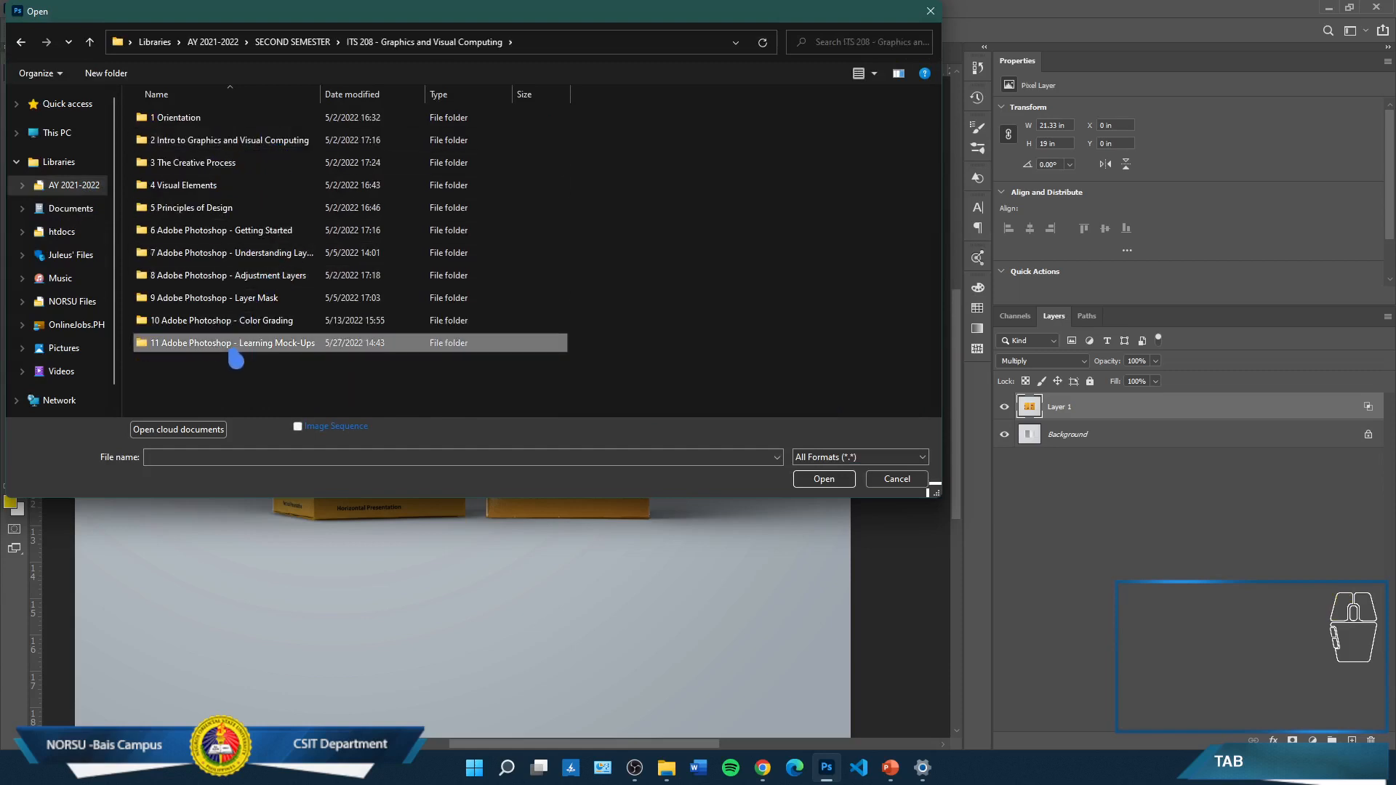
click(297, 346)
click(377, 349)
click(405, 340)
double_click(411, 351)
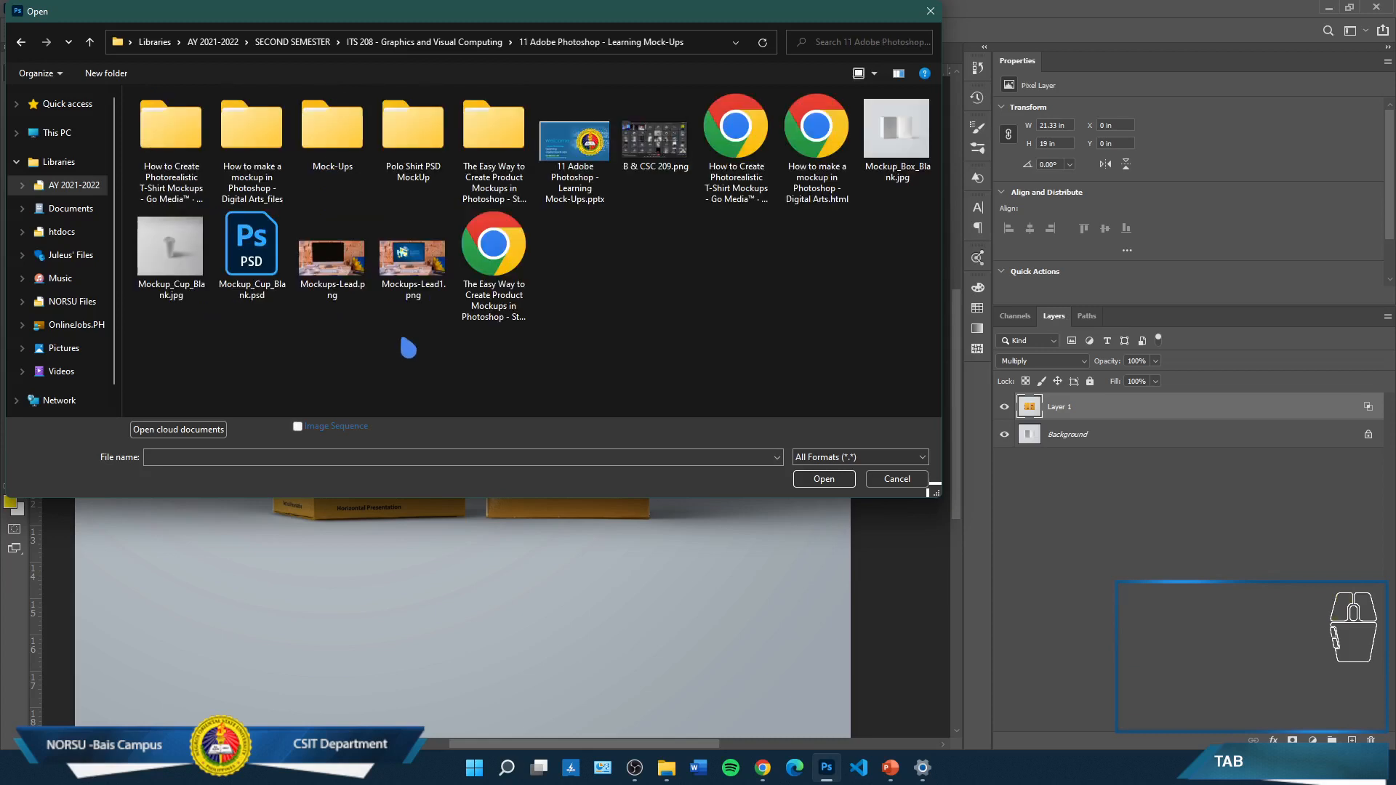
double_click(415, 148)
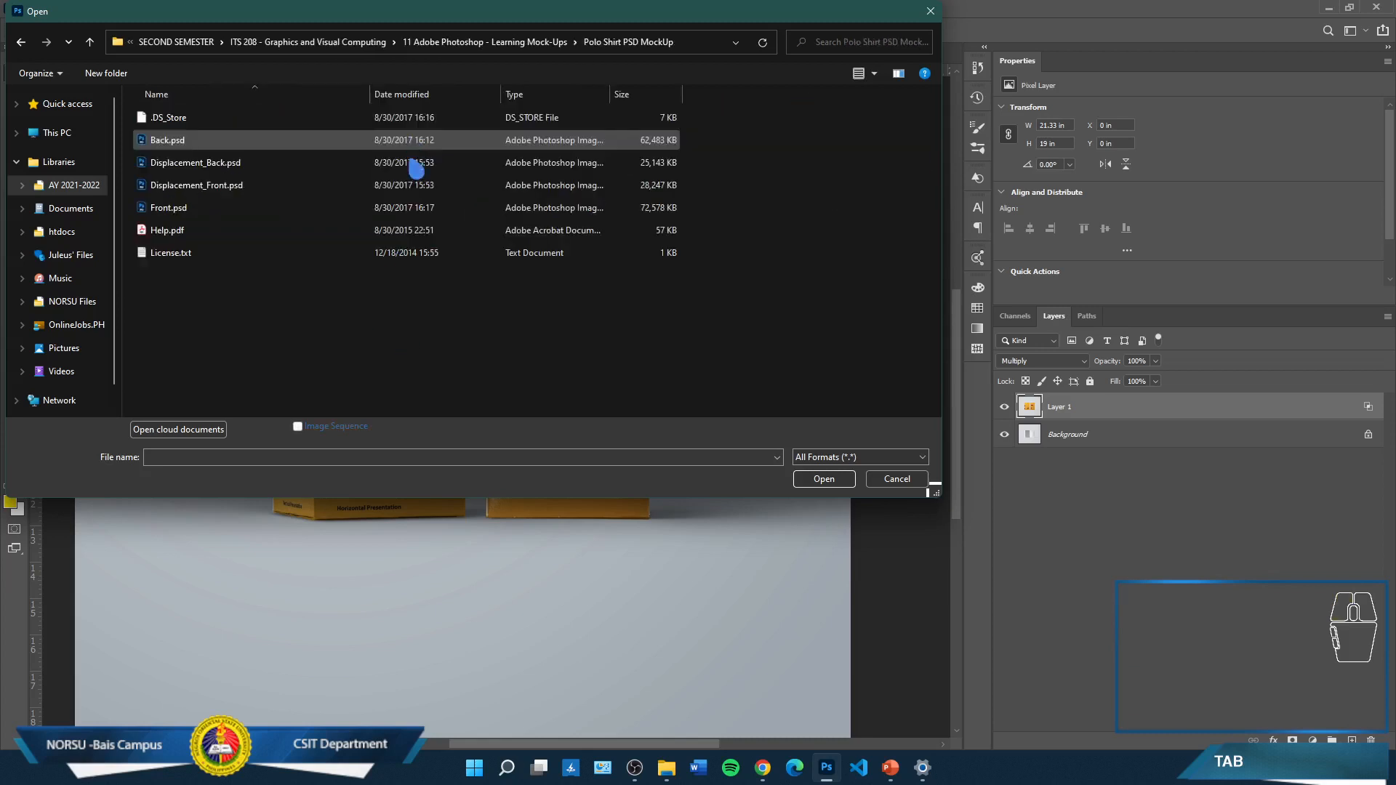
click(178, 211)
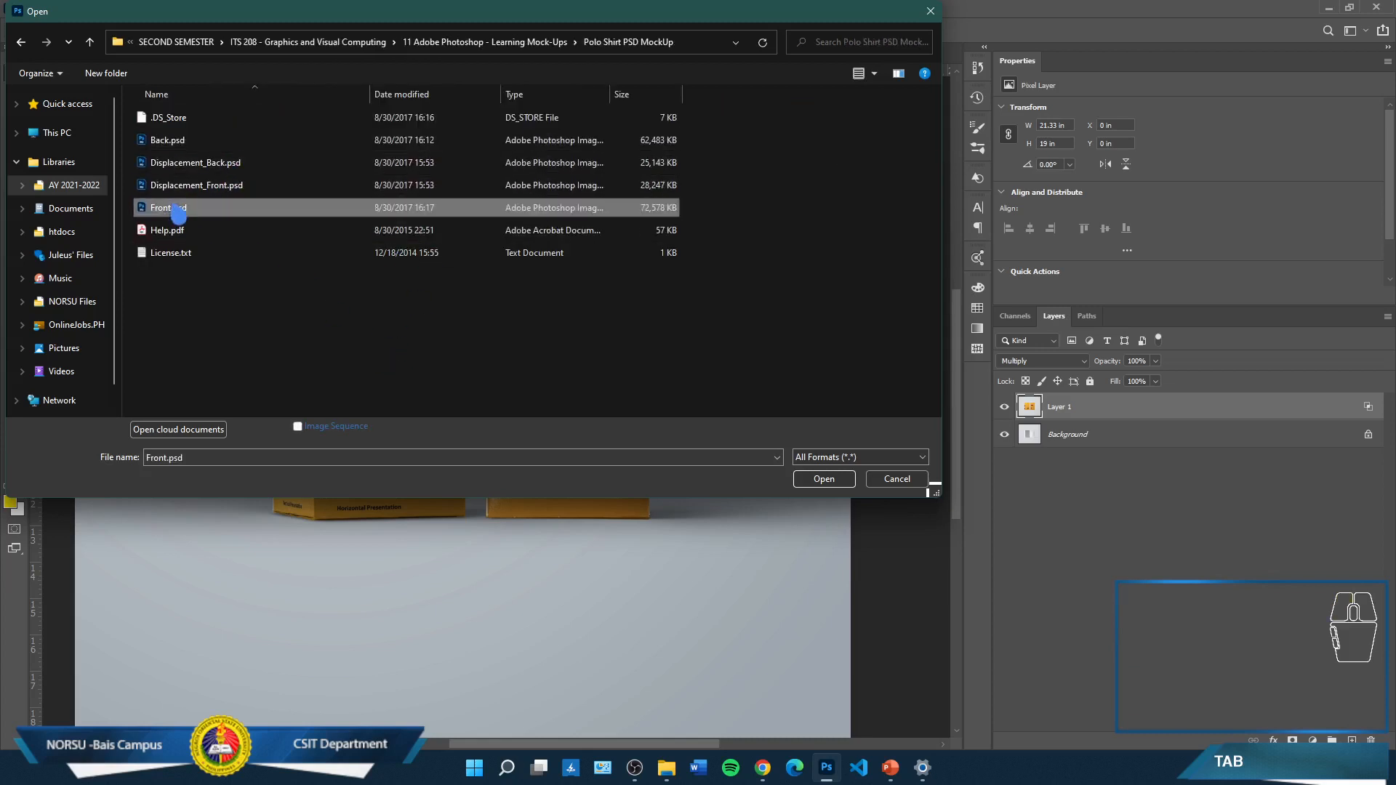
click(835, 478)
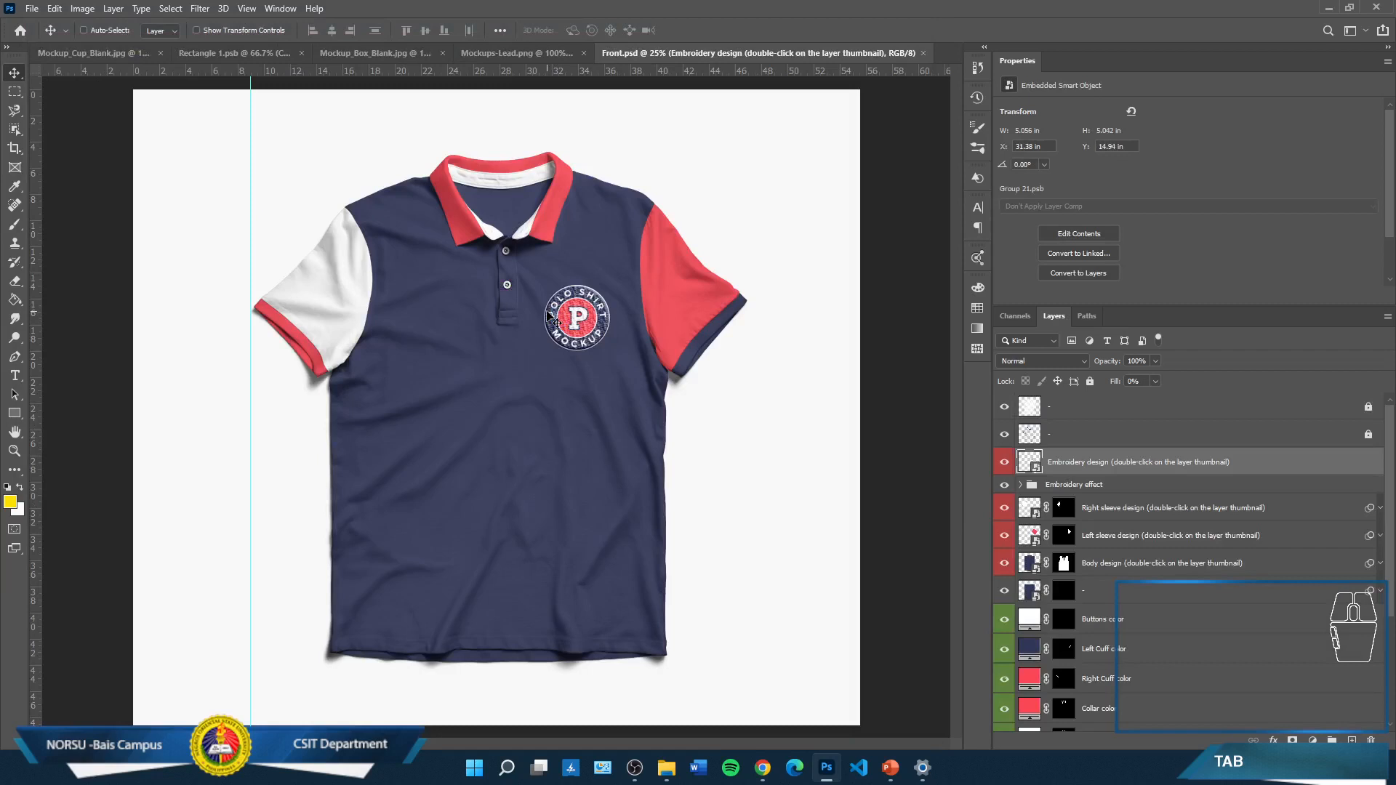
Look through the polo shirt mockup's layers and open the contents of the Body design smart object
scroll(1093, 525, down, 3)
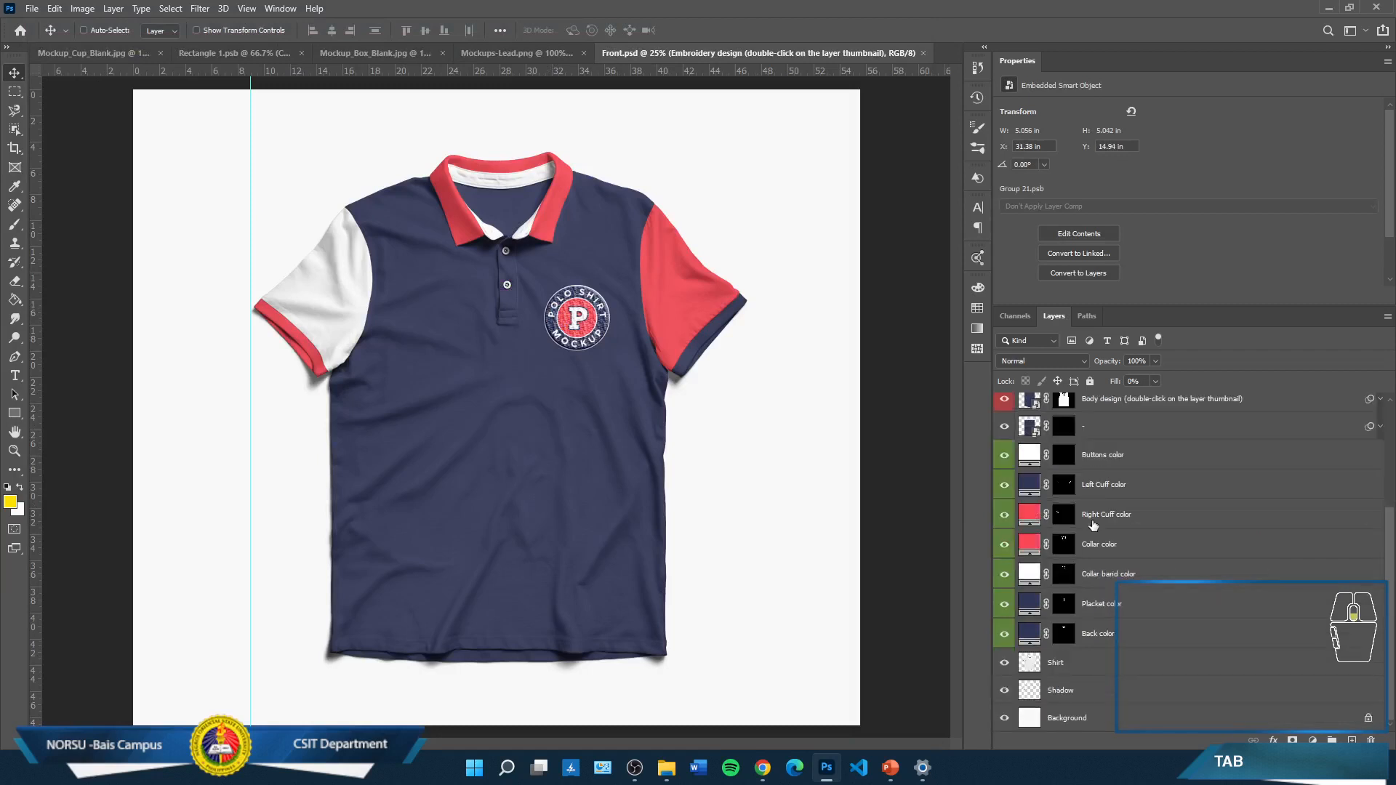
scroll(1093, 525, up, 3)
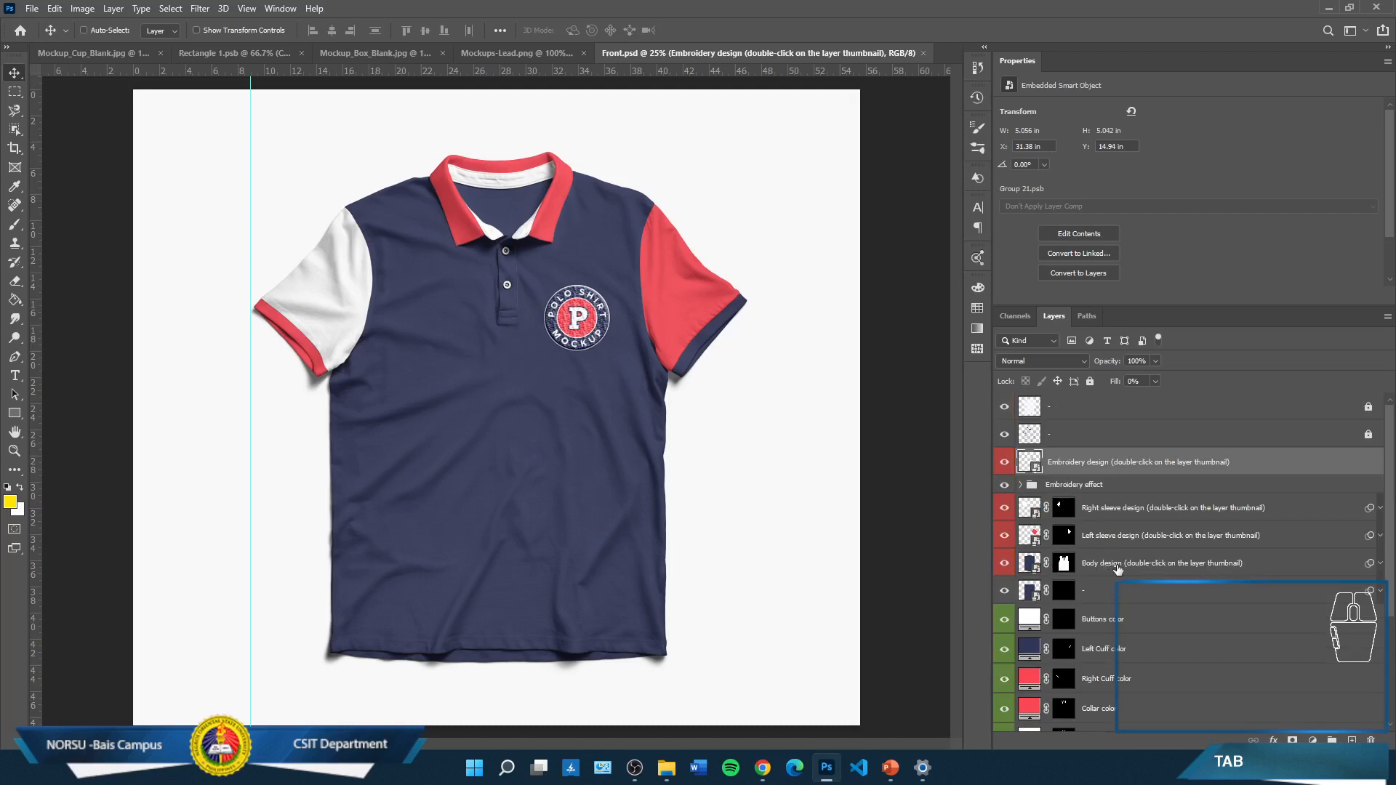
click(1142, 566)
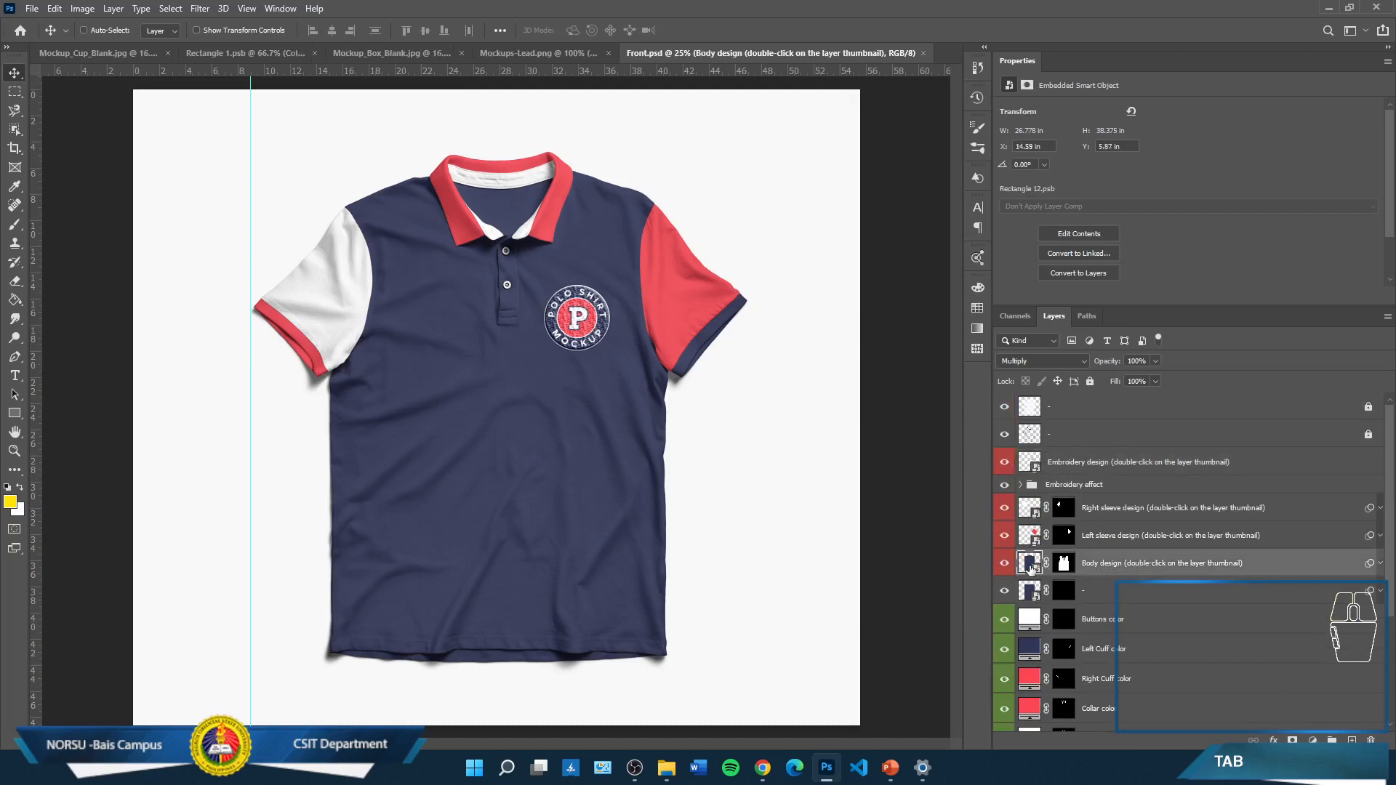
double_click(1029, 568)
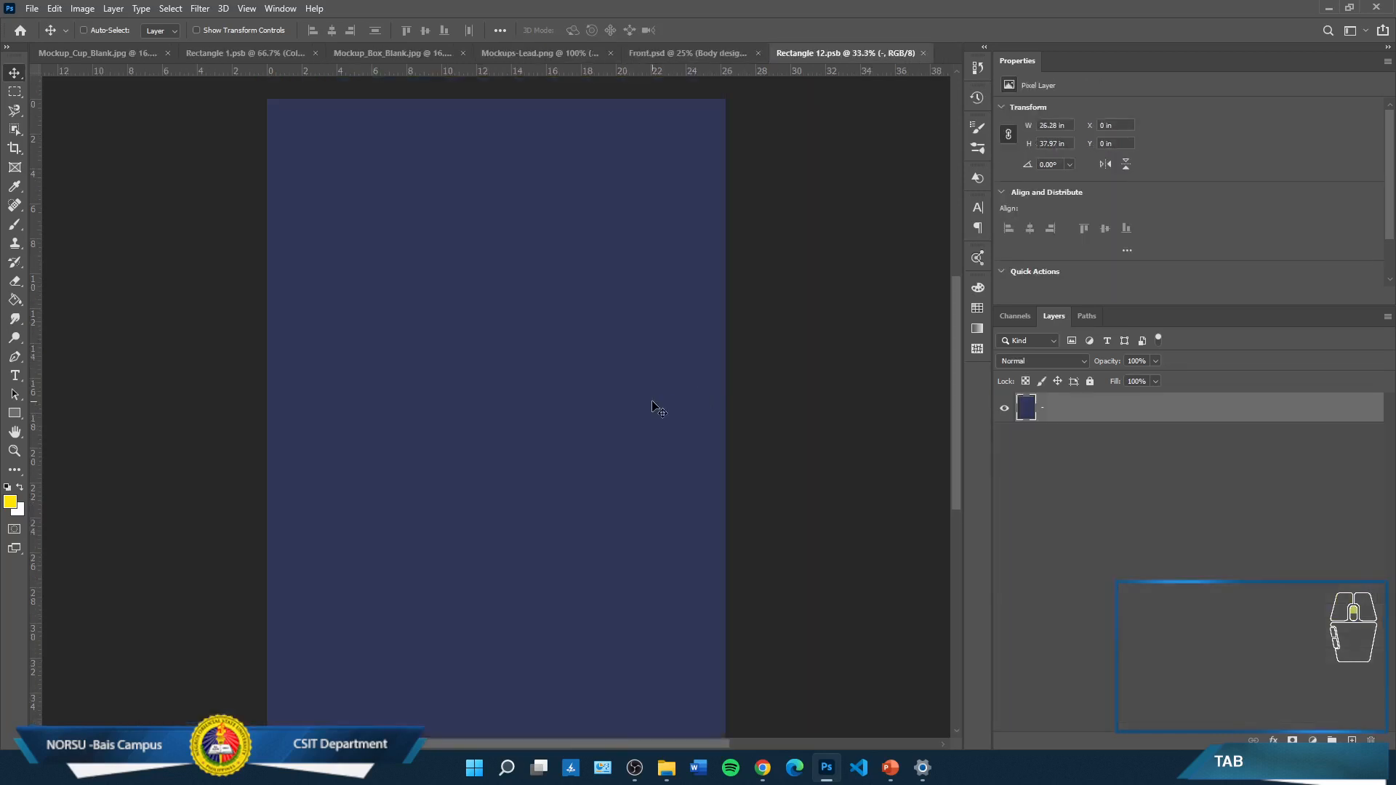
Set the background color to dark red, a20000, in Rectangle 12.psb
click(19, 512)
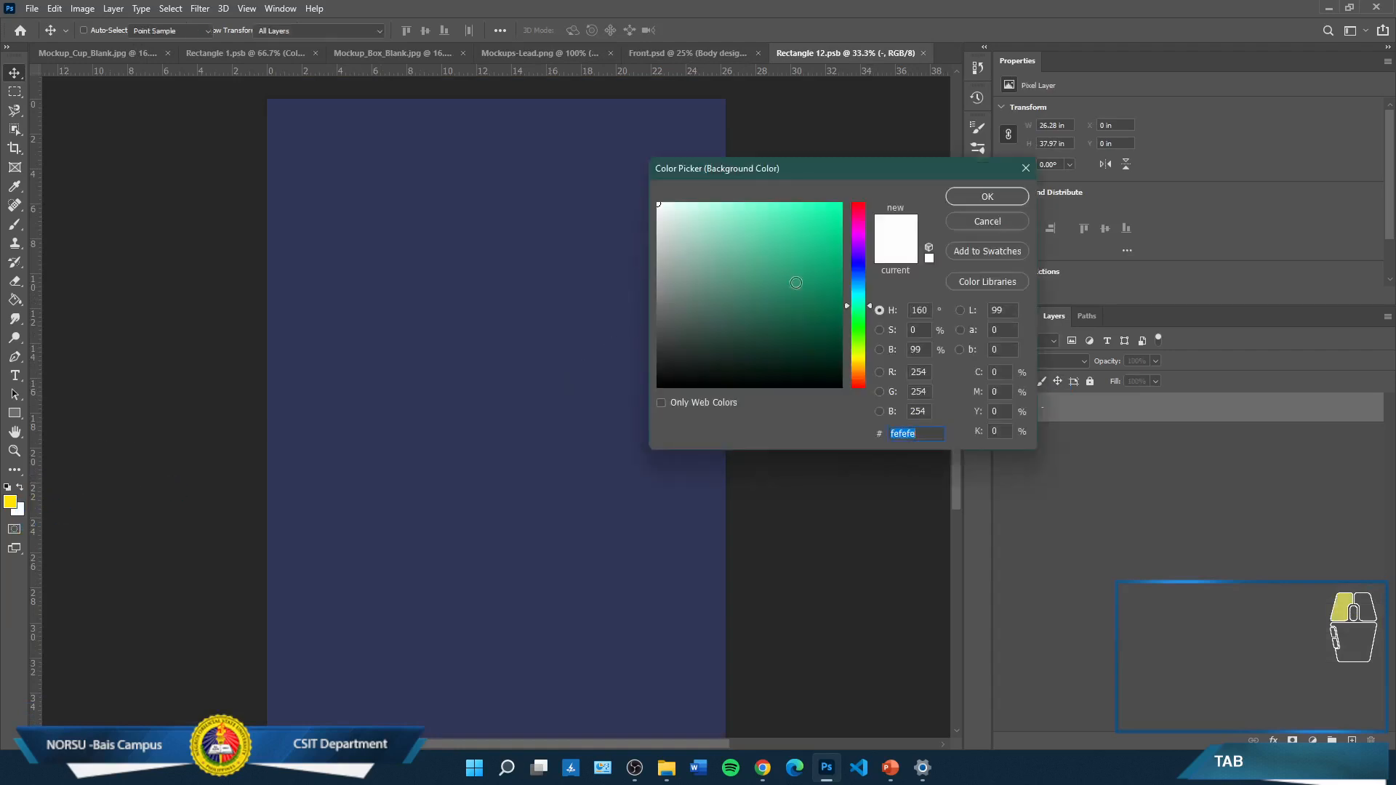
click(818, 256)
text(a20000)
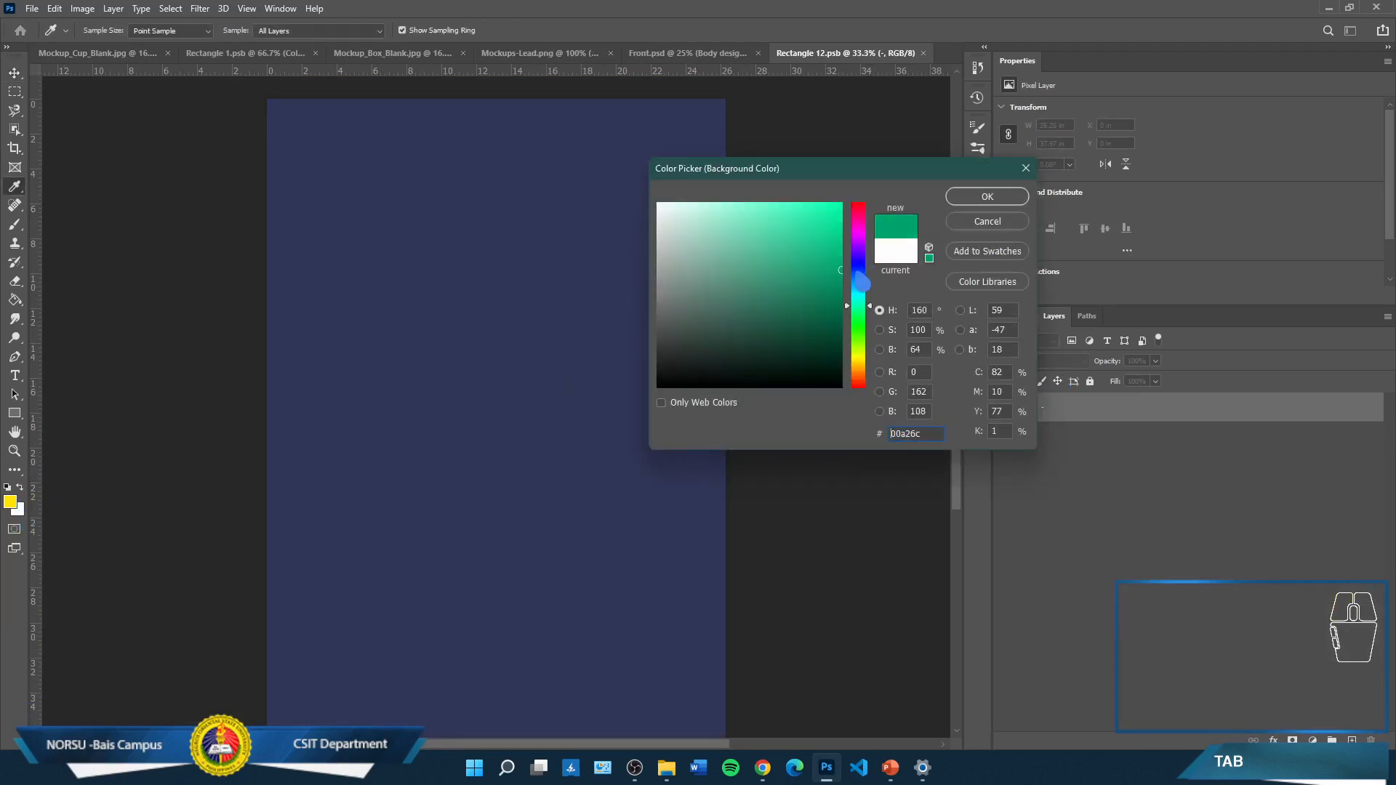
drag(828, 258, 840, 264)
click(998, 195)
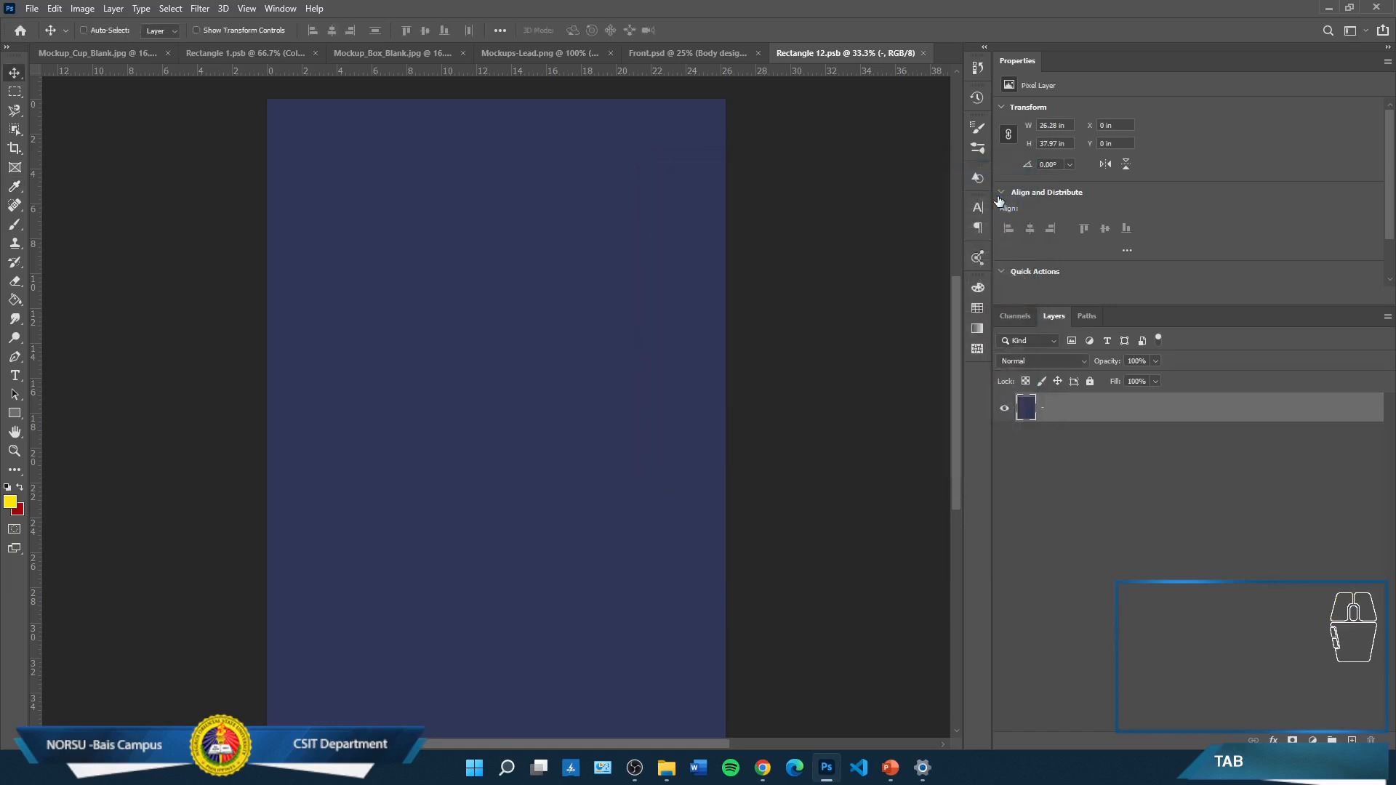
Fill the layer in Rectangle 12.psb with the dark red background color, save it and return to Front.psd
key(ctrl+BackSpace)
key(ctrl+s)
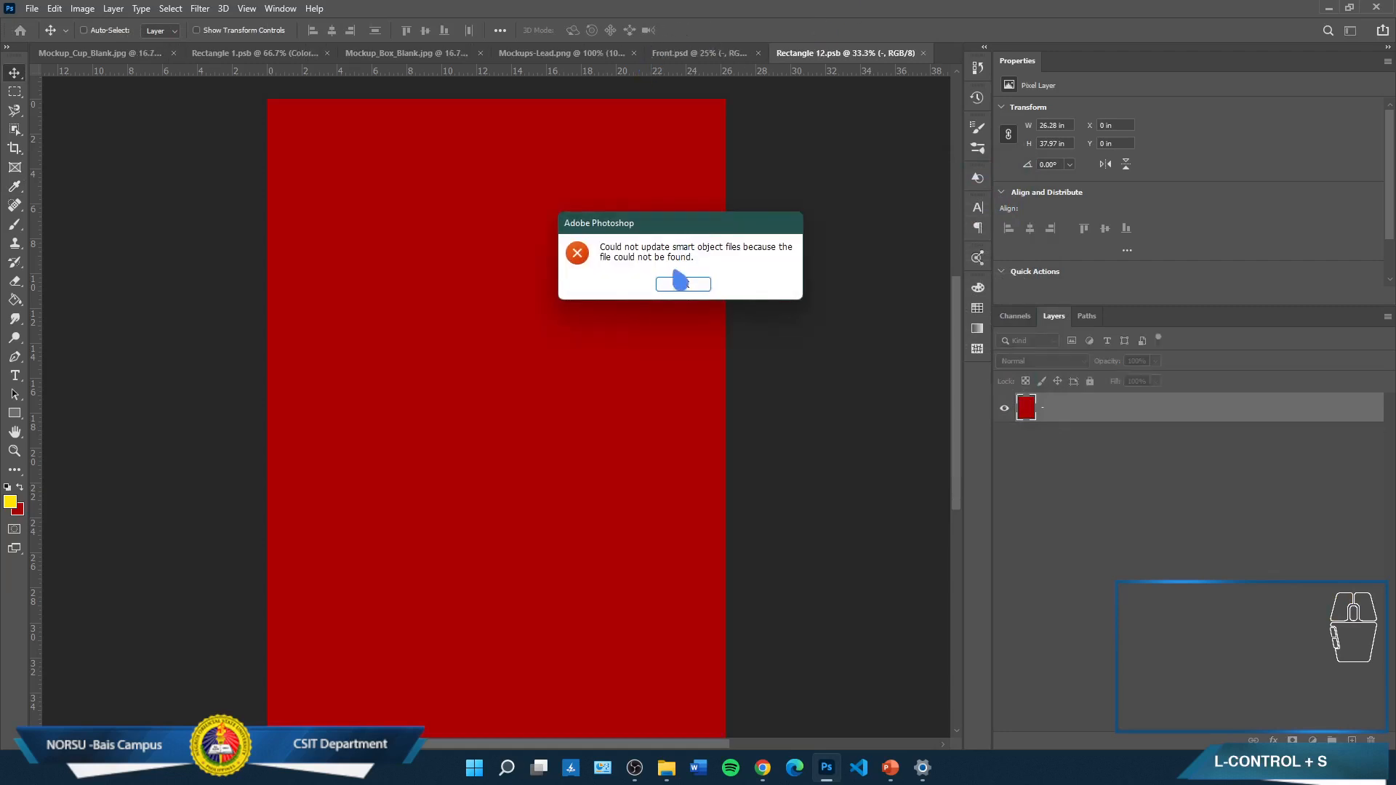
click(676, 282)
click(698, 53)
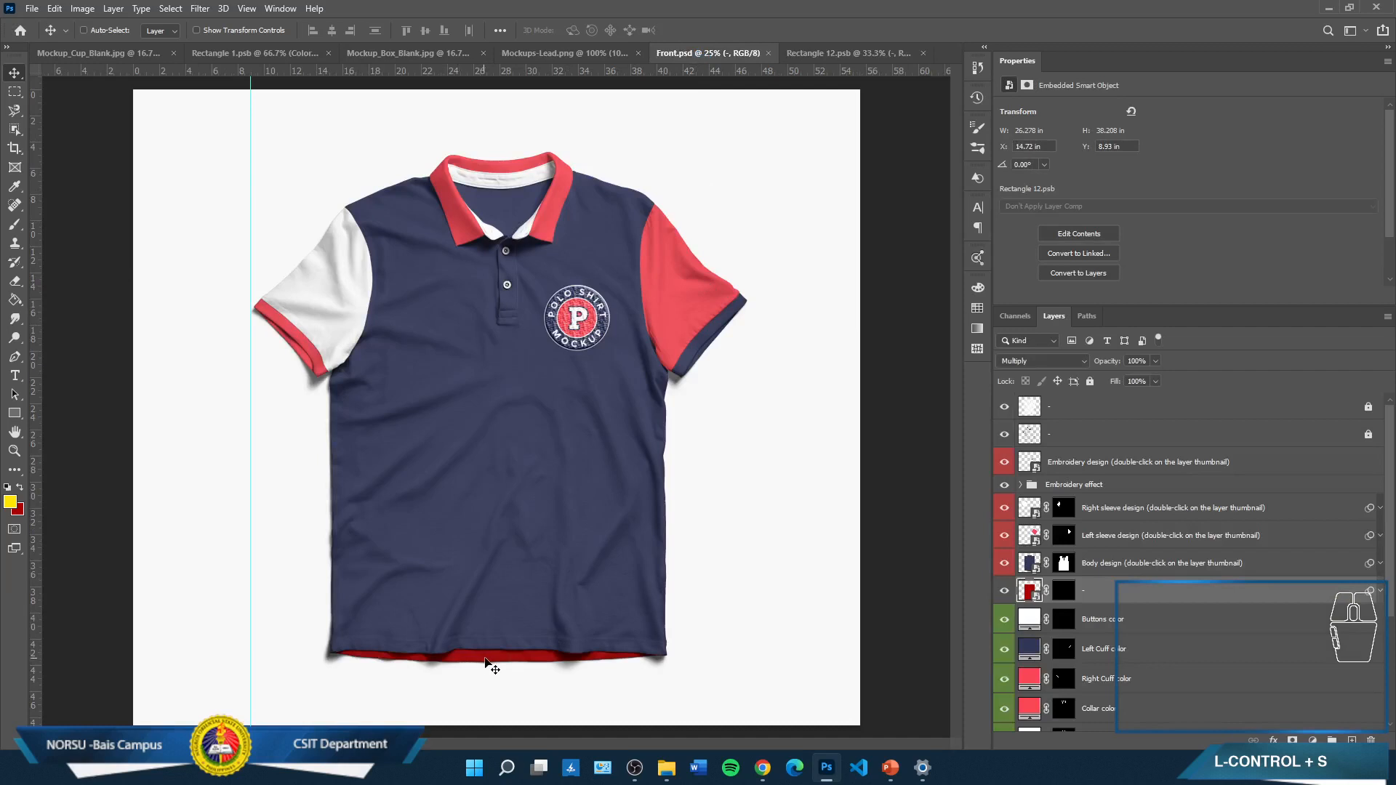
Open the Body design smart object's contents, fill its layer with the dark red background color, save and return to Front.psd
click(1030, 566)
double_click(1030, 565)
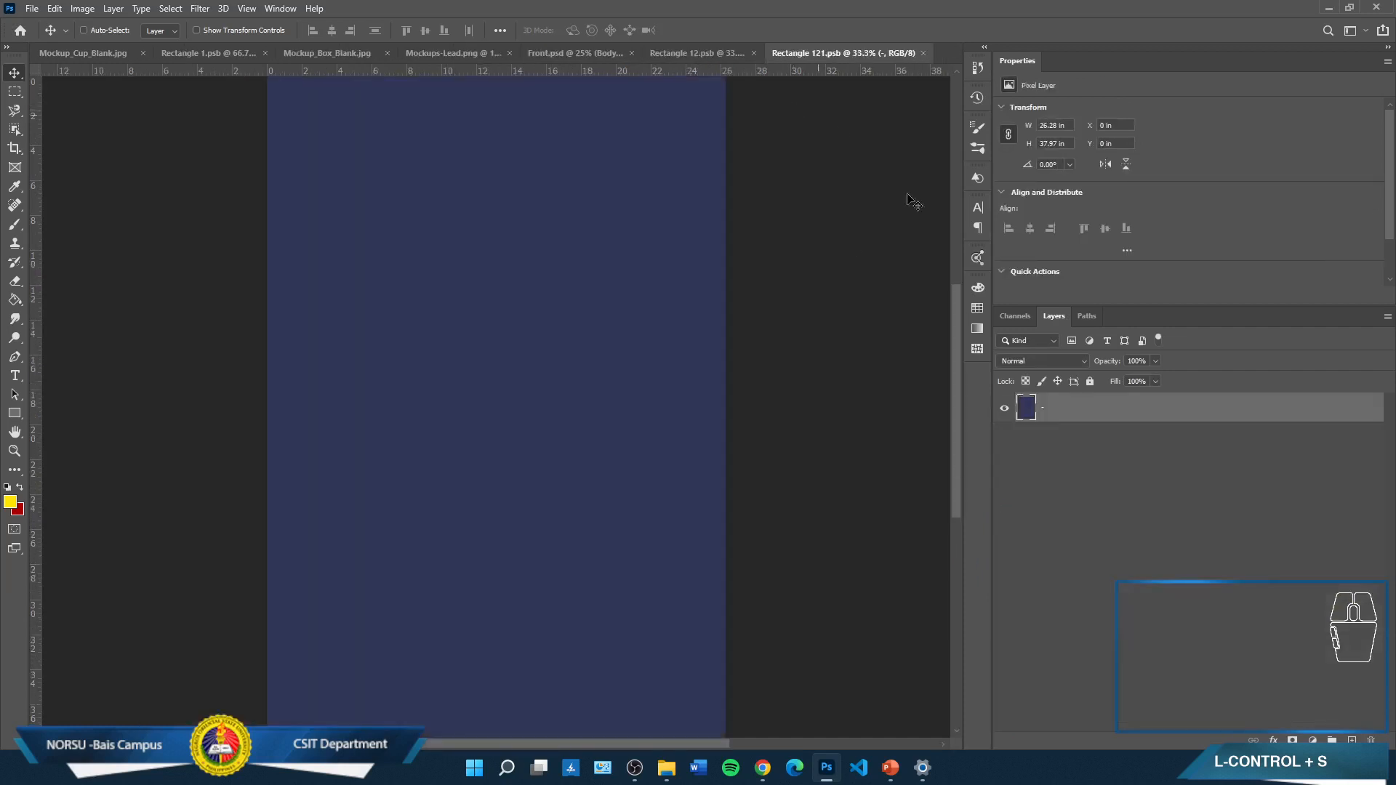
key(ctrl+BackSpace)
key(ctrl+s)
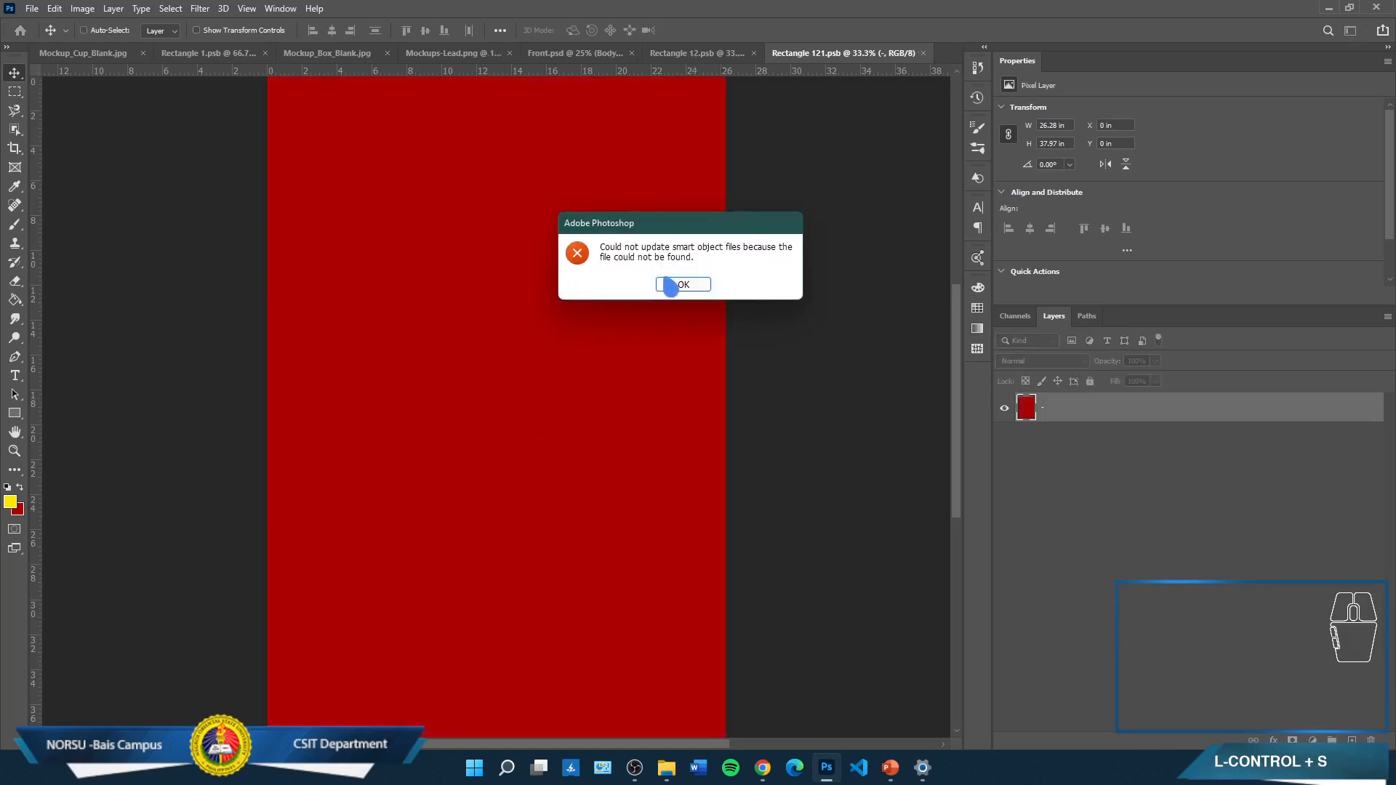
click(669, 285)
click(675, 57)
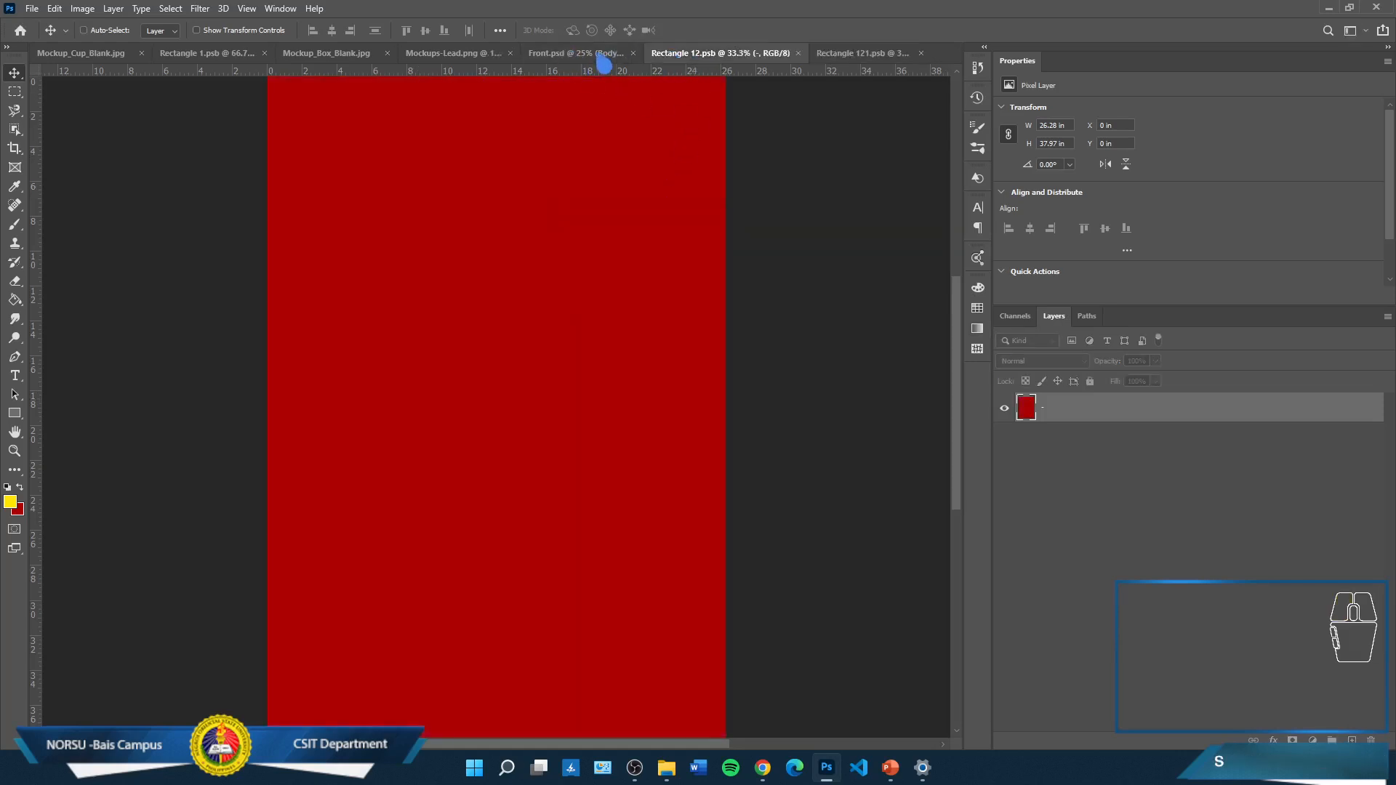
click(602, 56)
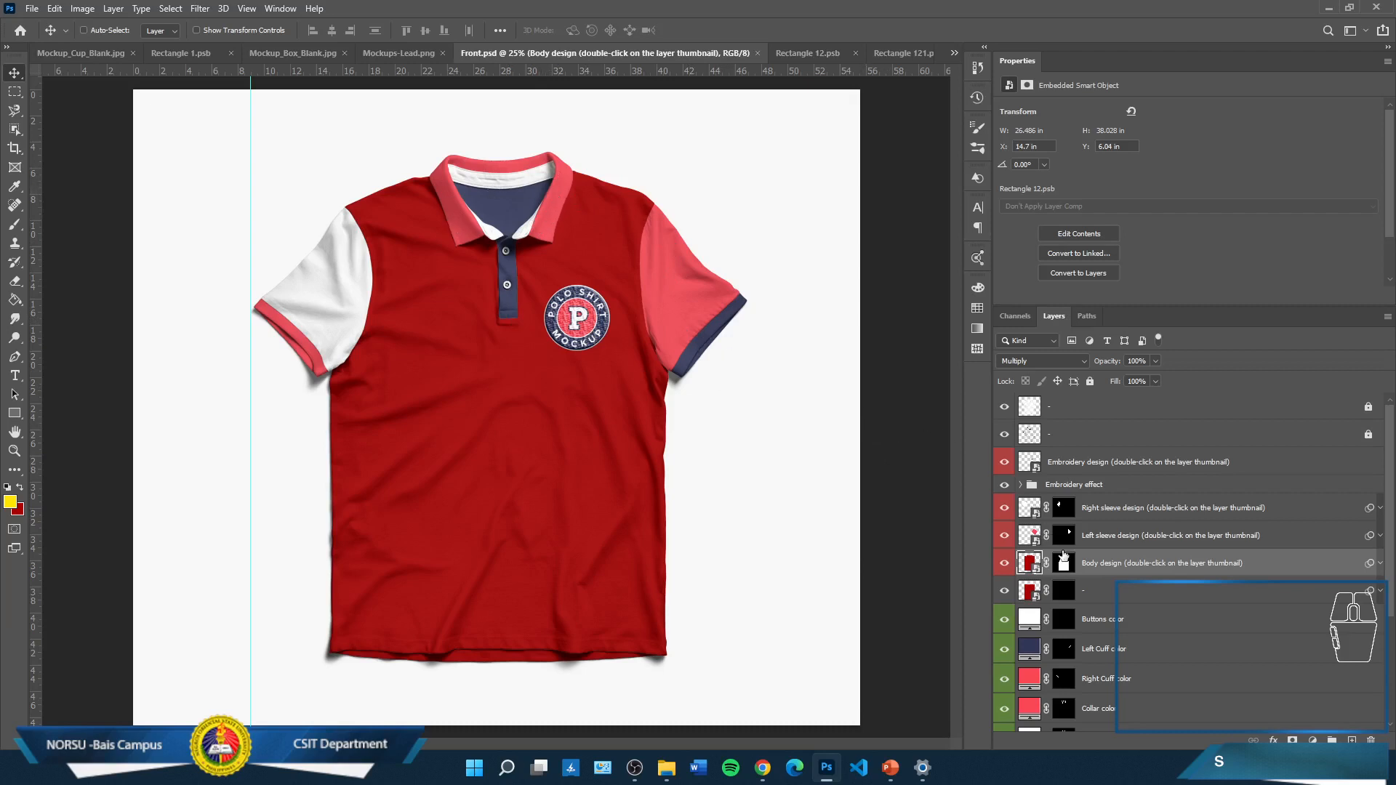
Change the Collar color fill layer to white, ffffff
scroll(1104, 684, down, 2)
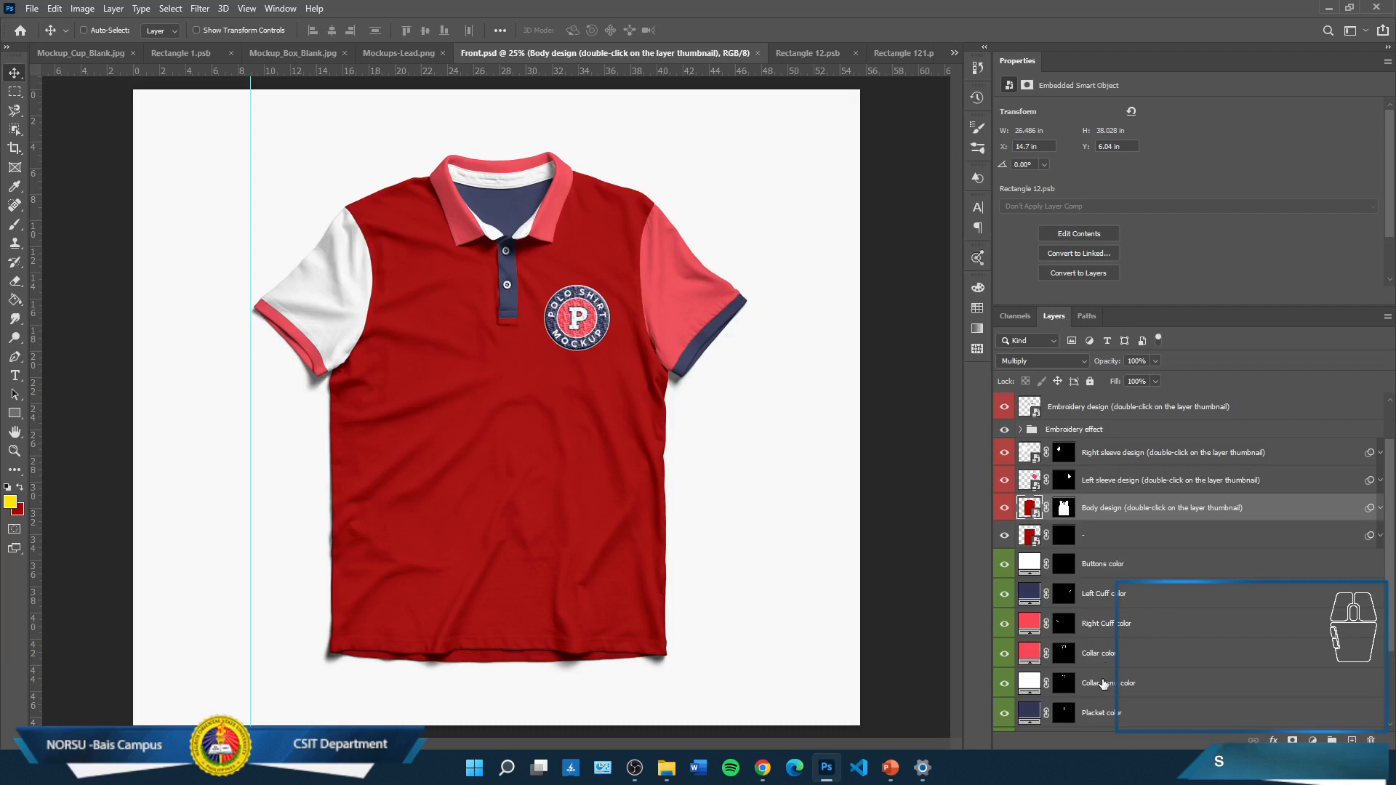
click(1029, 654)
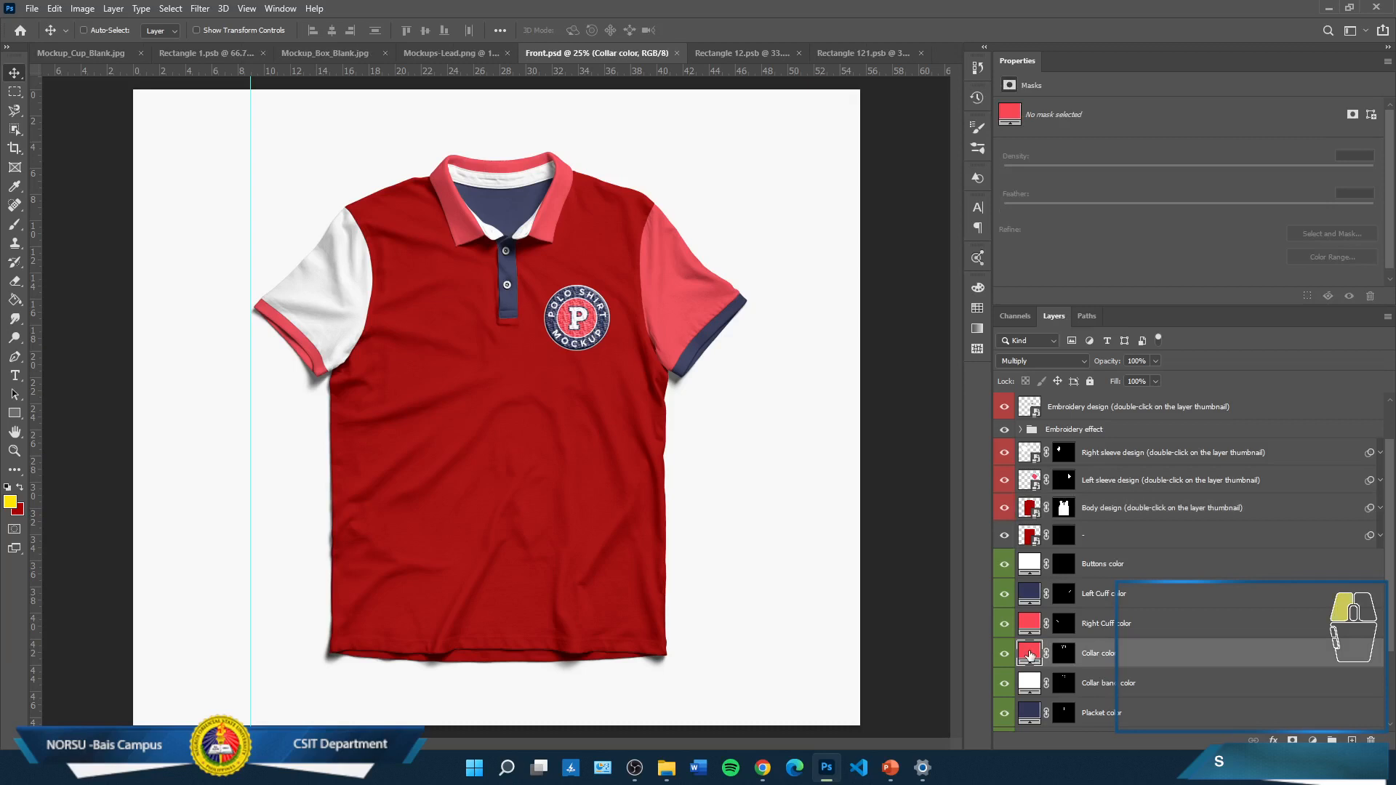
double_click(1030, 655)
click(648, 200)
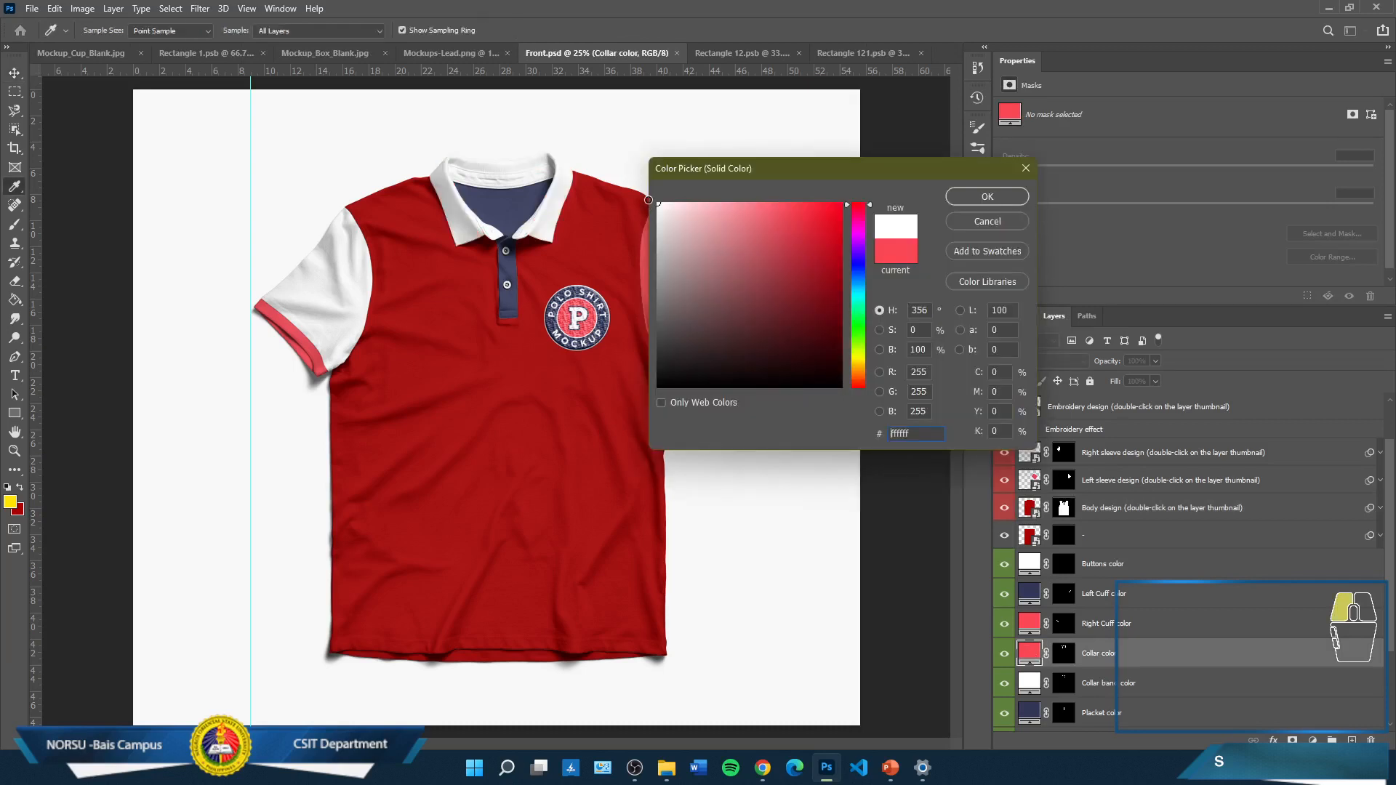
key(Return)
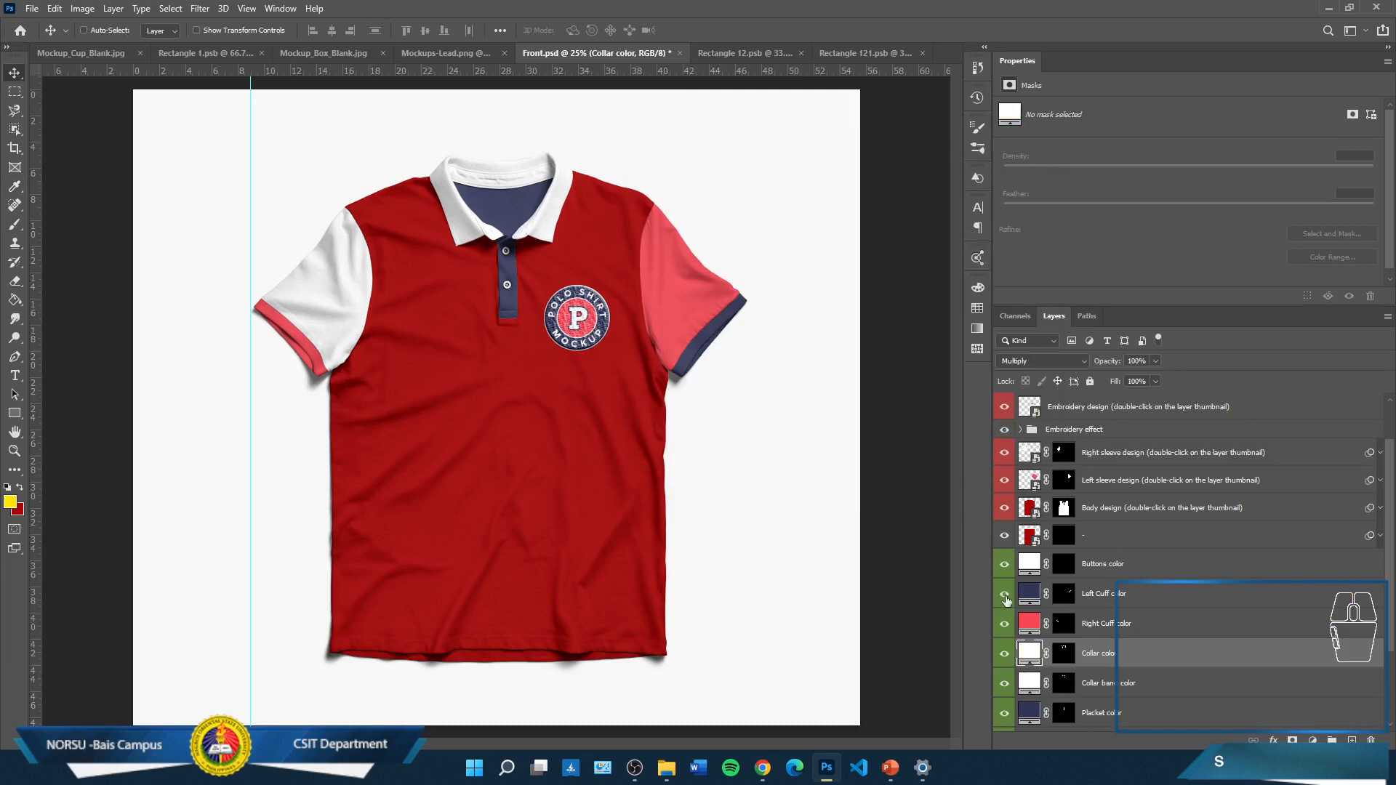
Change the Left Cuff color fill layer to white, ffffff
click(1036, 597)
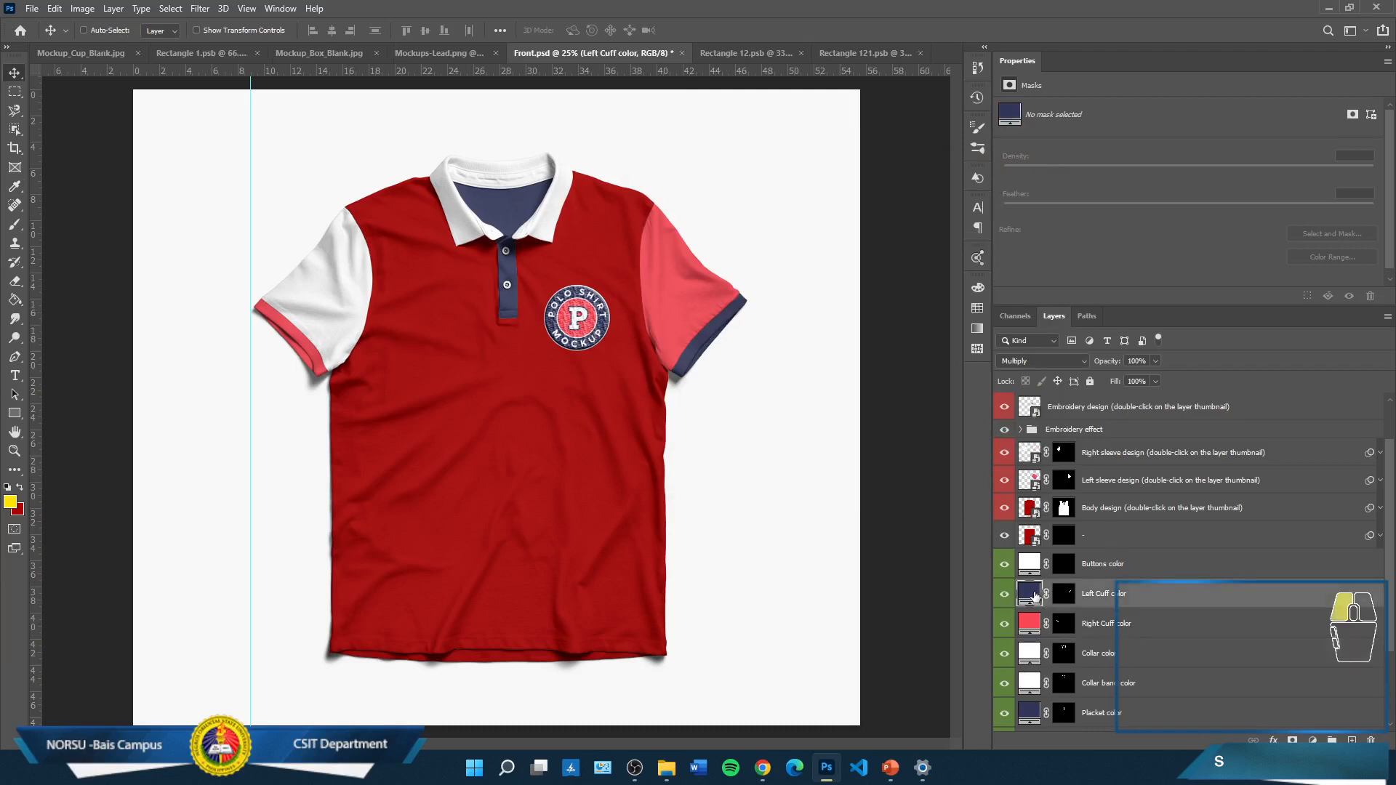
double_click(1035, 596)
click(658, 204)
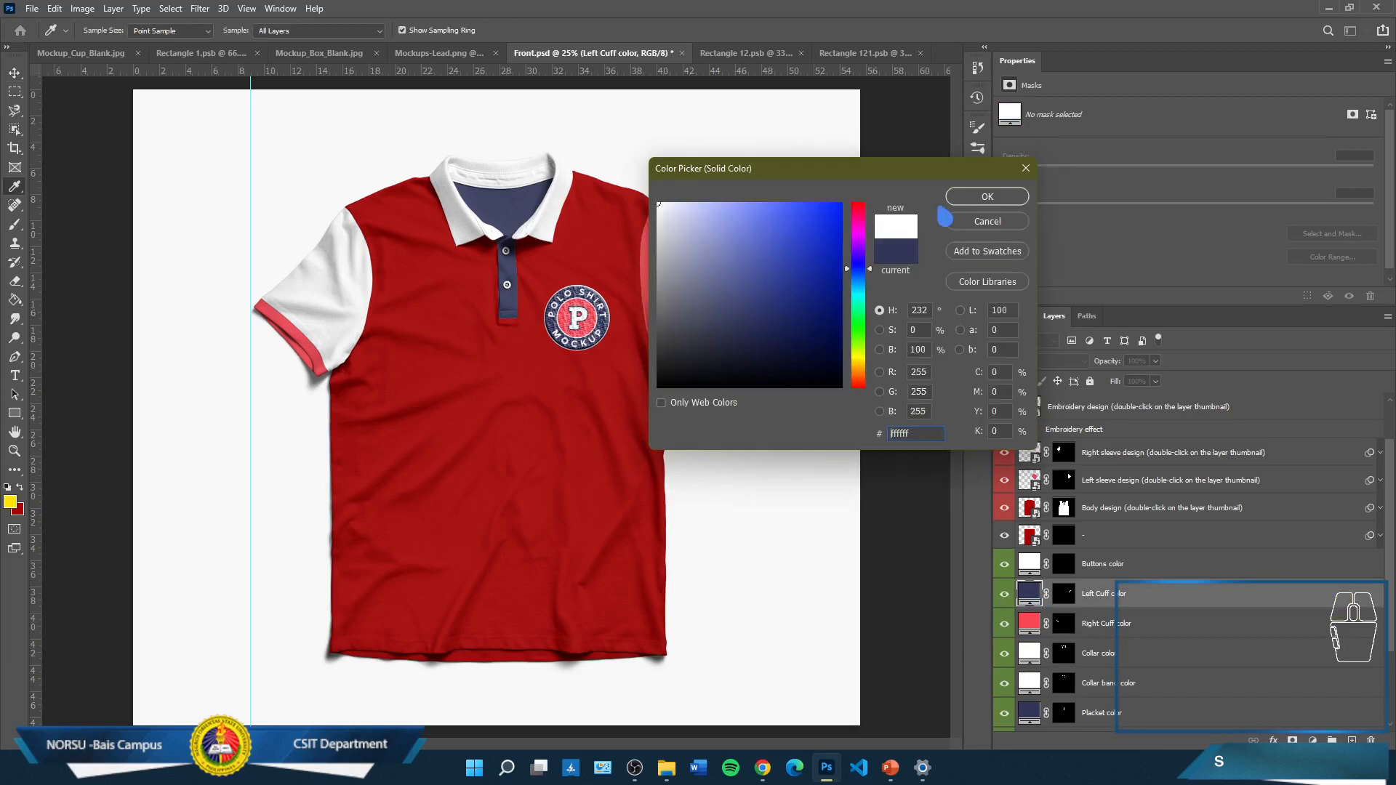
click(989, 201)
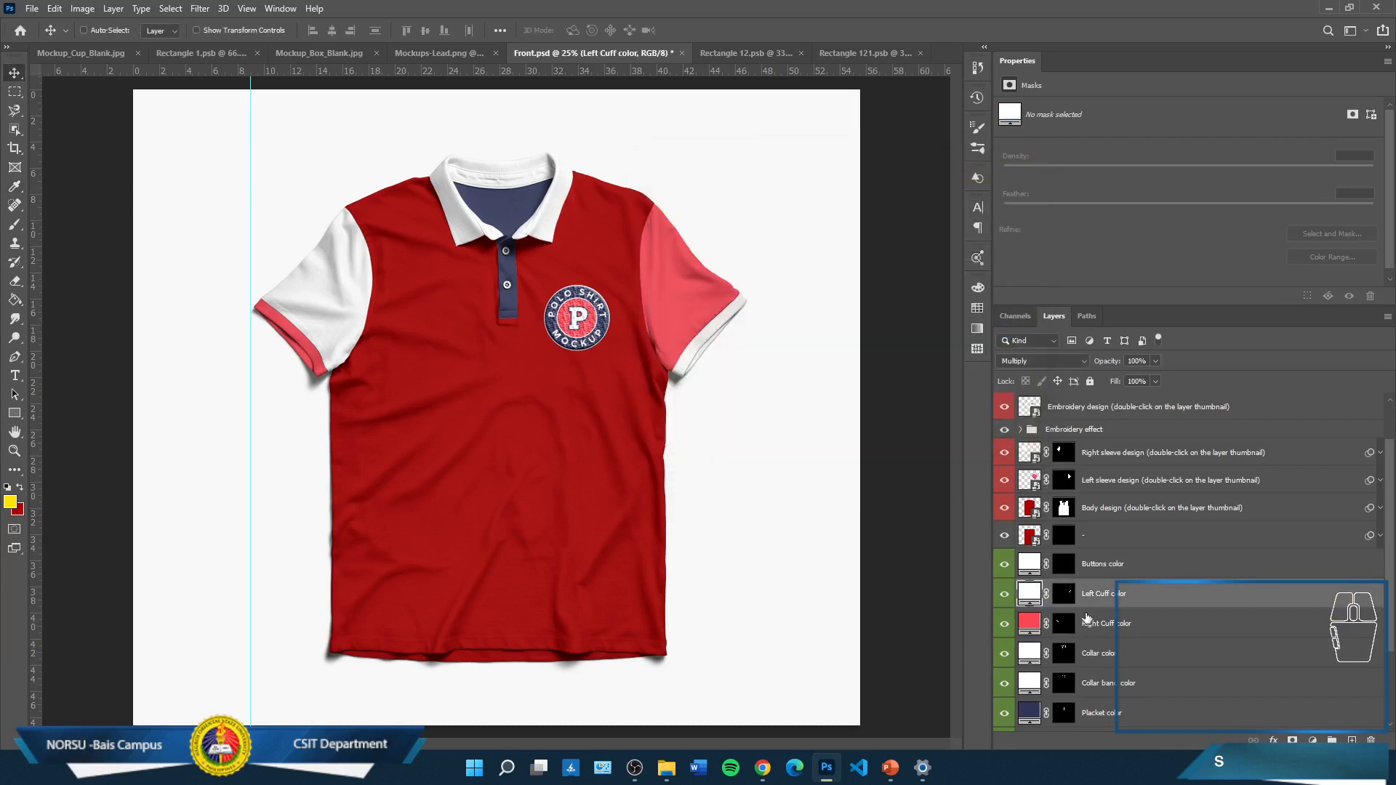
Open the Left sleeve design's contents, fill its layer with the dark red background color, save and return to Front.psd
double_click(1030, 466)
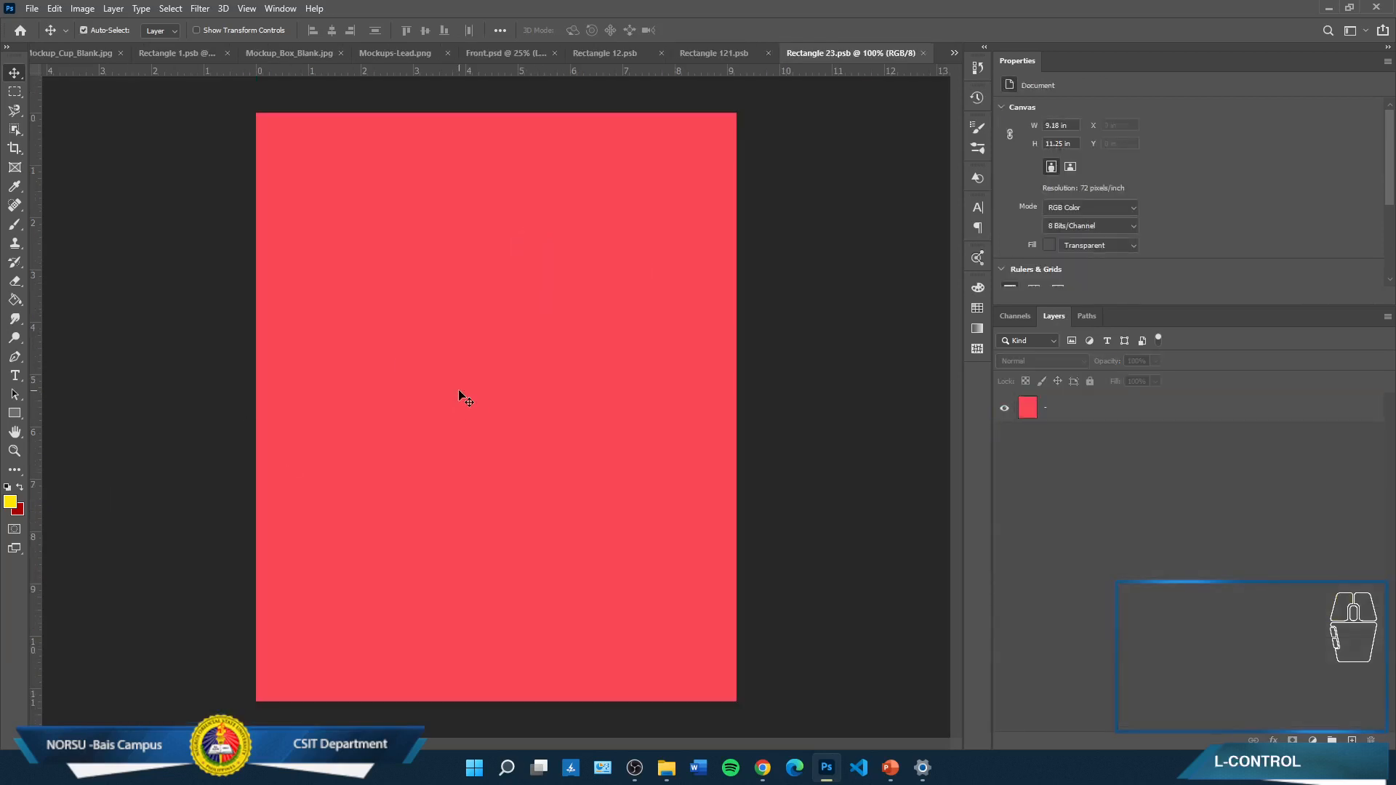
key(ctrl+BackSpace)
click(1038, 411)
key(ctrl+BackSpace)
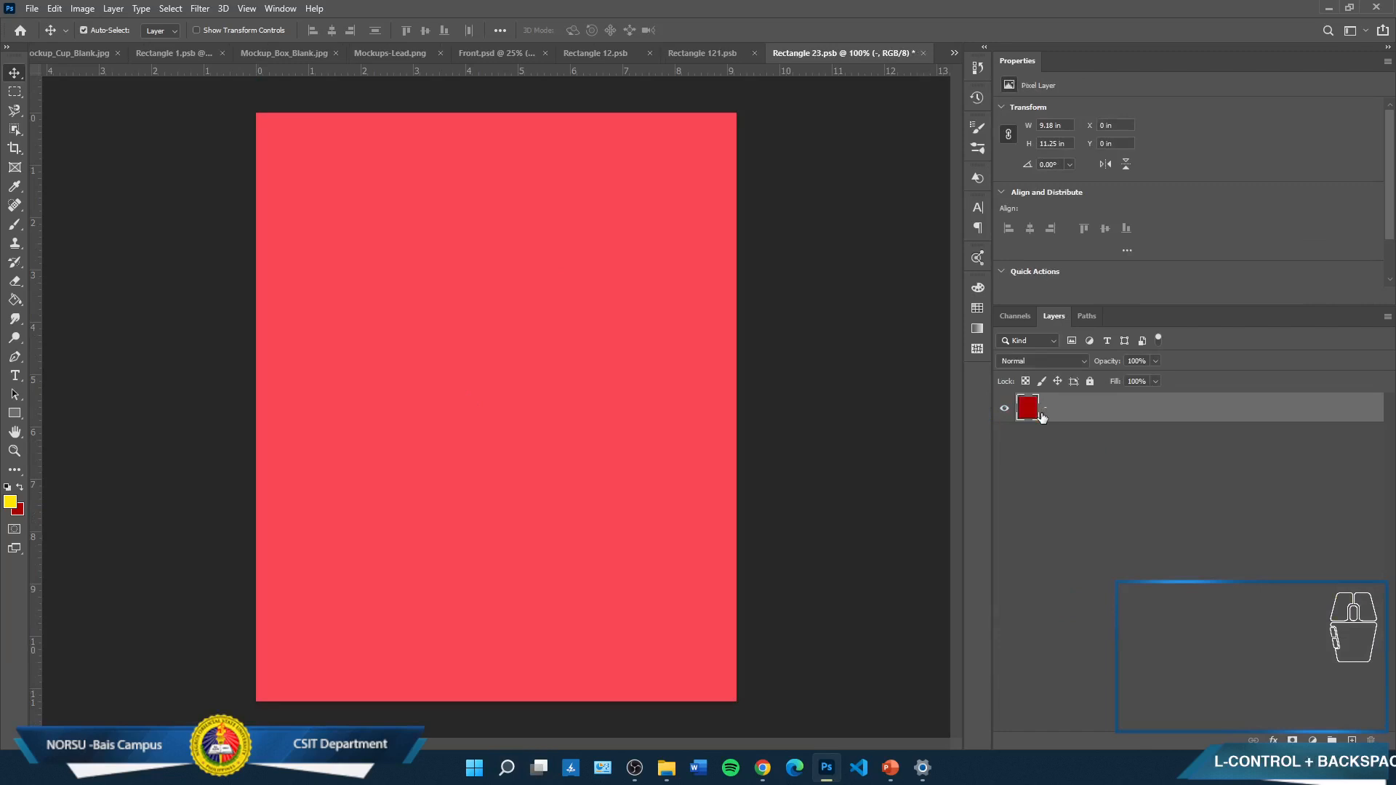
key(ctrl+s)
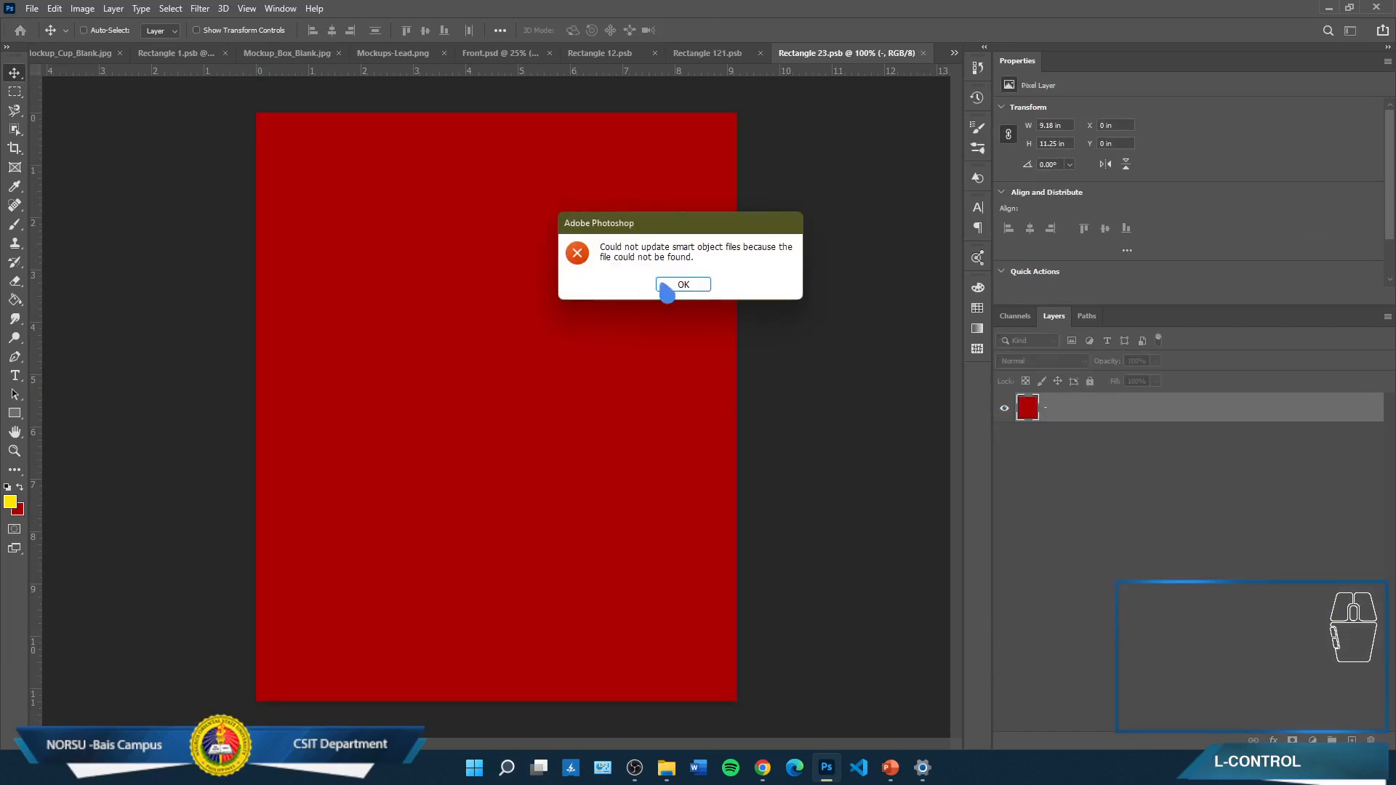
click(680, 285)
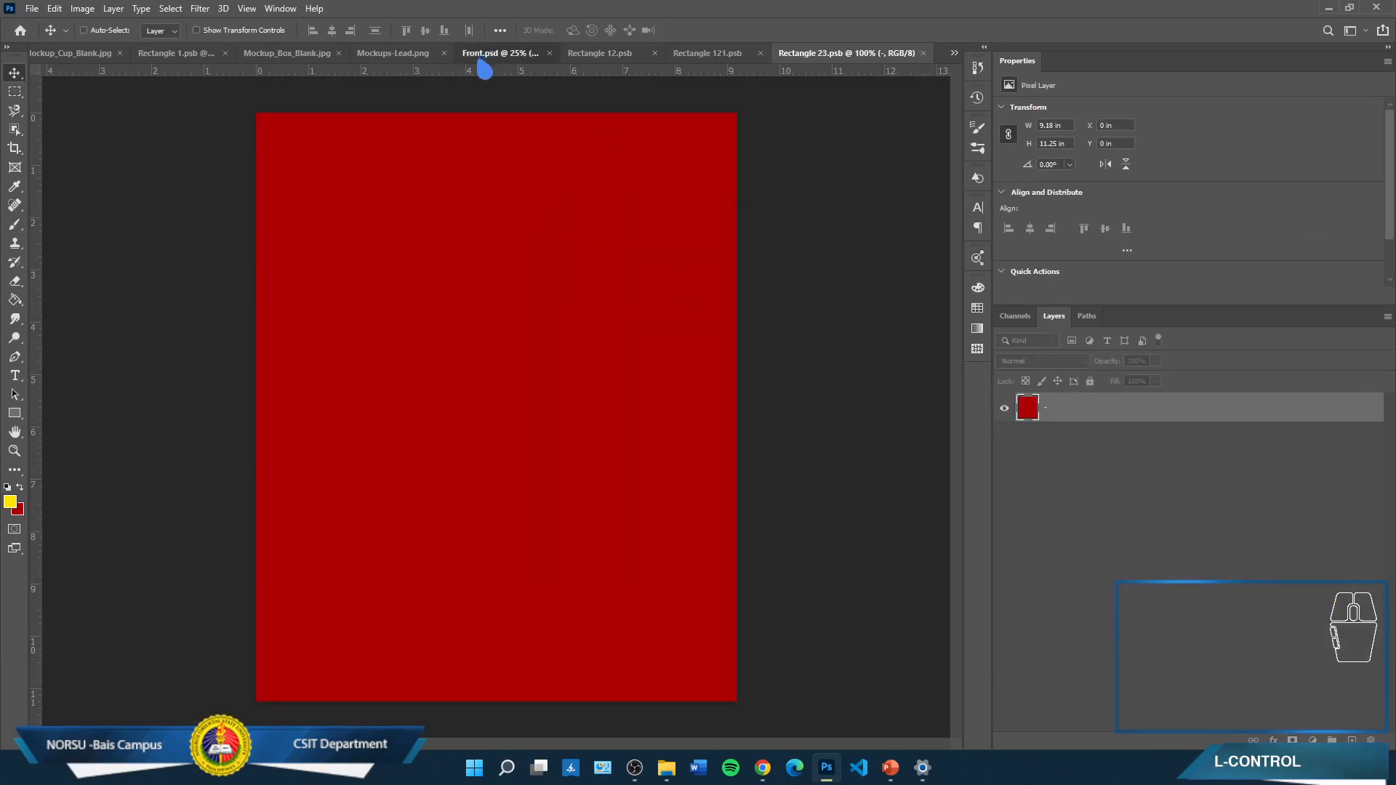
click(483, 54)
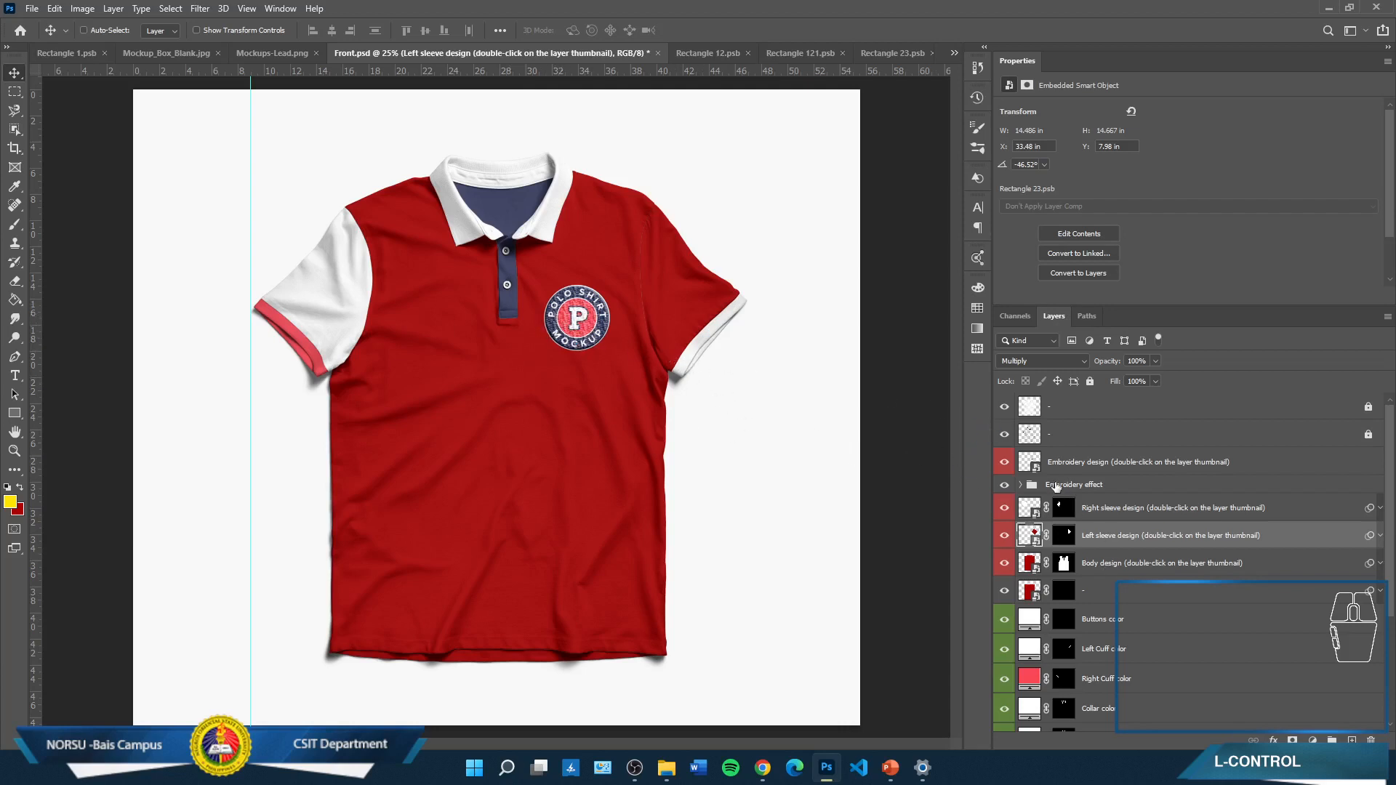
Open the Embroidery design smart object's contents, hide the Placeholder layer and add a new empty layer above it
double_click(1028, 466)
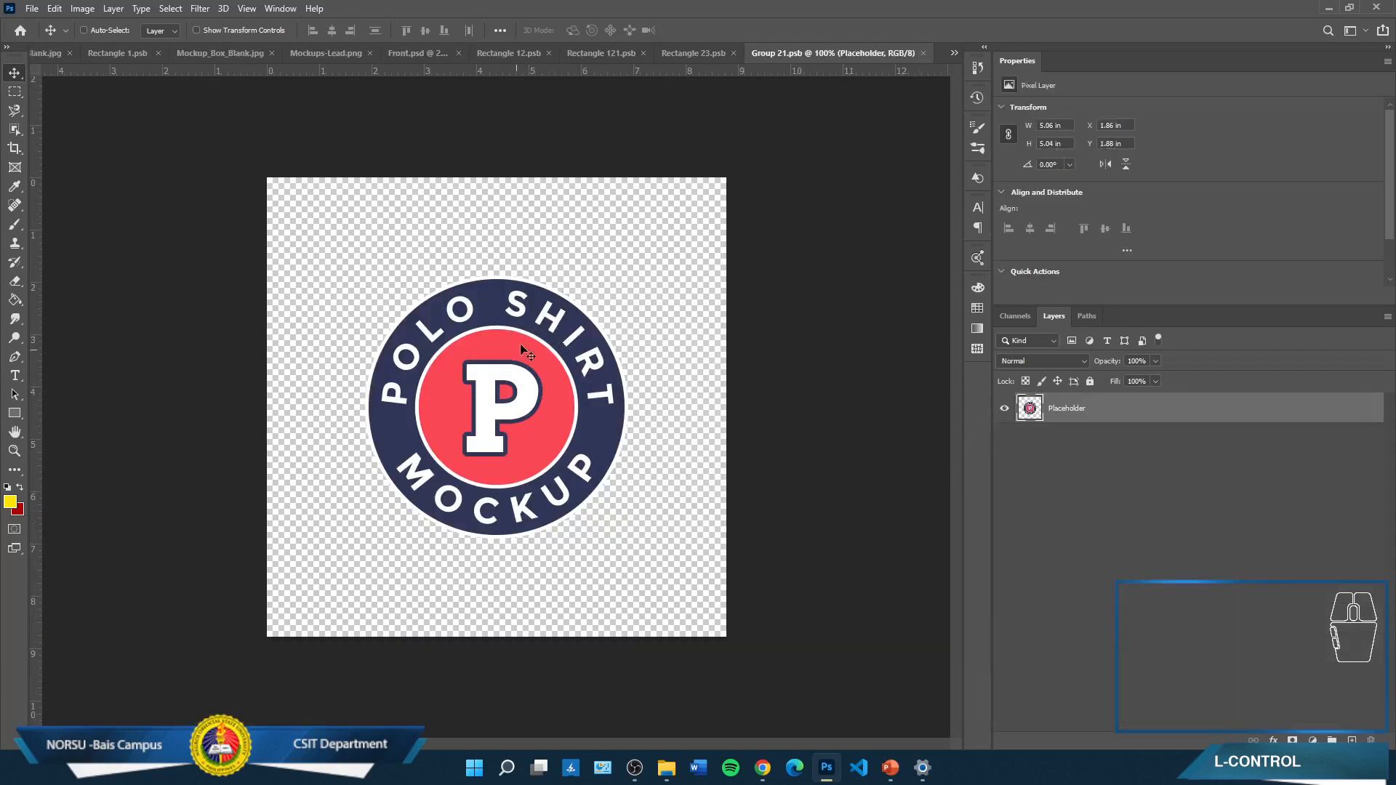
click(1006, 410)
click(1313, 741)
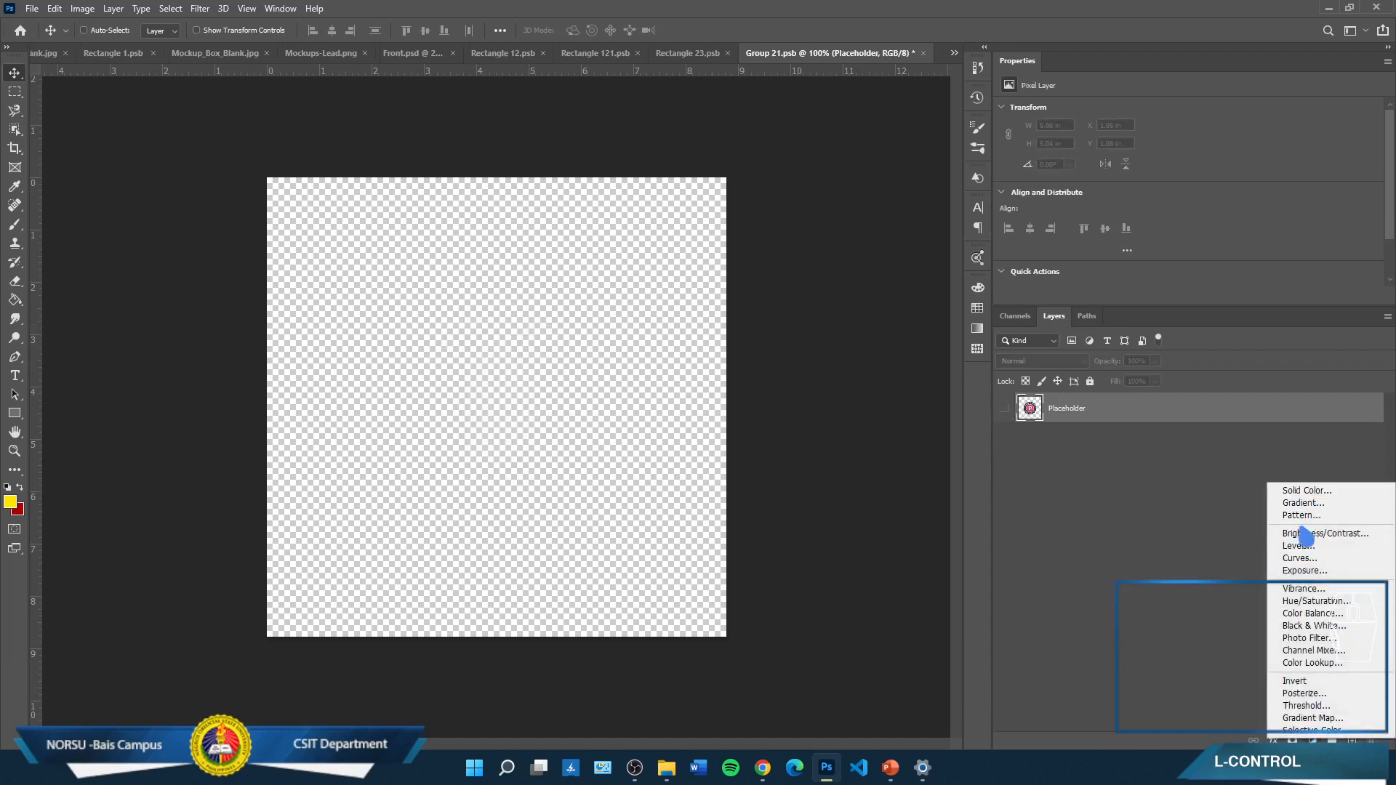
click(1208, 633)
click(1353, 740)
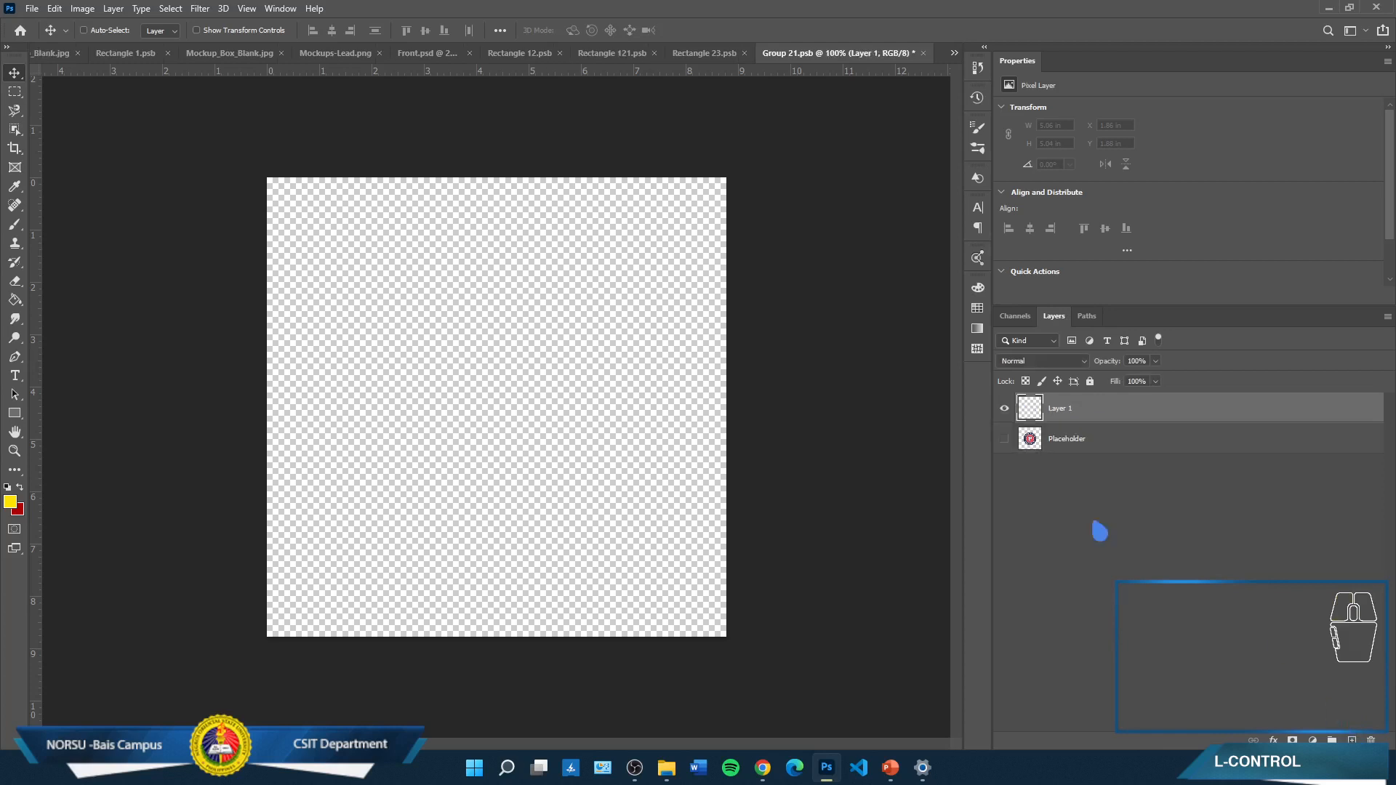
Place norsu.png from the Logos folder in Pictures as an embedded image at its default size and position
click(32, 8)
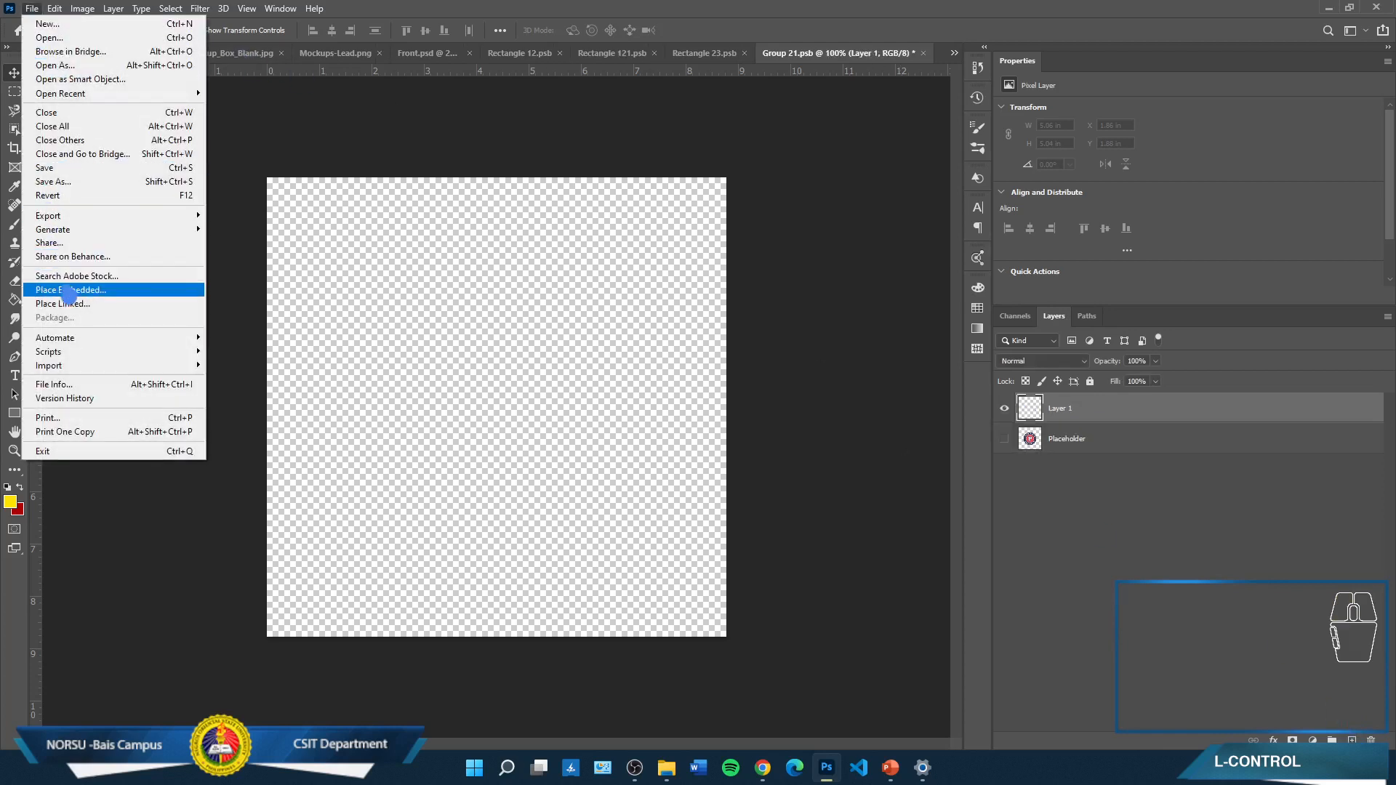
click(78, 290)
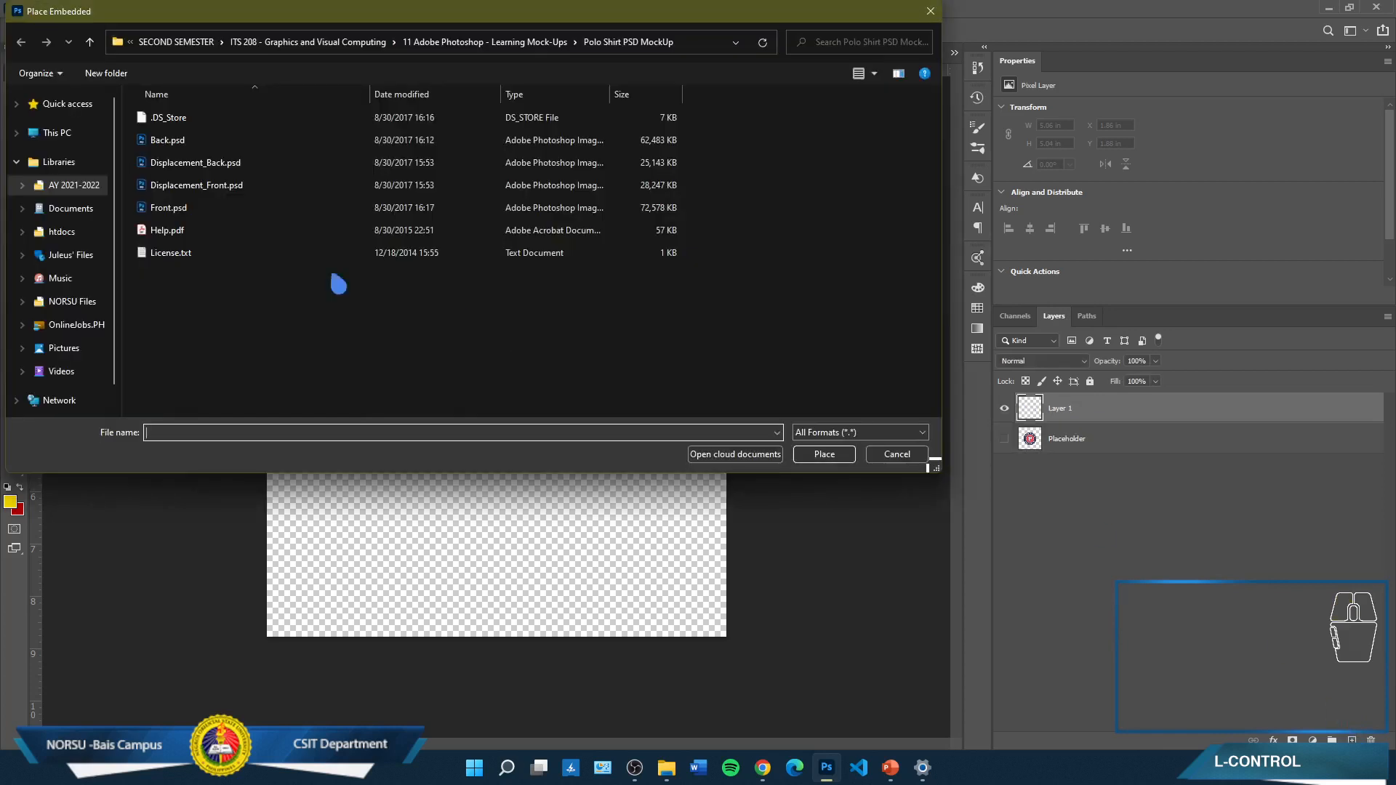
click(64, 347)
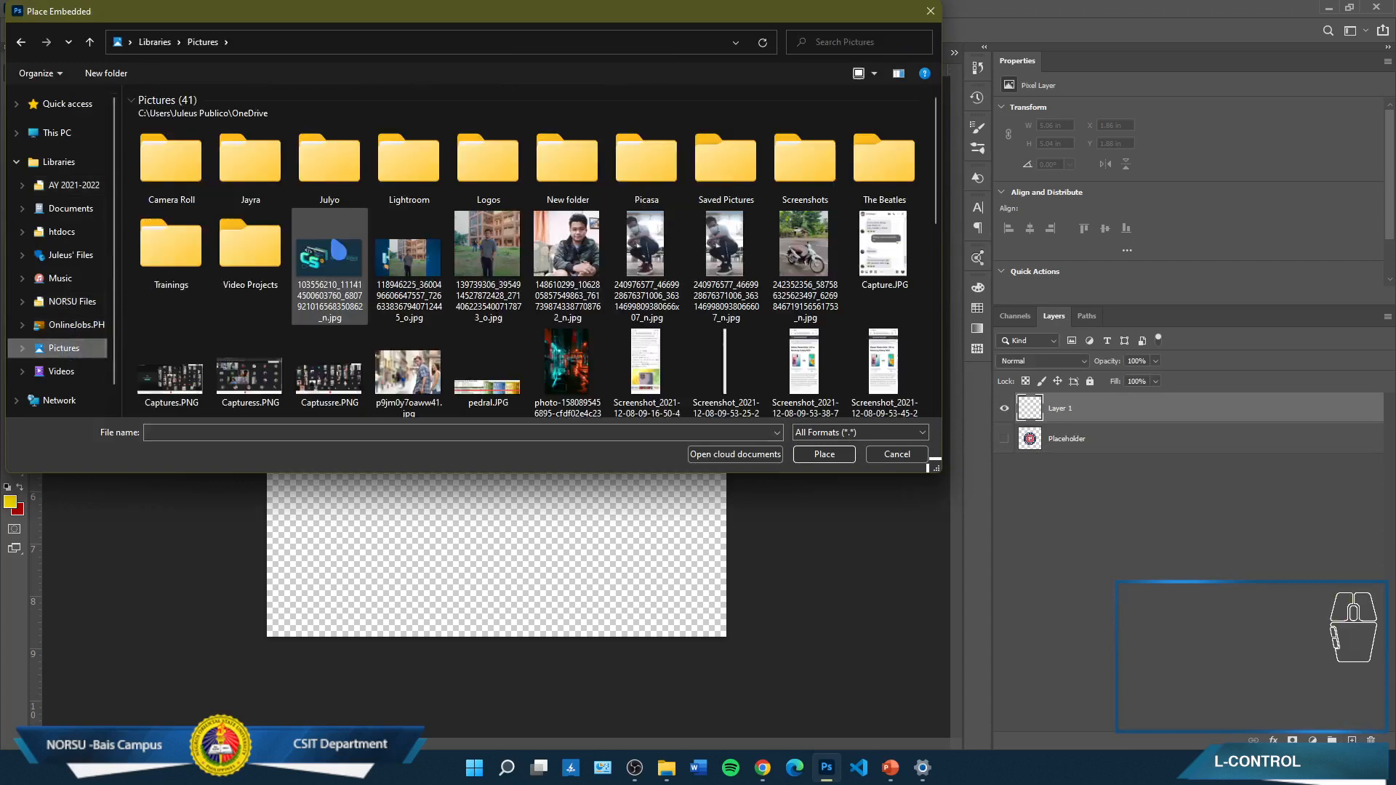
double_click(483, 178)
click(341, 134)
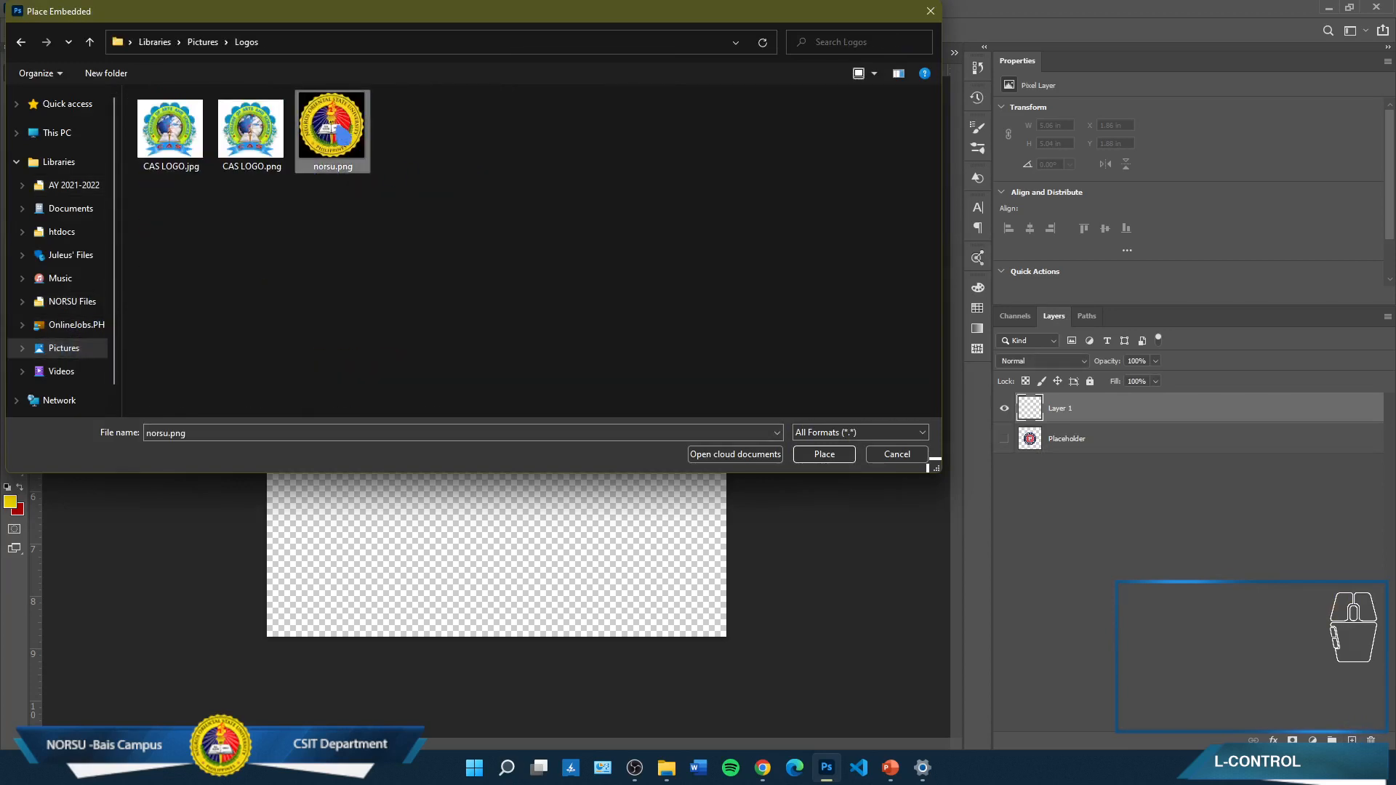
click(818, 455)
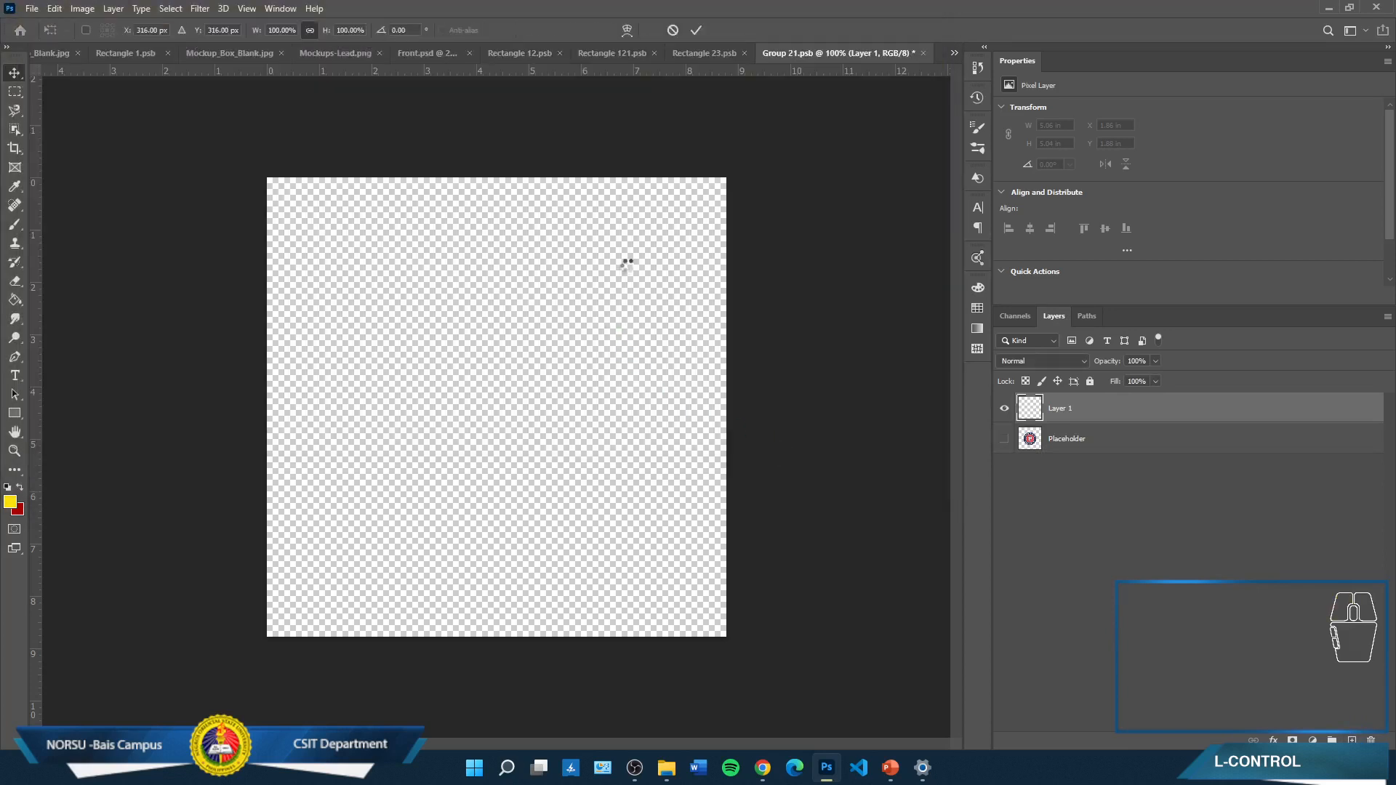
key(Return)
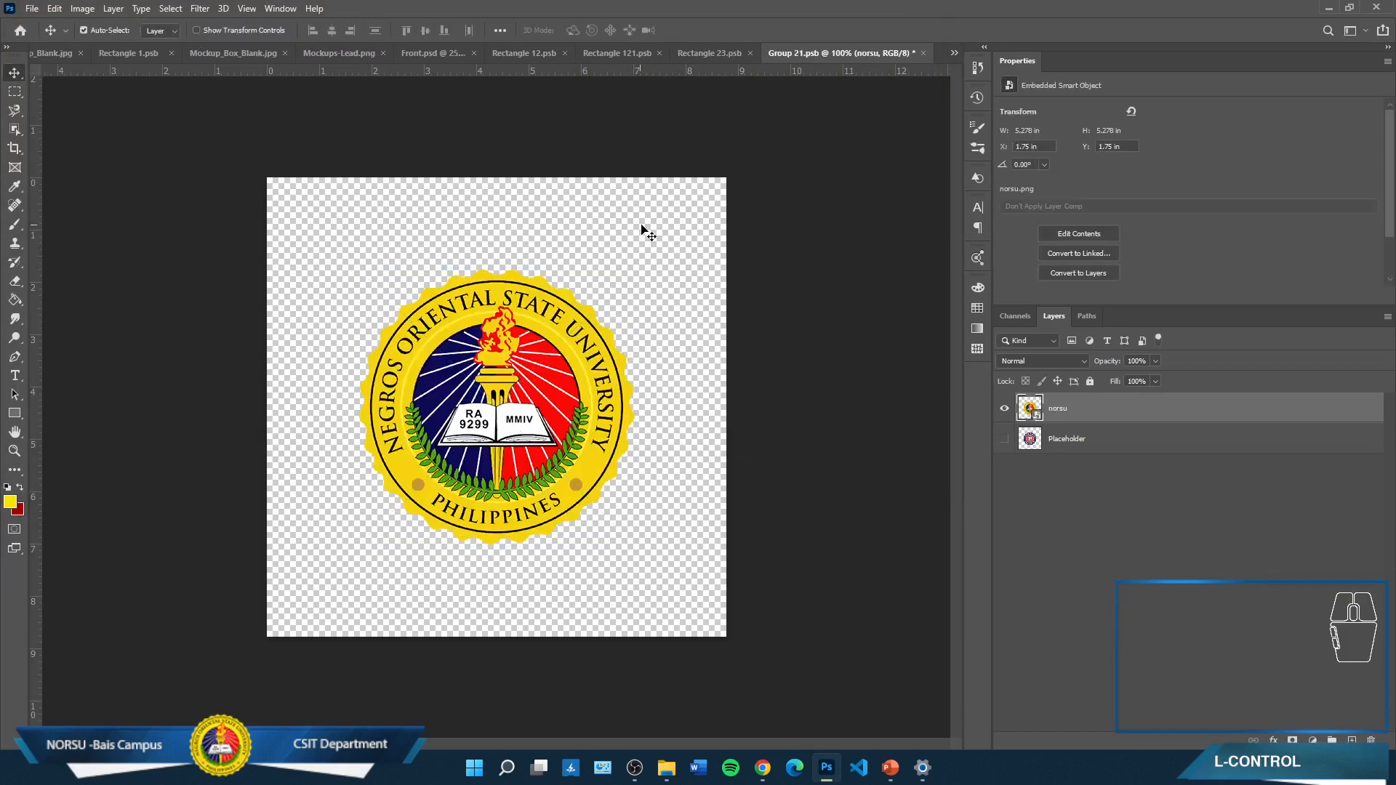
Save the embroidery design contents and return to Front.psd to update the shirt's chest logo
key(ctrl+s)
click(535, 56)
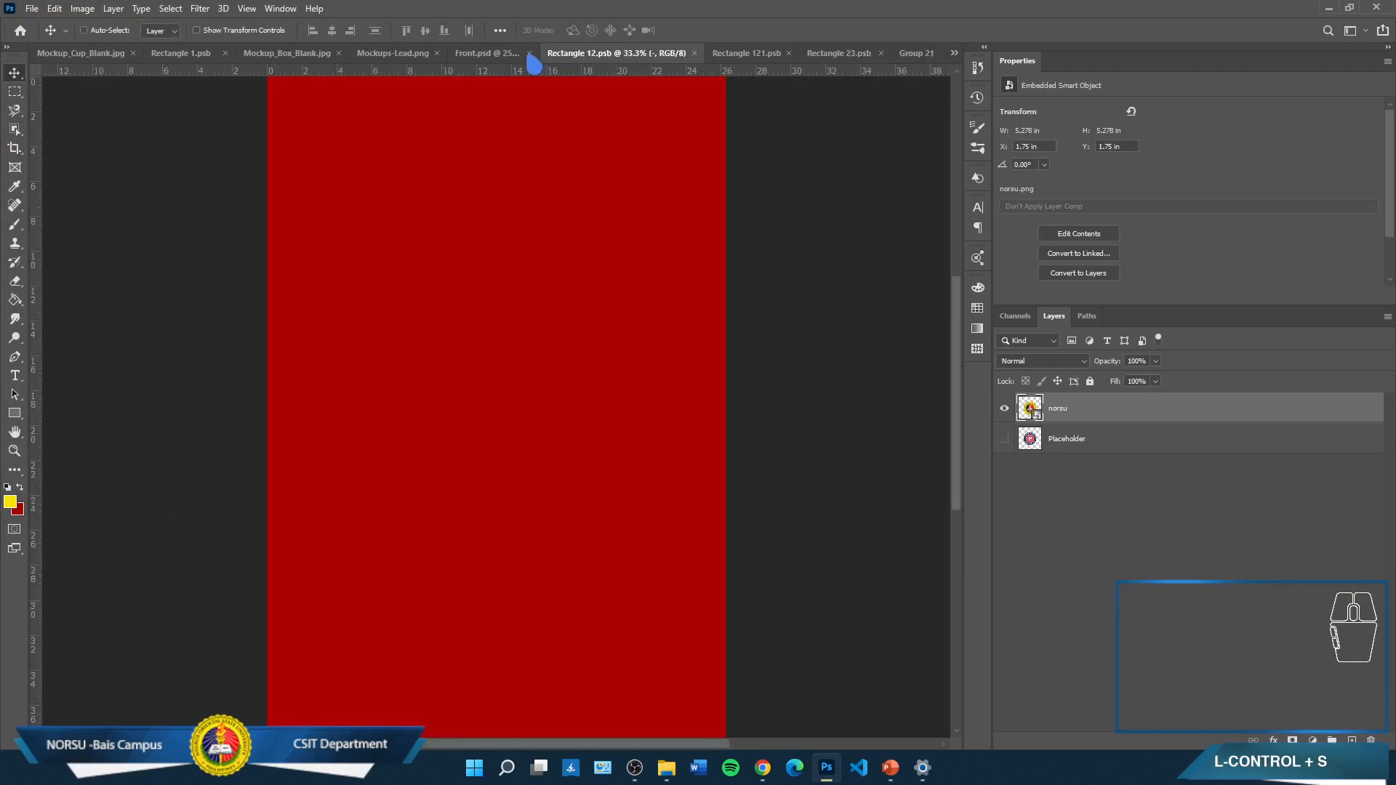
click(474, 54)
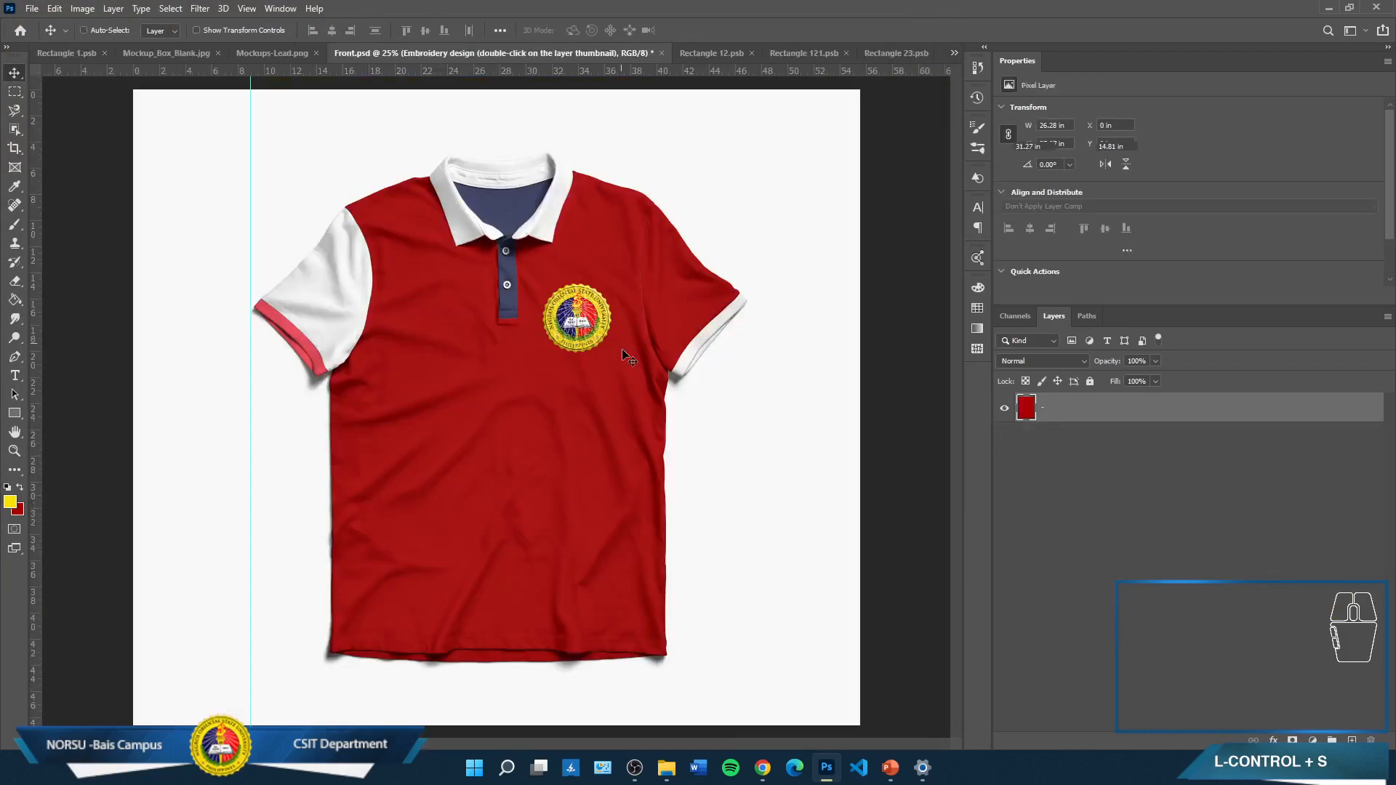